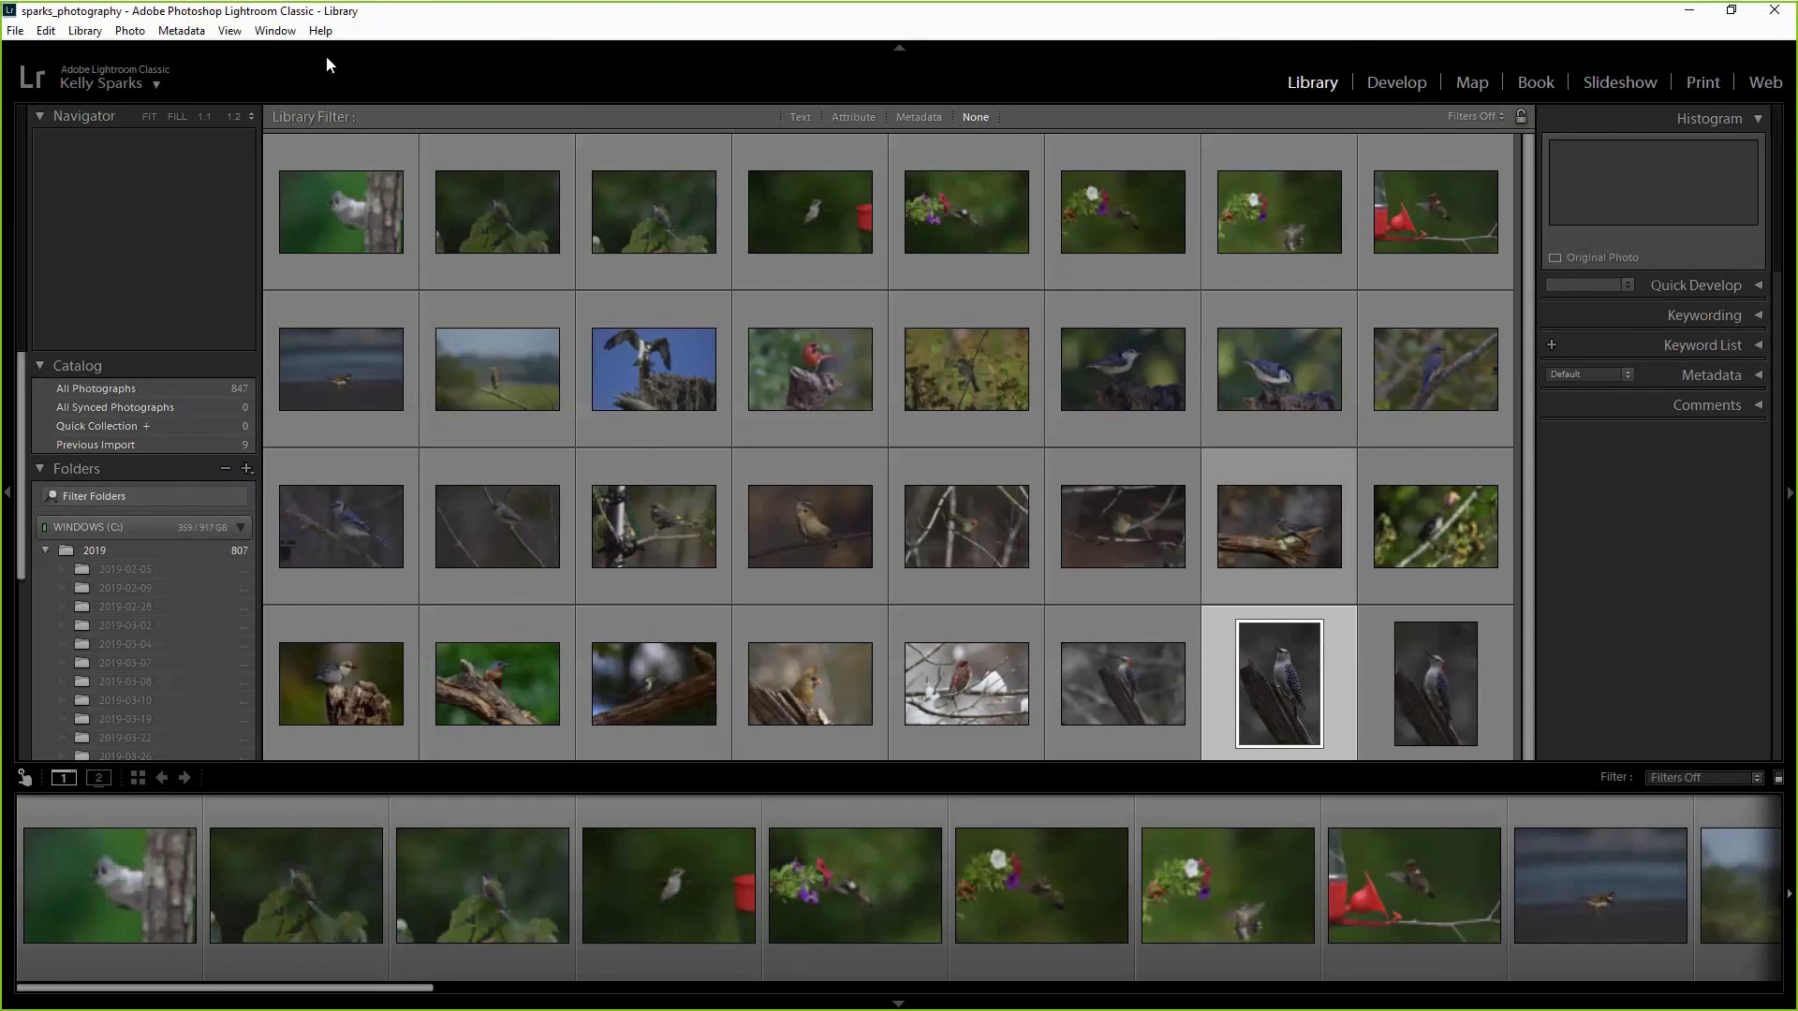
# Start a photo import in the Library and choose the DCIM/100D3300 folder on NIKON D3300 (F:) as the source.
pyautogui.click(1304, 91)
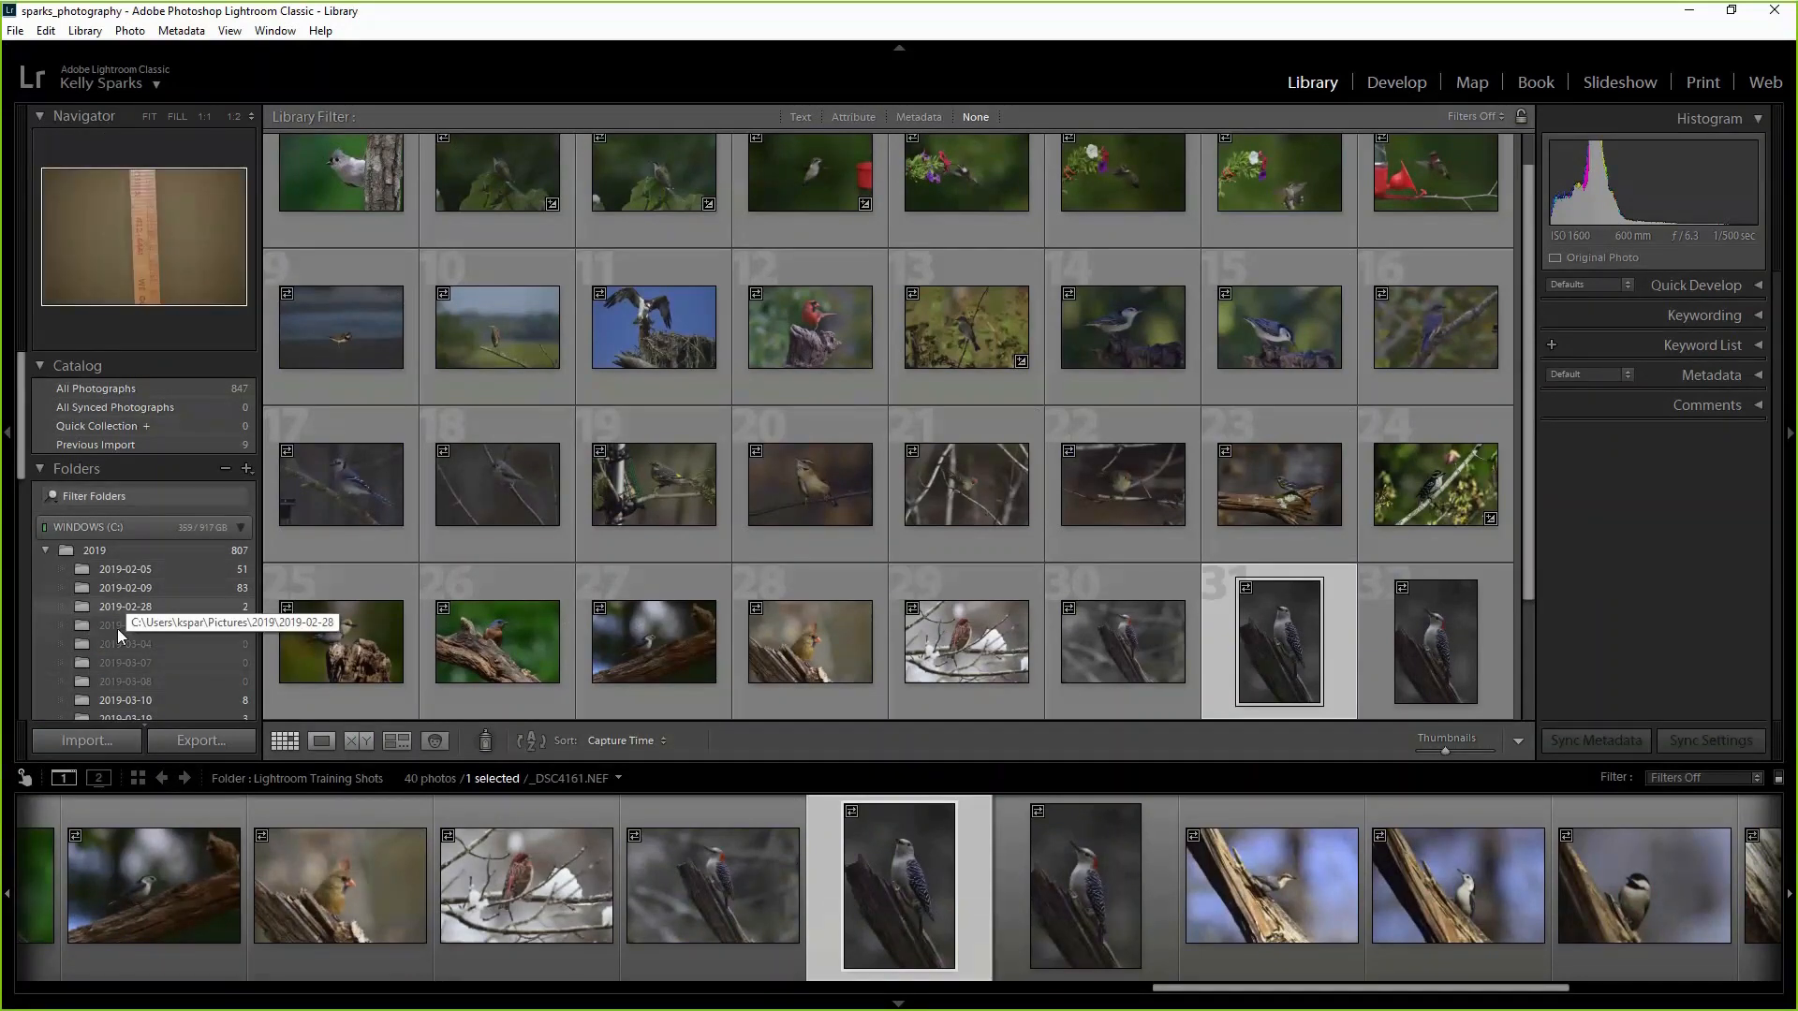
pyautogui.scroll(-2, 119, 635)
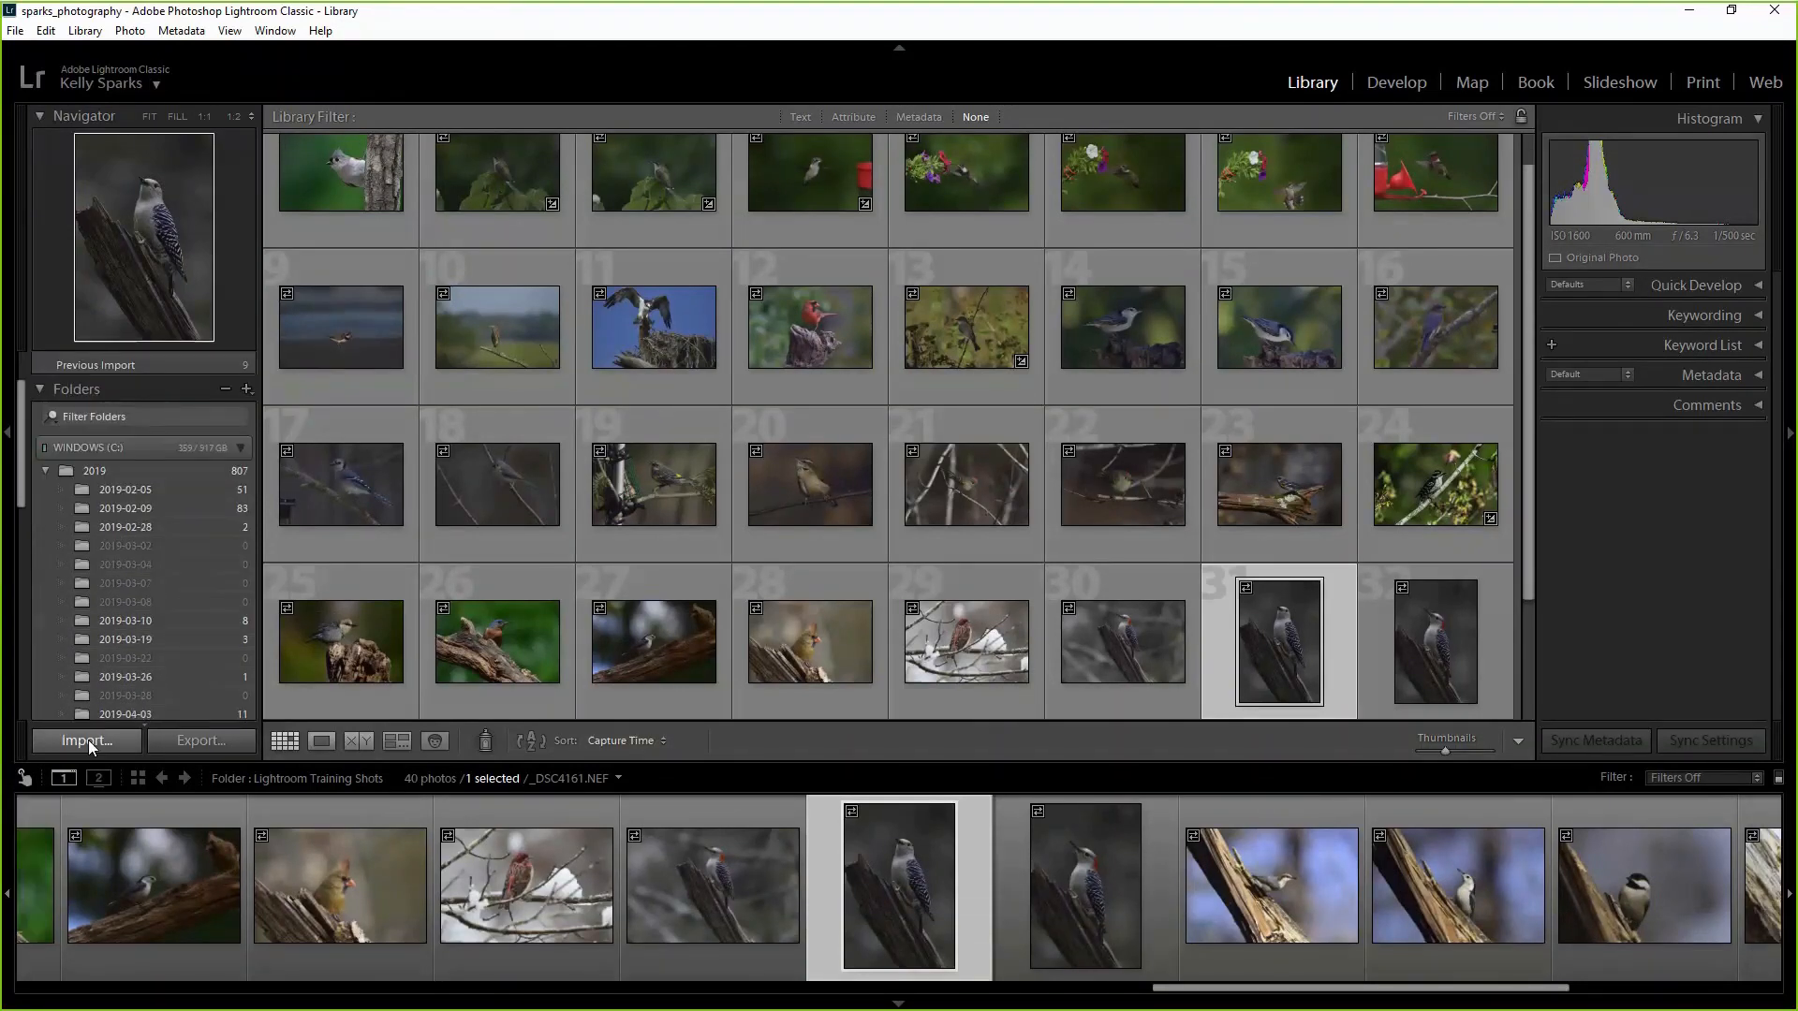
pyautogui.click(88, 740)
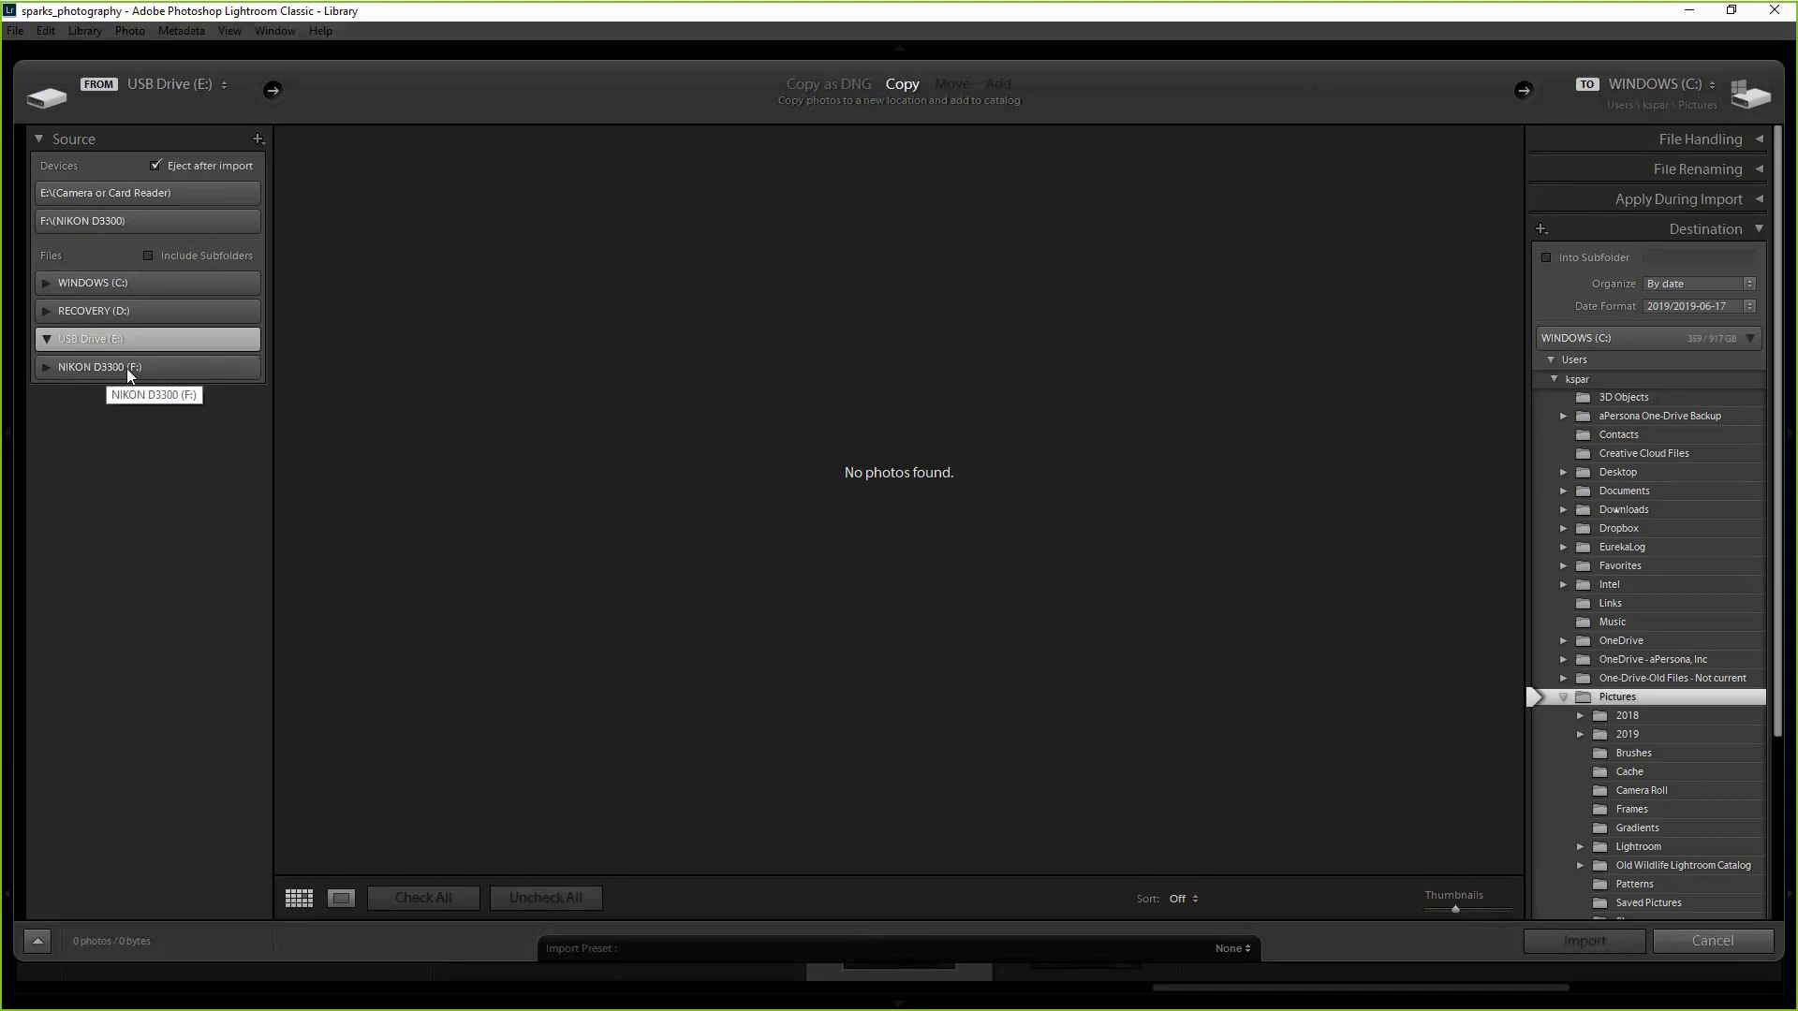
pyautogui.click(47, 367)
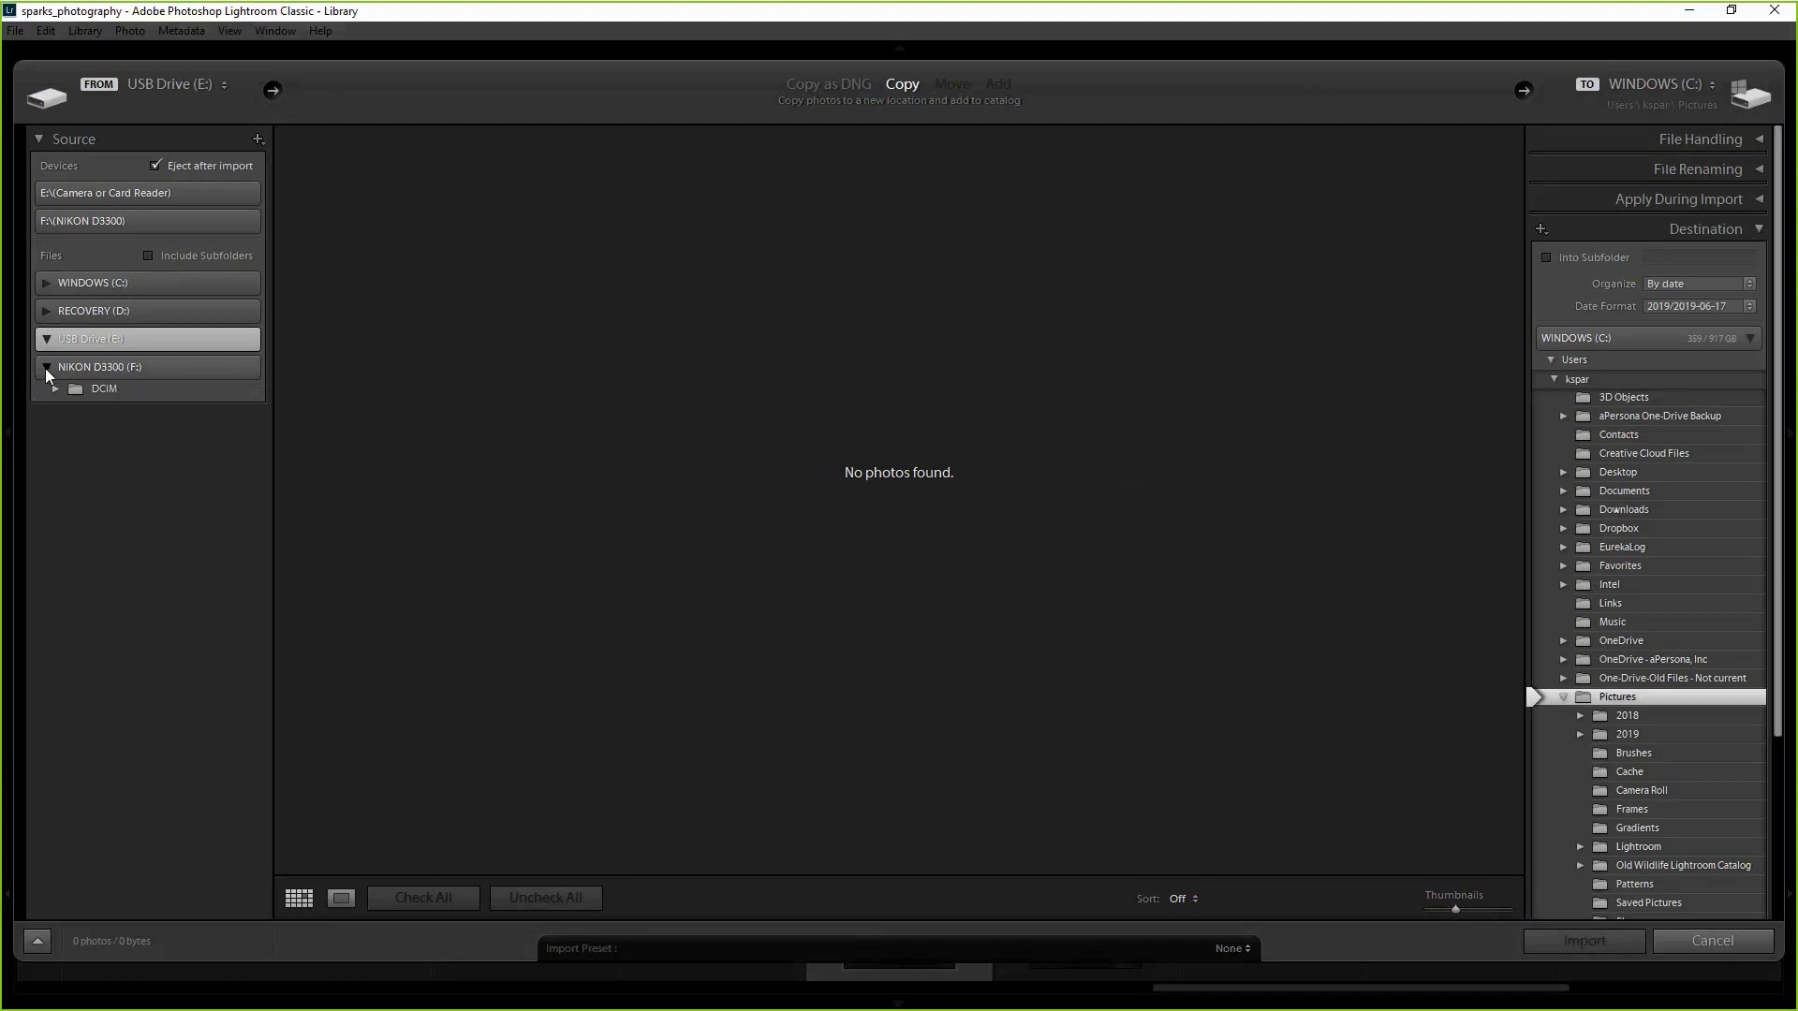
pyautogui.click(57, 389)
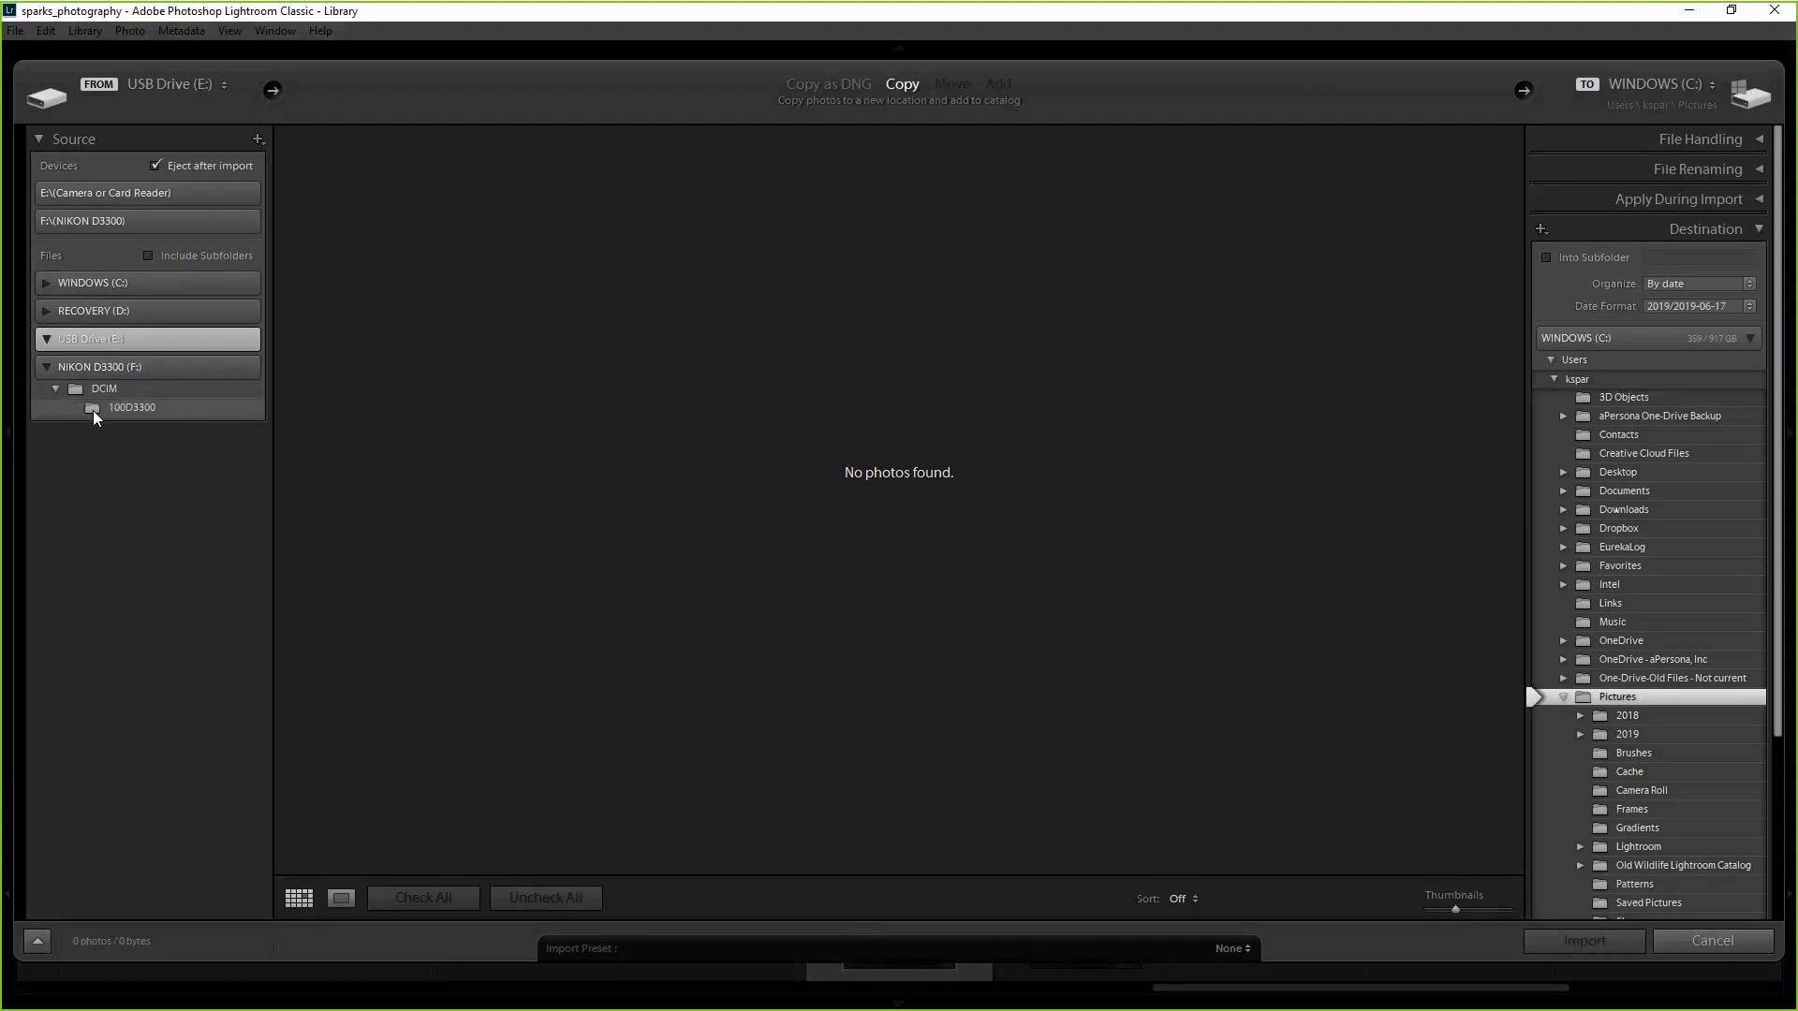
pyautogui.click(138, 408)
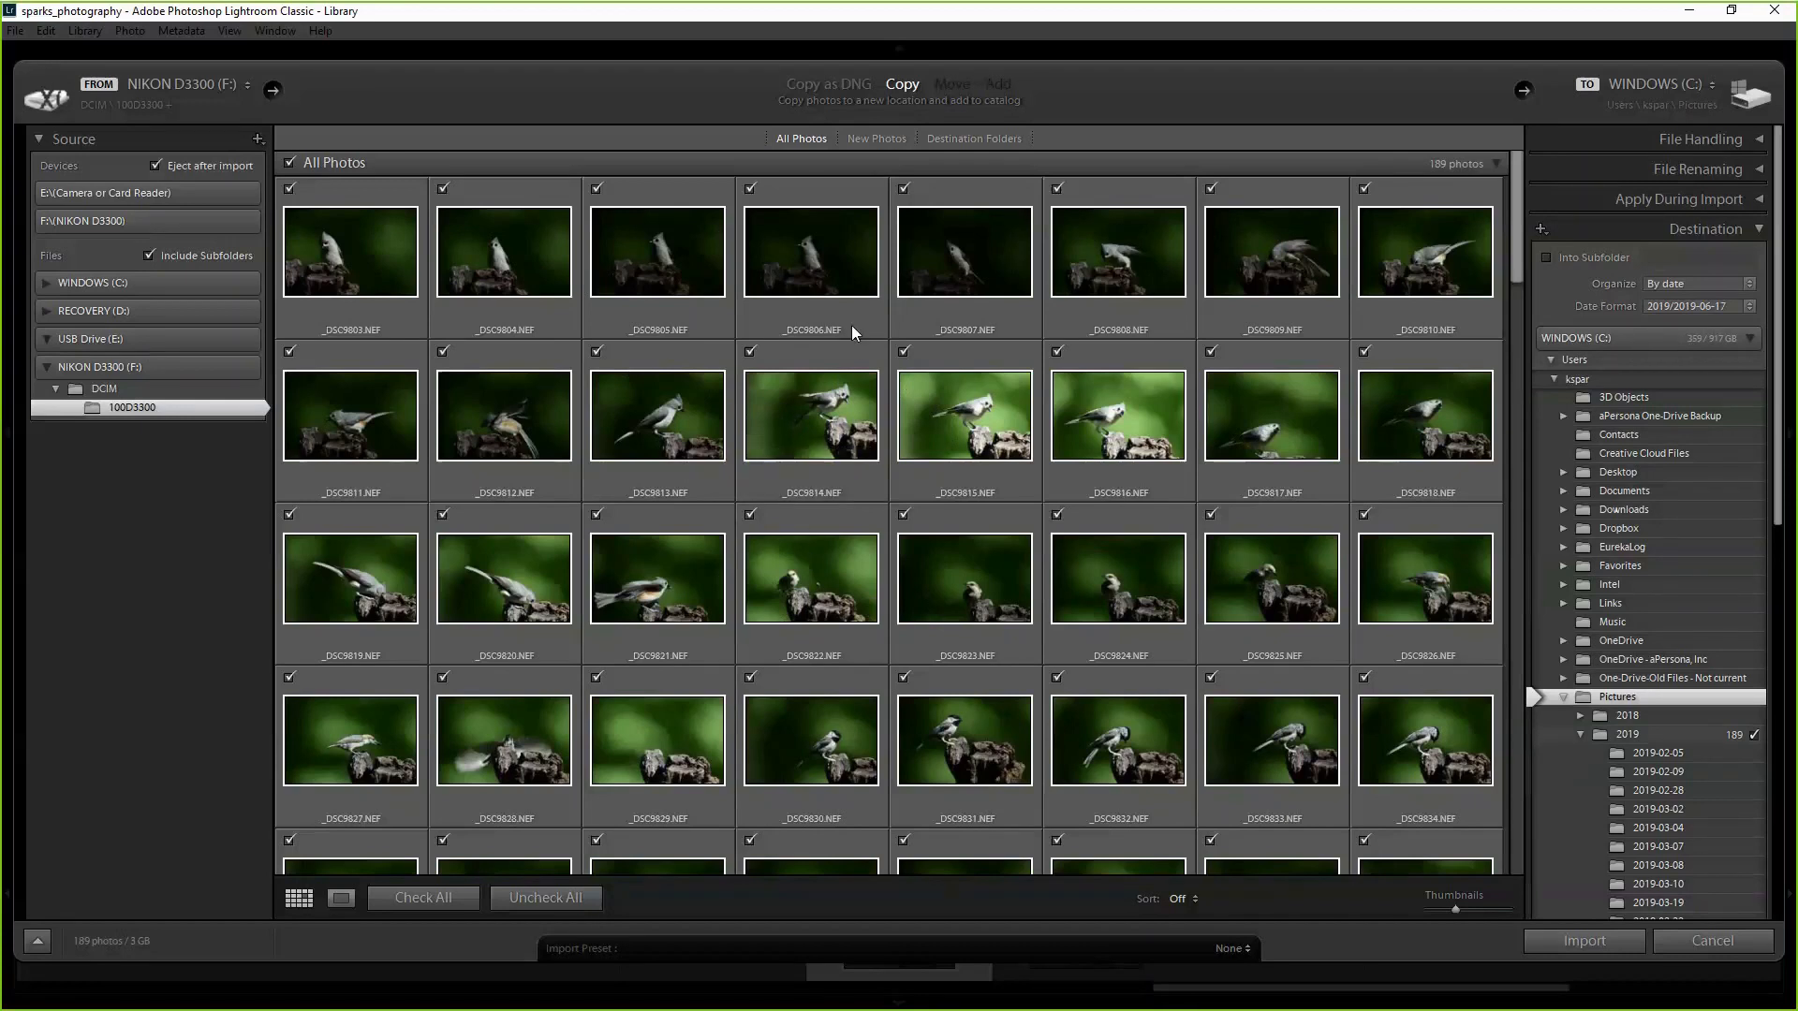
# Uncheck all photos, mark only _DSC9869.NEF, and import it into the catalog.
pyautogui.scroll(-6, 851, 324)
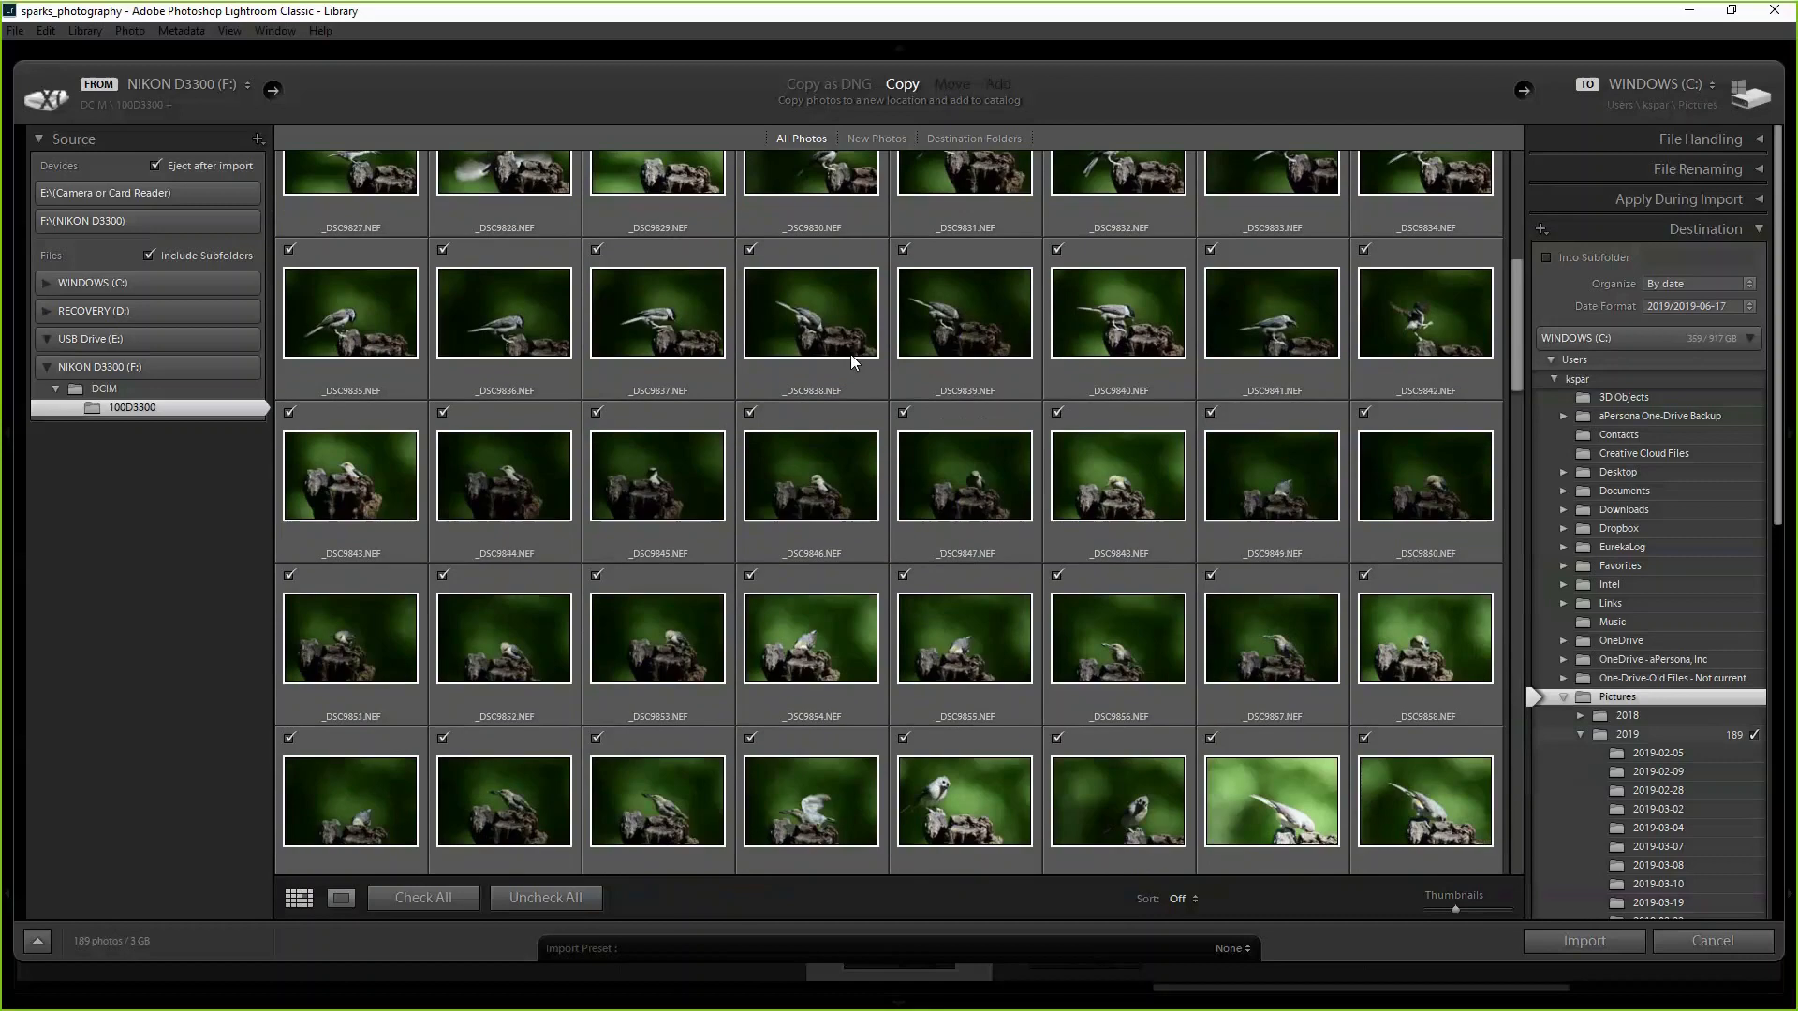
pyautogui.click(552, 899)
pyautogui.scroll(-2, 667, 643)
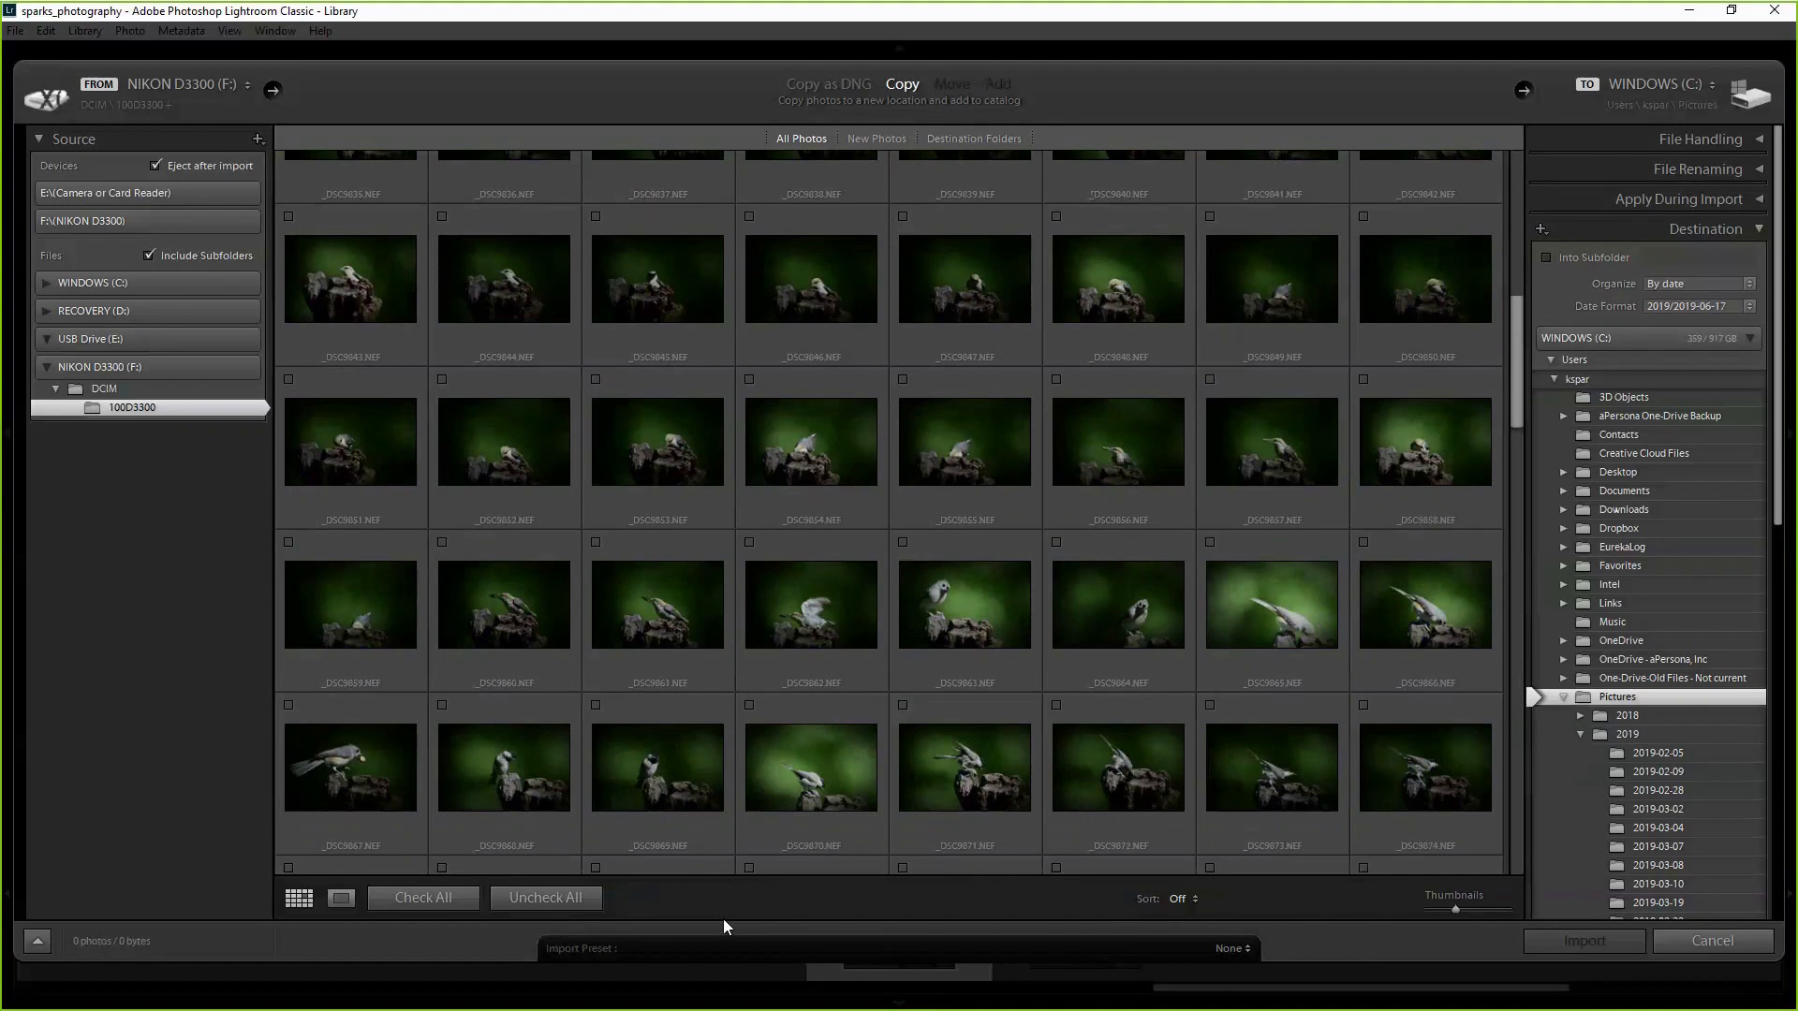
pyautogui.click(647, 757)
pyautogui.click(596, 705)
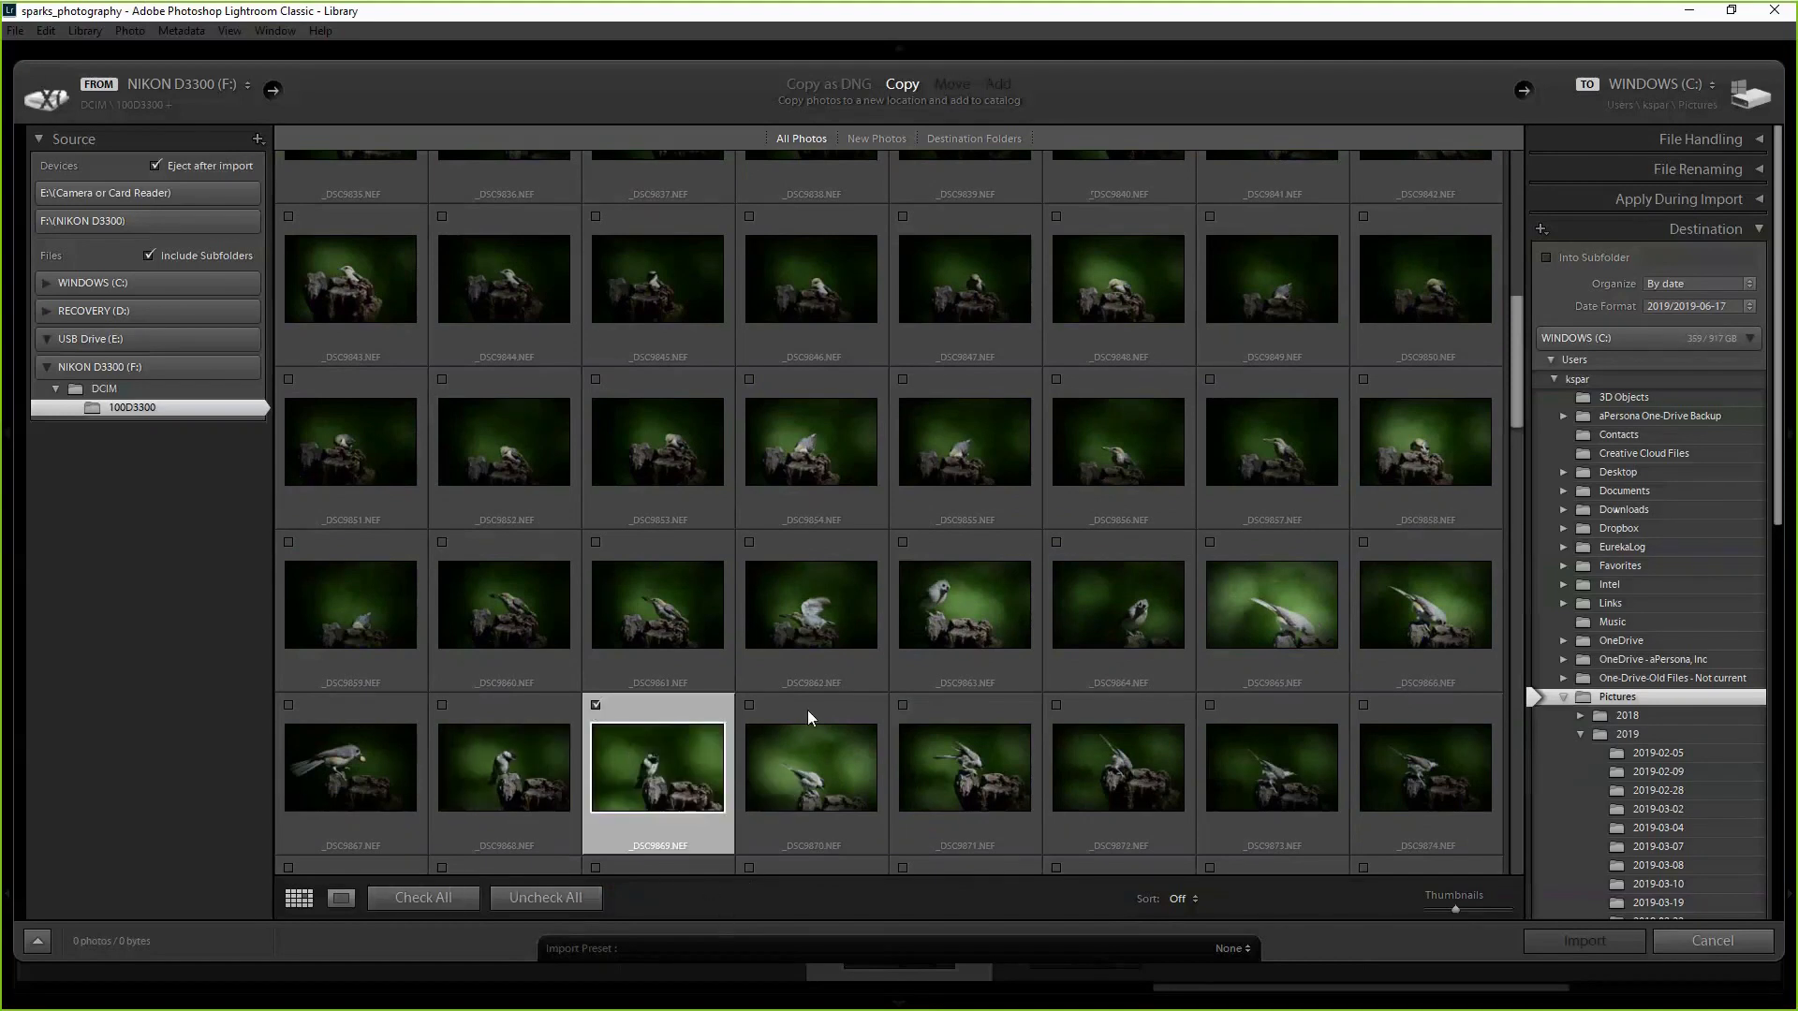
pyautogui.click(903, 705)
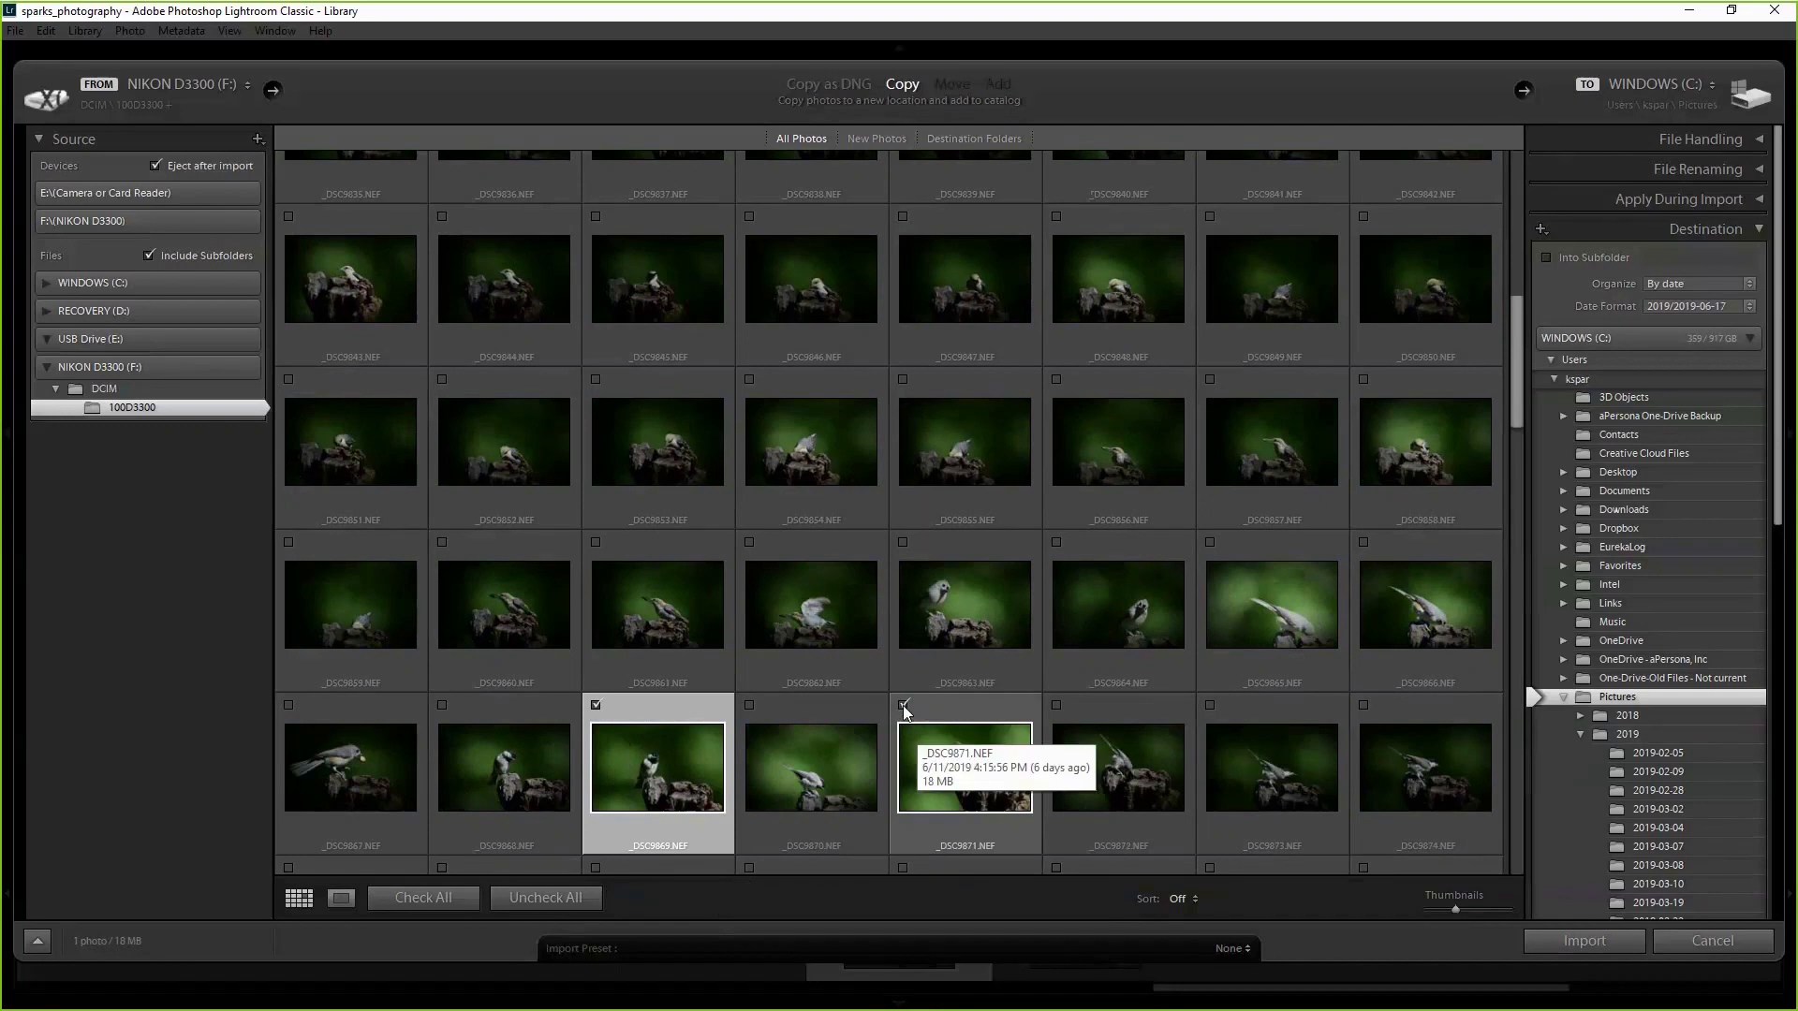
pyautogui.click(903, 705)
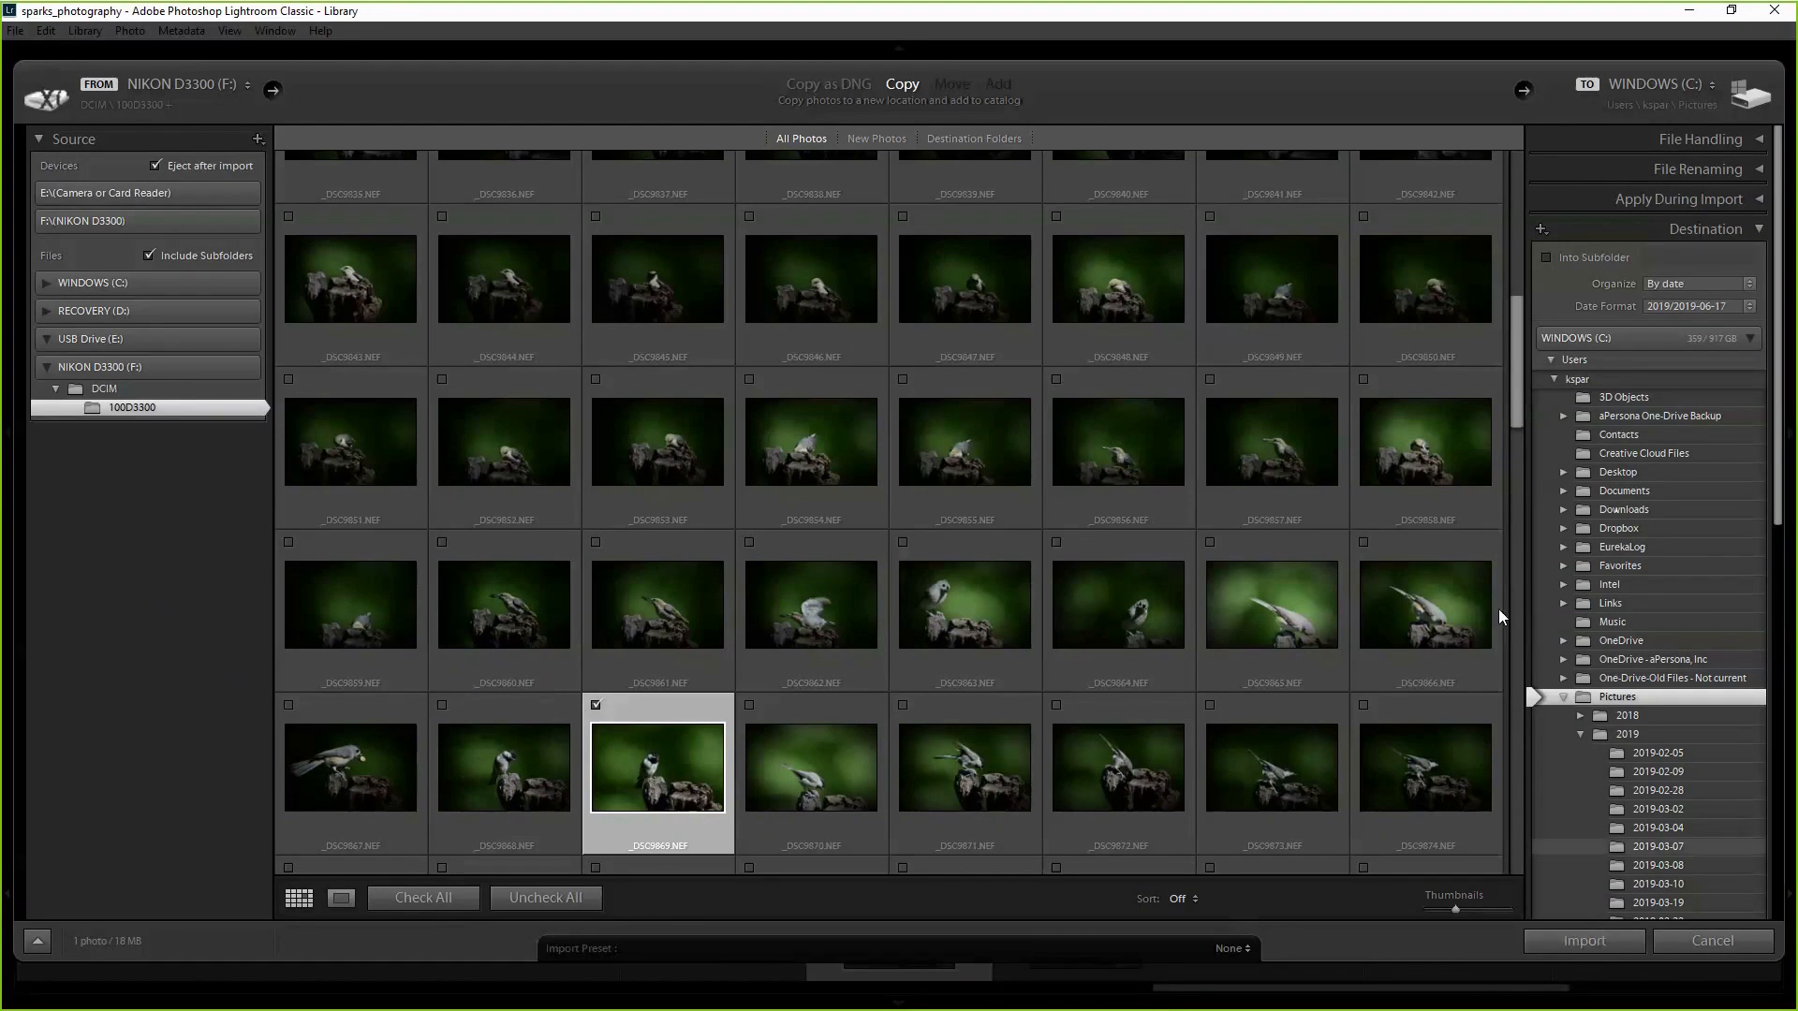
pyautogui.click(1598, 940)
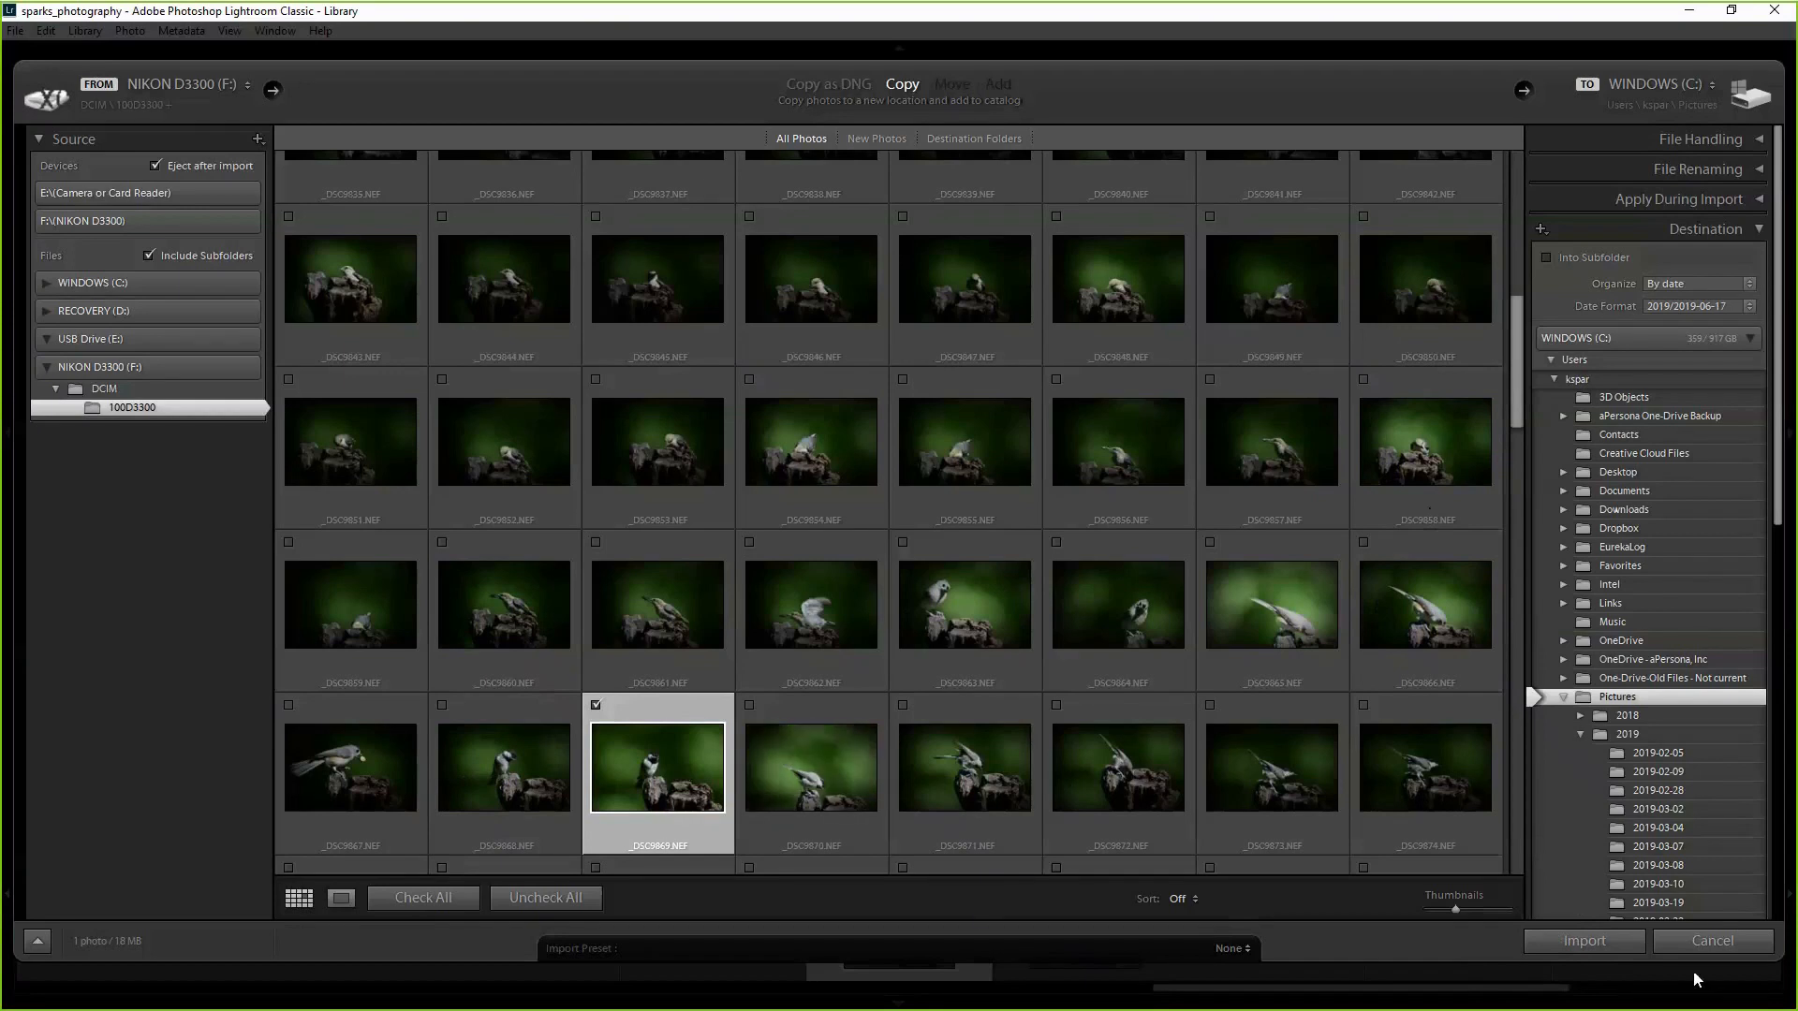
pyautogui.click(1582, 941)
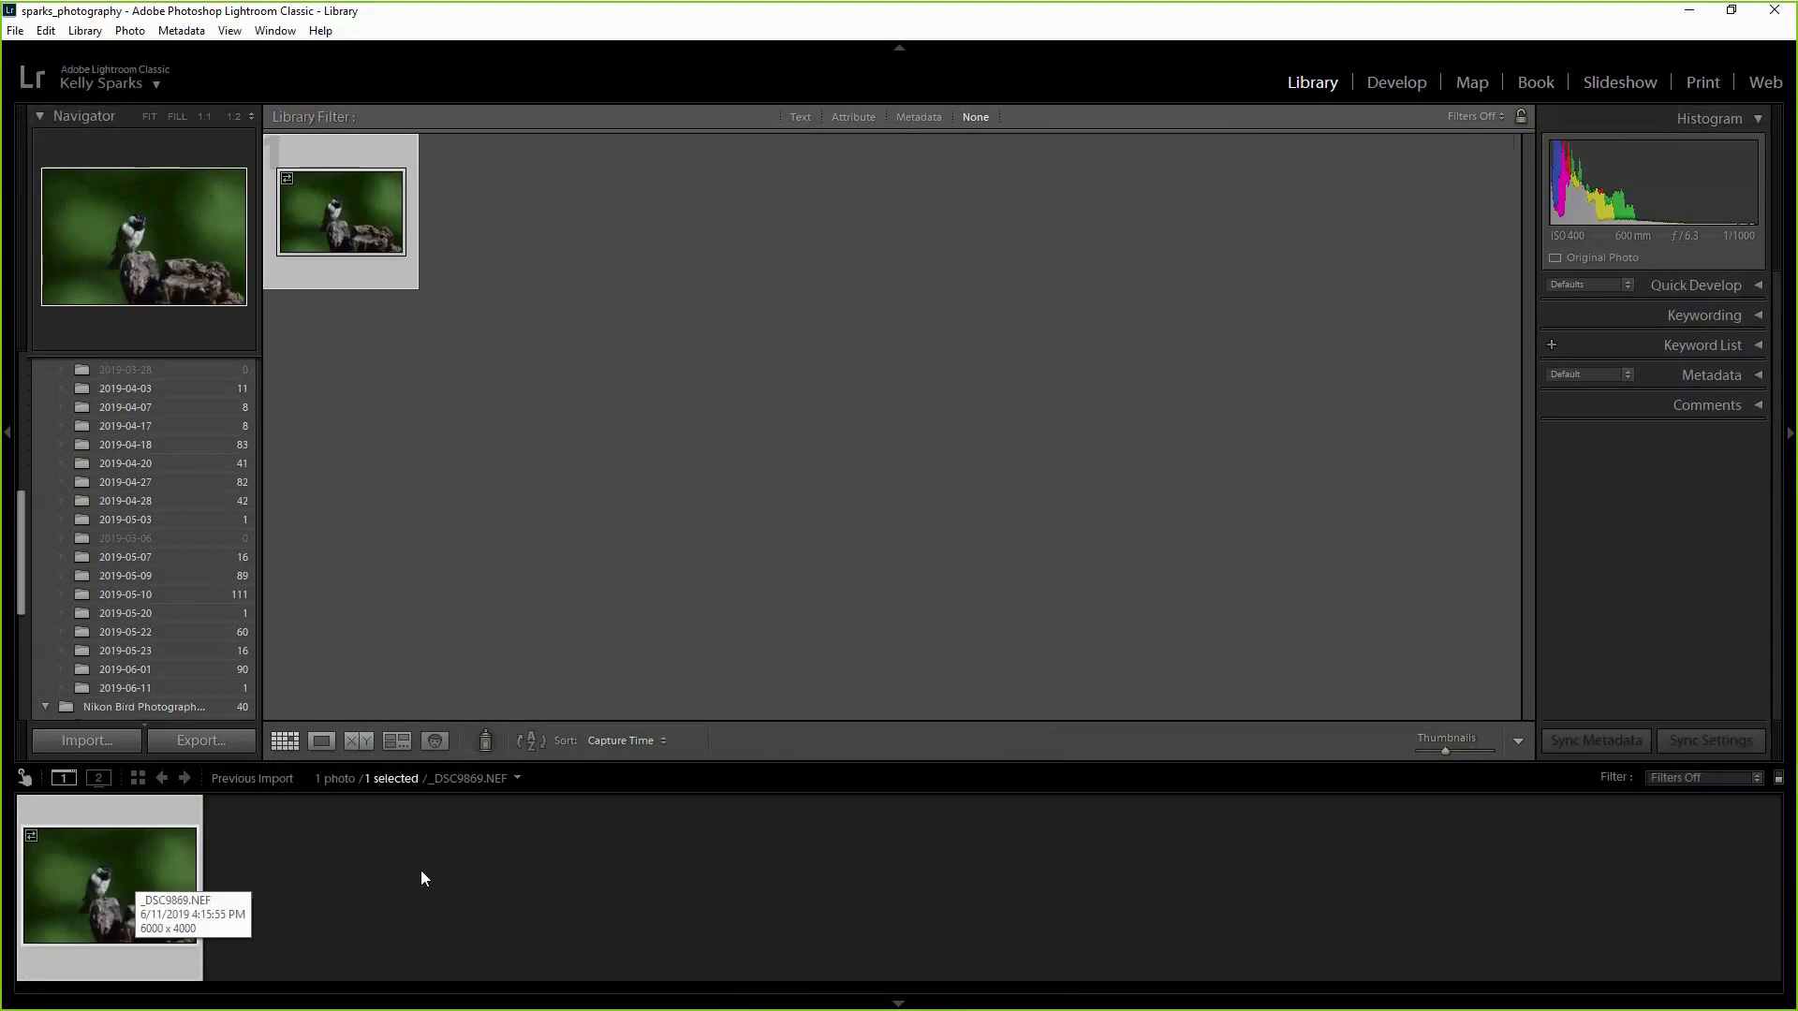
# Switch the displayed photo source from the previous import to the Lightroom Training Shots folder.
pyautogui.click(249, 778)
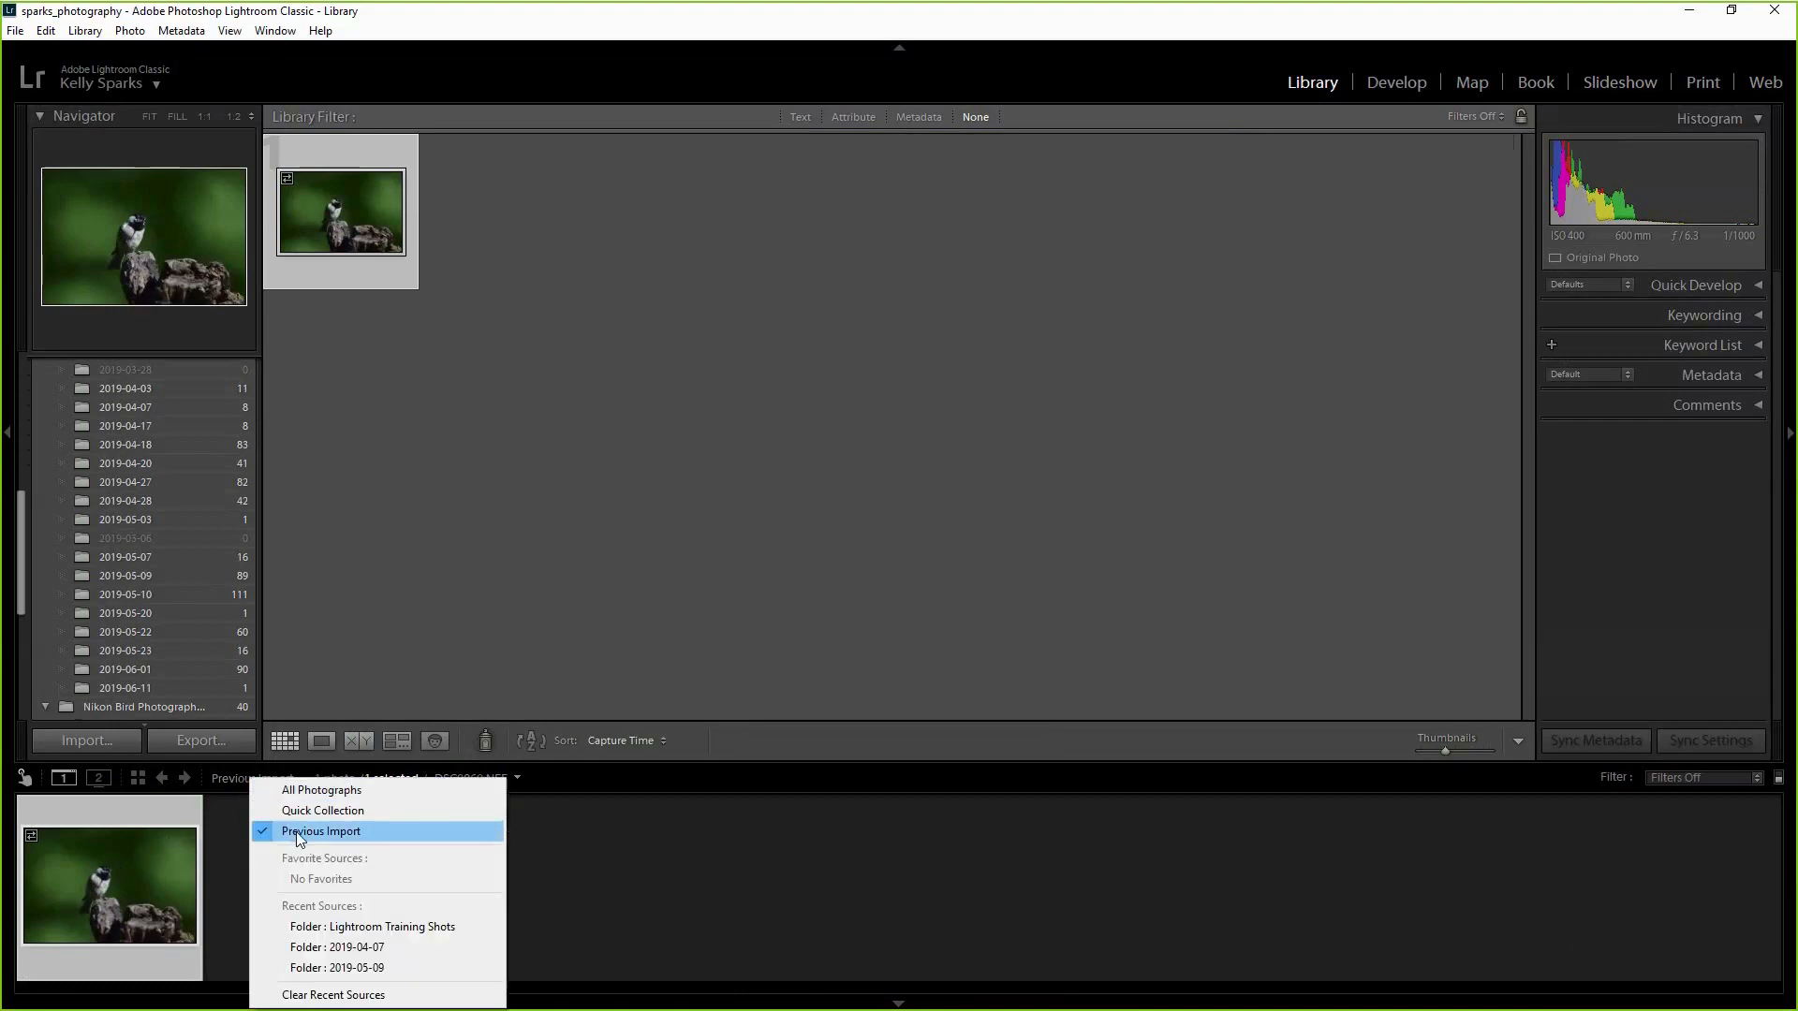
pyautogui.click(327, 926)
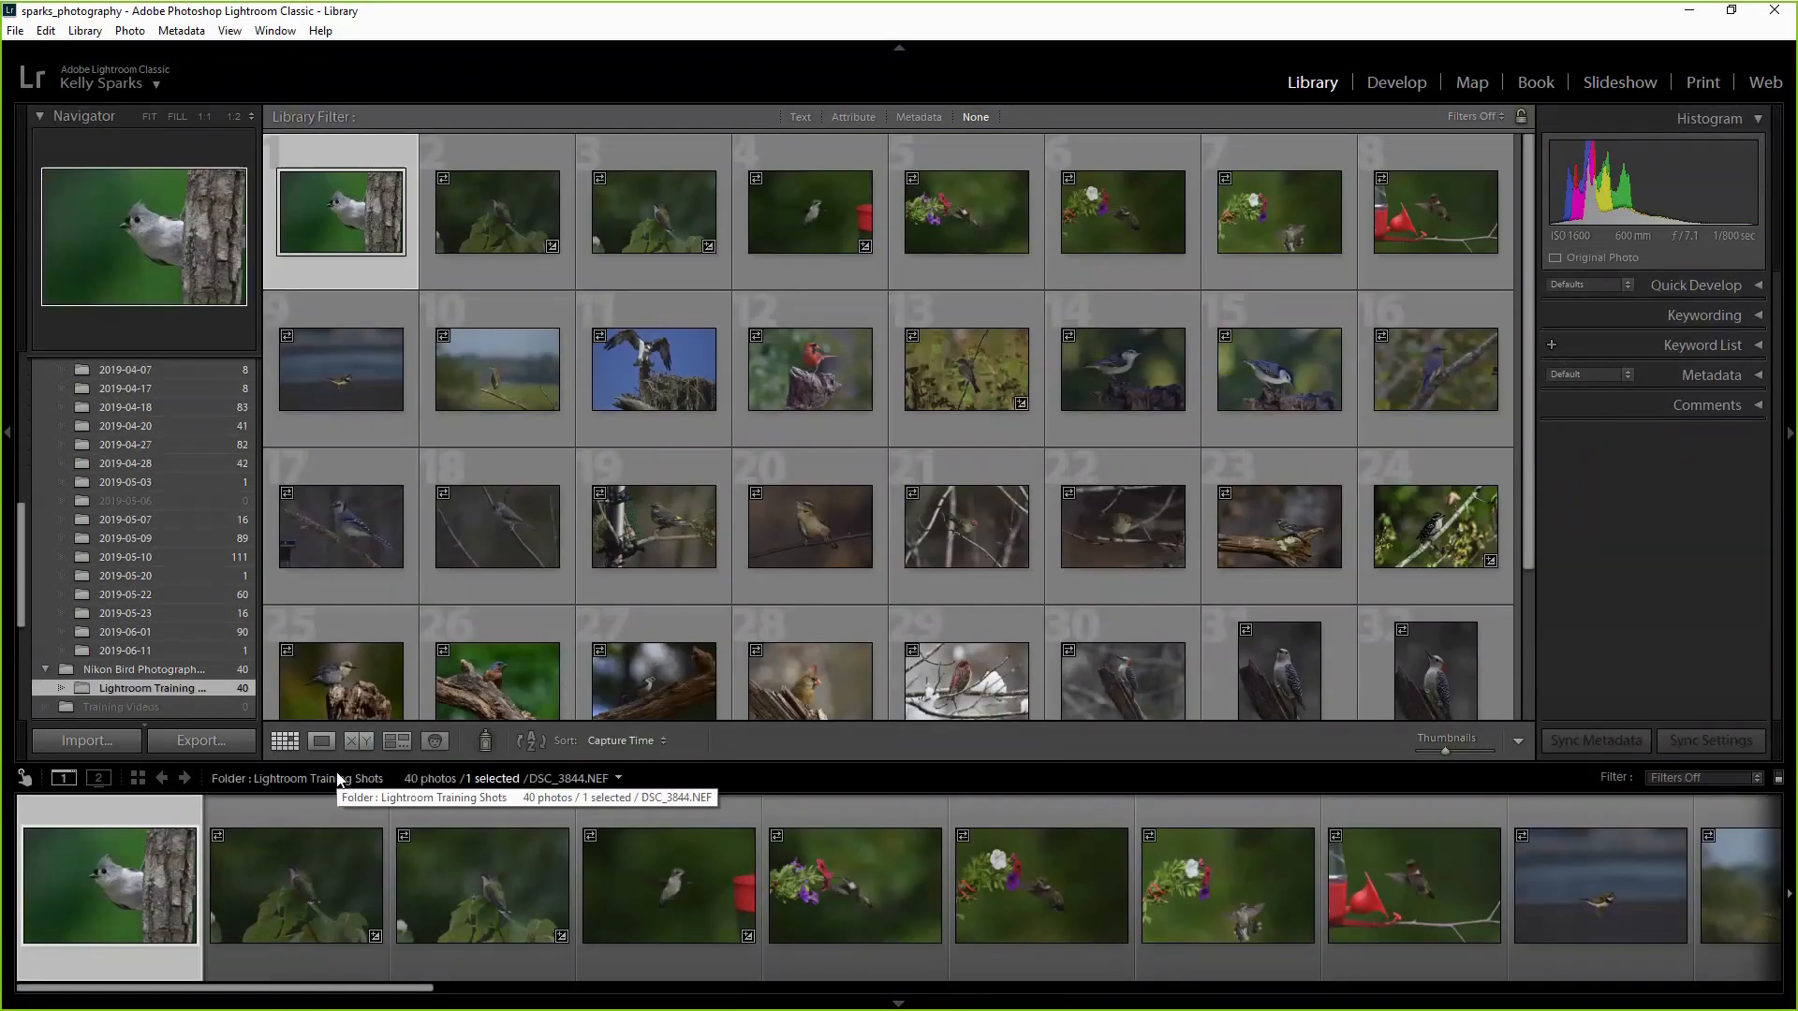
pyautogui.click(267, 779)
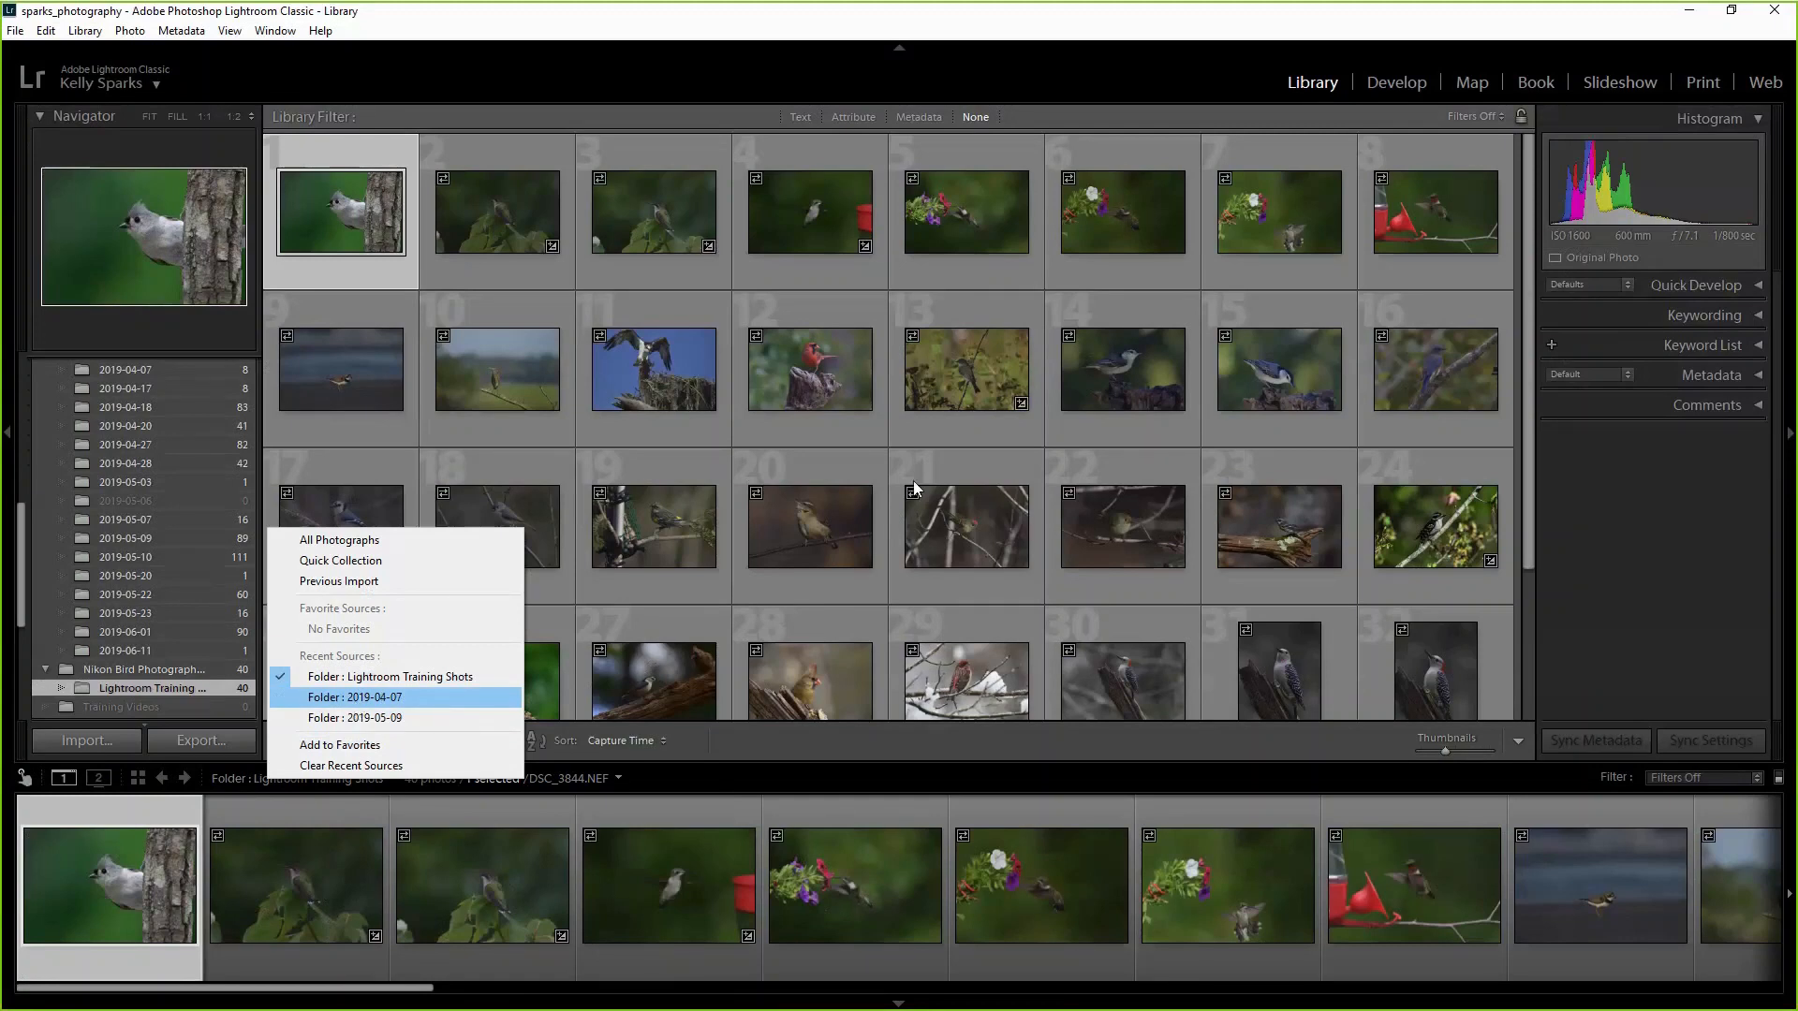
pyautogui.click(1311, 84)
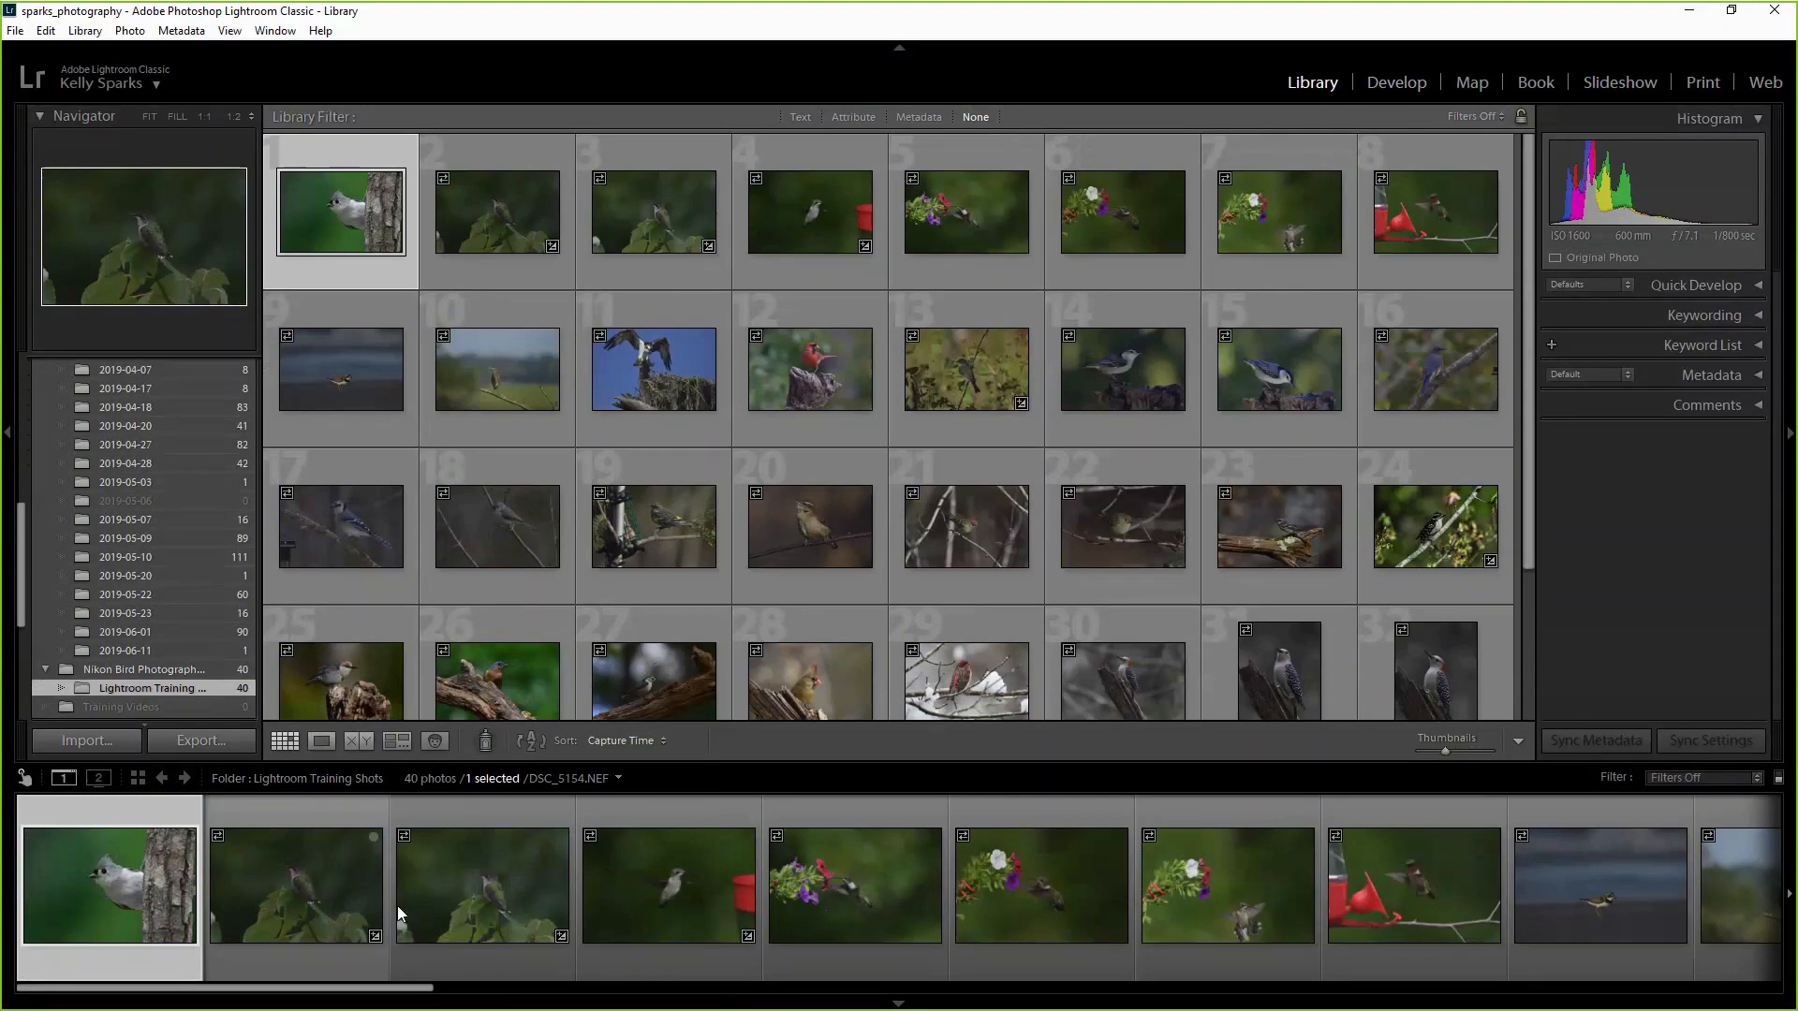
# Go to the Develop module and compare the nuthatch photos DSC_0274.NEF and DSC_0260.NEF, ending on DSC_0274.NEF.
pyautogui.click(1402, 89)
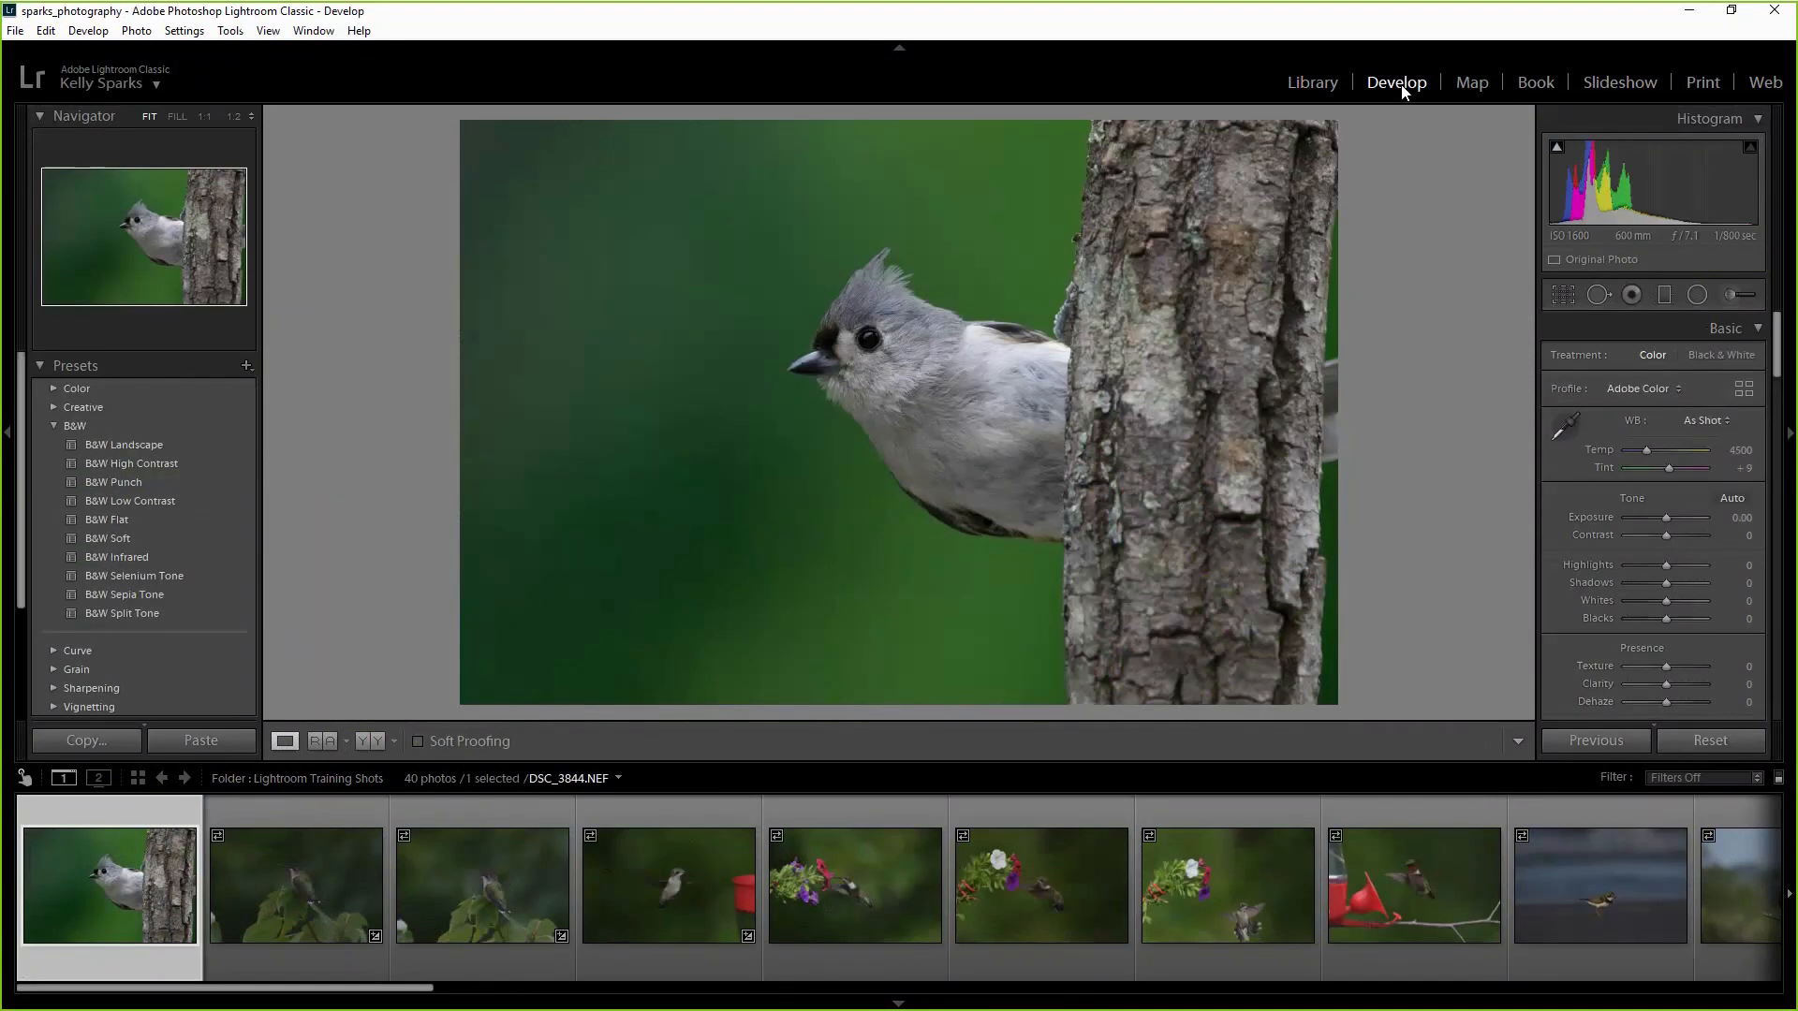
pyautogui.click(1312, 83)
pyautogui.click(281, 778)
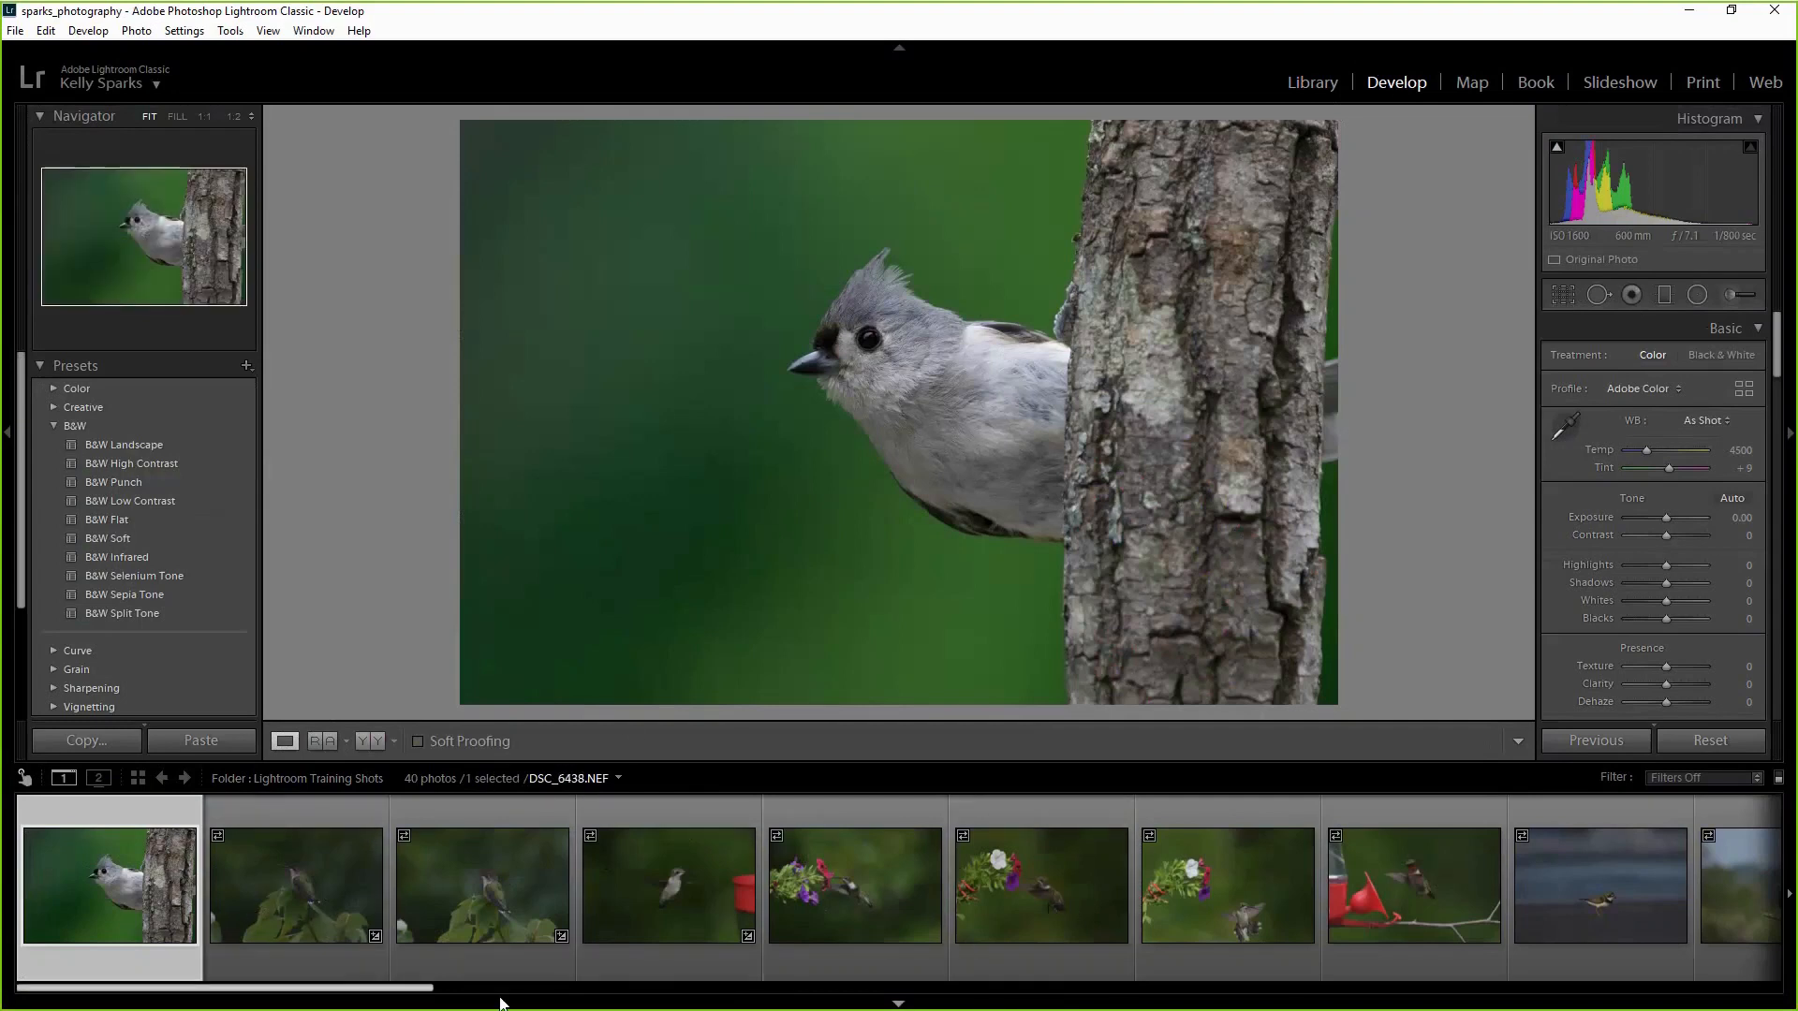
pyautogui.moveTo(420, 989); pyautogui.dragTo(840, 1009)
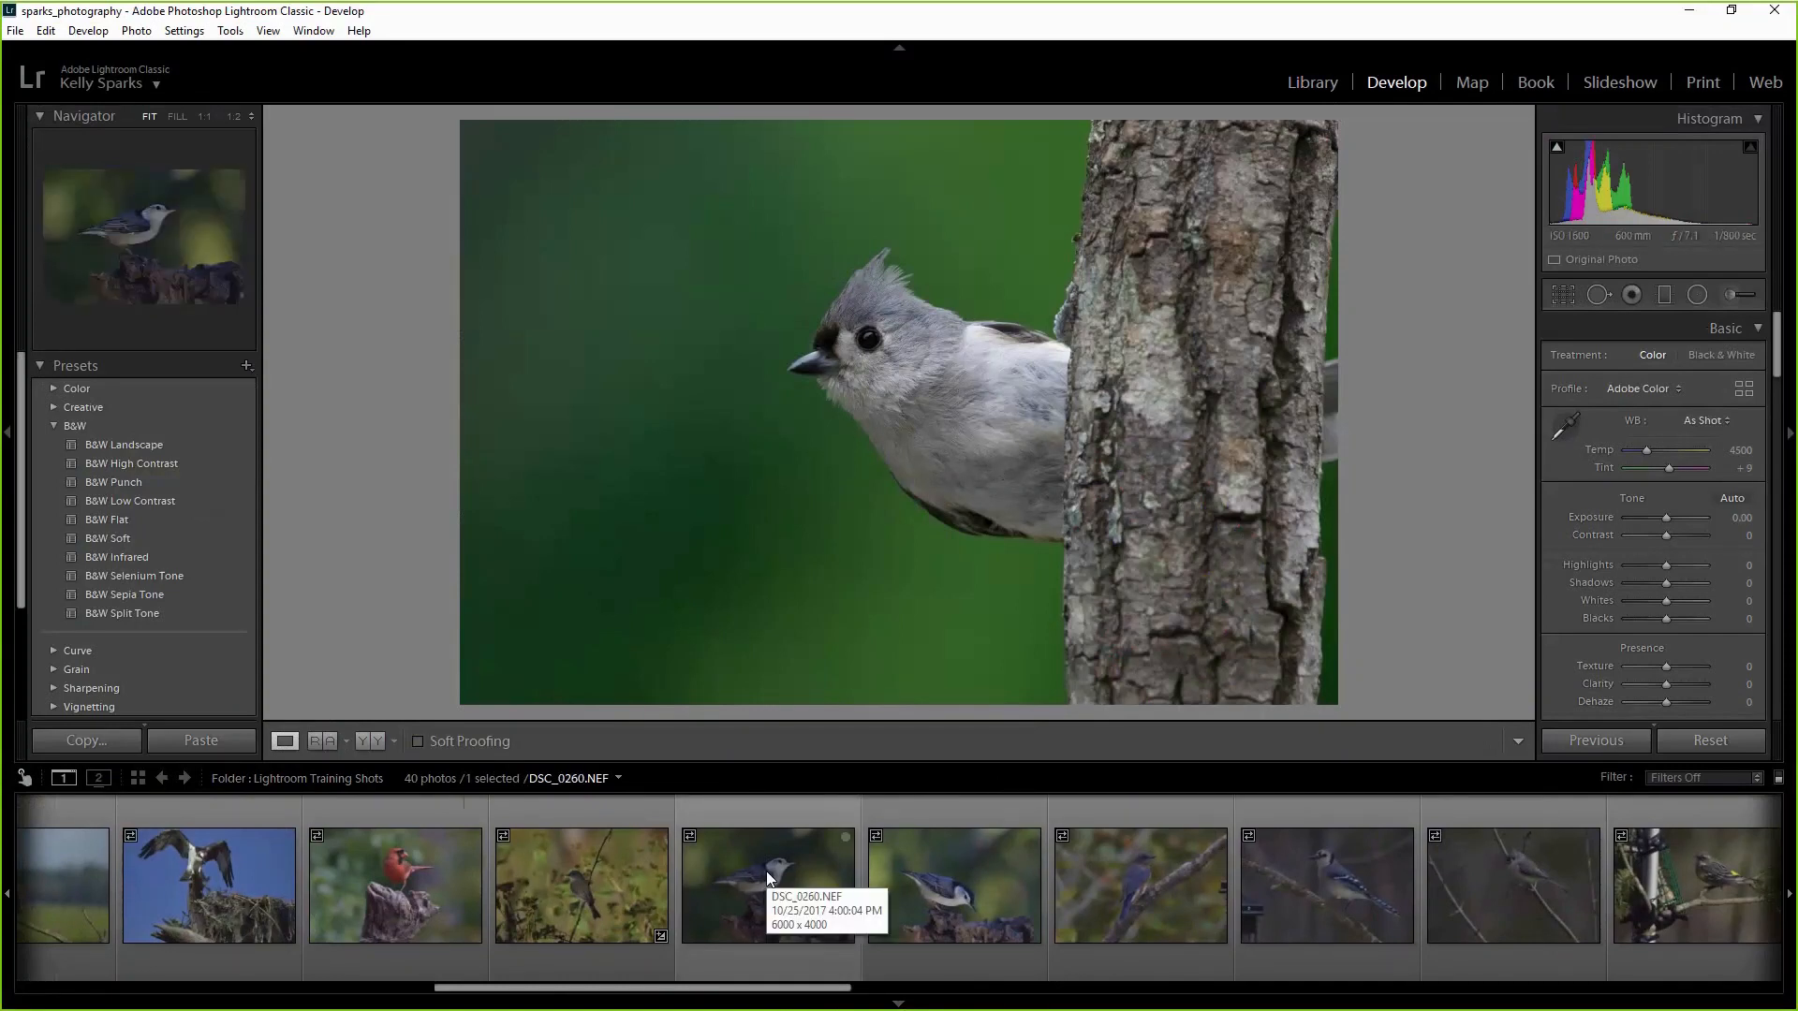
pyautogui.click(963, 875)
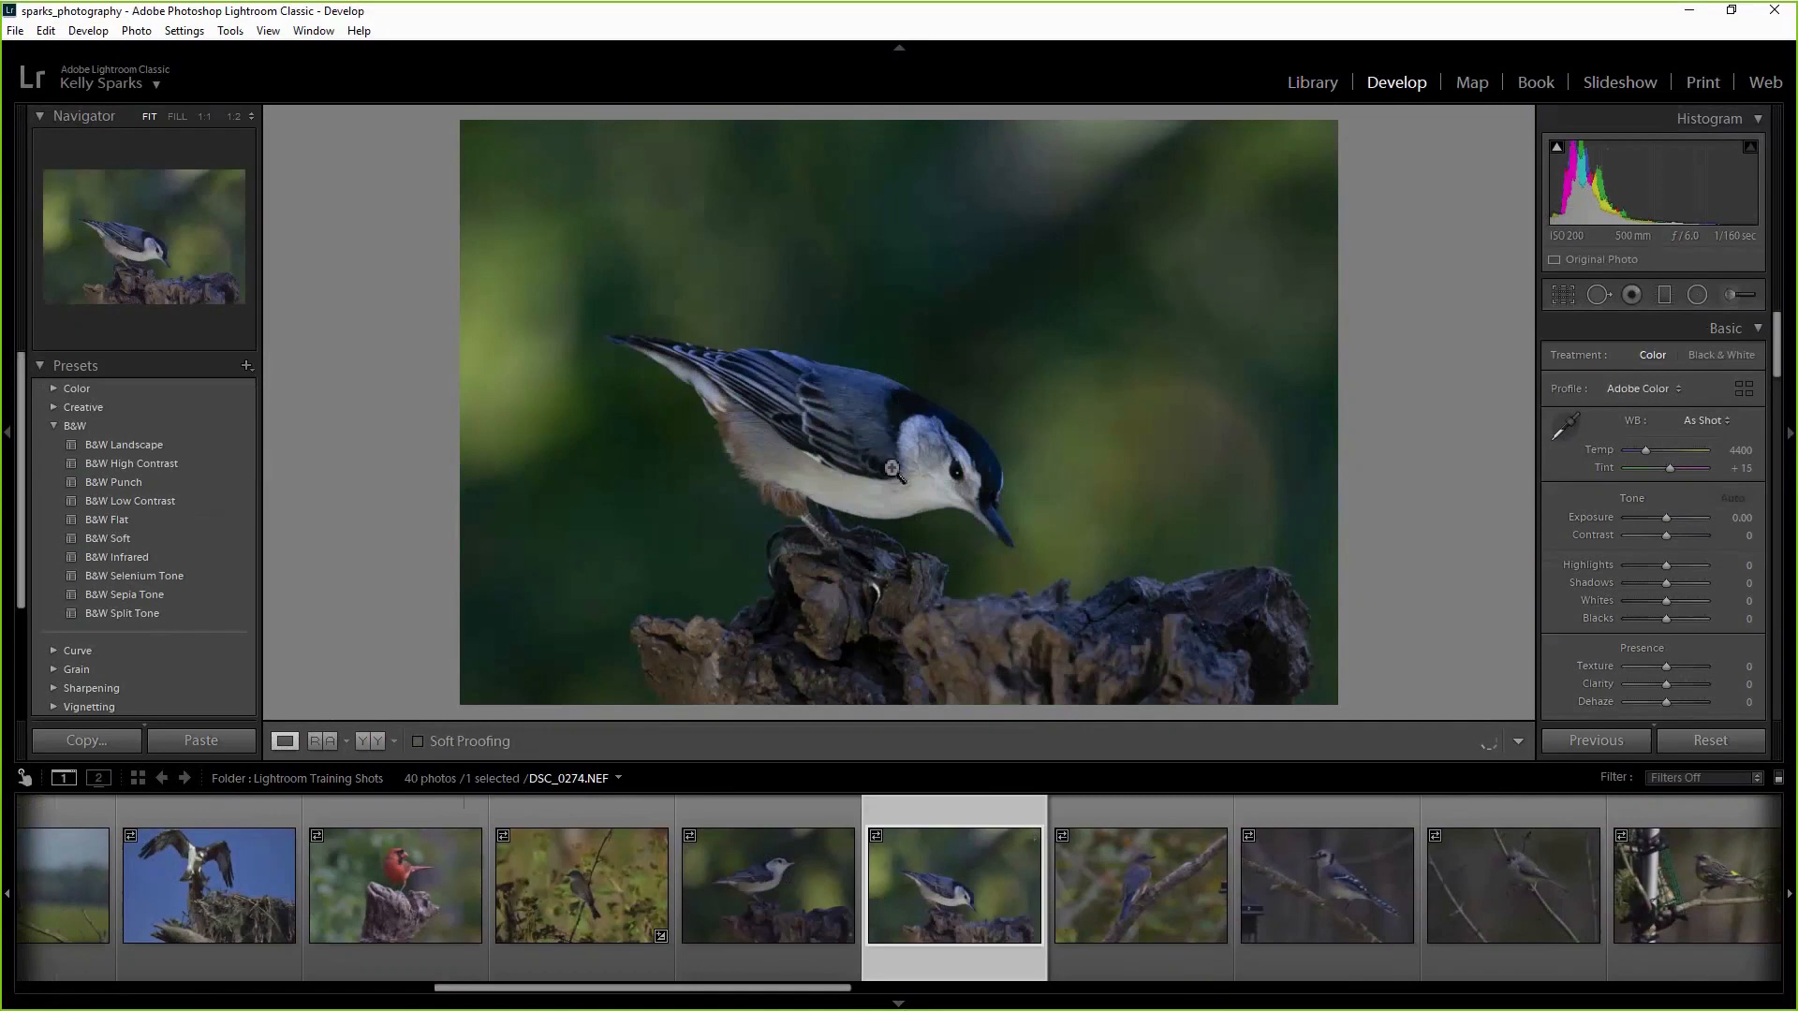
pyautogui.click(769, 887)
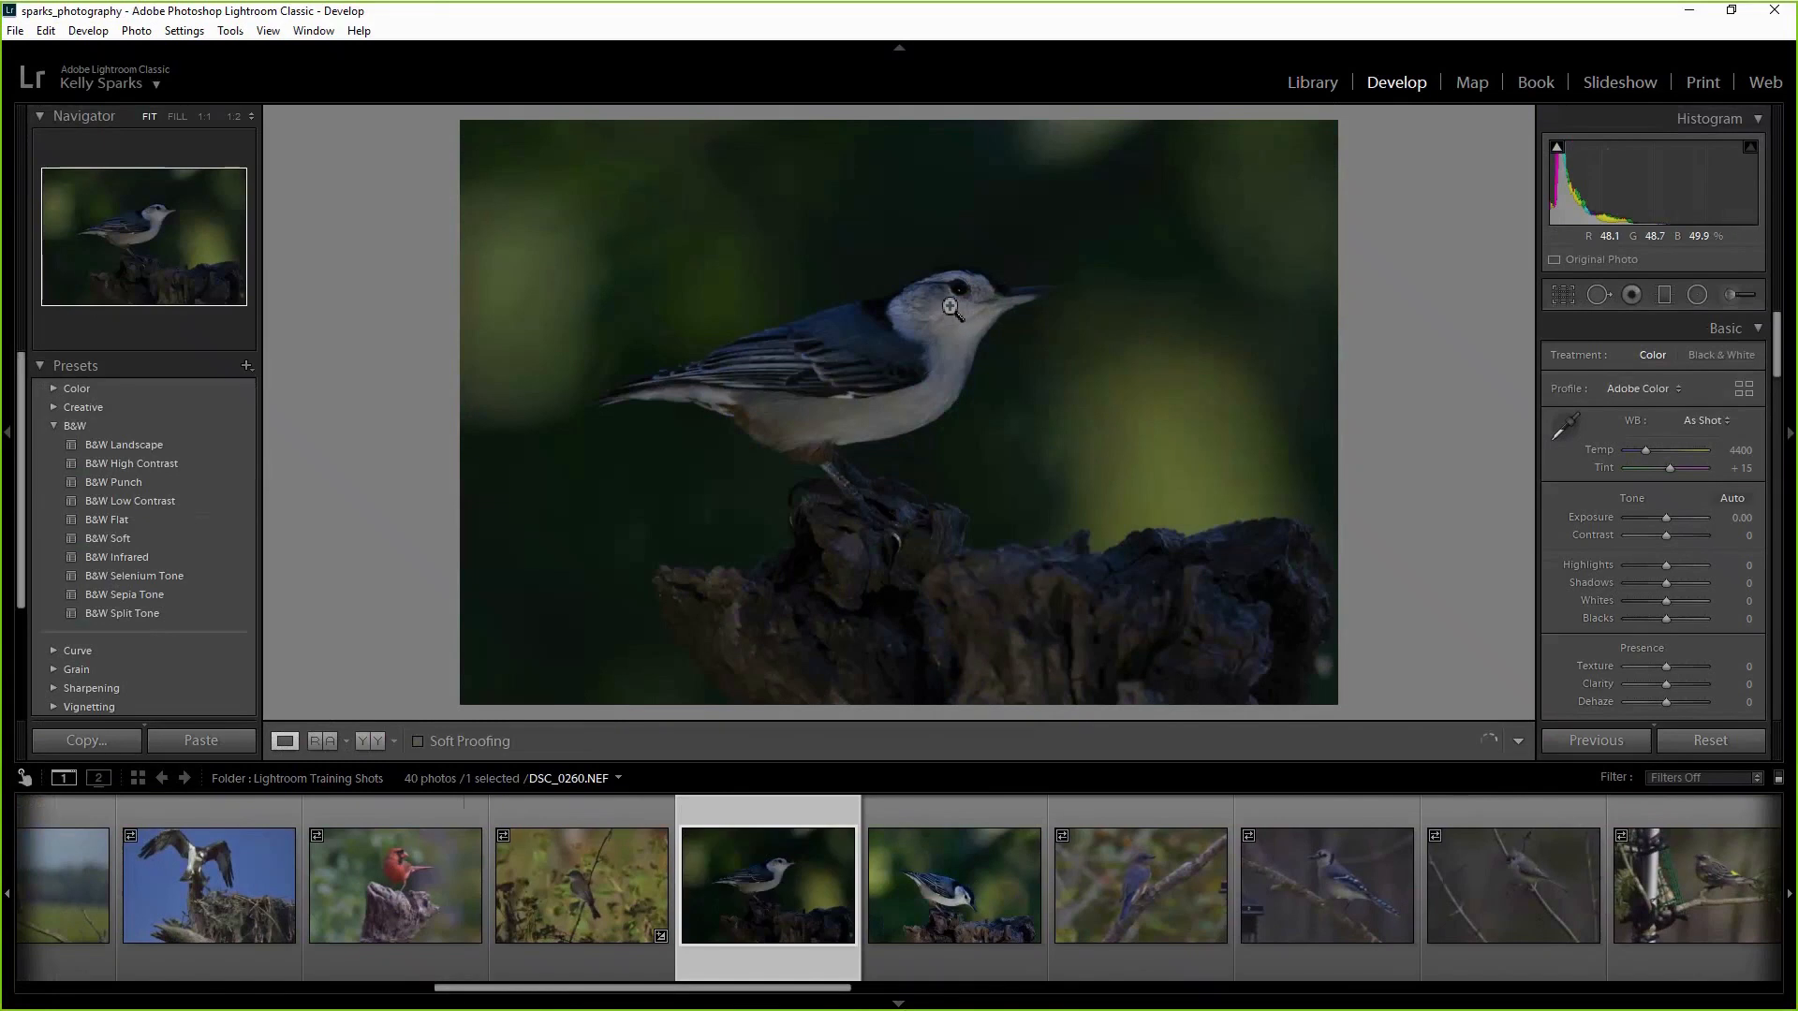
pyautogui.click(955, 906)
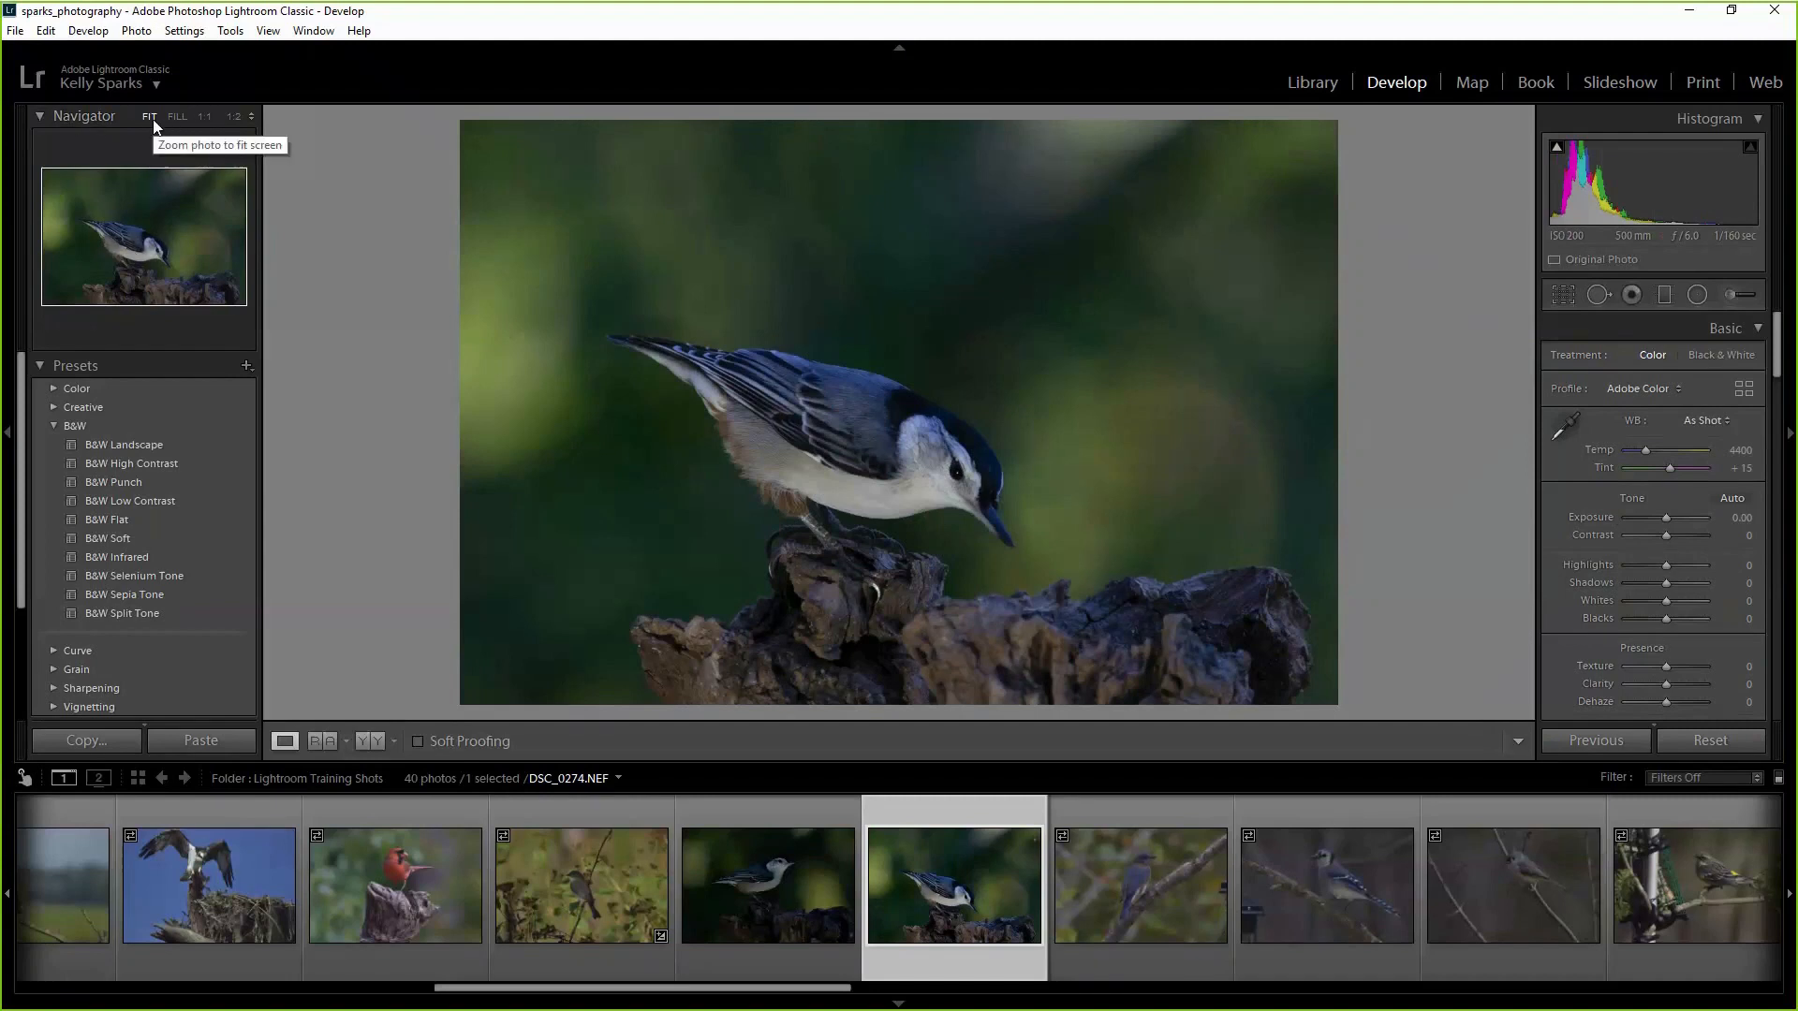
# Check the detail around the bird's eye in DSC_0274.NEF at 1:1 and rate the photo 1 star.
pyautogui.click(204, 118)
pyautogui.moveTo(158, 228); pyautogui.dragTo(156, 253)
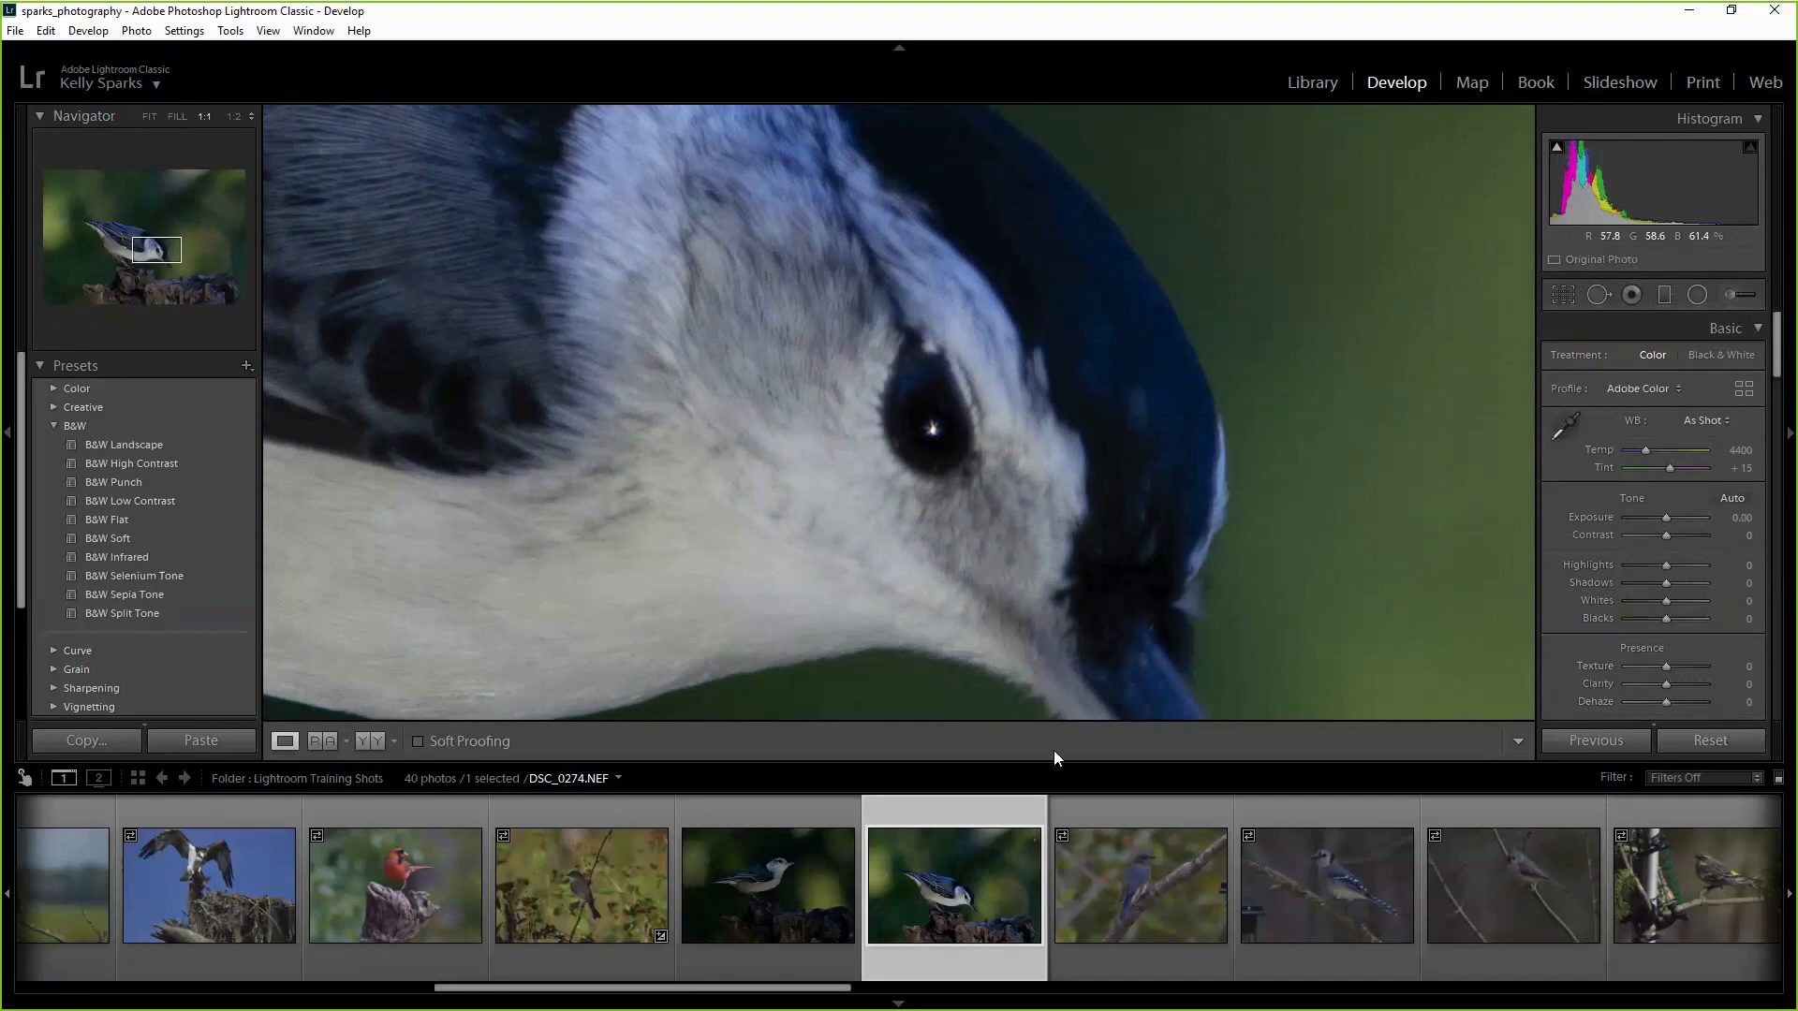
pyautogui.moveTo(859, 413); pyautogui.dragTo(802, 361)
pyautogui.moveTo(1040, 514); pyautogui.dragTo(935, 490)
pyautogui.moveTo(827, 433); pyautogui.dragTo(879, 325)
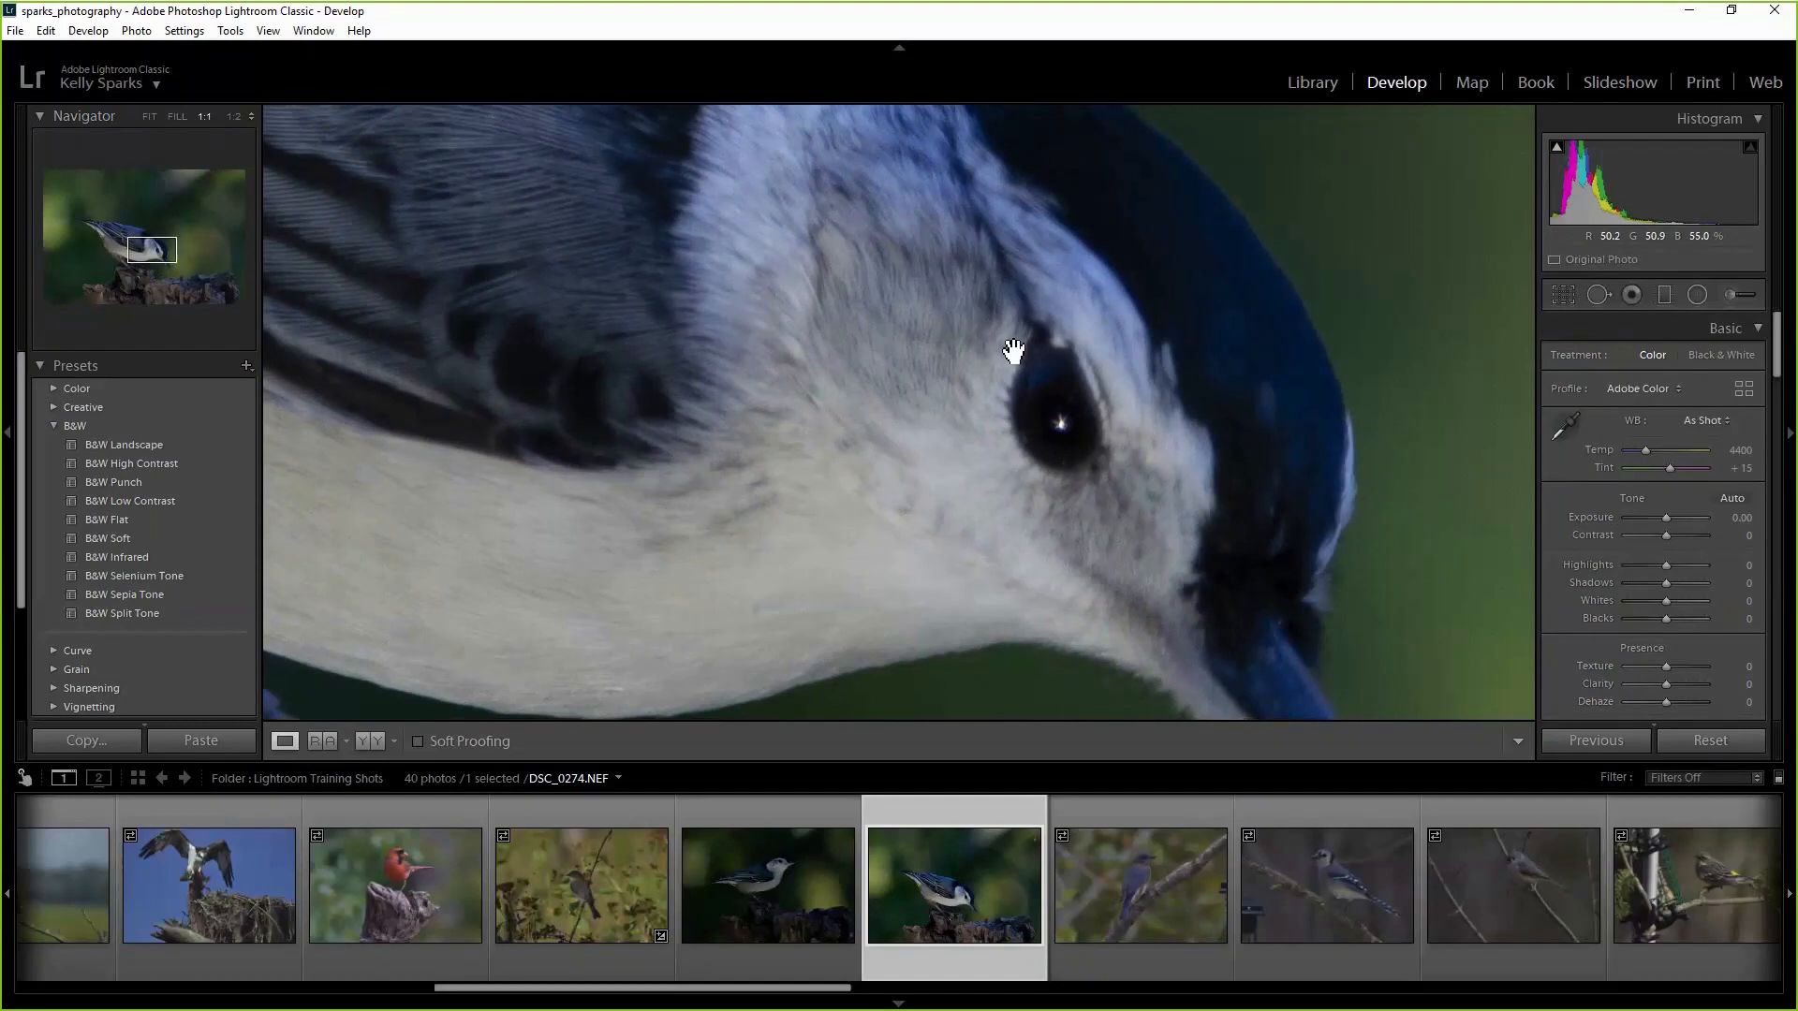
pyautogui.moveTo(1013, 351)
pyautogui.mouseDown()
pyautogui.moveTo(988, 385)
pyautogui.moveTo(1012, 362)
pyautogui.mouseUp()
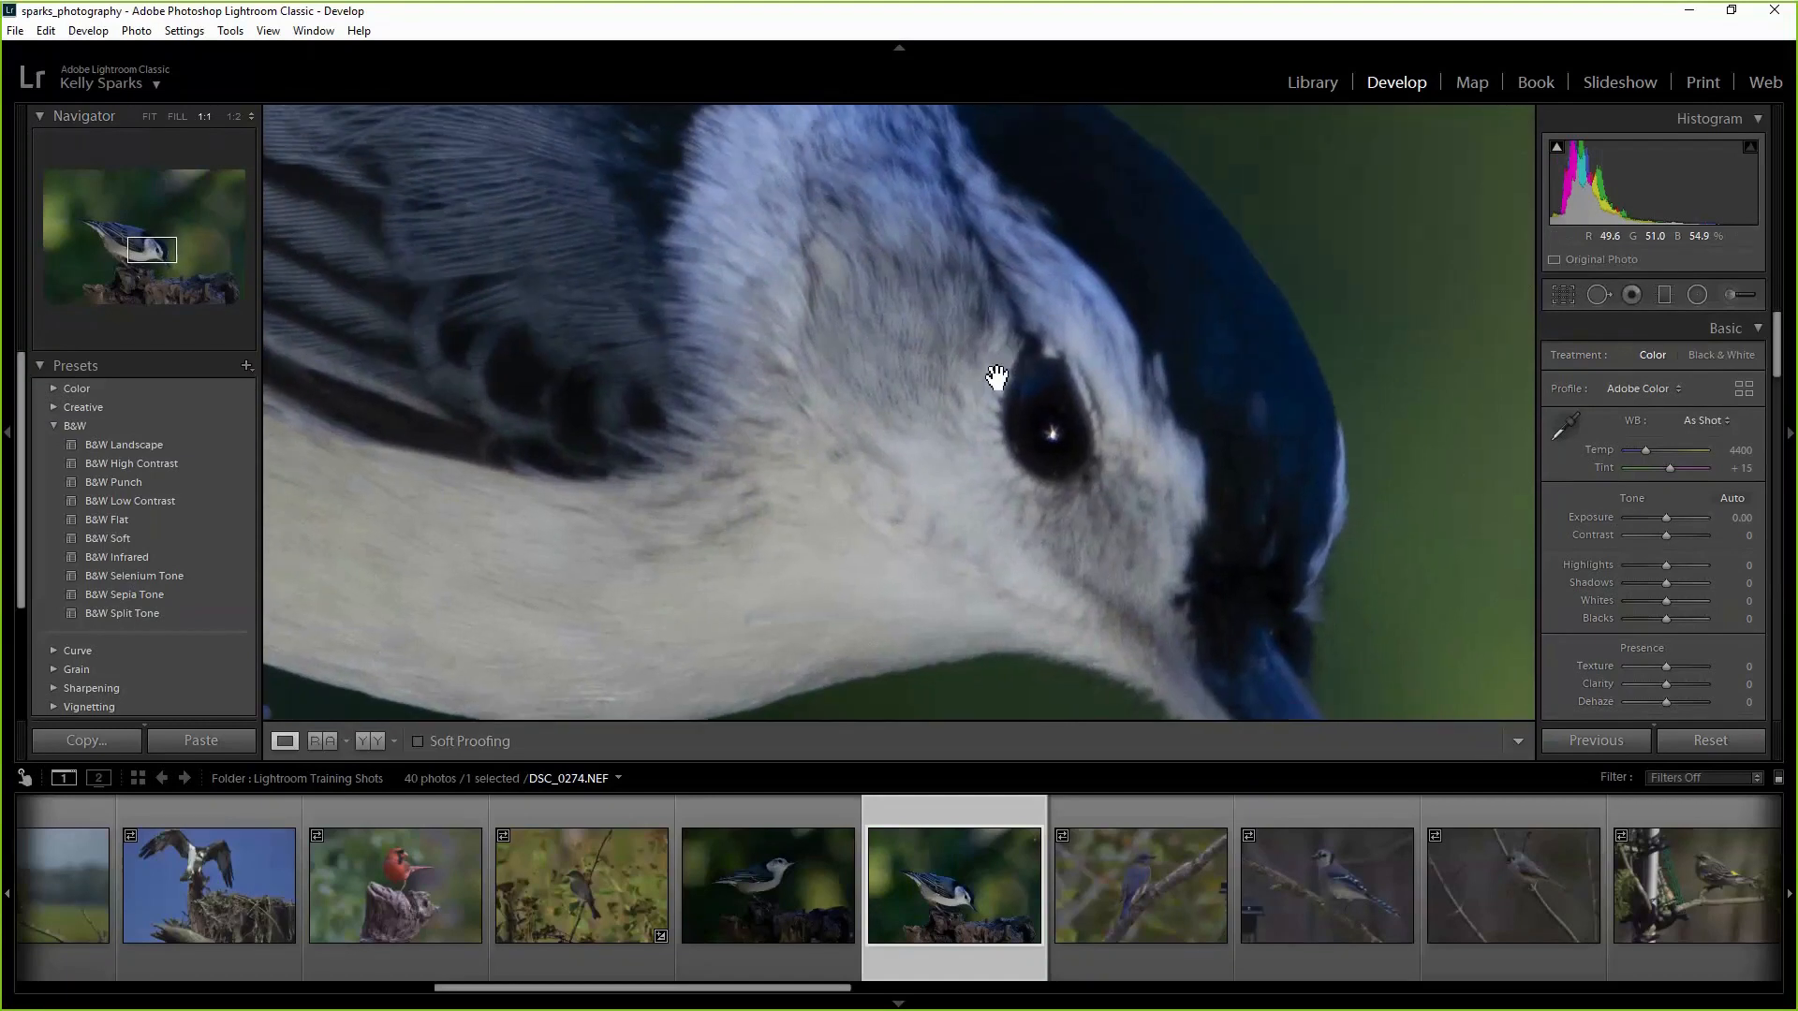
pyautogui.rightClick(952, 812)
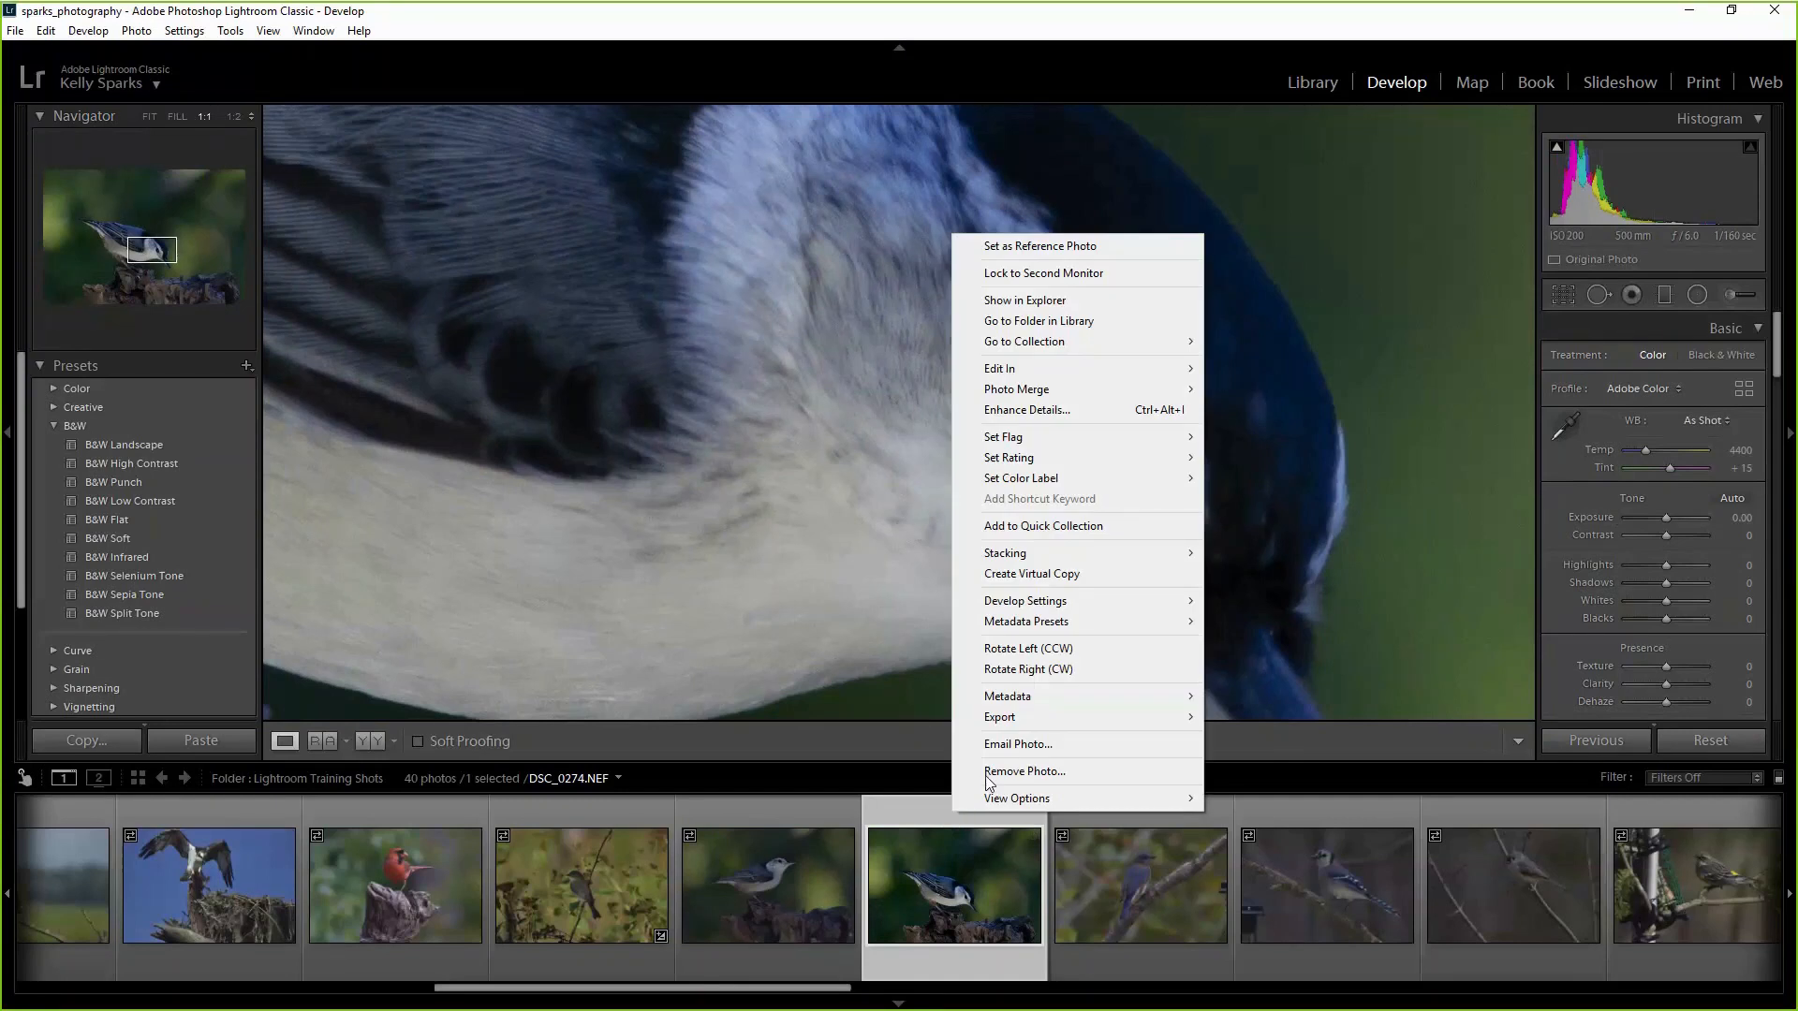
pyautogui.moveTo(1031, 463)
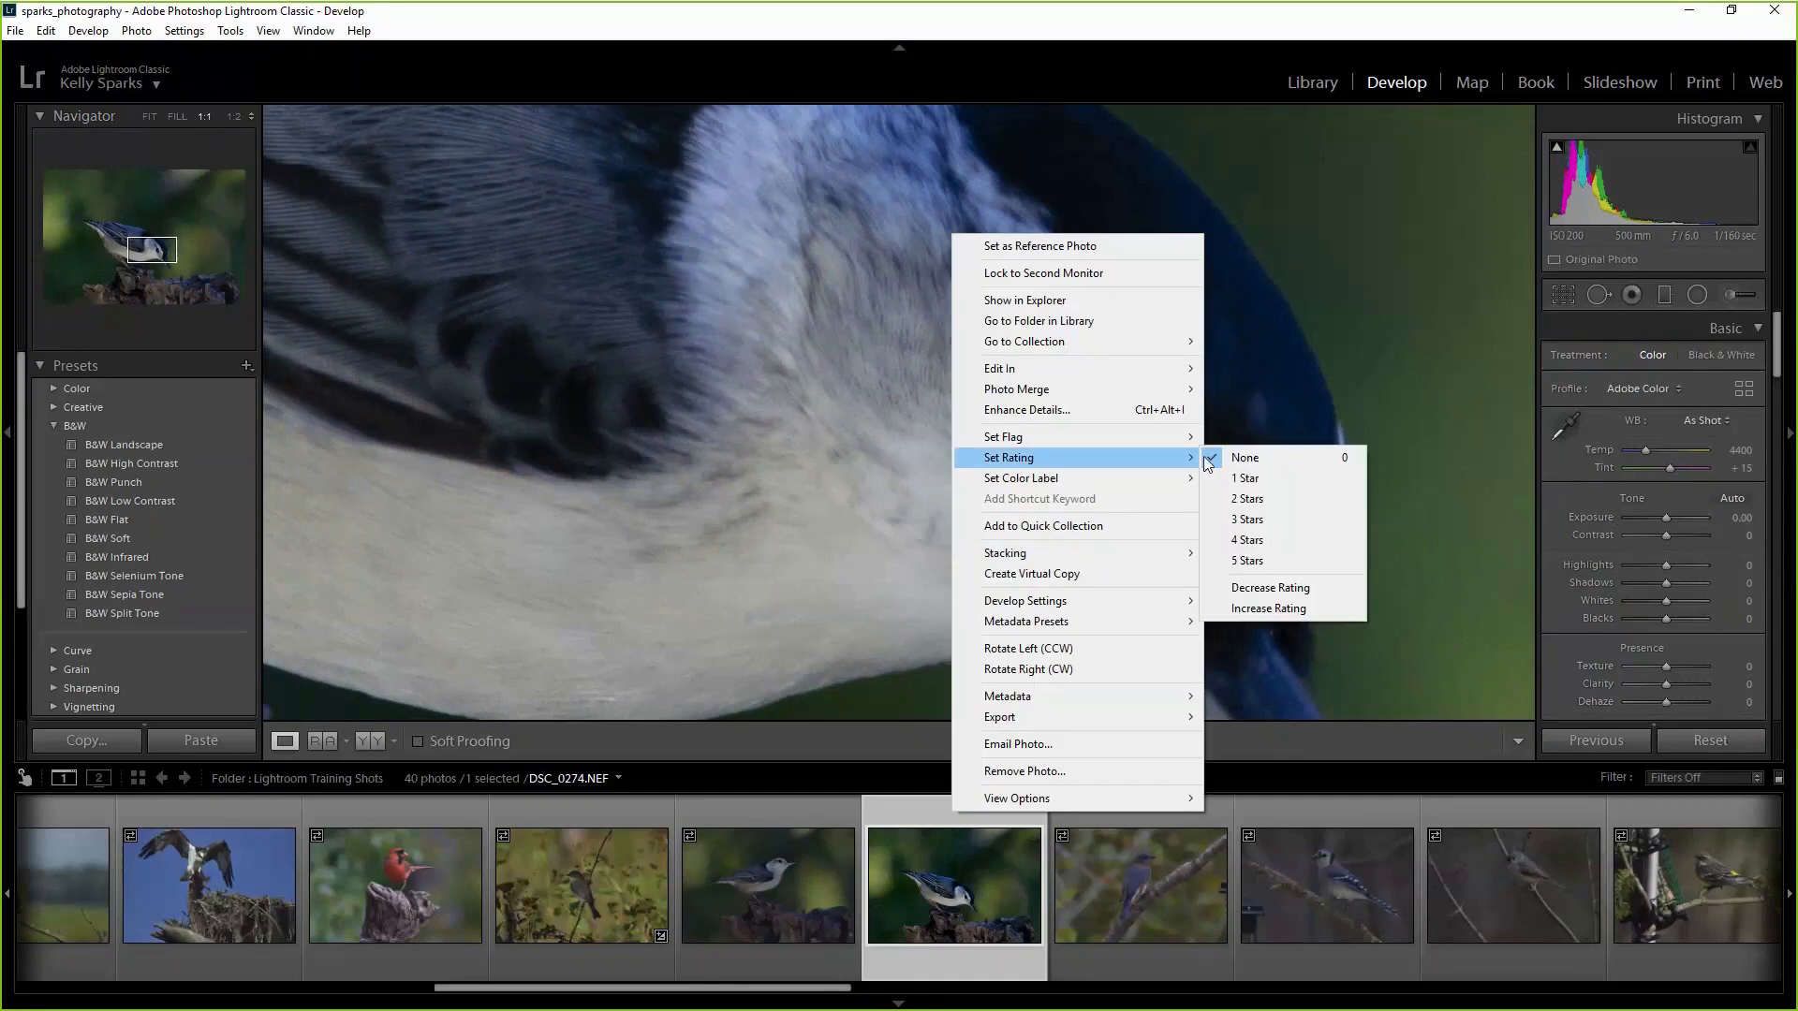
pyautogui.click(1246, 480)
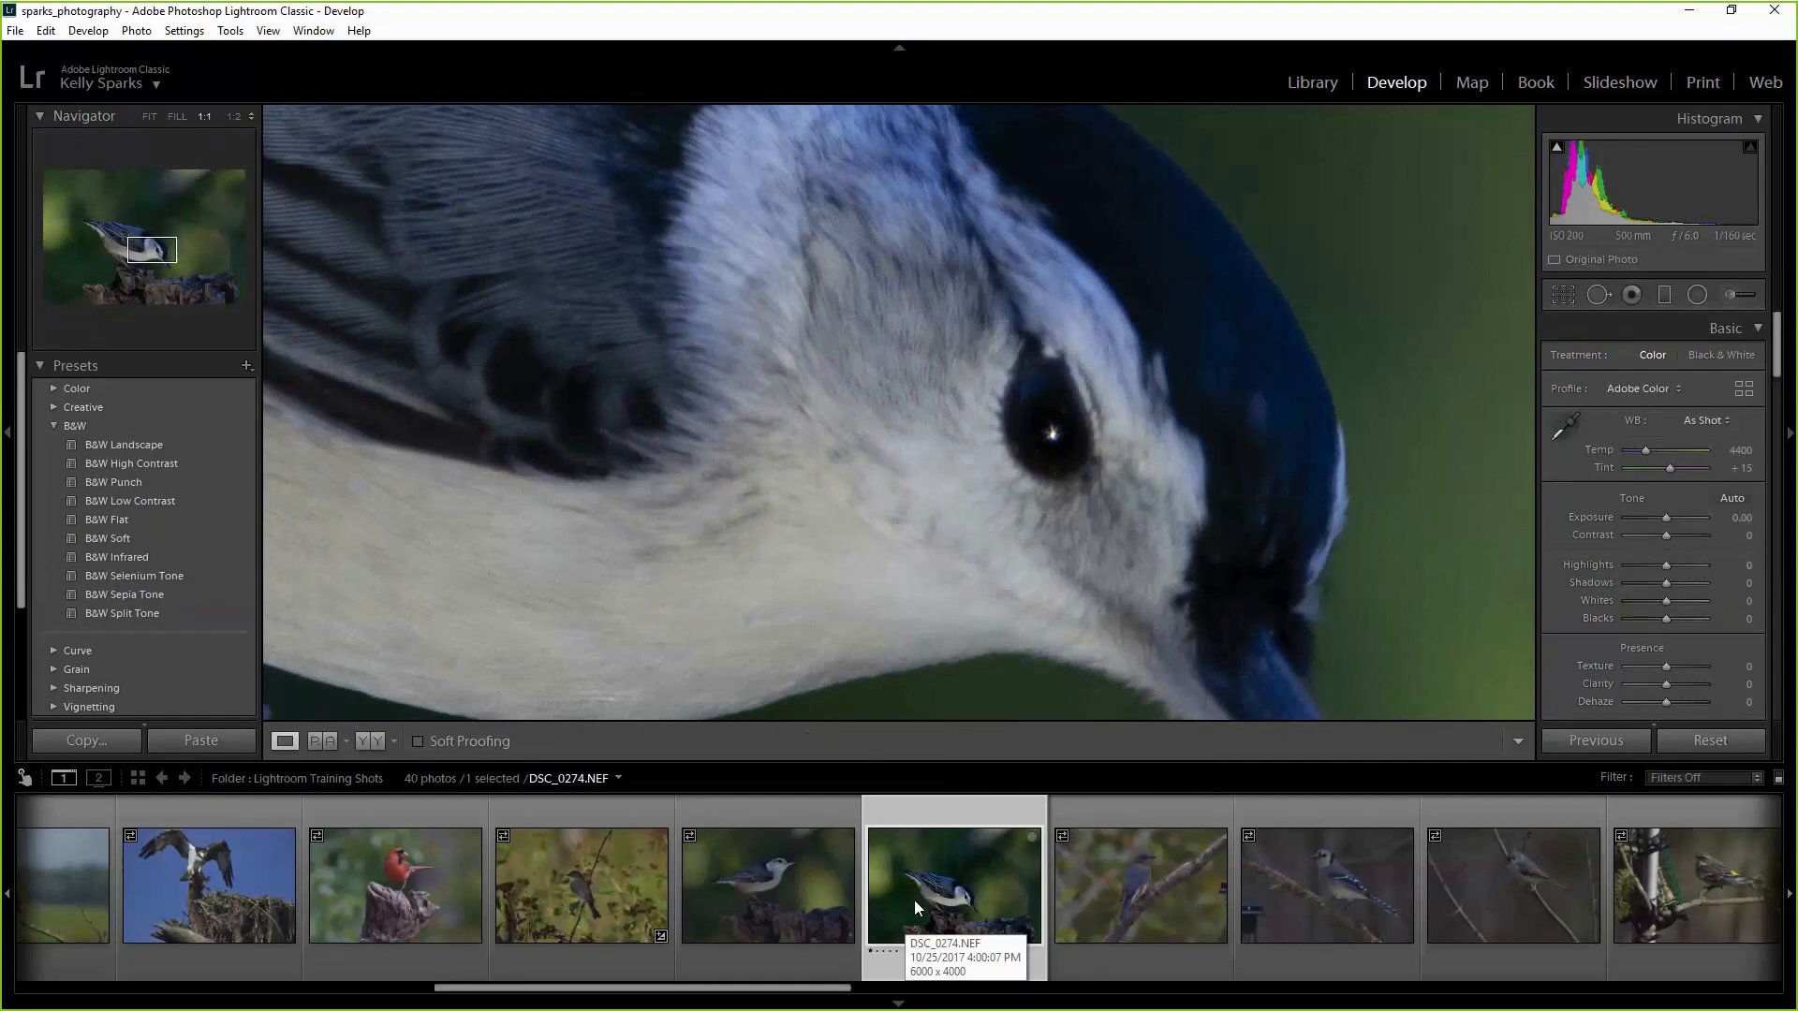
# Check the detail of the bird's head in DSC_0260.NEF at 1:1 and rate the photo 4 stars.
pyautogui.click(777, 881)
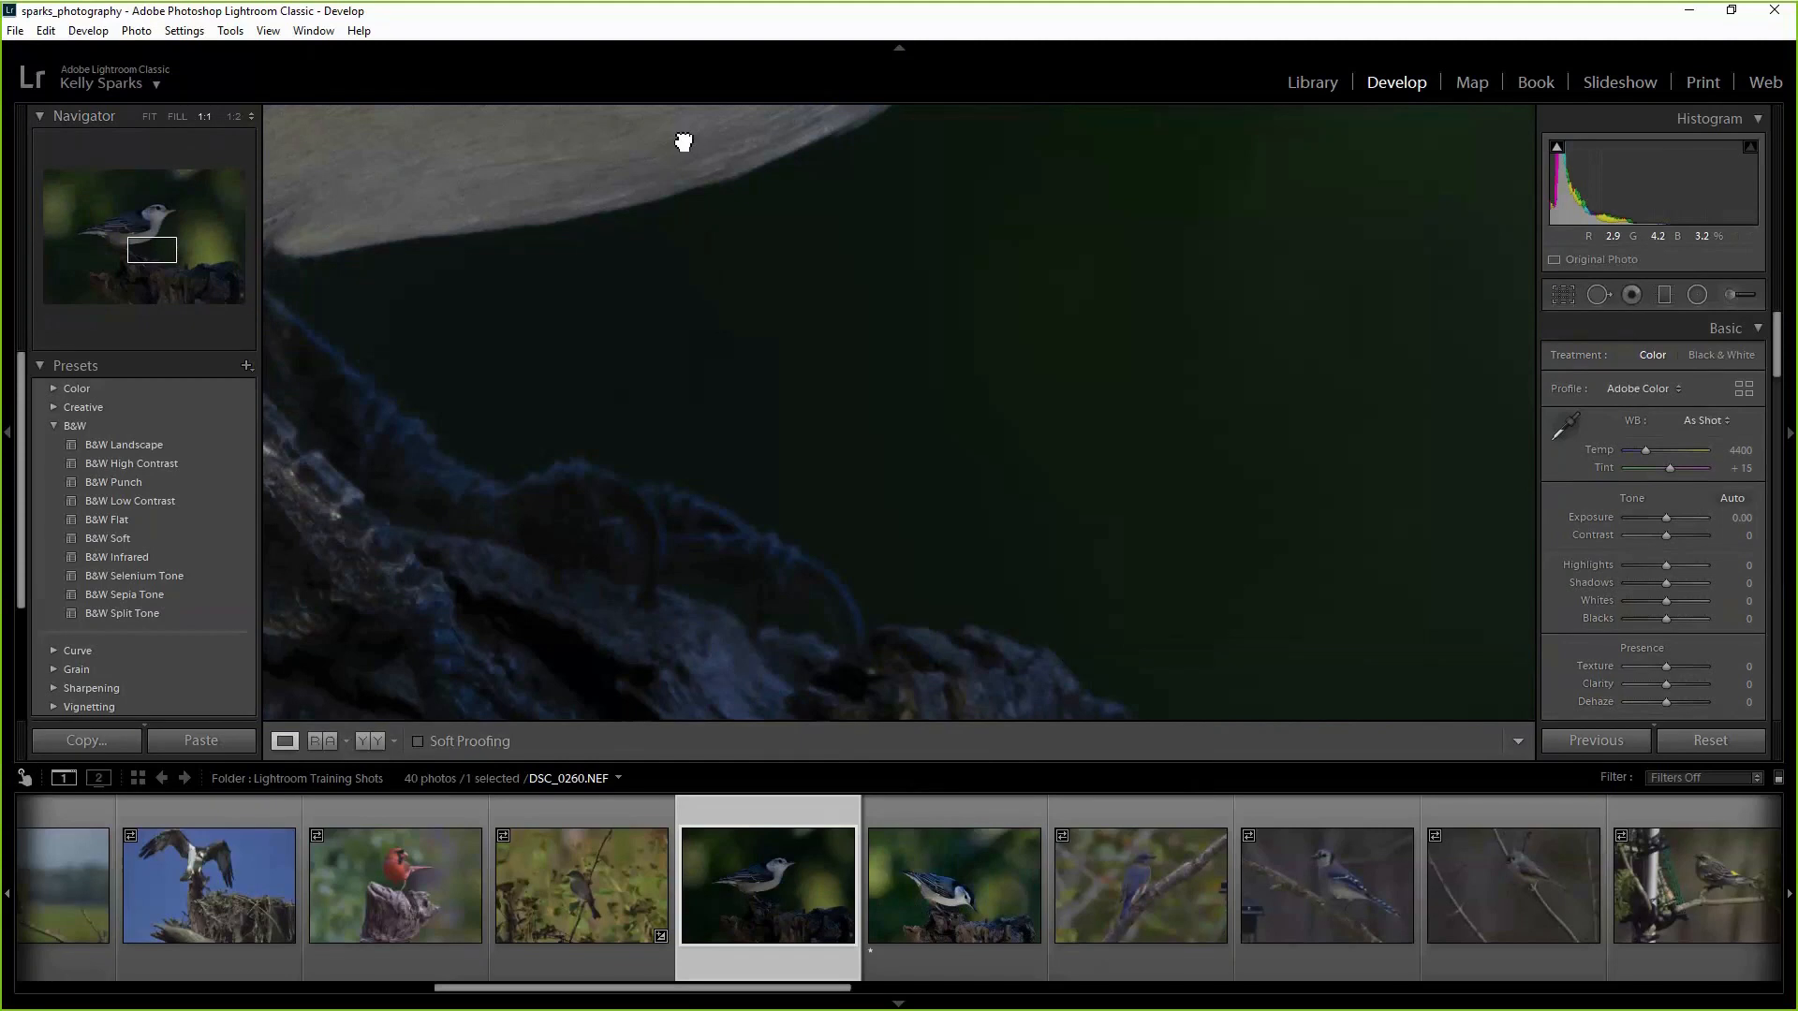
pyautogui.moveTo(683, 140); pyautogui.dragTo(871, 361)
pyautogui.moveTo(944, 282); pyautogui.dragTo(818, 587)
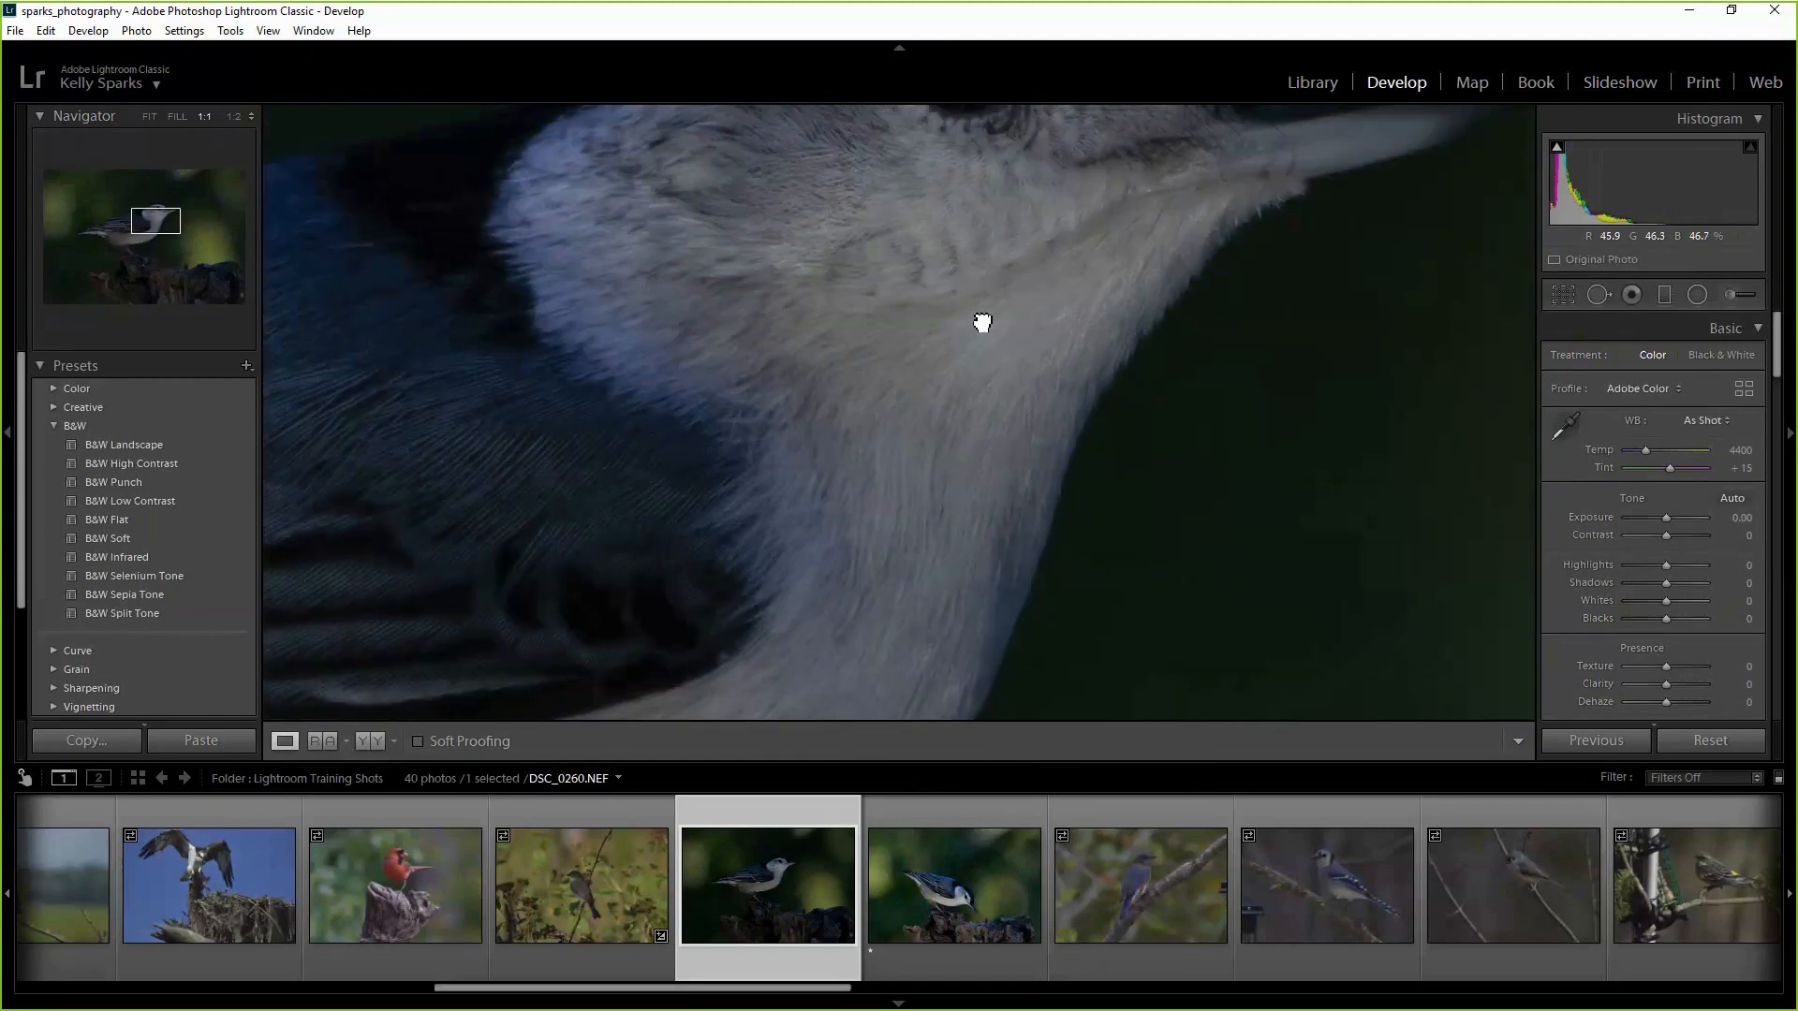
pyautogui.moveTo(979, 321); pyautogui.dragTo(883, 589)
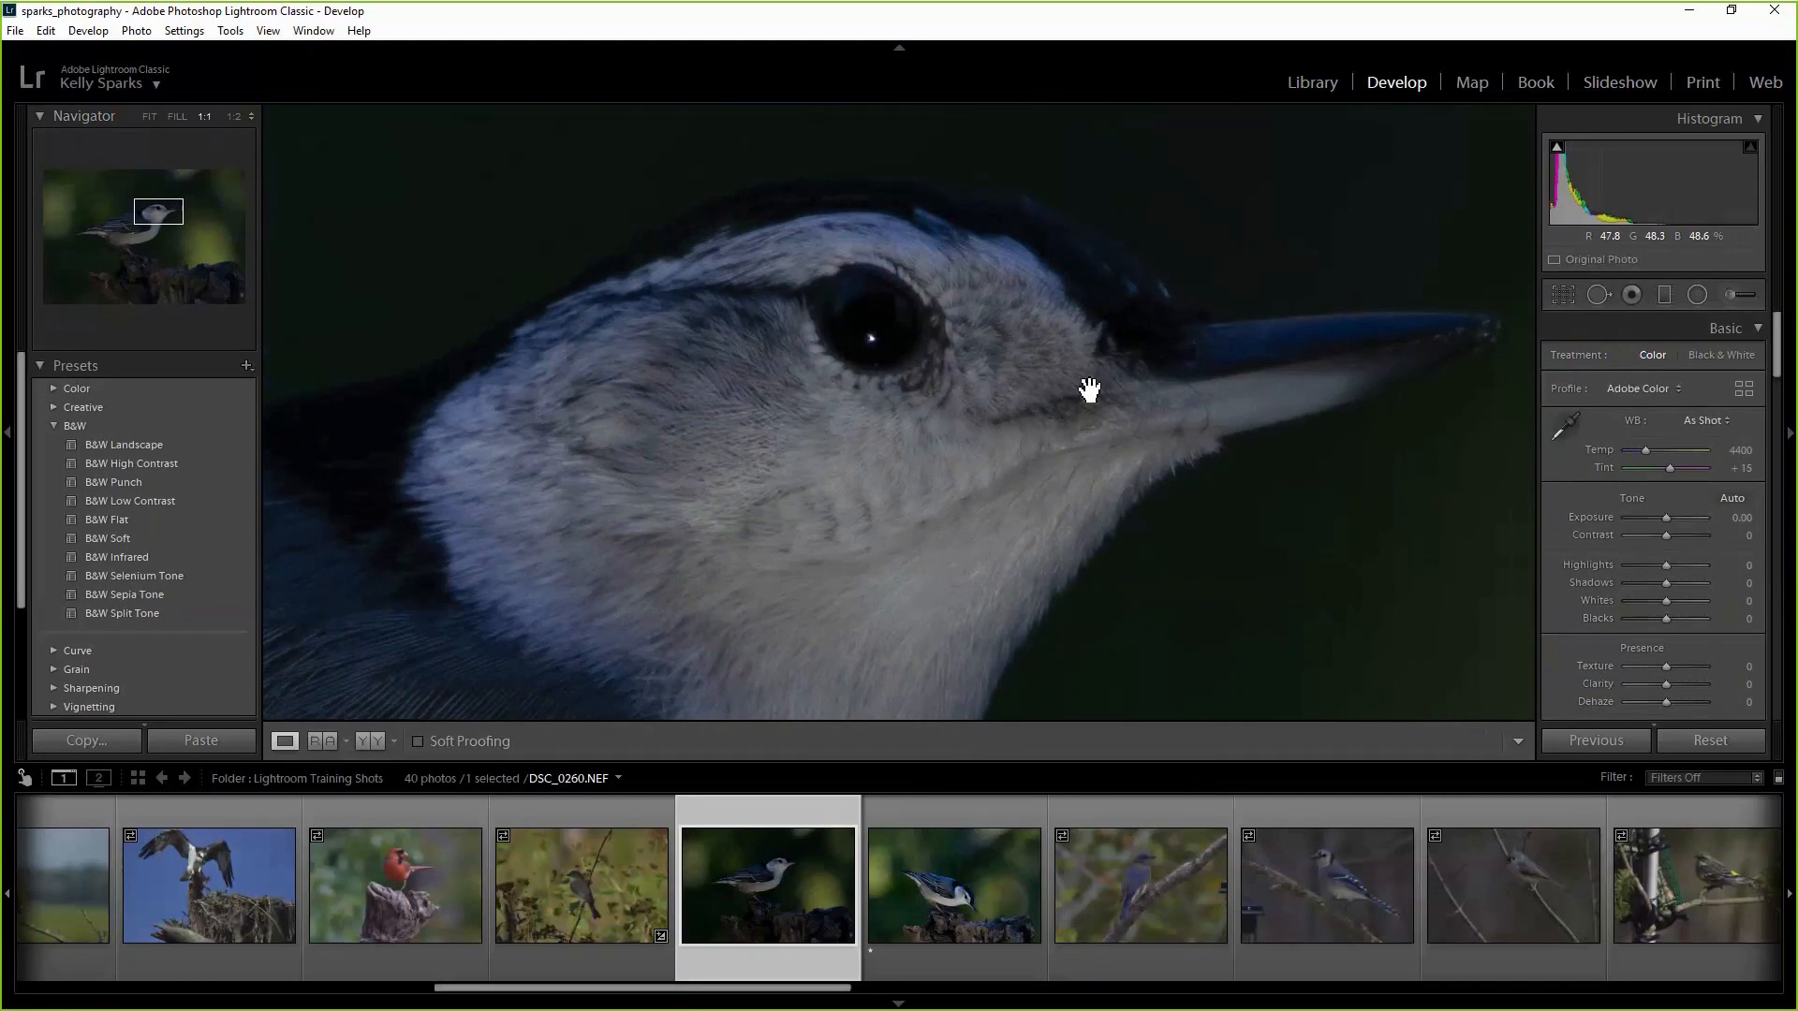
pyautogui.rightClick(773, 822)
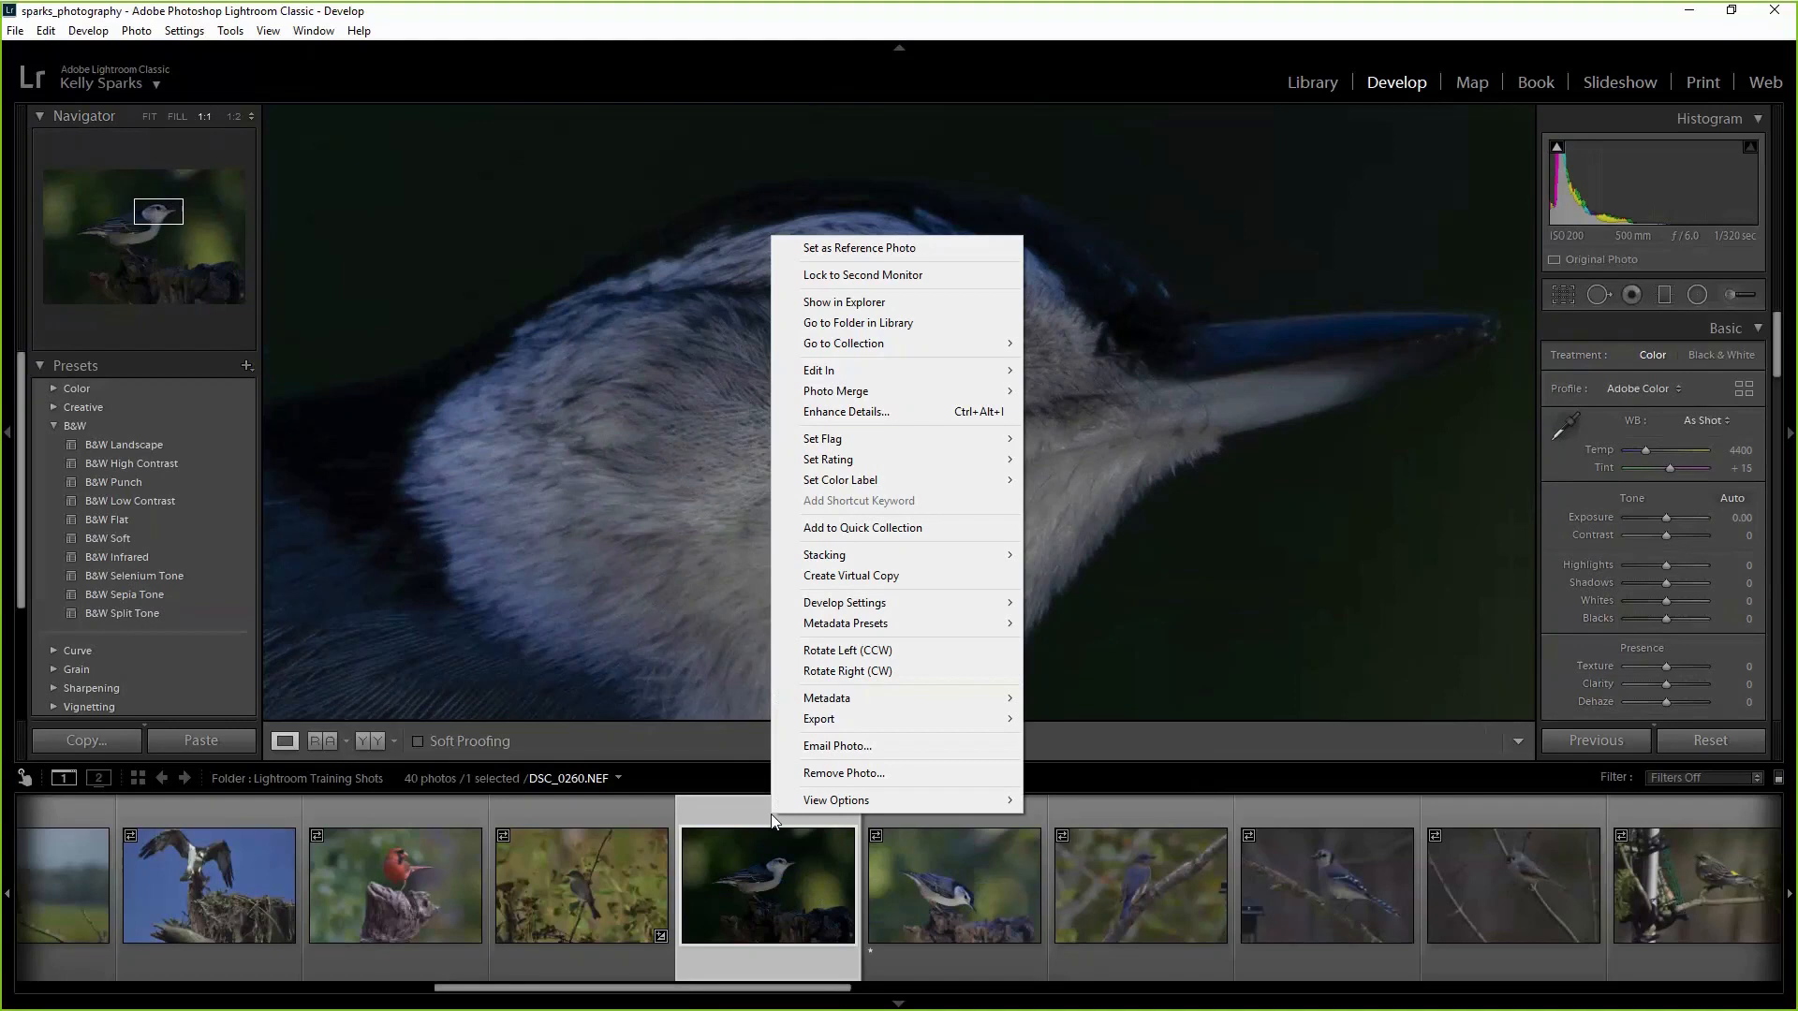
pyautogui.moveTo(899, 459)
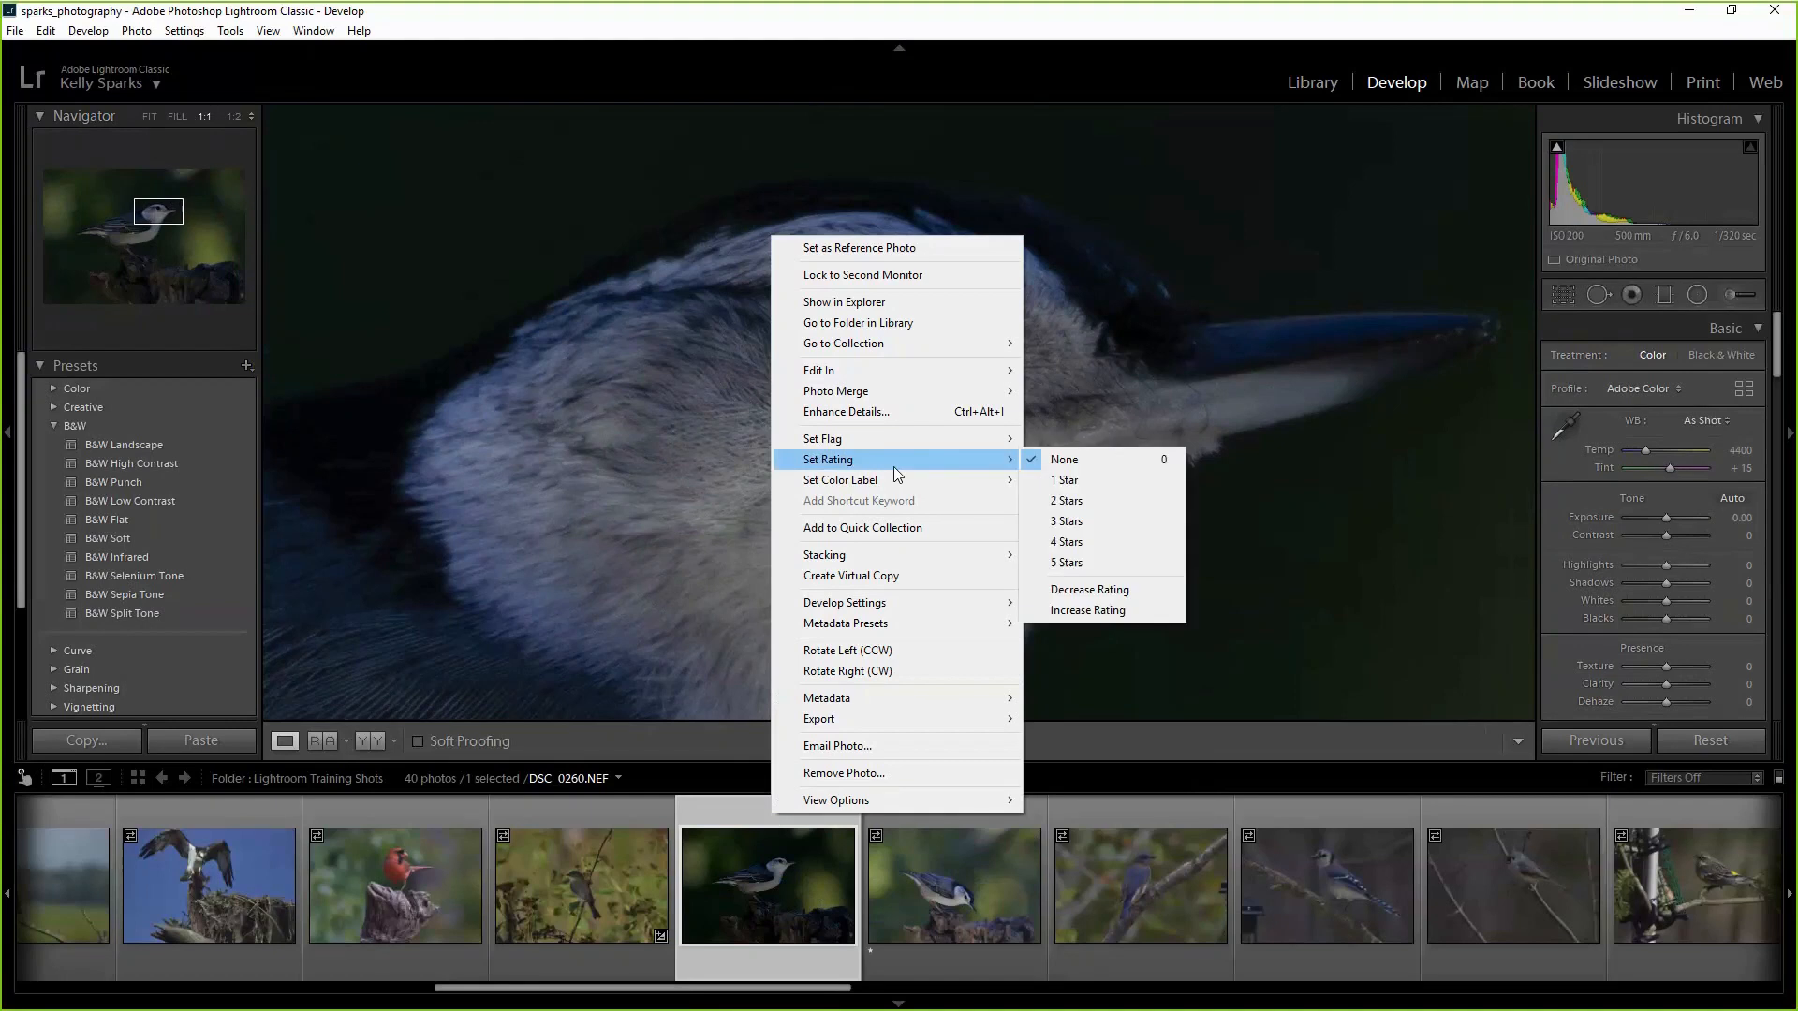
pyautogui.click(1089, 546)
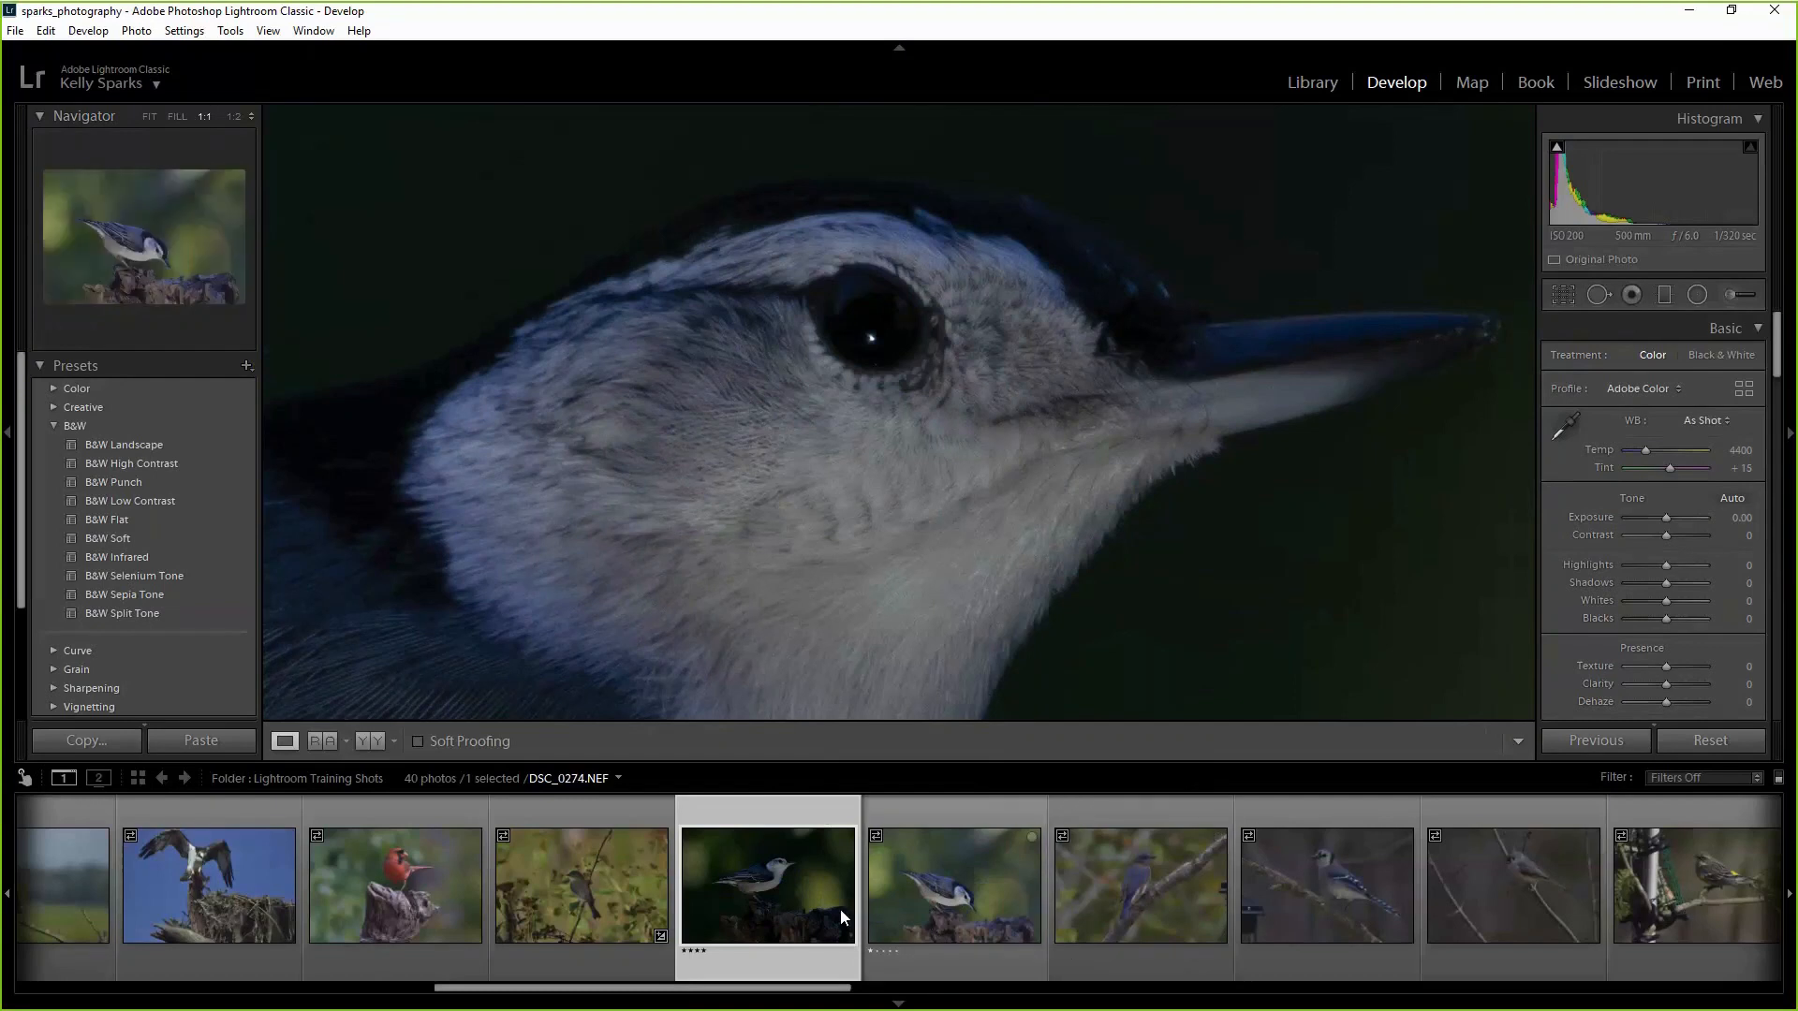
# Filter the filmstrip to rated photos, set the minimum rating to four stars, and lower it to three stars.
pyautogui.moveTo(564, 985); pyautogui.dragTo(626, 971)
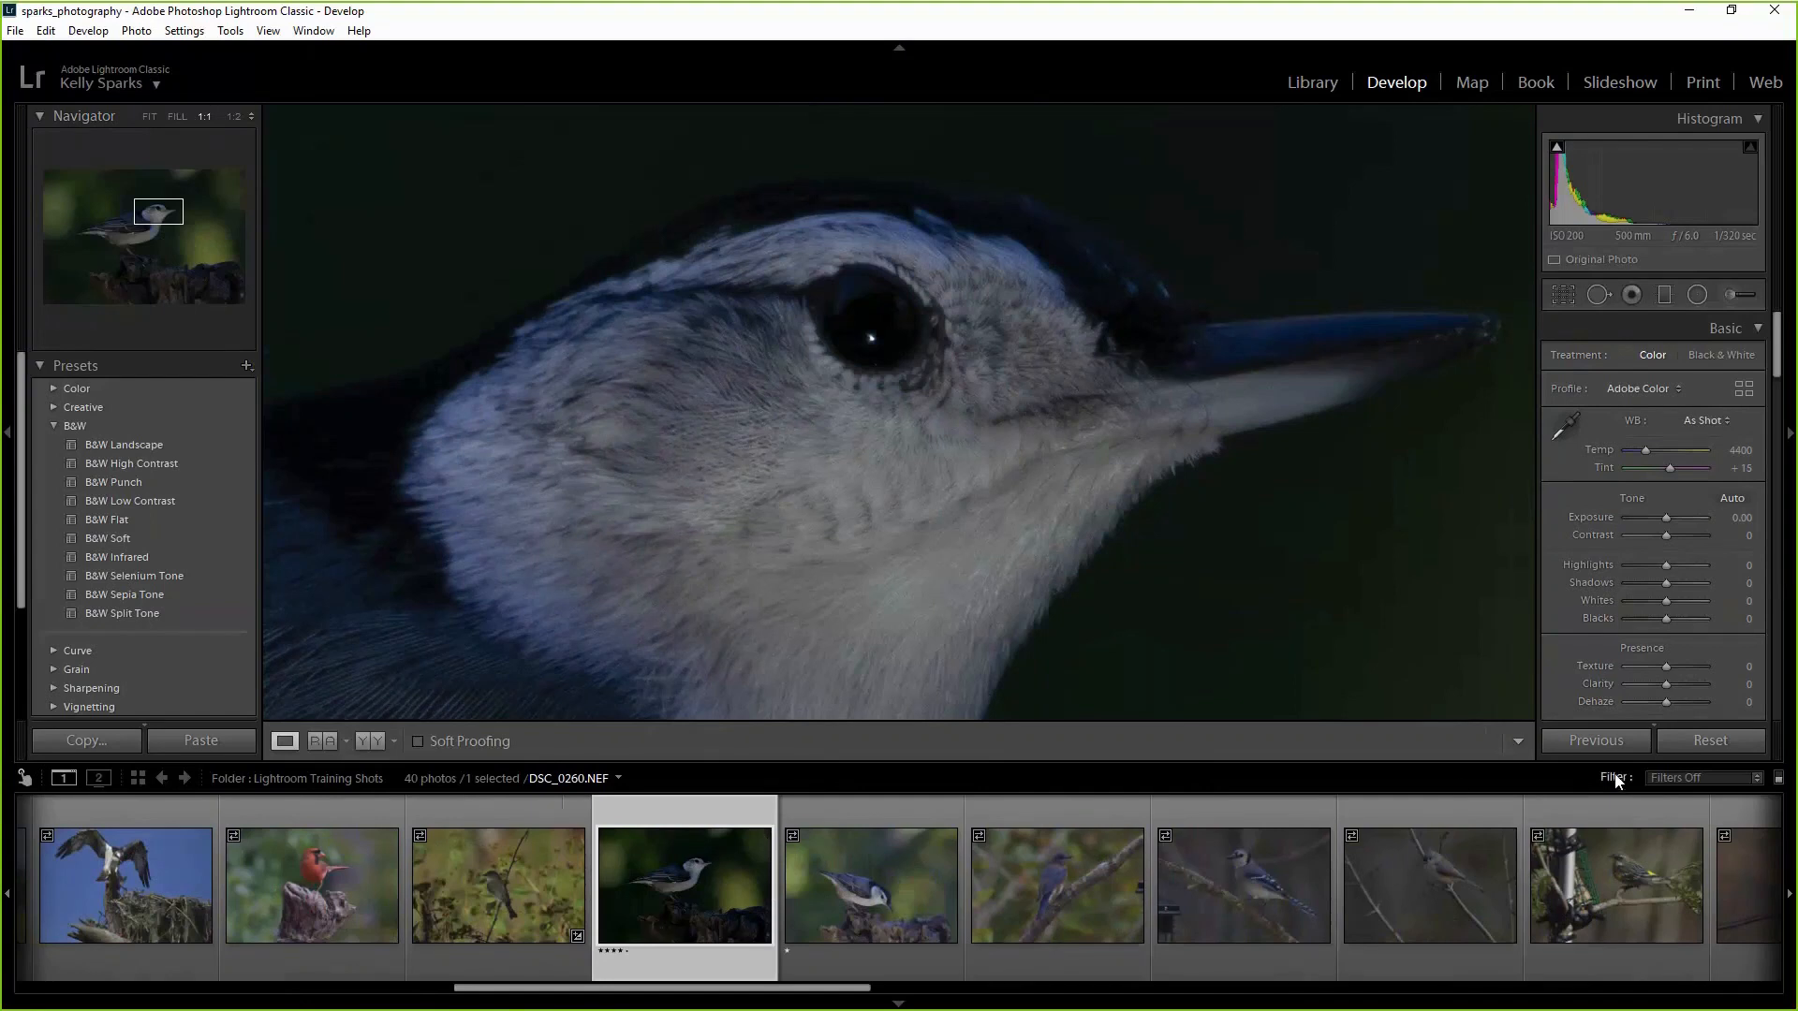
pyautogui.click(1672, 779)
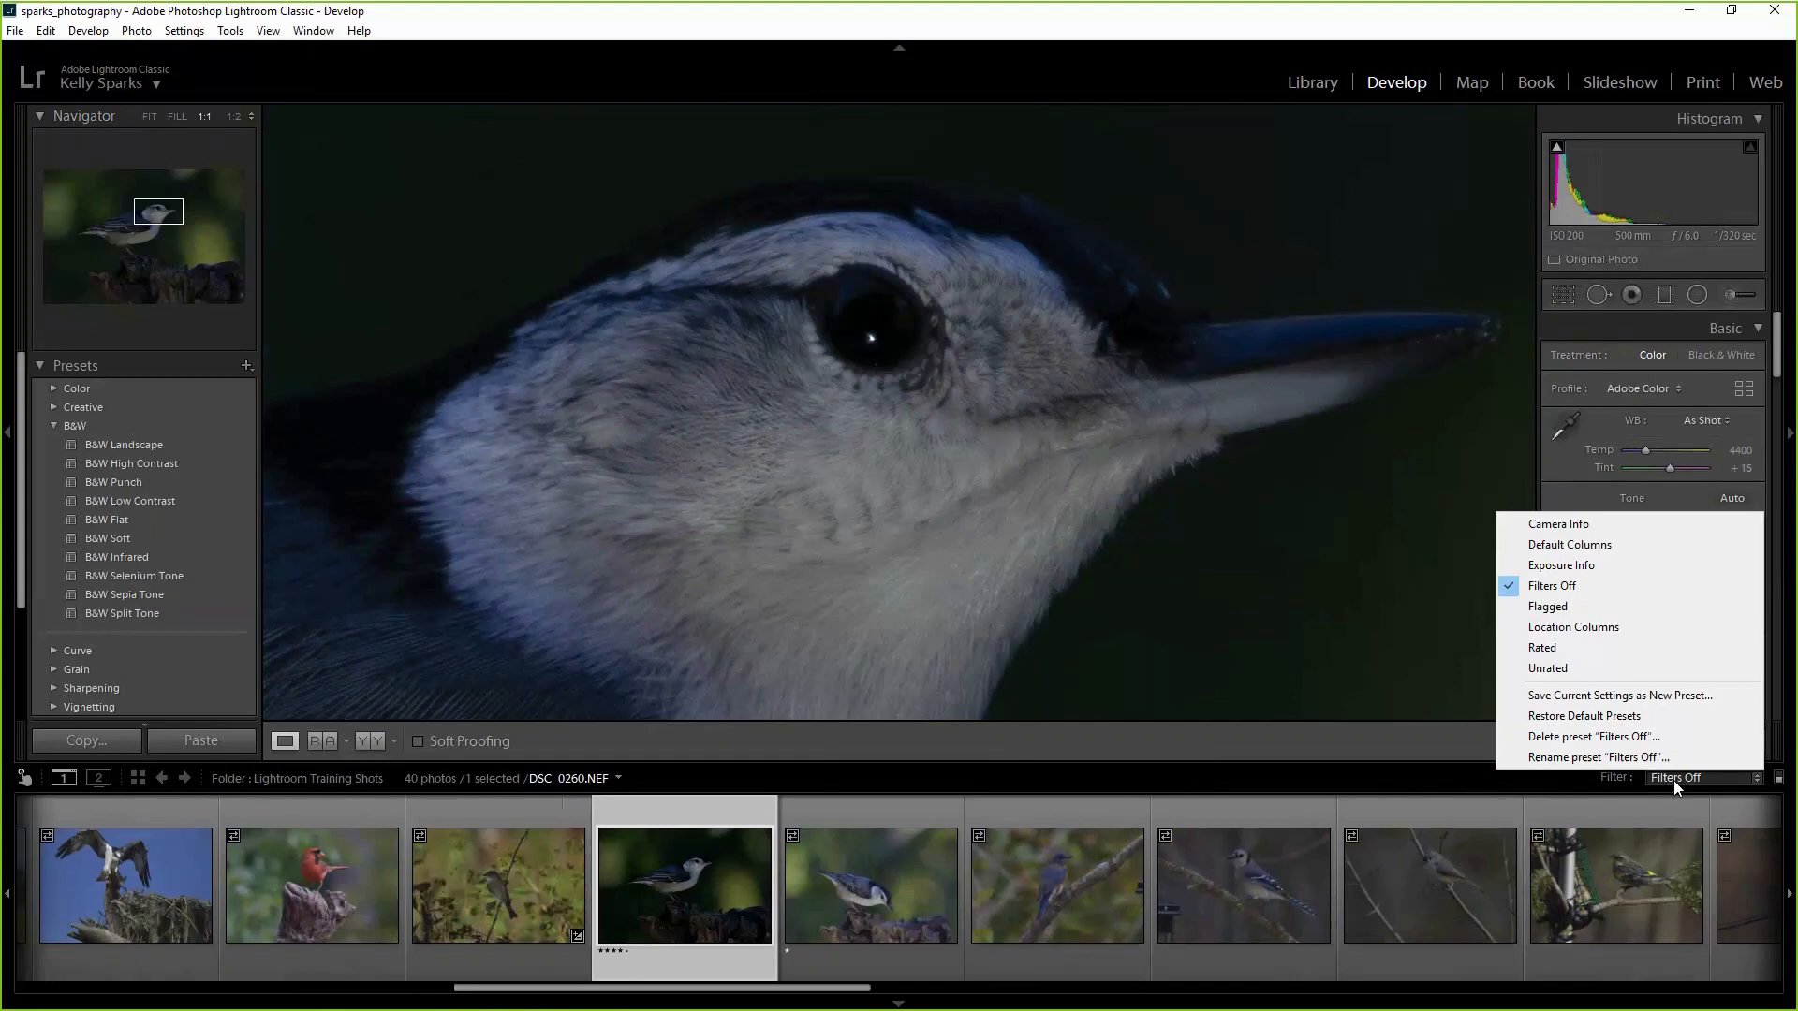
pyautogui.click(1555, 648)
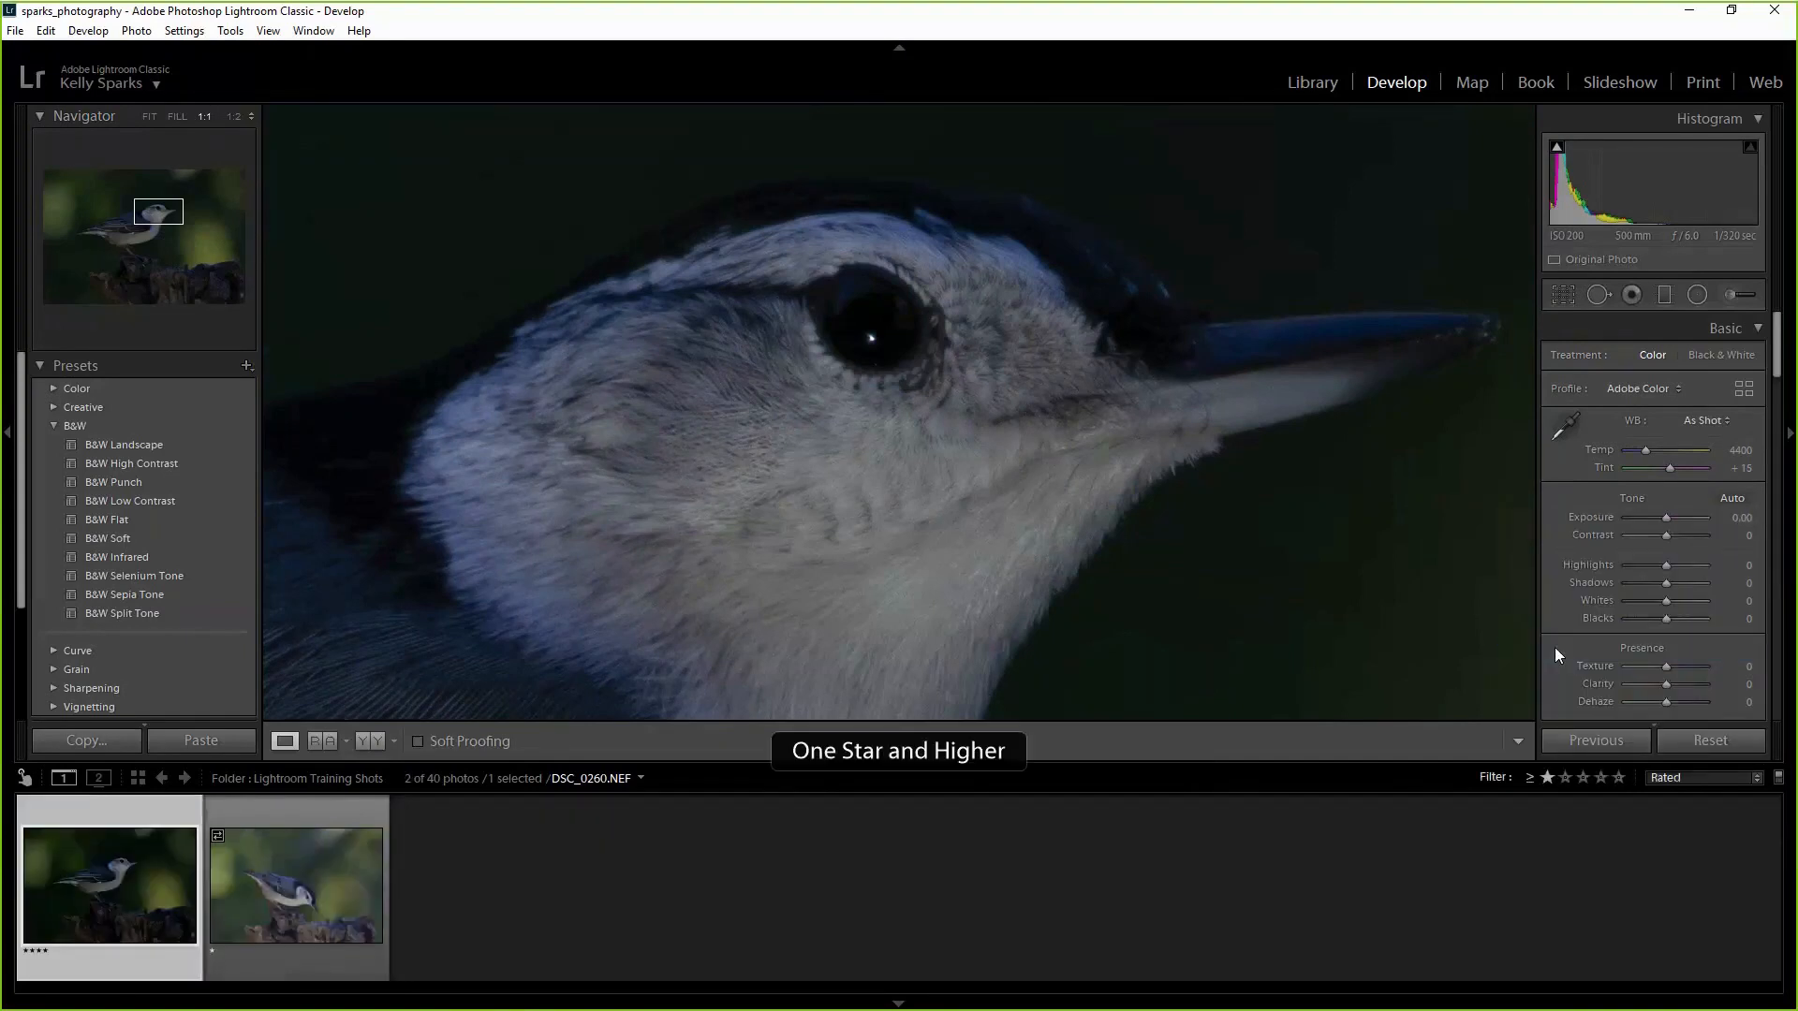
pyautogui.click(1604, 778)
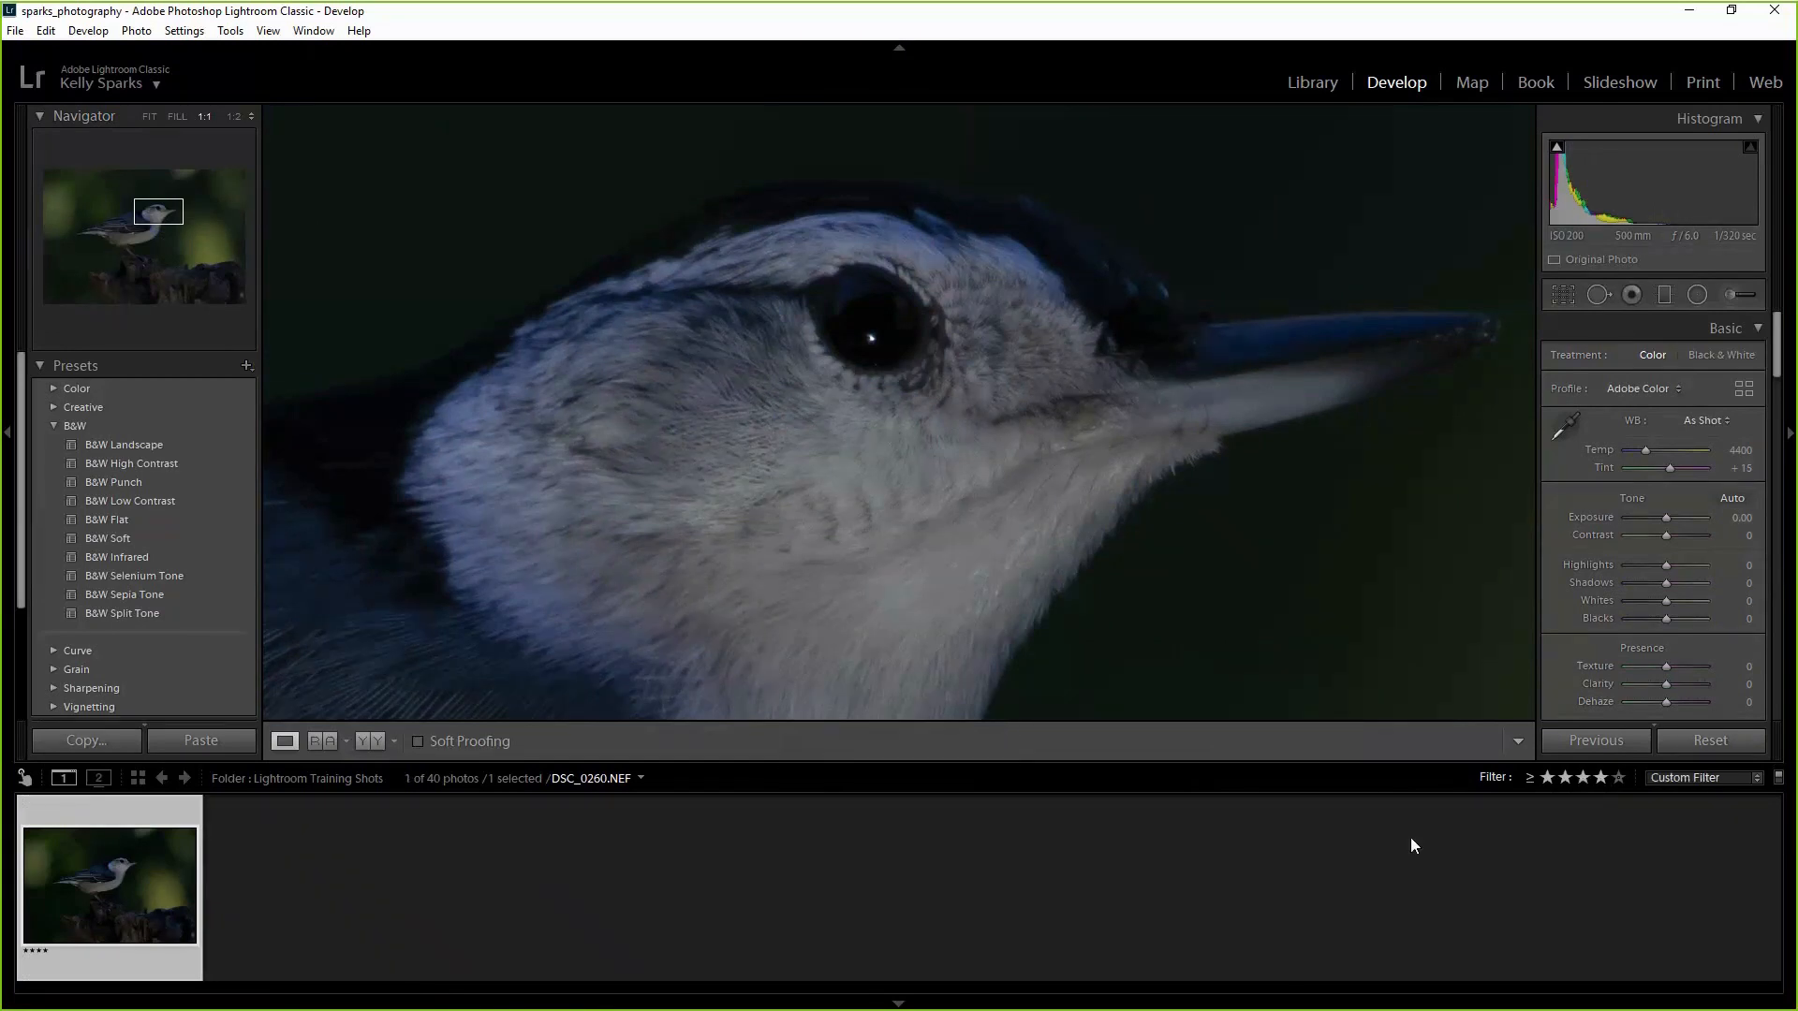
pyautogui.click(1578, 779)
# Show only the unrated photos, browse them to the end and back, and check the commands available for ColorChart-Clarity.jpg.
pyautogui.click(1682, 785)
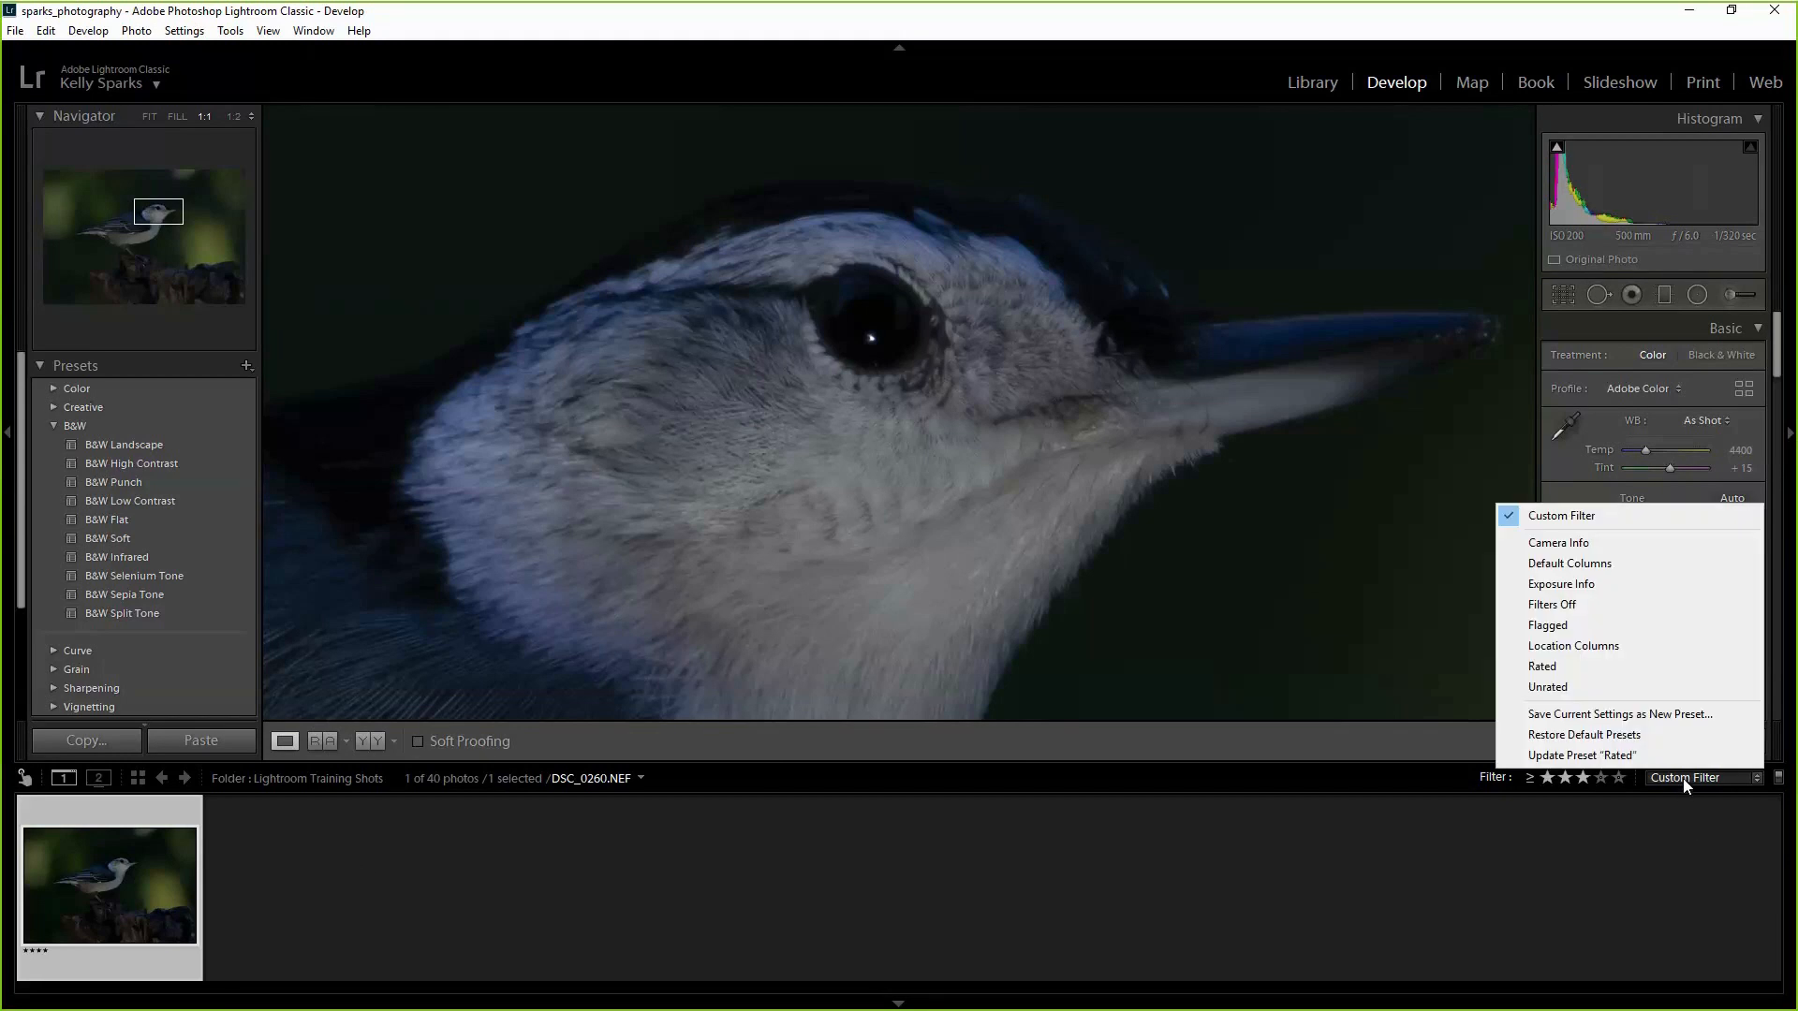
pyautogui.click(1552, 689)
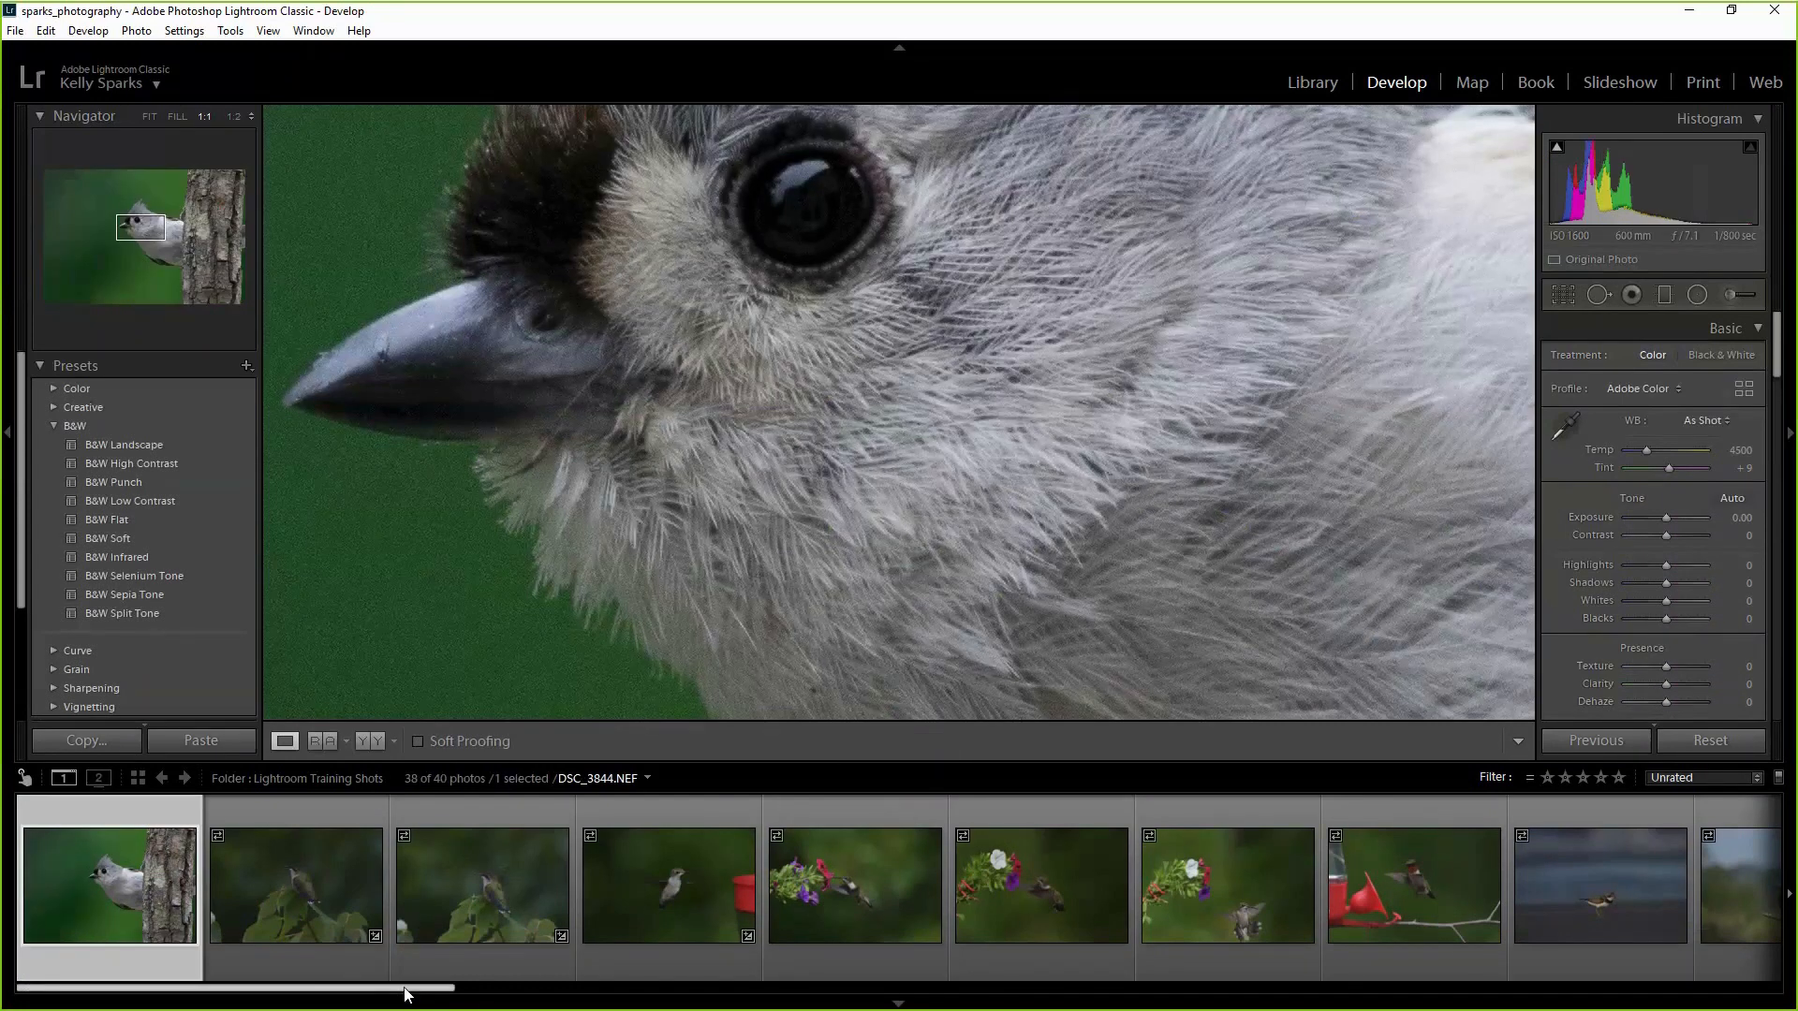
pyautogui.moveTo(405, 990); pyautogui.dragTo(433, 990)
pyautogui.moveTo(949, 1009); pyautogui.dragTo(1733, 1002)
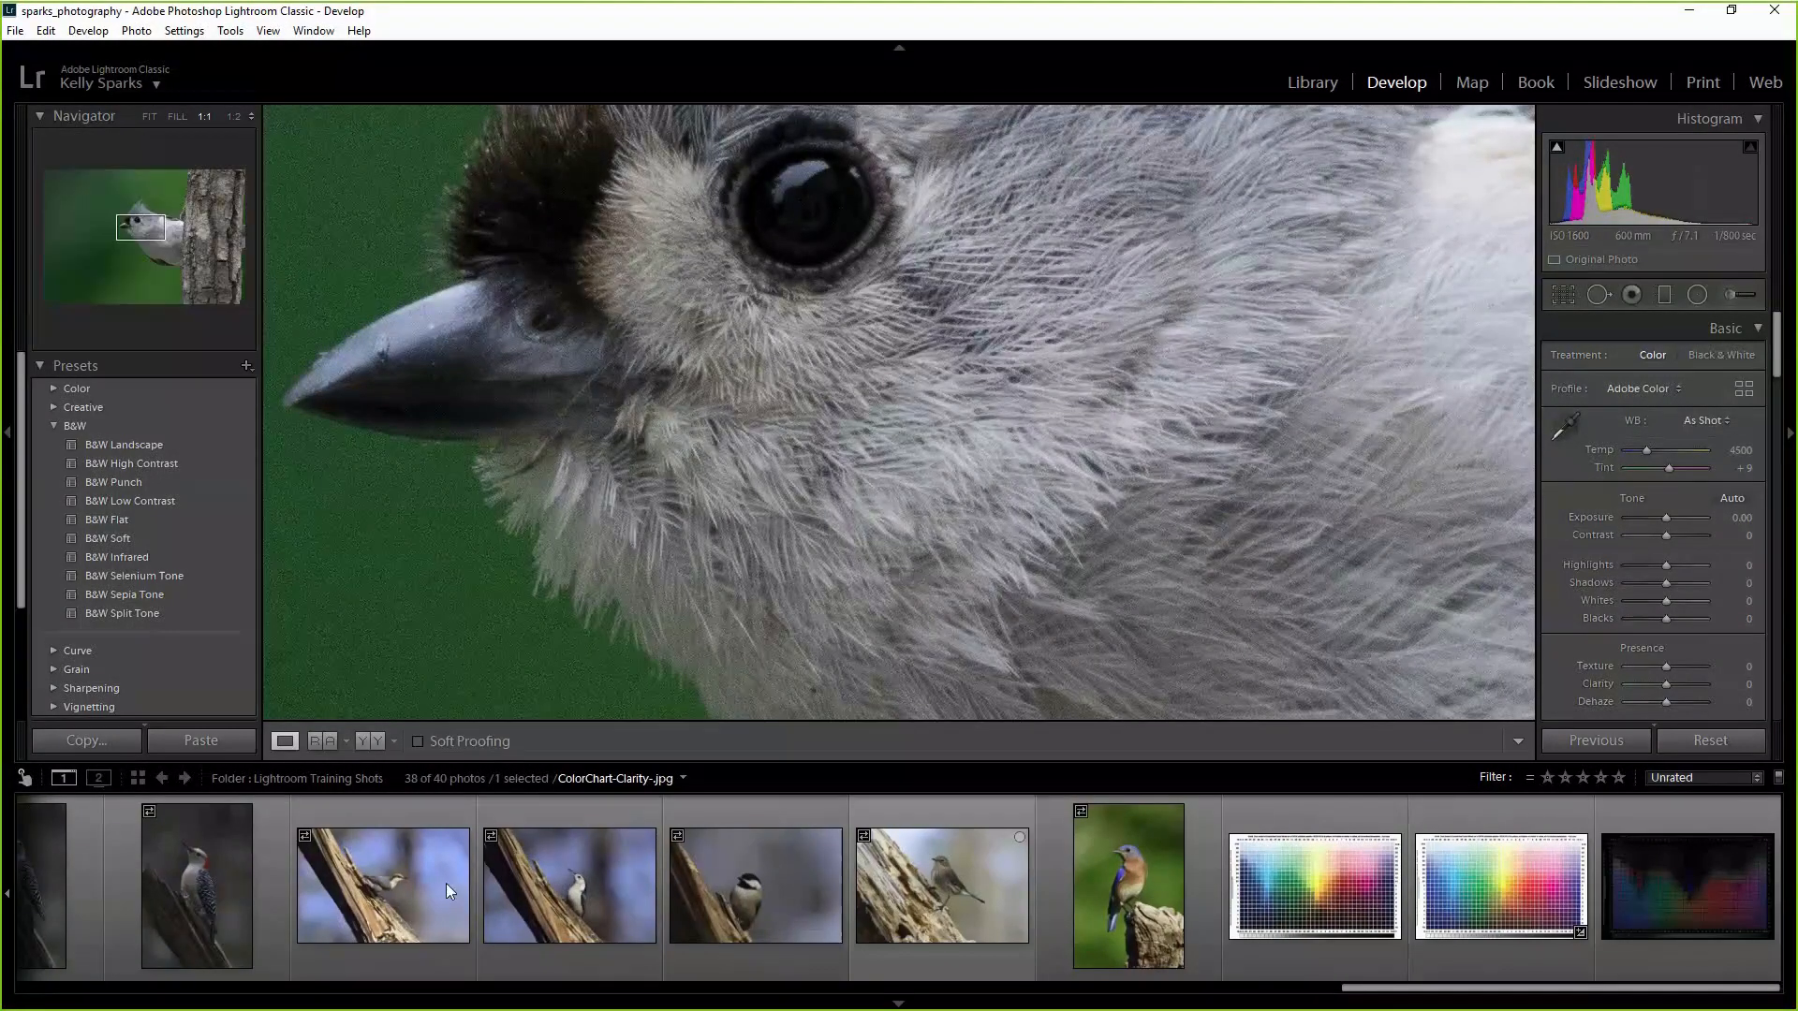
pyautogui.rightClick(1322, 873)
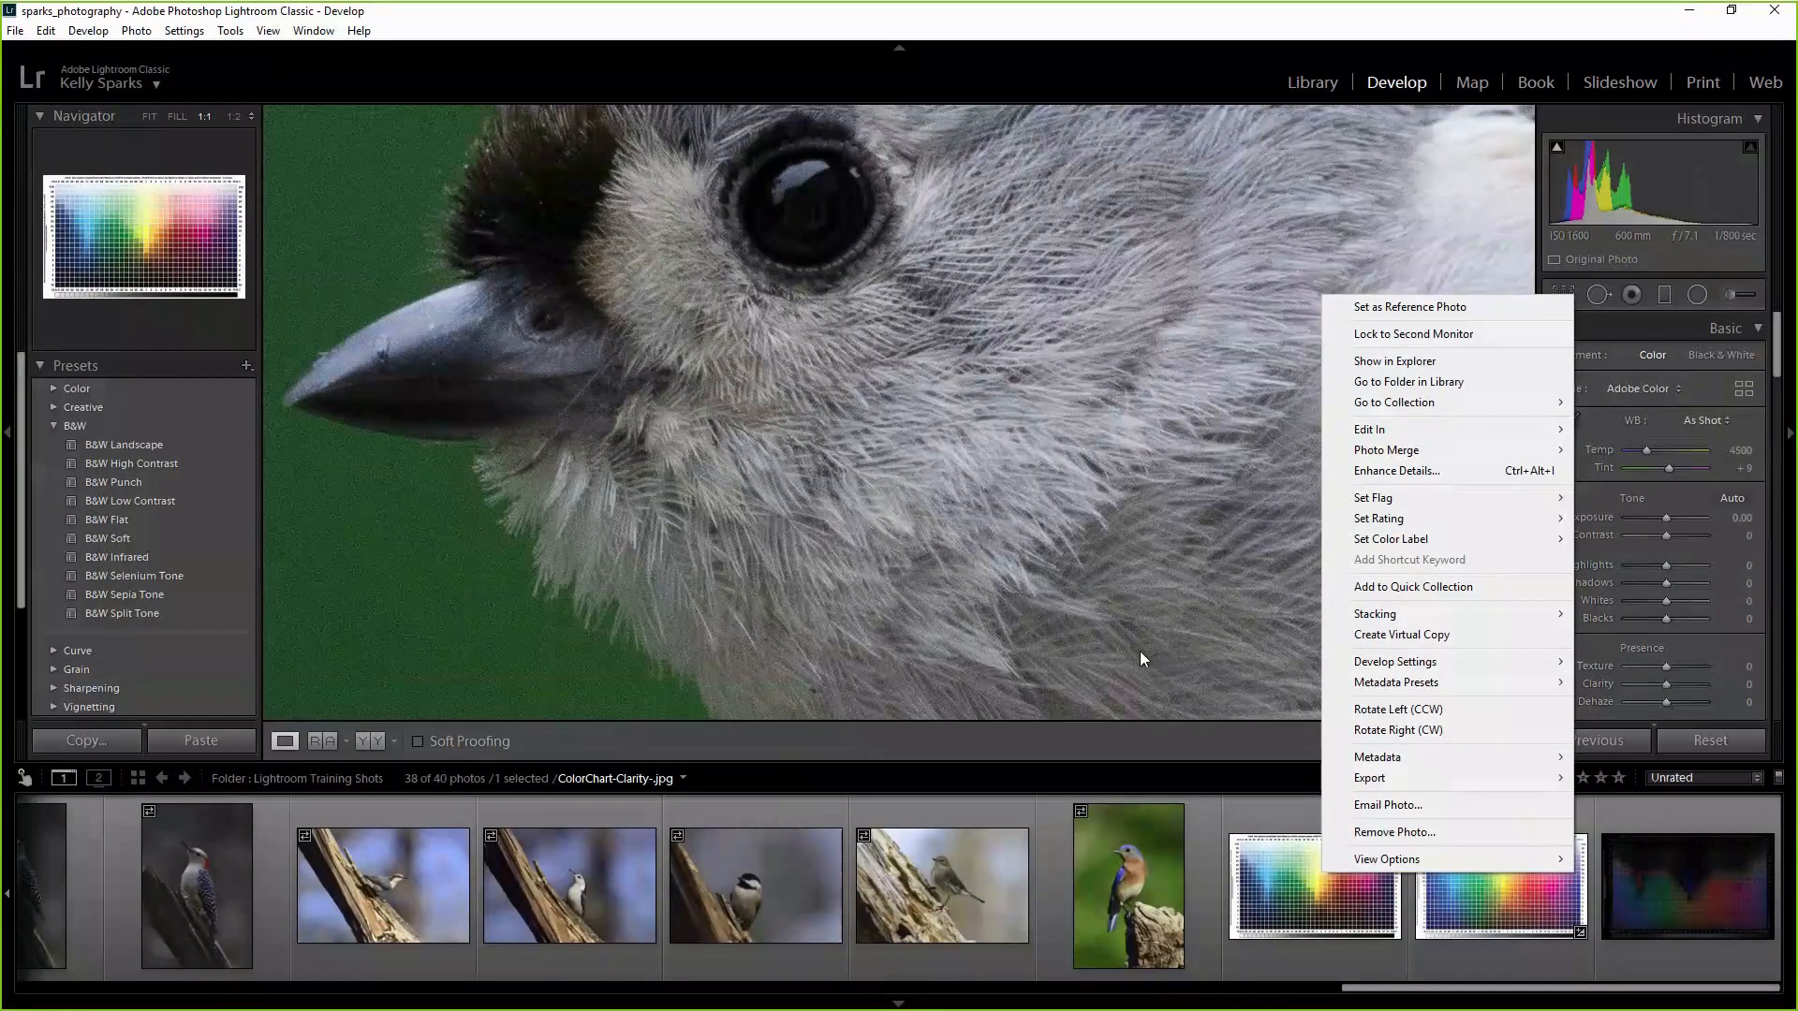
pyautogui.click(1125, 743)
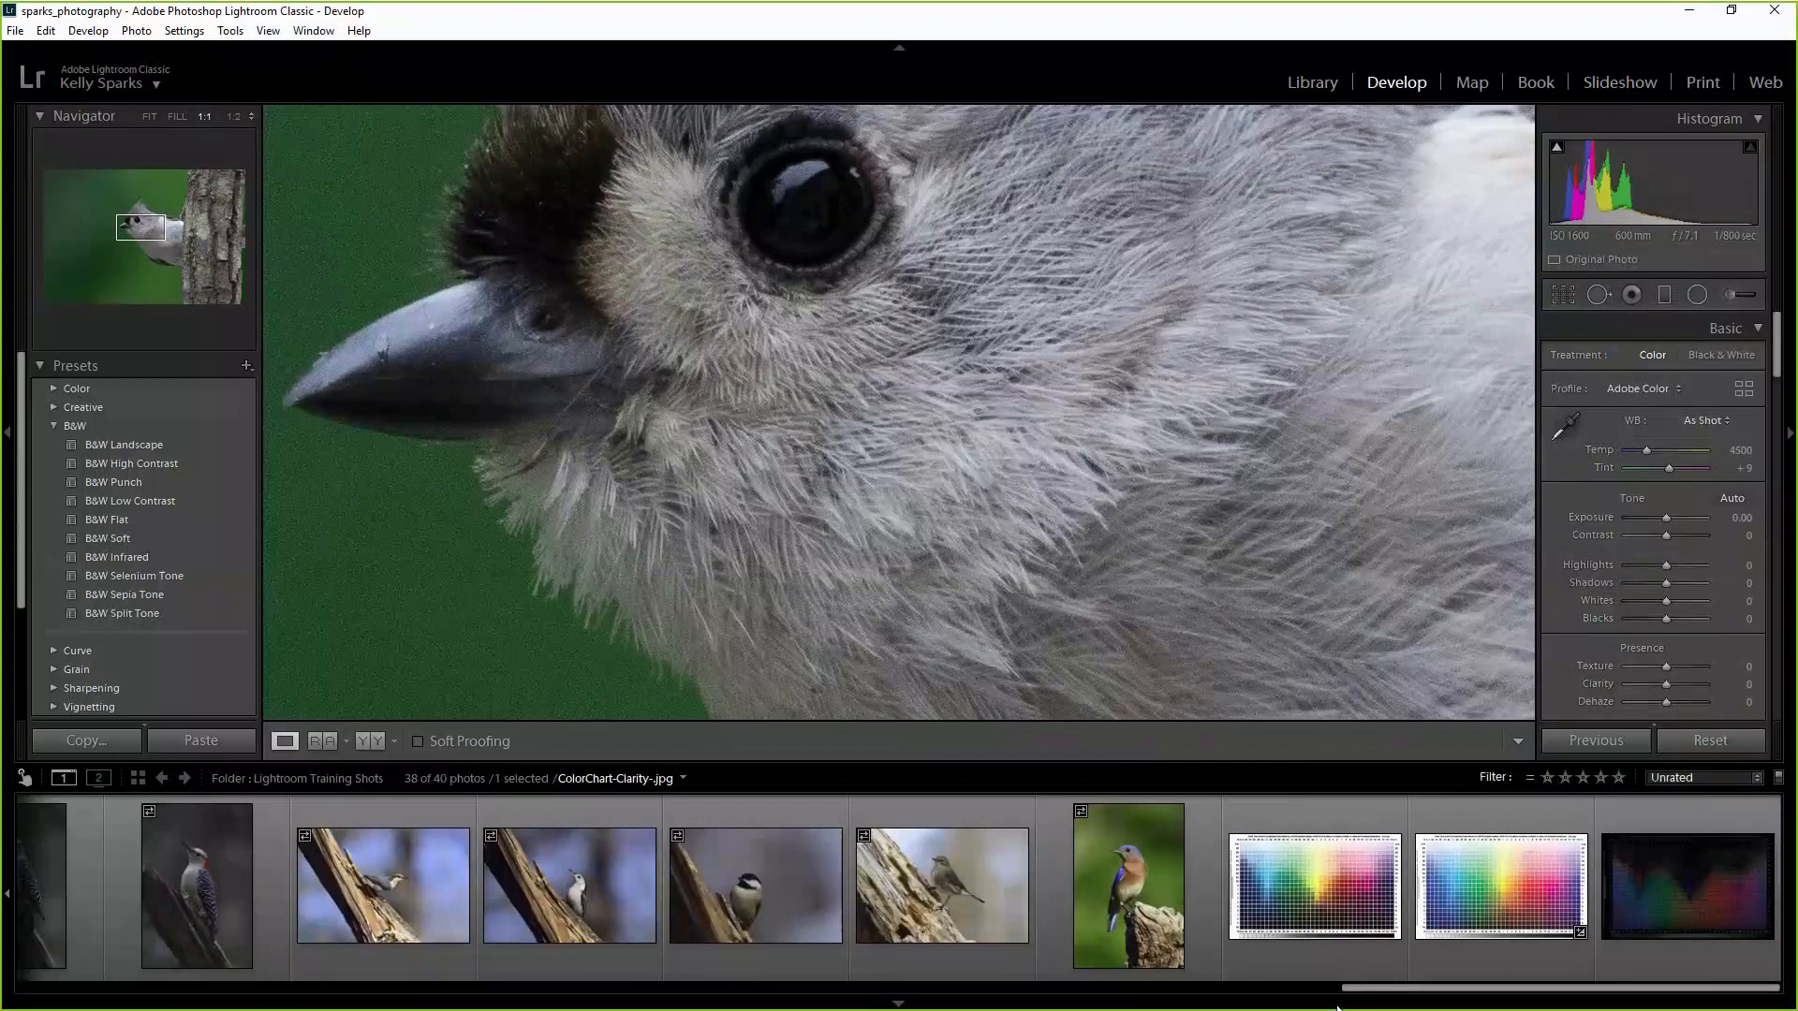
pyautogui.moveTo(1295, 985); pyautogui.dragTo(48, 964)
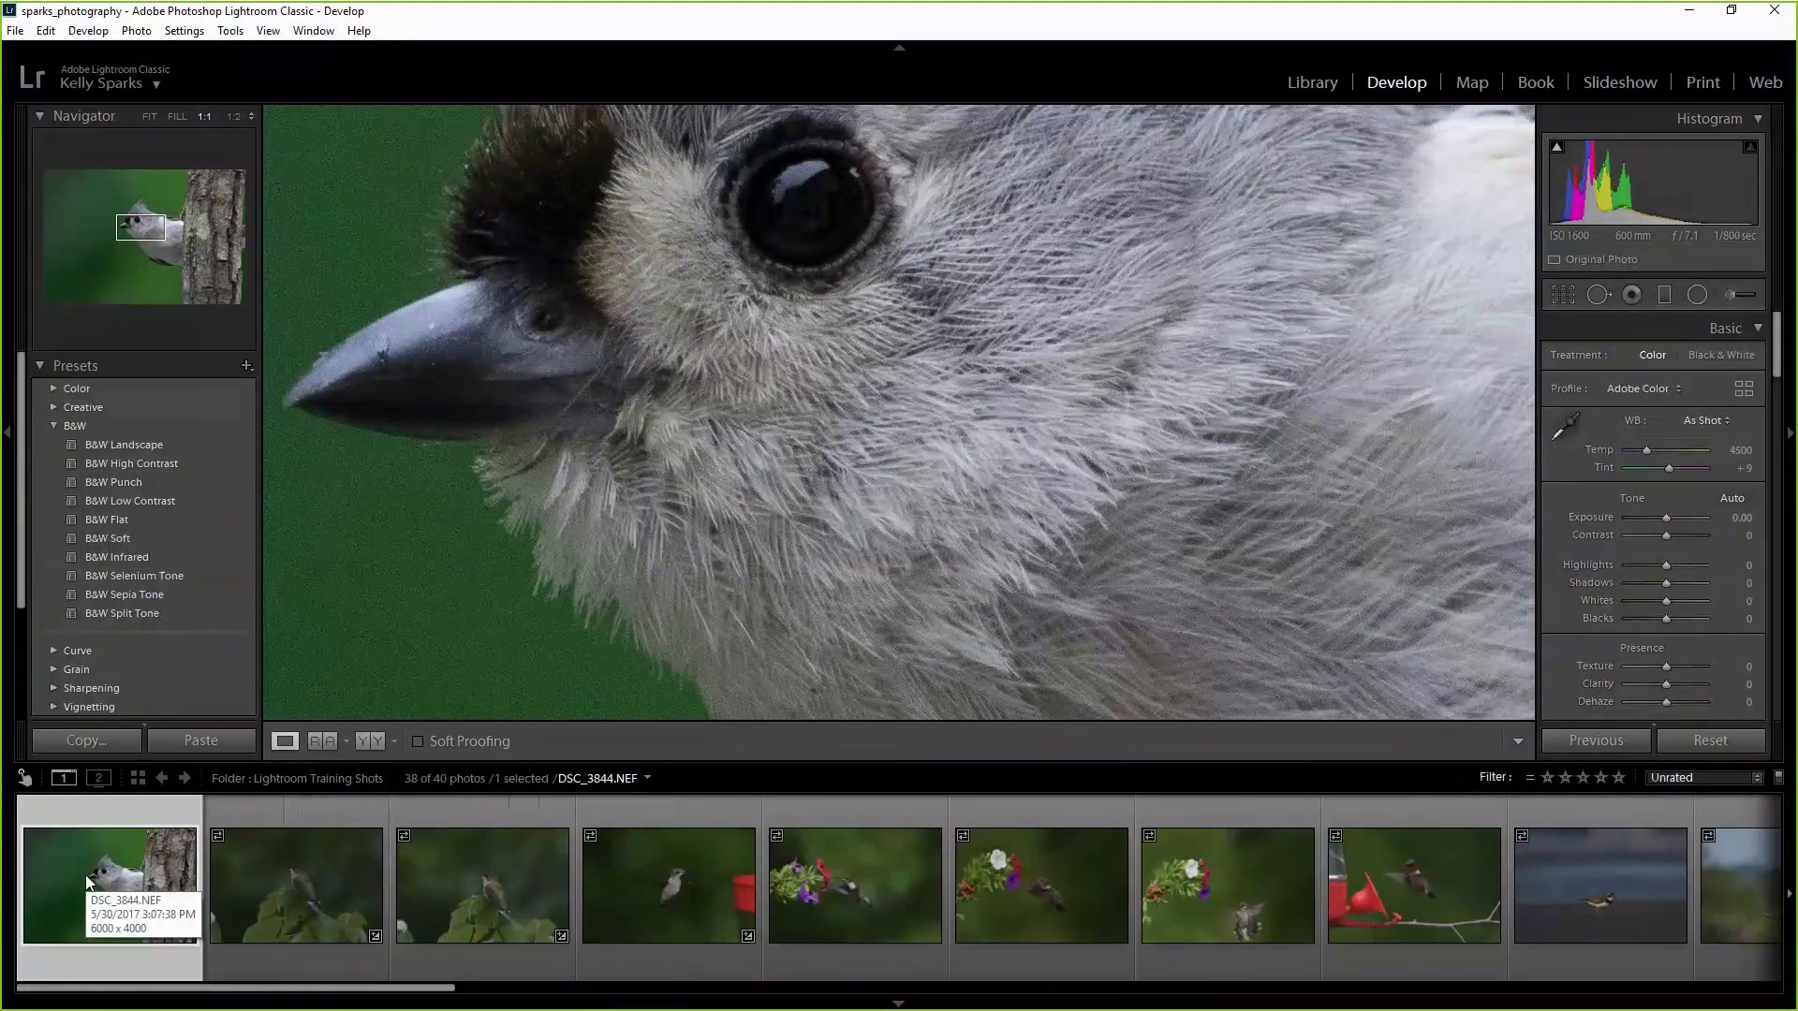
# Inspect the bird's eye and head in DSC_3844.NEF at 1:1, and fit the whole photo in view.
pyautogui.click(152, 116)
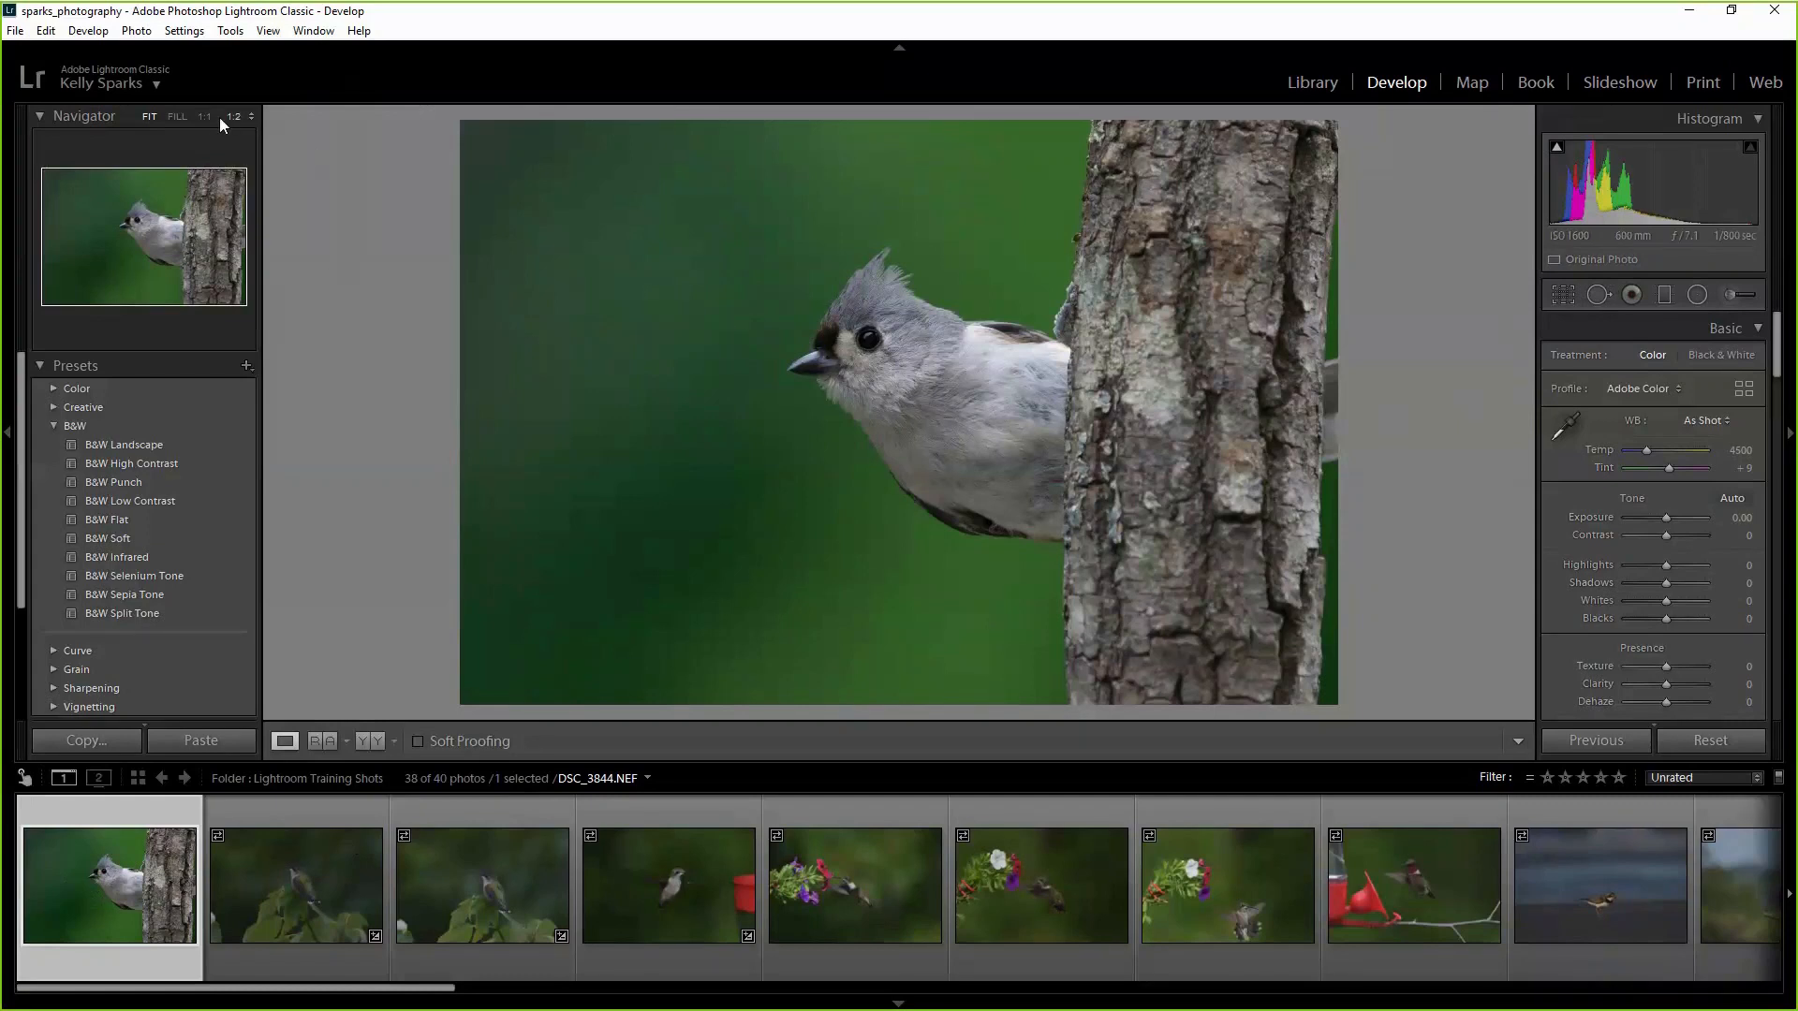
pyautogui.click(875, 346)
pyautogui.moveTo(927, 474); pyautogui.dragTo(987, 490)
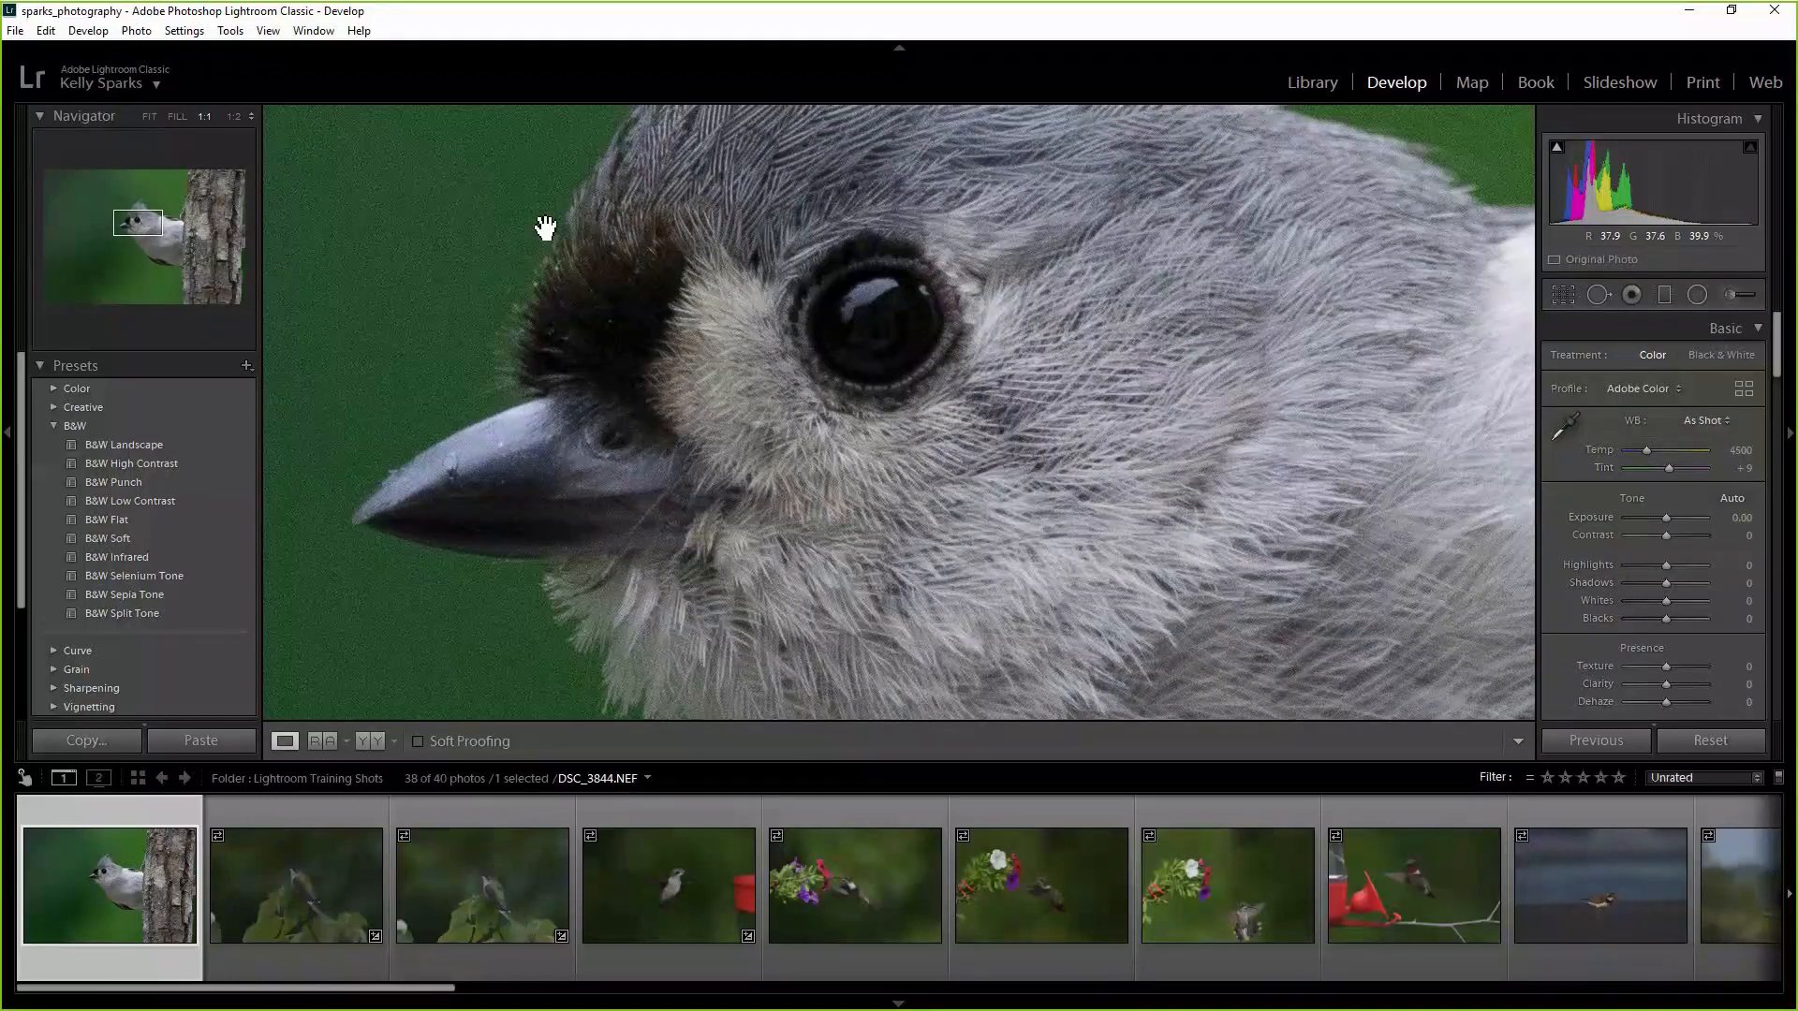
pyautogui.click(150, 116)
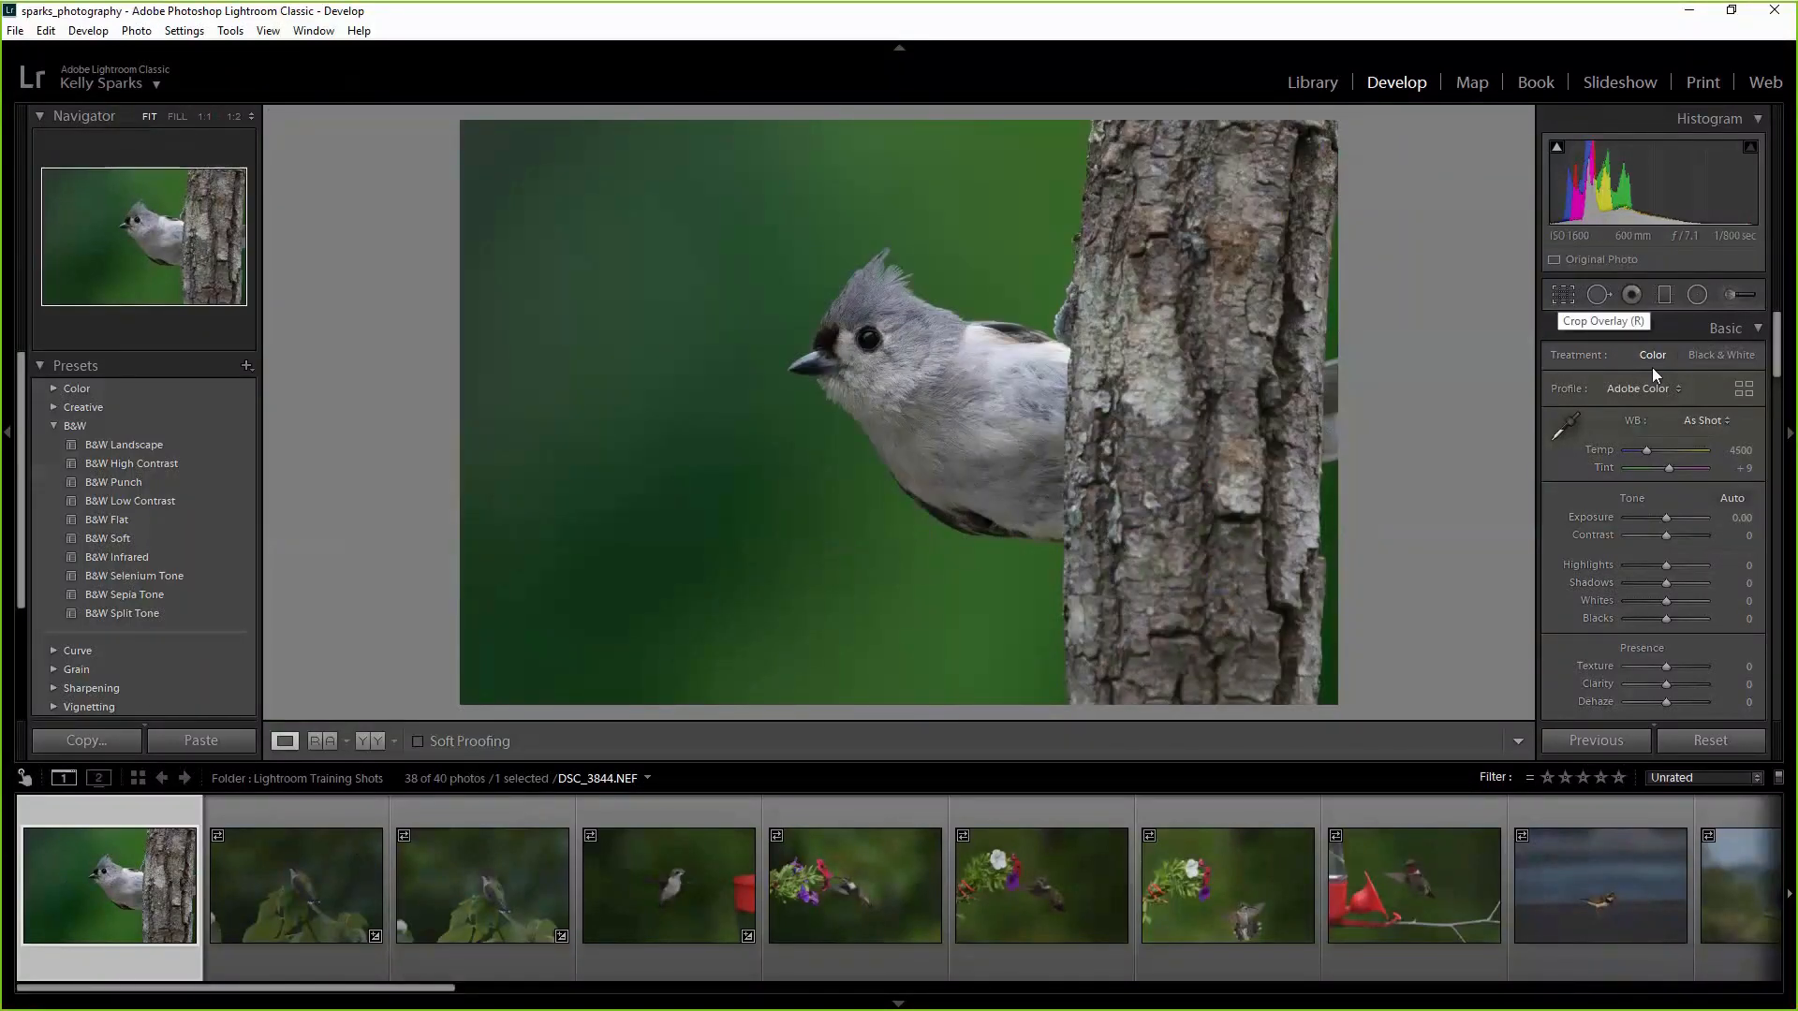
# In the Lens Corrections for DSC_3844.NEF, turn on Remove Chromatic Aberration and Enable Profile Corrections.
pyautogui.moveTo(1779, 326)
pyautogui.mouseDown()
pyautogui.moveTo(1790, 434)
pyautogui.moveTo(1771, 348)
pyautogui.mouseUp()
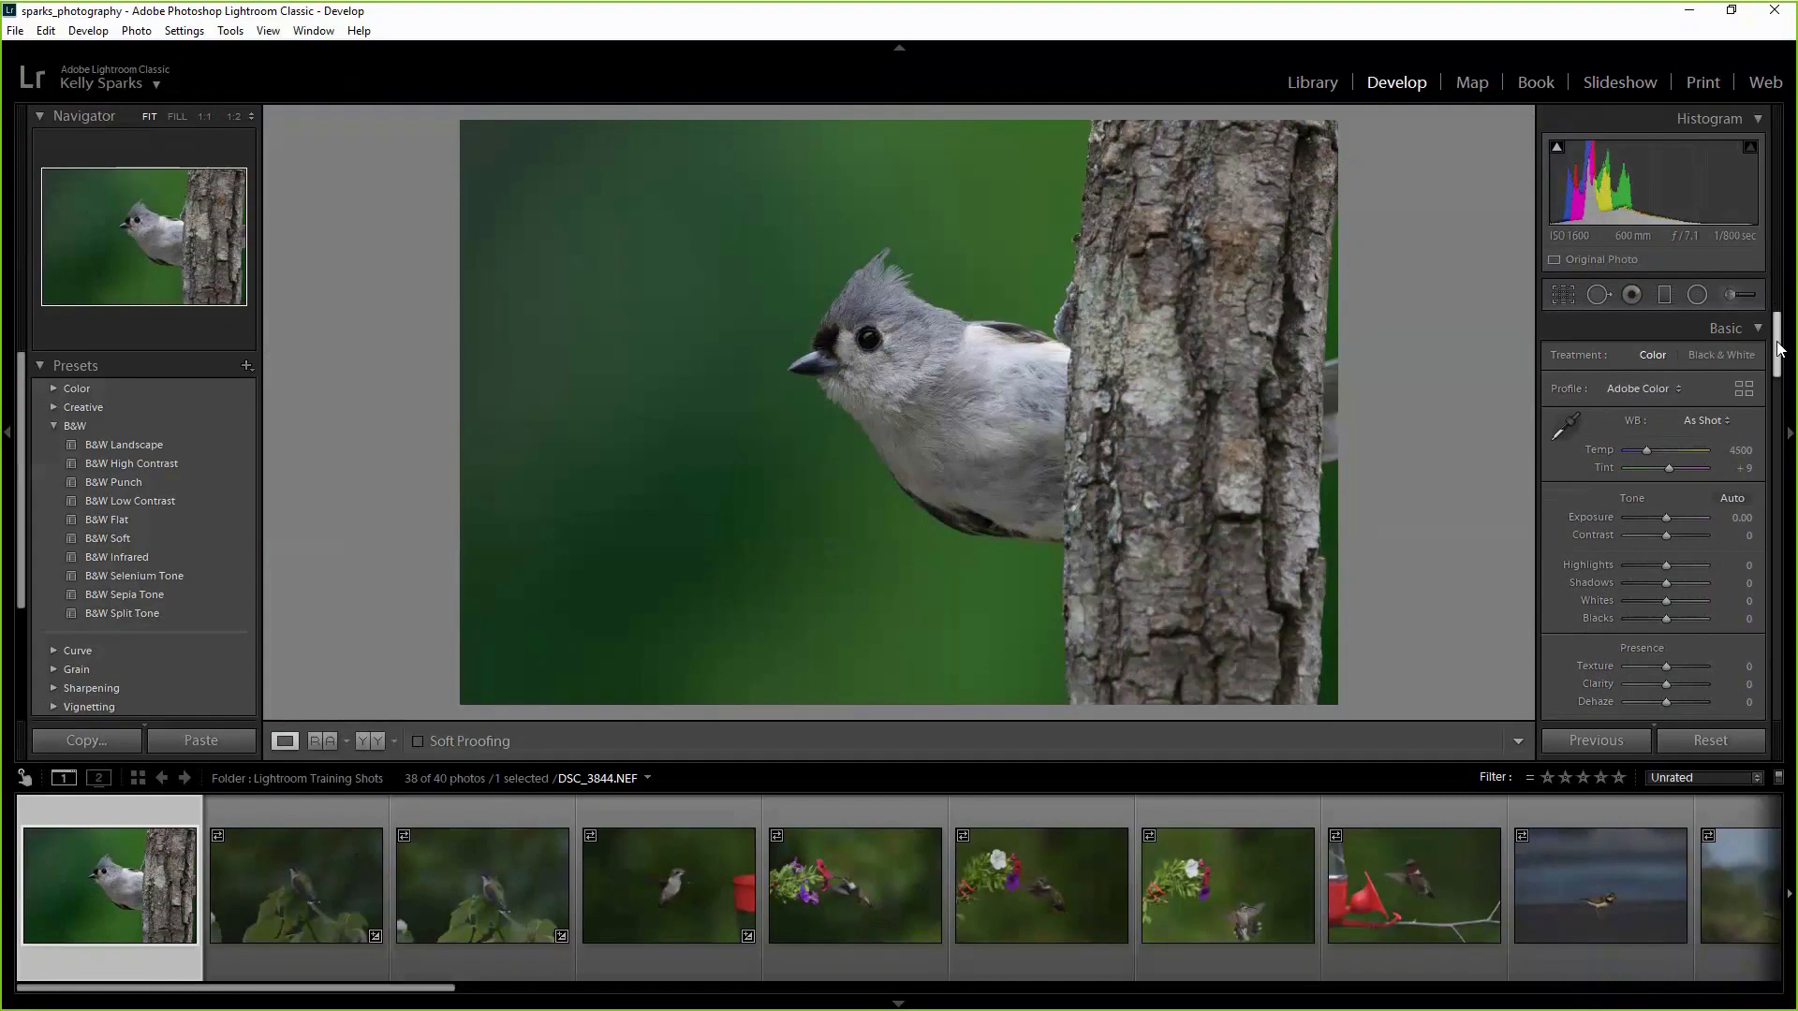
pyautogui.moveTo(1780, 348); pyautogui.dragTo(1788, 602)
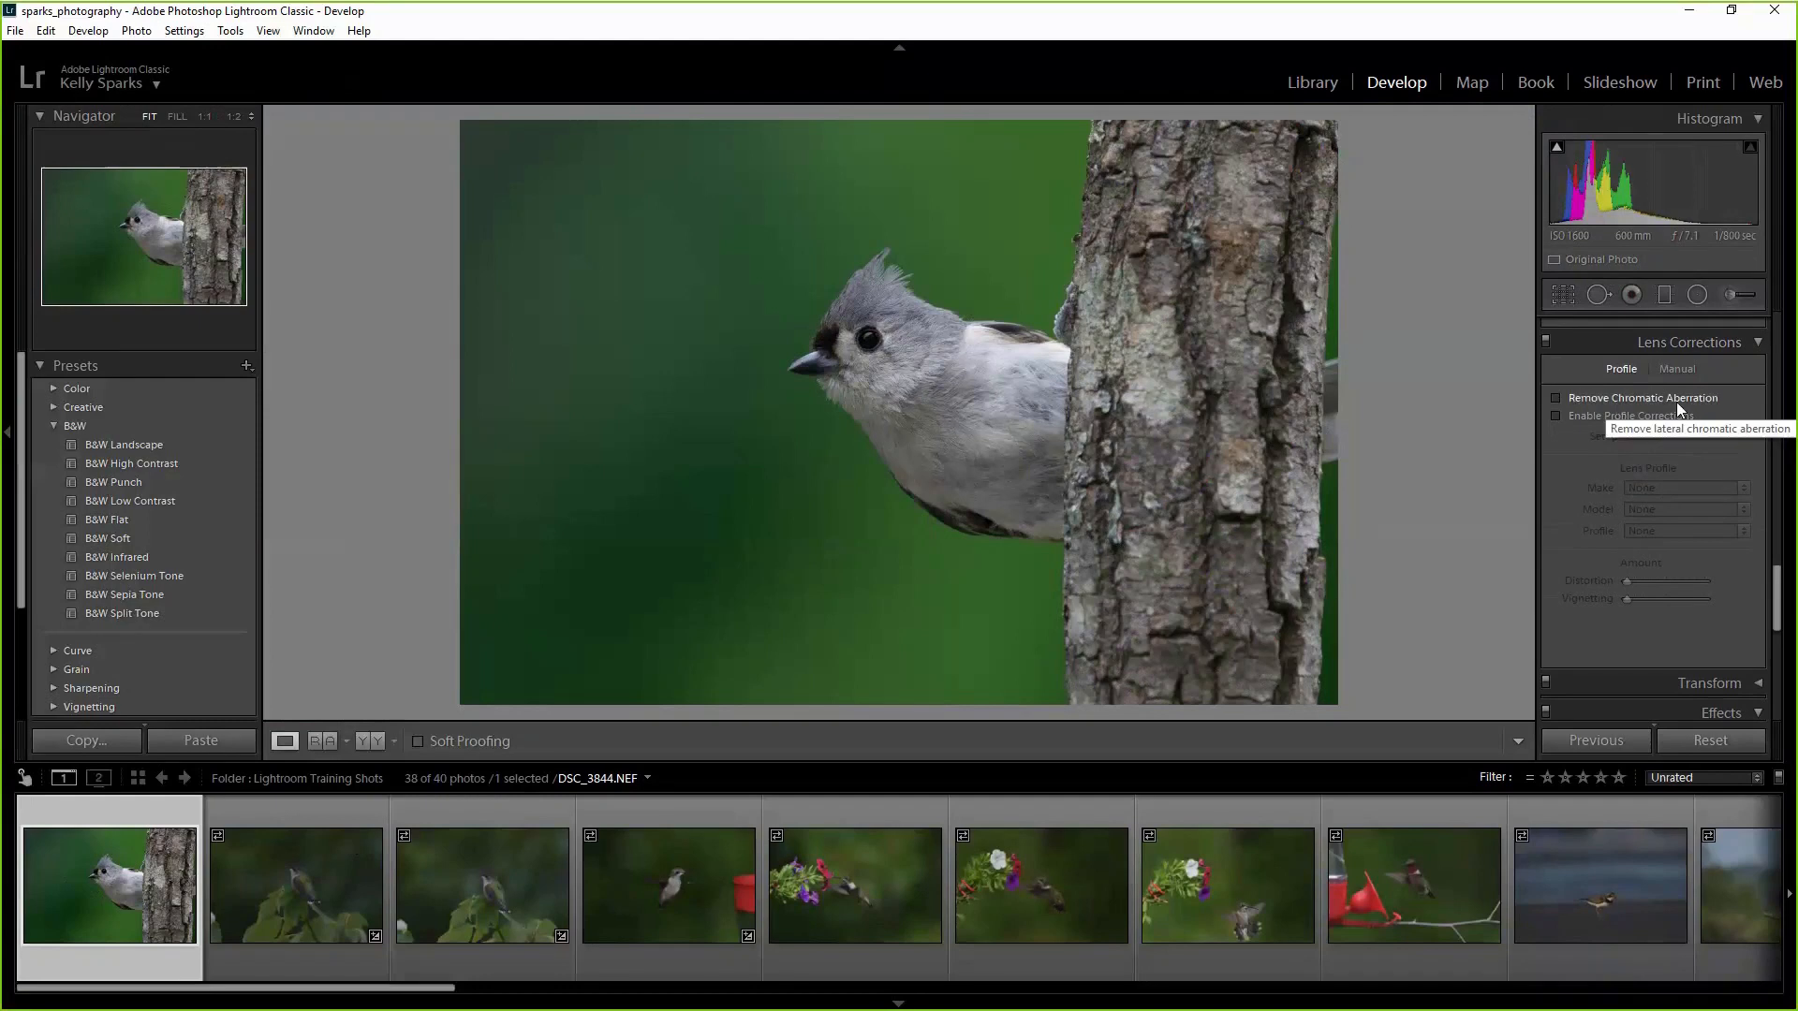
pyautogui.click(1557, 399)
pyautogui.click(1558, 417)
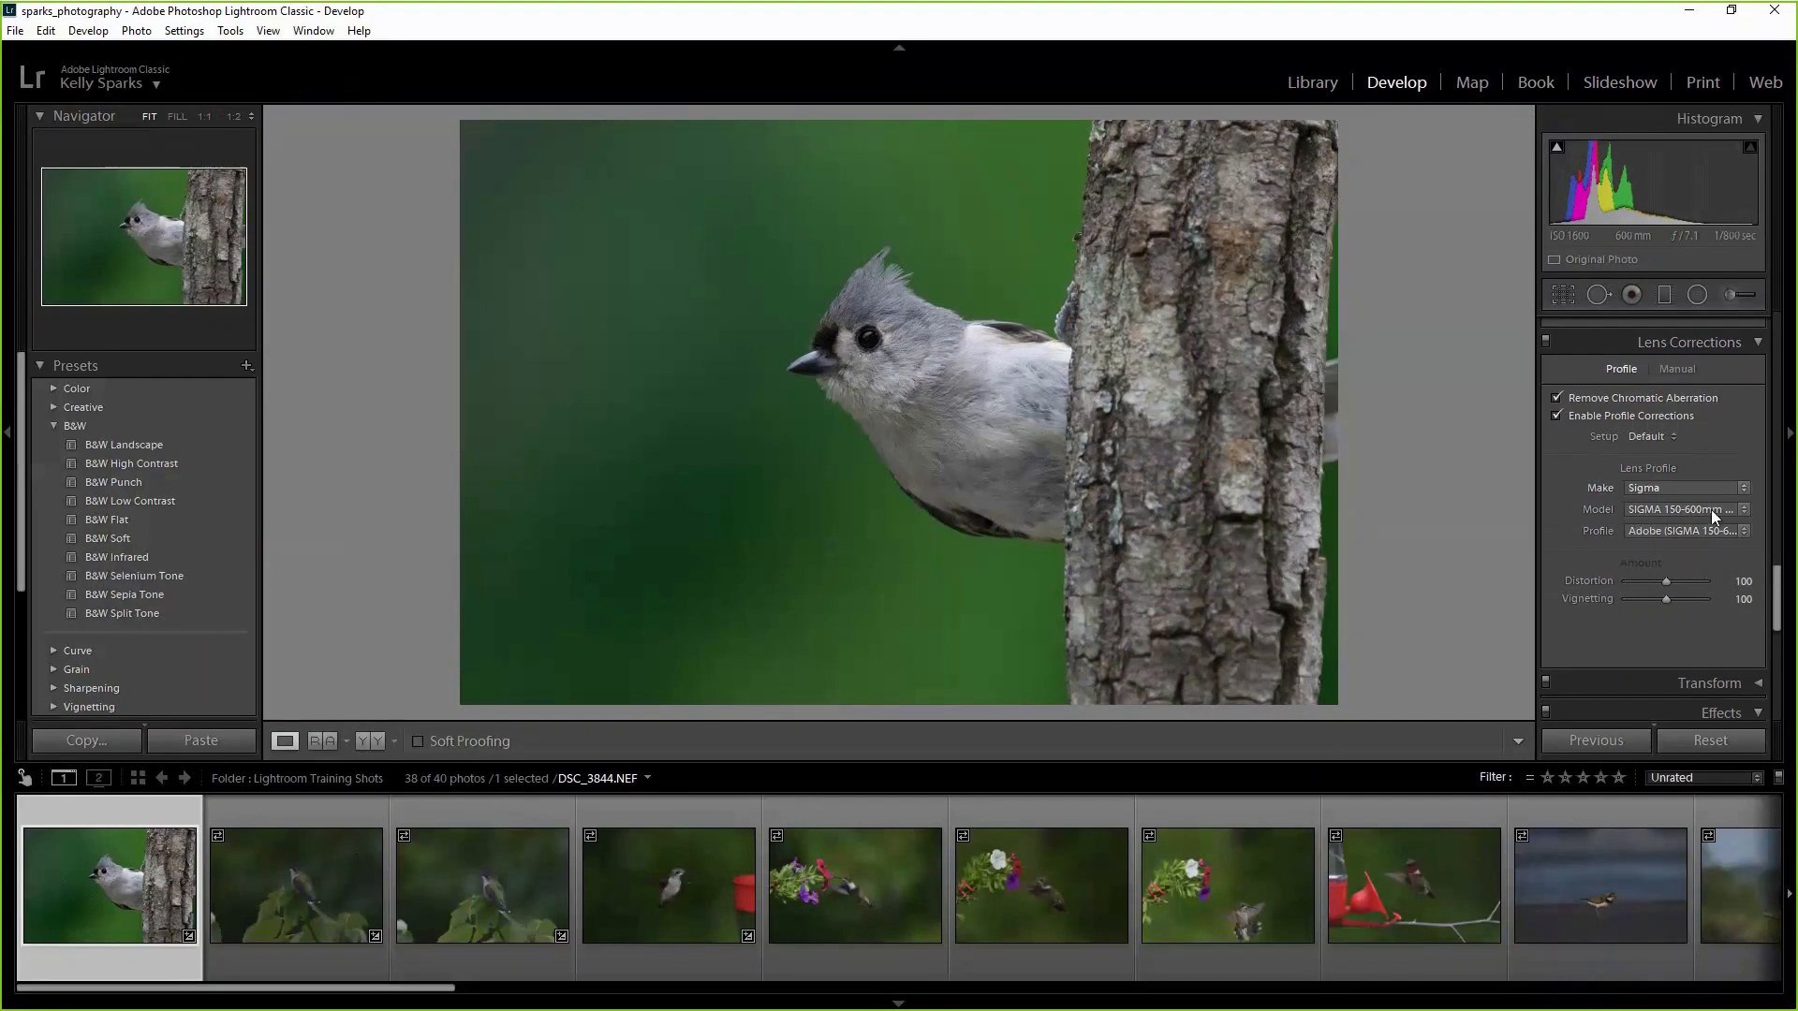
pyautogui.click(1742, 584)
pyautogui.moveTo(1778, 596); pyautogui.dragTo(1779, 318)
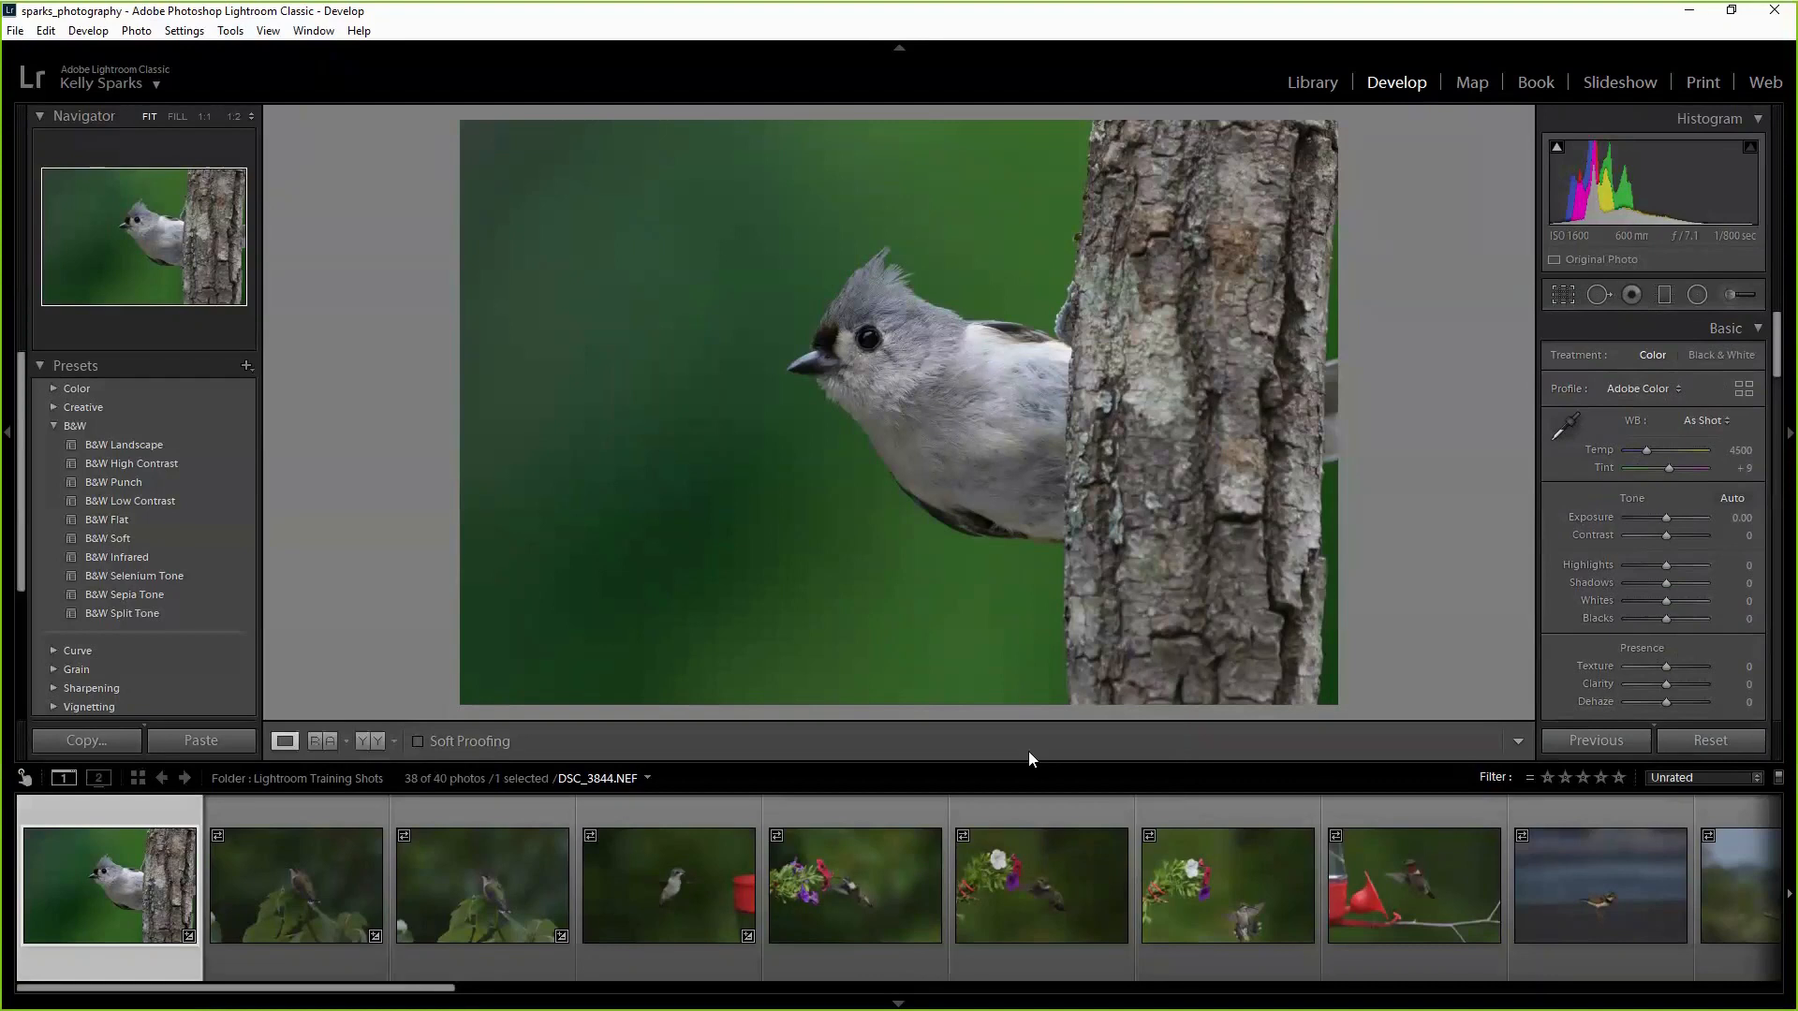
# Crop the hummingbird photo DSC_5451.NEF tightly at its original aspect ratio, excluding the red feeder and placing the bird slightly left of centre.
pyautogui.click(682, 888)
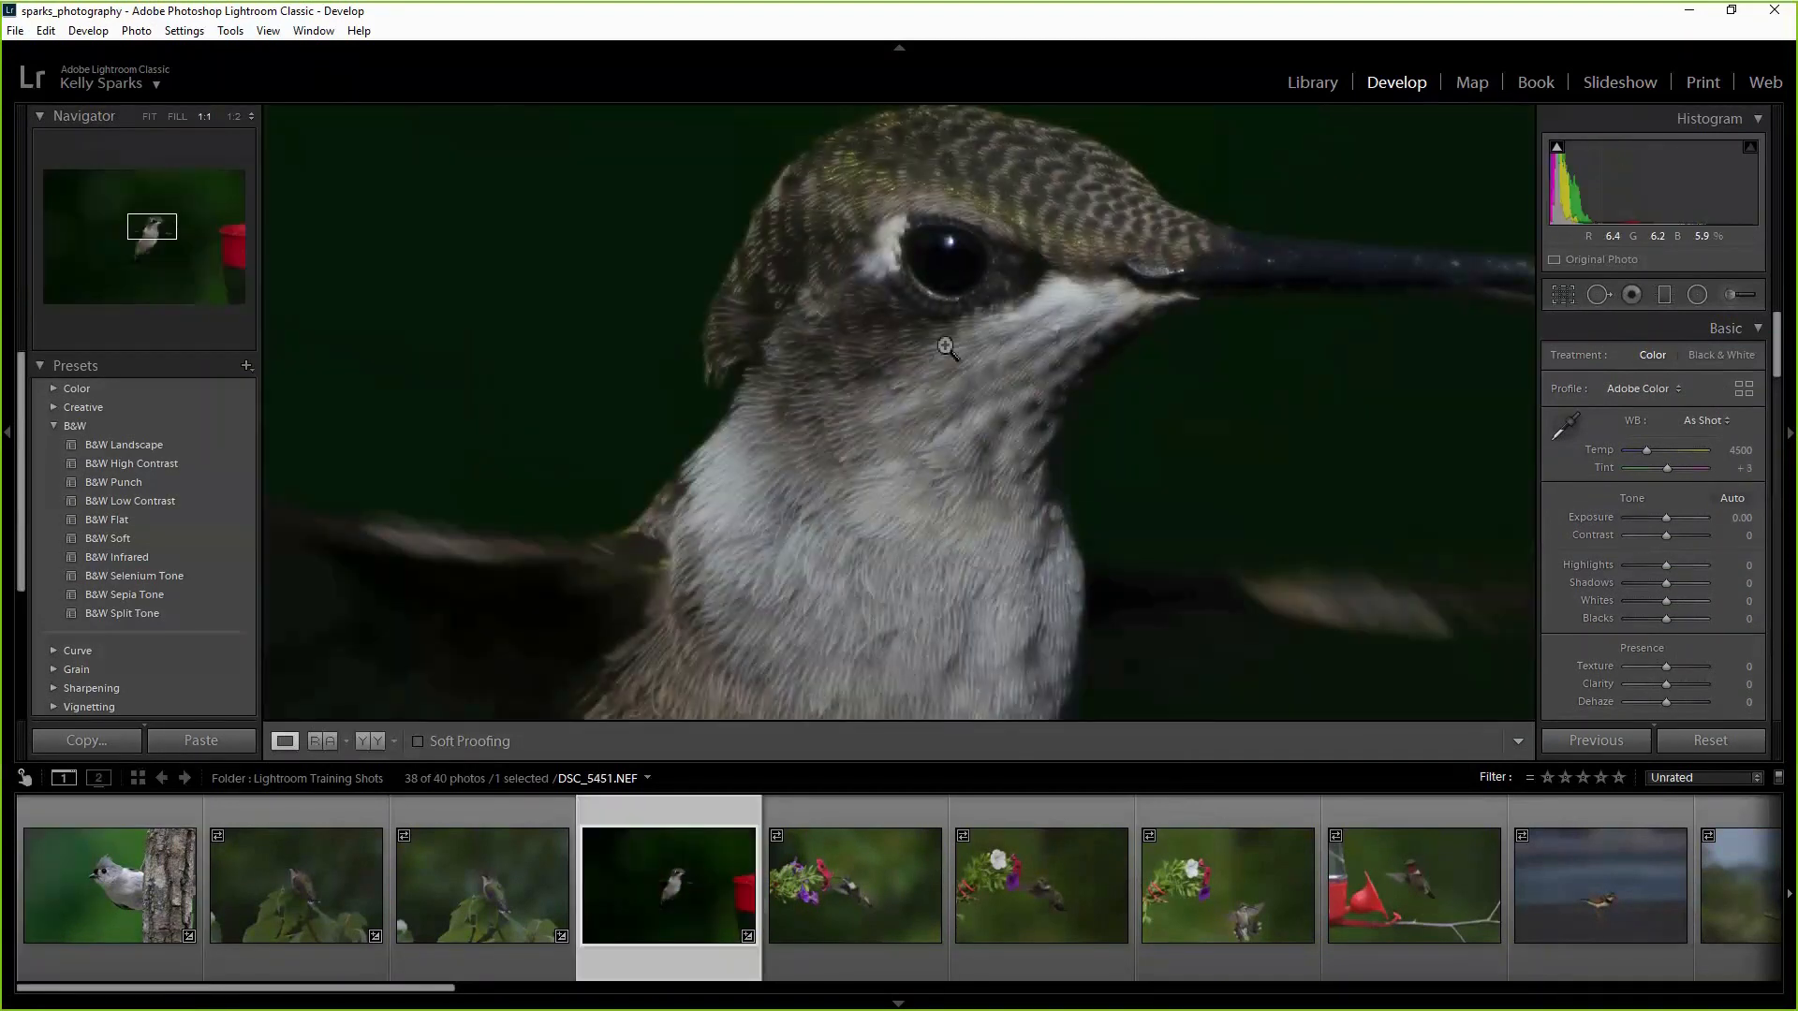
pyautogui.click(947, 354)
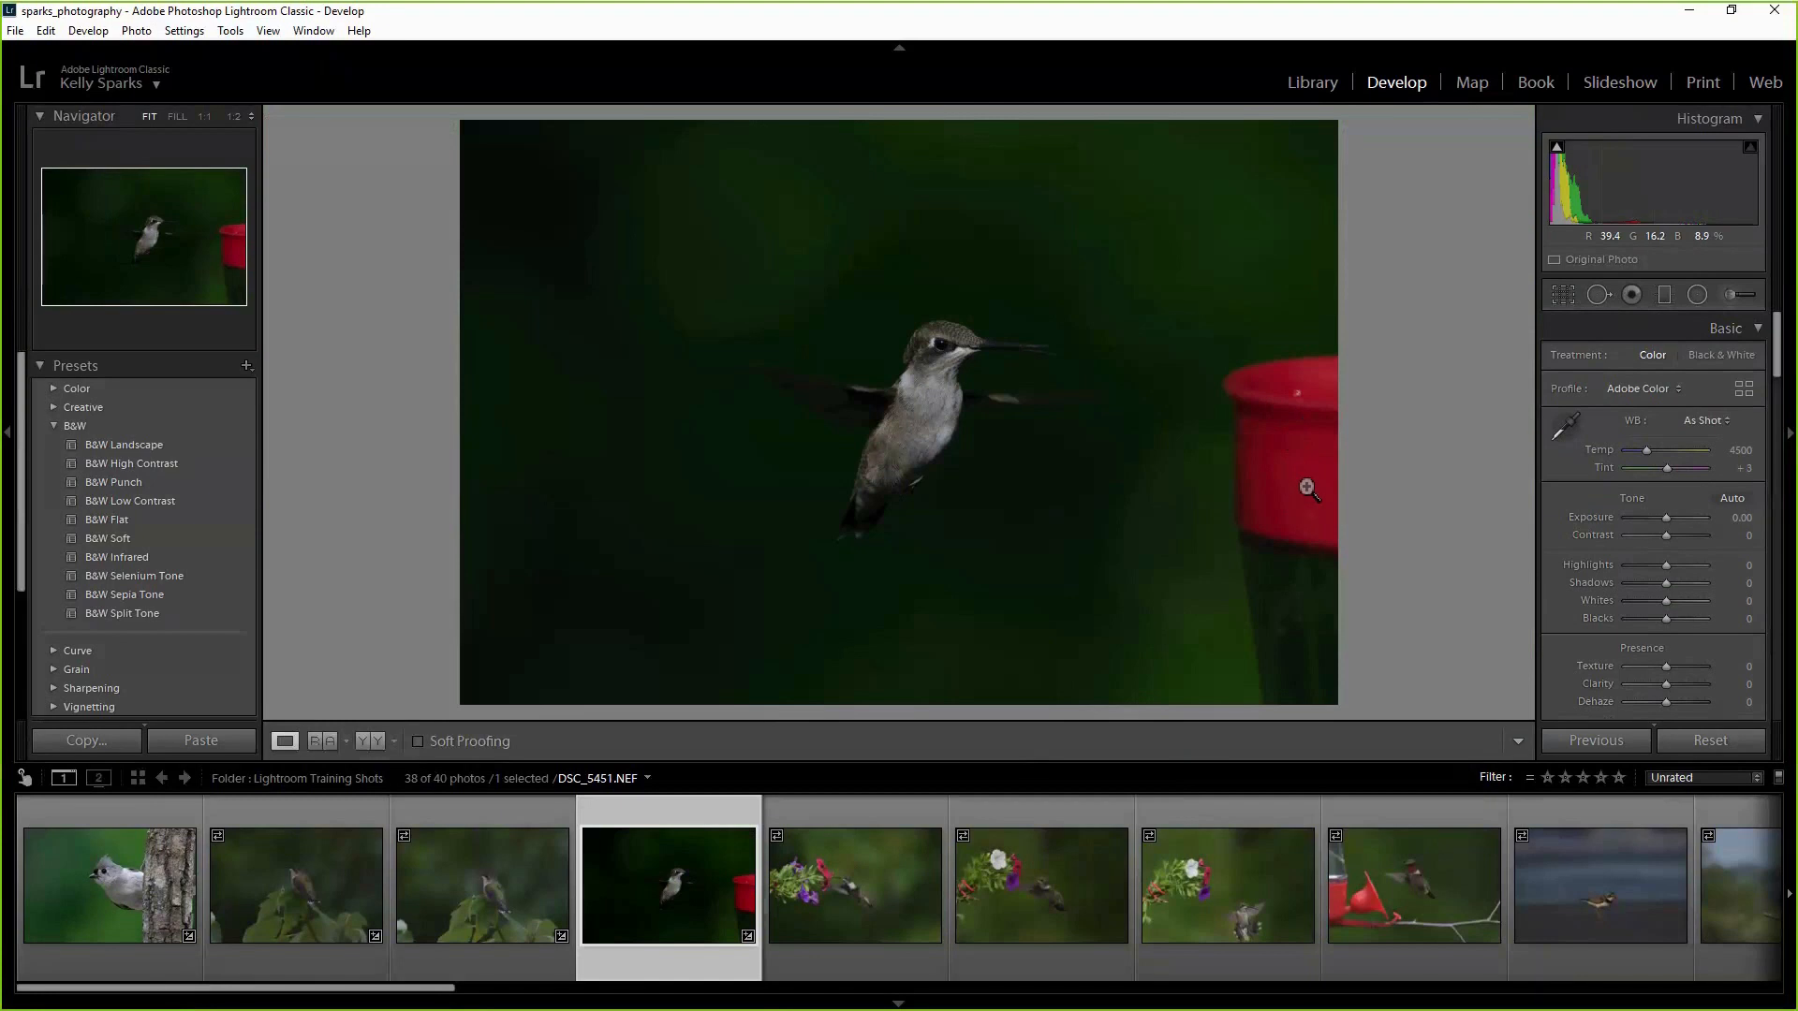
pyautogui.click(1560, 294)
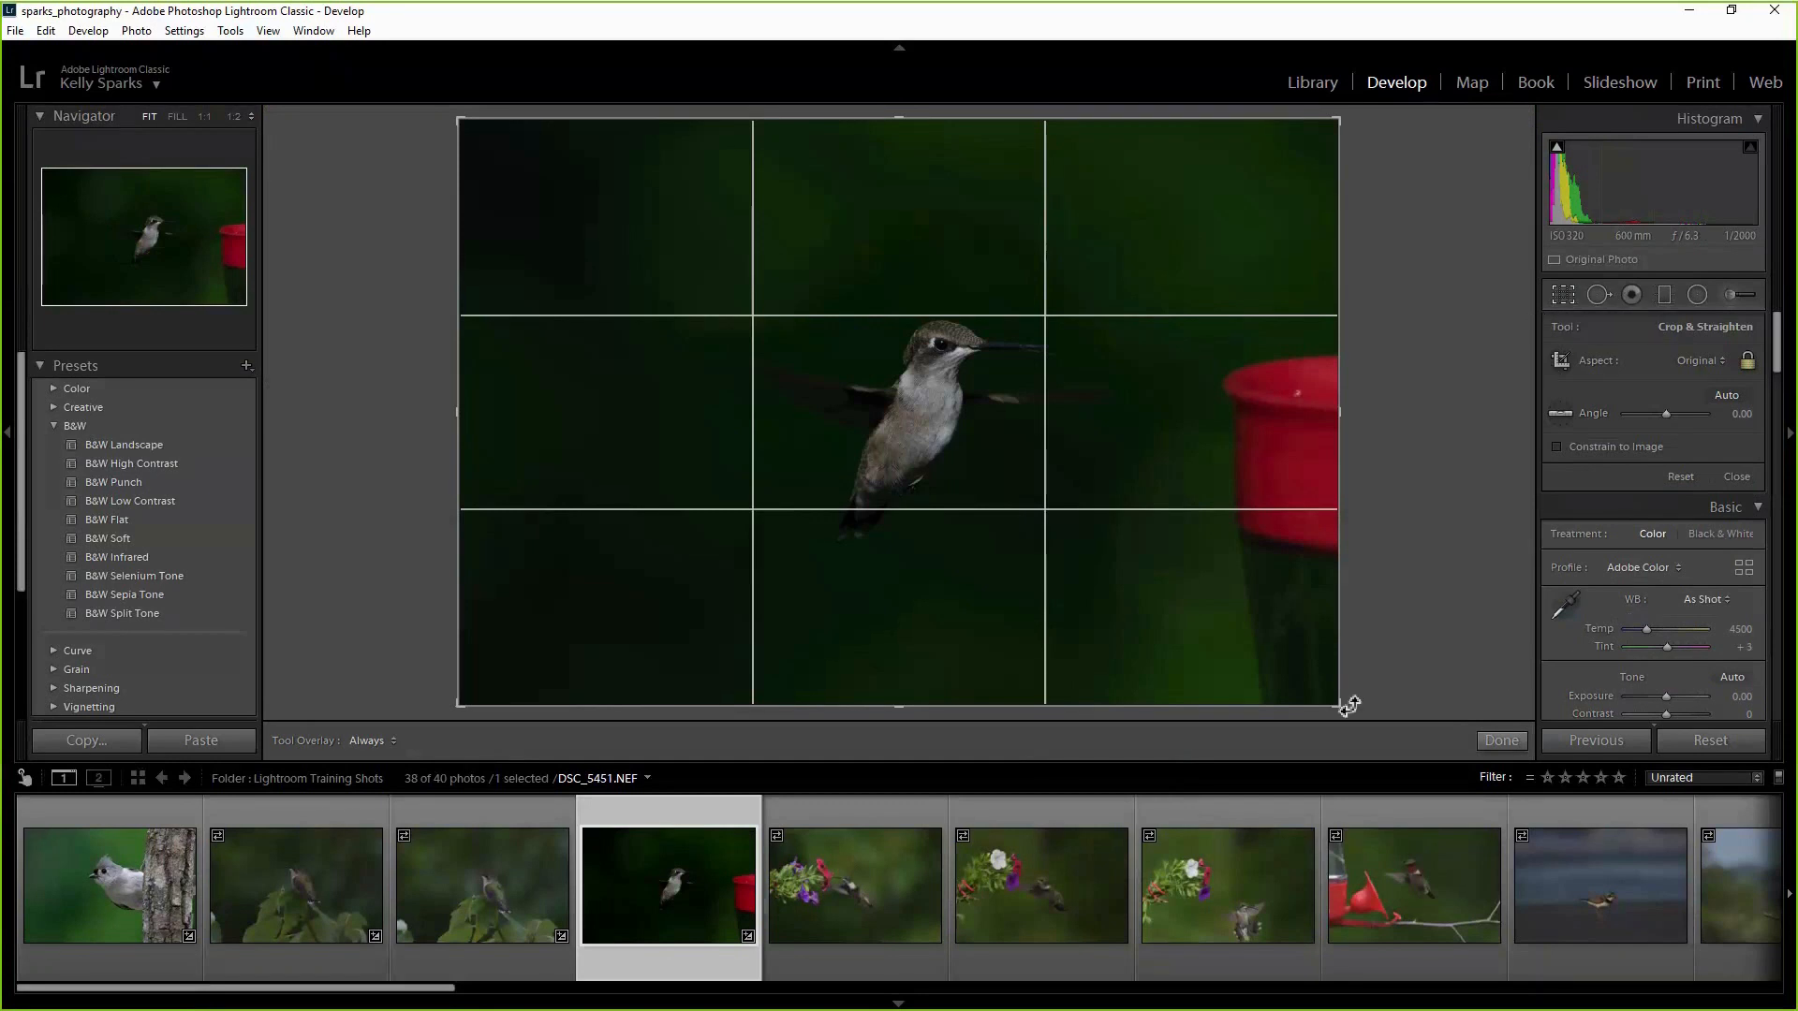
pyautogui.moveTo(1334, 702); pyautogui.dragTo(1284, 662)
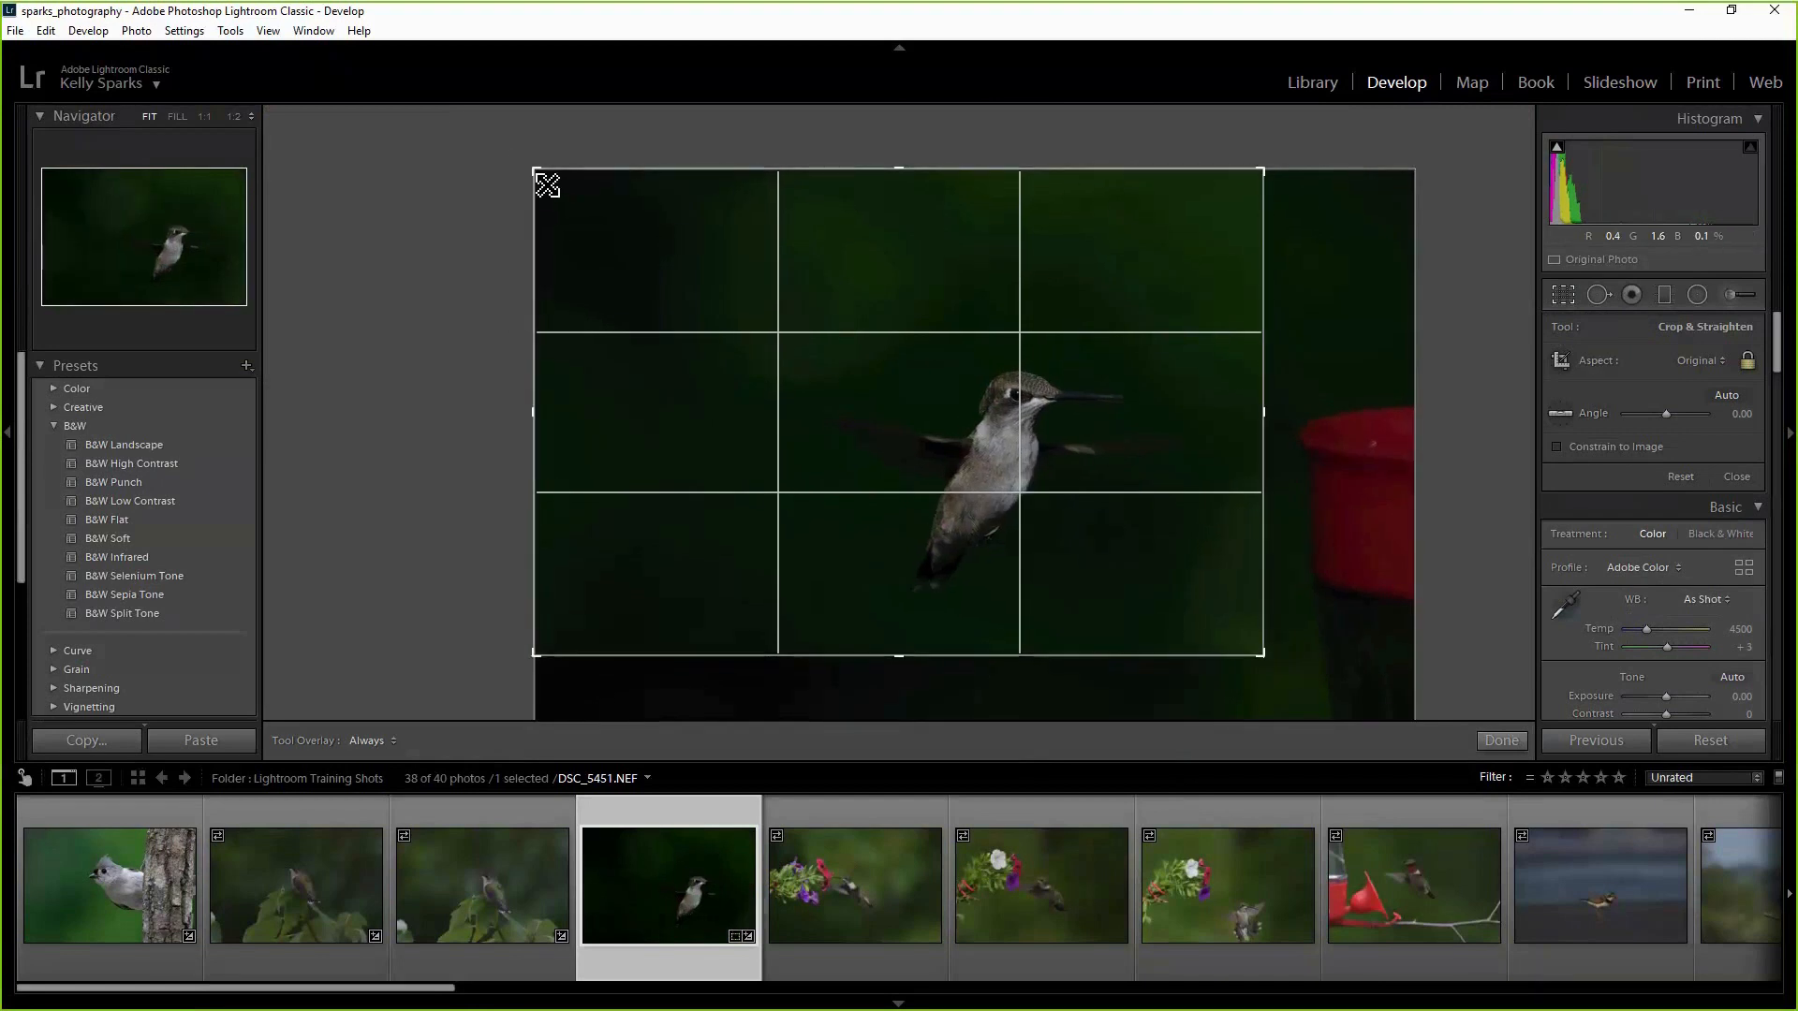
pyautogui.moveTo(546, 177); pyautogui.dragTo(606, 225)
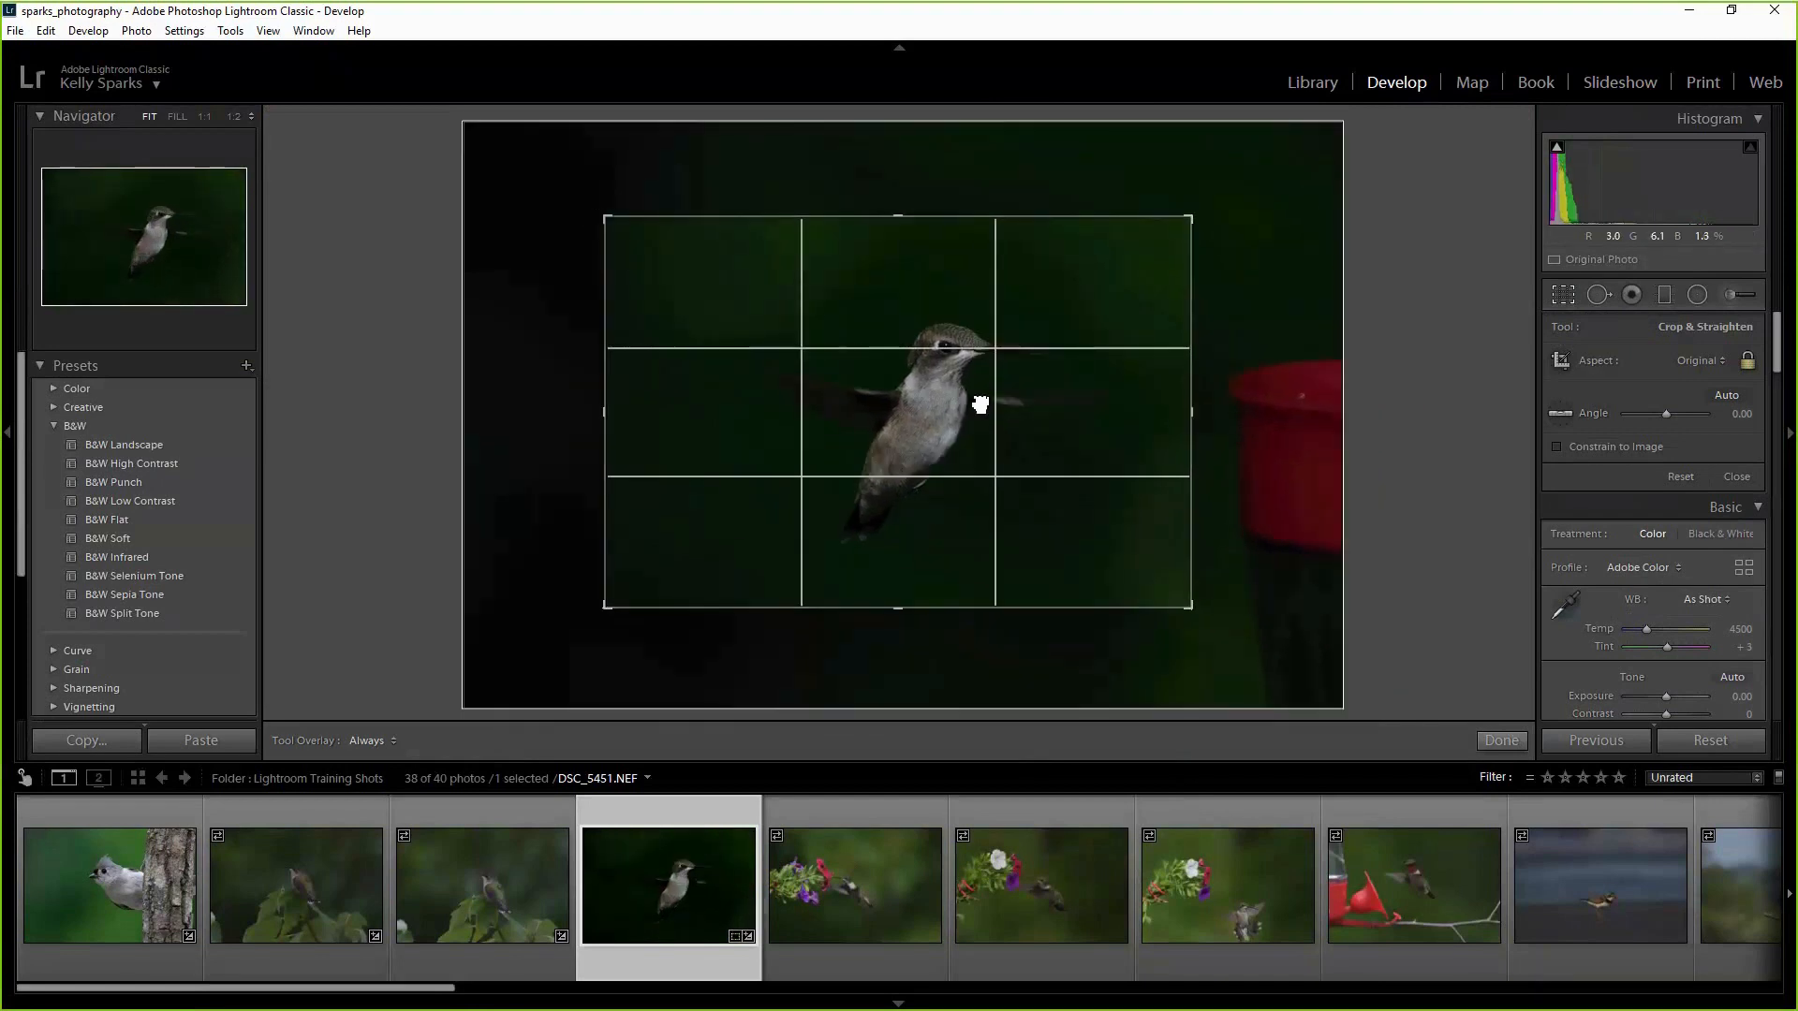
pyautogui.moveTo(990, 406); pyautogui.dragTo(943, 405)
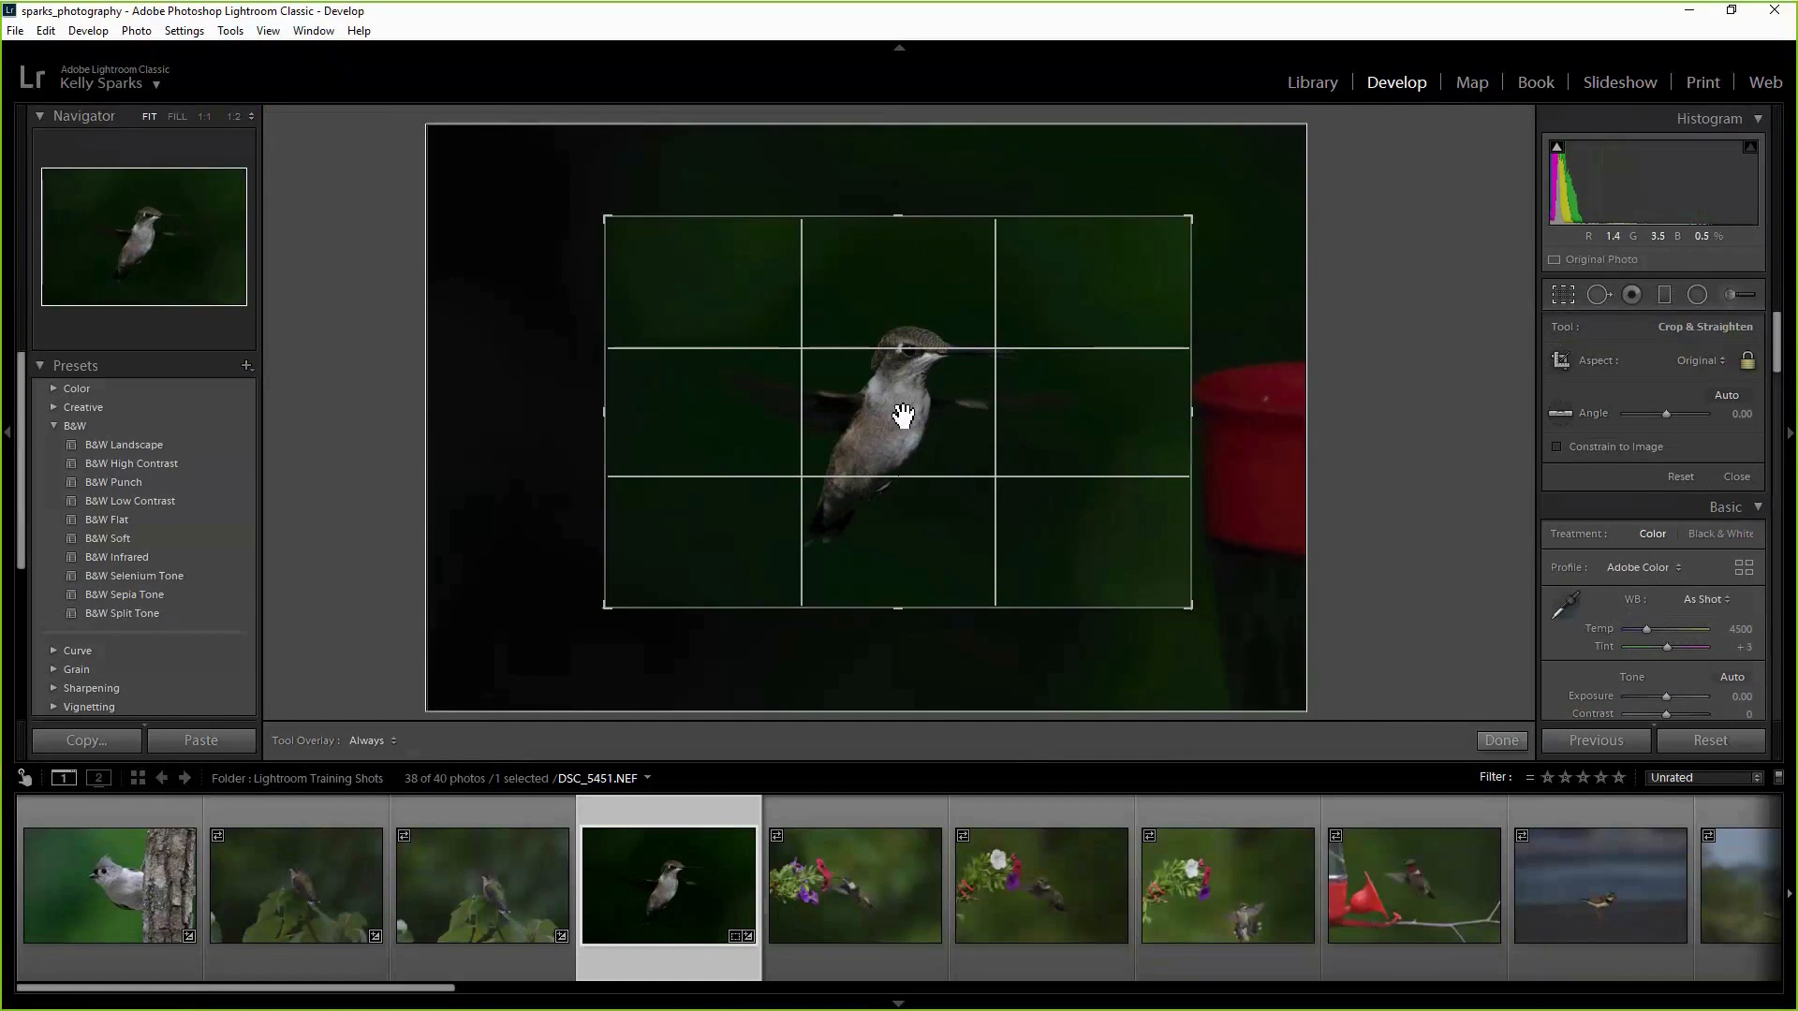
pyautogui.click(1504, 740)
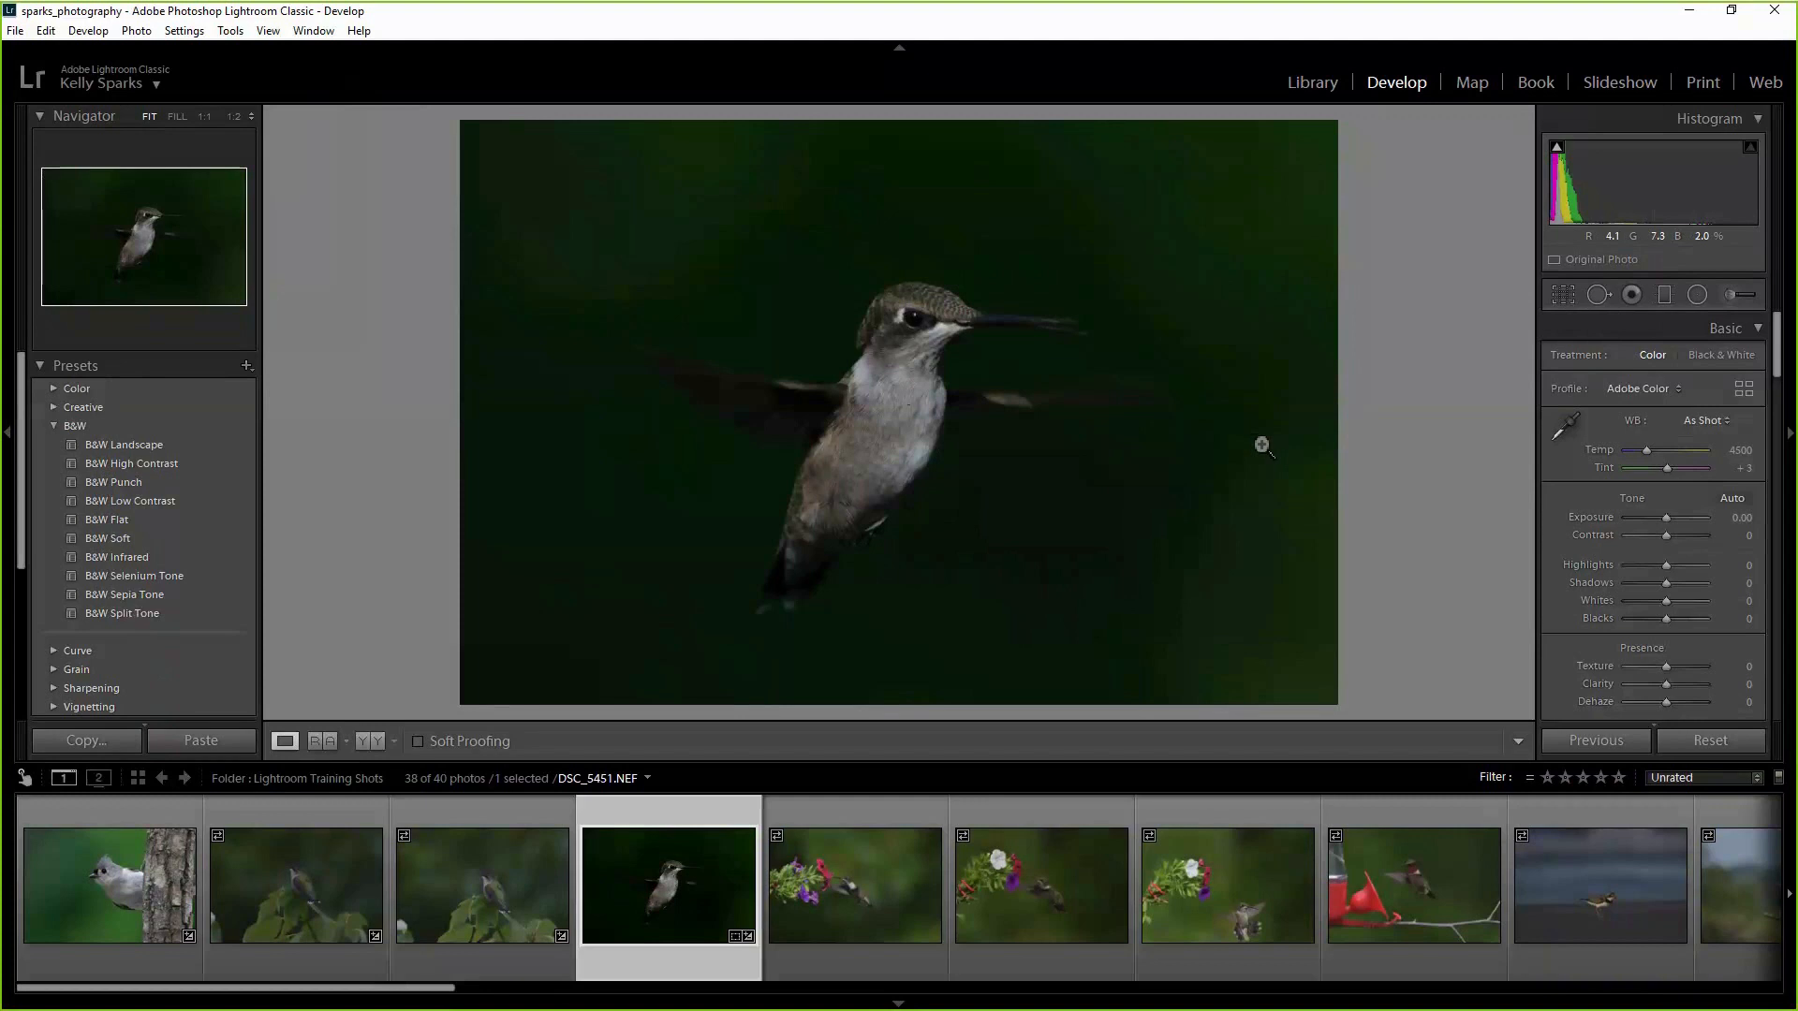
# Try the crop of the hummingbird photo at a 16 x 9 aspect ratio, and at 4 x 3.
pyautogui.click(1564, 294)
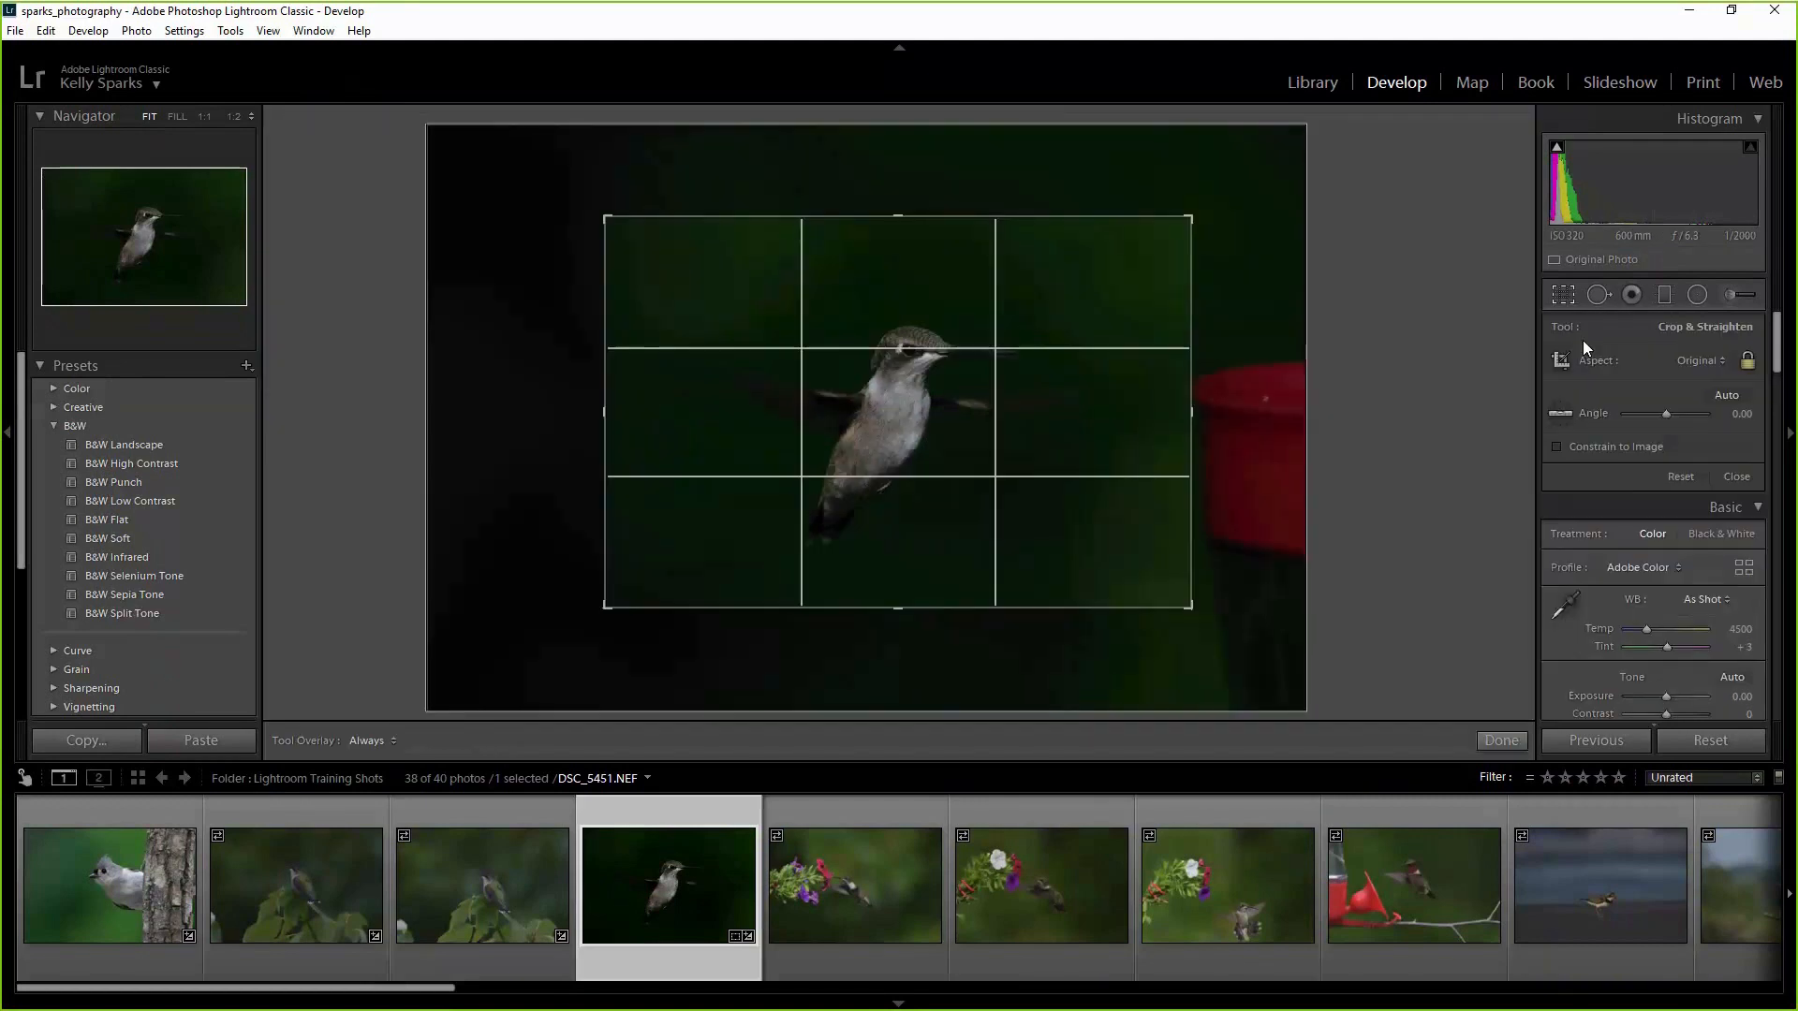
pyautogui.click(1705, 362)
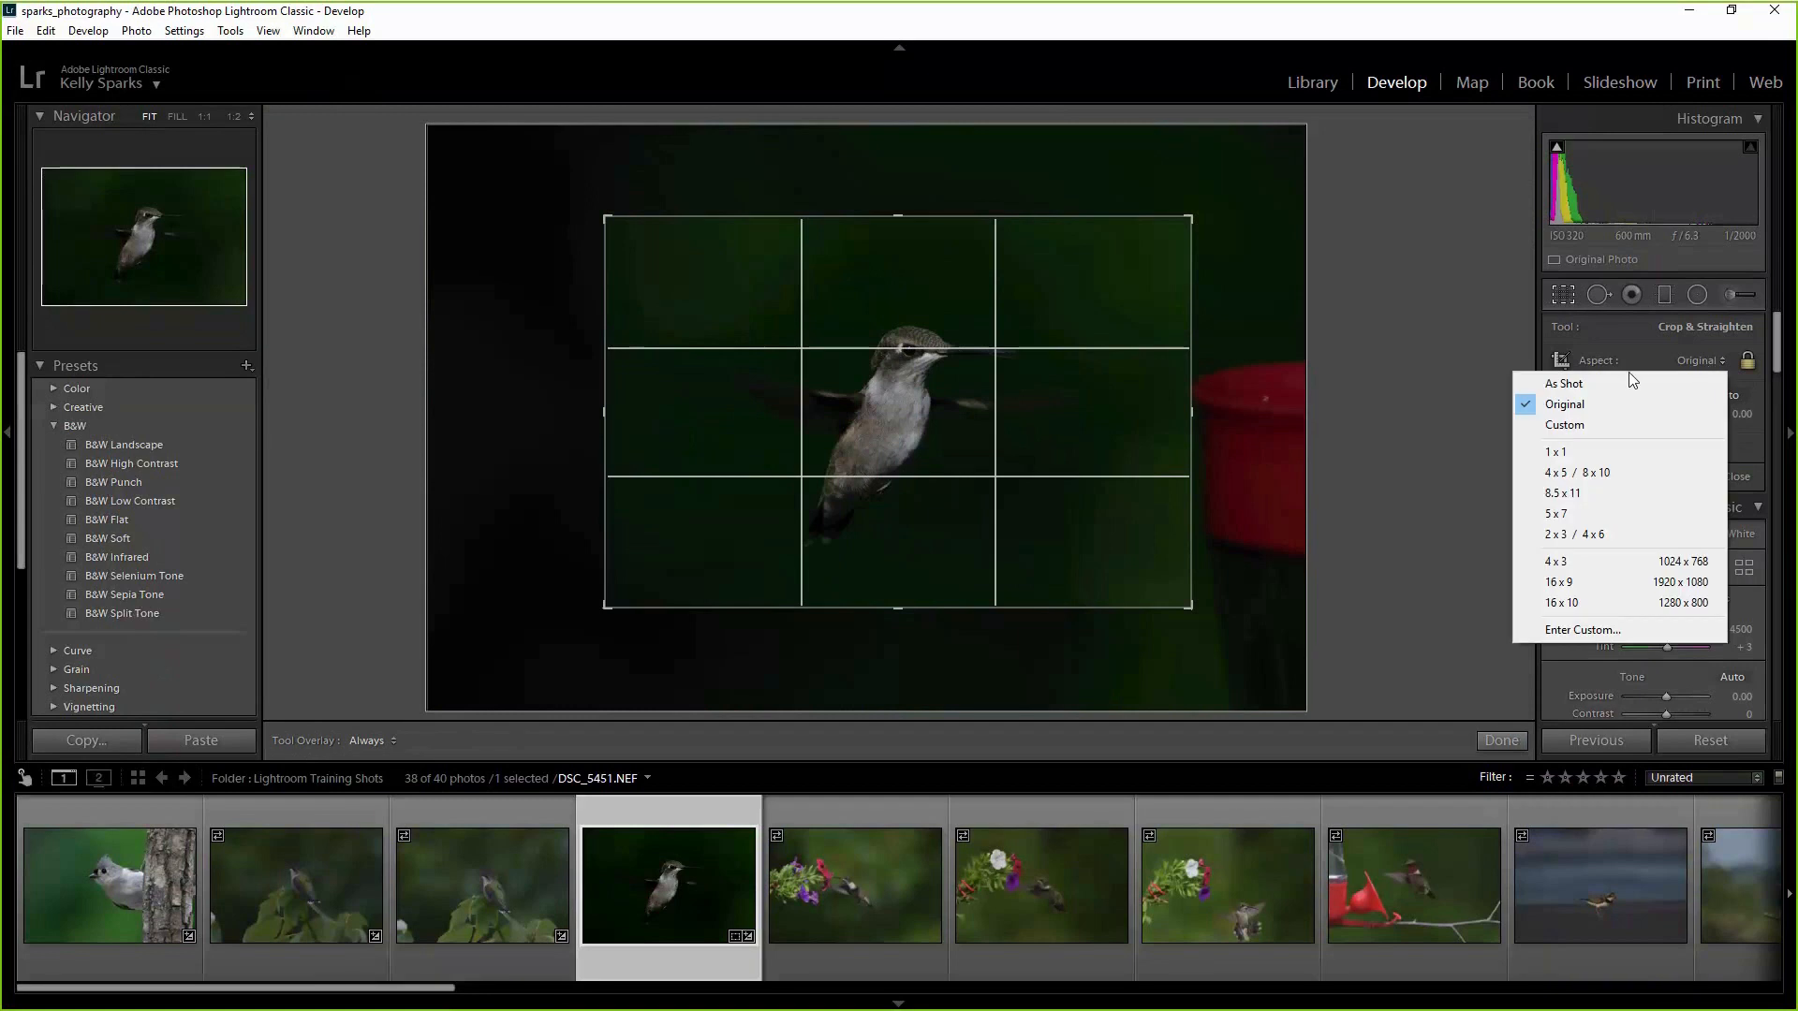
pyautogui.click(1557, 582)
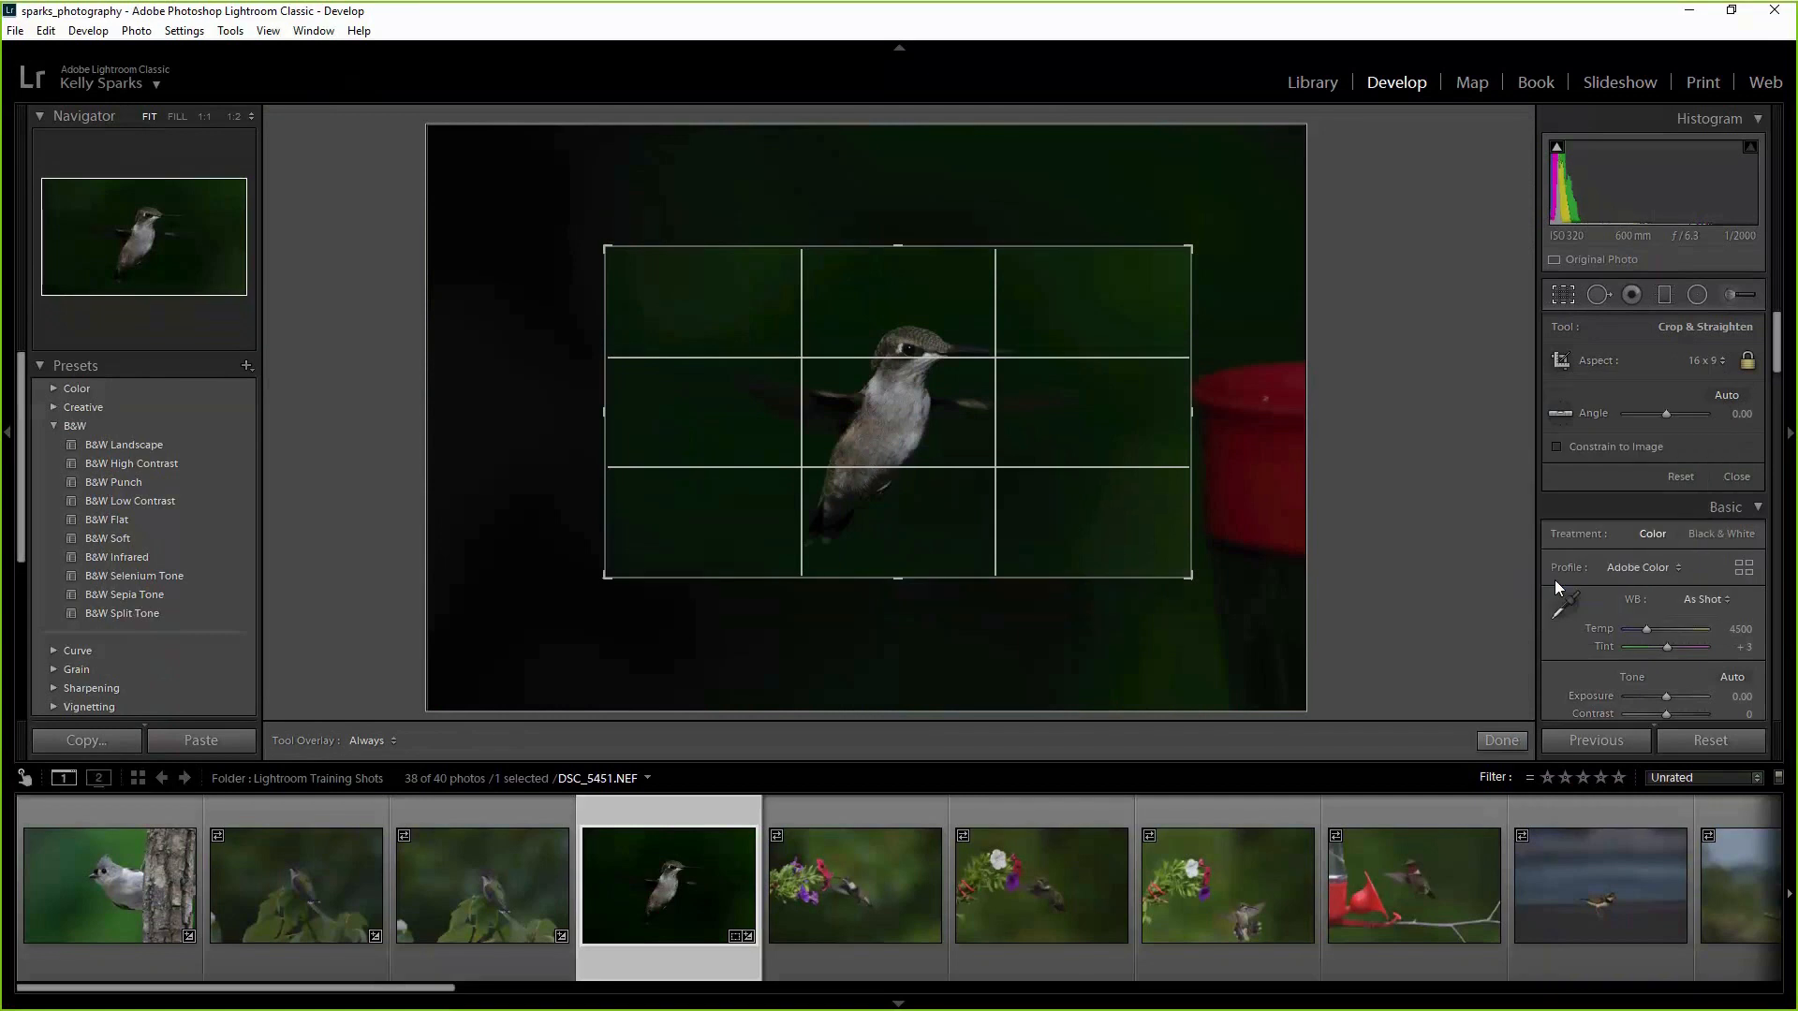
pyautogui.click(1499, 739)
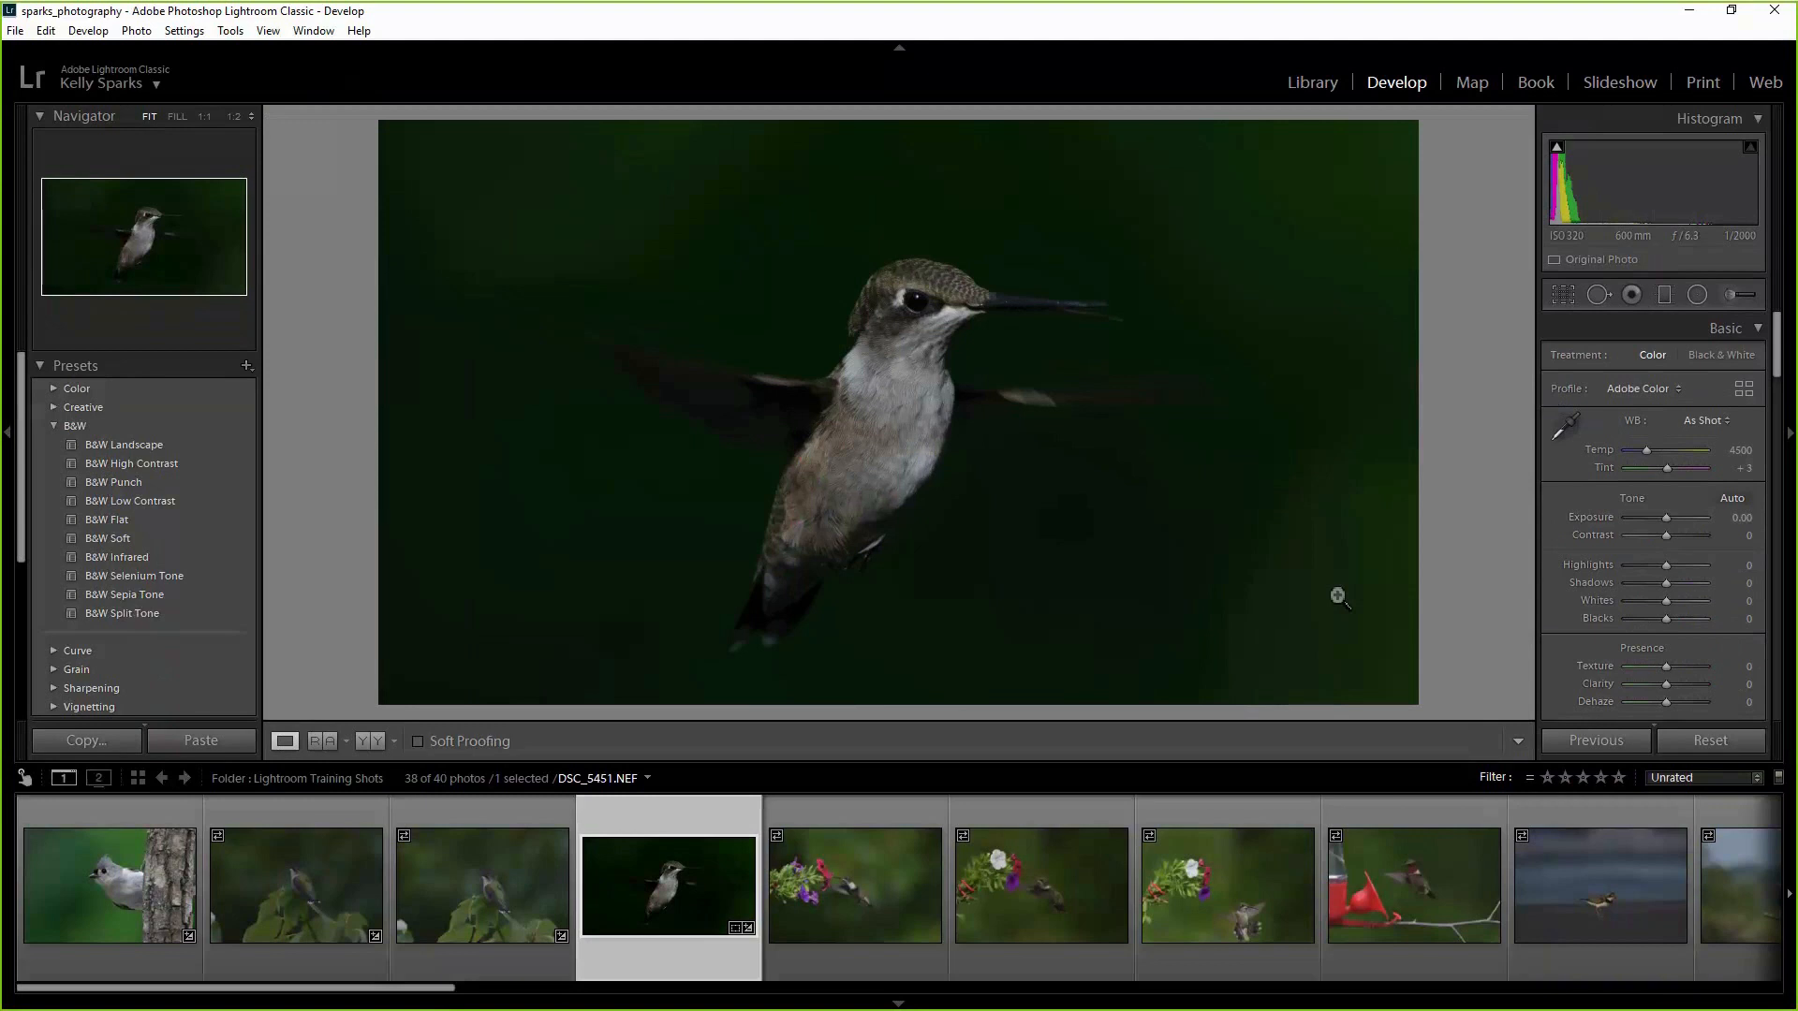
pyautogui.click(1564, 294)
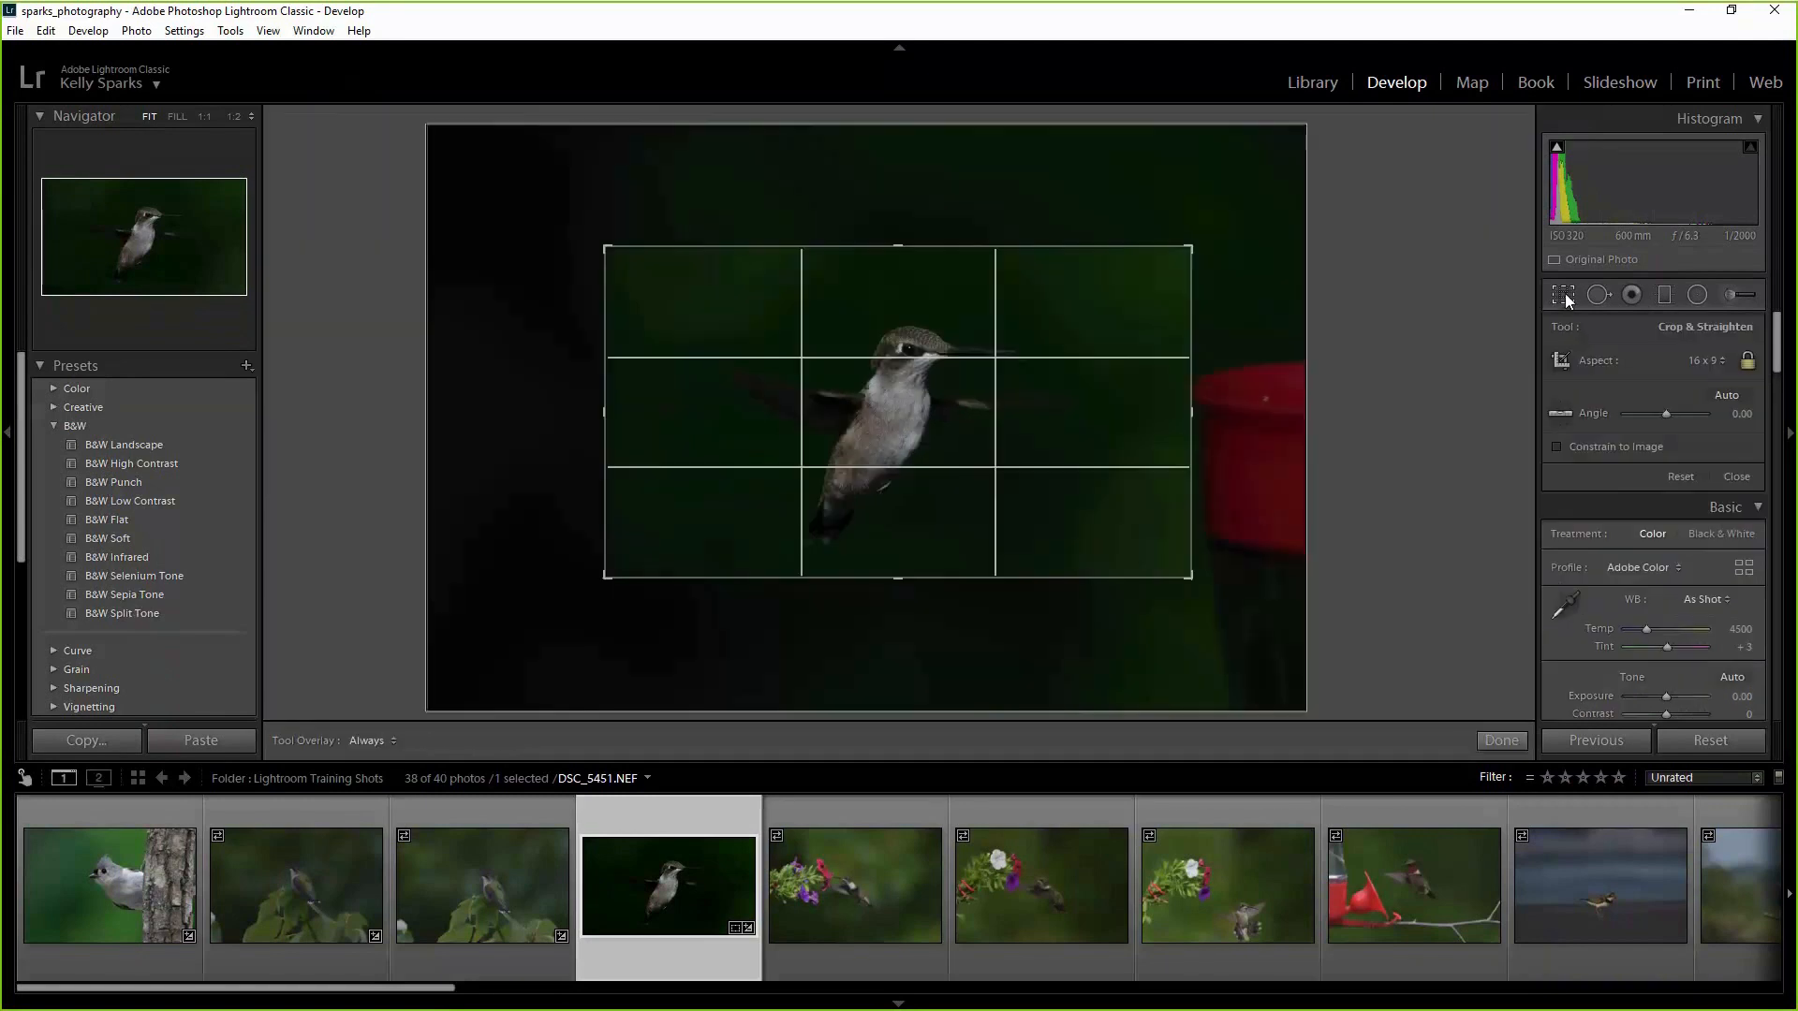
pyautogui.click(1701, 359)
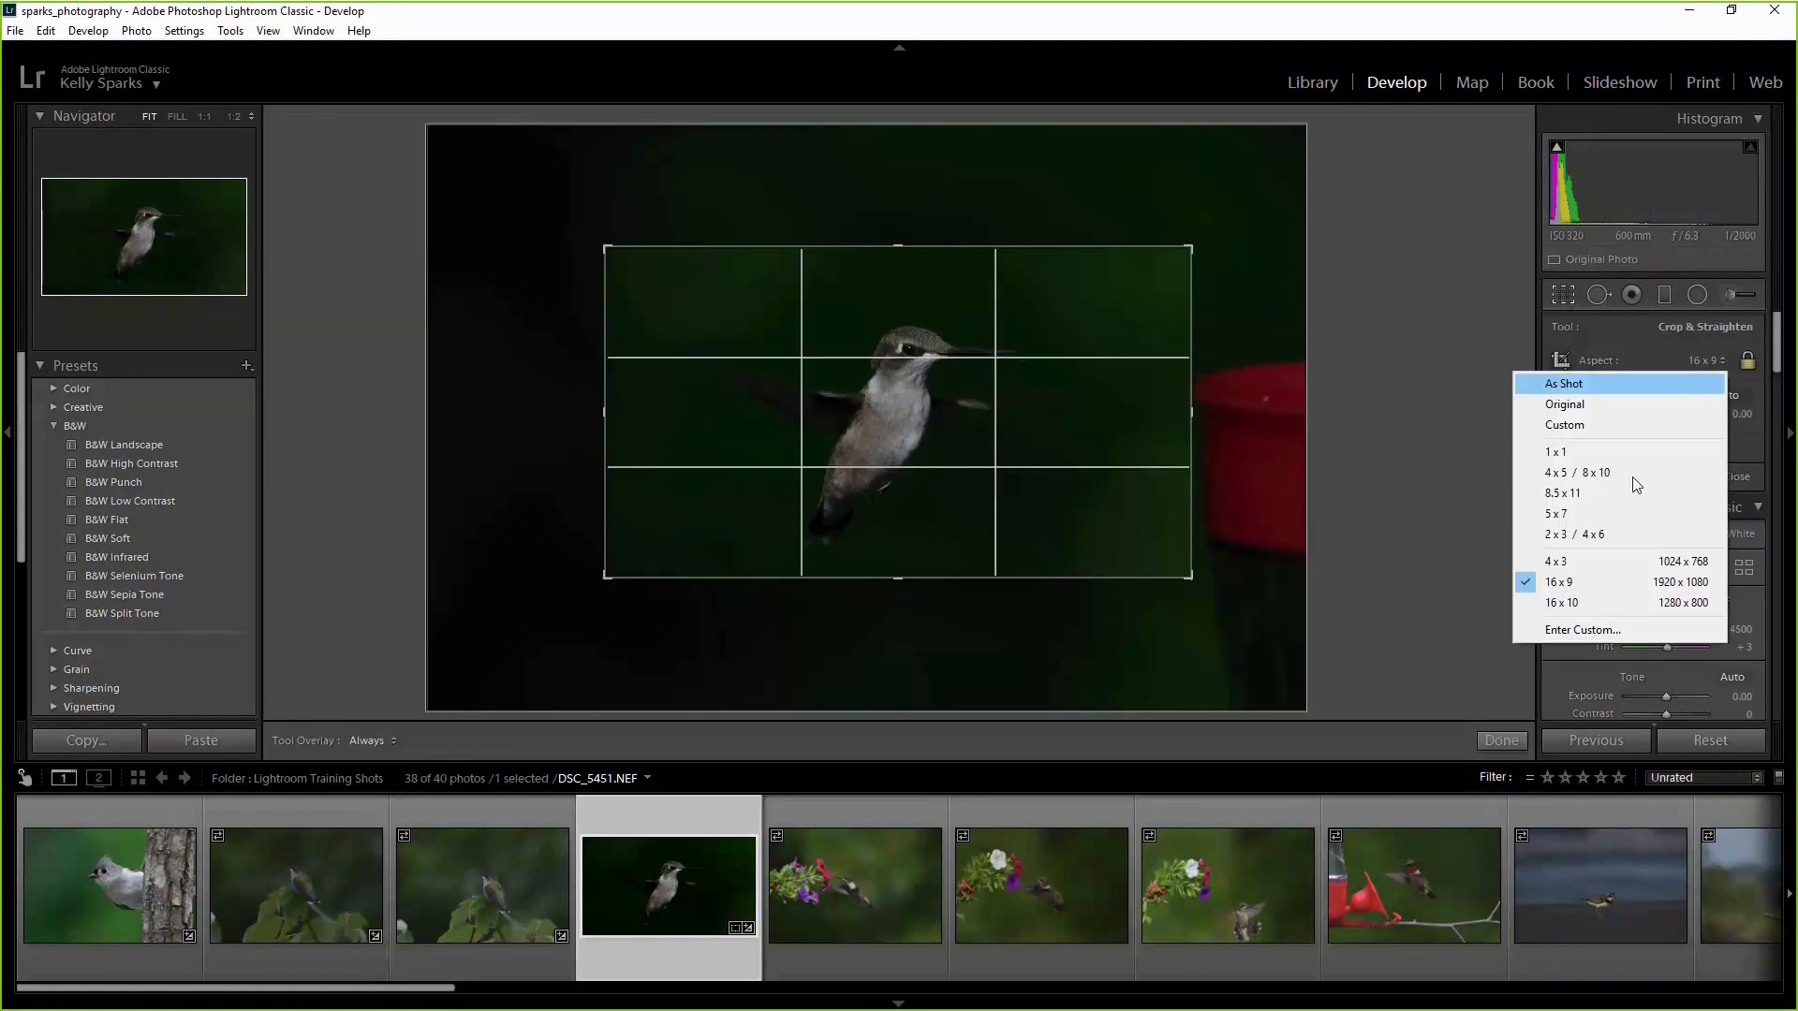
pyautogui.click(1557, 562)
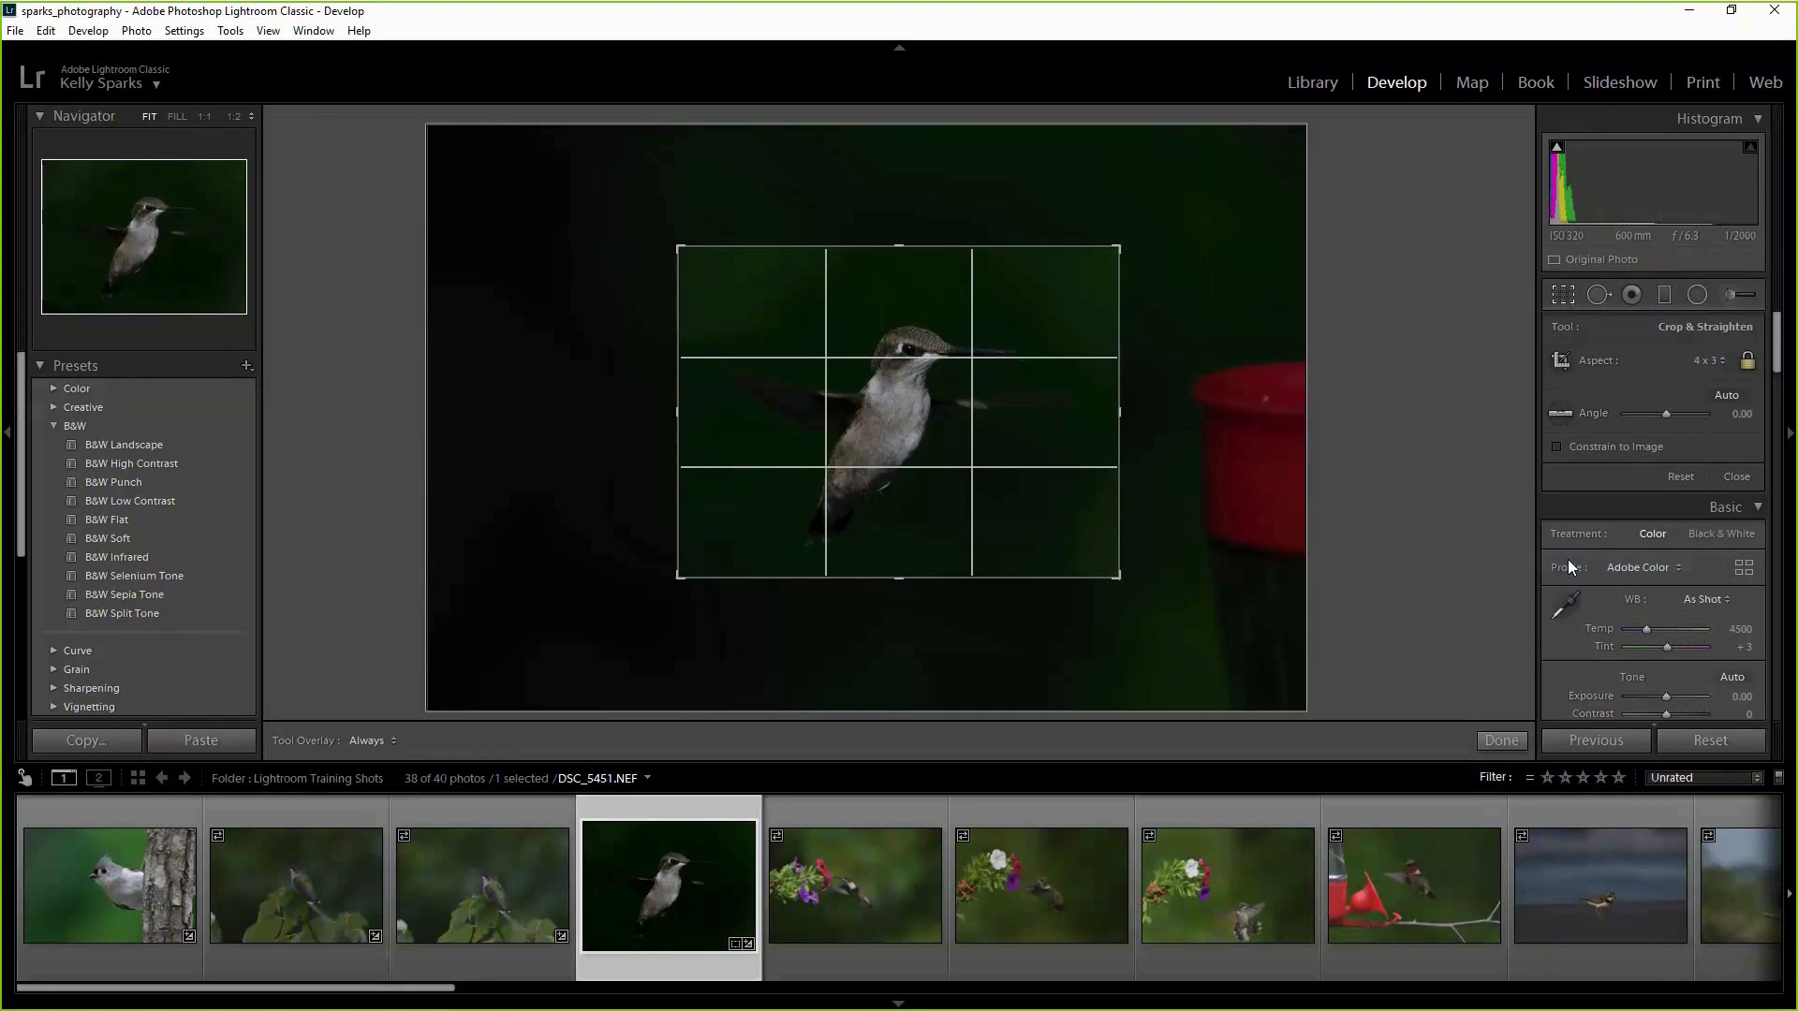
# Reset the hummingbird crop to the As Shot aspect, then crop tightly without the red feeder, place the bird slightly left of centre, and apply.
pyautogui.click(1671, 361)
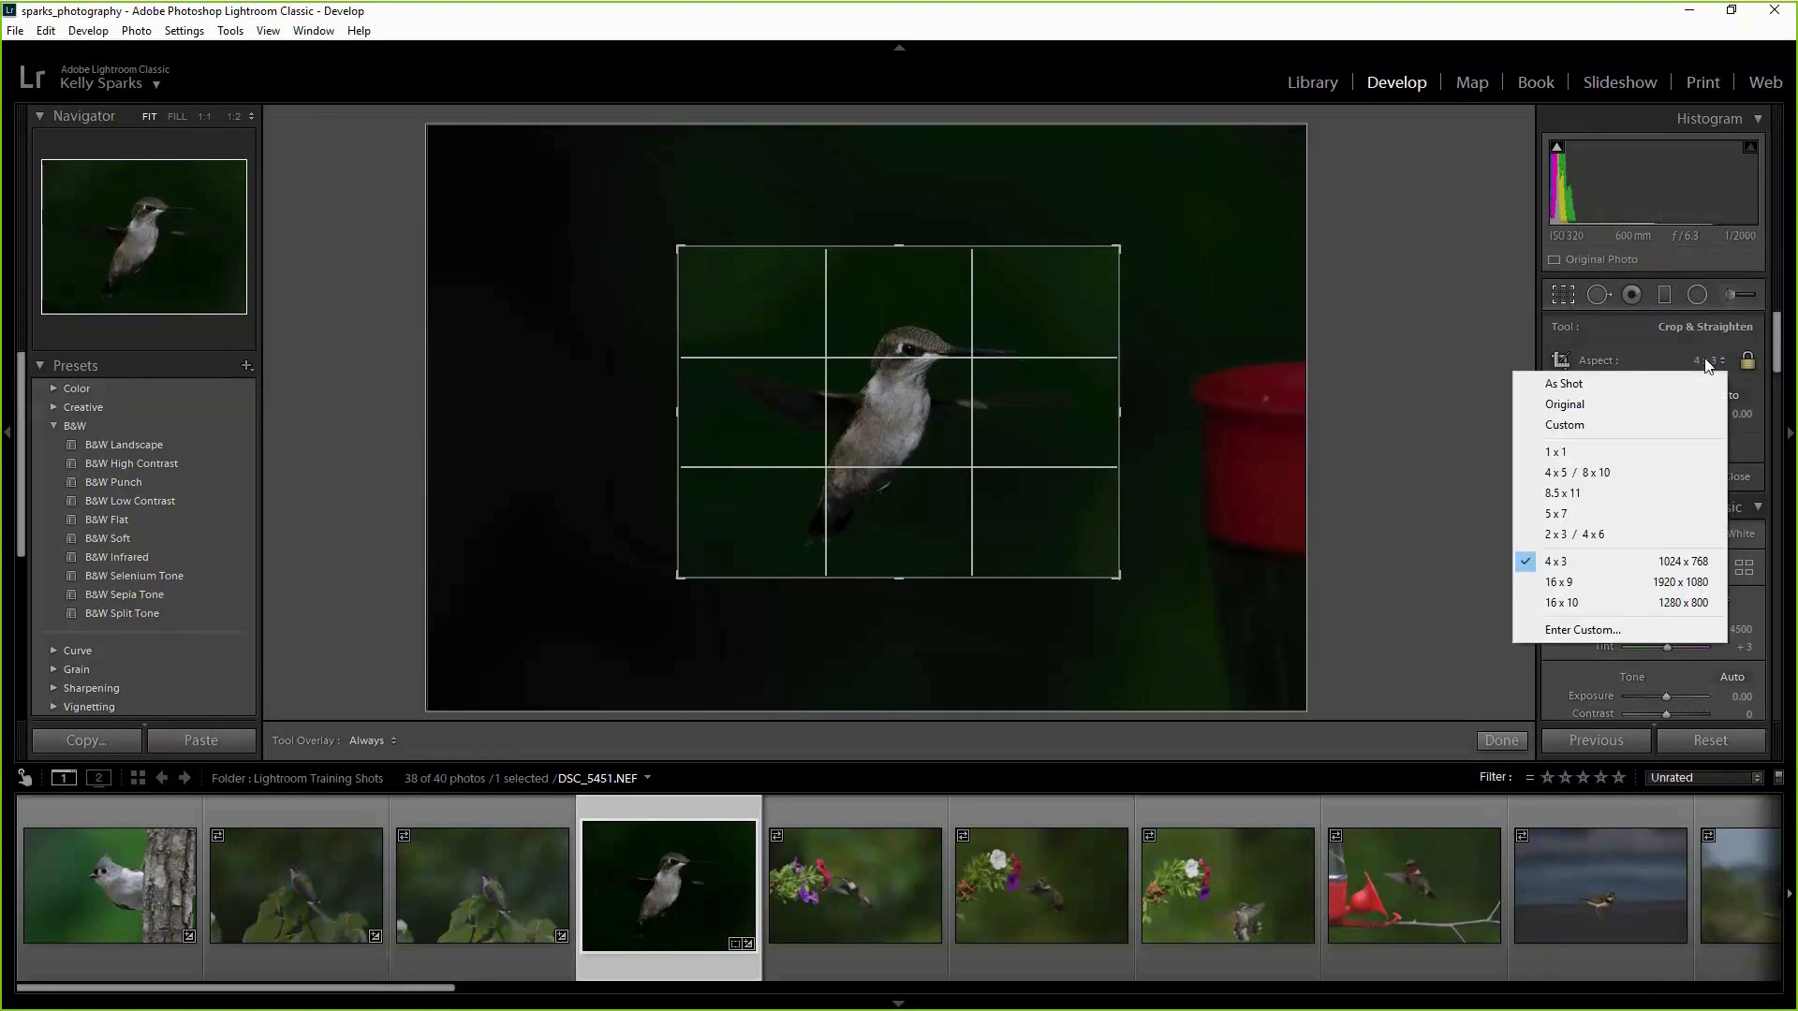
pyautogui.click(1578, 385)
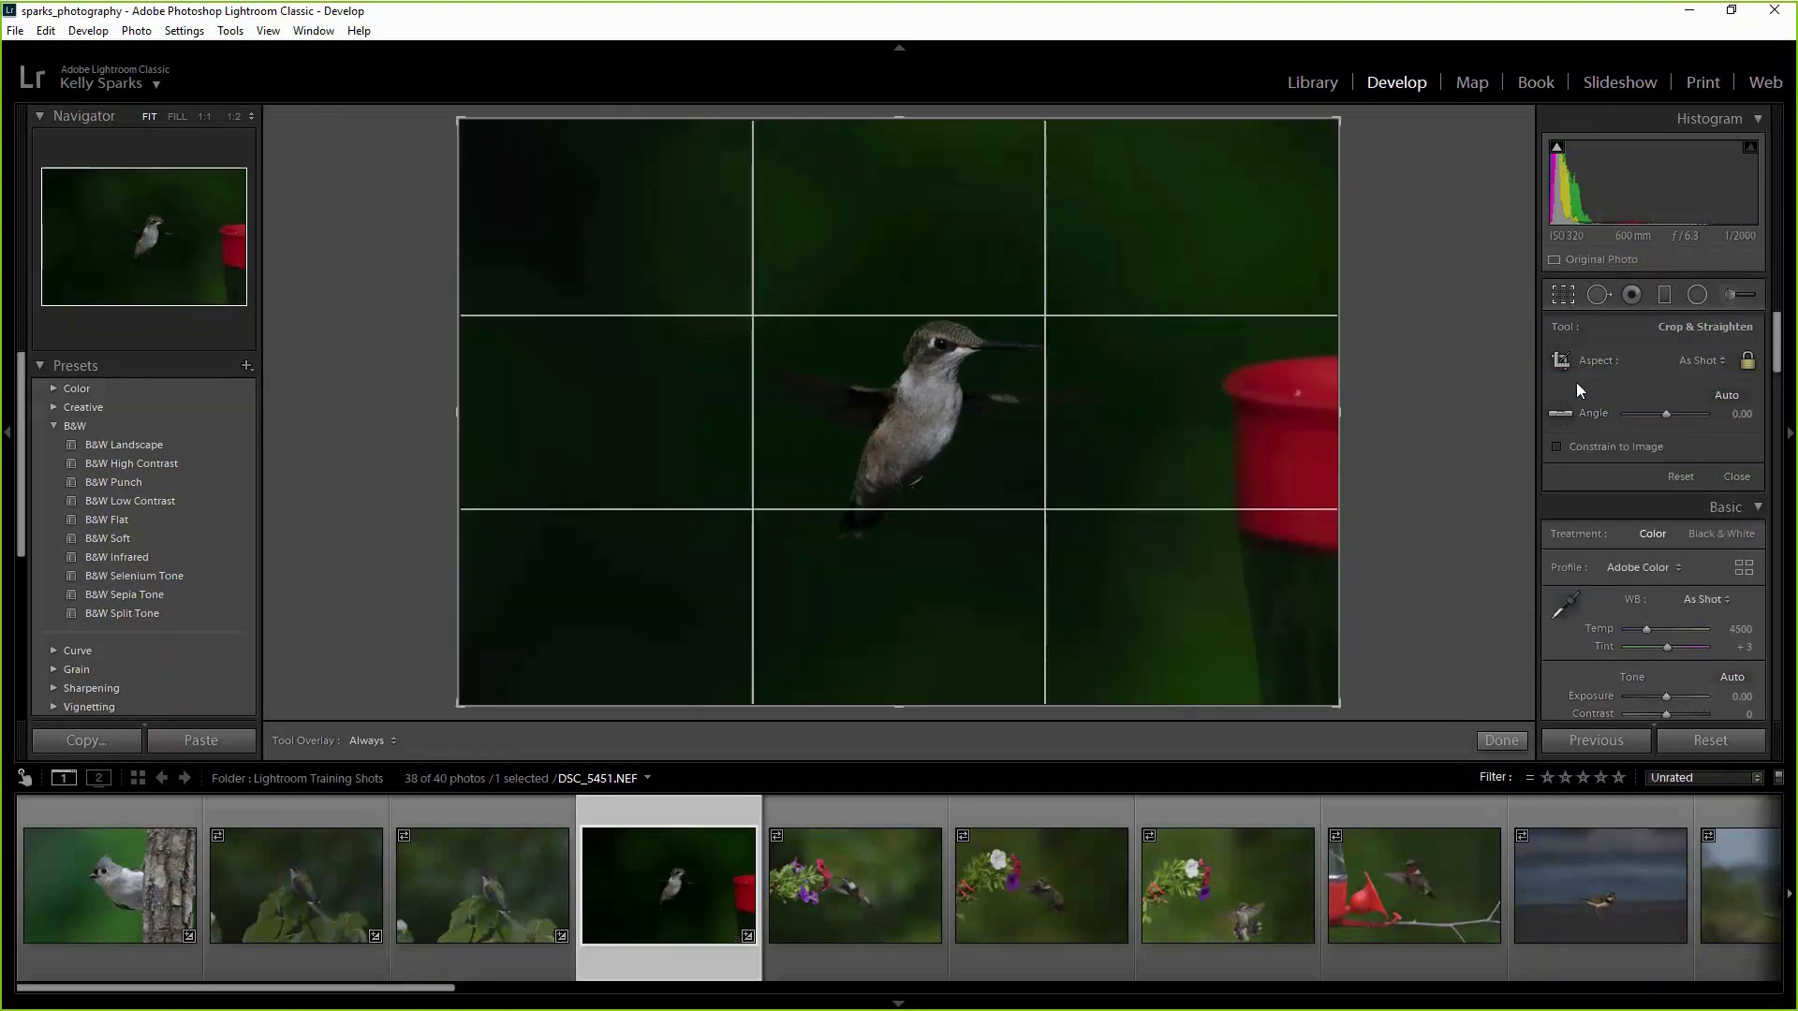
pyautogui.moveTo(1349, 714); pyautogui.dragTo(1292, 655)
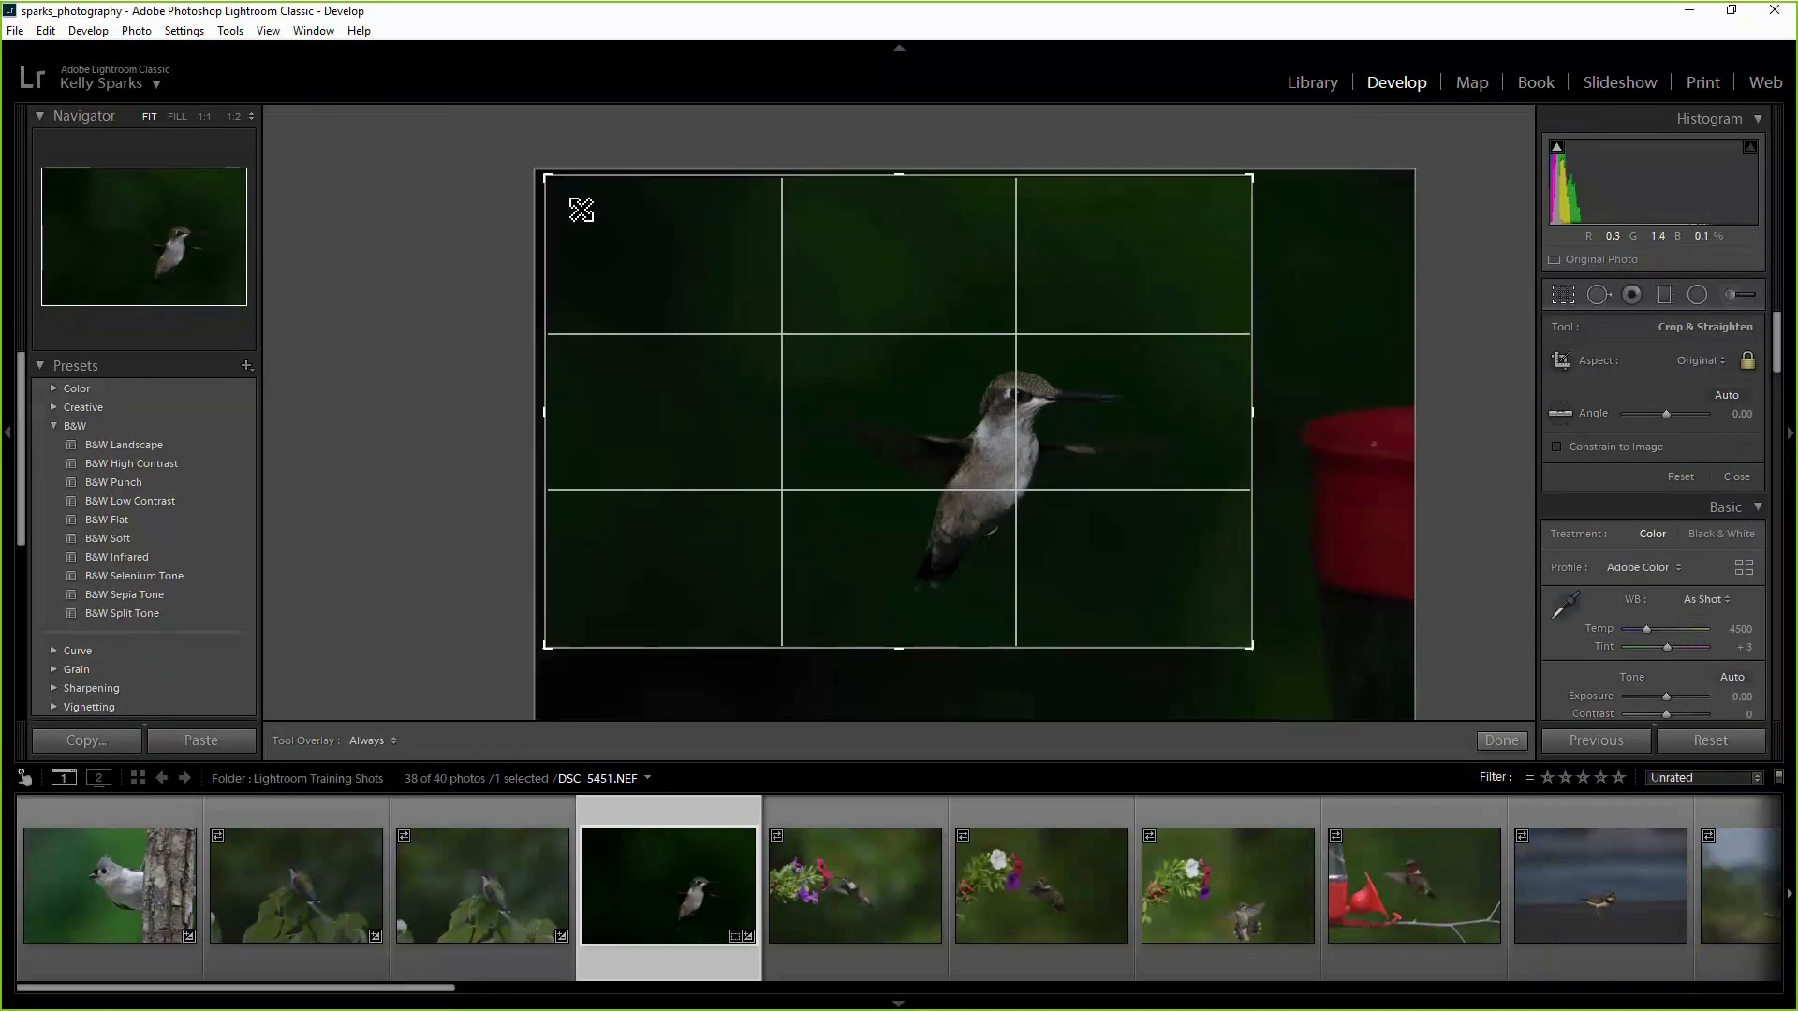
pyautogui.moveTo(580, 209); pyautogui.dragTo(602, 228)
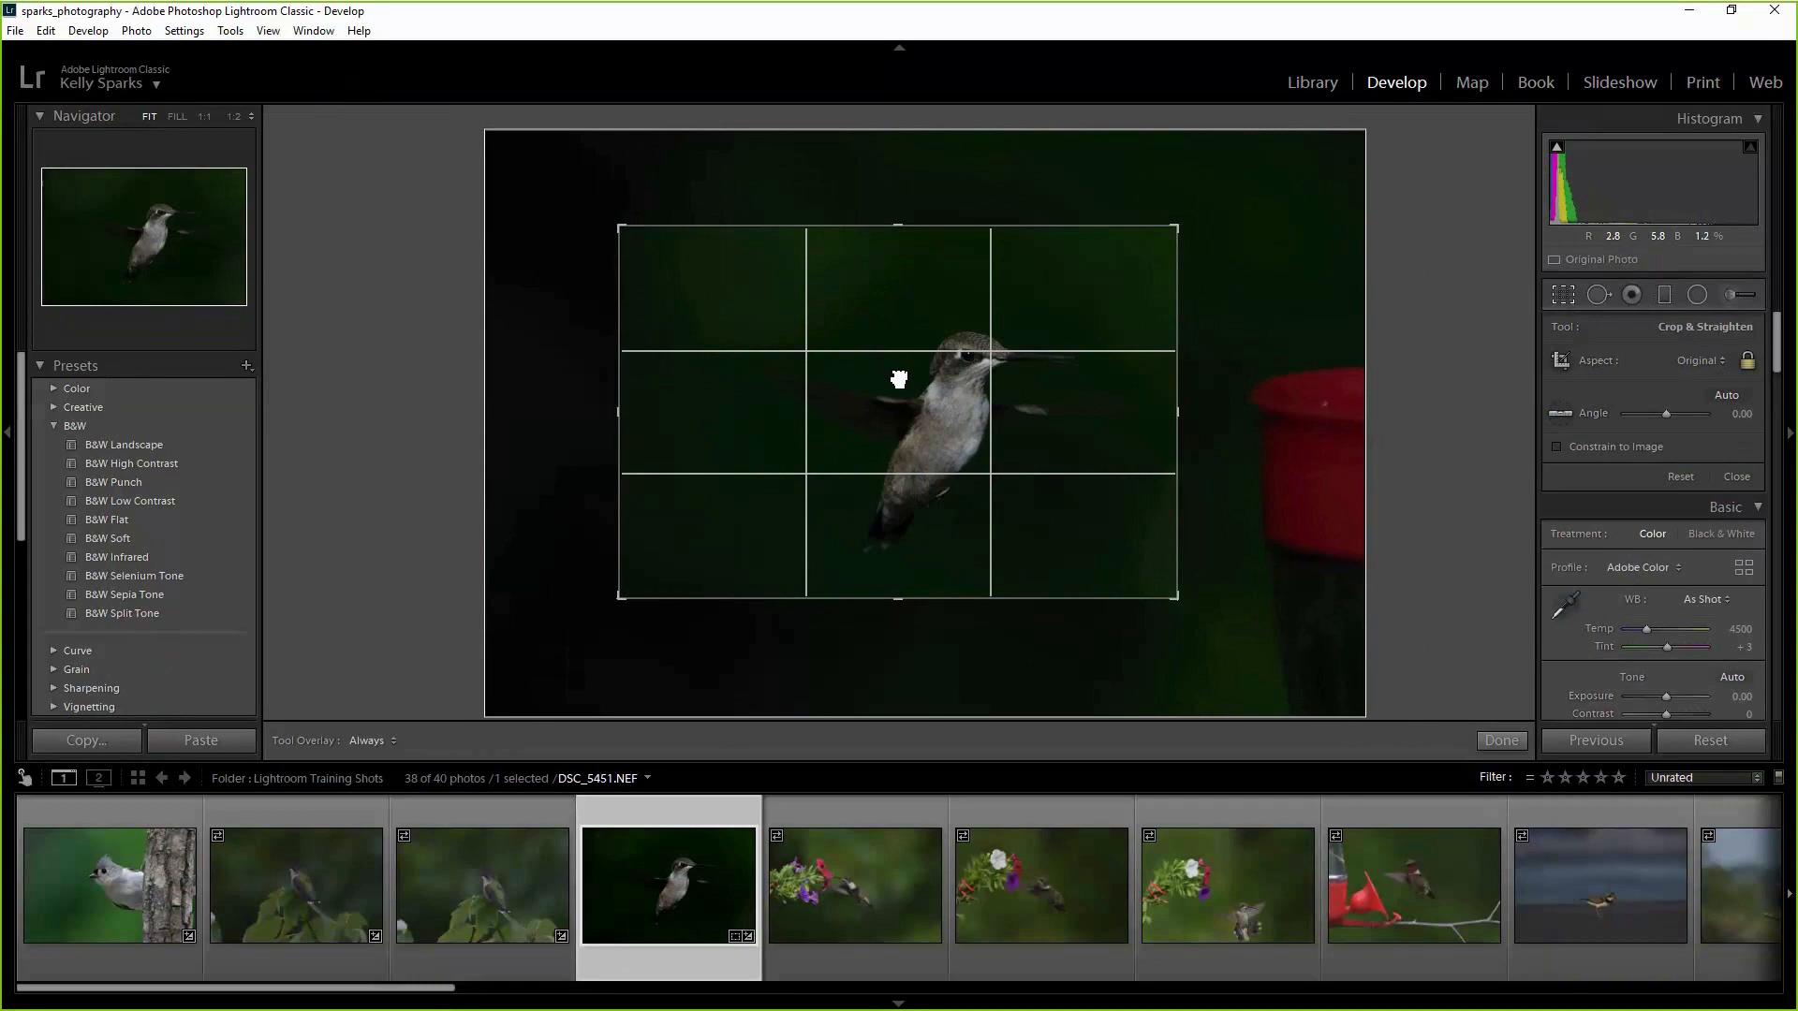
pyautogui.moveTo(899, 380); pyautogui.dragTo(830, 361)
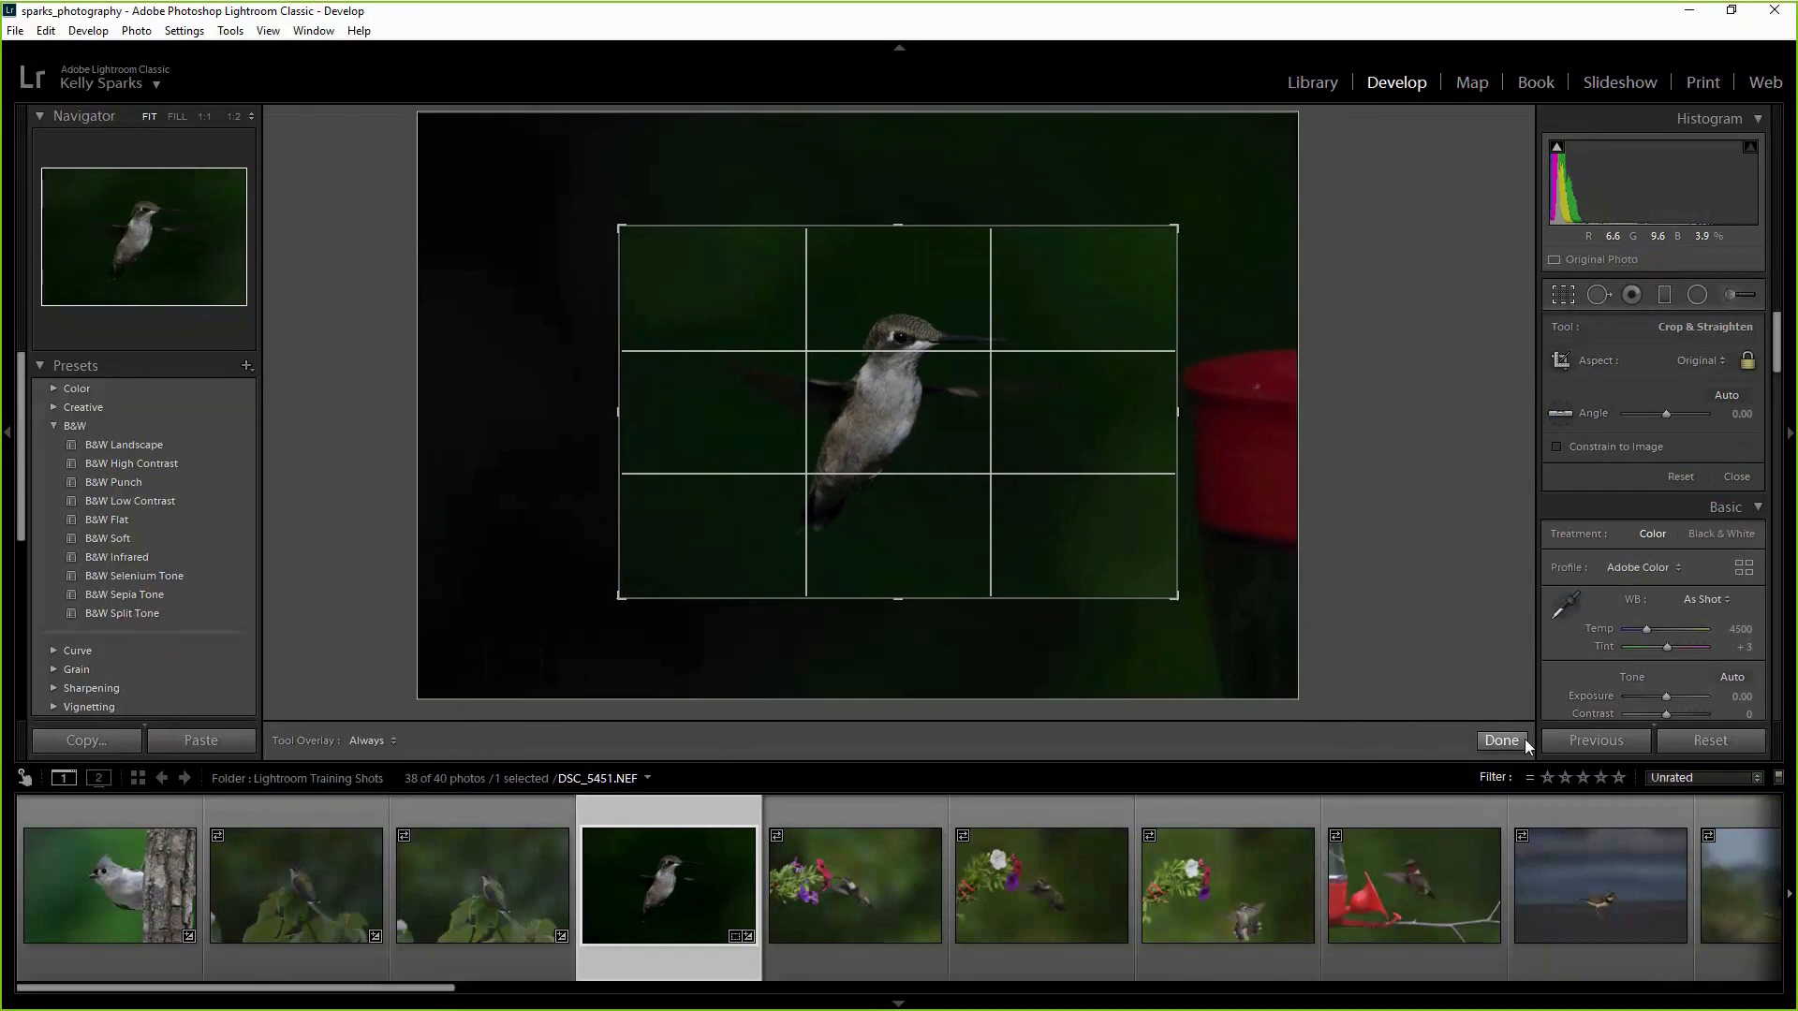
pyautogui.click(1501, 740)
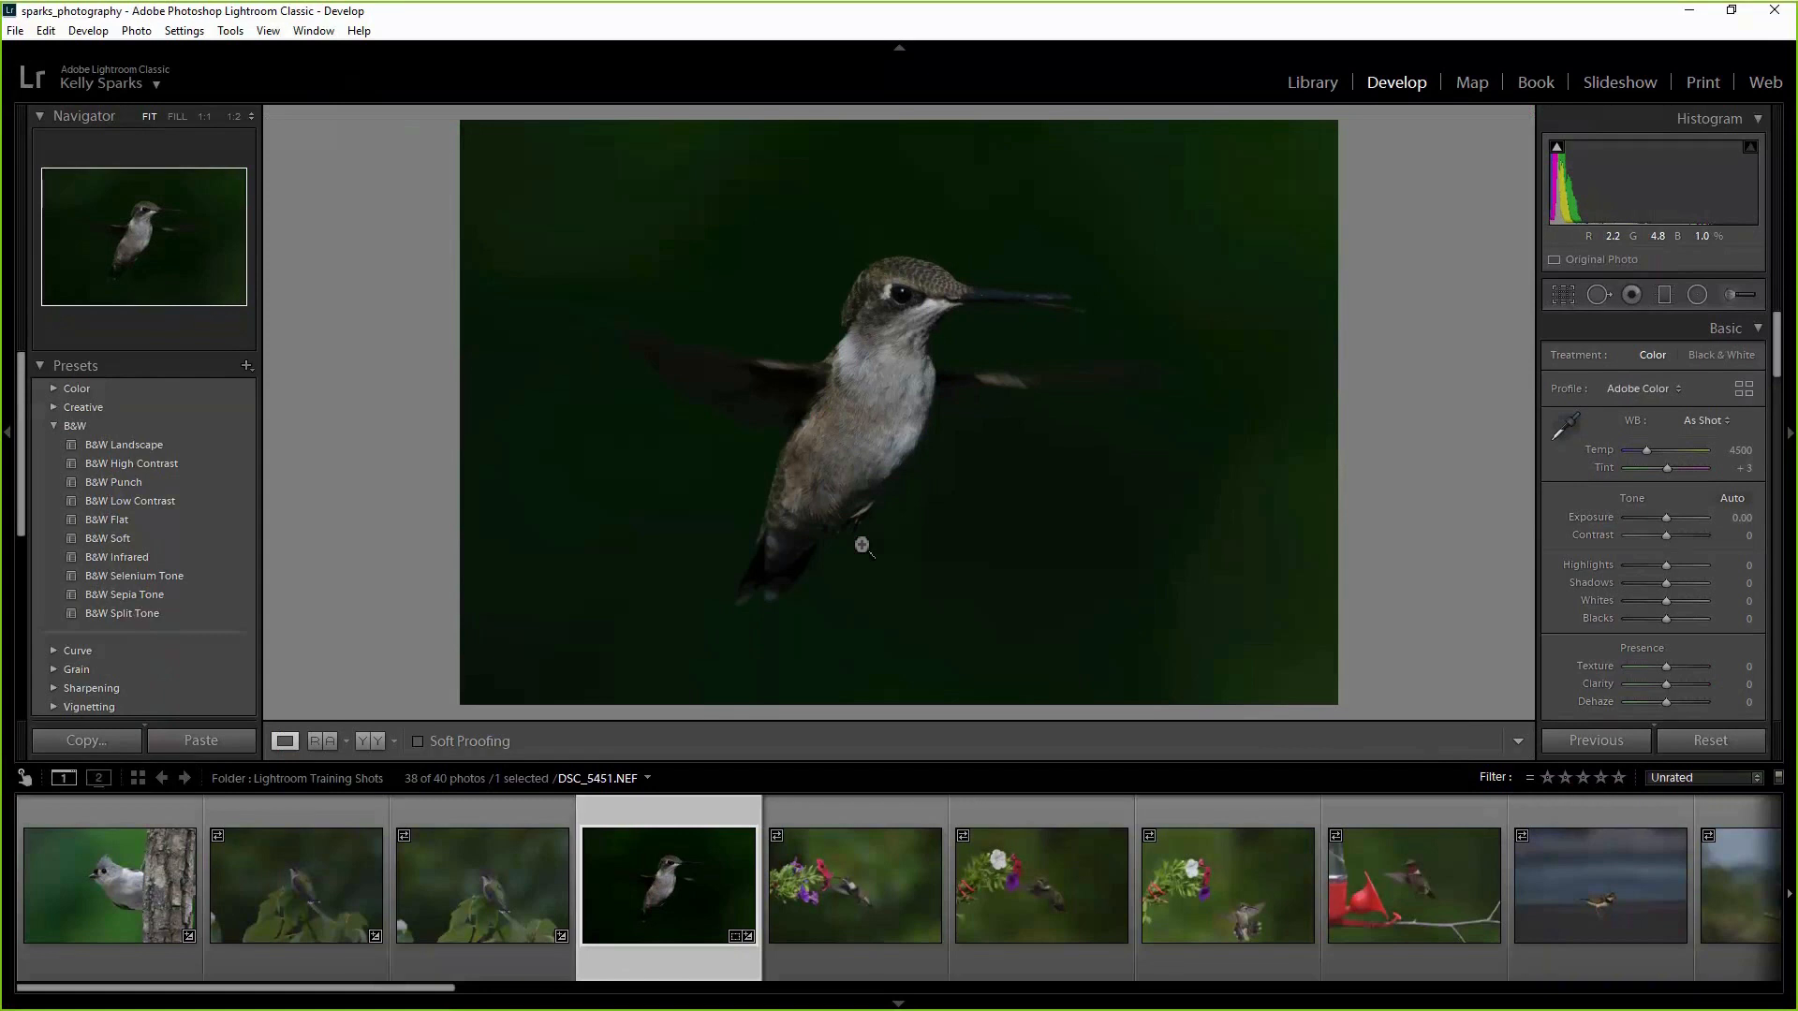
pyautogui.click(1706, 421)
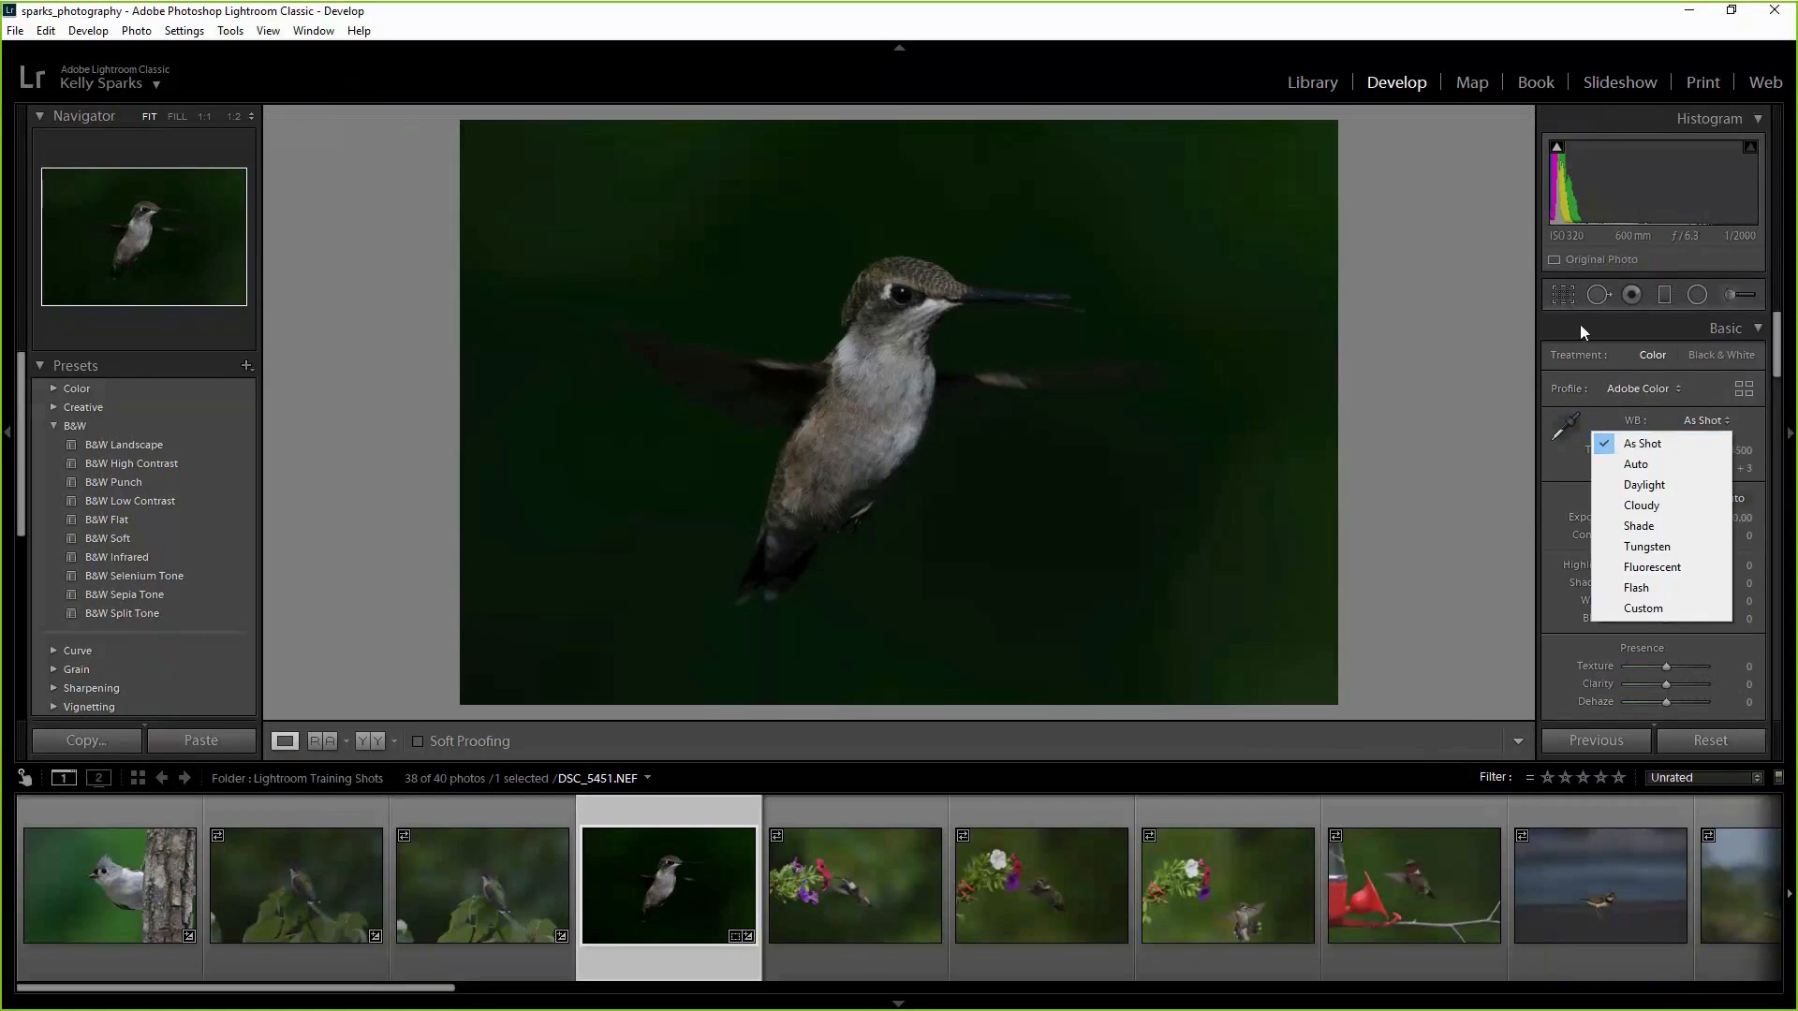
pyautogui.click(1563, 295)
pyautogui.click(1713, 359)
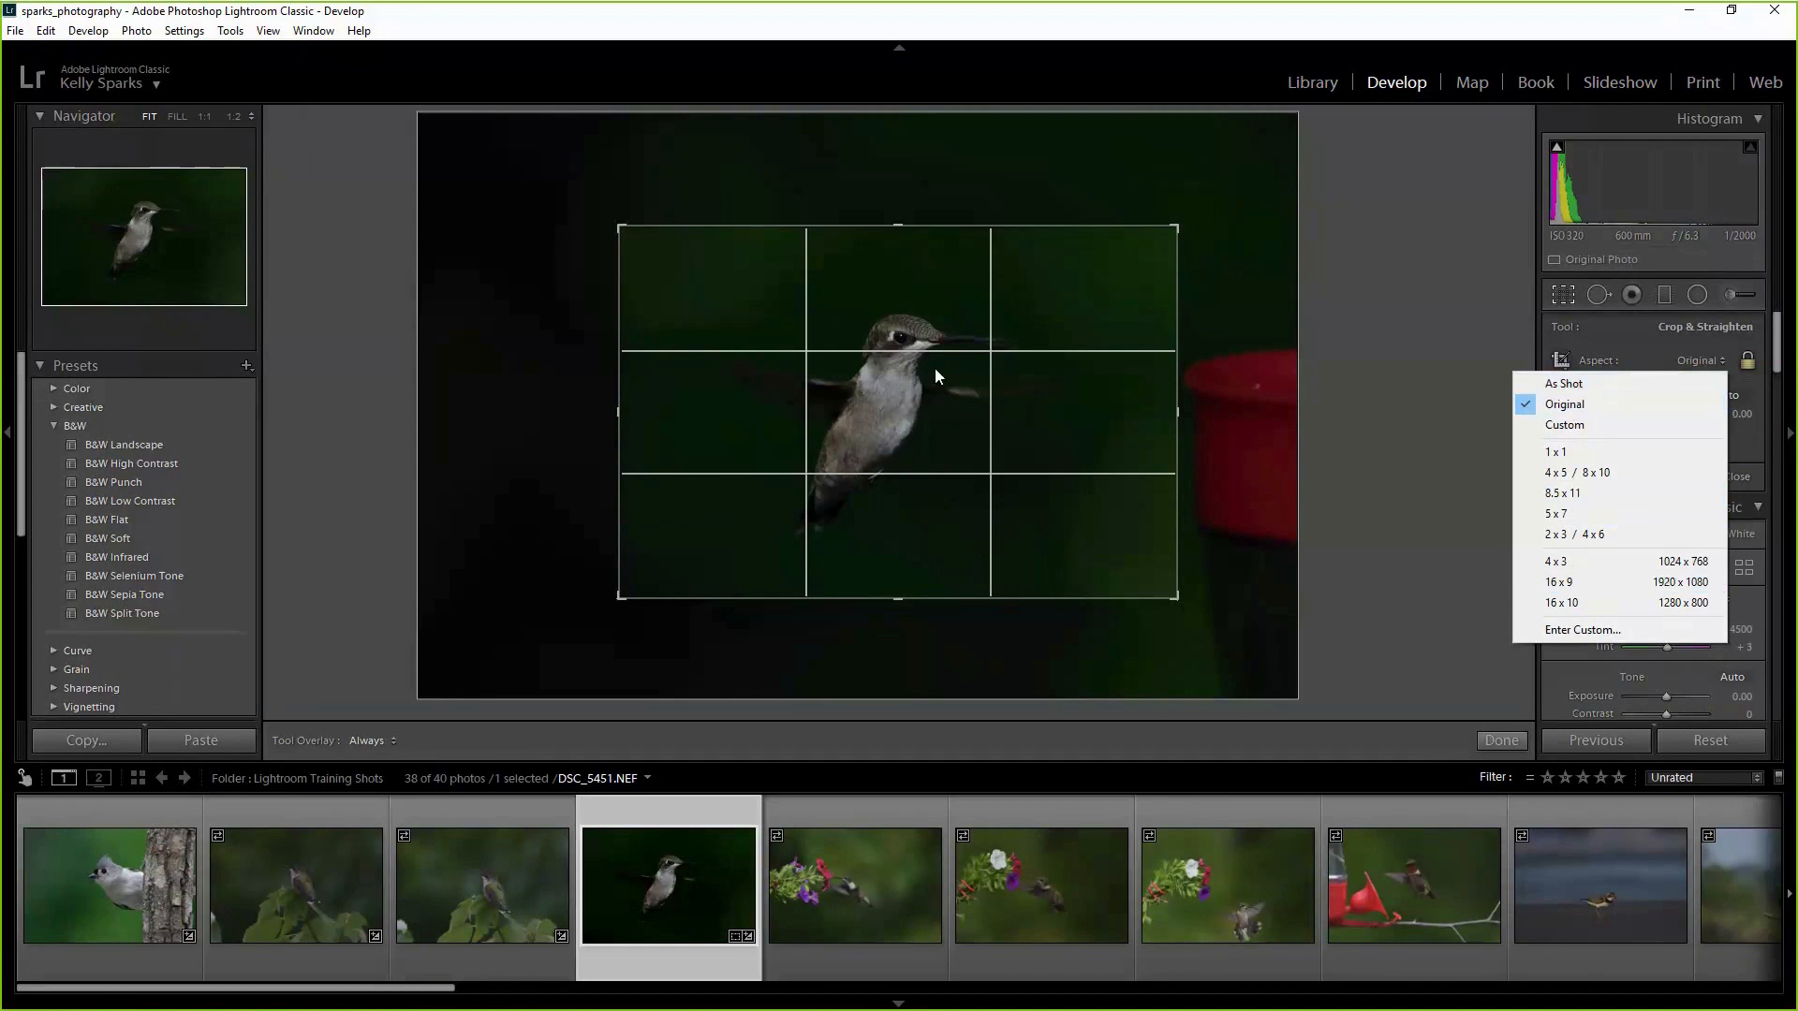
pyautogui.click(1416, 405)
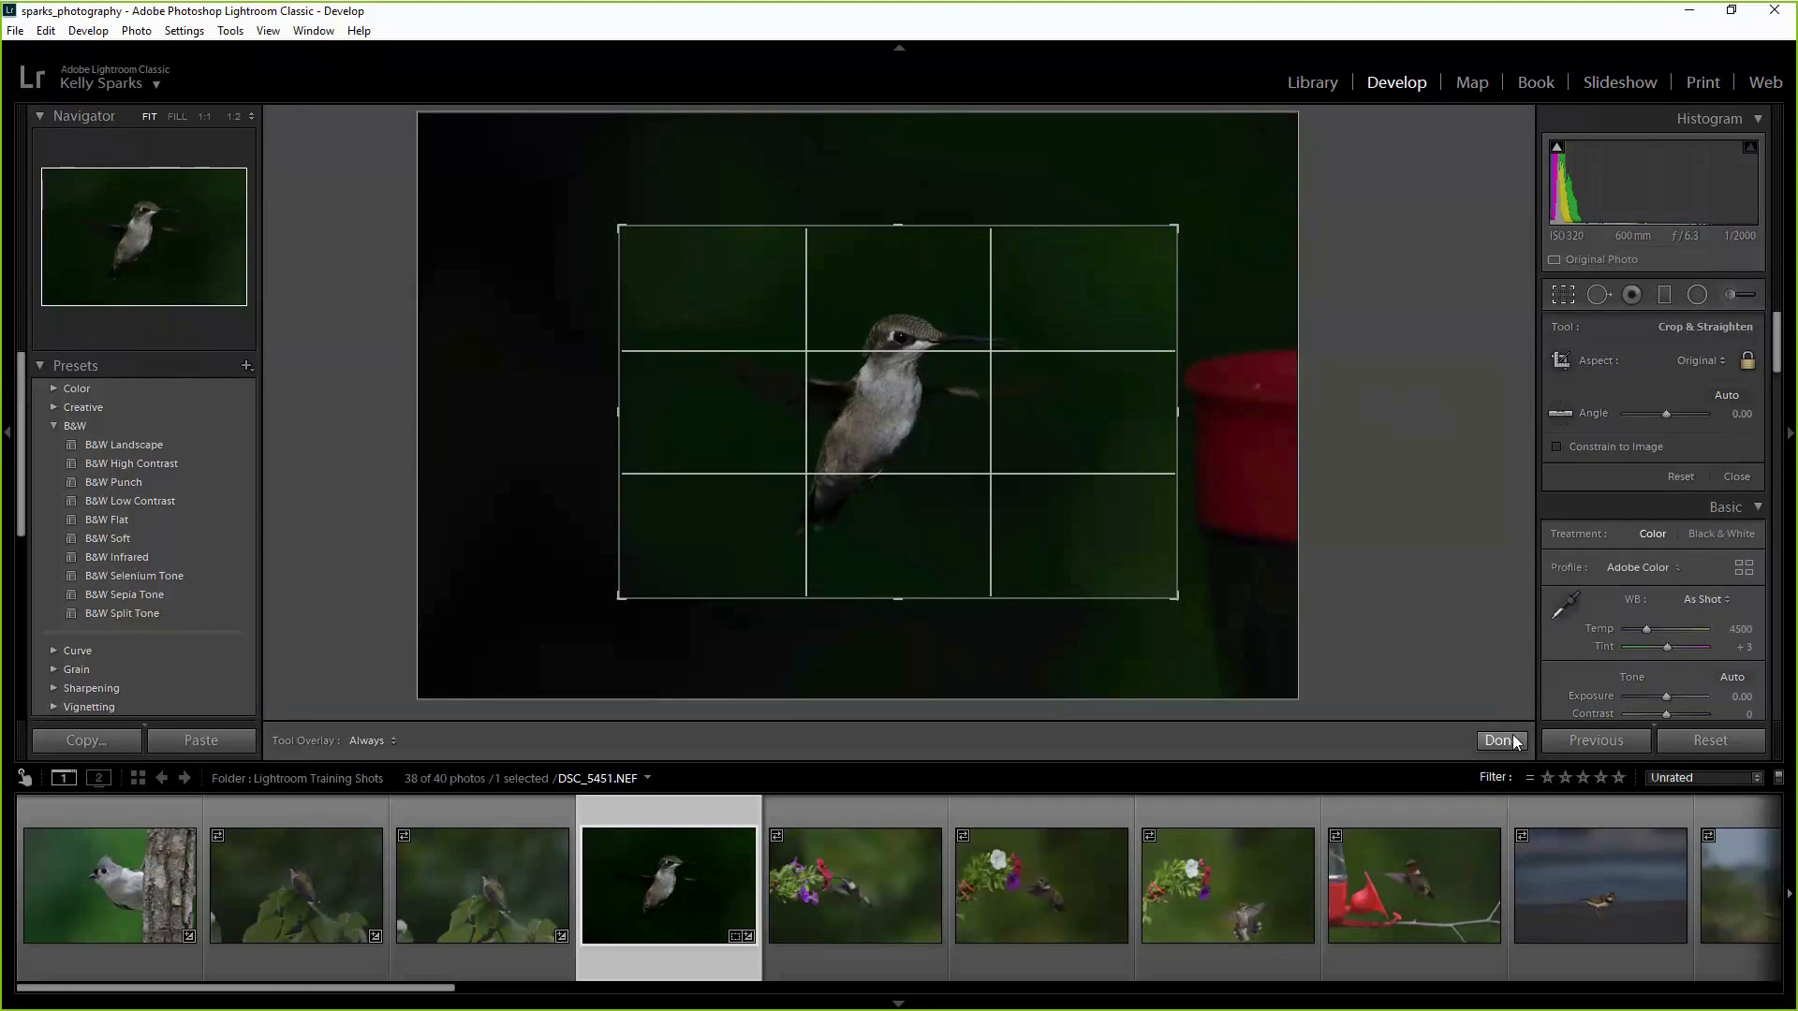
pyautogui.click(1504, 740)
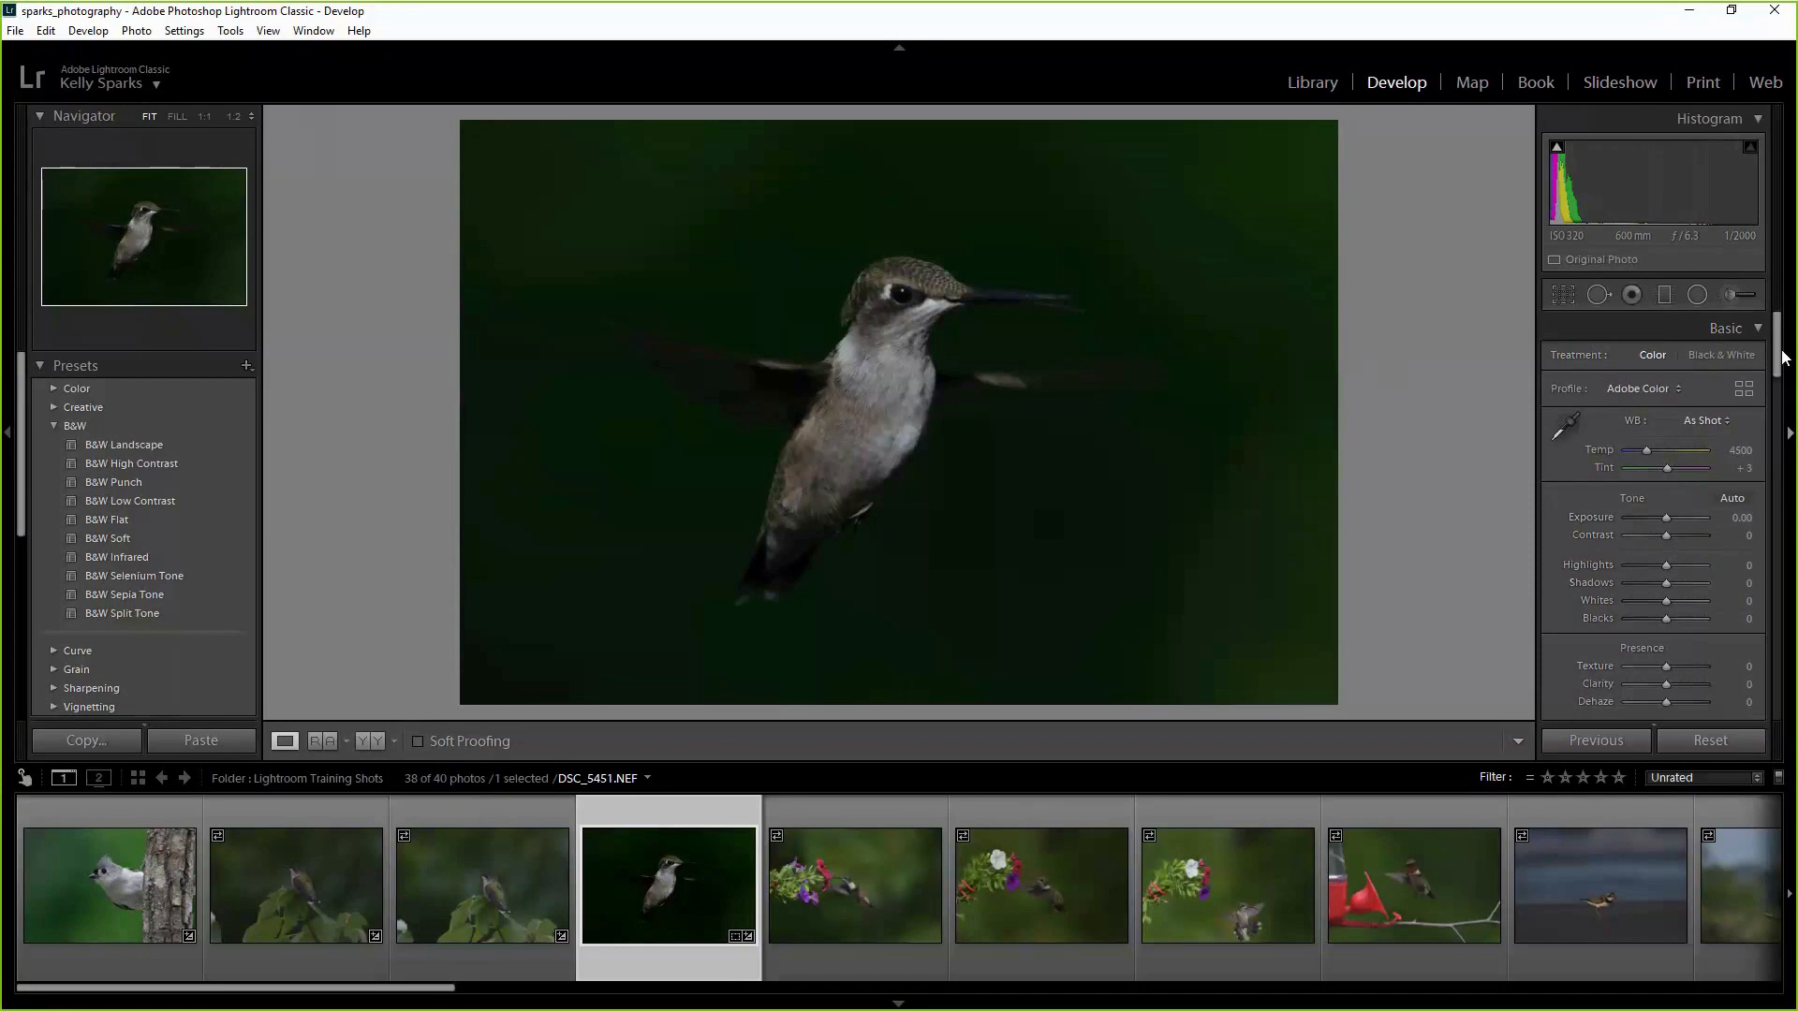
# Brighten the hummingbird photo to an Exposure of +1.43, checking the white breast feathers at 1:1.
pyautogui.moveTo(1779, 352); pyautogui.dragTo(1782, 354)
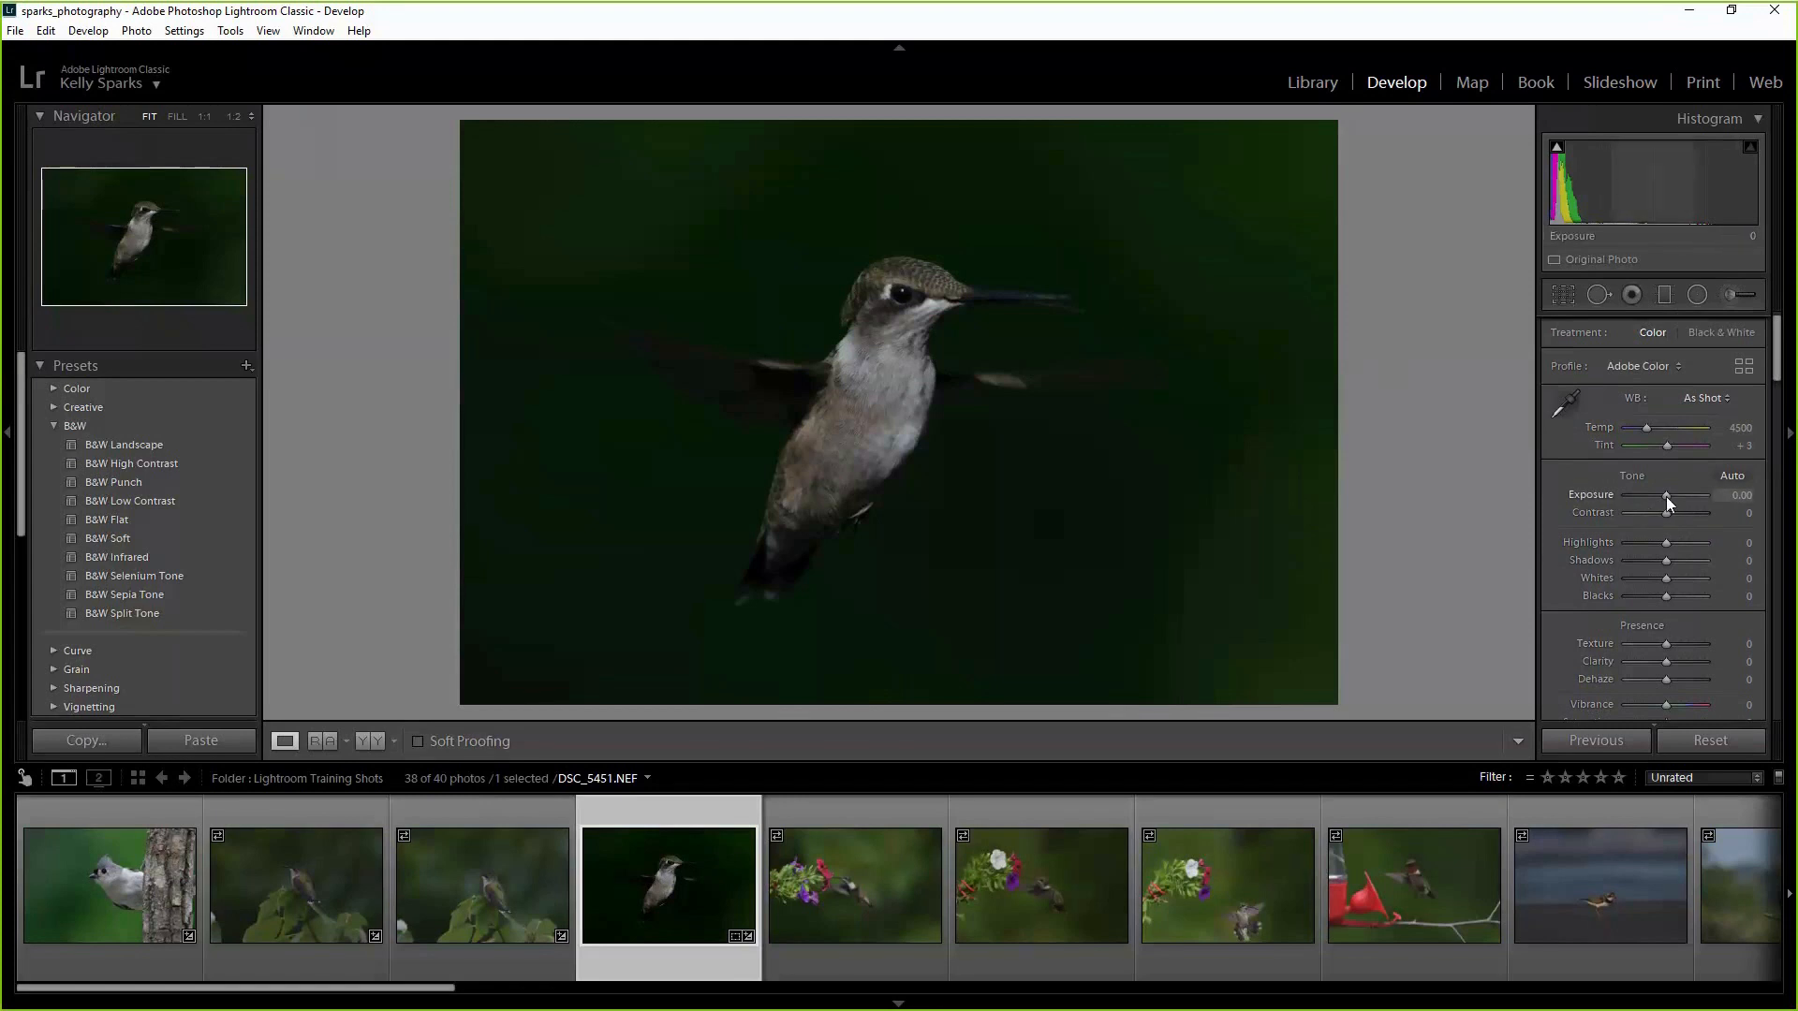
pyautogui.moveTo(1666, 496); pyautogui.dragTo(1668, 496)
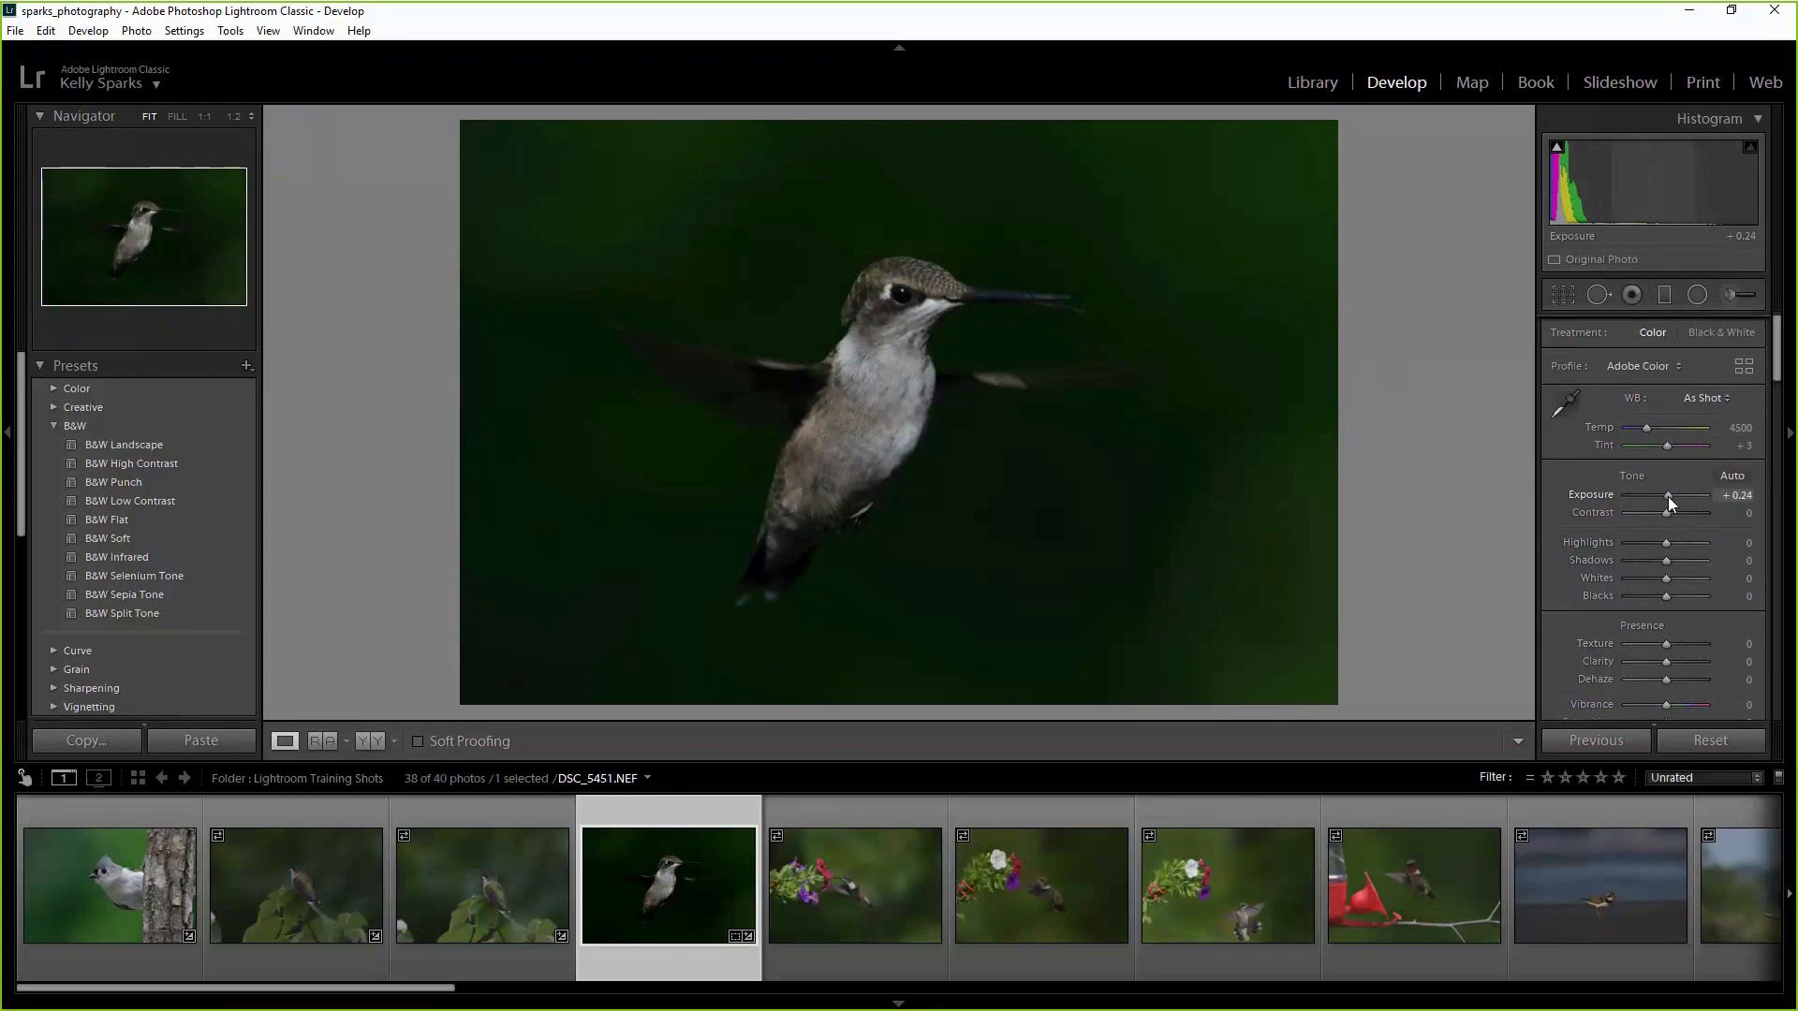
pyautogui.moveTo(1669, 497); pyautogui.dragTo(1680, 497)
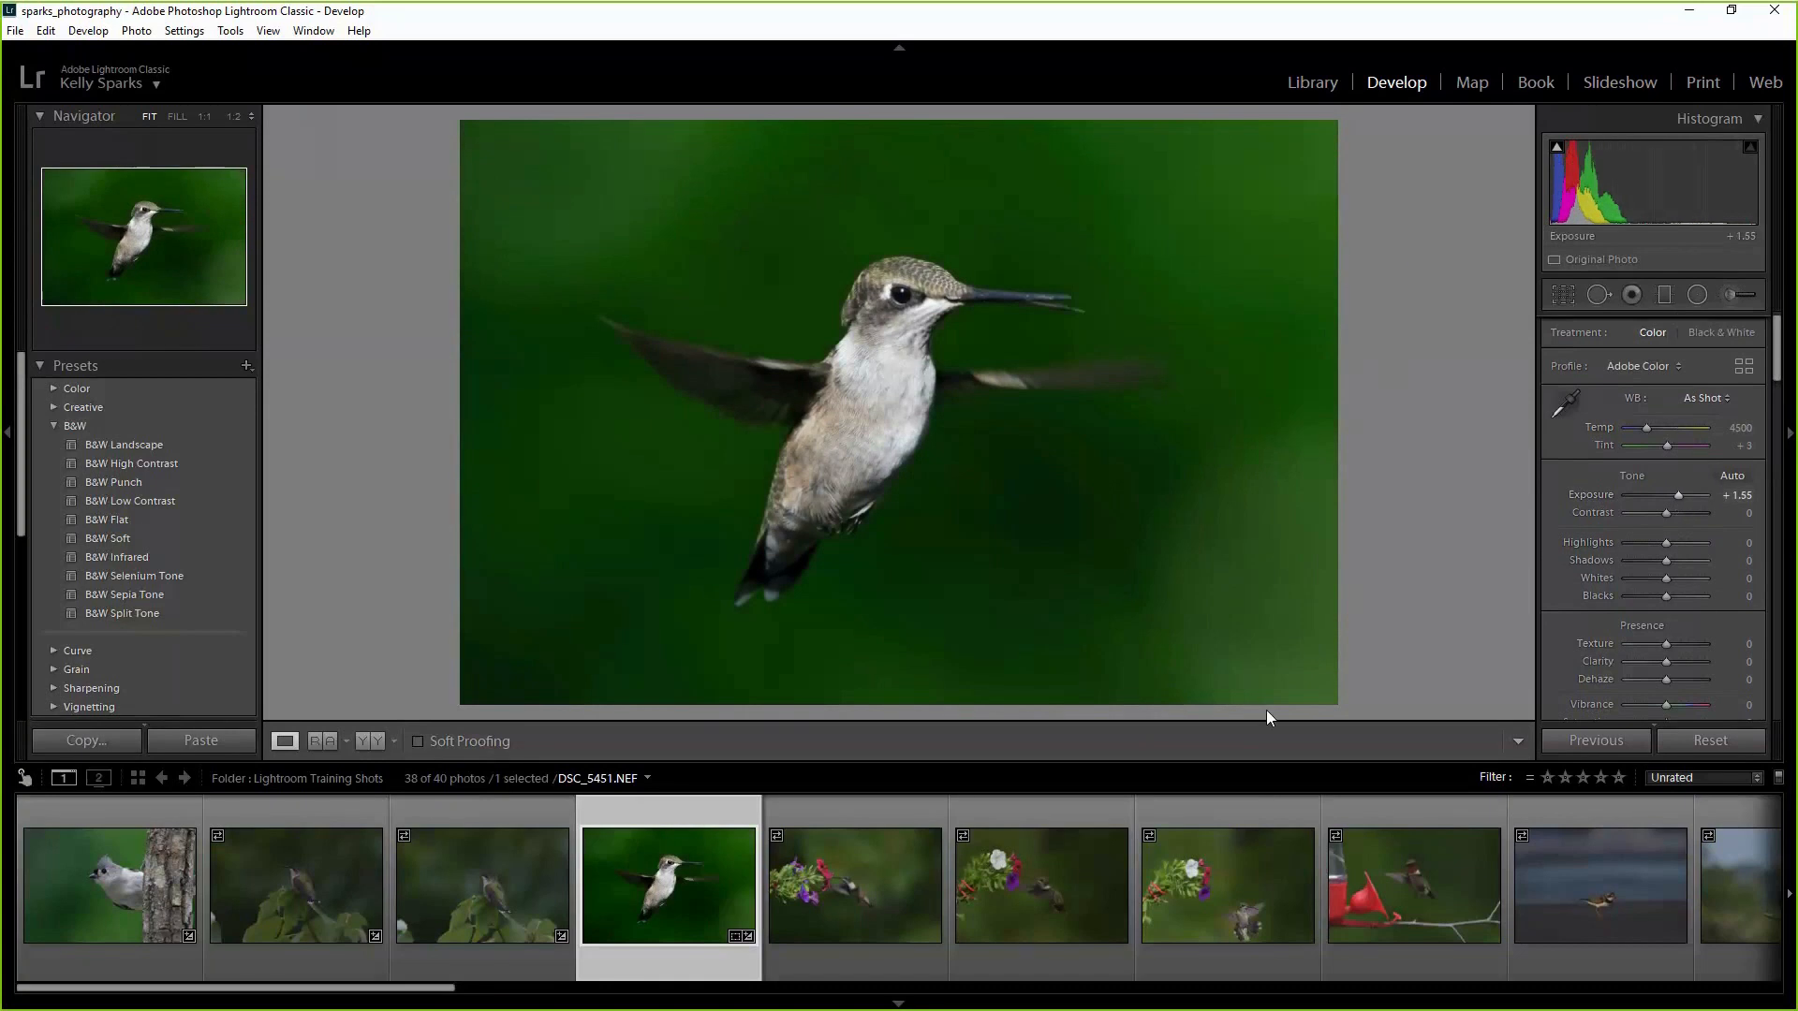
pyautogui.click(890, 363)
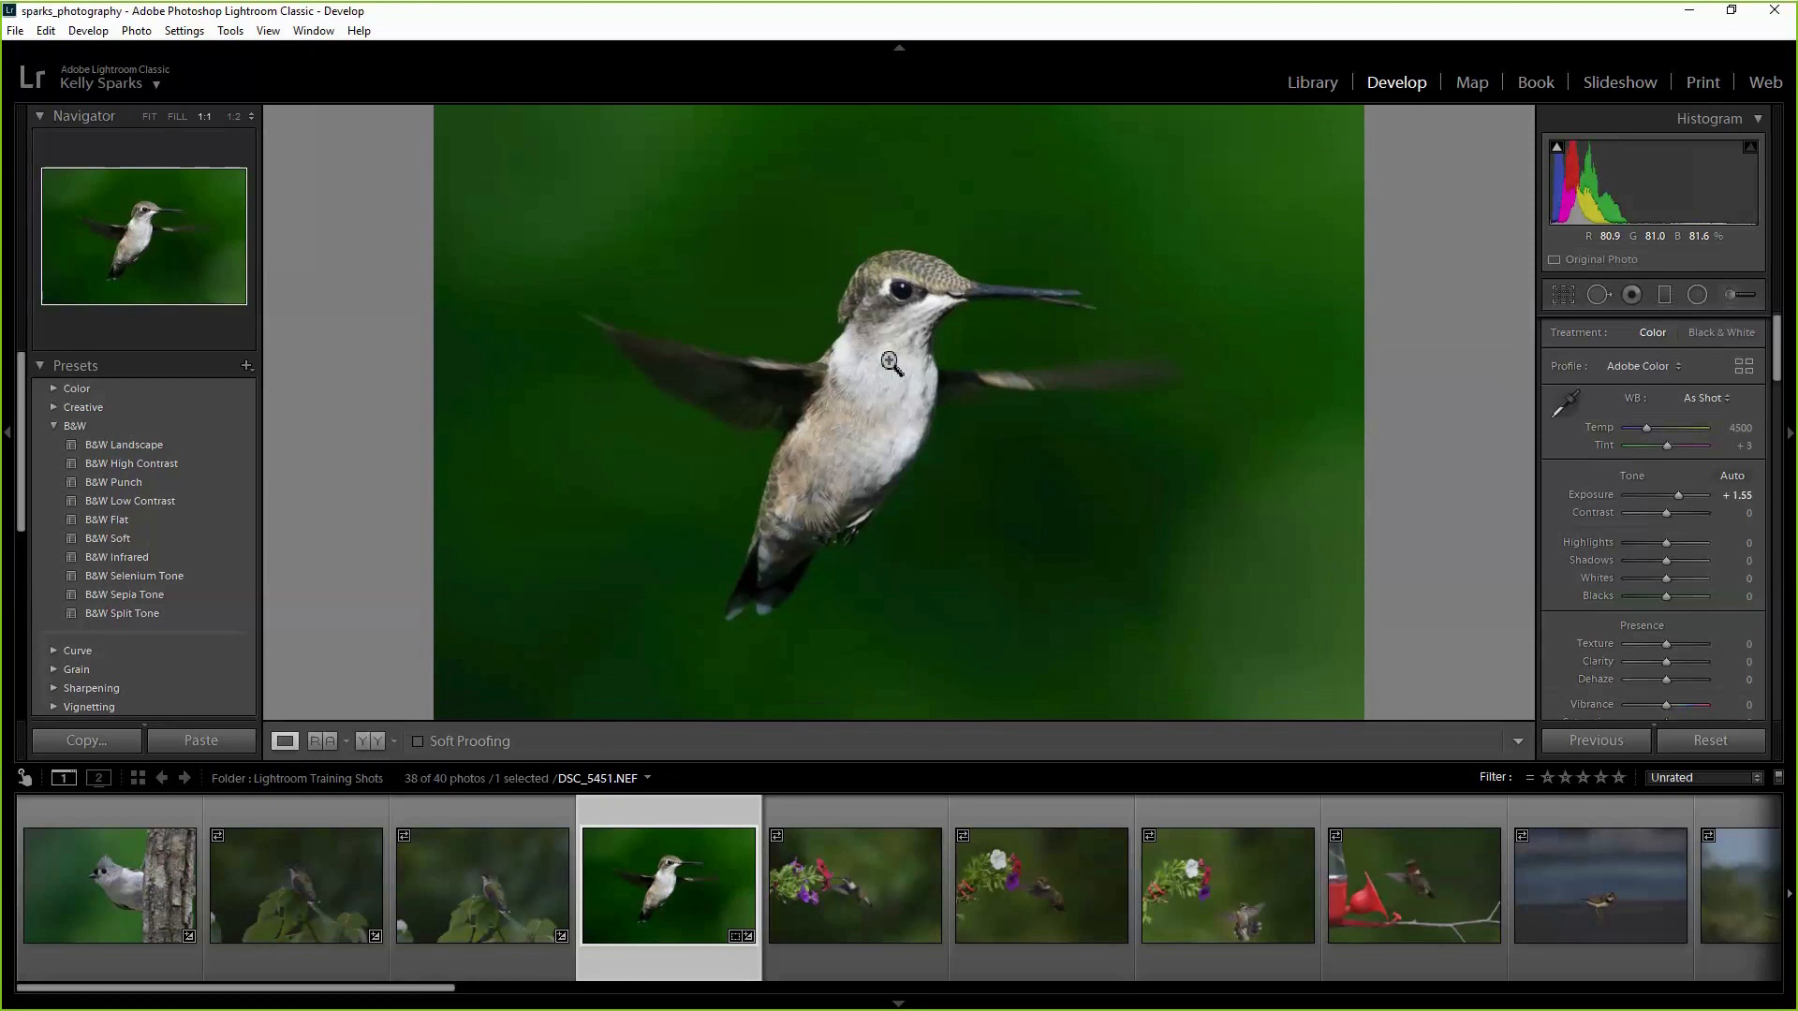
pyautogui.click(890, 362)
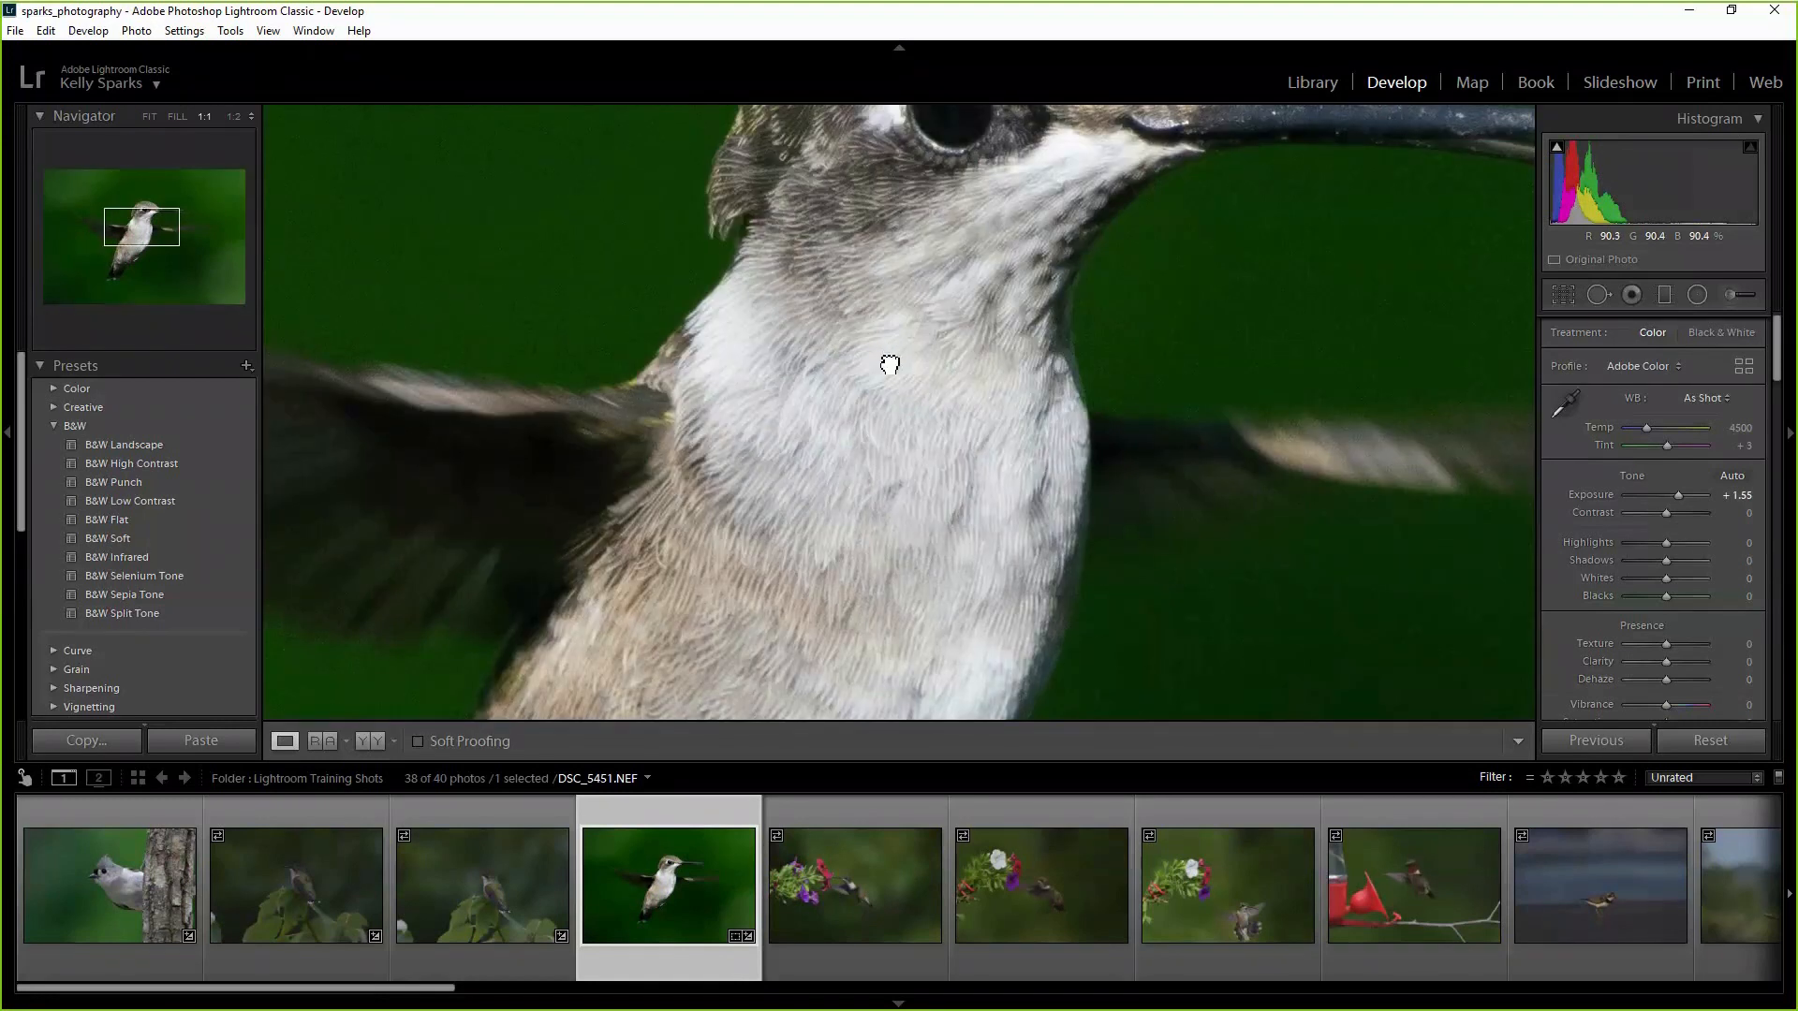
pyautogui.click(890, 363)
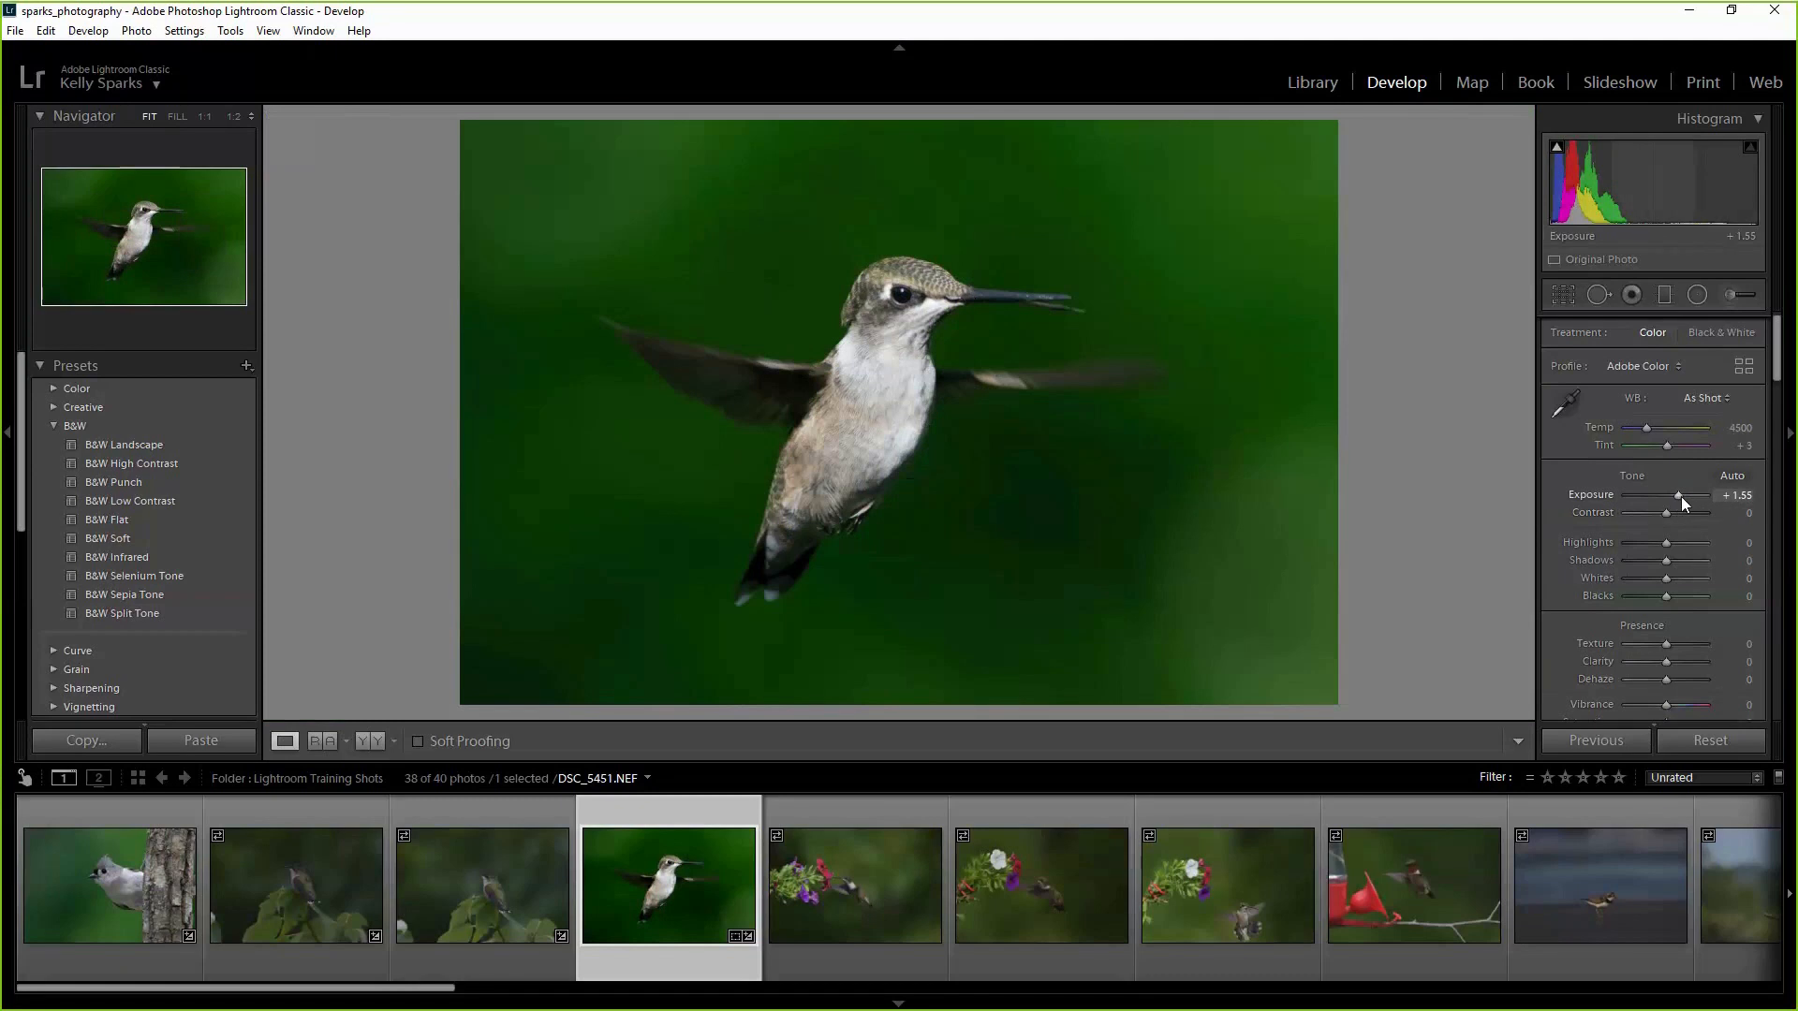
pyautogui.moveTo(1679, 496); pyautogui.dragTo(1677, 496)
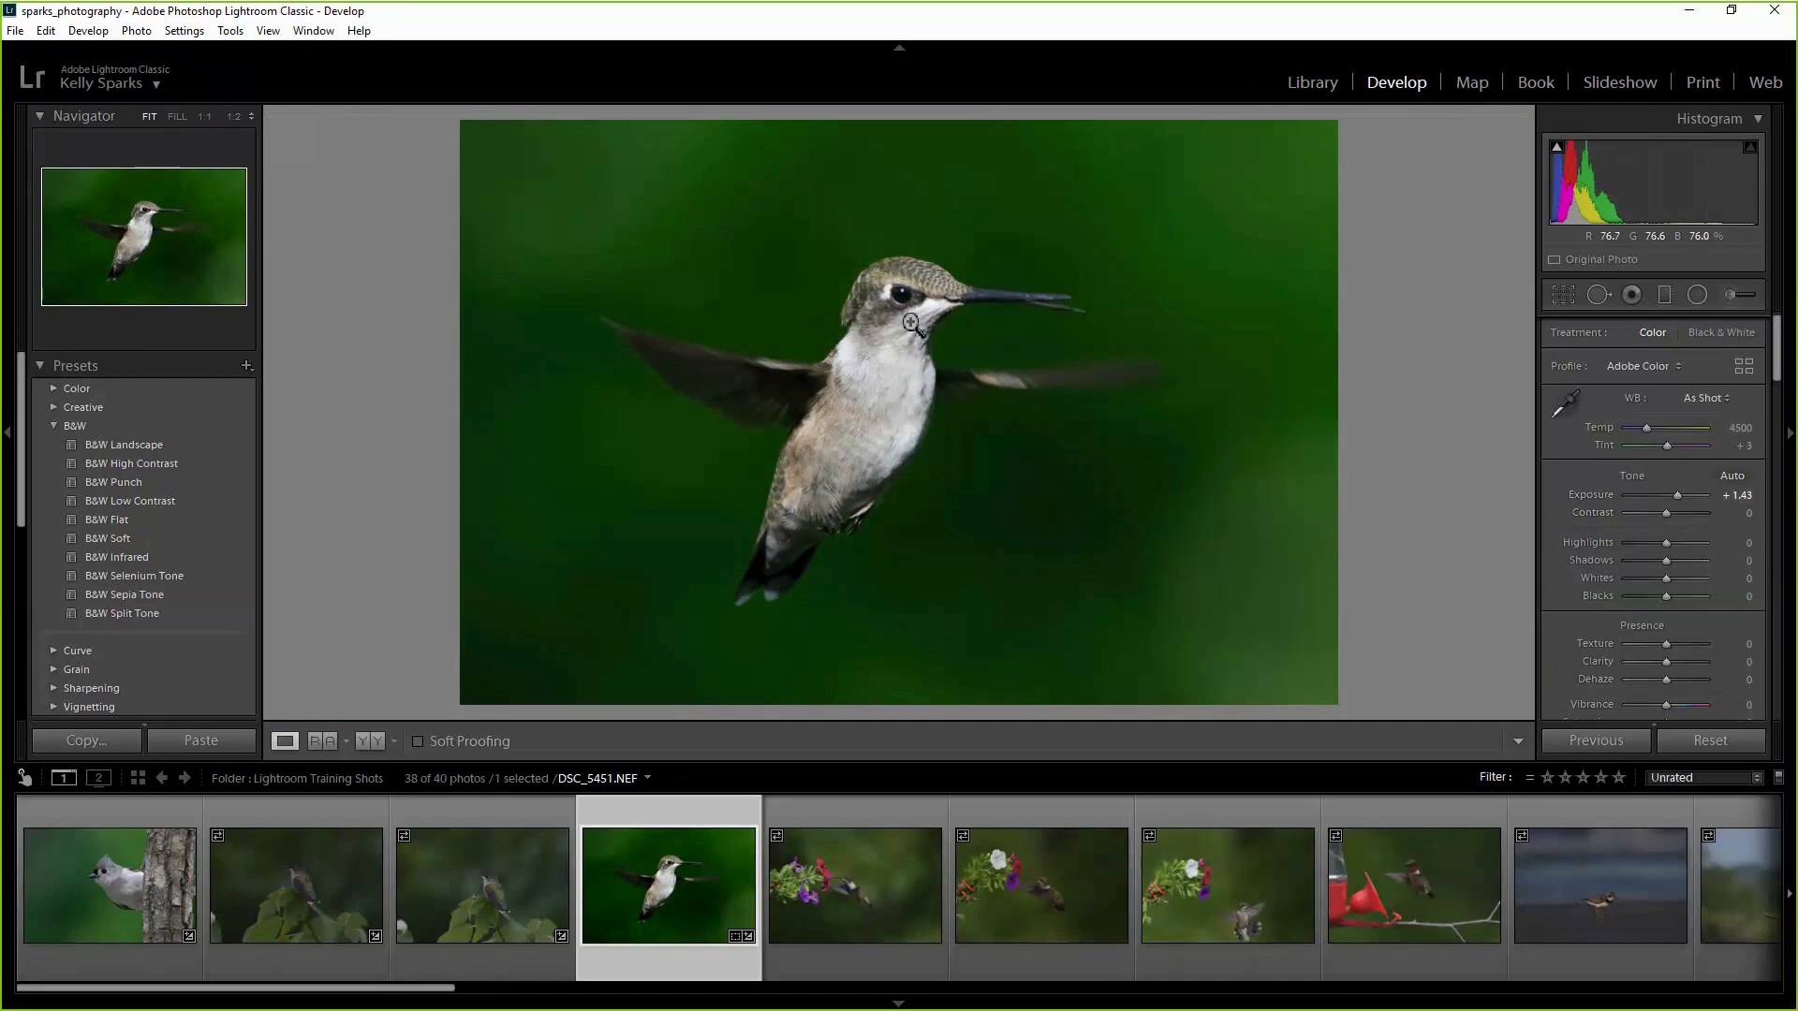
# View the hummingbird's head at 1:2, try the automatic Highlights adjustment, and reset Highlights to 0.
pyautogui.click(235, 116)
pyautogui.moveTo(927, 374); pyautogui.dragTo(910, 419)
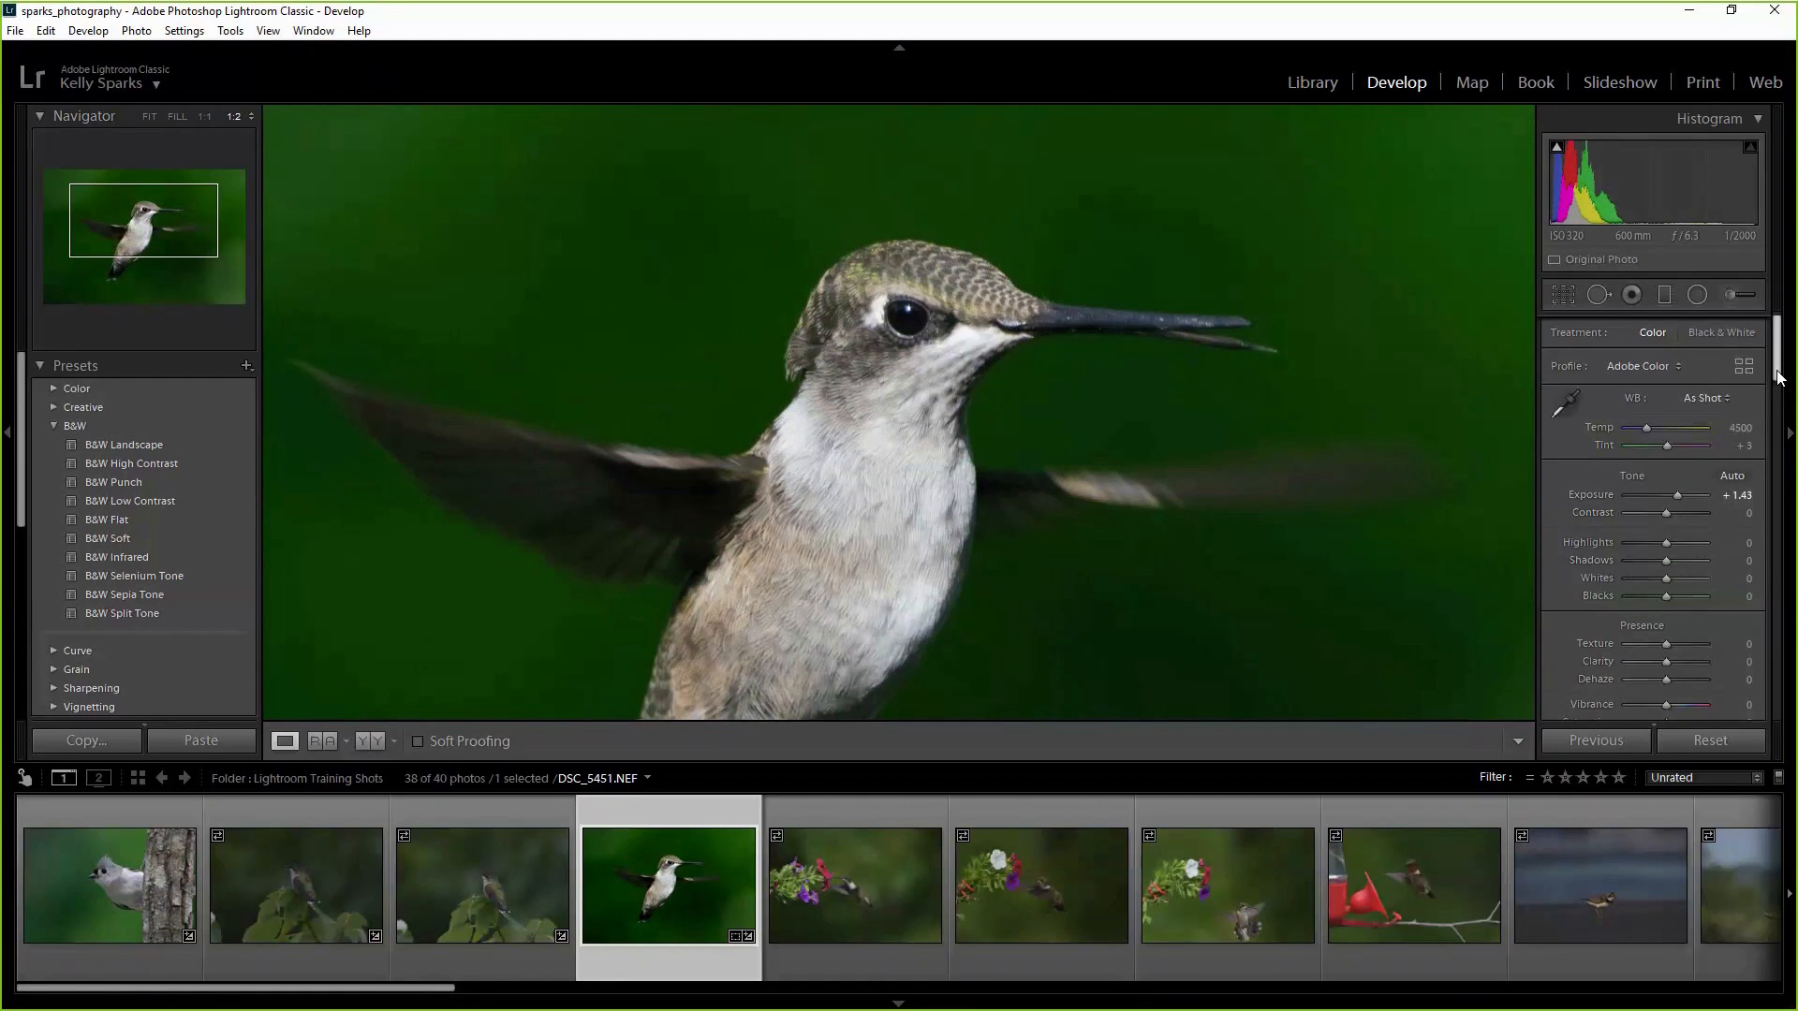
pyautogui.moveTo(1779, 377); pyautogui.dragTo(1781, 393)
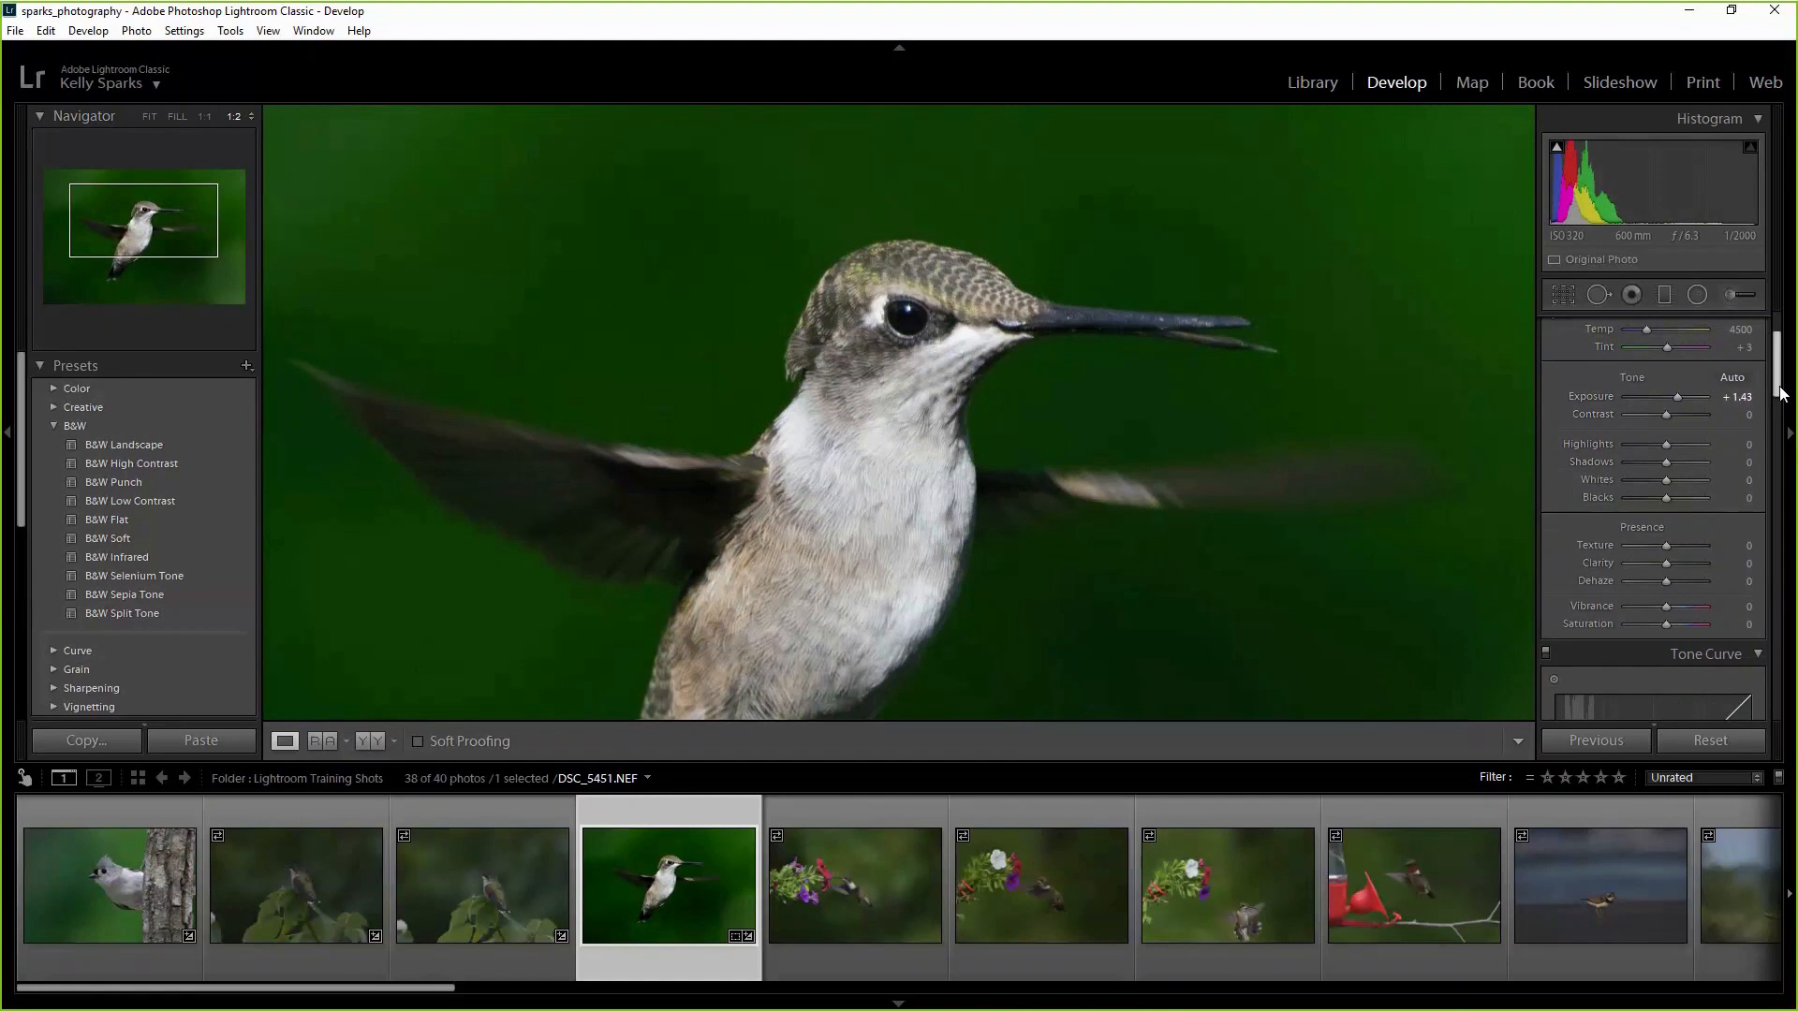
pyautogui.keyDown('shift'); pyautogui.doubleClick(1666, 445); pyautogui.keyUp('shift')
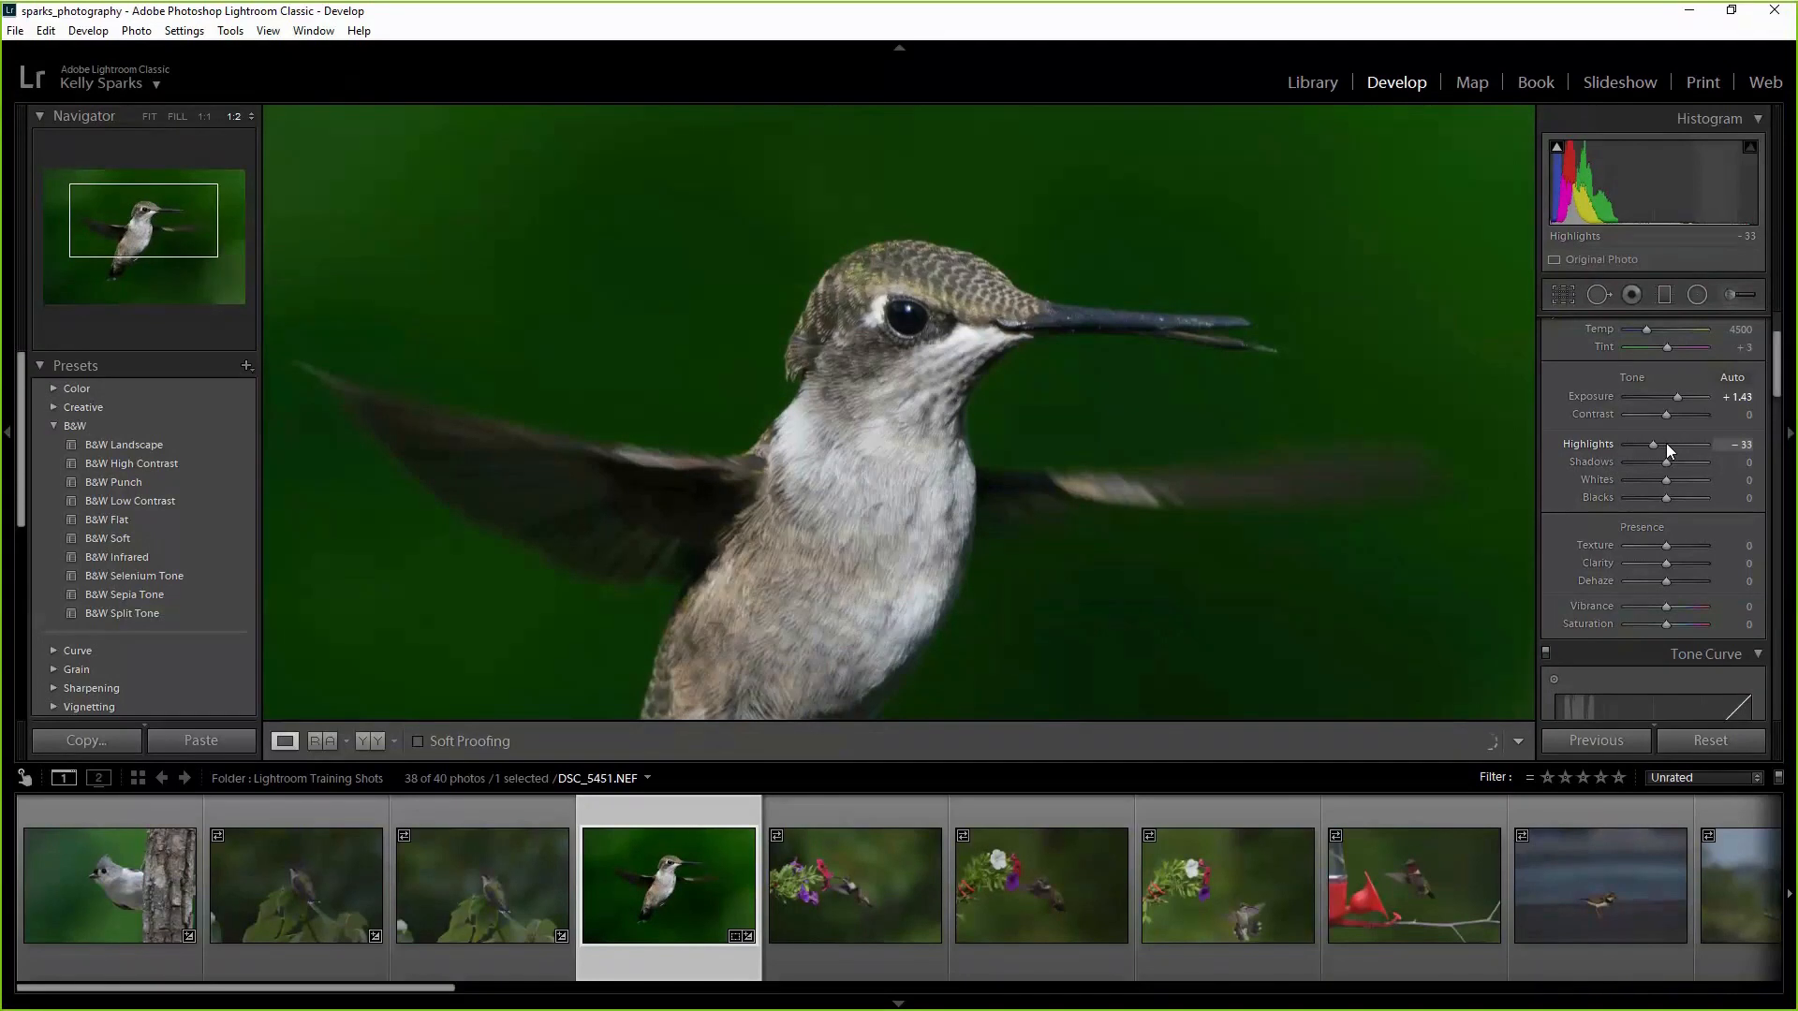
pyautogui.doubleClick(1666, 442)
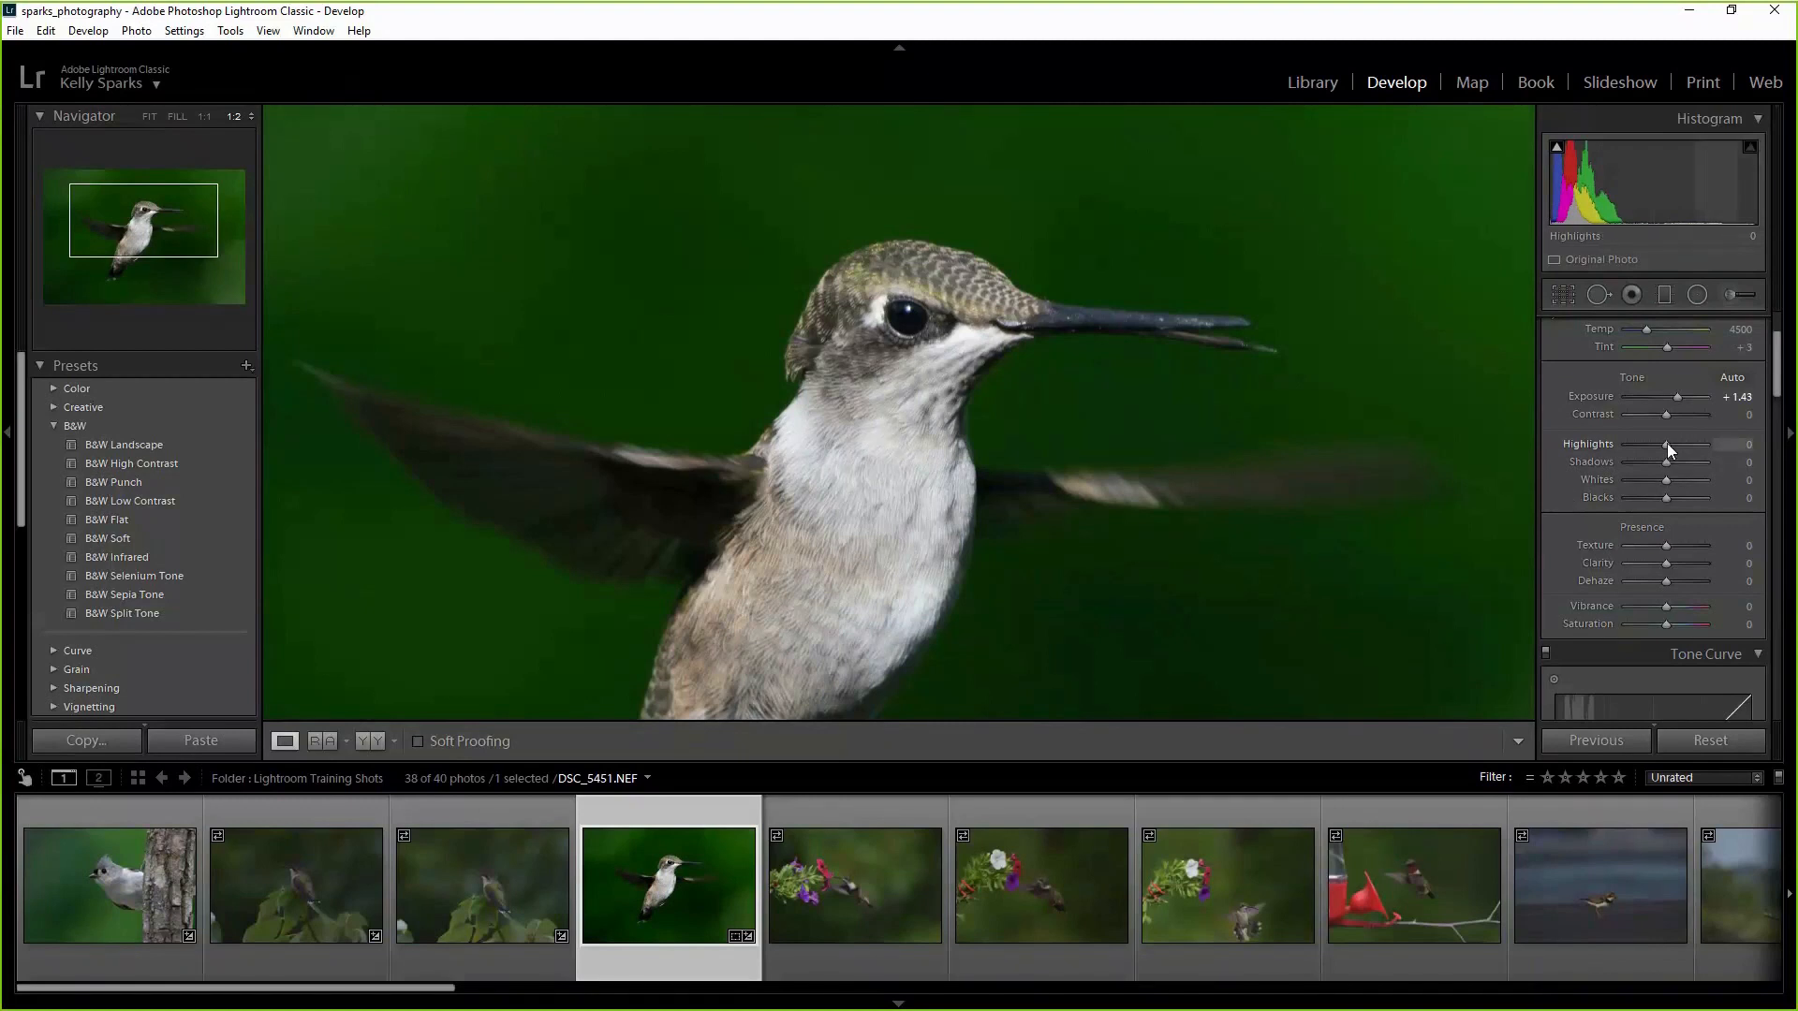
# Lower the hummingbird photo's Highlights to -60, comparing before and after side by side.
pyautogui.moveTo(1667, 444); pyautogui.dragTo(1654, 444)
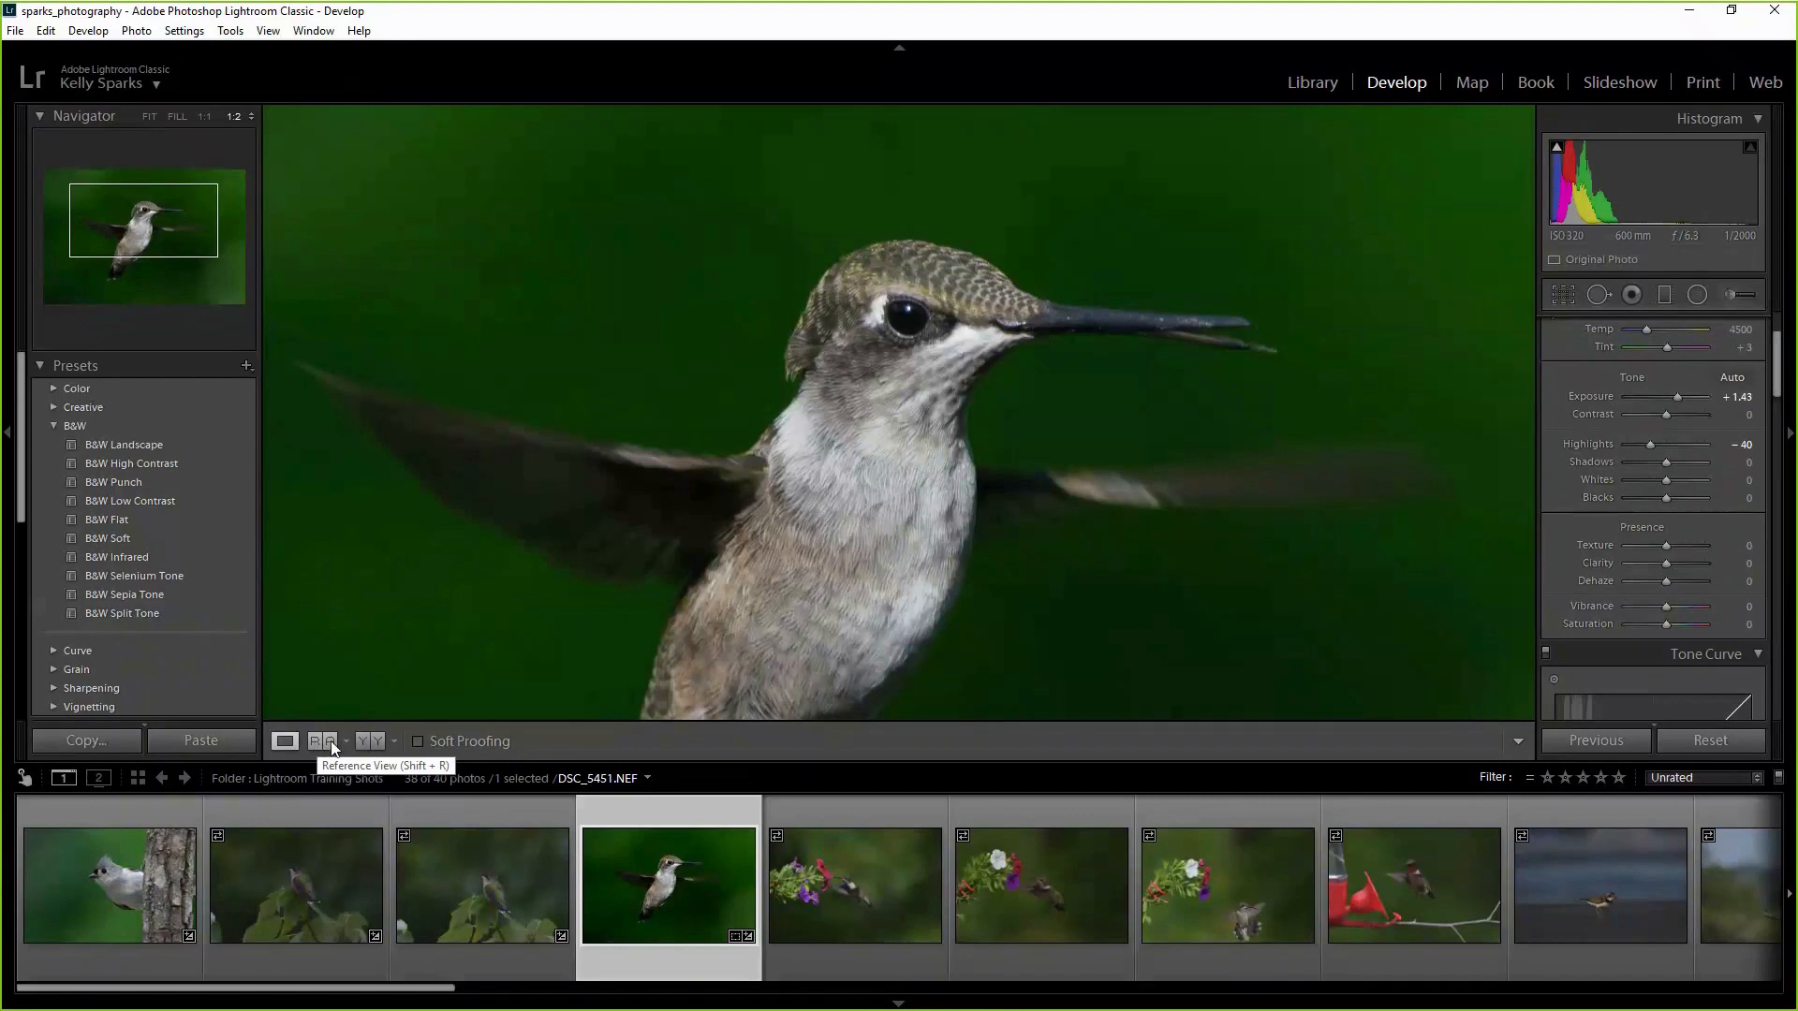
pyautogui.click(369, 739)
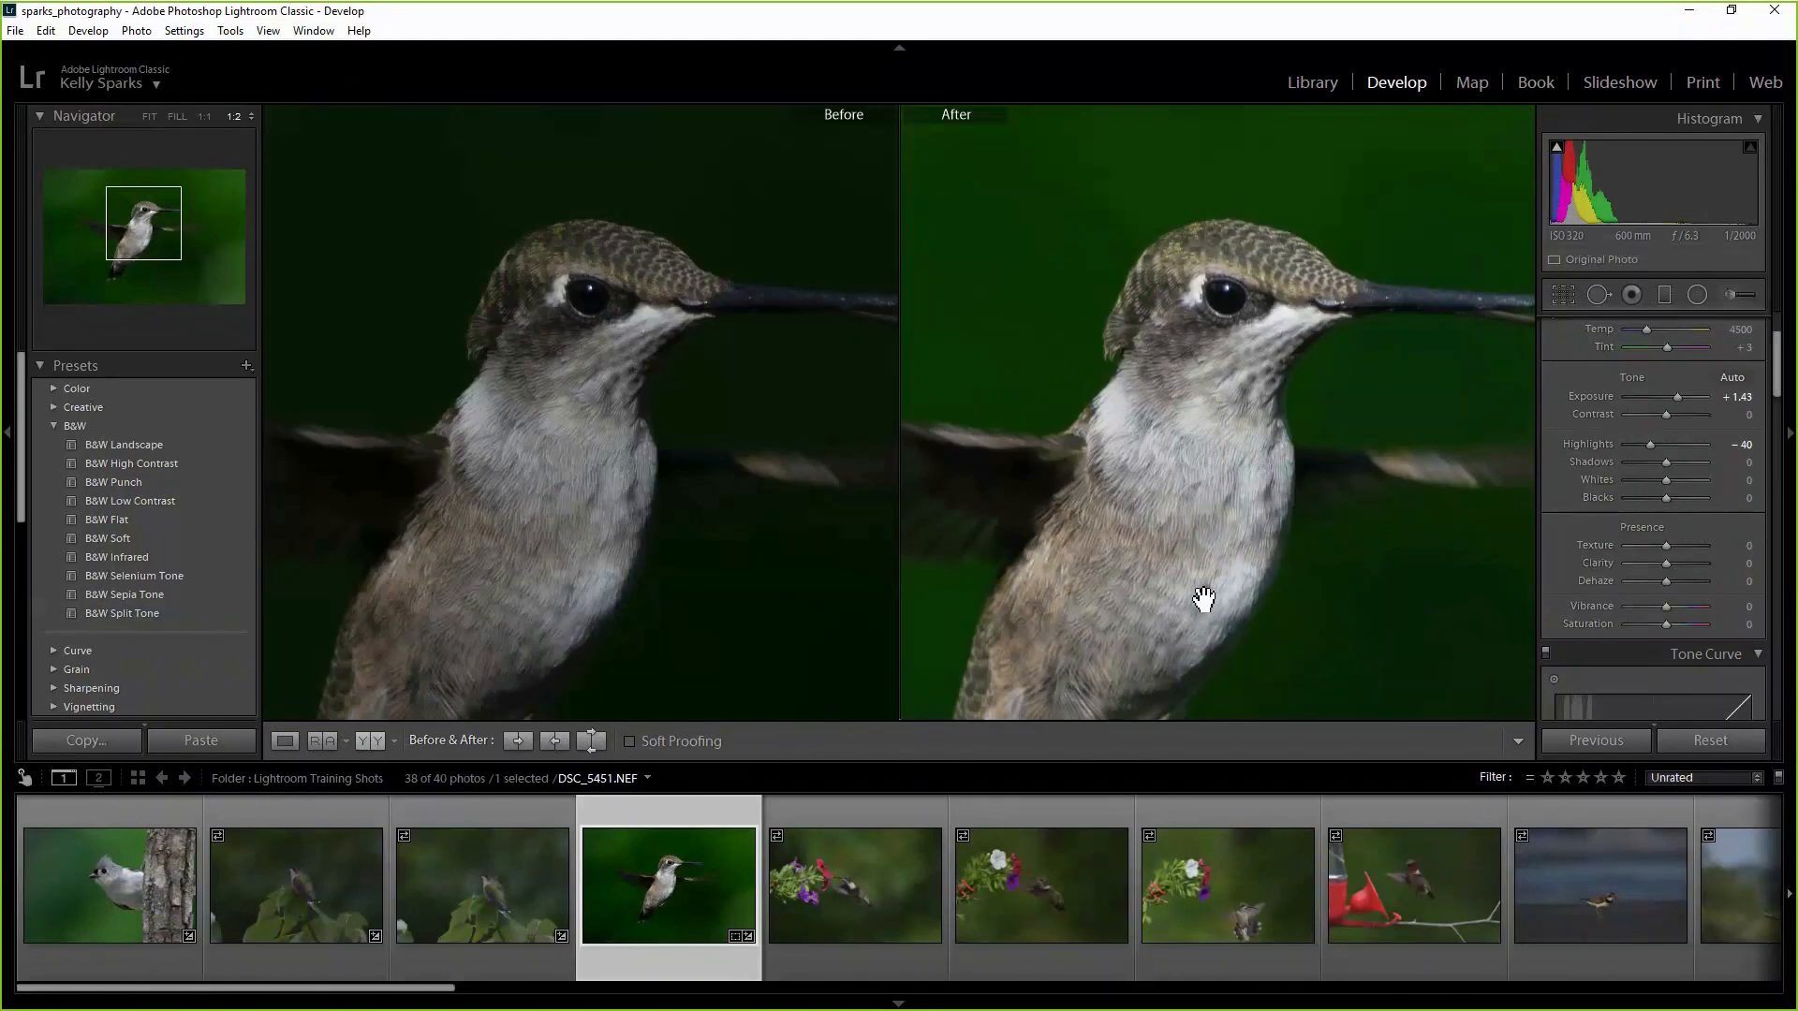
pyautogui.moveTo(1248, 416); pyautogui.dragTo(1244, 401)
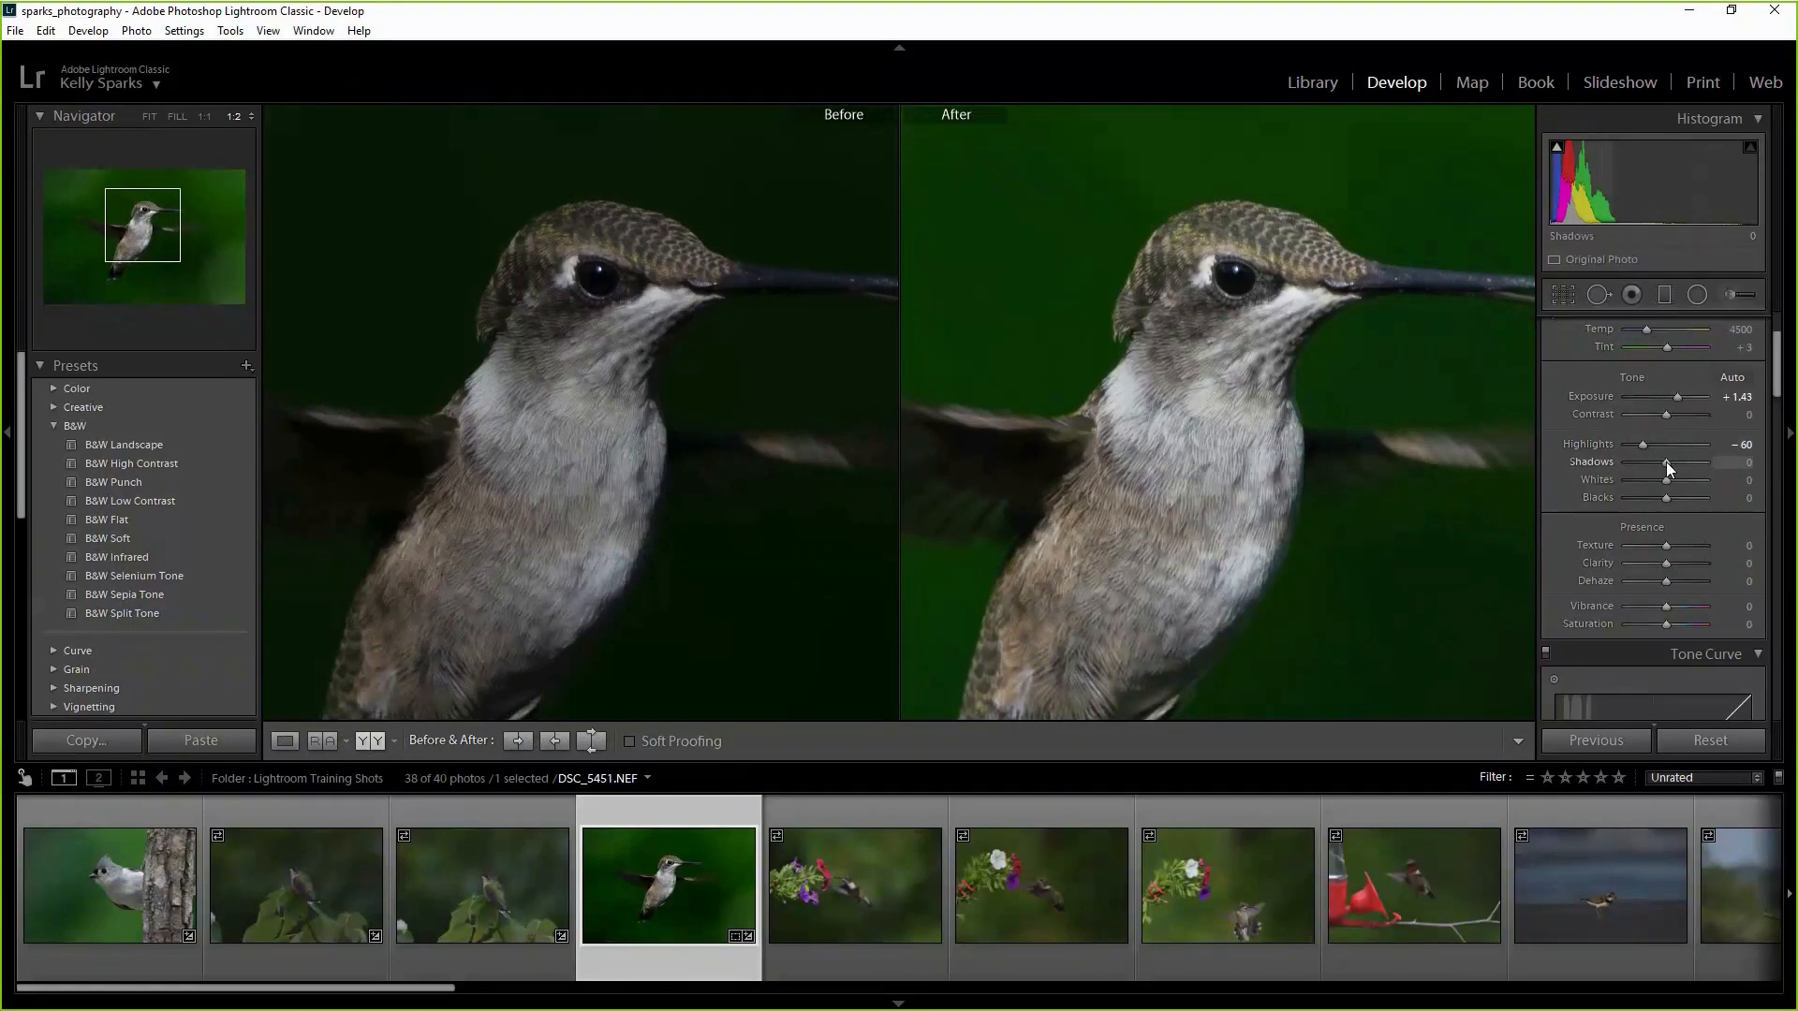
# Set the hummingbird photo's Shadows to +21, comparing the head and breast feathers in the before and after views.
pyautogui.moveTo(1667, 462)
pyautogui.mouseDown()
pyautogui.moveTo(1705, 463)
pyautogui.moveTo(1678, 469)
pyautogui.mouseUp()
pyautogui.moveTo(1260, 340); pyautogui.dragTo(1207, 331)
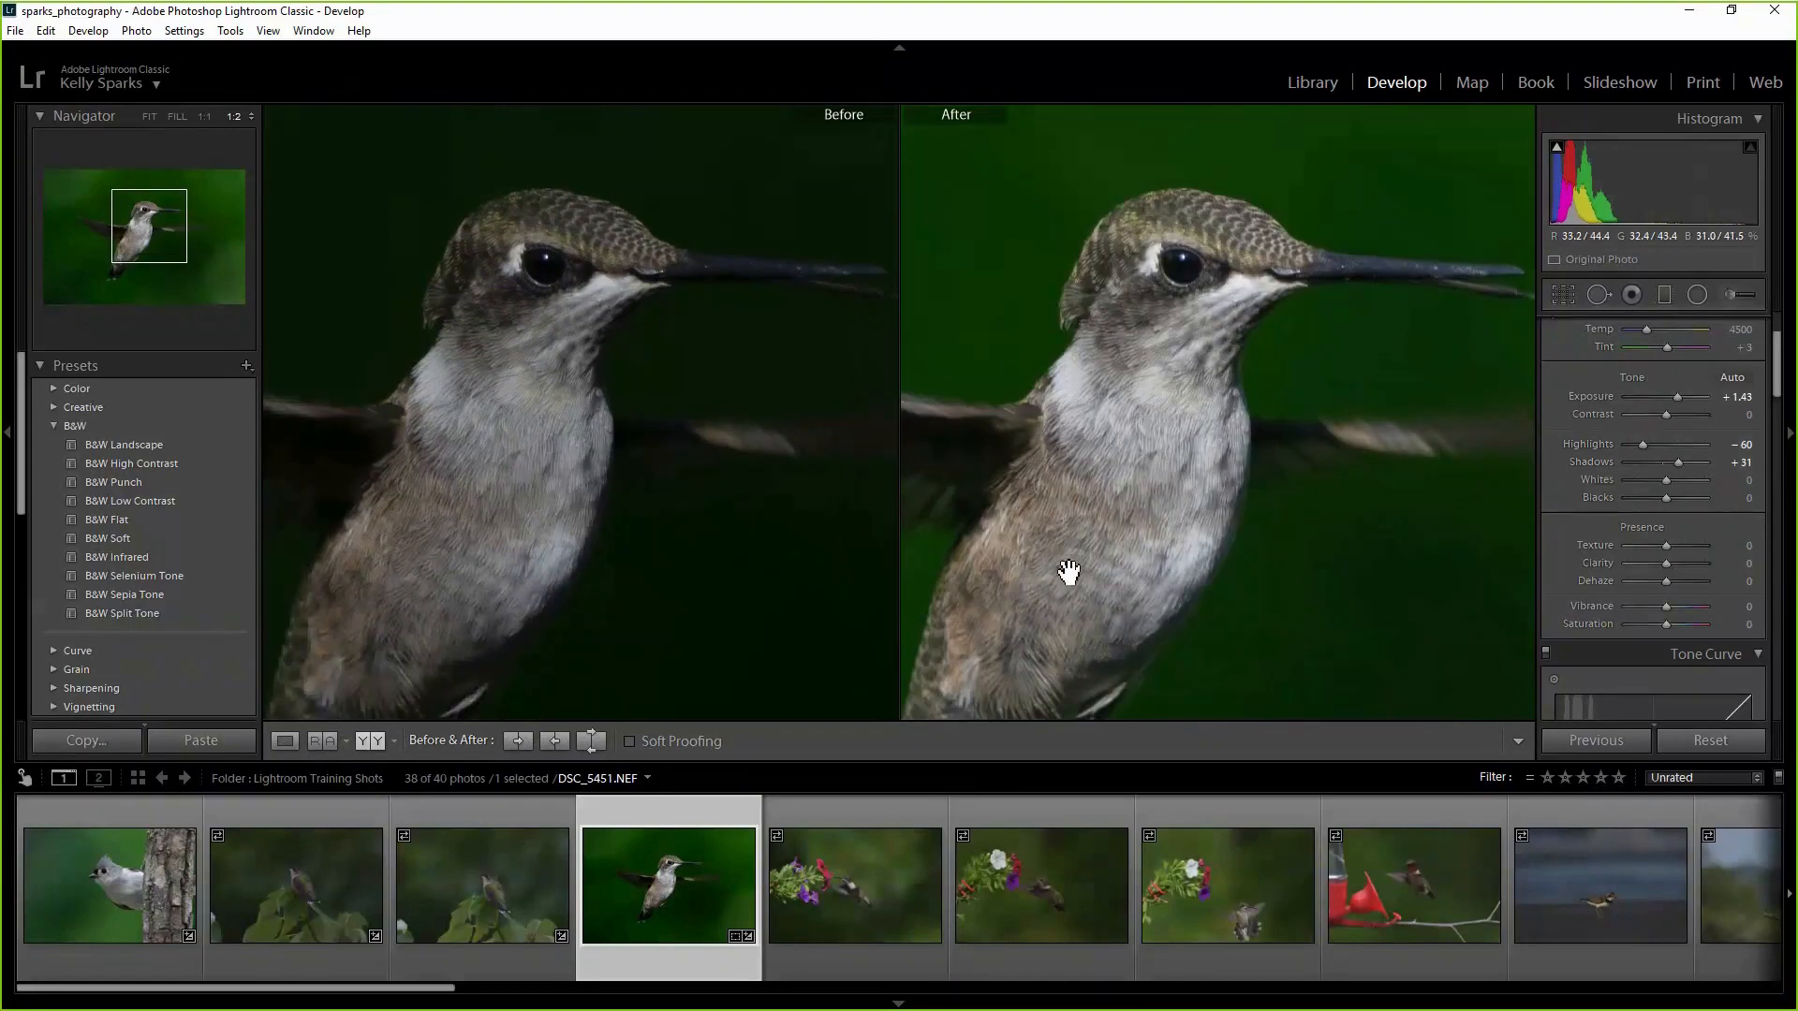
pyautogui.moveTo(1070, 571)
pyautogui.mouseDown()
pyautogui.moveTo(1152, 430)
pyautogui.moveTo(1060, 559)
pyautogui.mouseUp()
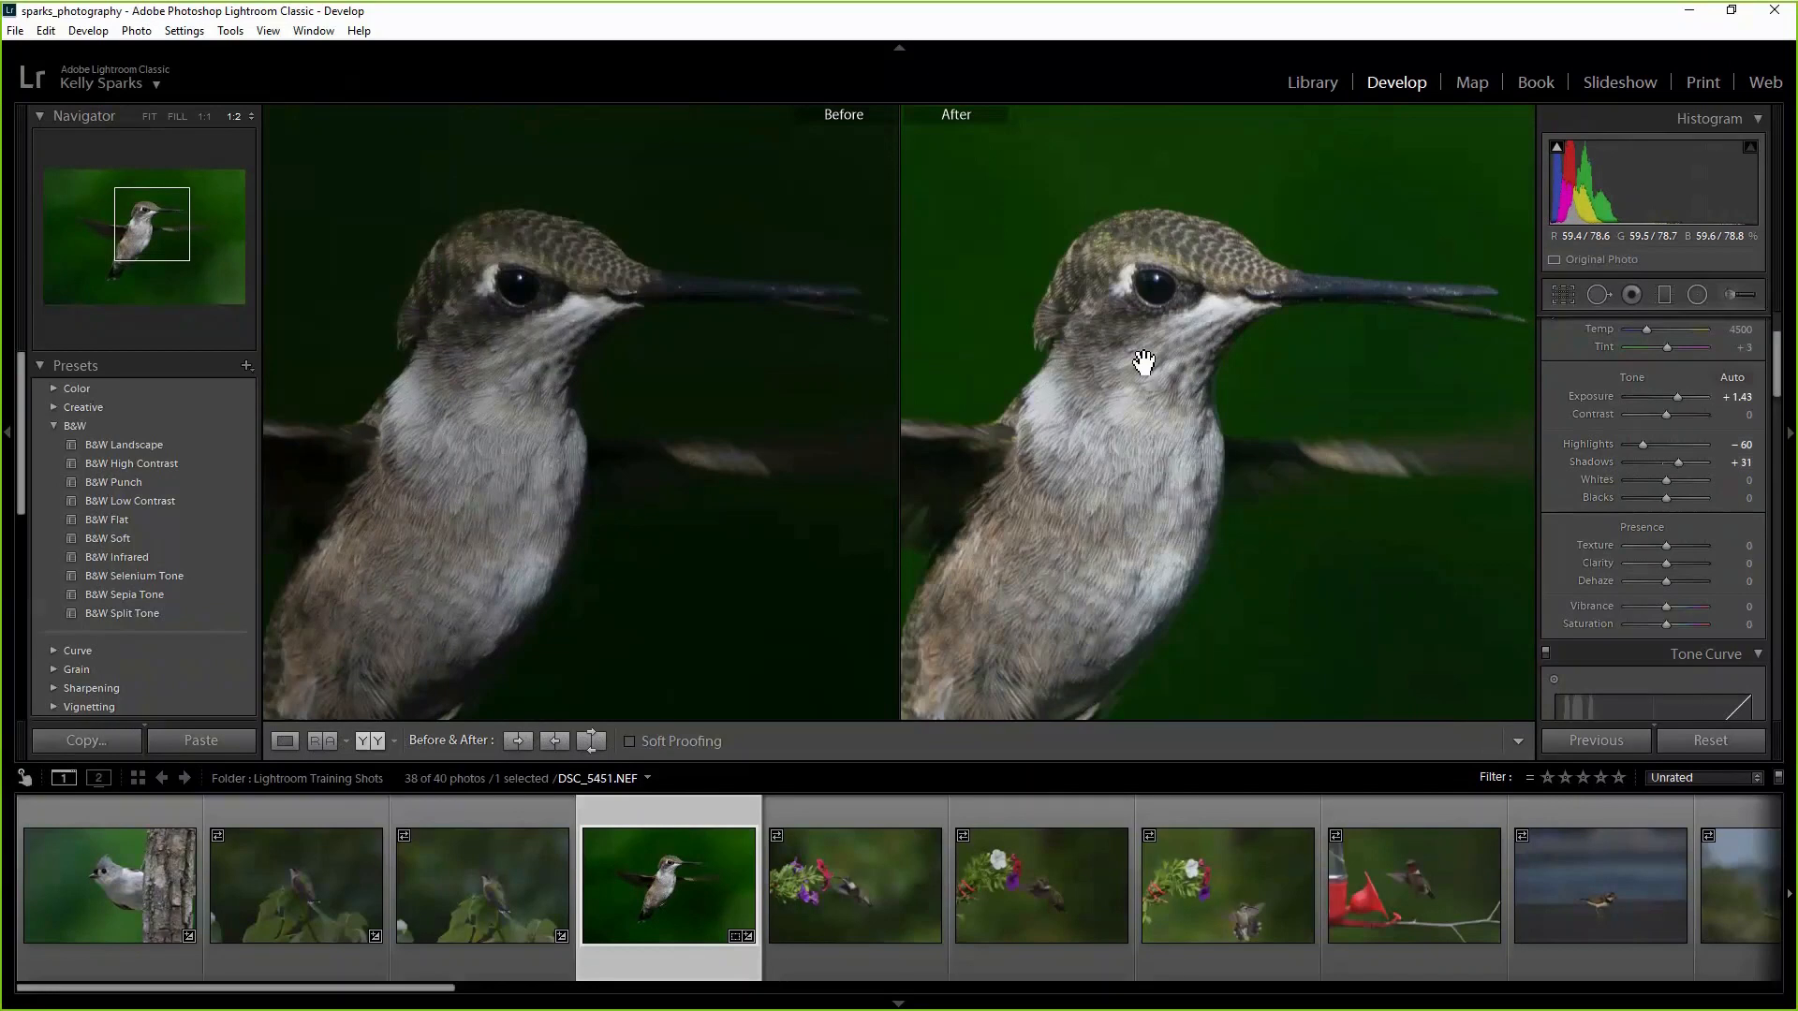
pyautogui.moveTo(1149, 338); pyautogui.dragTo(1176, 315)
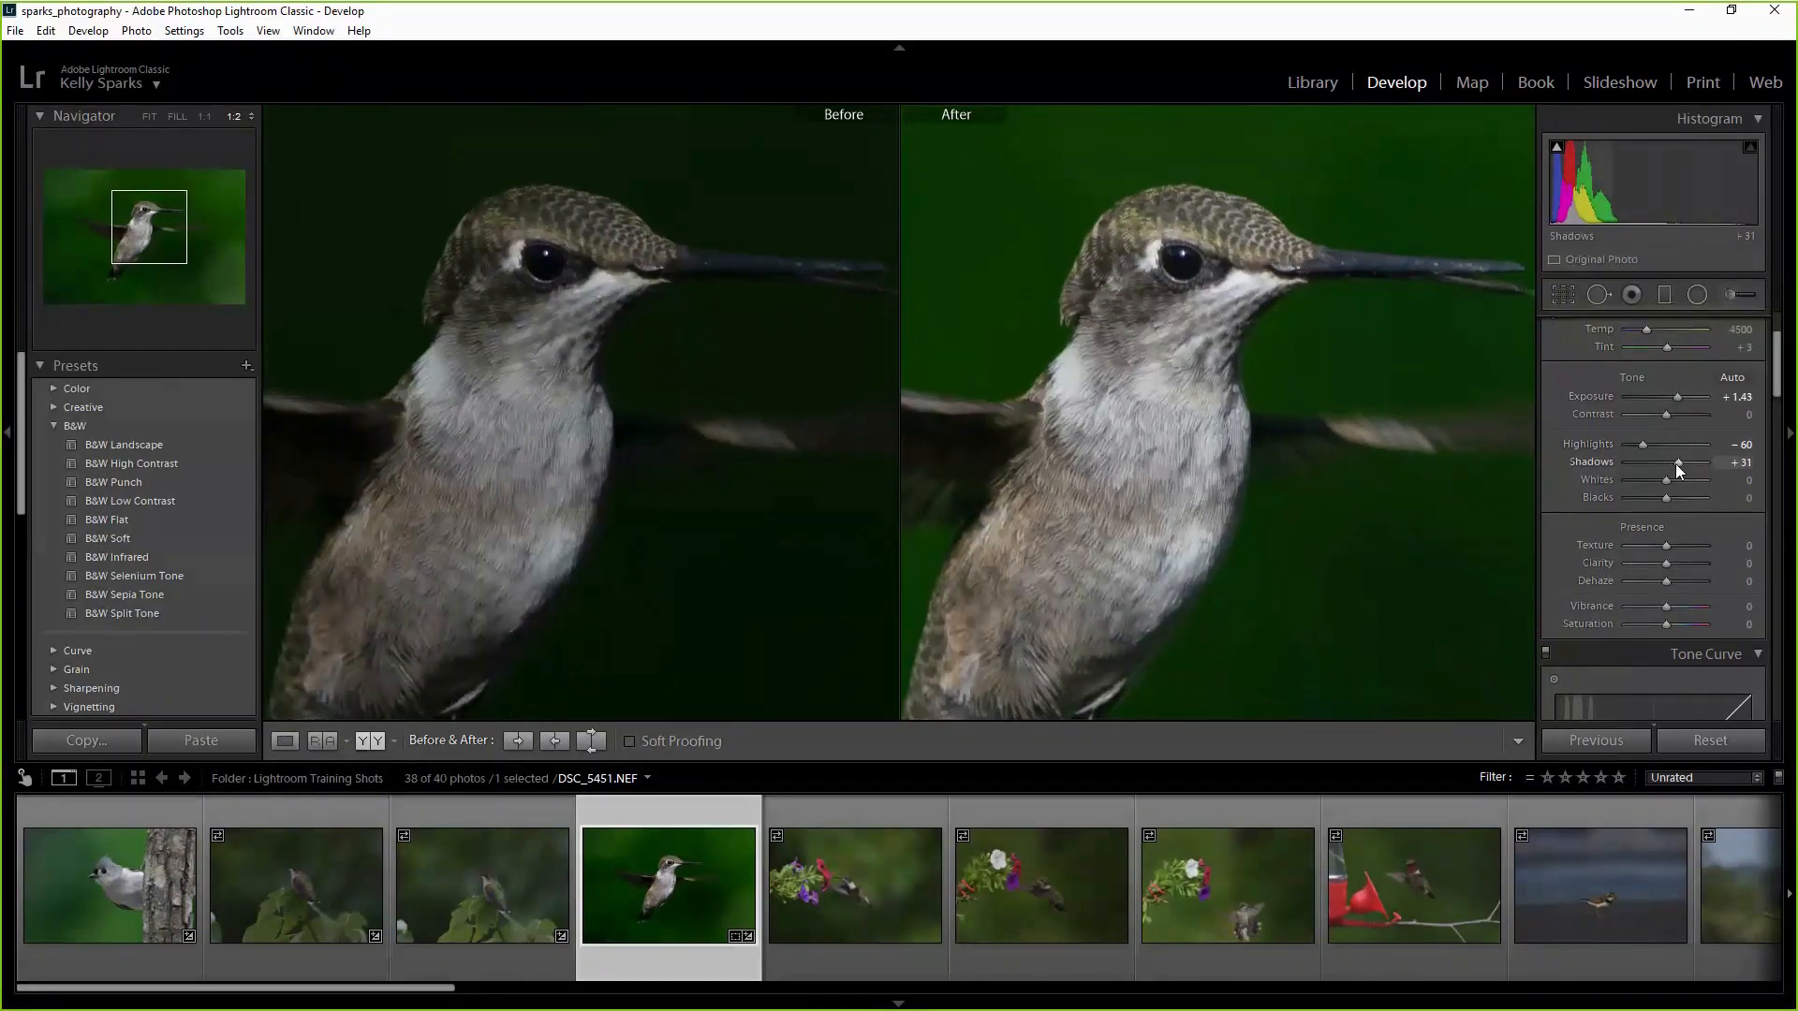
pyautogui.moveTo(1676, 471)
pyautogui.mouseDown()
pyautogui.moveTo(1744, 473)
pyautogui.moveTo(1665, 470)
pyautogui.mouseUp()
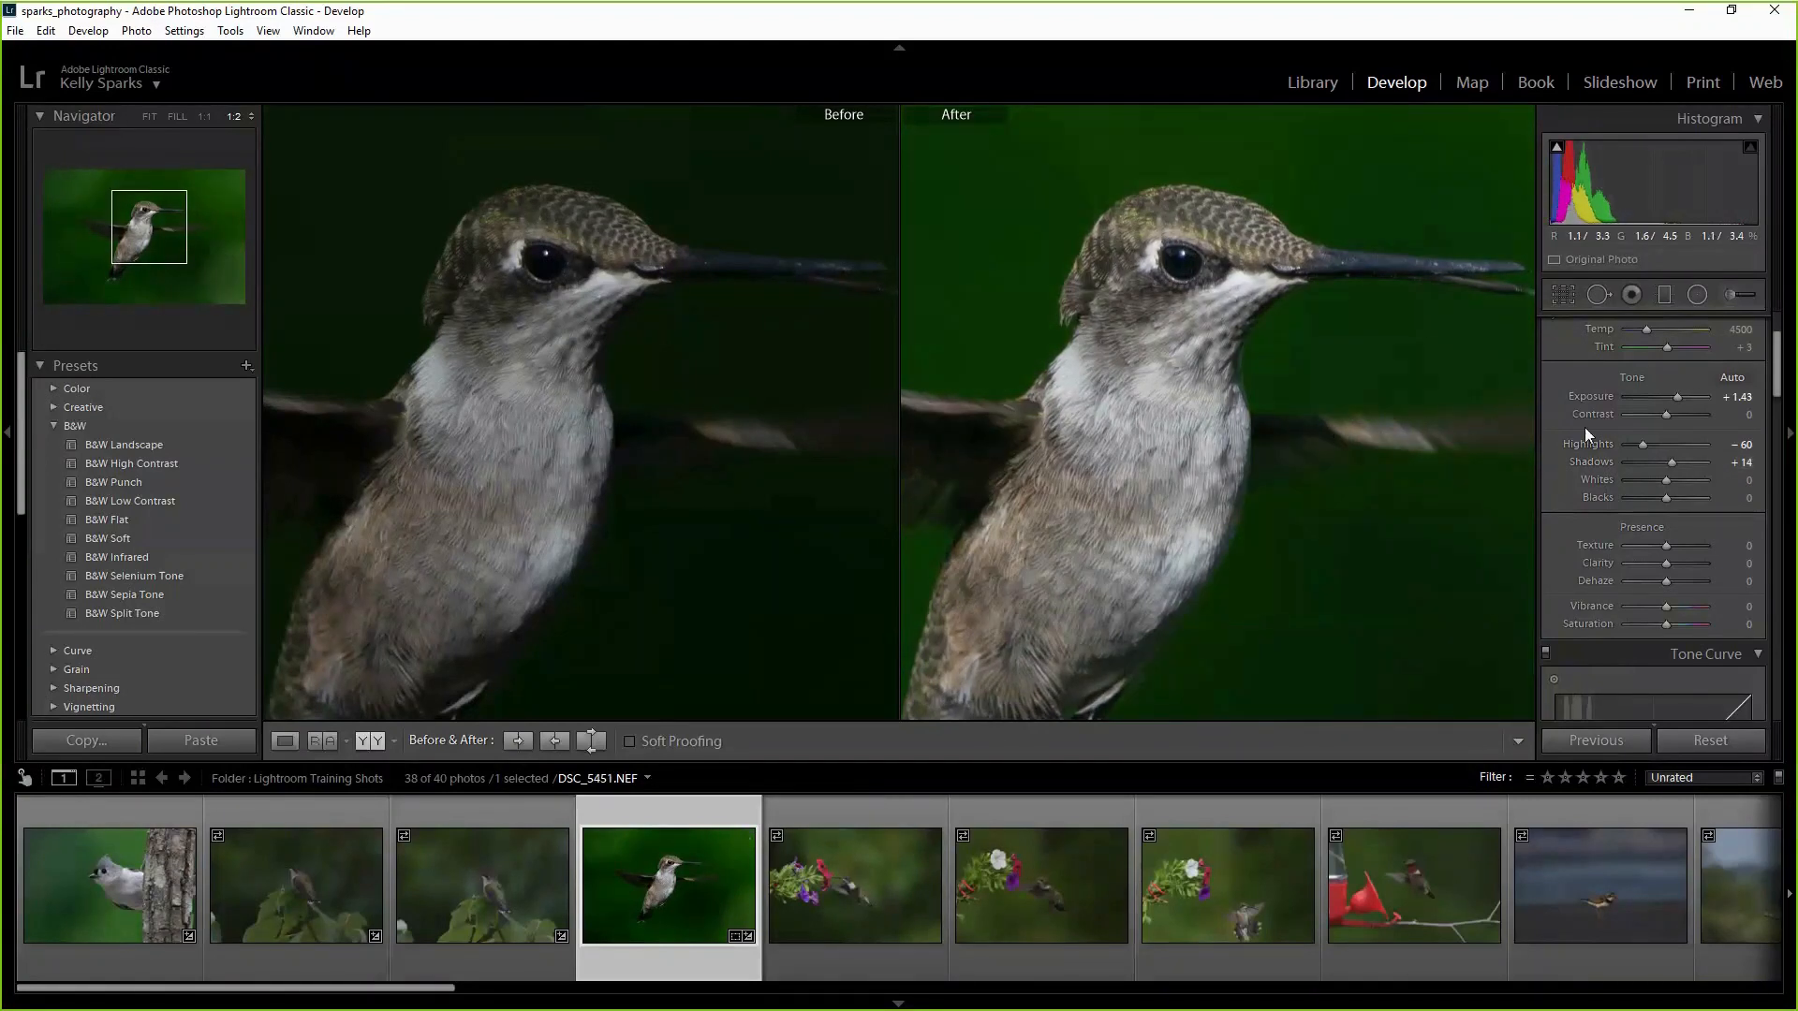
pyautogui.moveTo(1673, 463); pyautogui.dragTo(1674, 463)
pyautogui.moveTo(1168, 405); pyautogui.dragTo(1221, 387)
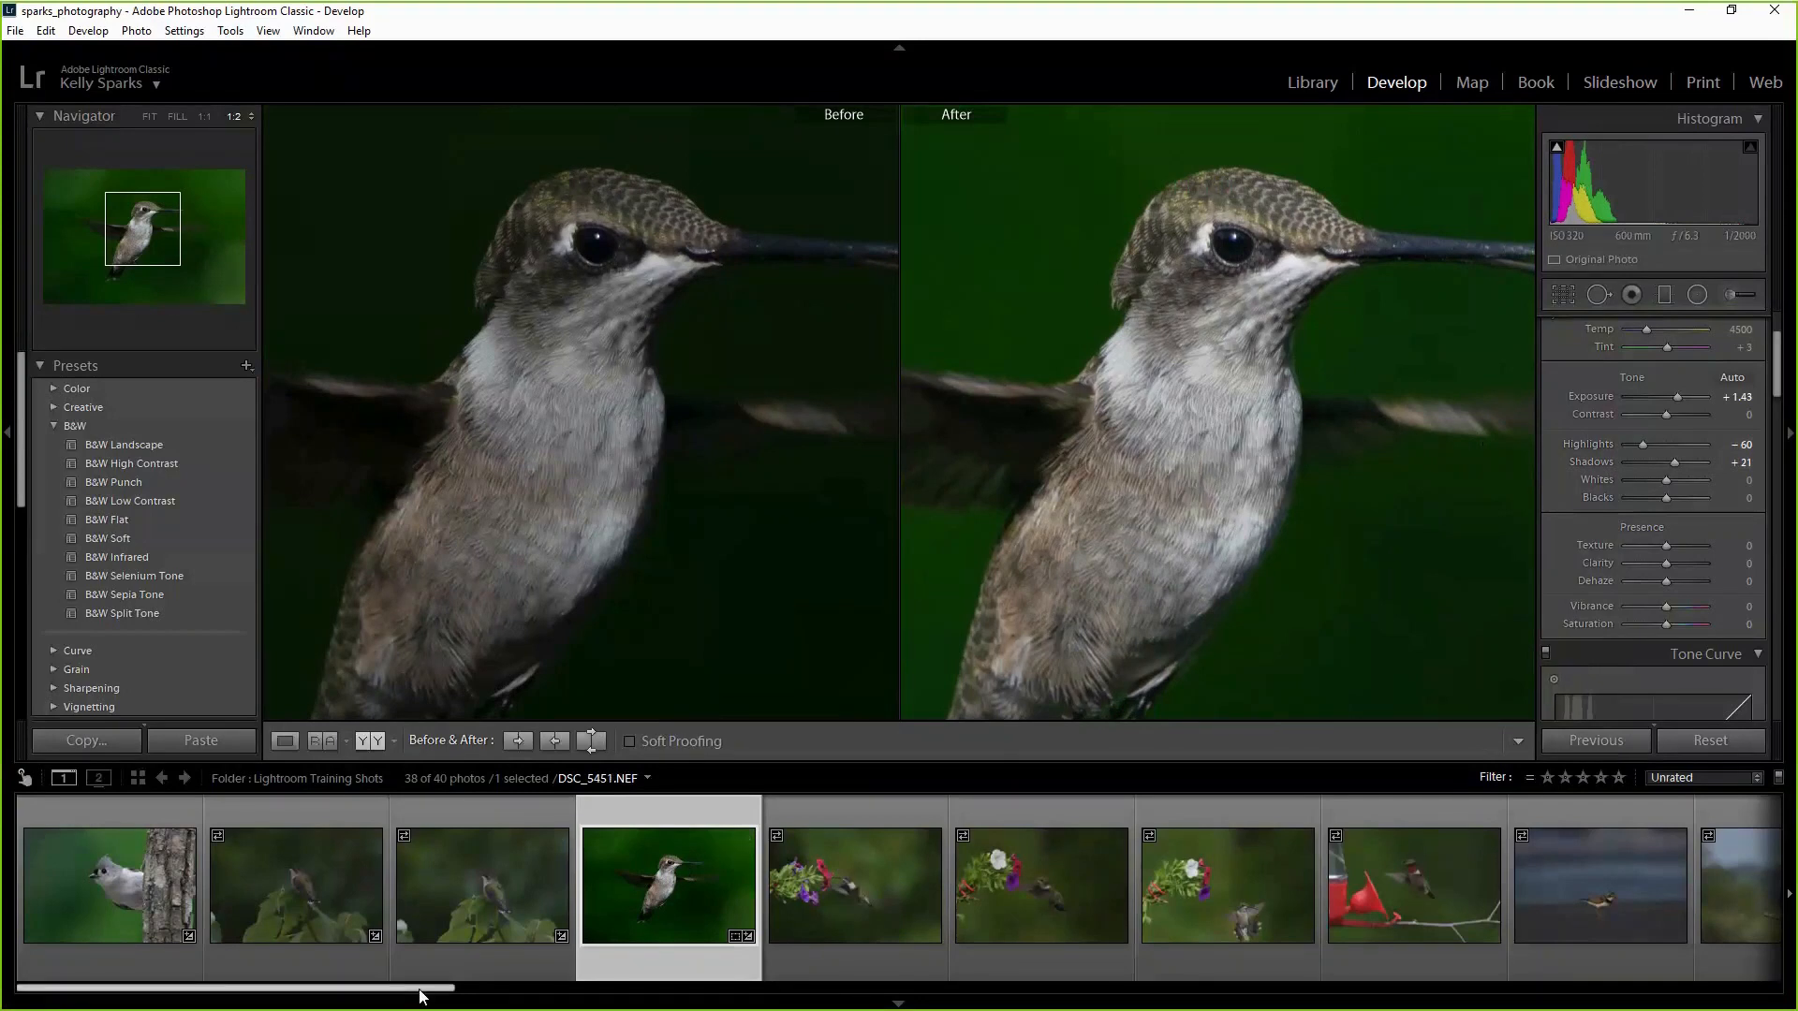
# Open the chickadee photo _DSC5333.NEF and frame the bird's head and breast in the before and after comparison.
pyautogui.moveTo(421, 993); pyautogui.dragTo(1625, 993)
pyautogui.click(1234, 880)
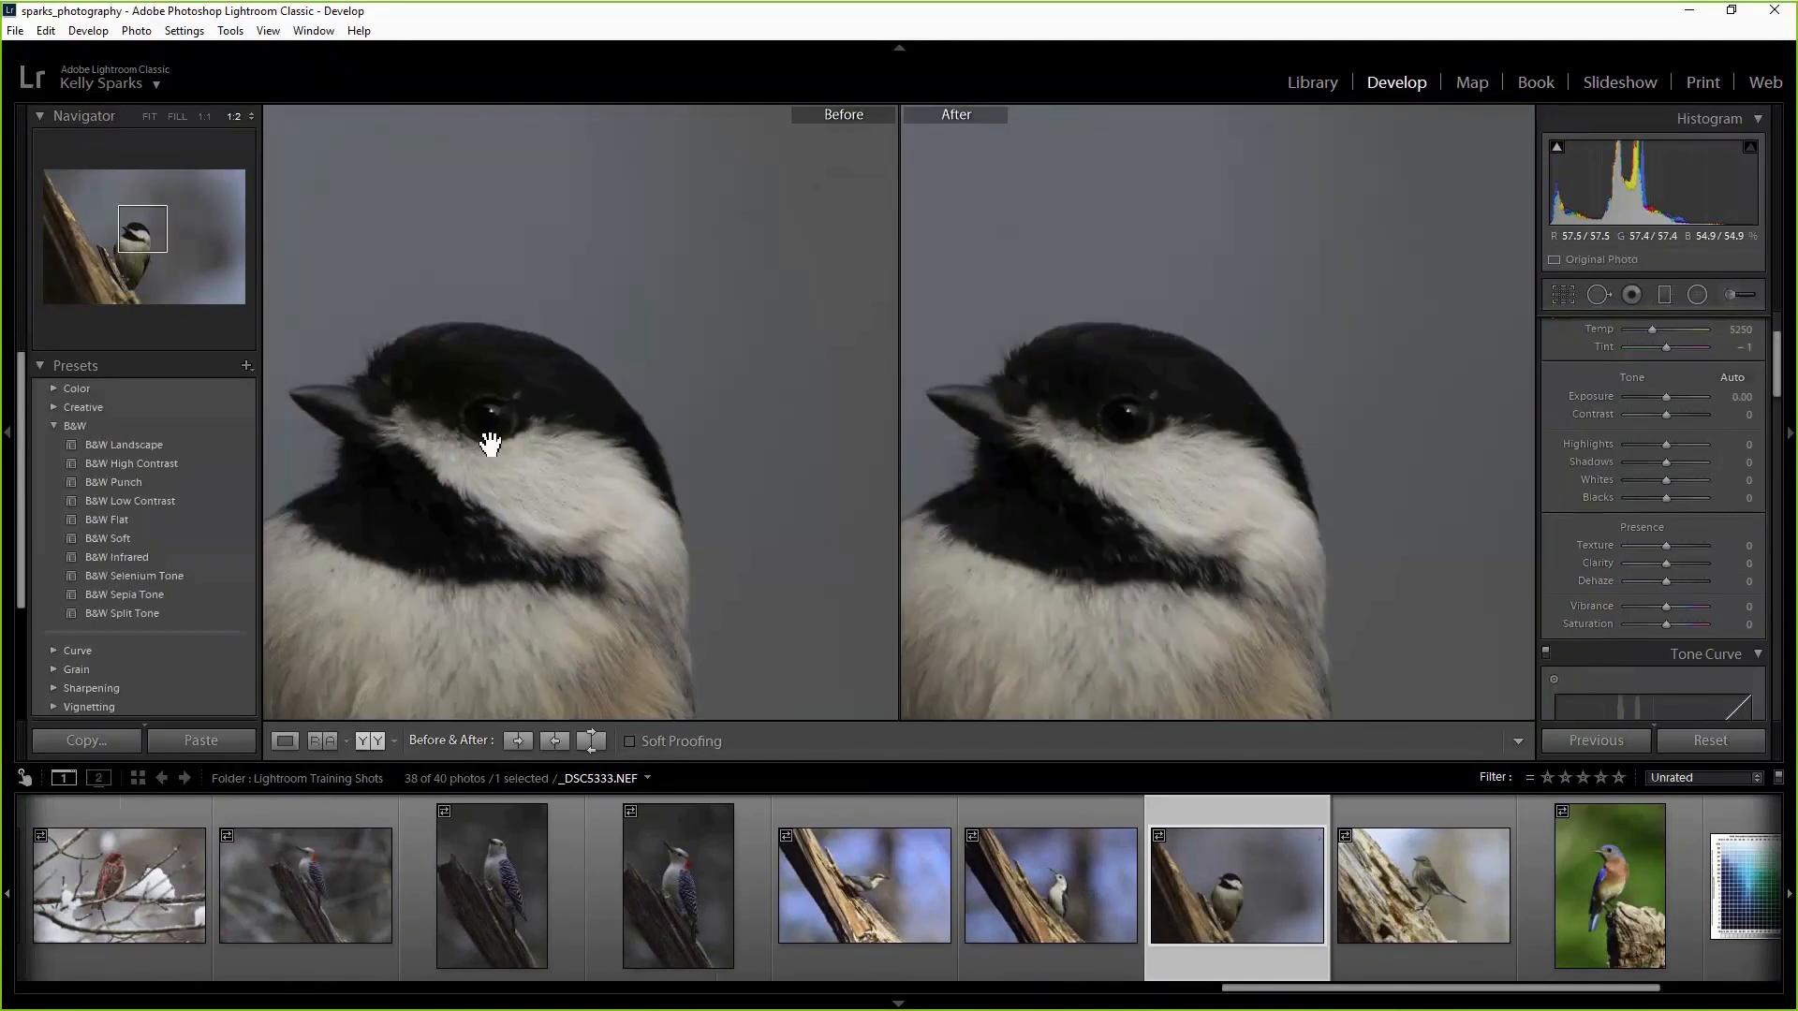
pyautogui.moveTo(492, 449); pyautogui.dragTo(634, 322)
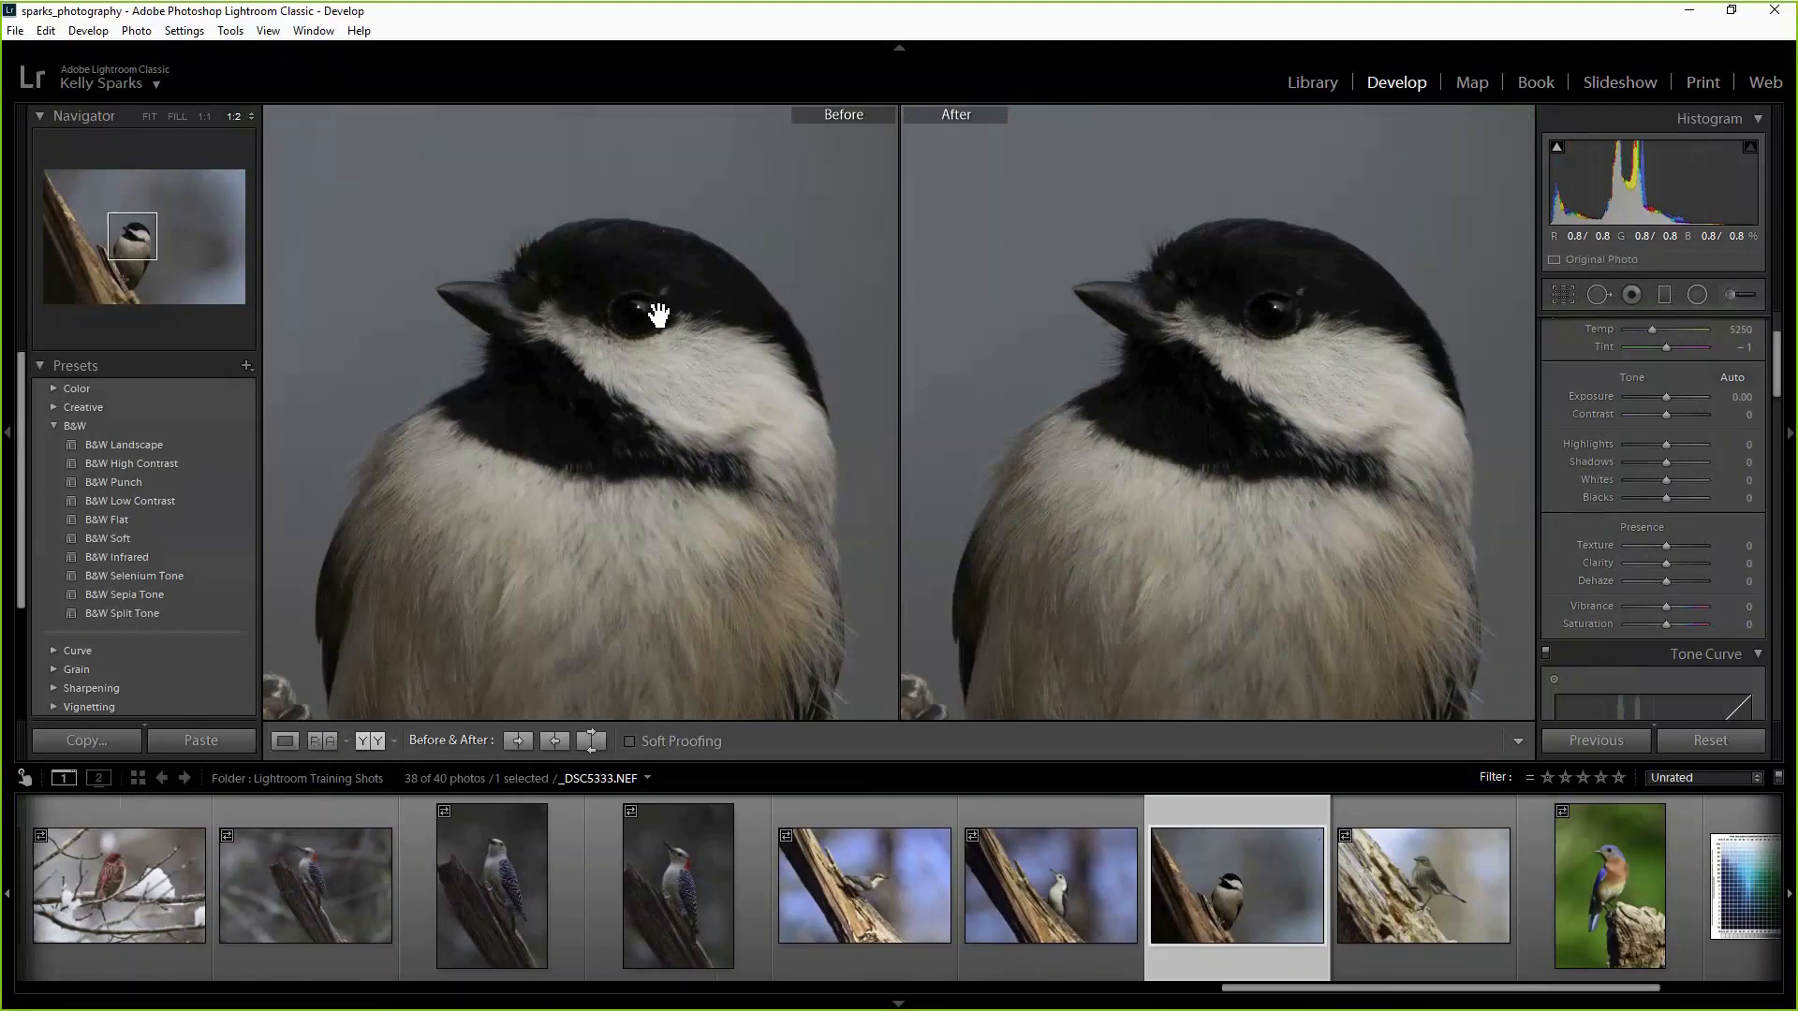
pyautogui.moveTo(641, 409); pyautogui.dragTo(620, 396)
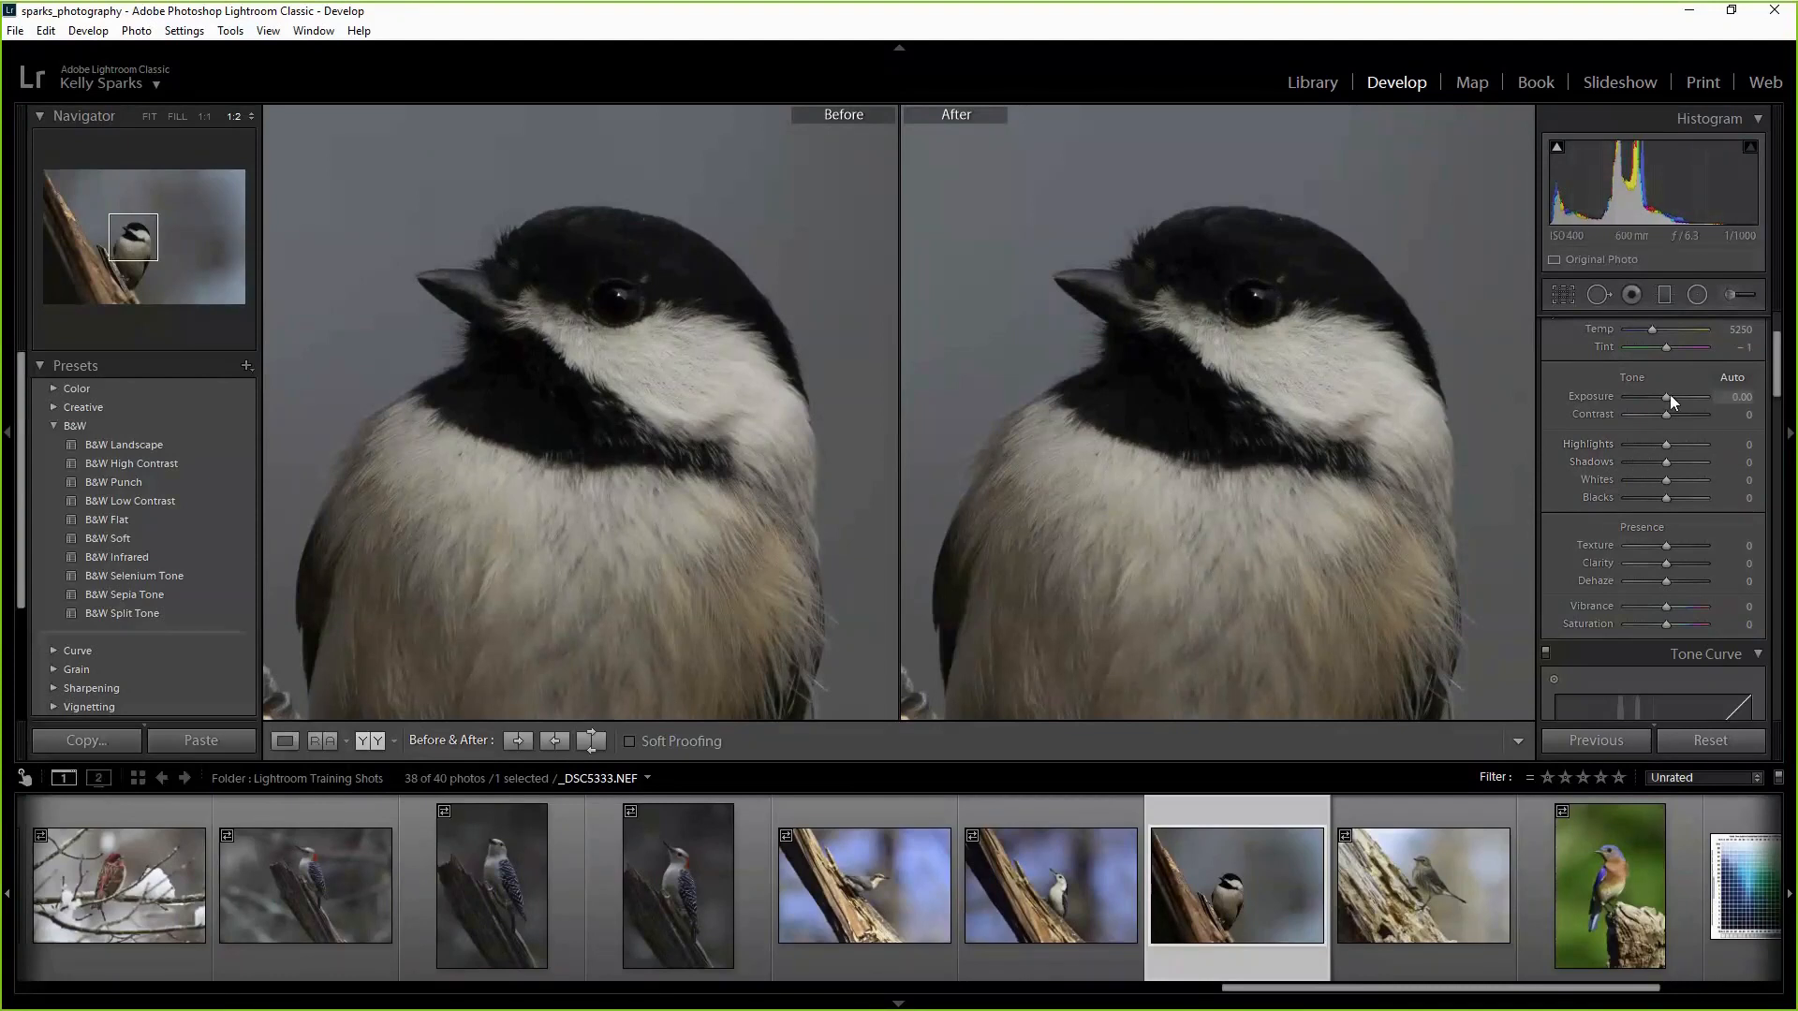
# Set the chickadee photo's Exposure to +0.71 and its Highlights to -55.
pyautogui.moveTo(1667, 396); pyautogui.dragTo(1673, 396)
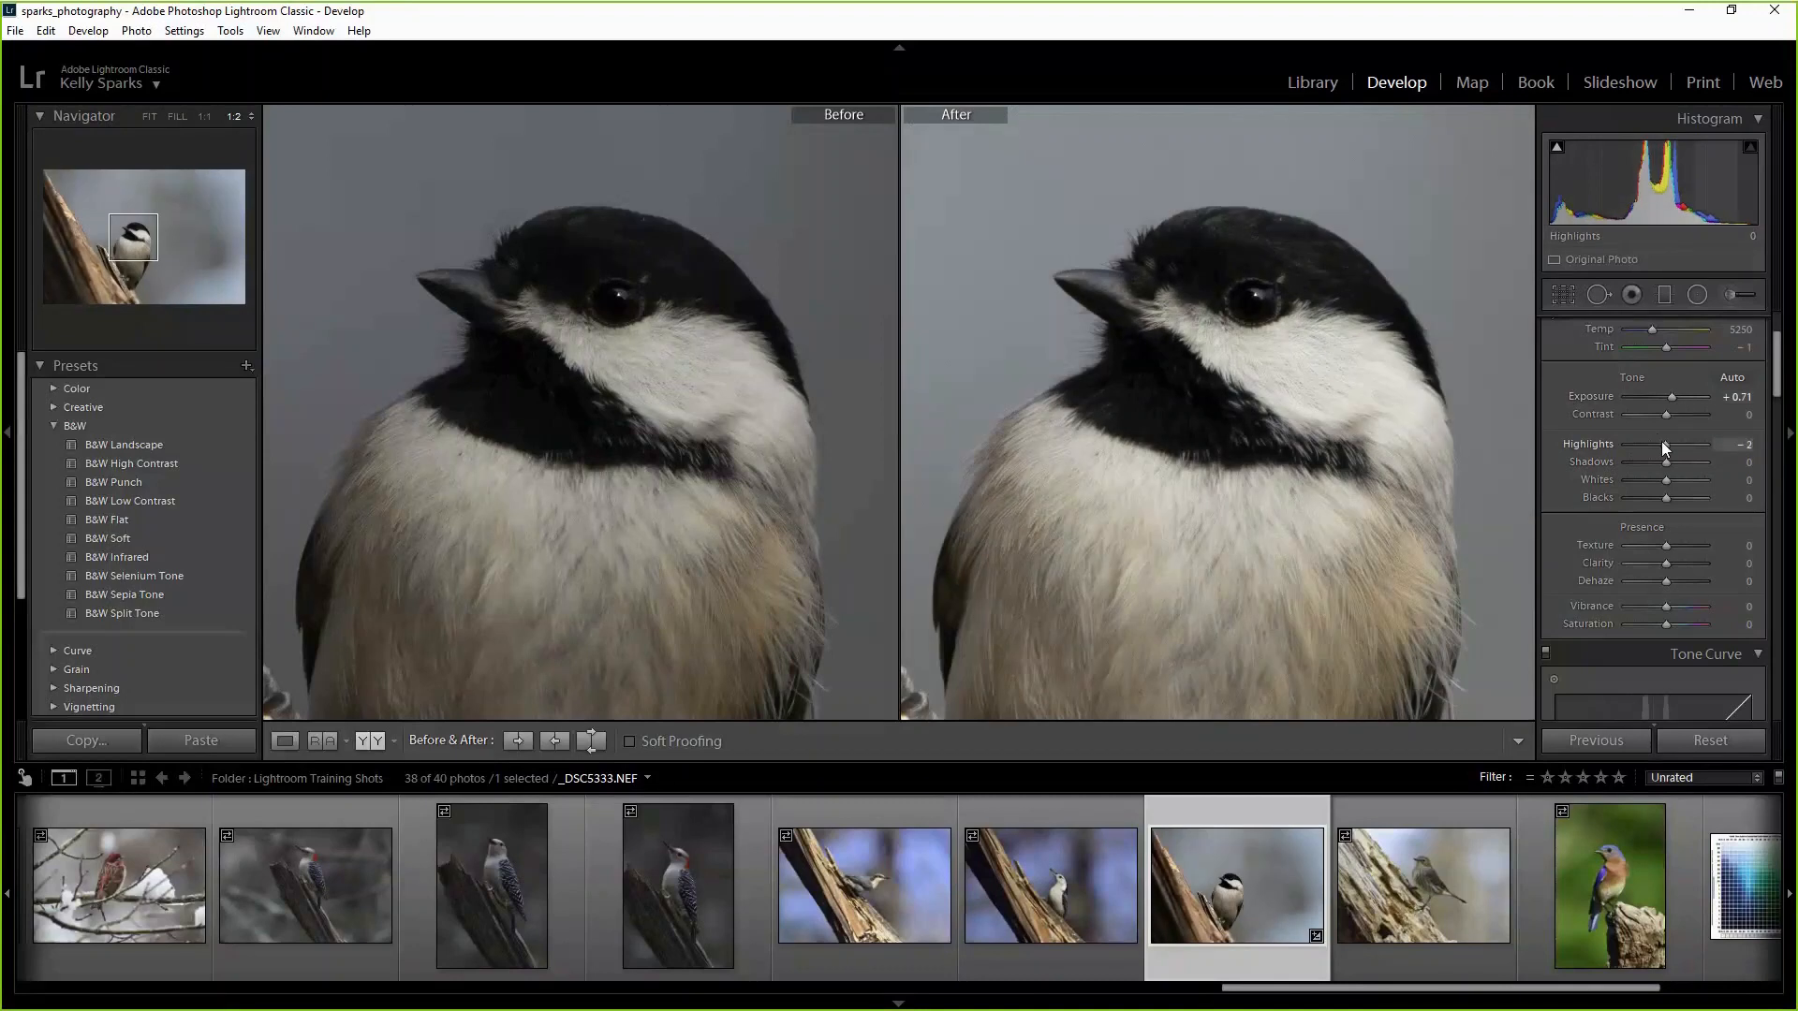
pyautogui.moveTo(1664, 446); pyautogui.dragTo(1658, 441)
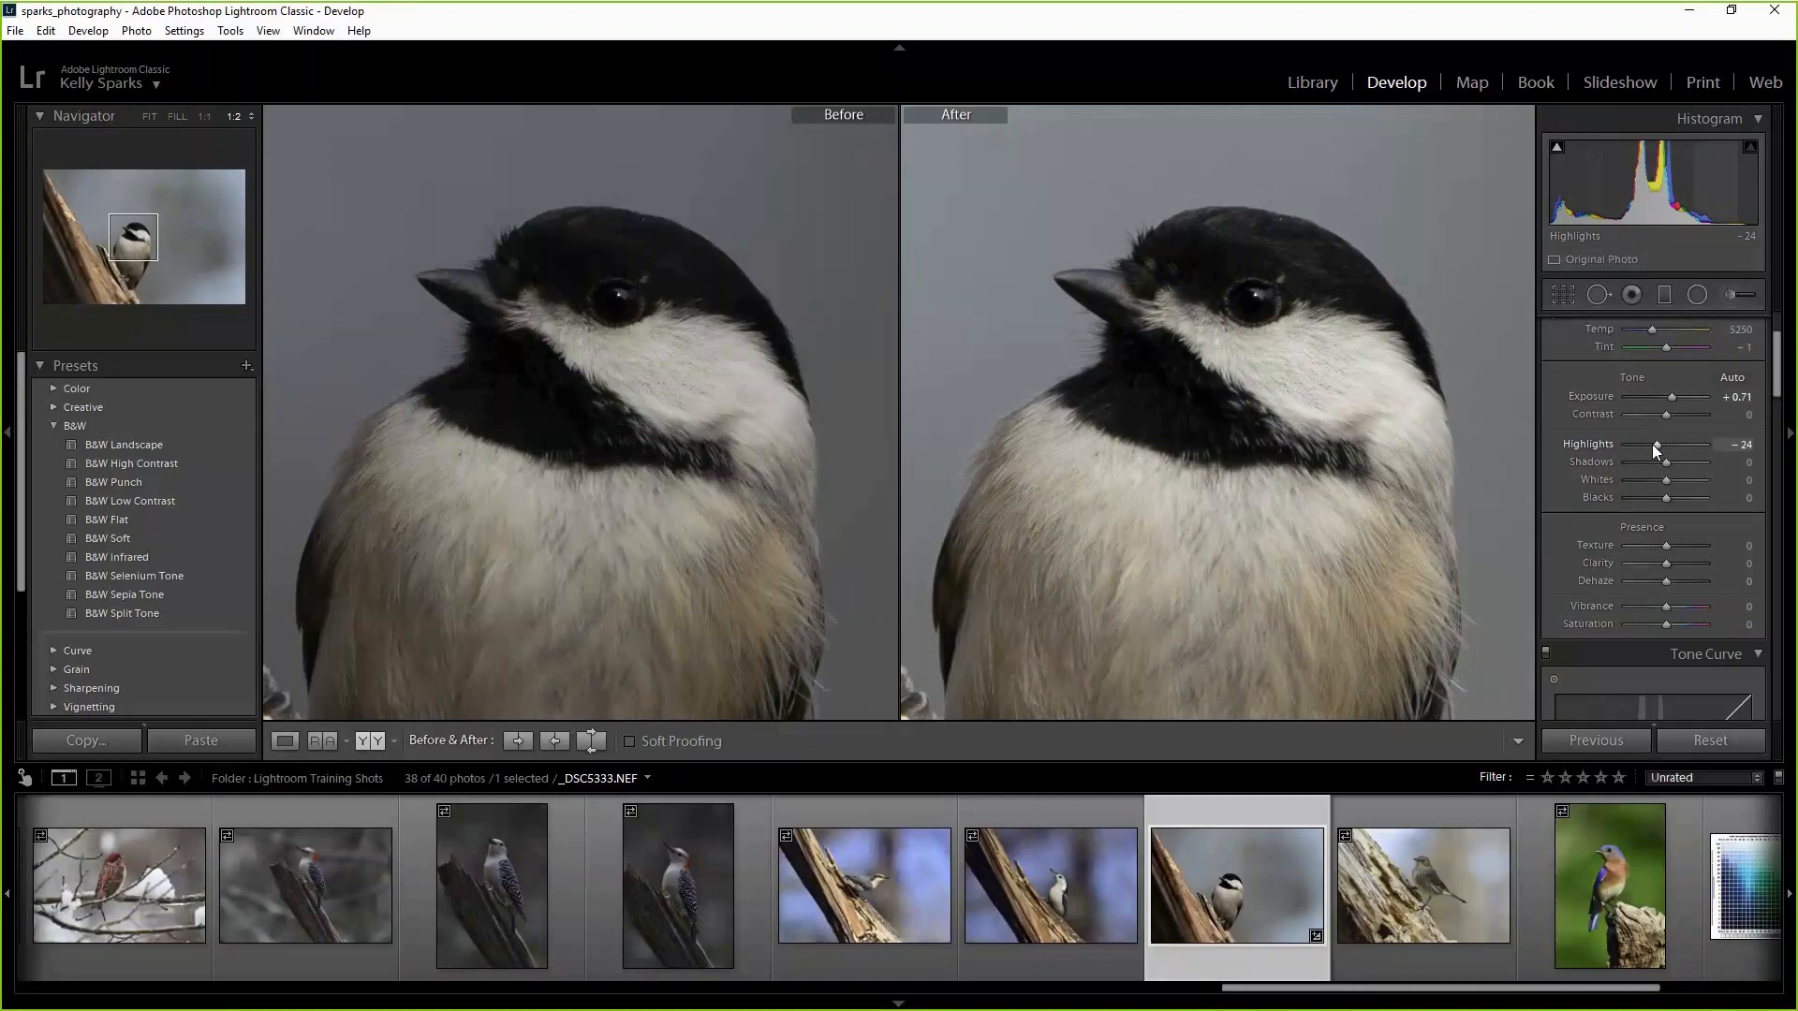
pyautogui.moveTo(1654, 452); pyautogui.dragTo(1639, 444)
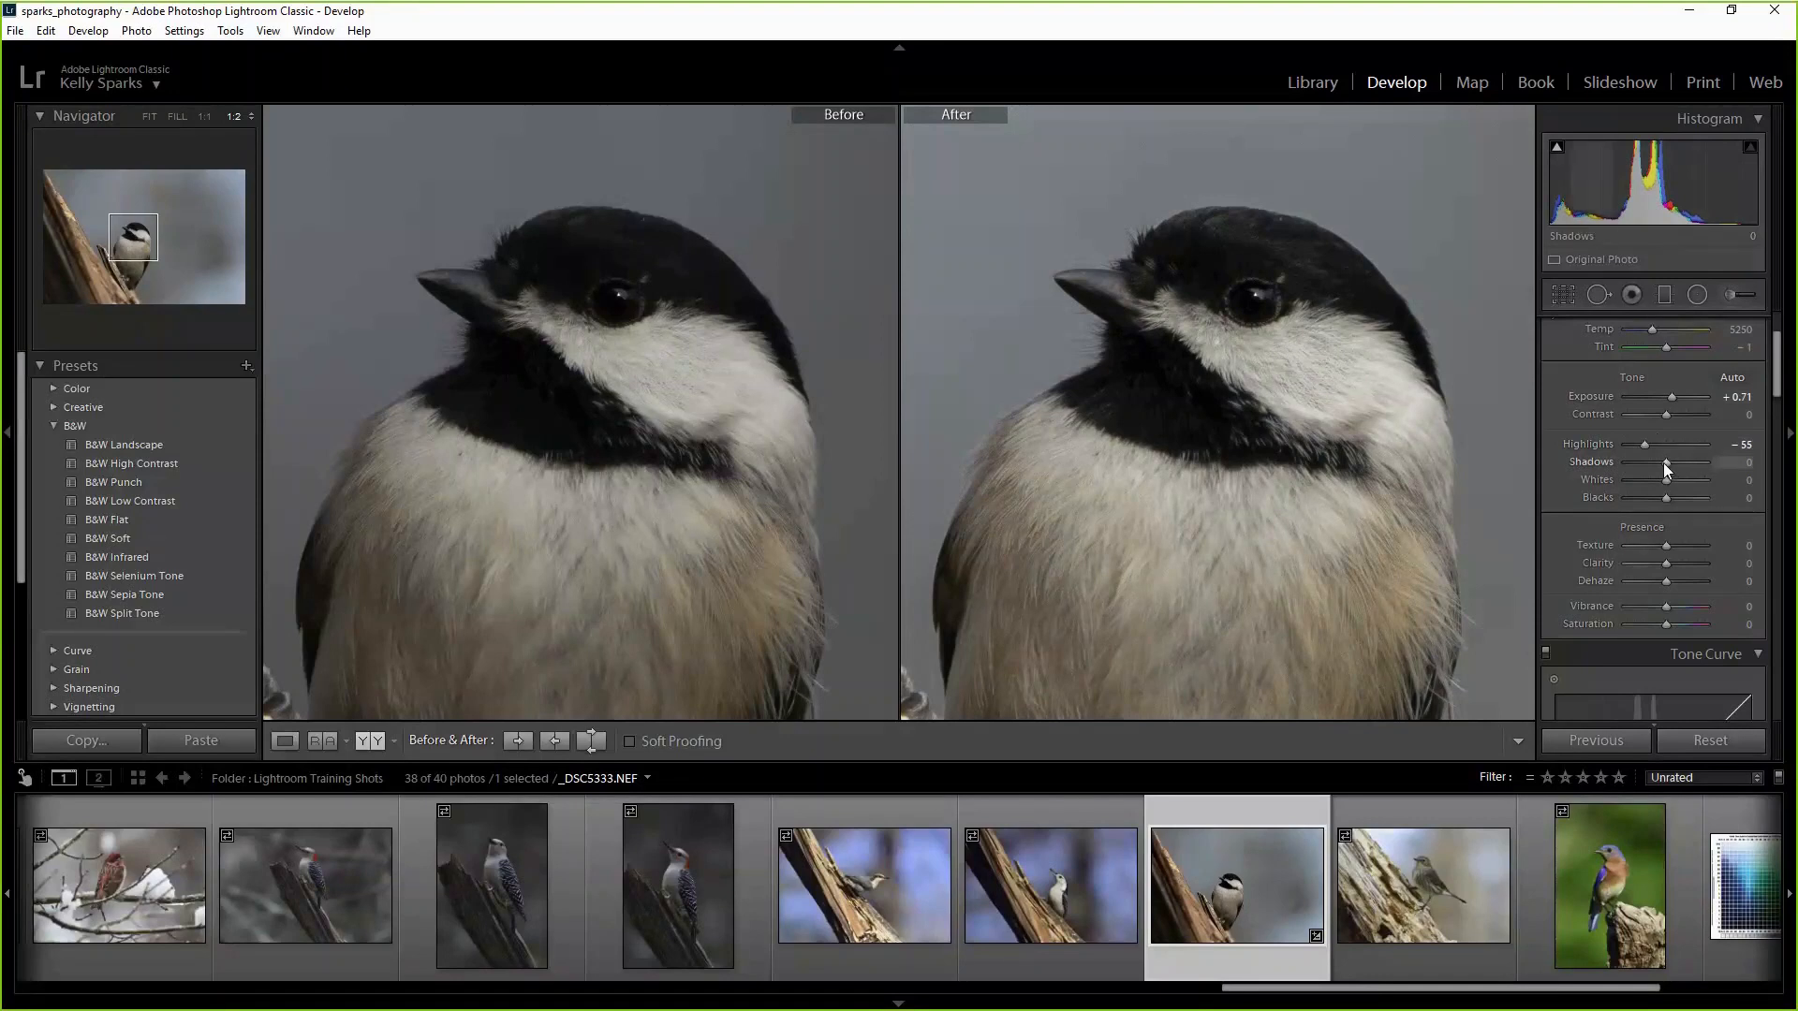
# Set the chickadee photo's Shadows to +48, comparing the dark throat and cap feathers in the before and after views.
pyautogui.moveTo(1664, 462); pyautogui.dragTo(1679, 469)
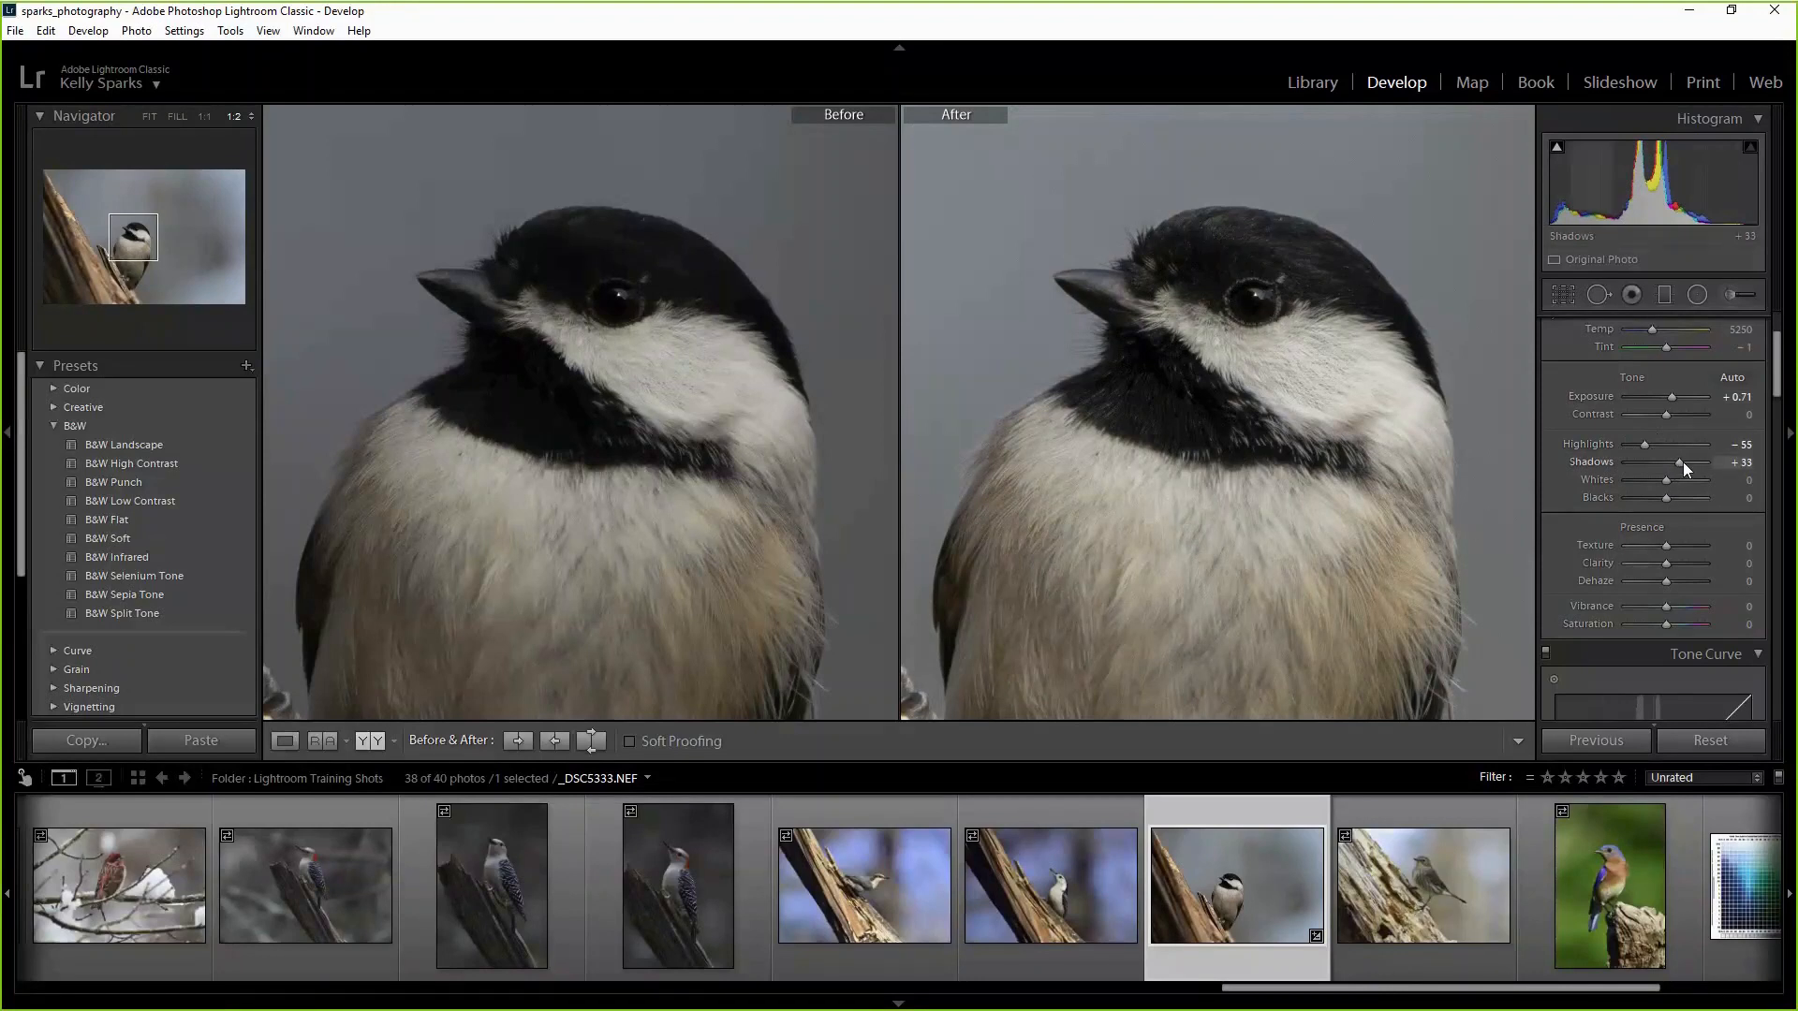
pyautogui.moveTo(1683, 463); pyautogui.dragTo(1718, 465)
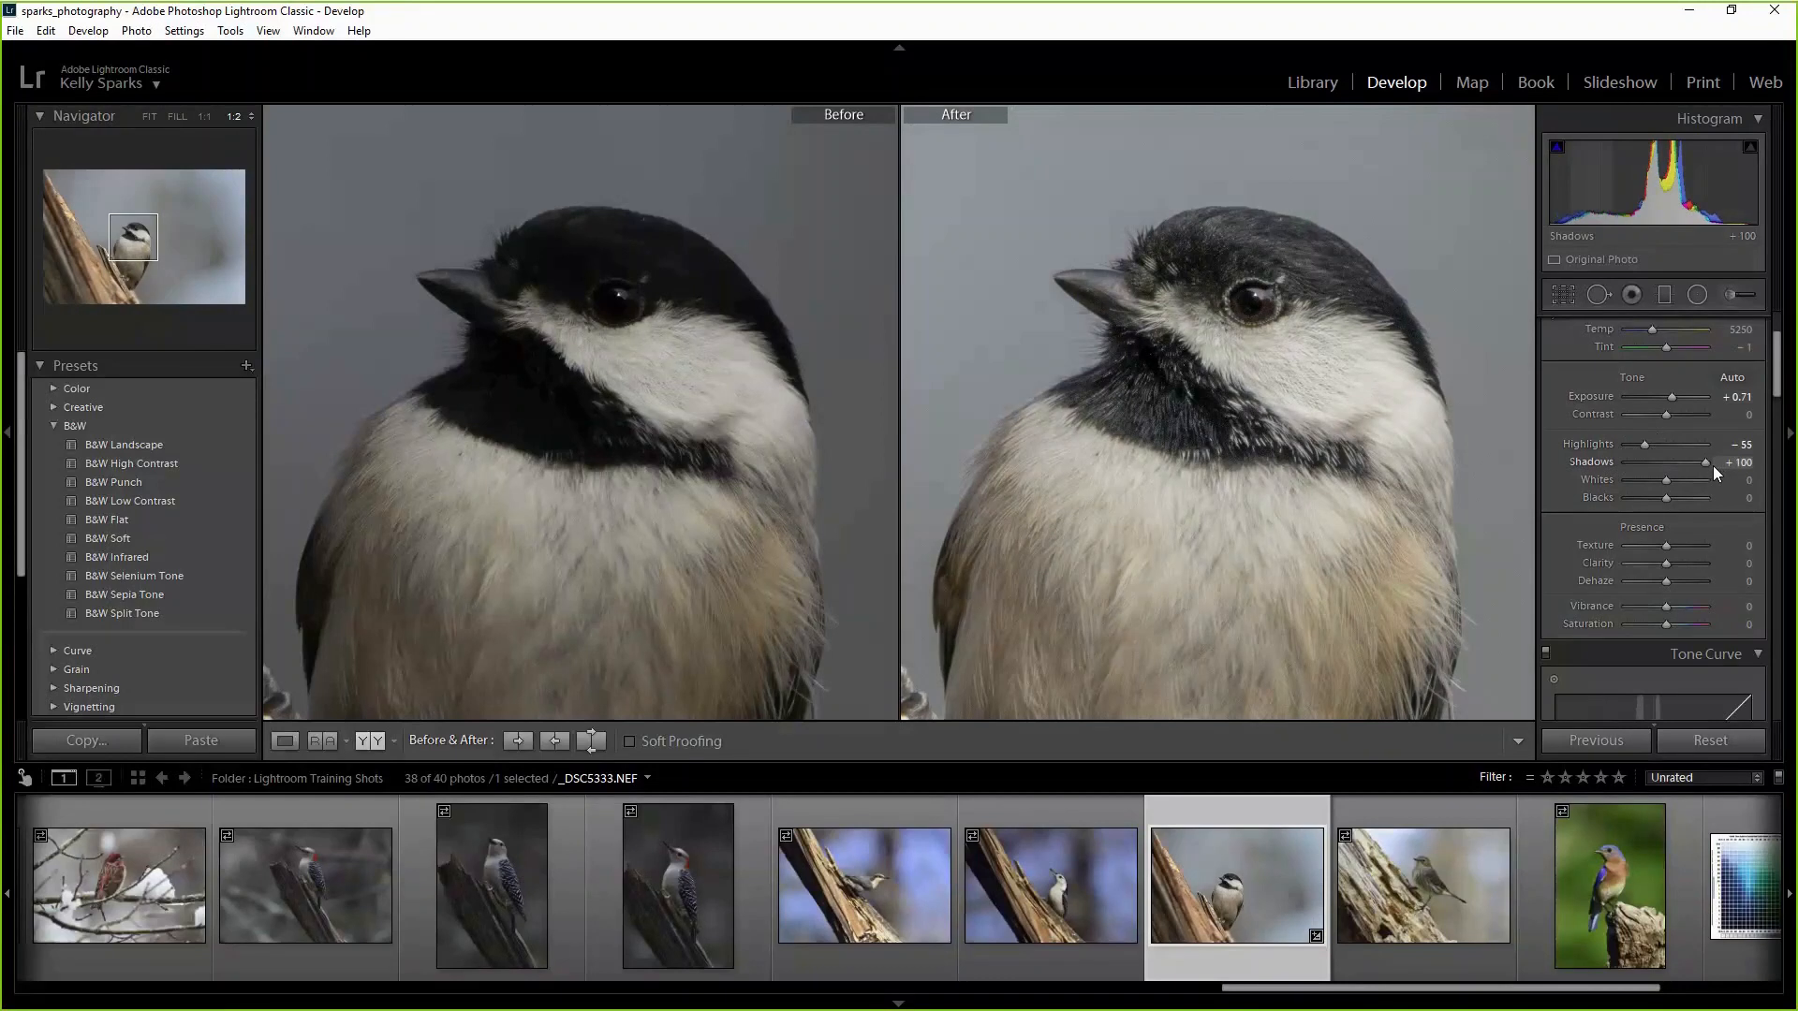
pyautogui.moveTo(1711, 465); pyautogui.dragTo(1689, 468)
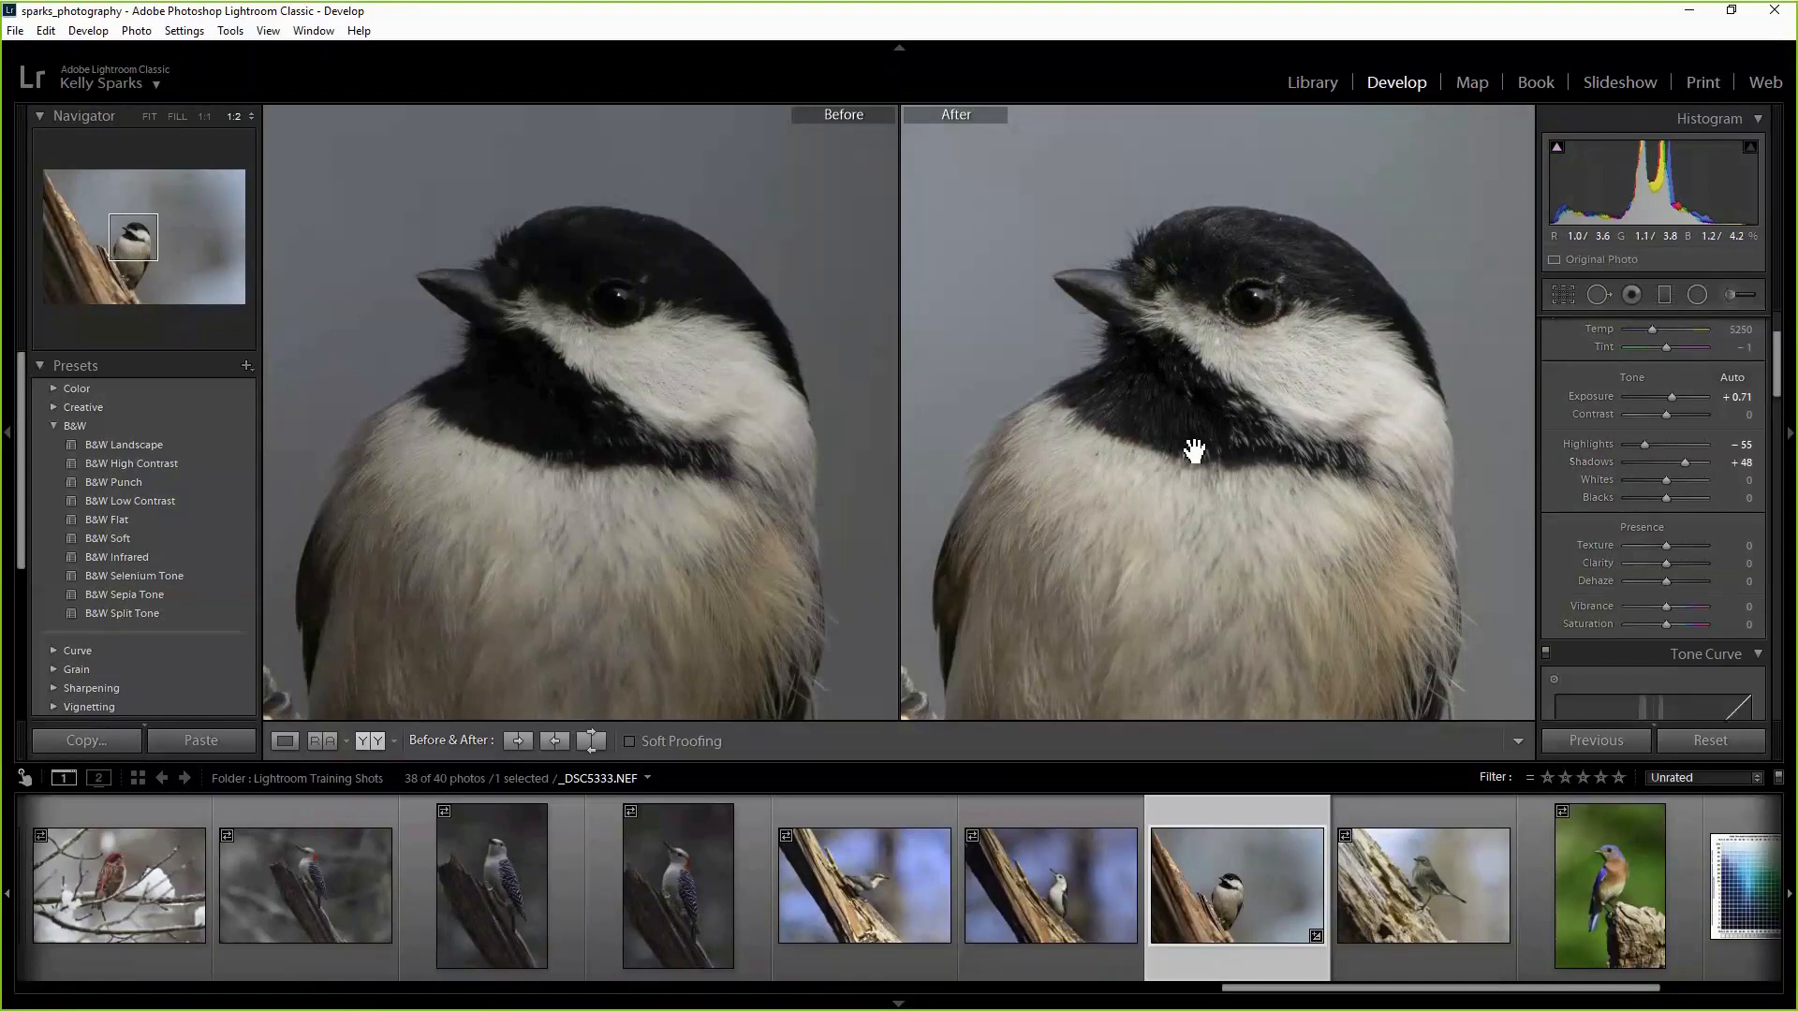
pyautogui.moveTo(1164, 441); pyautogui.dragTo(1173, 356)
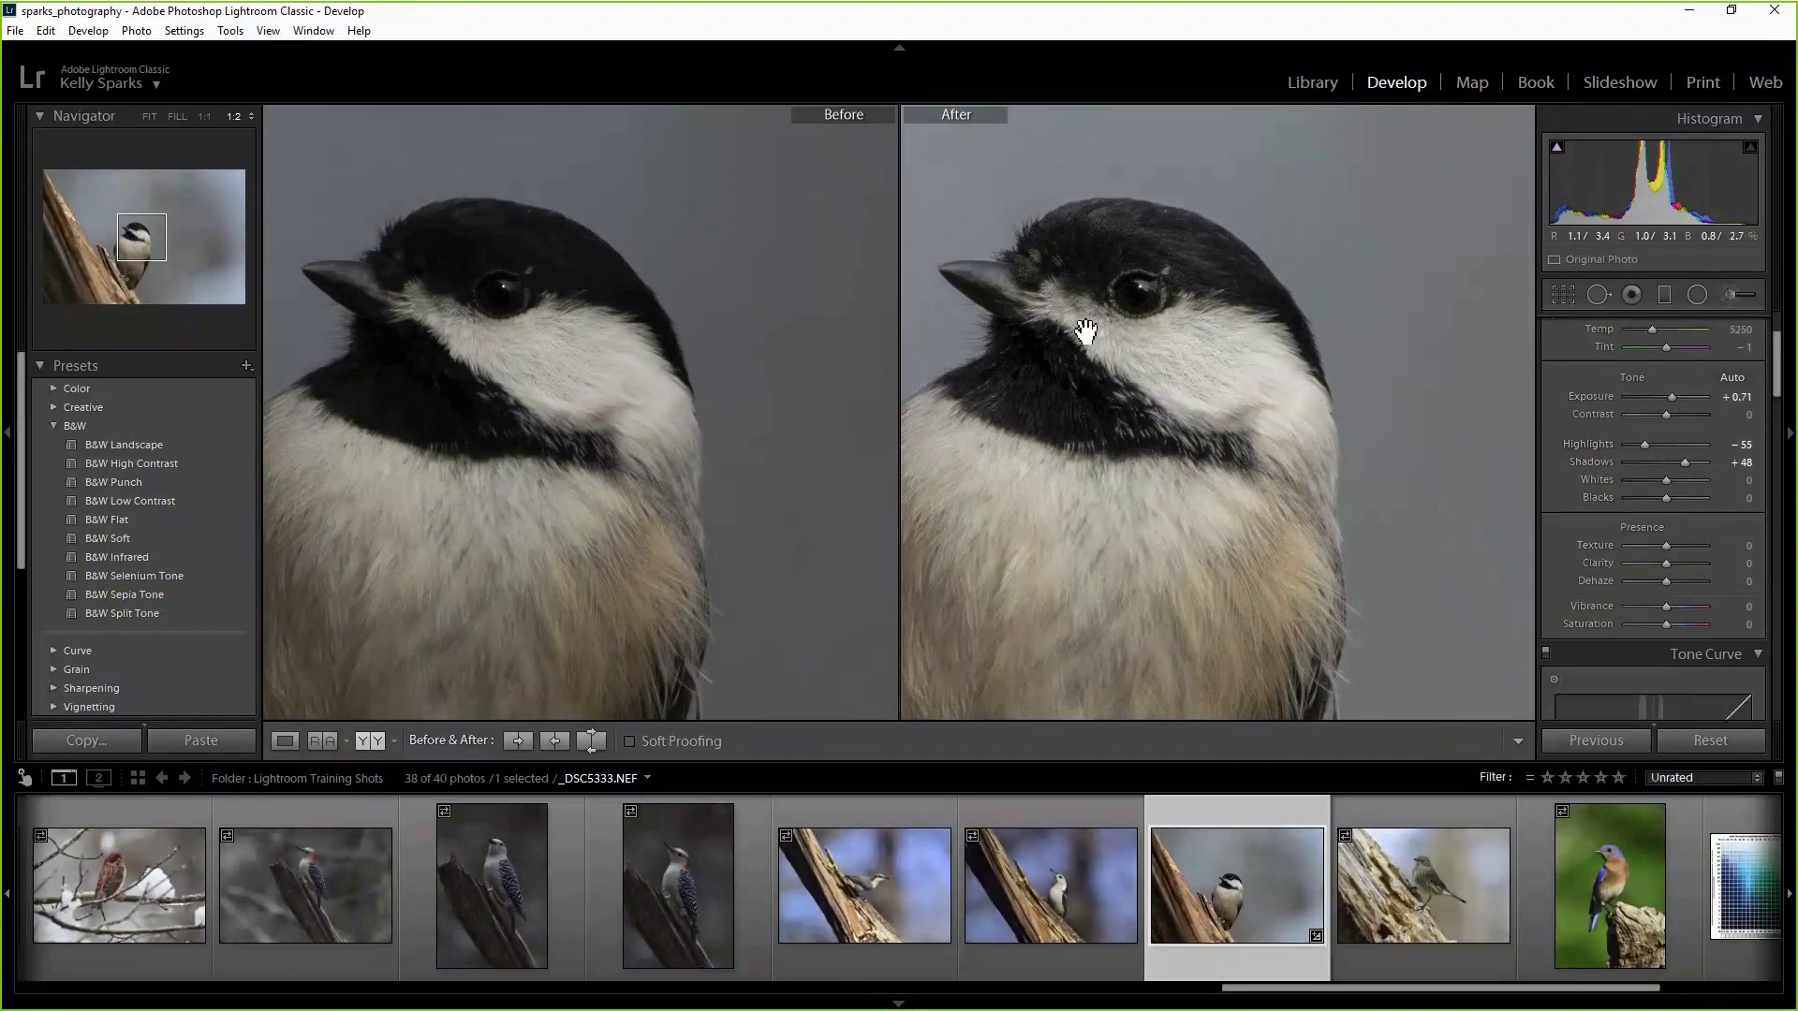
pyautogui.moveTo(1064, 397); pyautogui.dragTo(1136, 381)
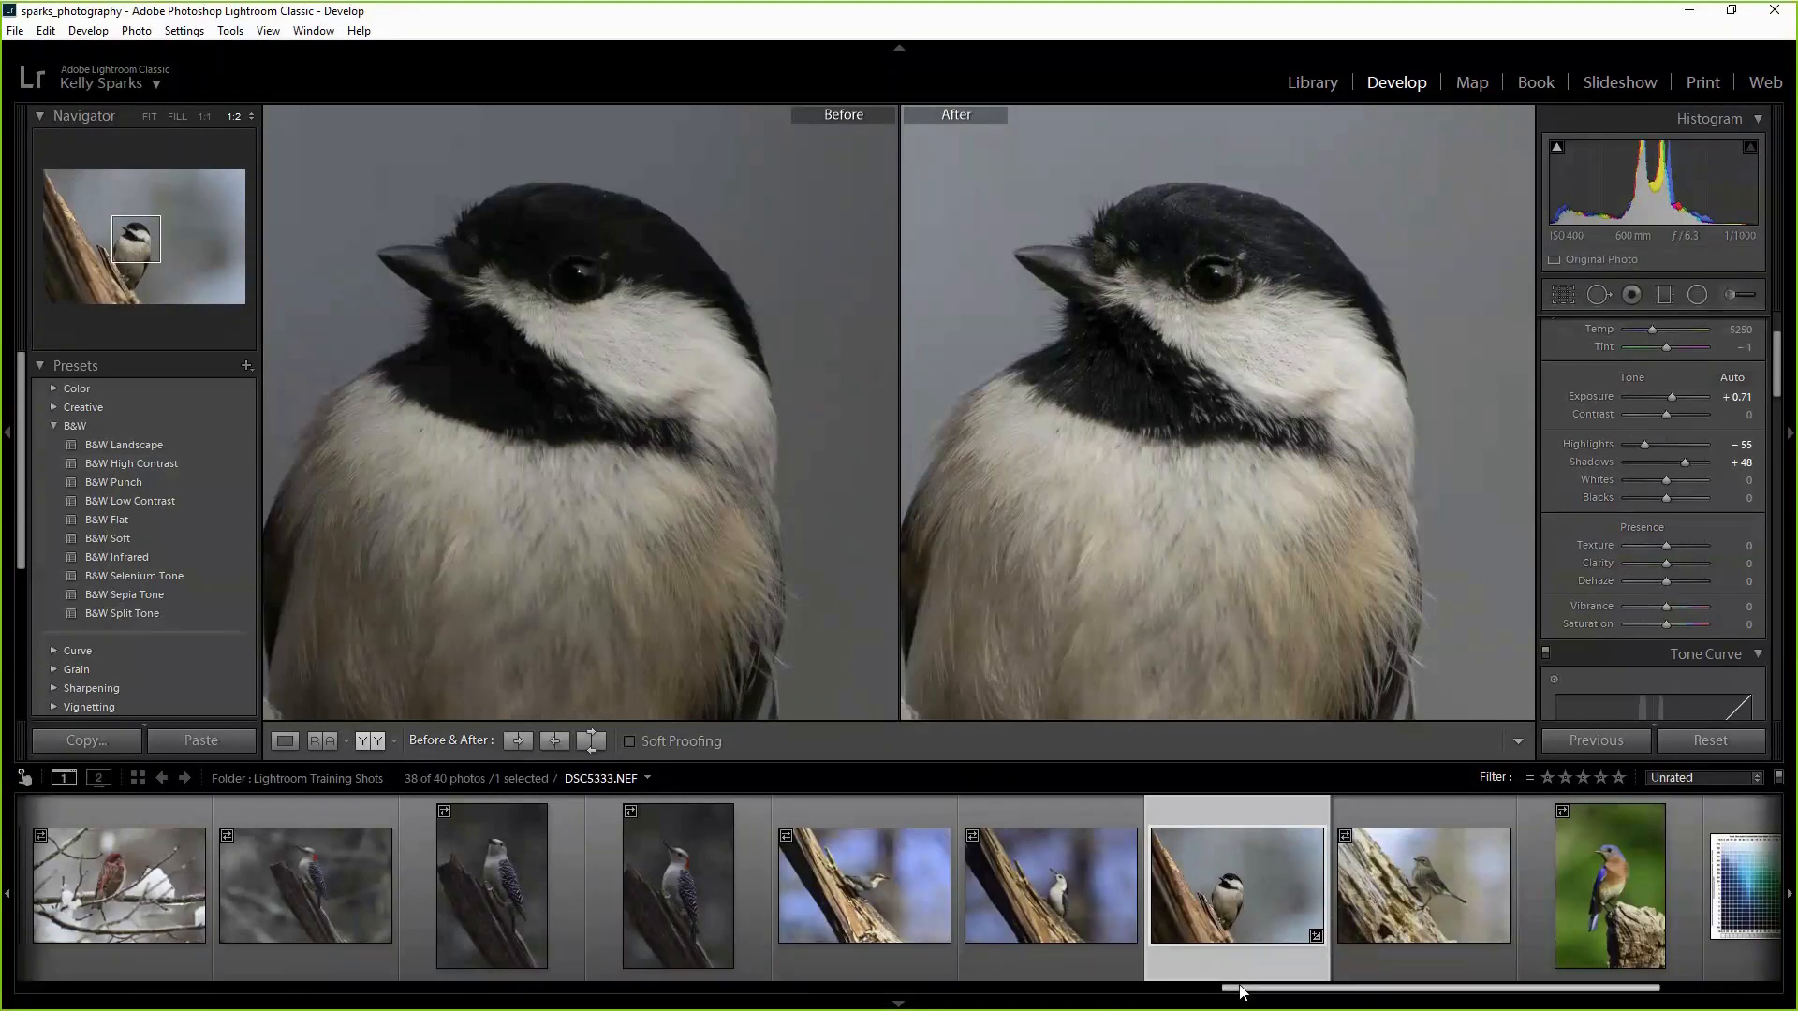
# Open the hummingbird photo DSC_5451.NEF and show the whole image in the single-photo view.
pyautogui.moveTo(1238, 991); pyautogui.dragTo(129, 920)
pyautogui.click(174, 914)
pyautogui.click(283, 896)
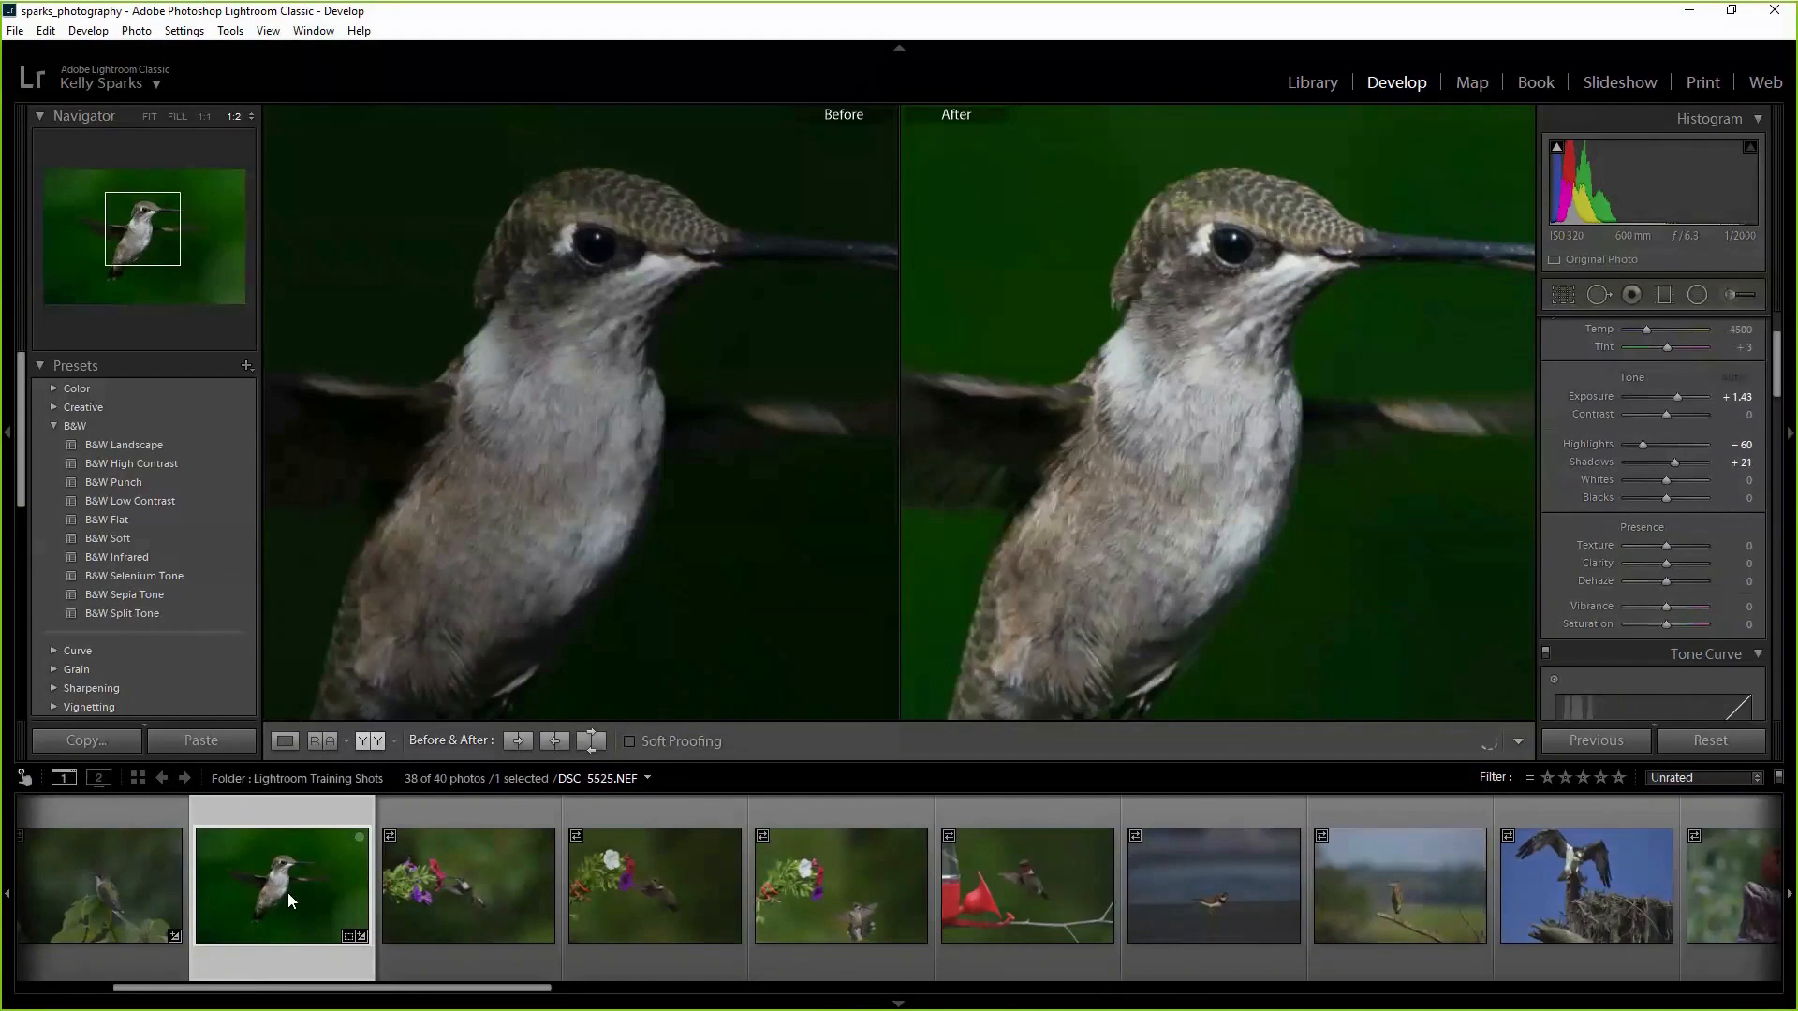
pyautogui.click(284, 741)
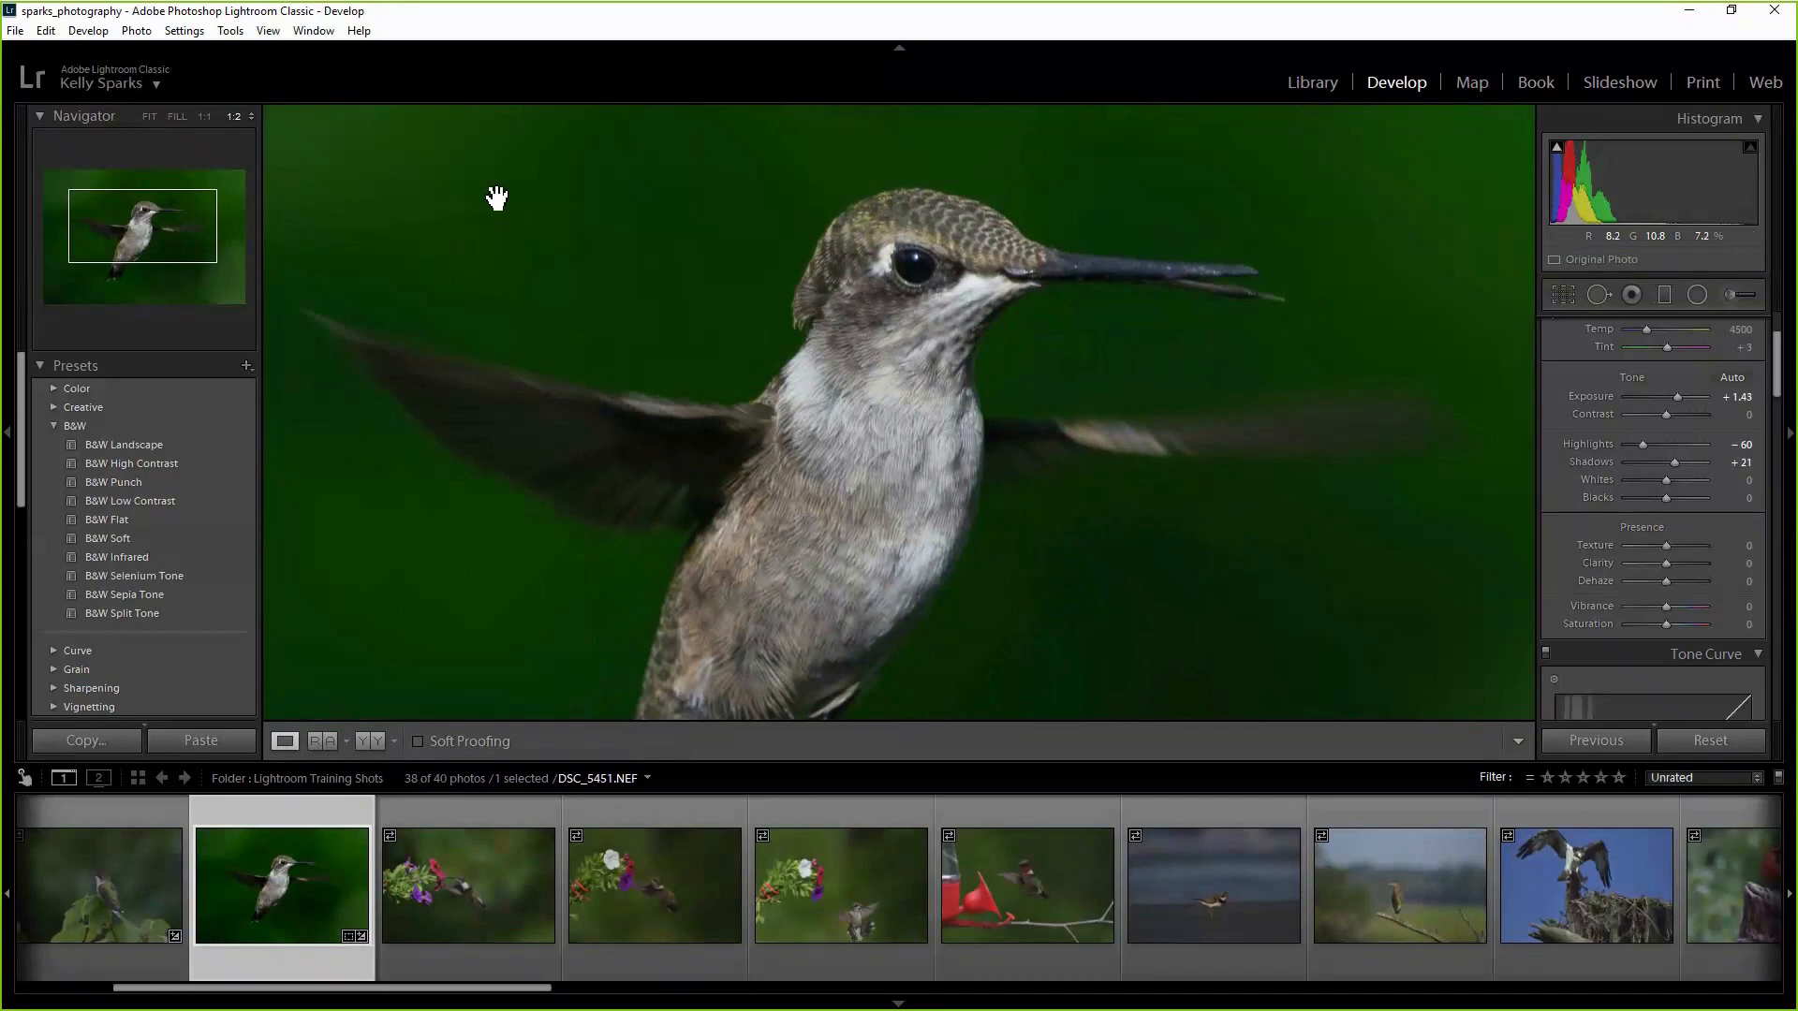
pyautogui.click(152, 116)
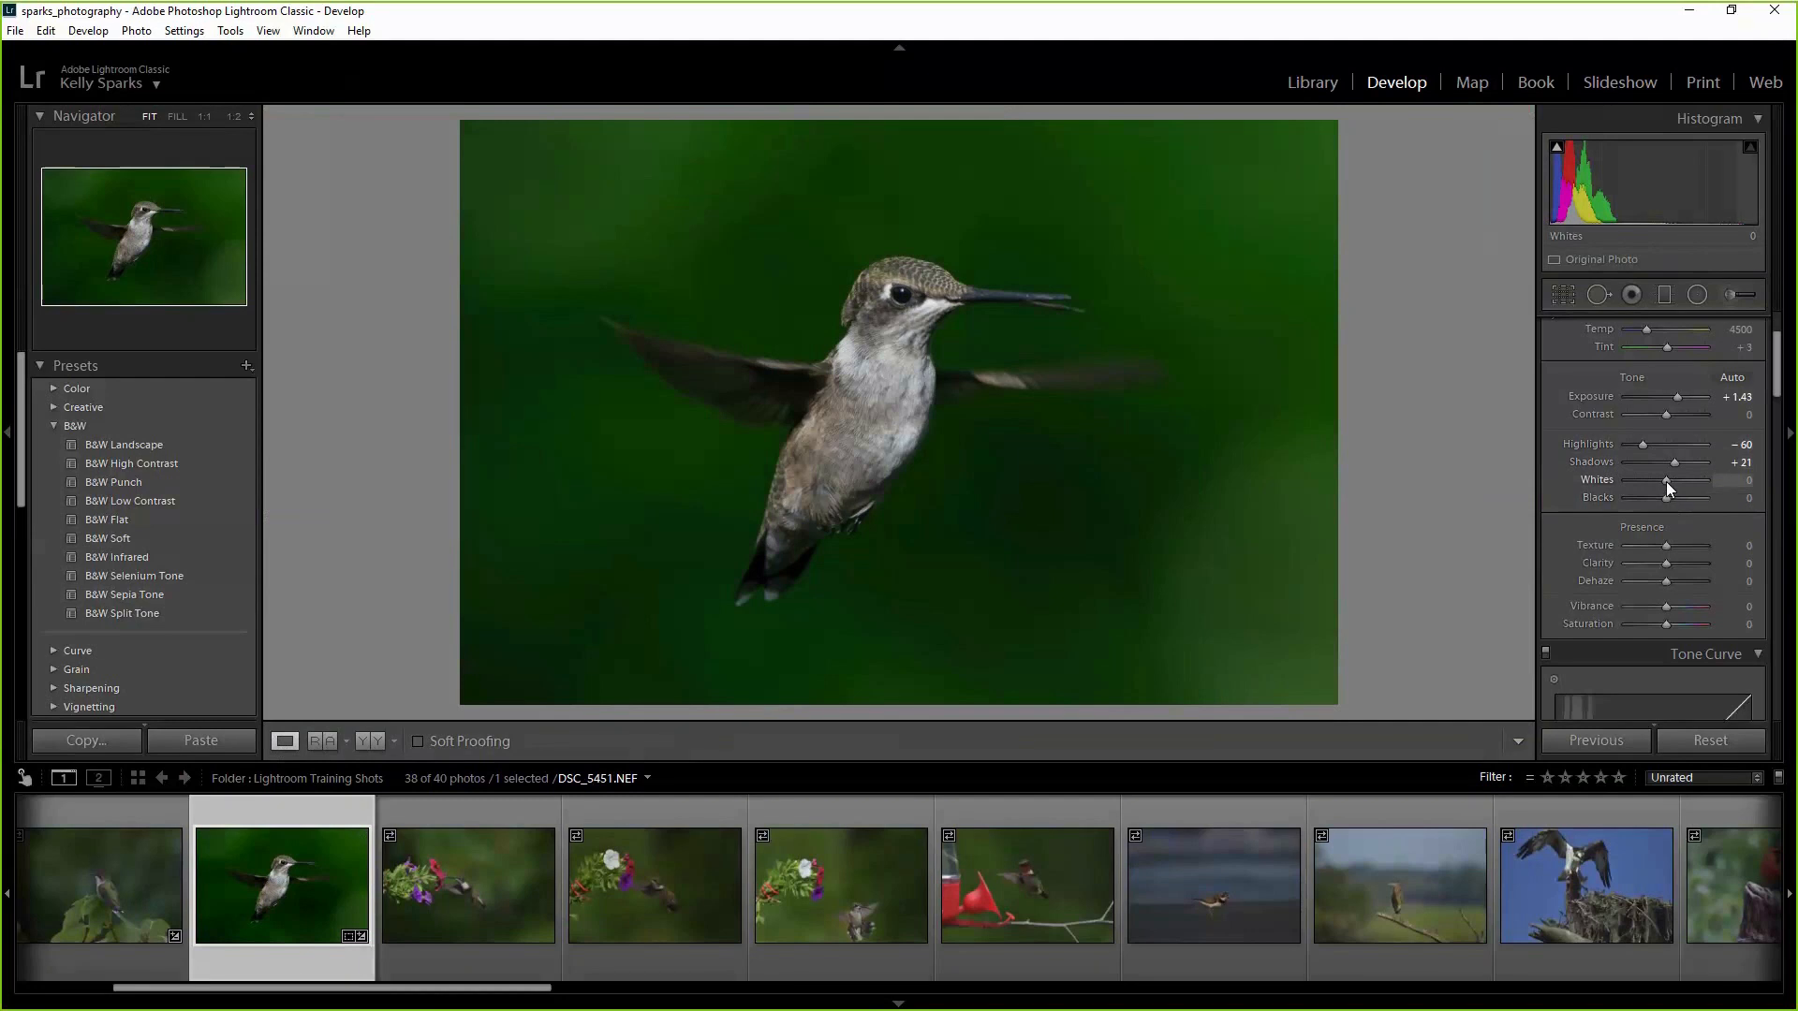
# Set the hummingbird photo's Whites to -21, checking the effect on the enlarged breast feathers.
pyautogui.moveTo(1666, 482)
pyautogui.mouseDown()
pyautogui.moveTo(1633, 482)
pyautogui.moveTo(1676, 482)
pyautogui.moveTo(1643, 485)
pyautogui.moveTo(1660, 486)
pyautogui.mouseUp()
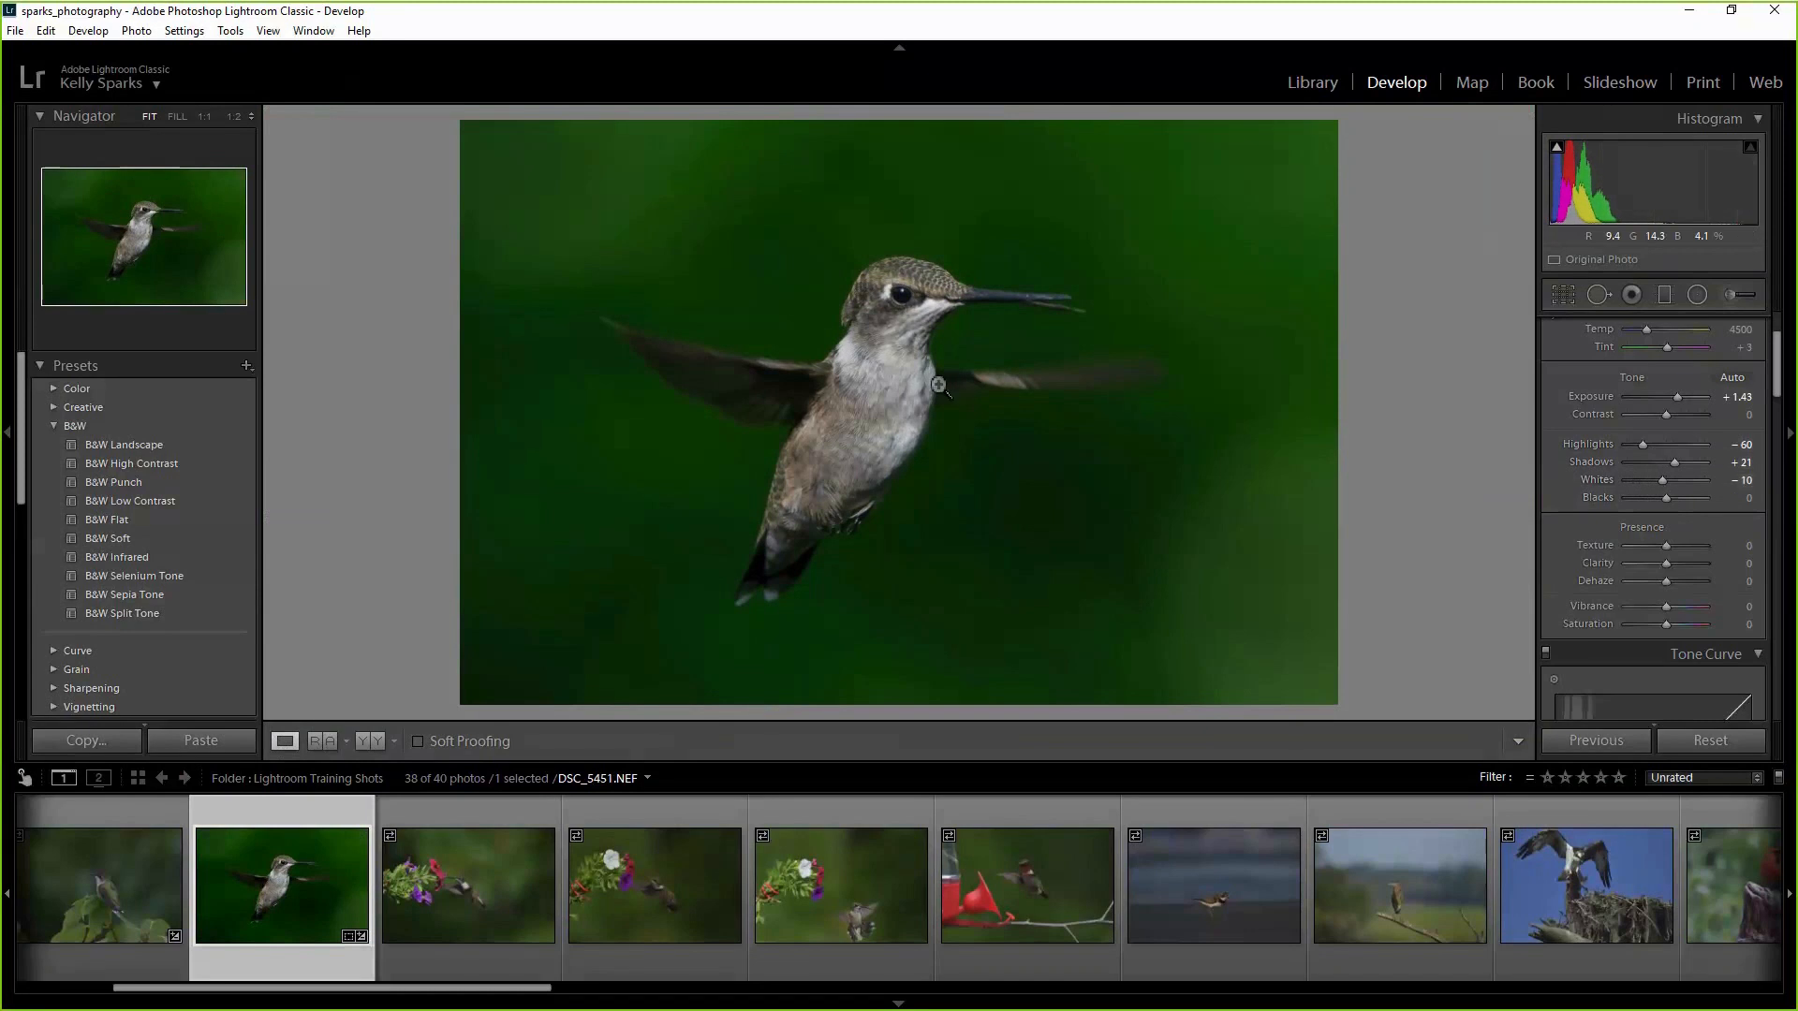
pyautogui.click(905, 380)
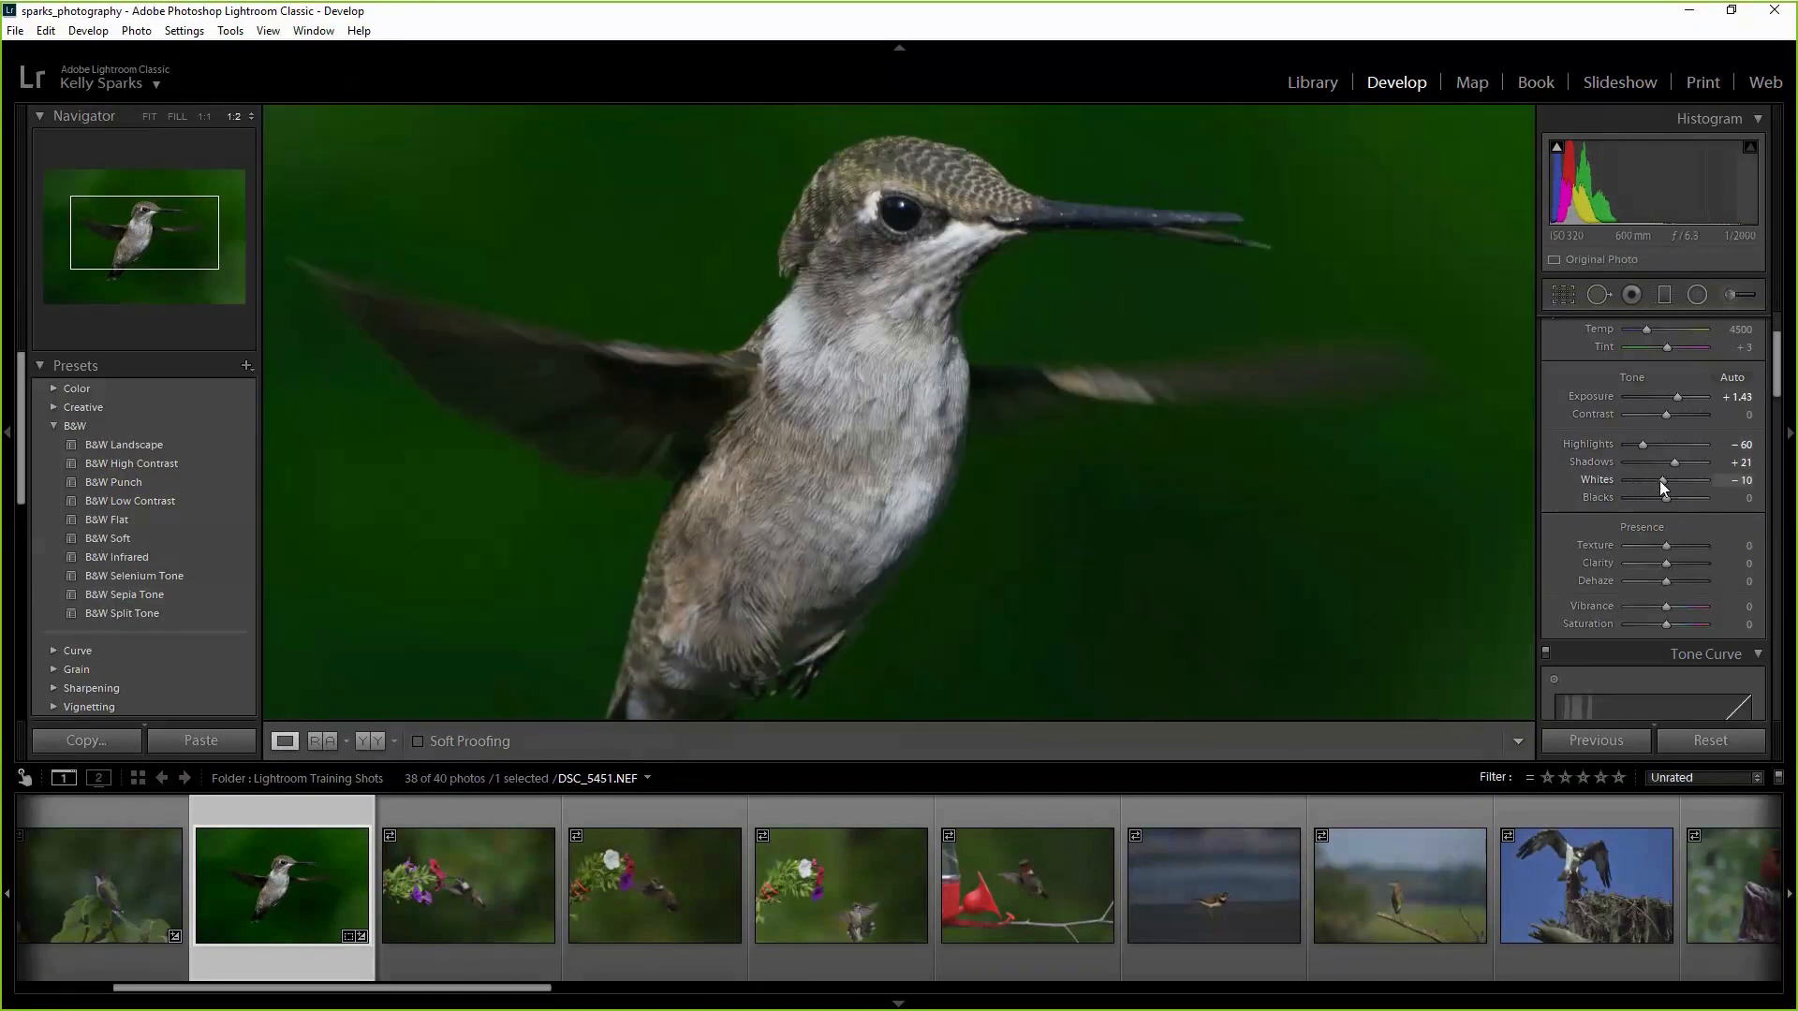
pyautogui.moveTo(1662, 480)
pyautogui.mouseDown()
pyautogui.moveTo(1614, 477)
pyautogui.moveTo(1730, 489)
pyautogui.moveTo(1652, 481)
pyautogui.mouseUp()
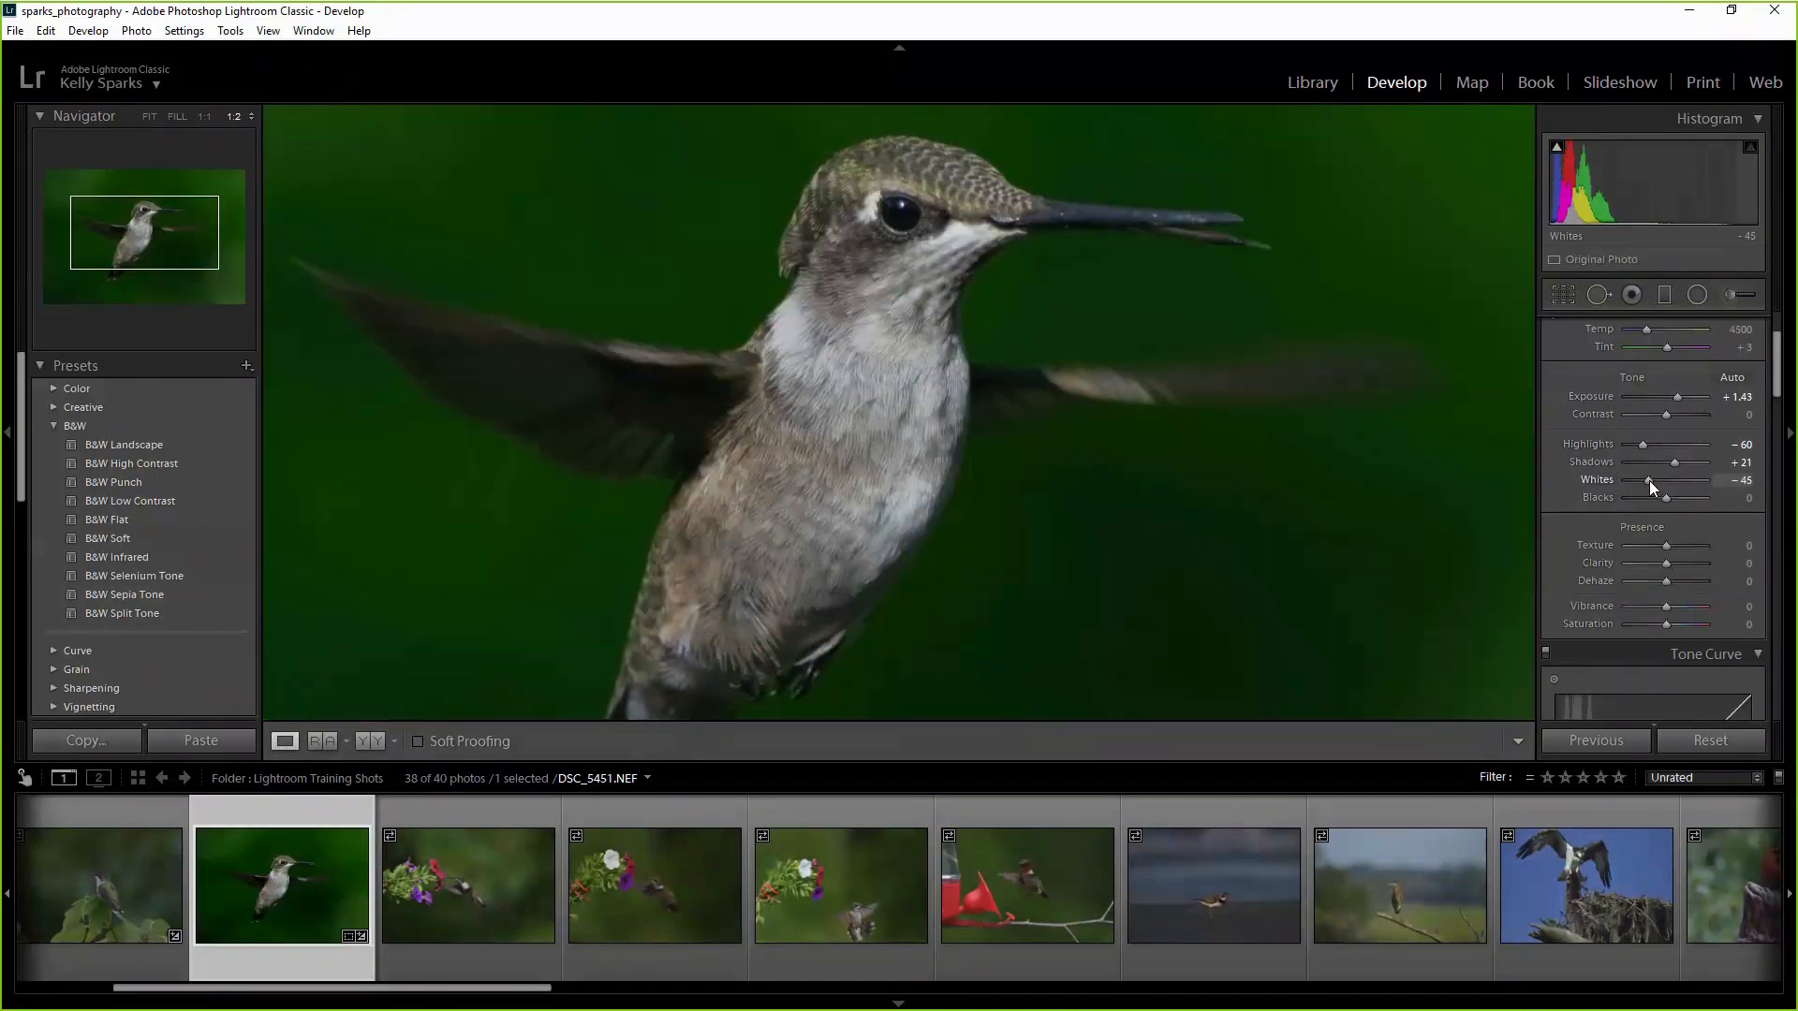
pyautogui.doubleClick(1649, 480)
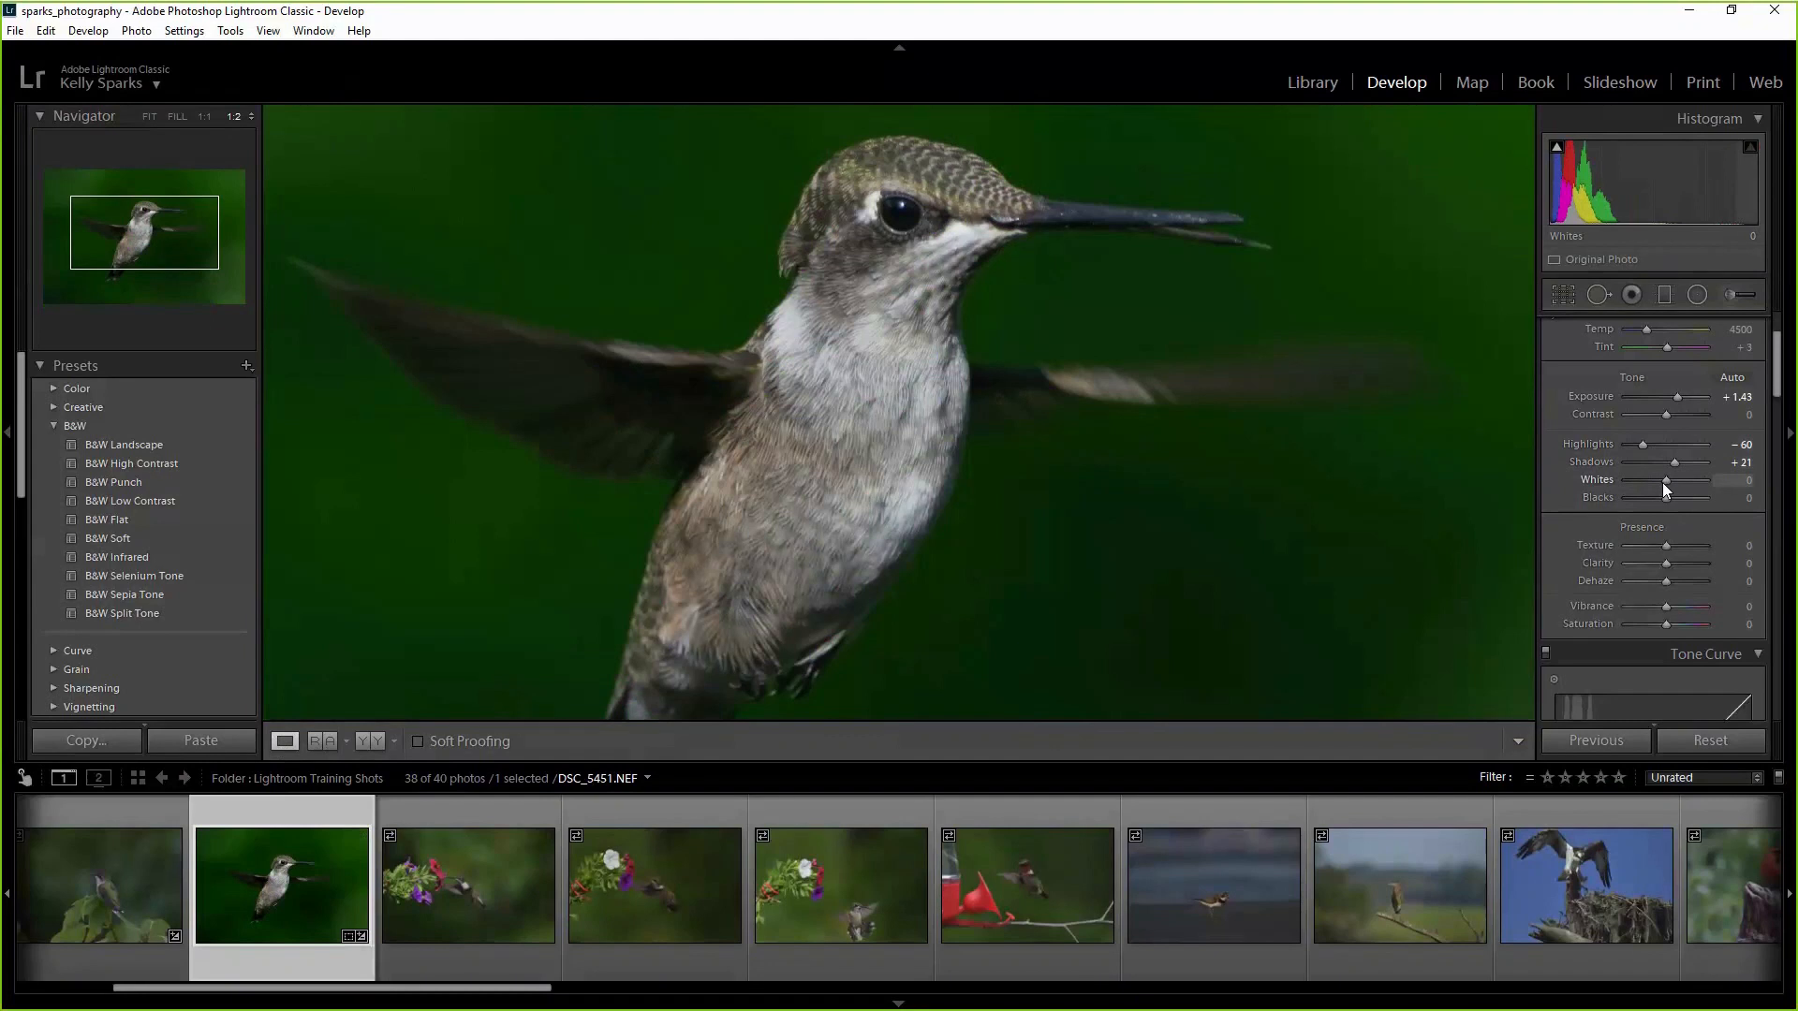
pyautogui.moveTo(1663, 483); pyautogui.dragTo(1657, 484)
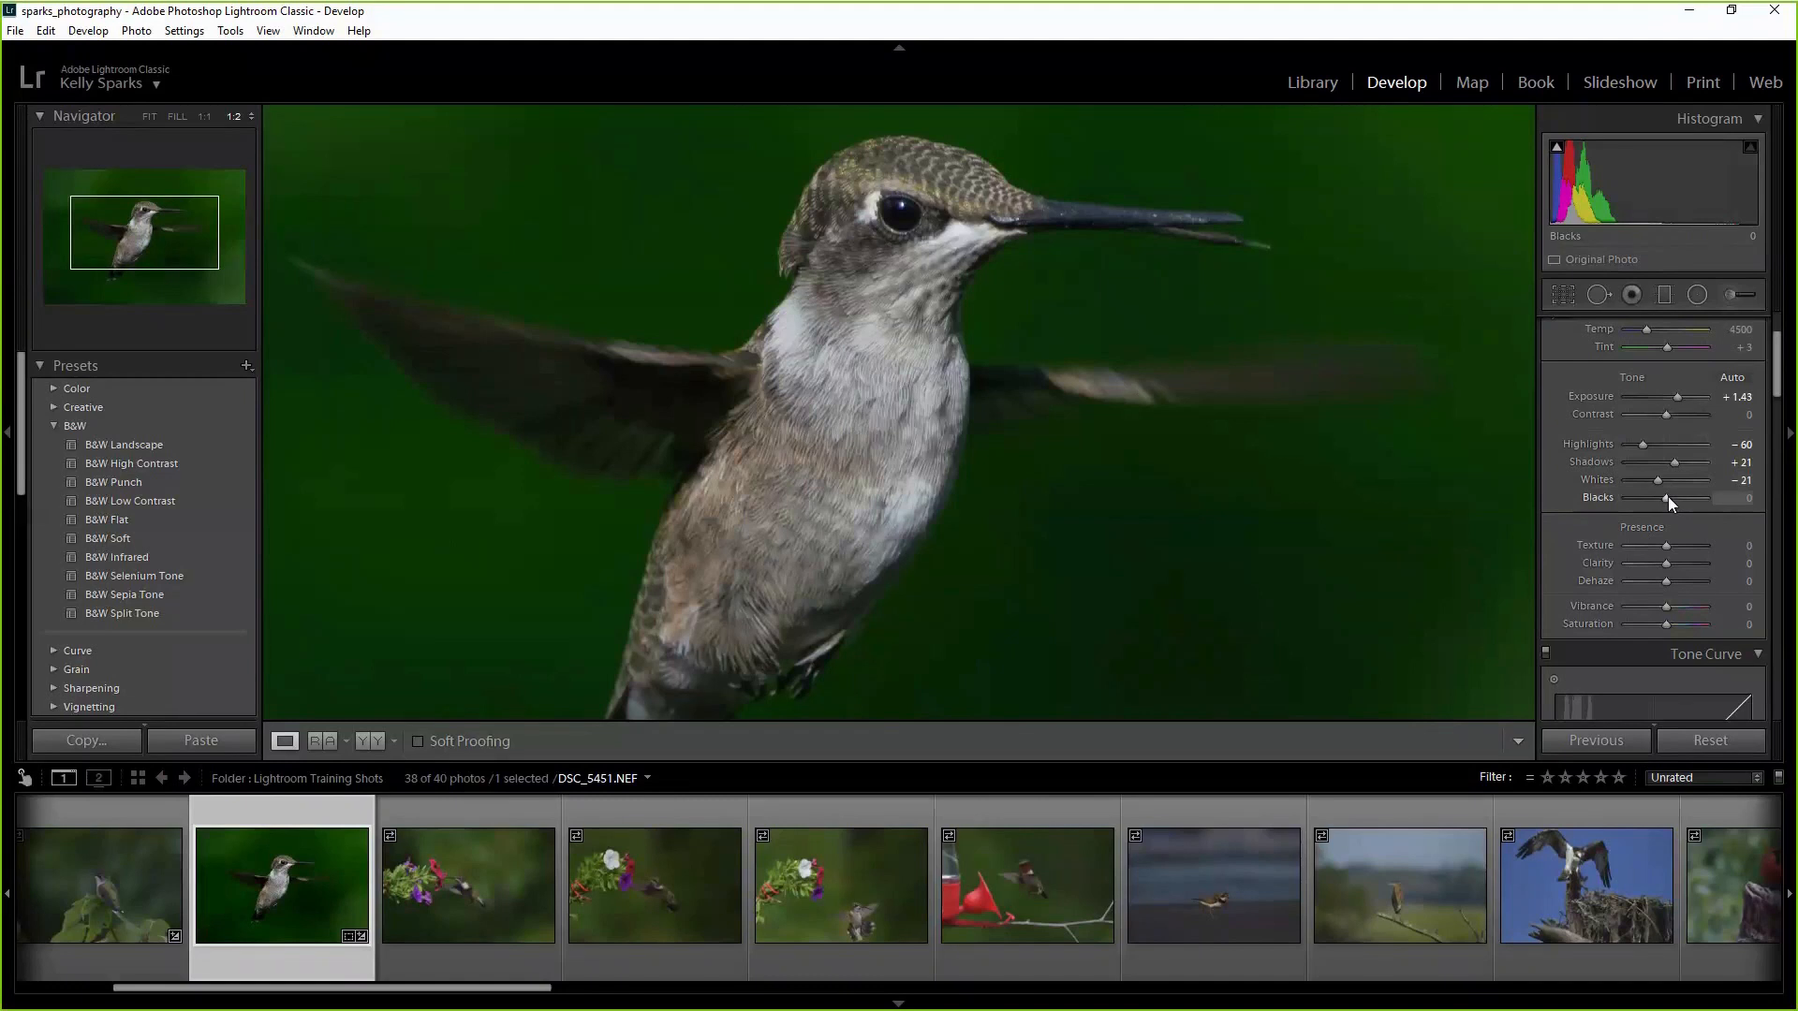
# Try adjusting the hummingbird photo's Blacks and reset them to 0.
pyautogui.press('Up')
pyautogui.moveTo(1667, 497)
pyautogui.mouseDown()
pyautogui.moveTo(1684, 496)
pyautogui.moveTo(1667, 498)
pyautogui.mouseUp()
pyautogui.doubleClick(1669, 499)
# Raise the hummingbird photo's Exposure to +2.14 and check the whole image.
pyautogui.moveTo(1682, 397); pyautogui.dragTo(1689, 397)
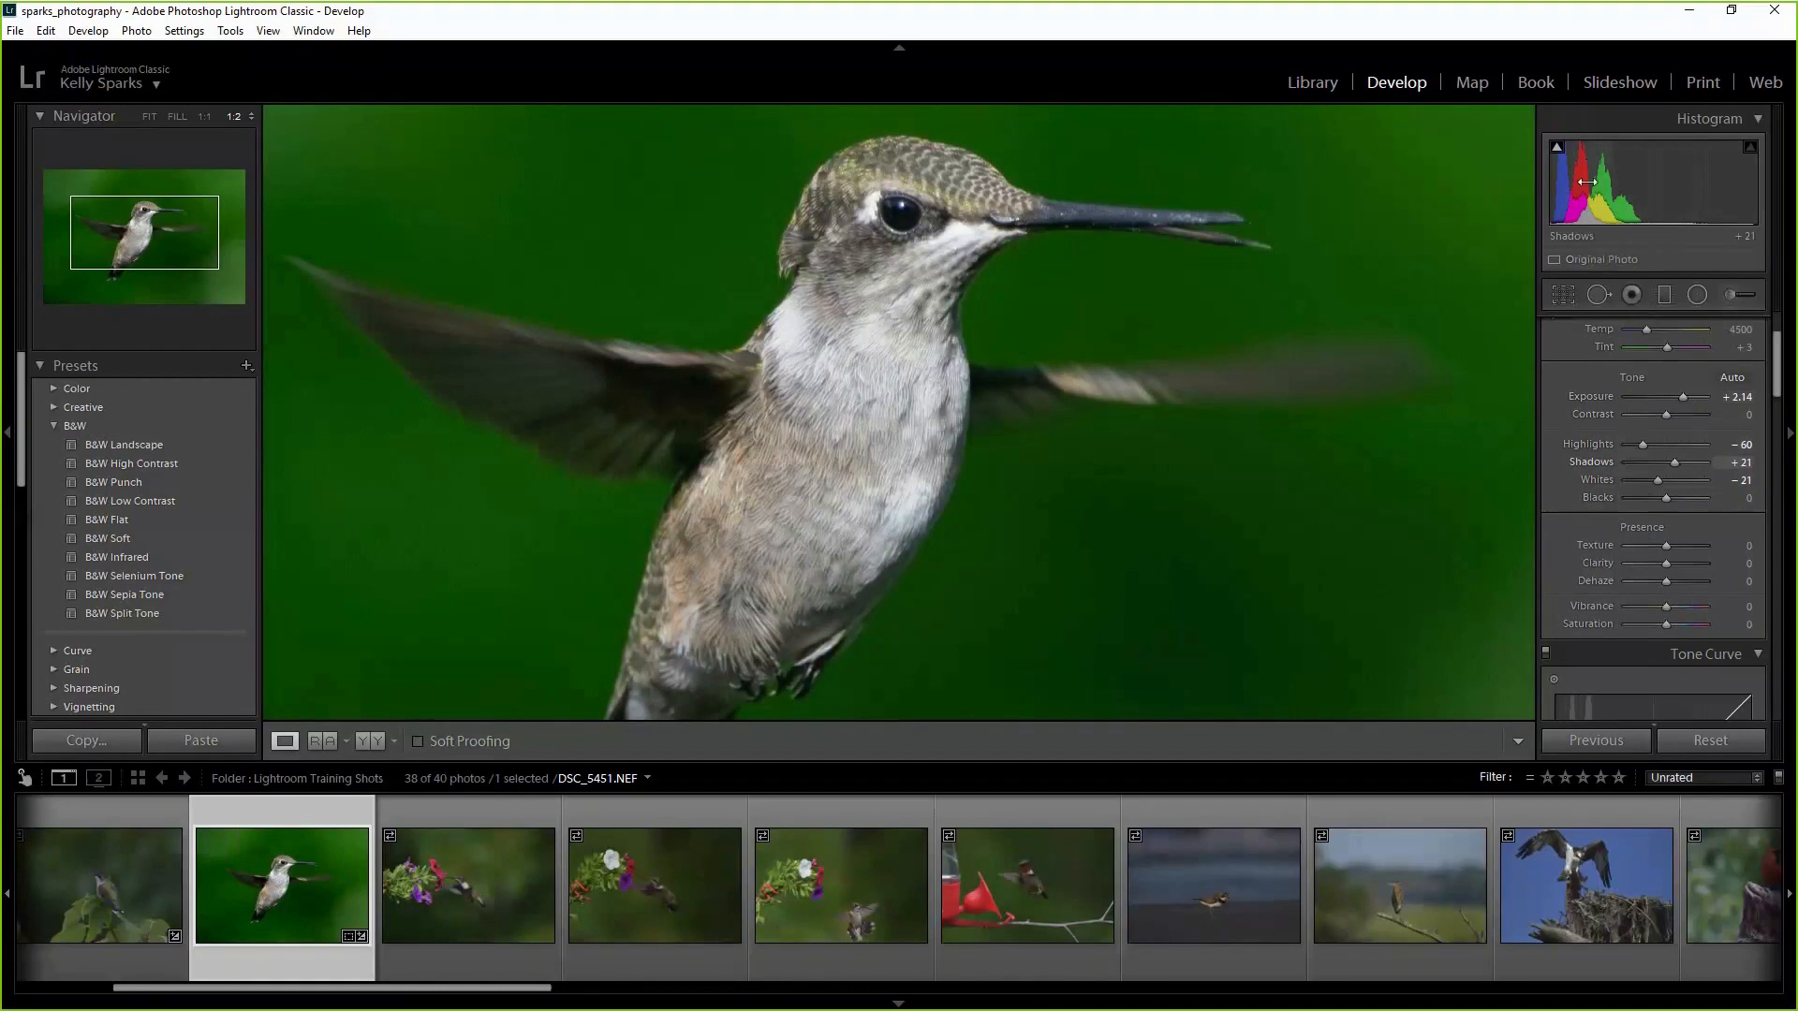
pyautogui.click(150, 116)
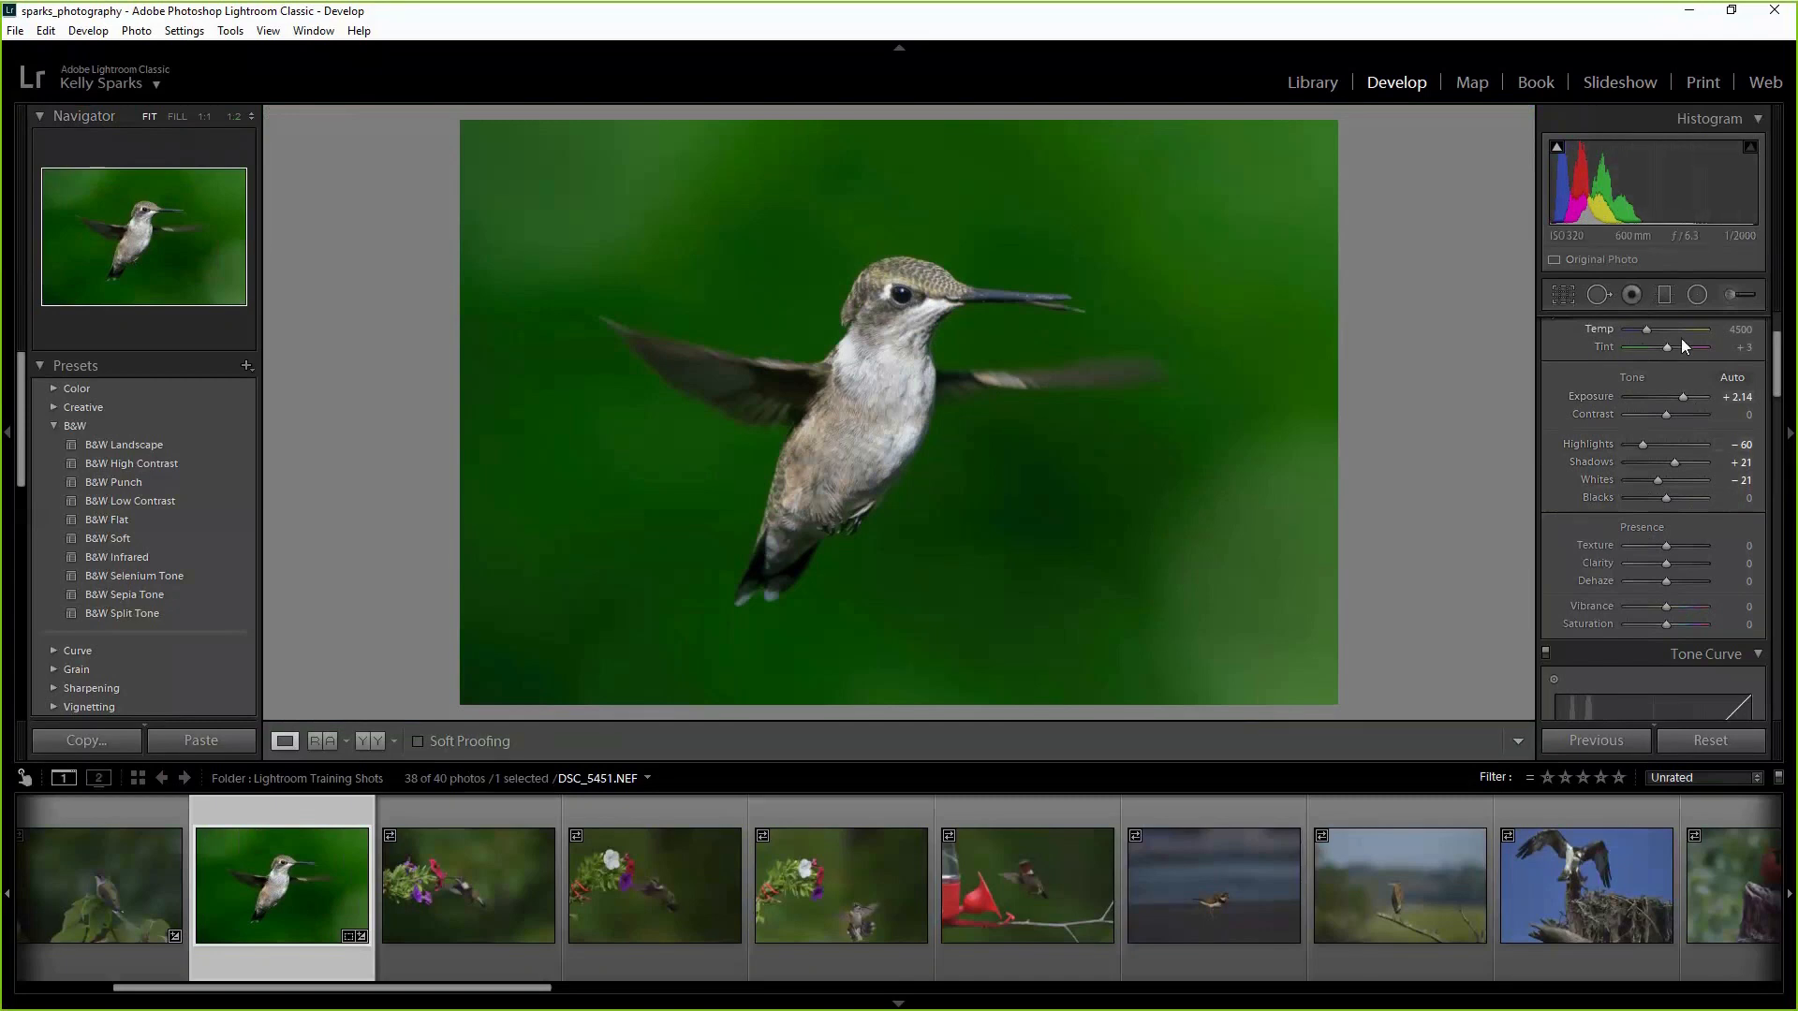
pyautogui.moveTo(1687, 400); pyautogui.dragTo(1686, 402)
# Try Texture values such as +45 and +36 on the hummingbird's feathers and reset Texture to 0.
pyautogui.moveTo(1667, 547); pyautogui.dragTo(1698, 547)
pyautogui.click(890, 390)
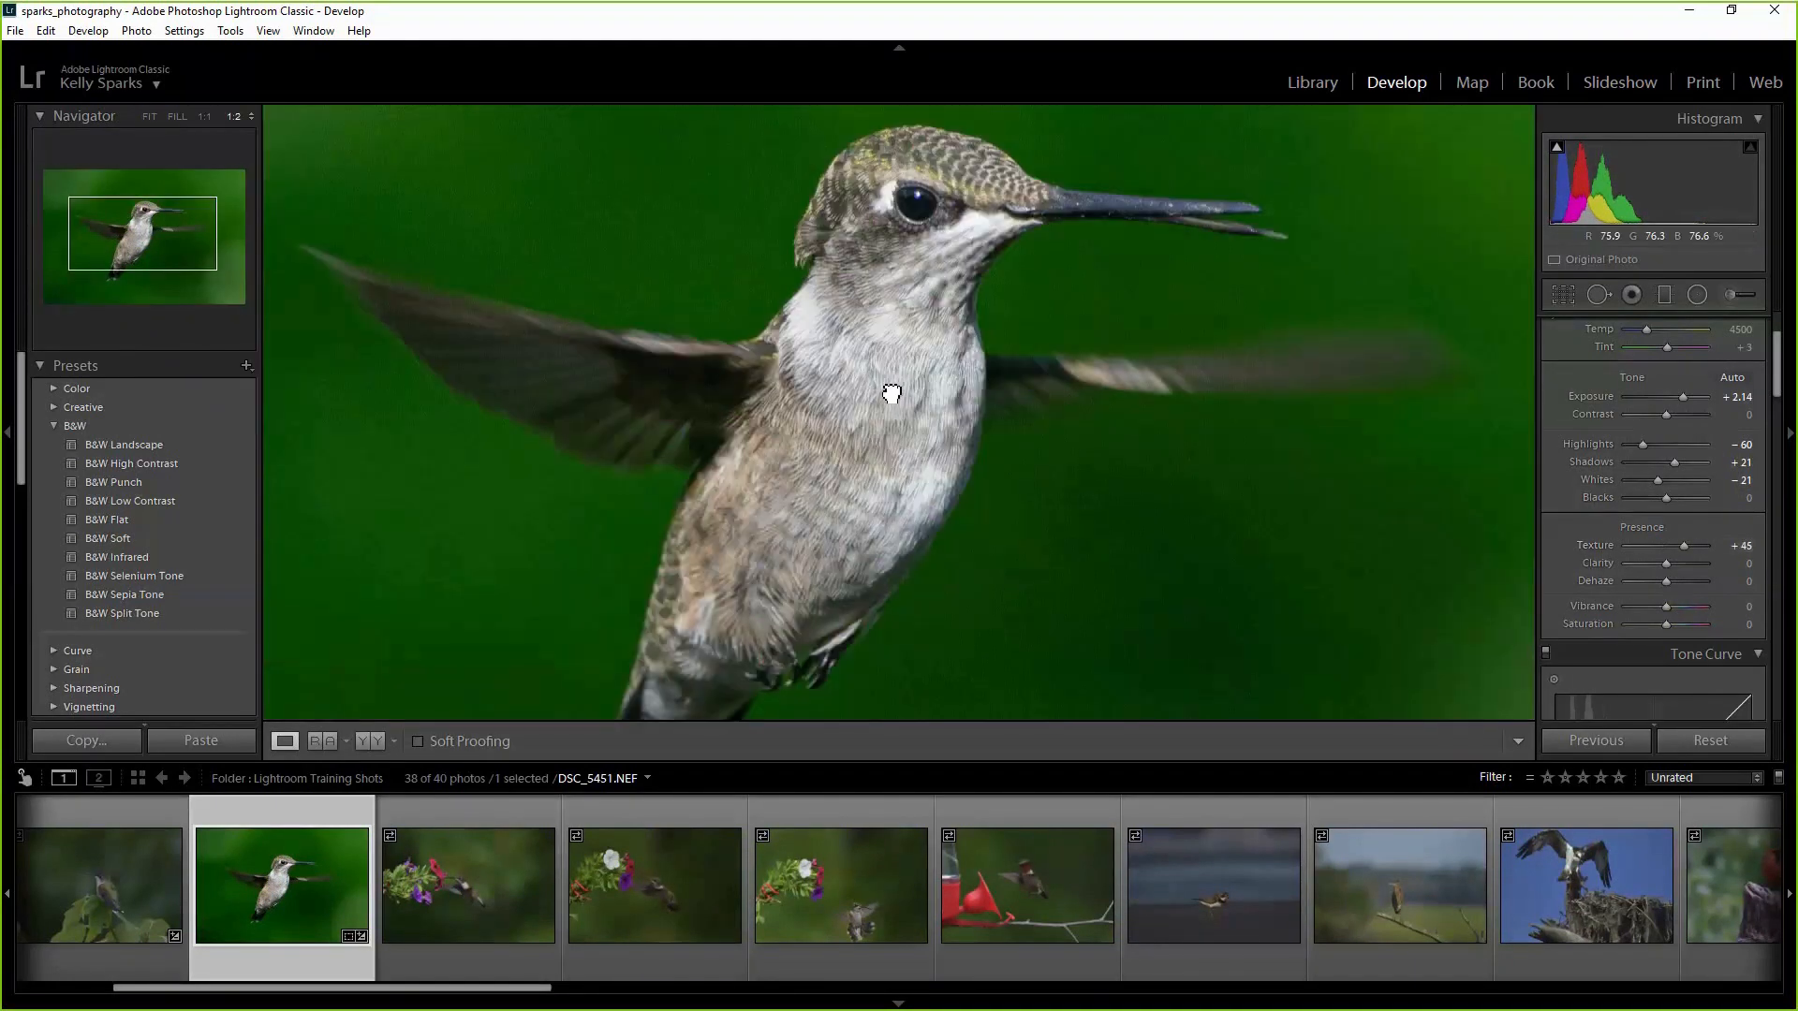
pyautogui.moveTo(1682, 546); pyautogui.dragTo(1663, 546)
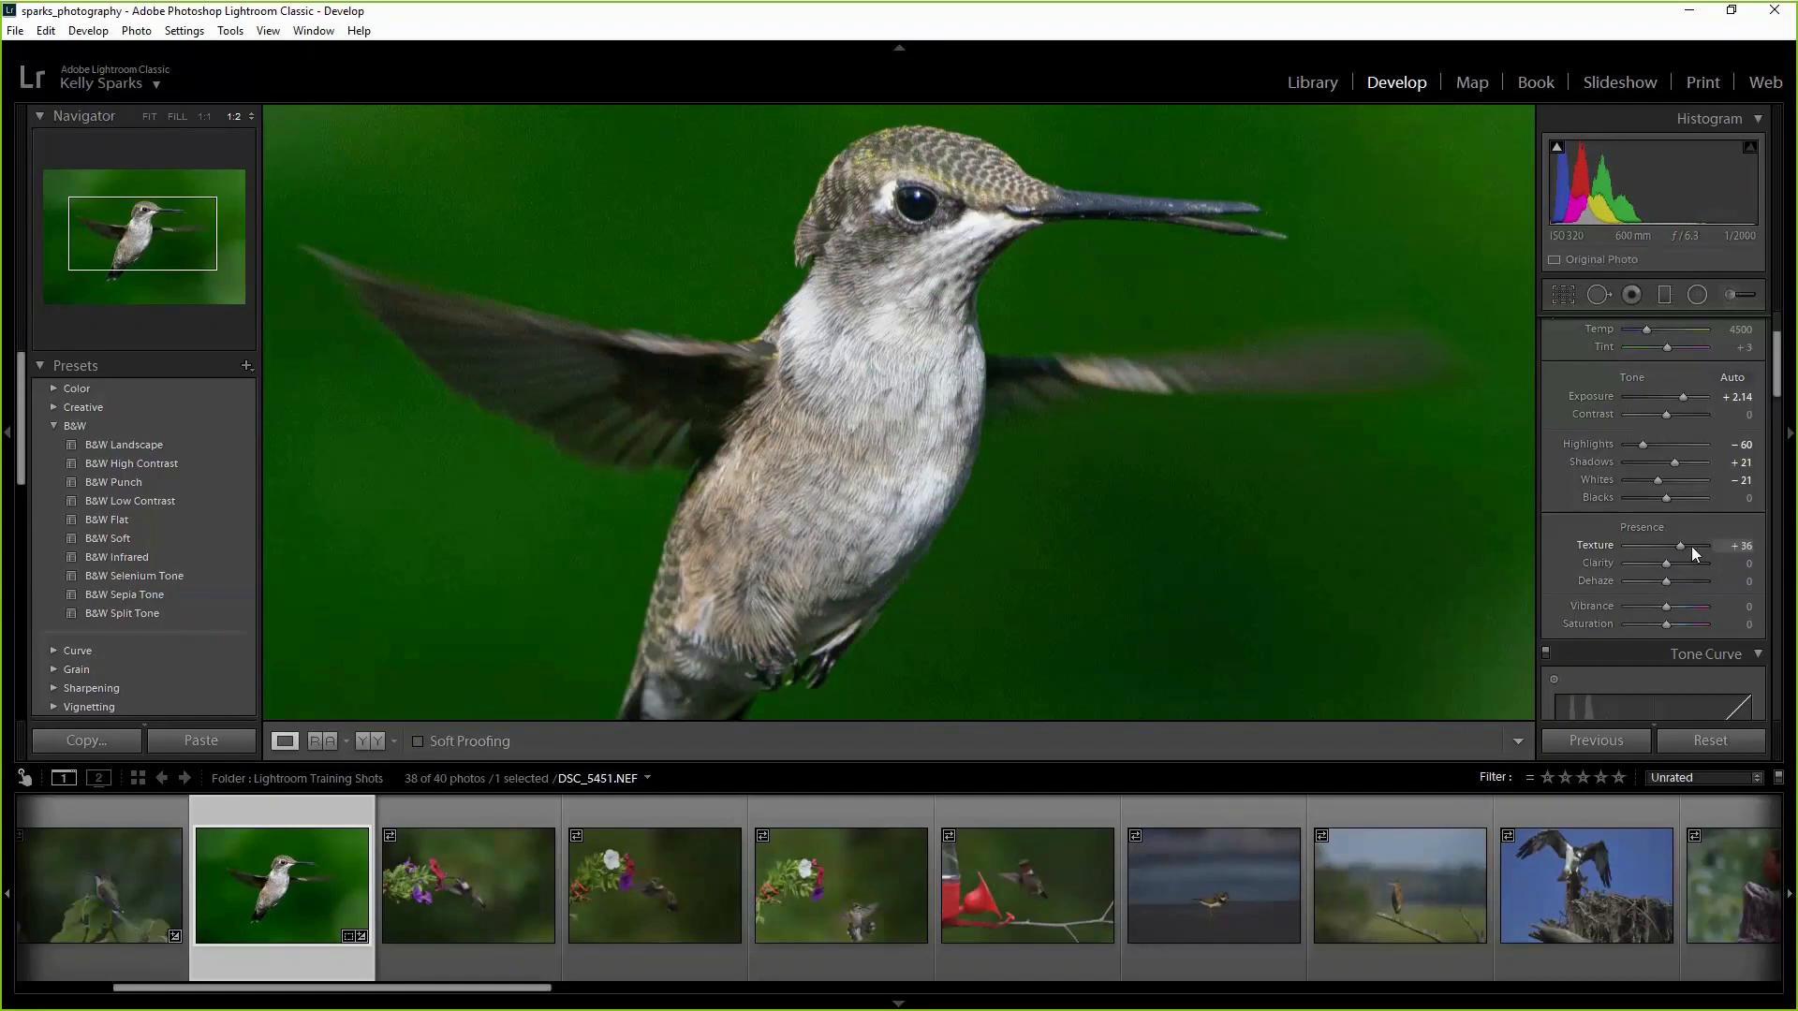
pyautogui.moveTo(1691, 547); pyautogui.dragTo(1686, 546)
pyautogui.doubleClick(1689, 550)
pyautogui.doubleClick(1669, 547)
# Set the hummingbird photo's Clarity to +14, undoing a reset of the value.
pyautogui.moveTo(1672, 563); pyautogui.dragTo(1672, 564)
pyautogui.doubleClick(1671, 564)
pyautogui.hotkey('ctrl', 'z')
# Try Dehaze at +95 on the hummingbird photo and reset it to 0.
pyautogui.moveTo(884, 325); pyautogui.dragTo(879, 406)
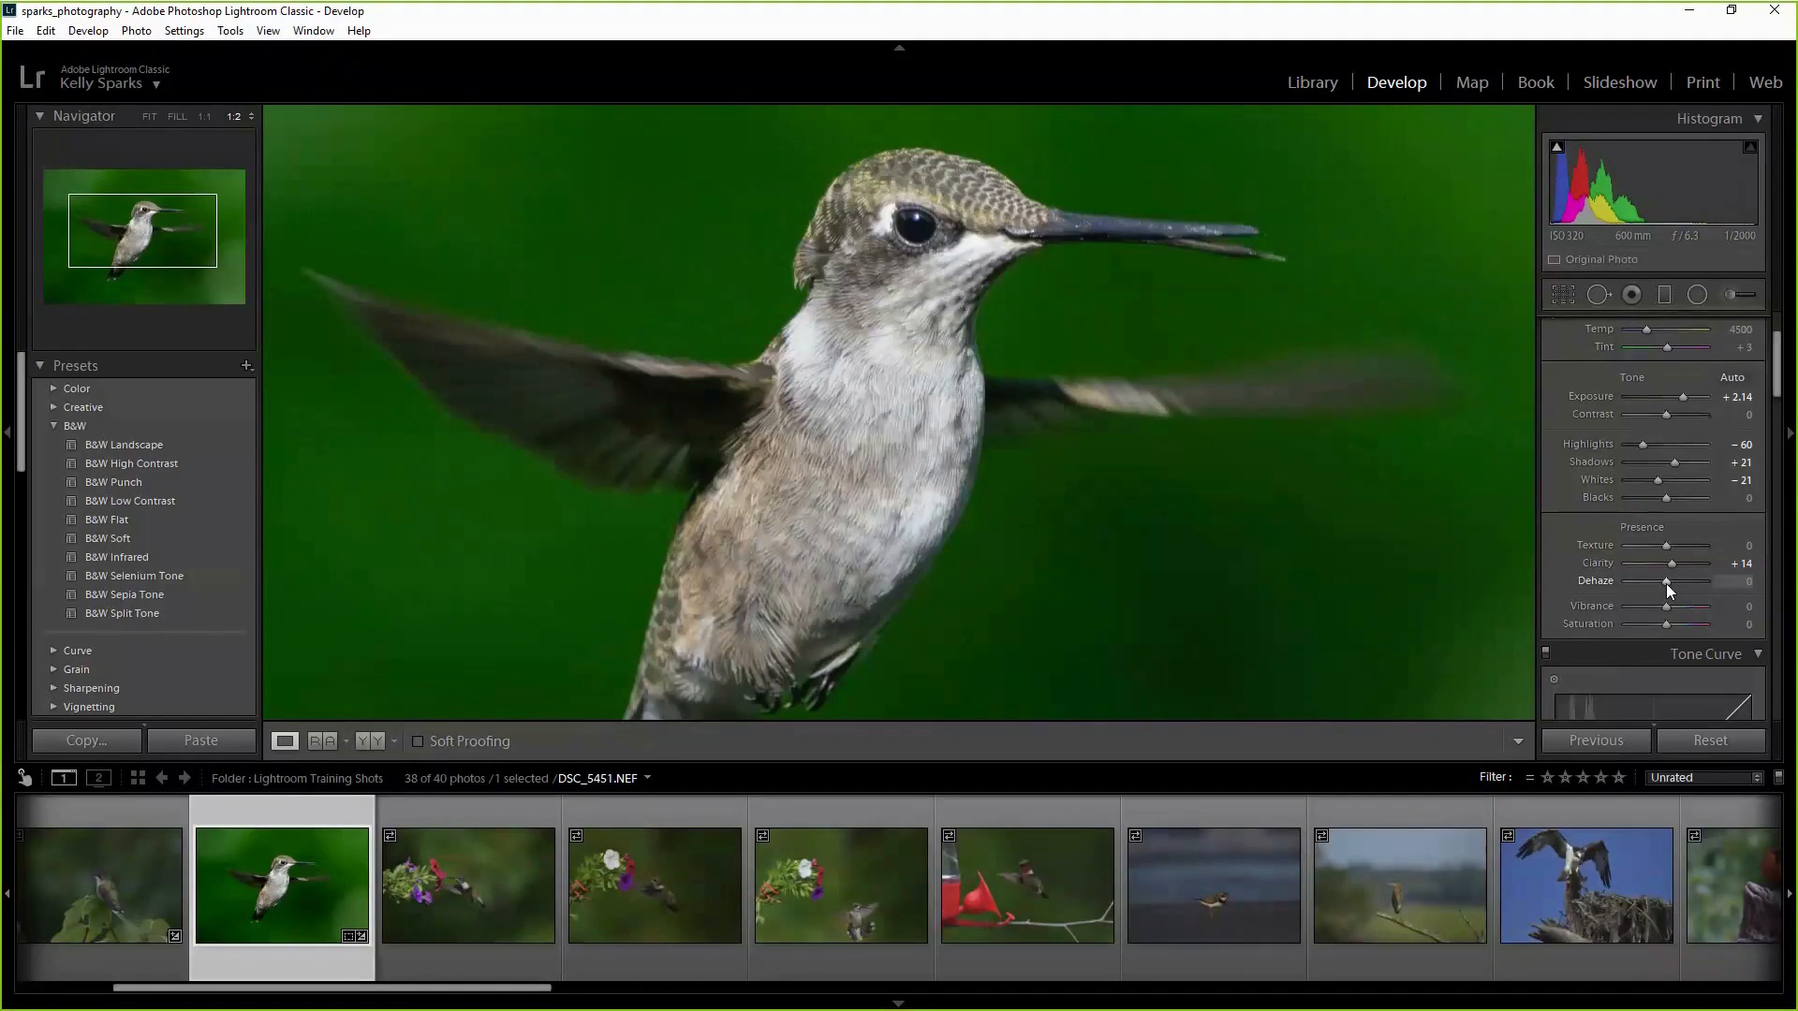
pyautogui.click(1704, 580)
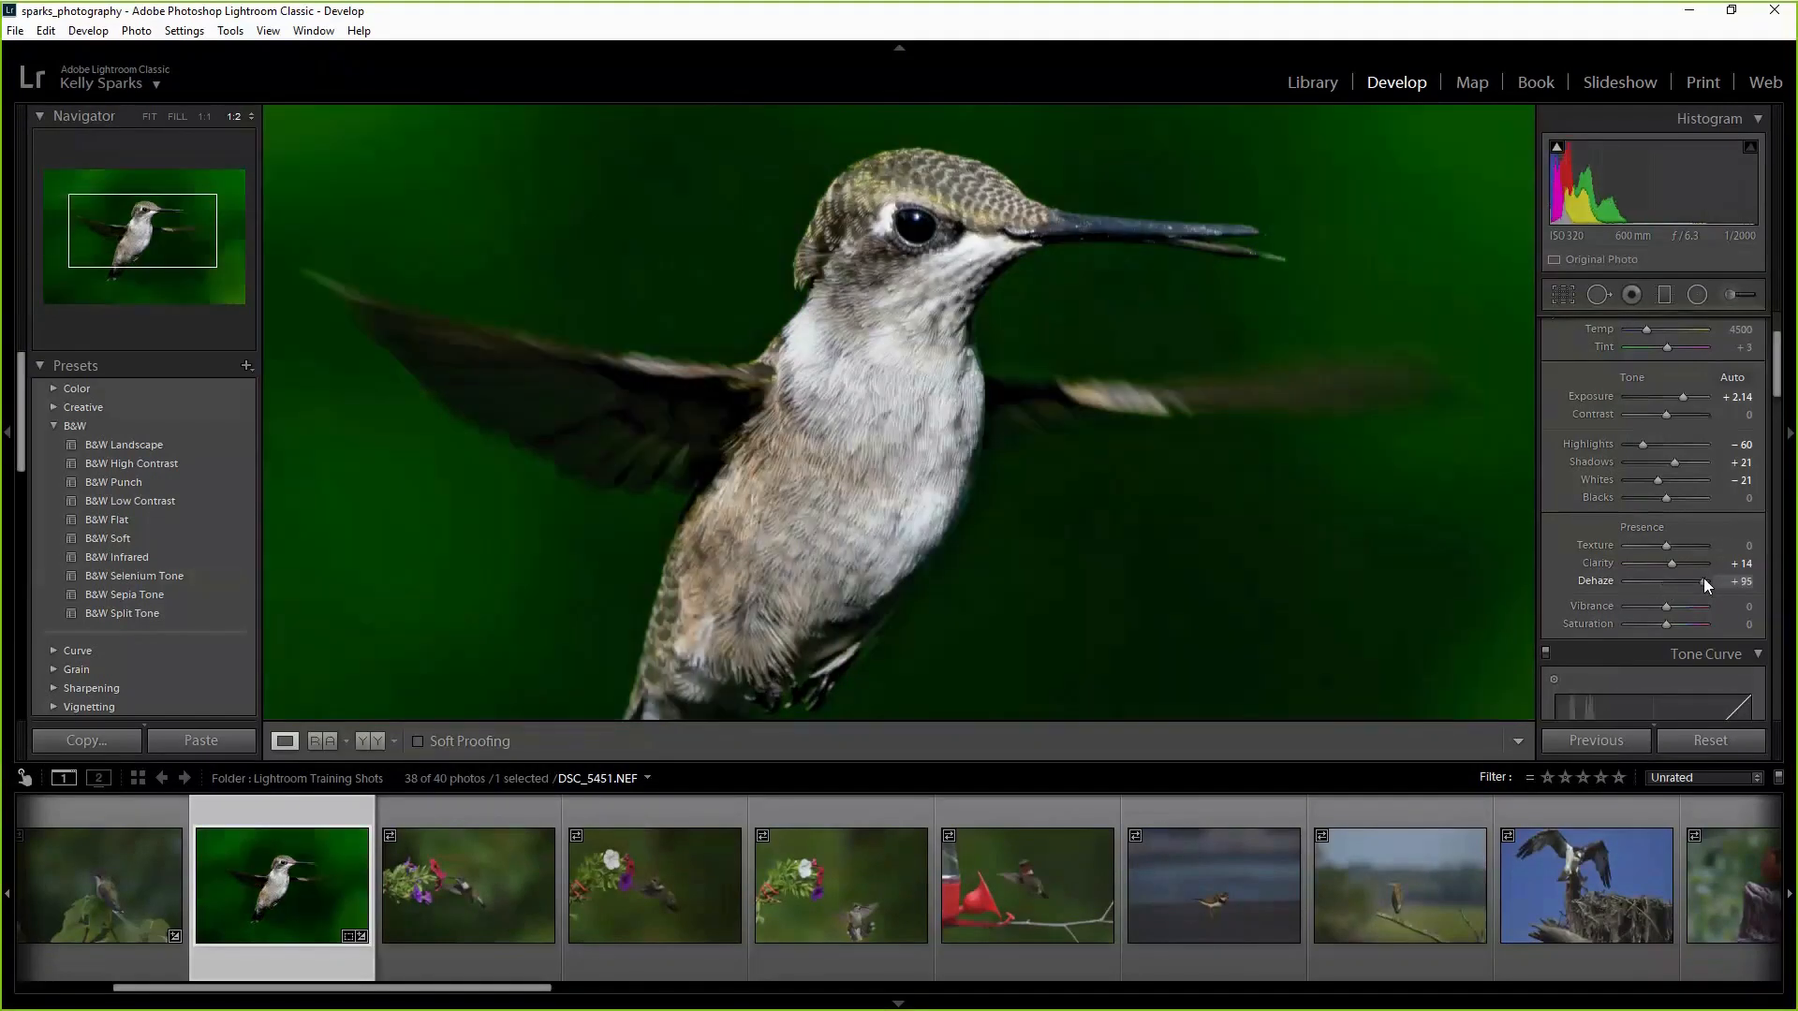
pyautogui.moveTo(1698, 579)
pyautogui.mouseDown()
pyautogui.moveTo(1629, 581)
pyautogui.moveTo(1671, 582)
pyautogui.mouseUp()
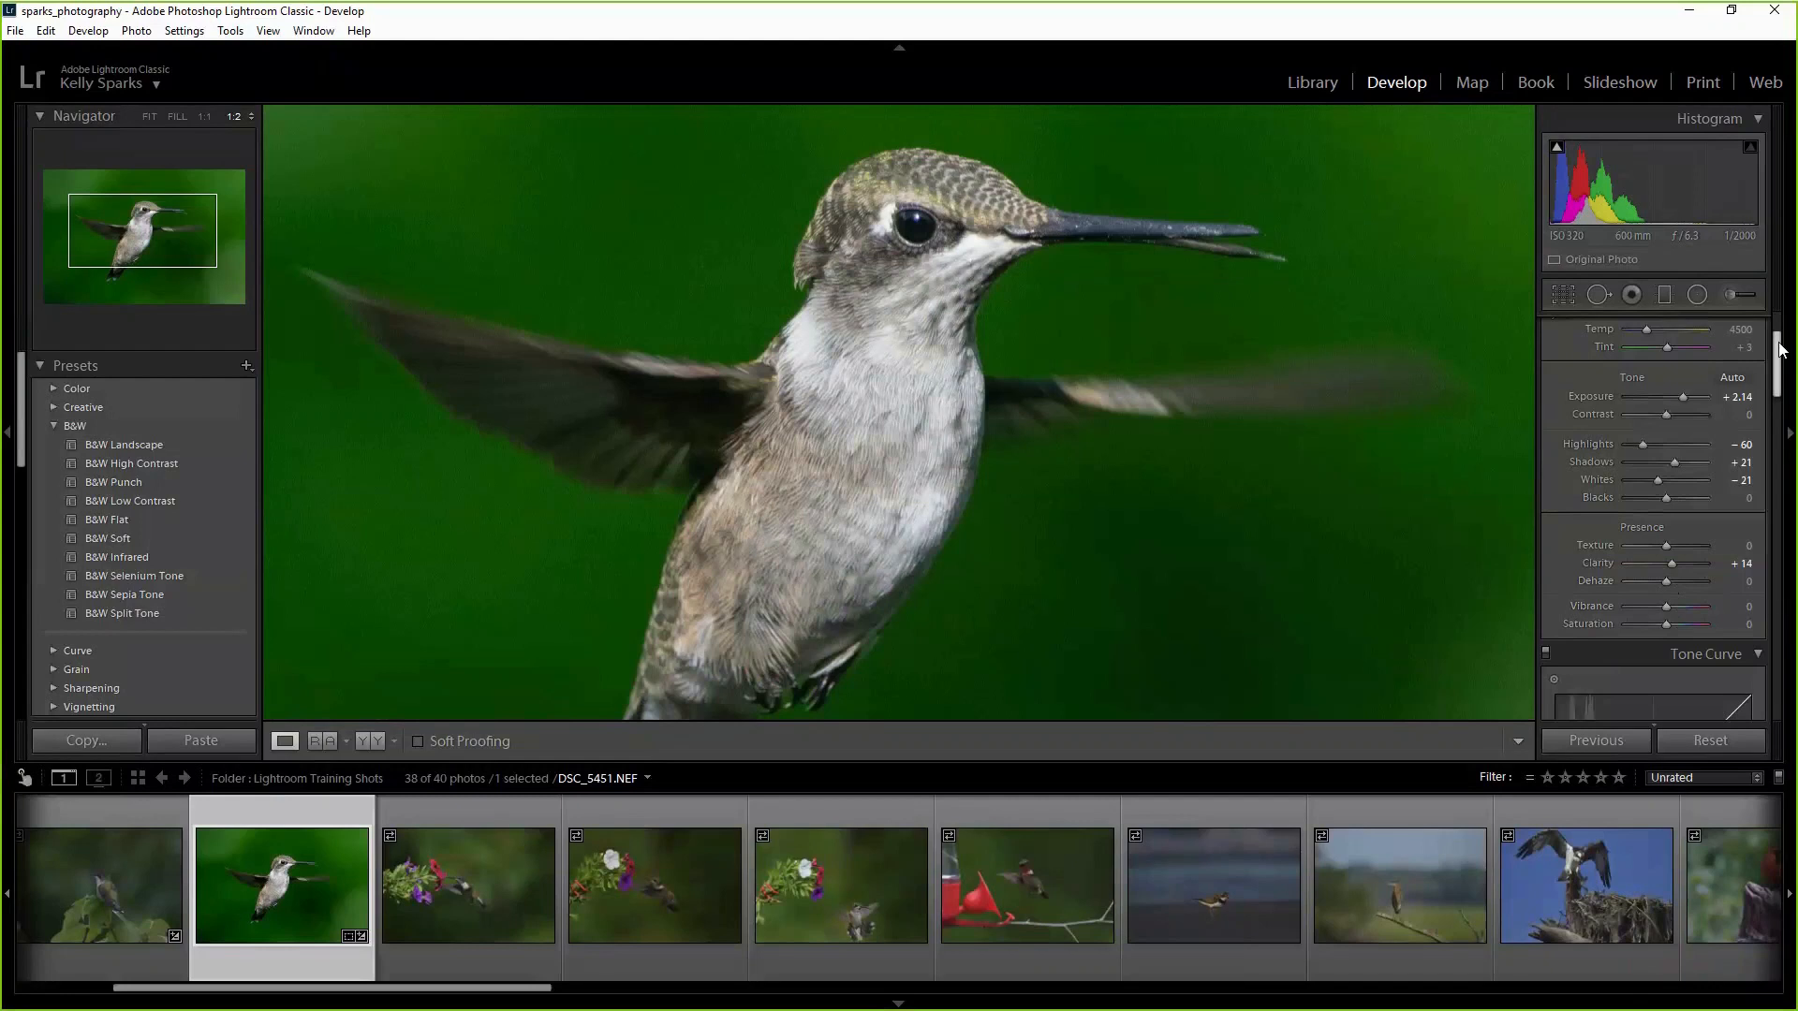
# Try Vibrance at +90 and Saturation at +100 on the hummingbird photo, resetting each to 0.
pyautogui.moveTo(1783, 345); pyautogui.dragTo(1782, 368)
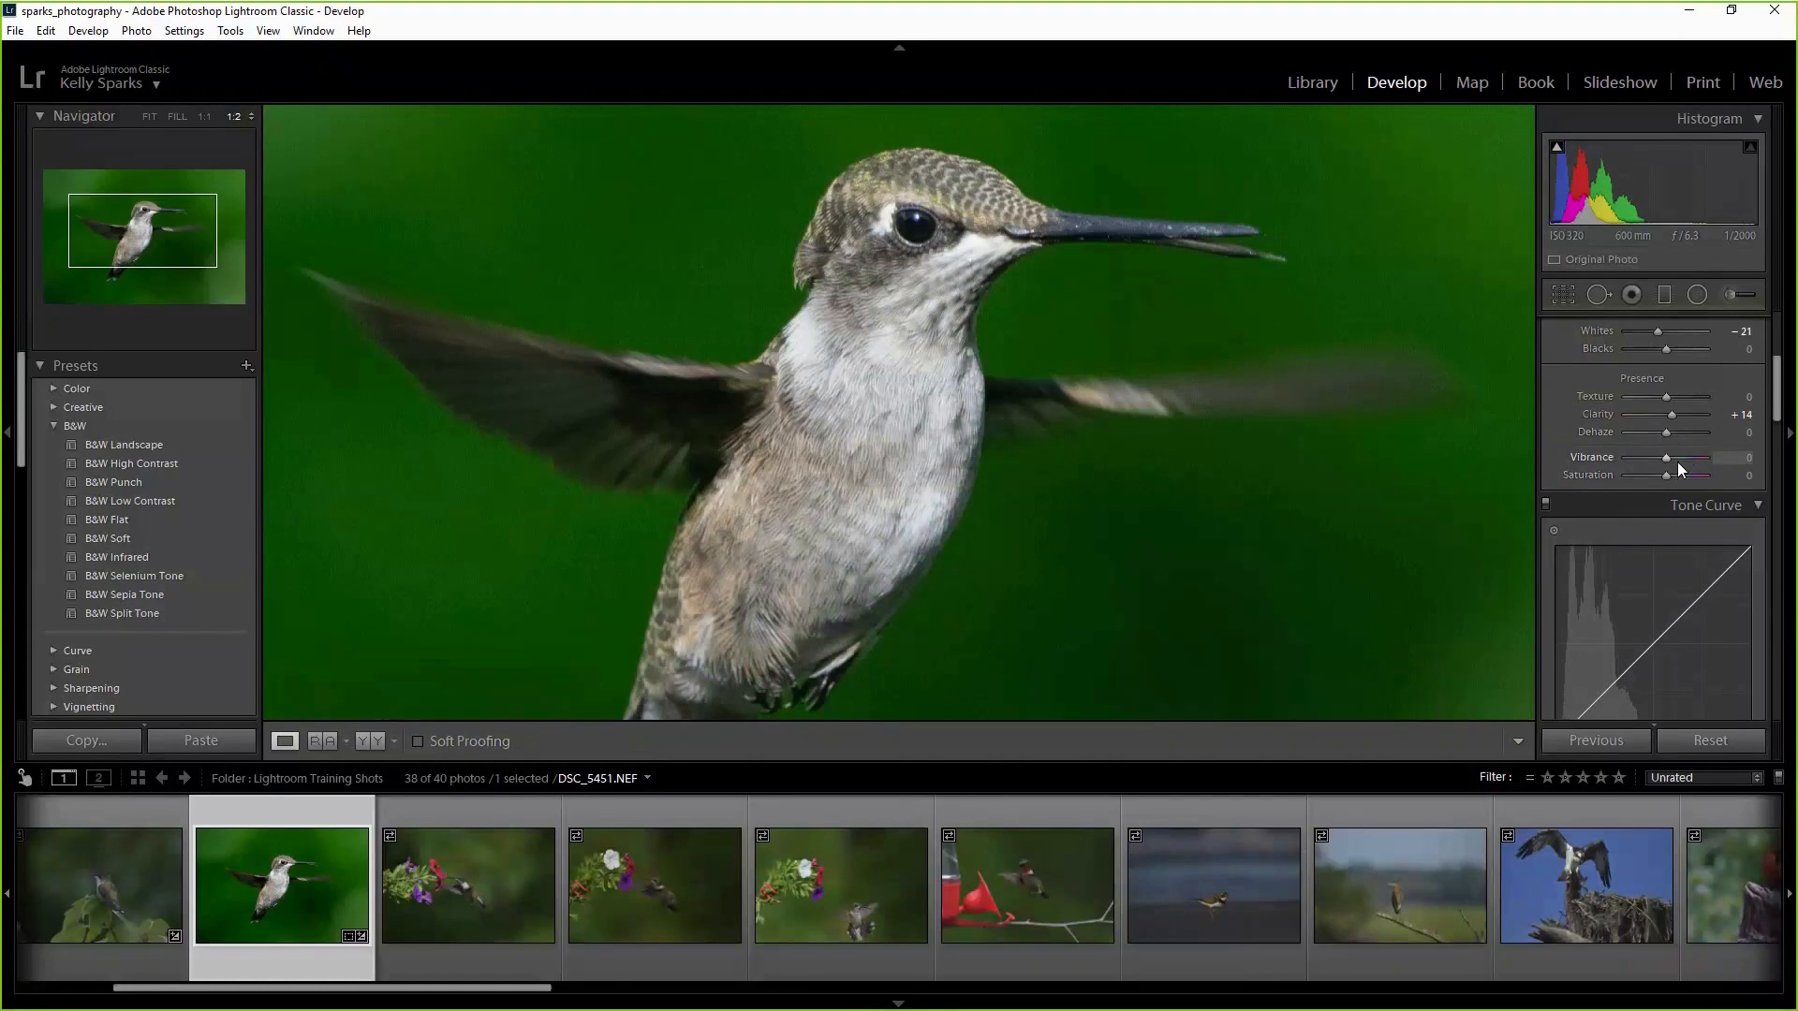
pyautogui.moveTo(1667, 457); pyautogui.dragTo(1704, 457)
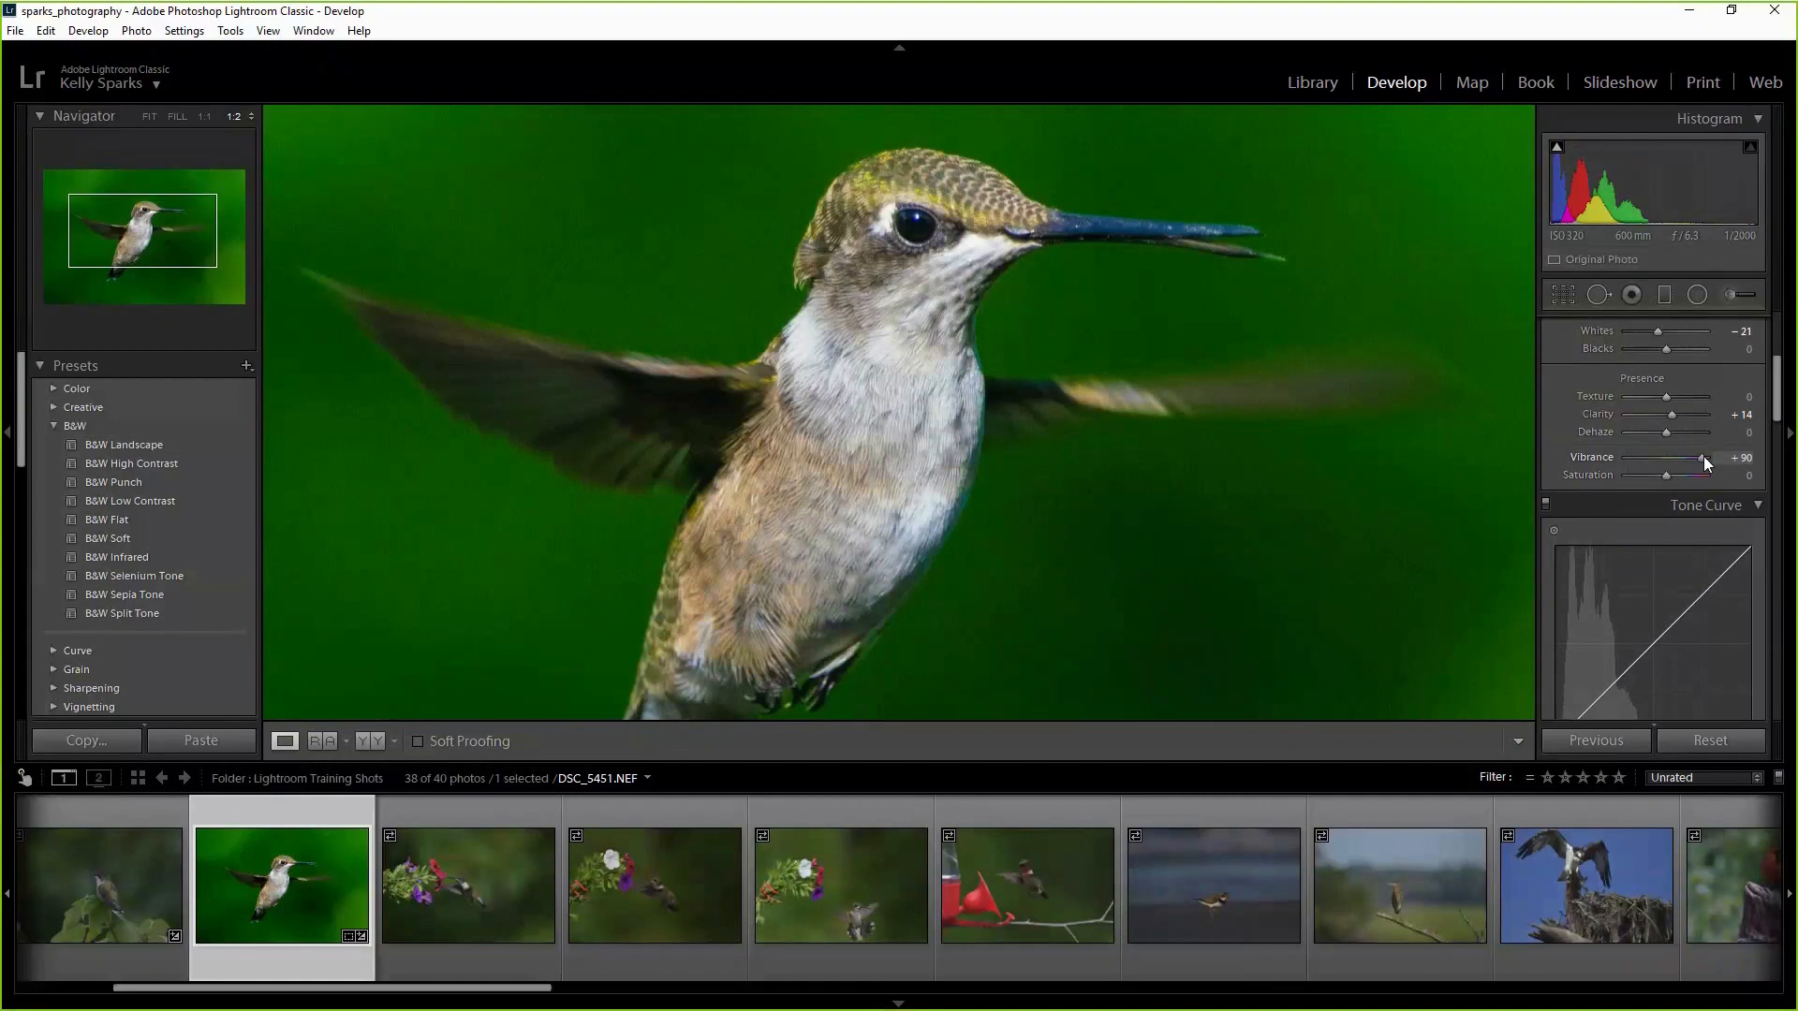
pyautogui.doubleClick(1702, 457)
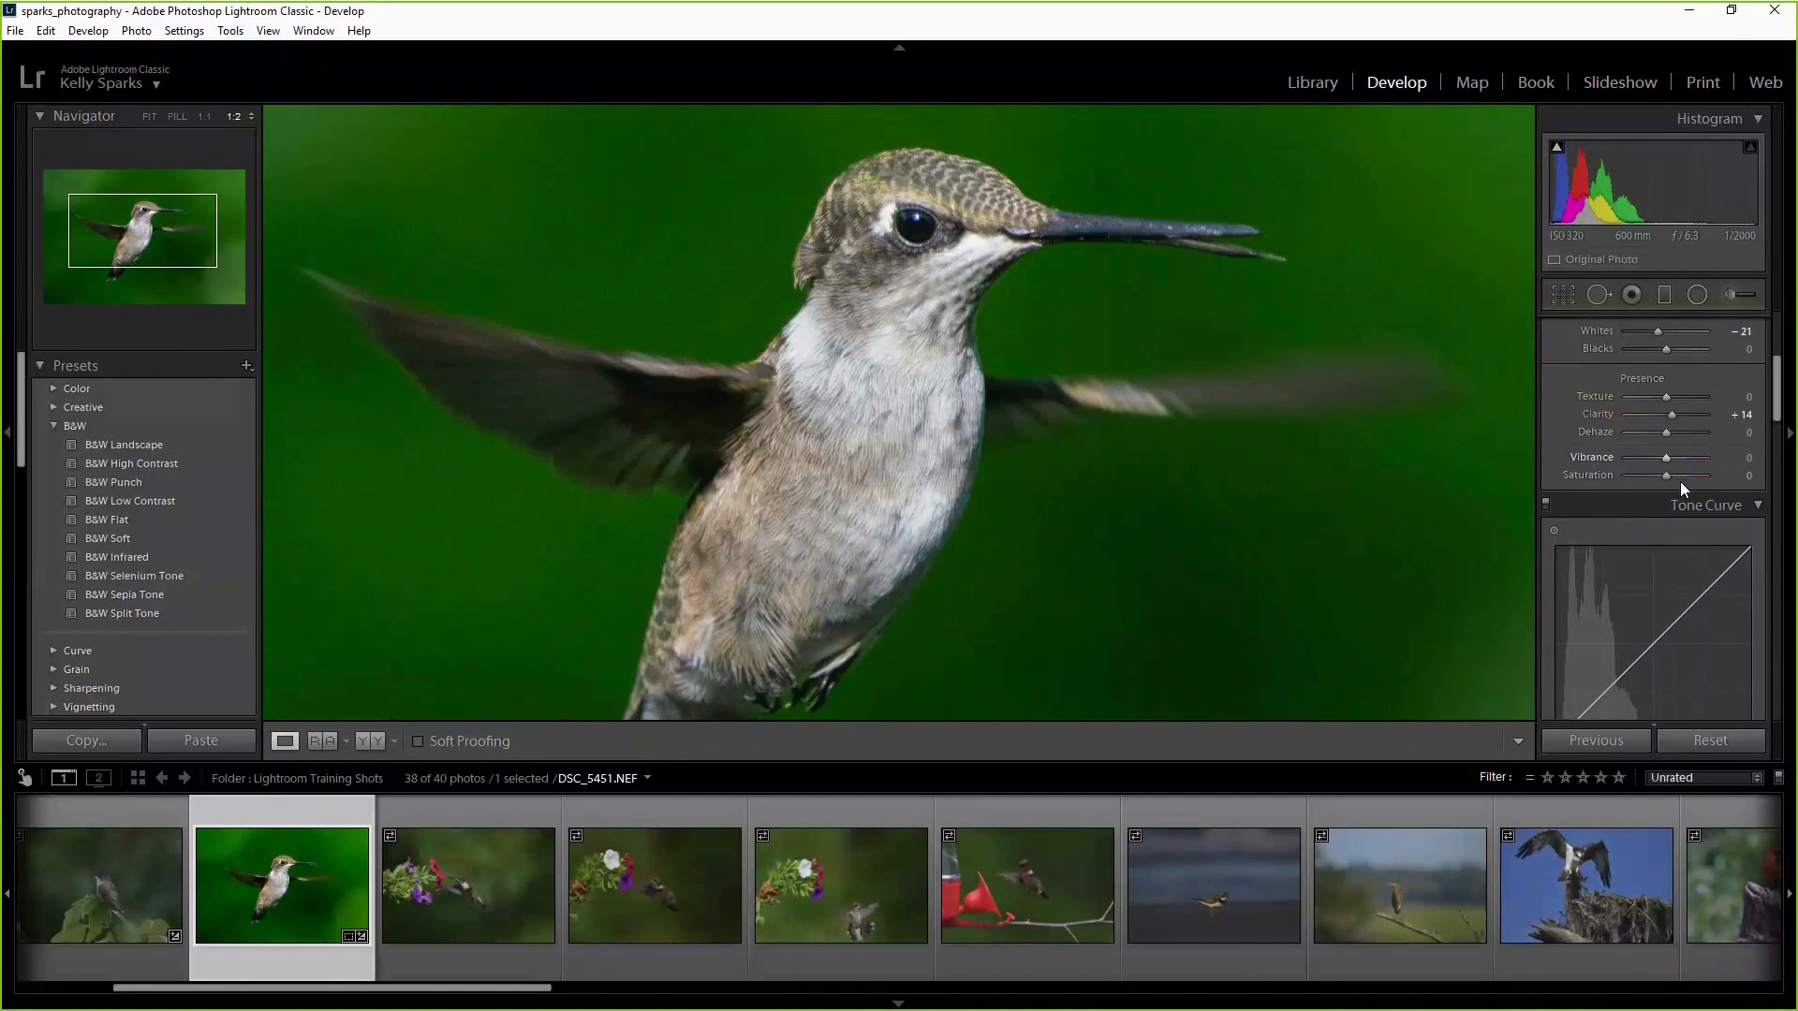
pyautogui.moveTo(1704, 475); pyautogui.dragTo(1710, 476)
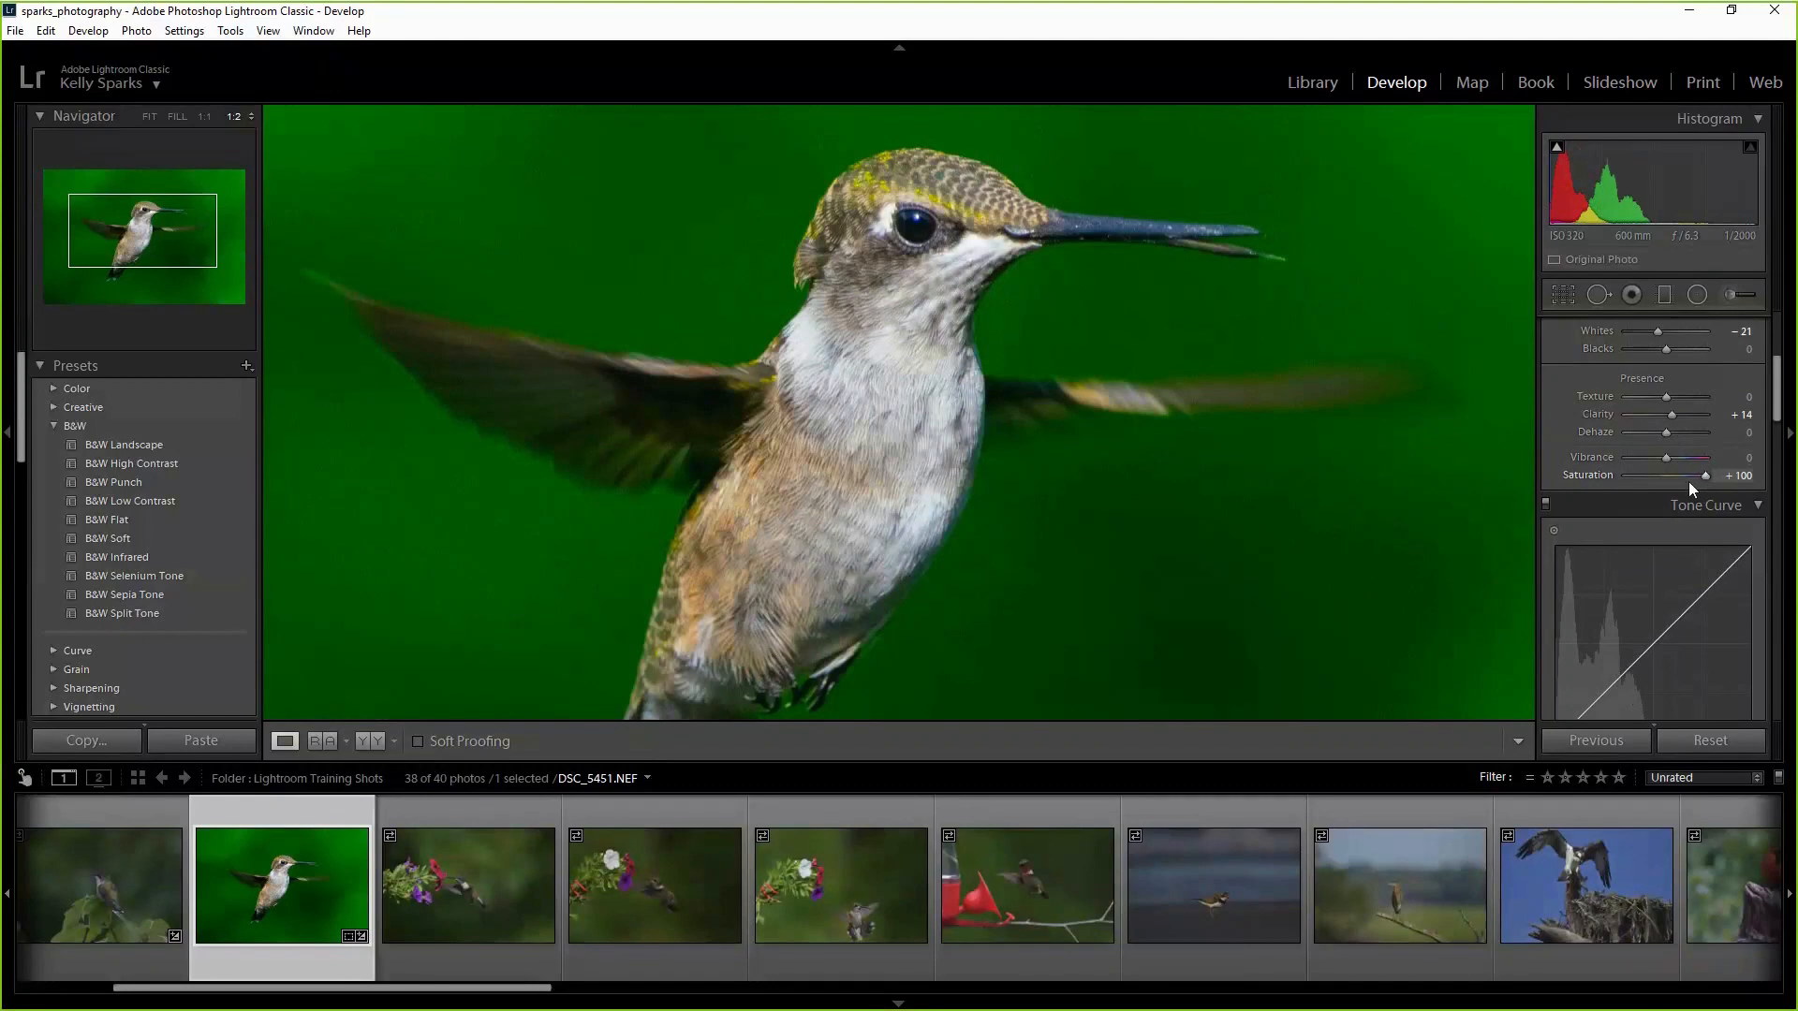
pyautogui.doubleClick(1689, 481)
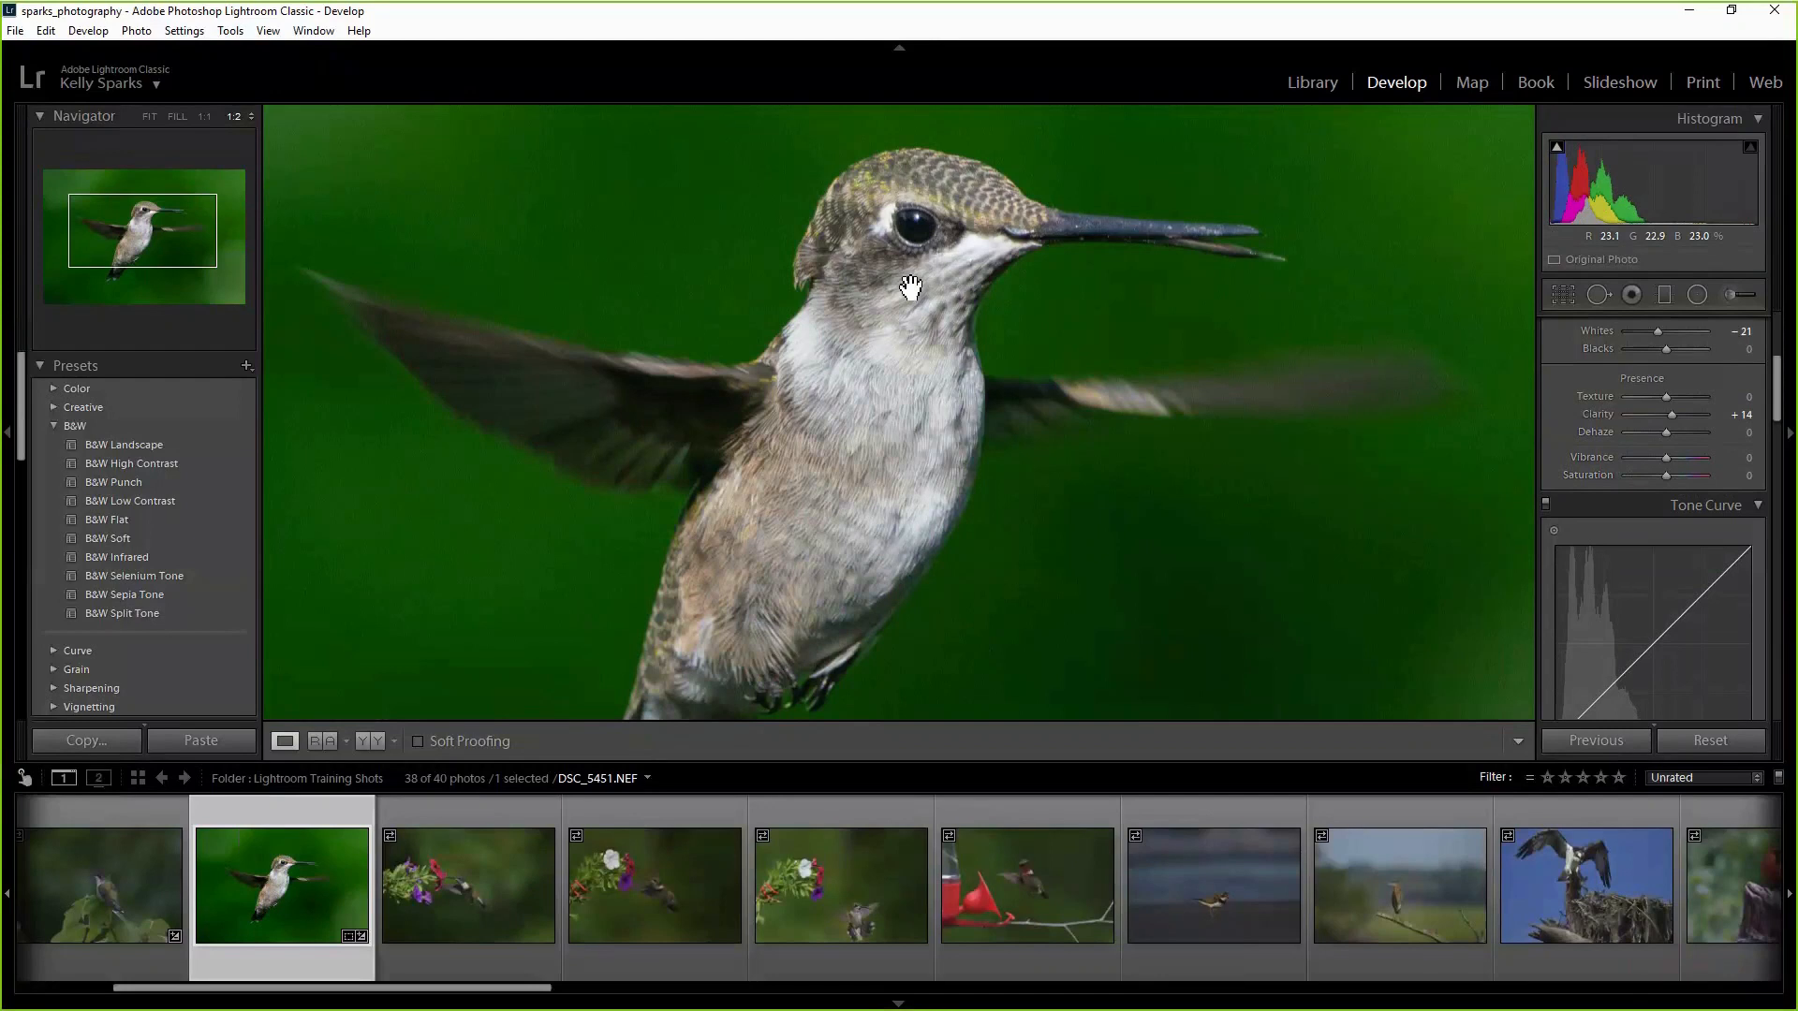
# Compare the hummingbird's head and breast before and after the edits, and return to the whole edited photo.
pyautogui.moveTo(915, 301); pyautogui.dragTo(970, 291)
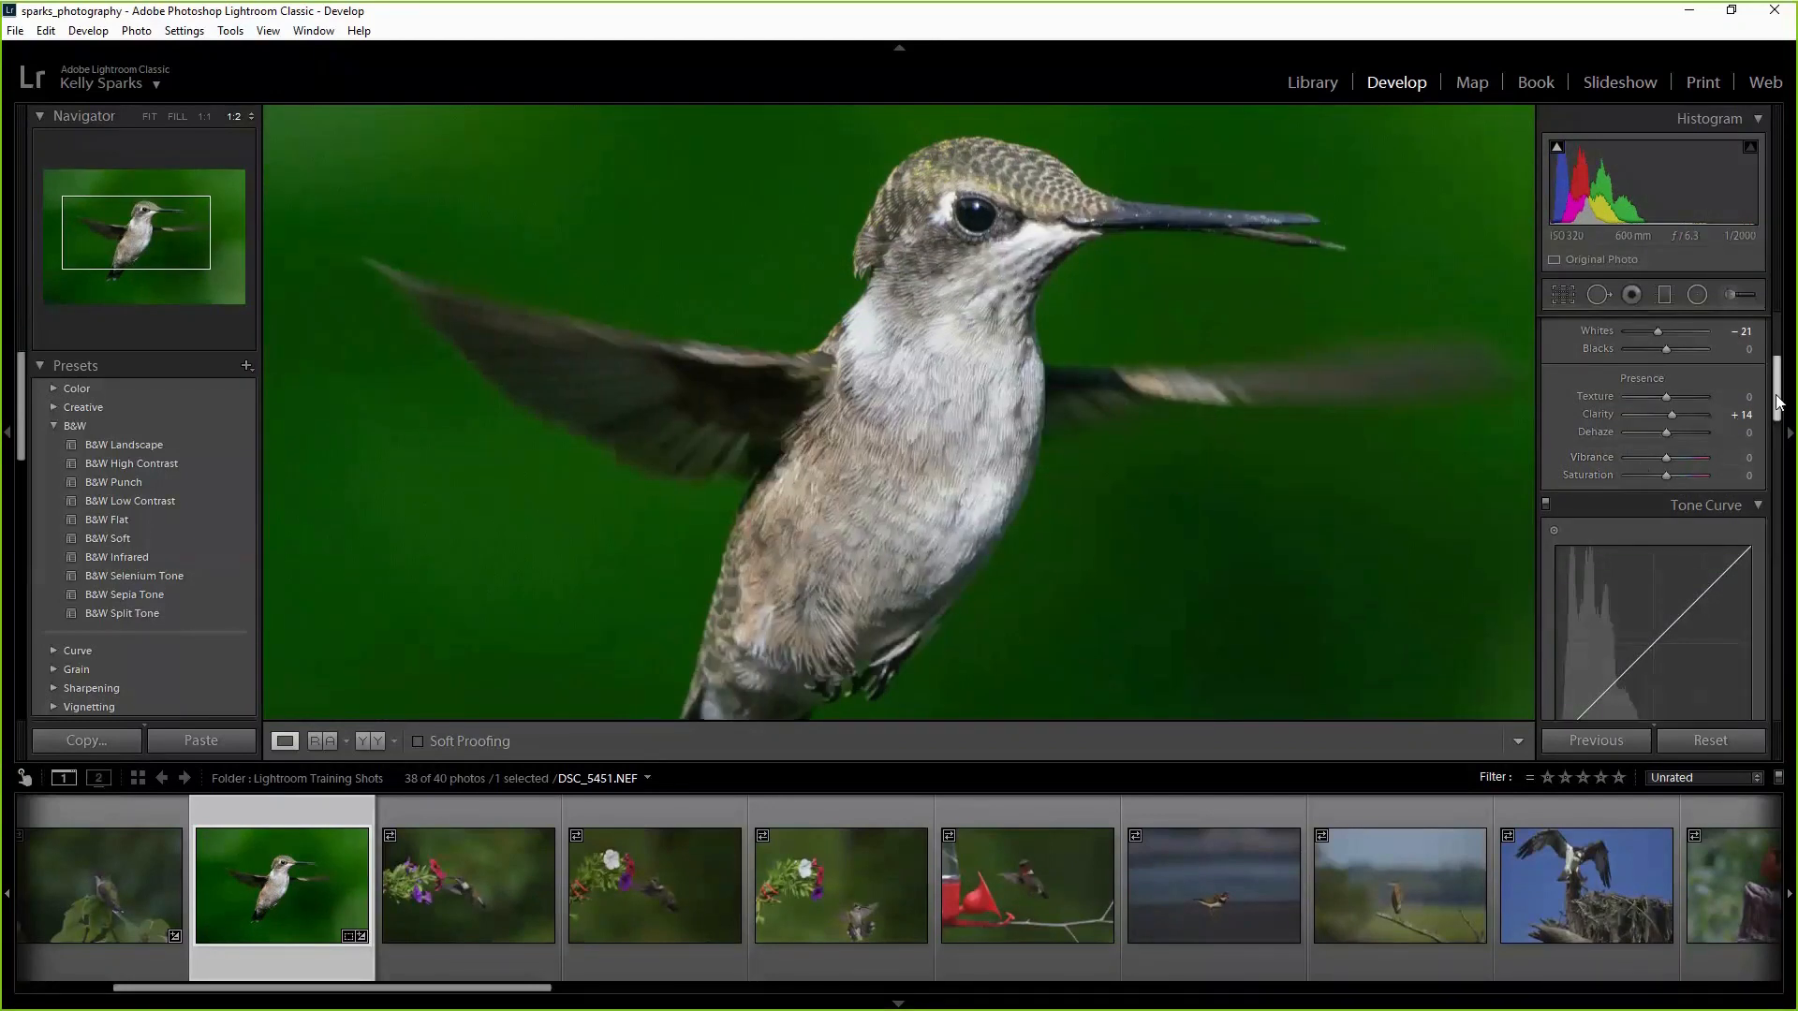
pyautogui.moveTo(1779, 392); pyautogui.dragTo(1770, 358)
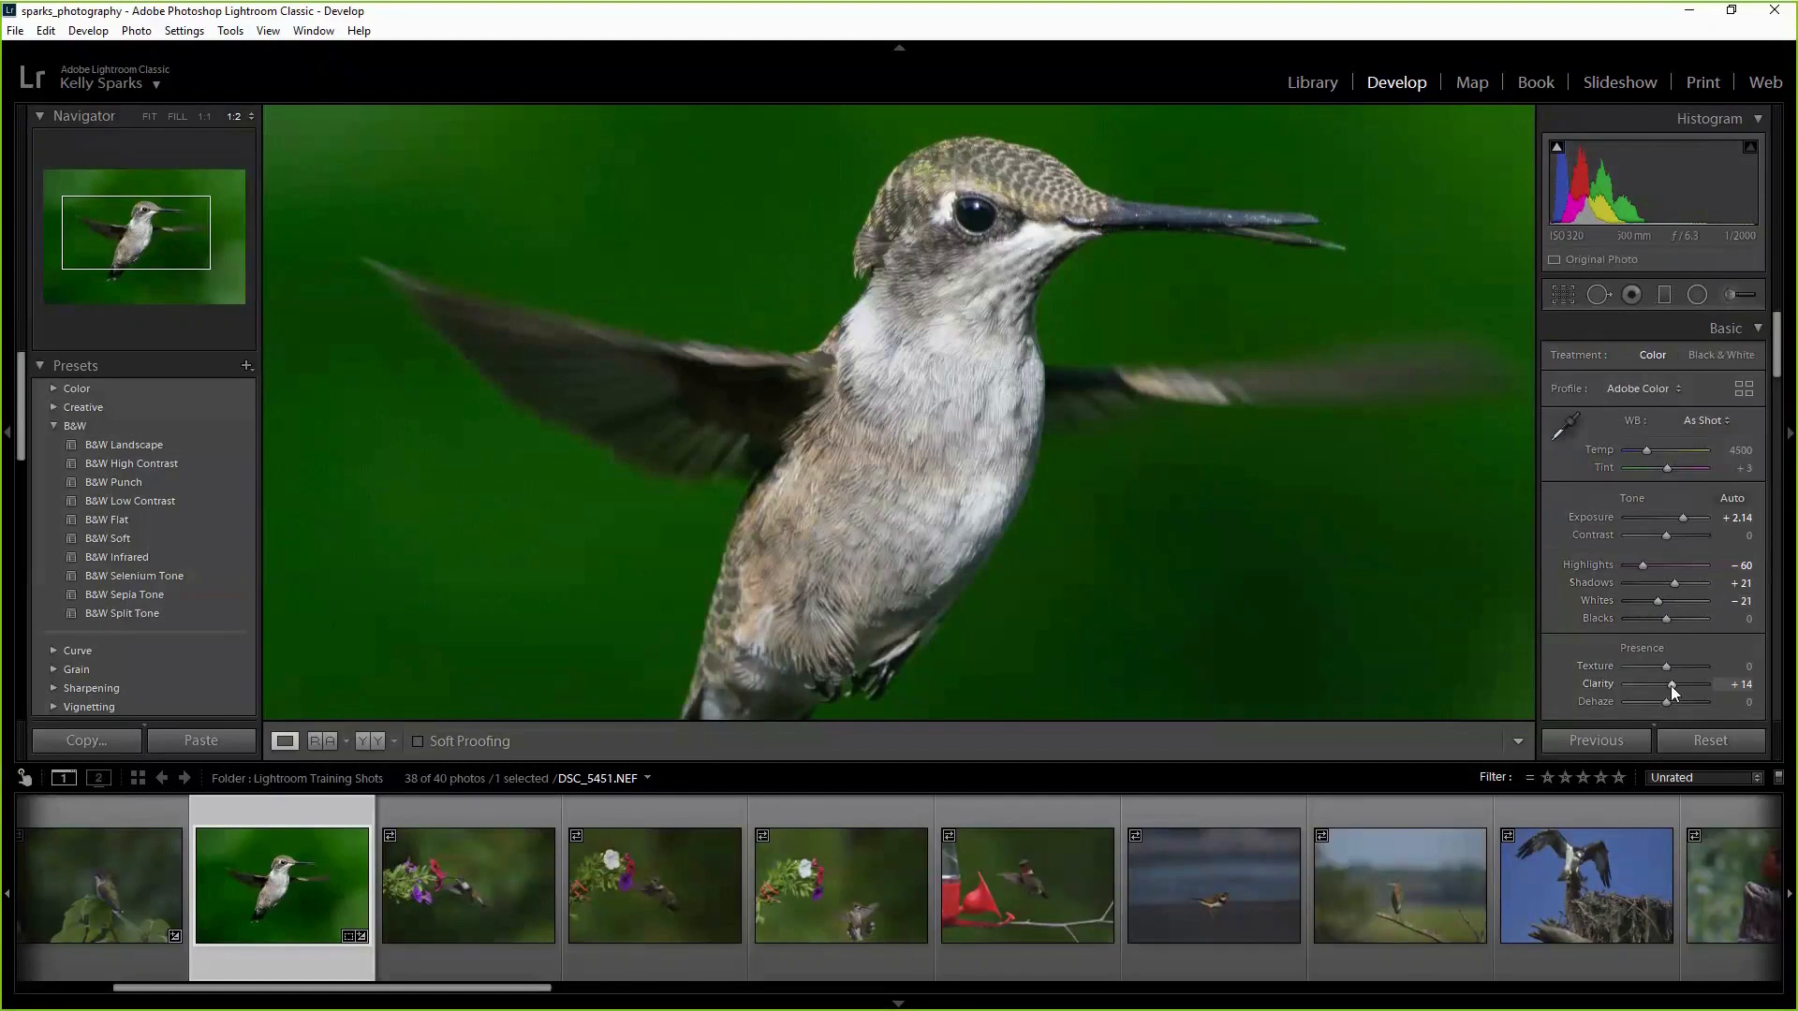
pyautogui.click(375, 743)
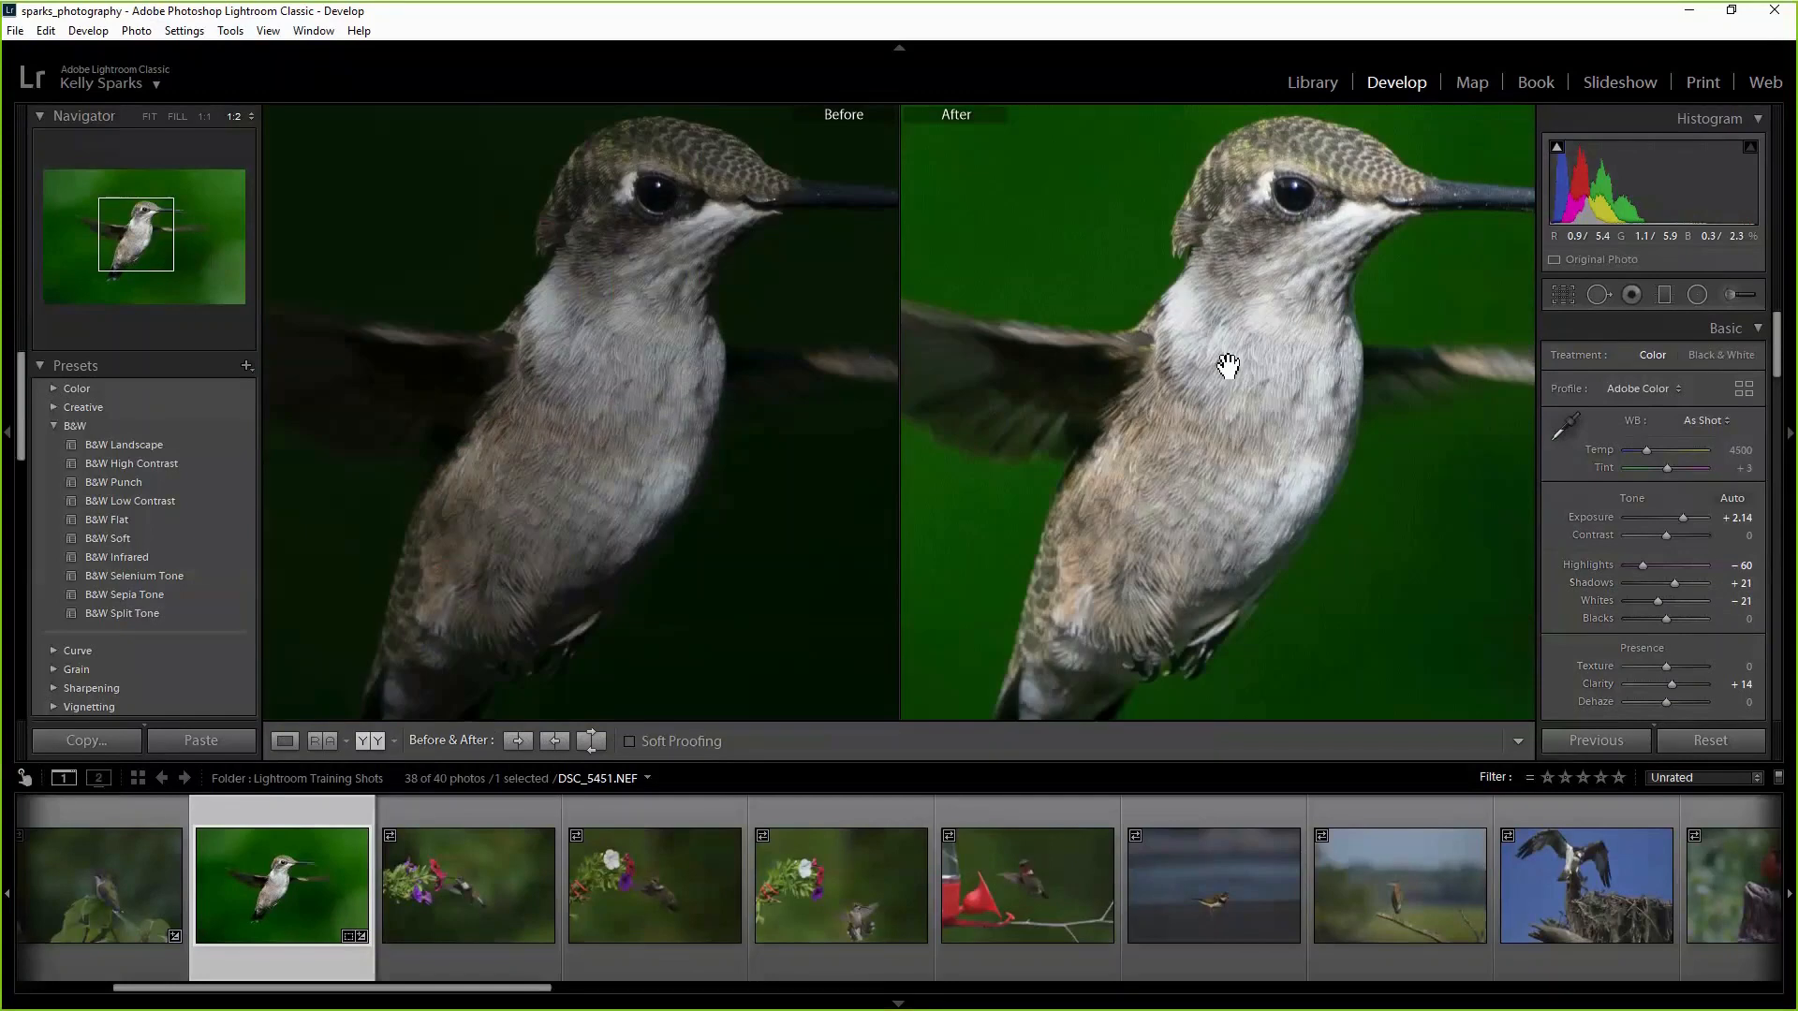
pyautogui.moveTo(1266, 374); pyautogui.dragTo(1185, 379)
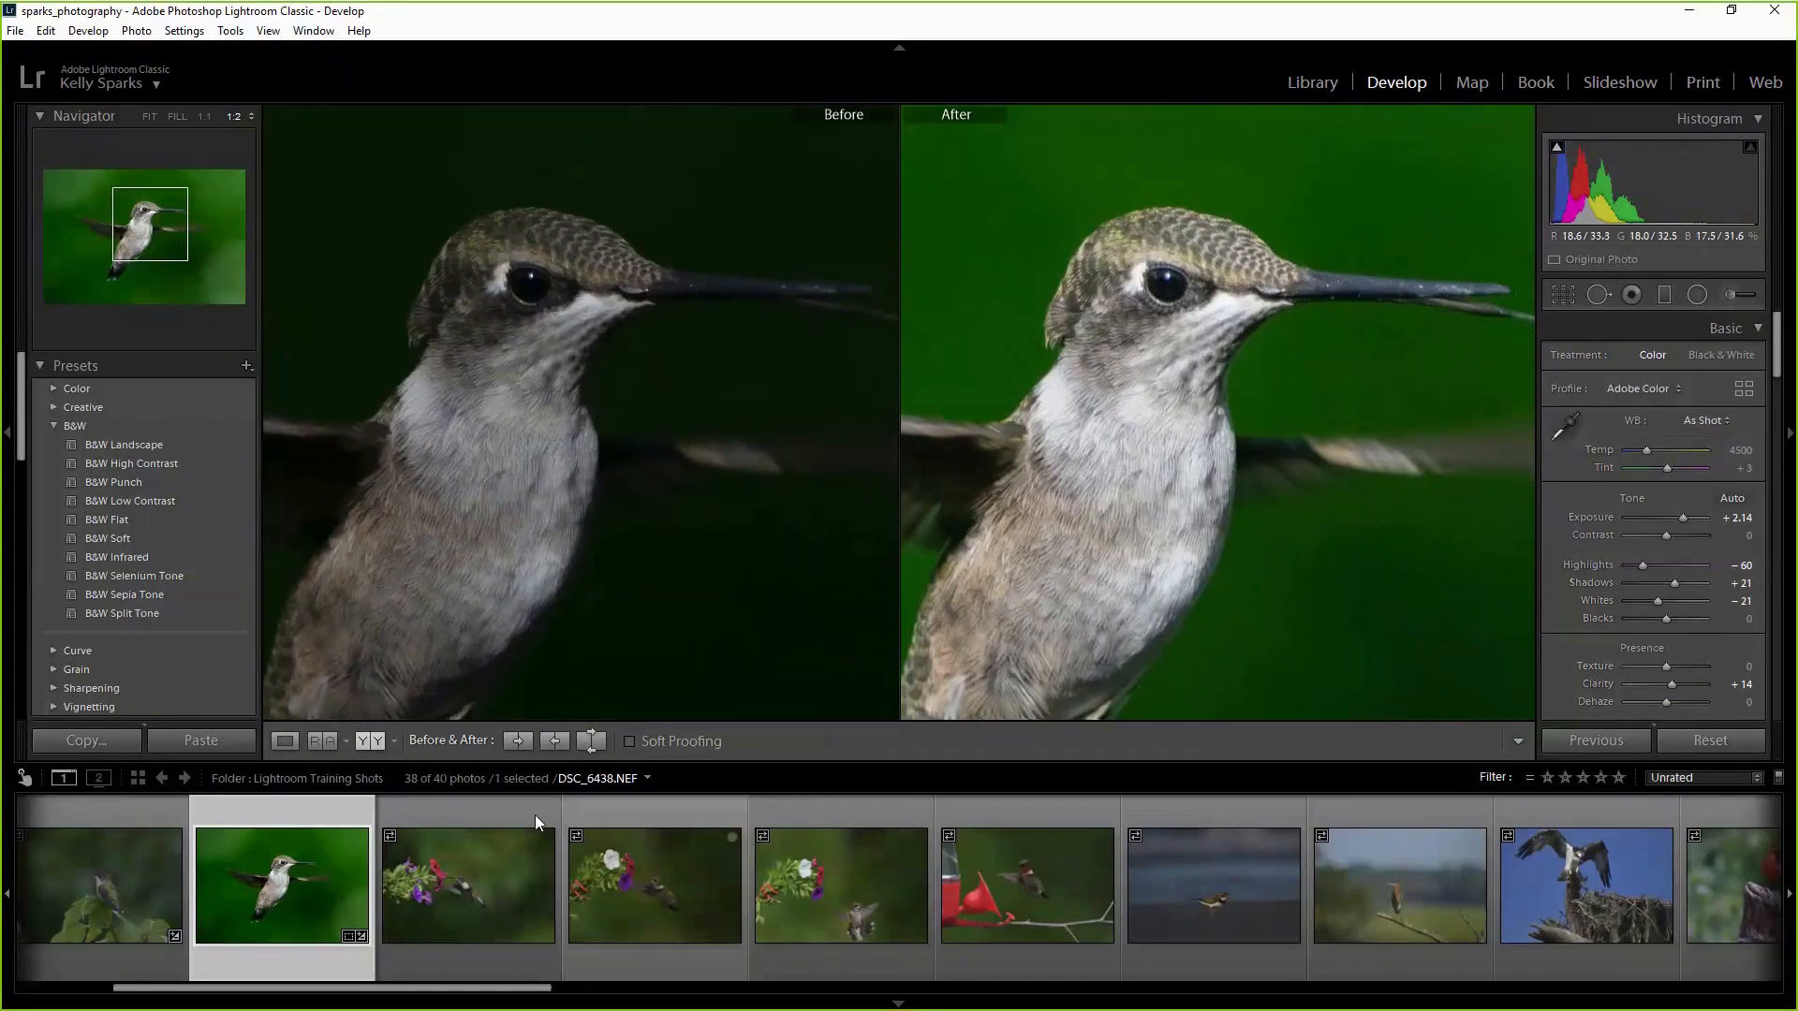
pyautogui.click(284, 741)
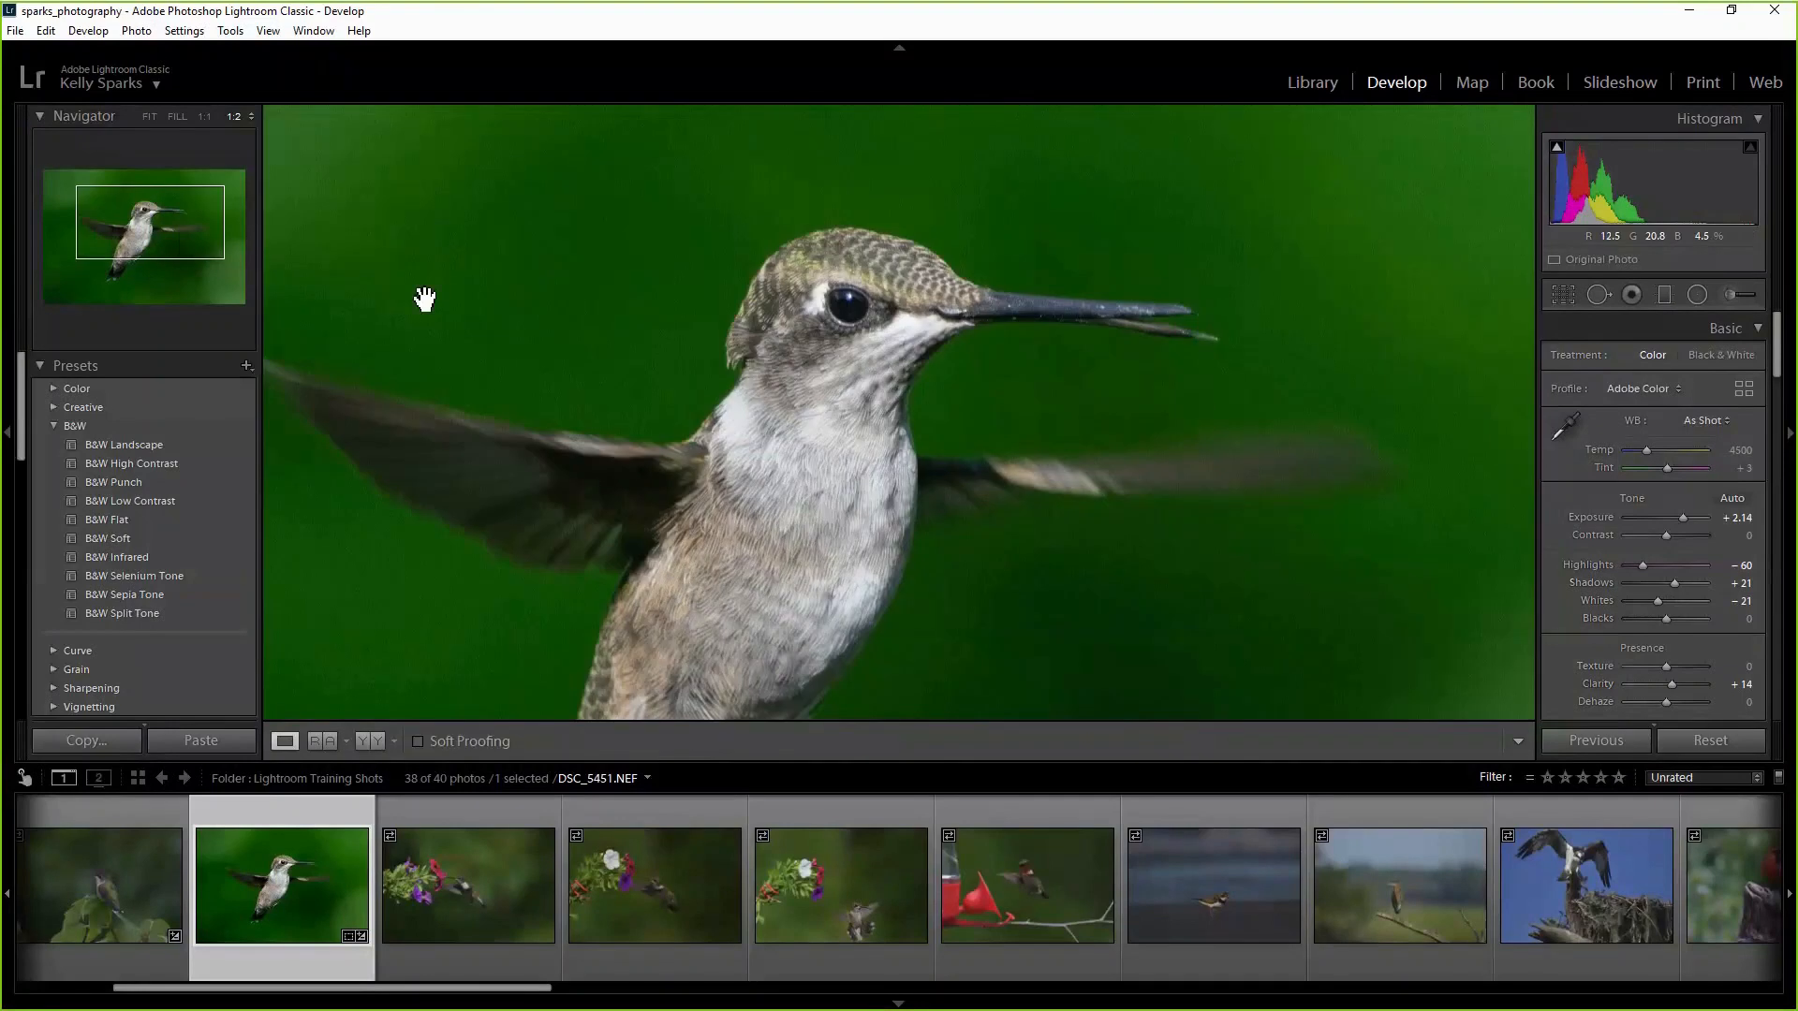
pyautogui.click(156, 116)
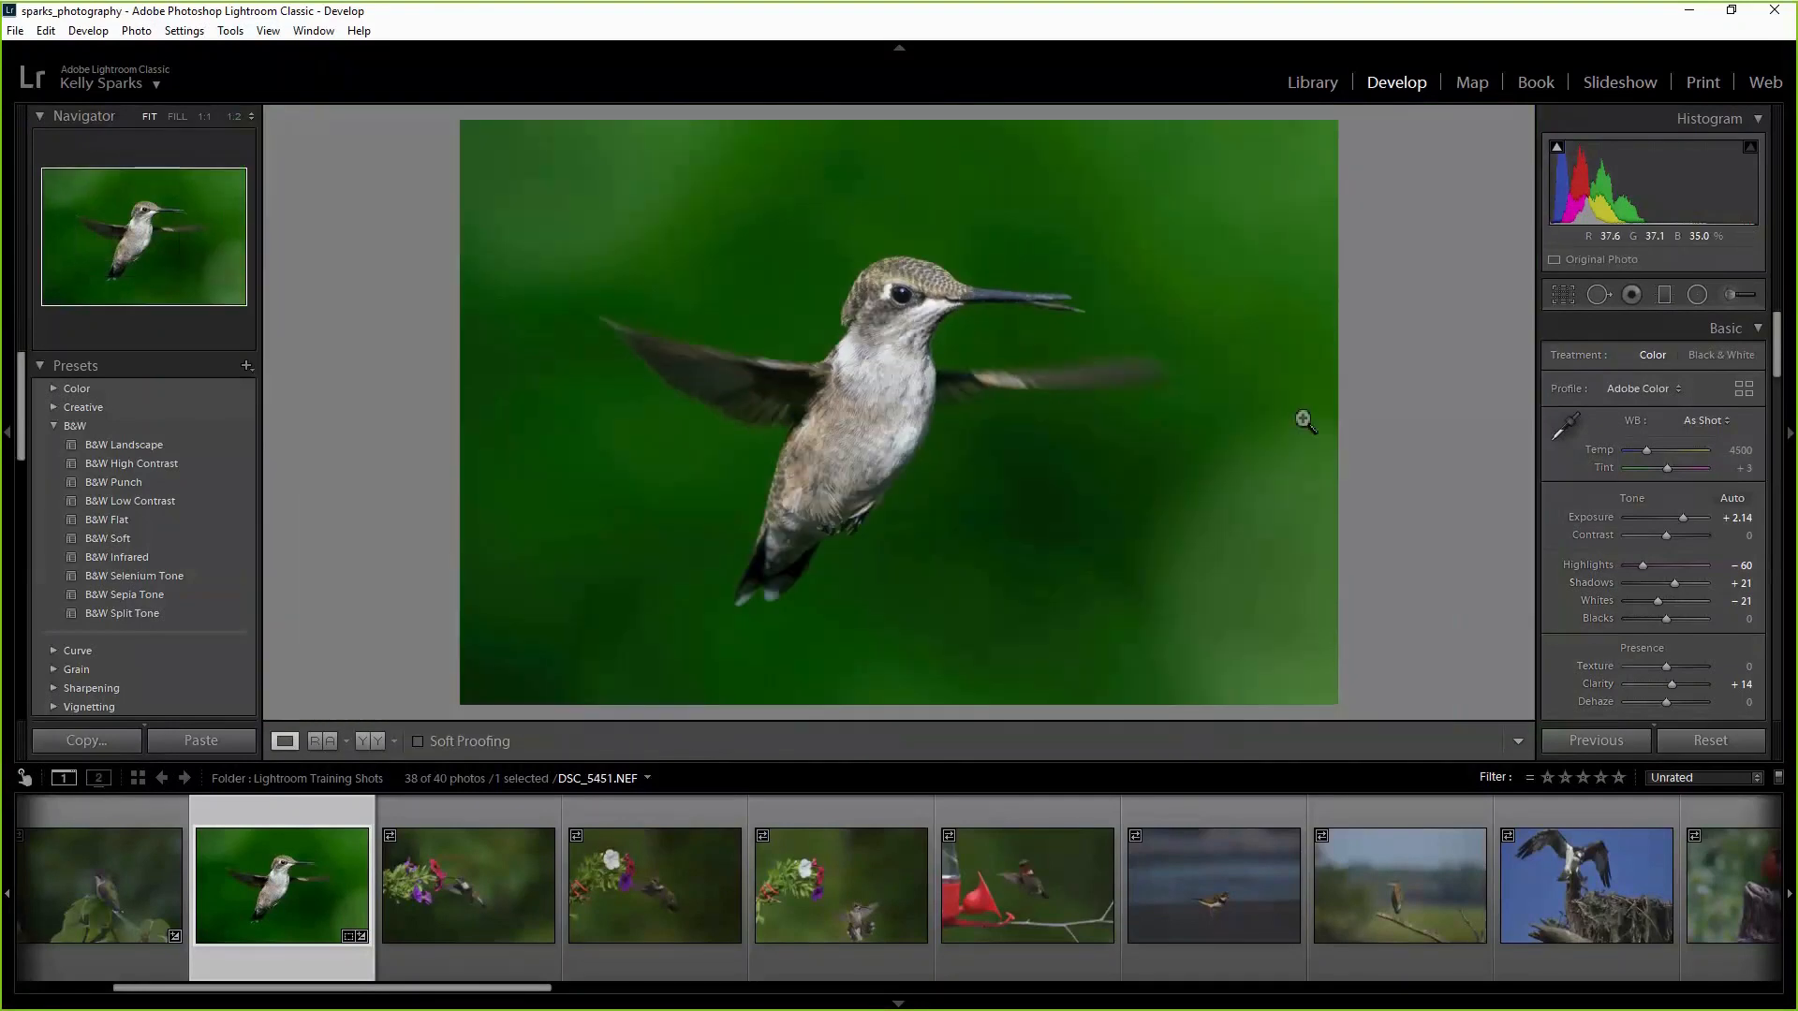
# Bring up the HSL Saturation adjustments, enlarge the hummingbird's head, and browse the filmstrip to the woodpecker and chickadee photos.
pyautogui.scroll(-1, 1784, 352)
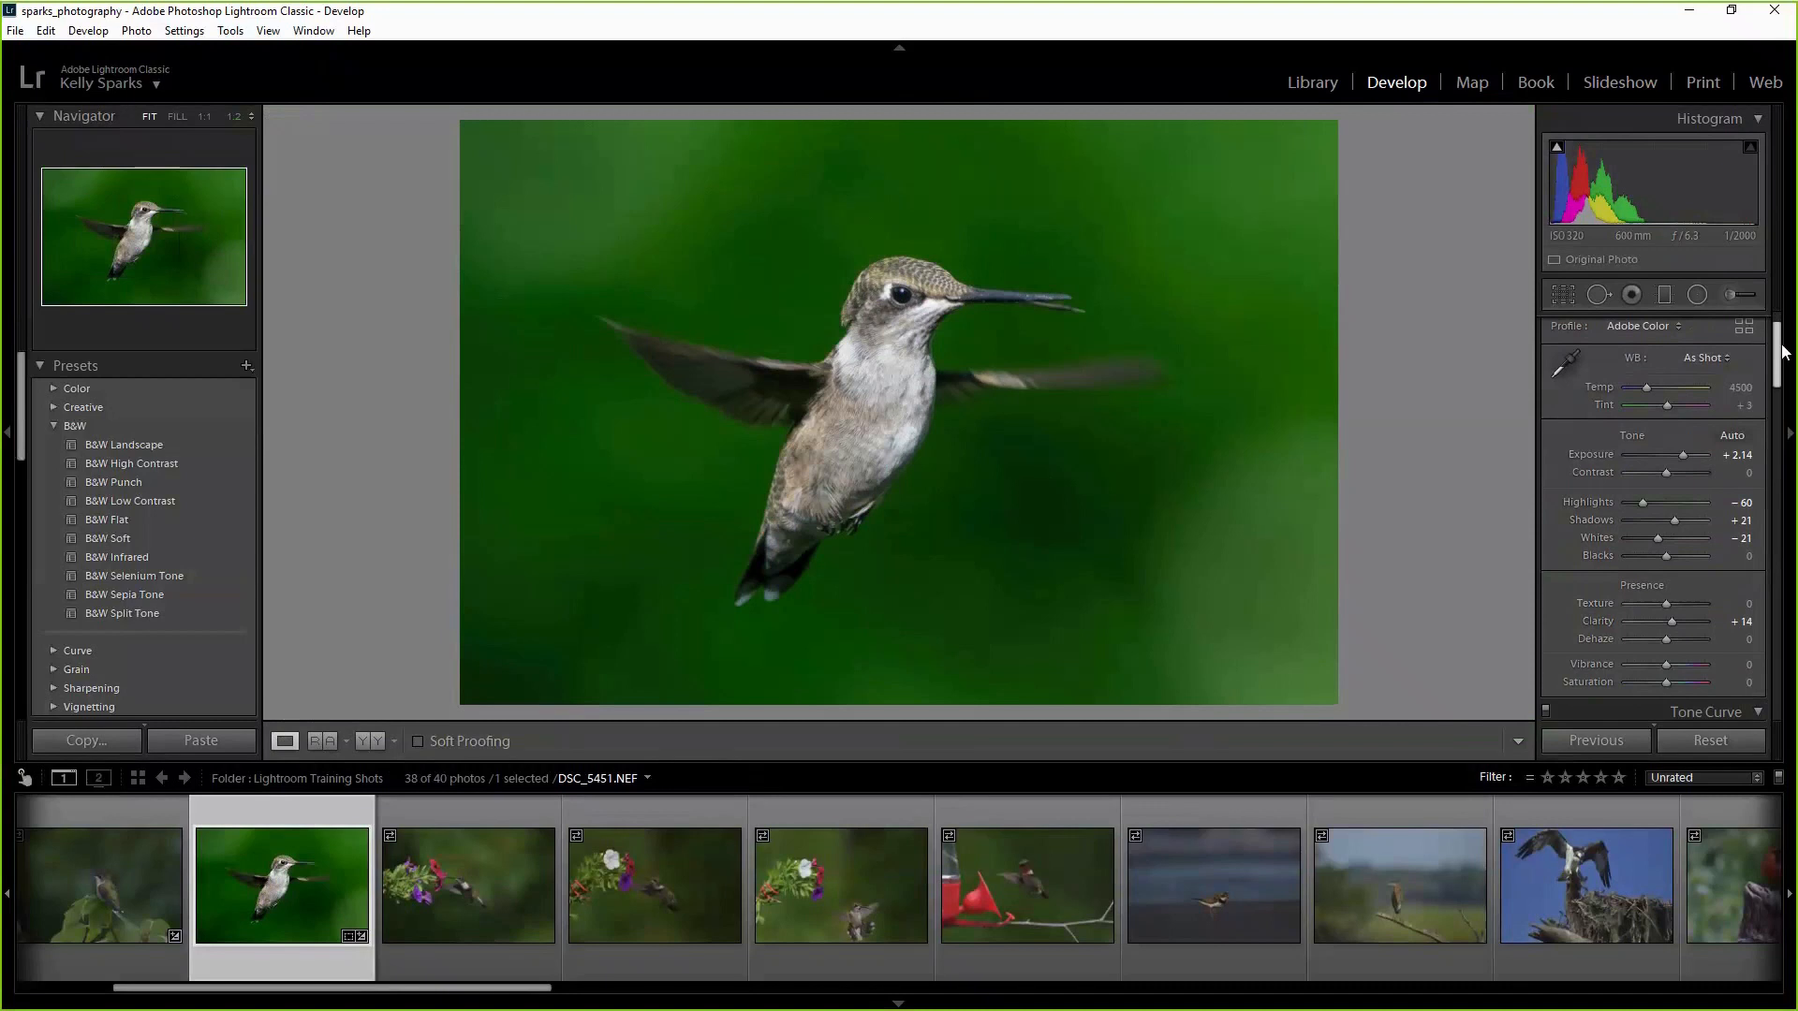
pyautogui.moveTo(1783, 352); pyautogui.dragTo(1797, 468)
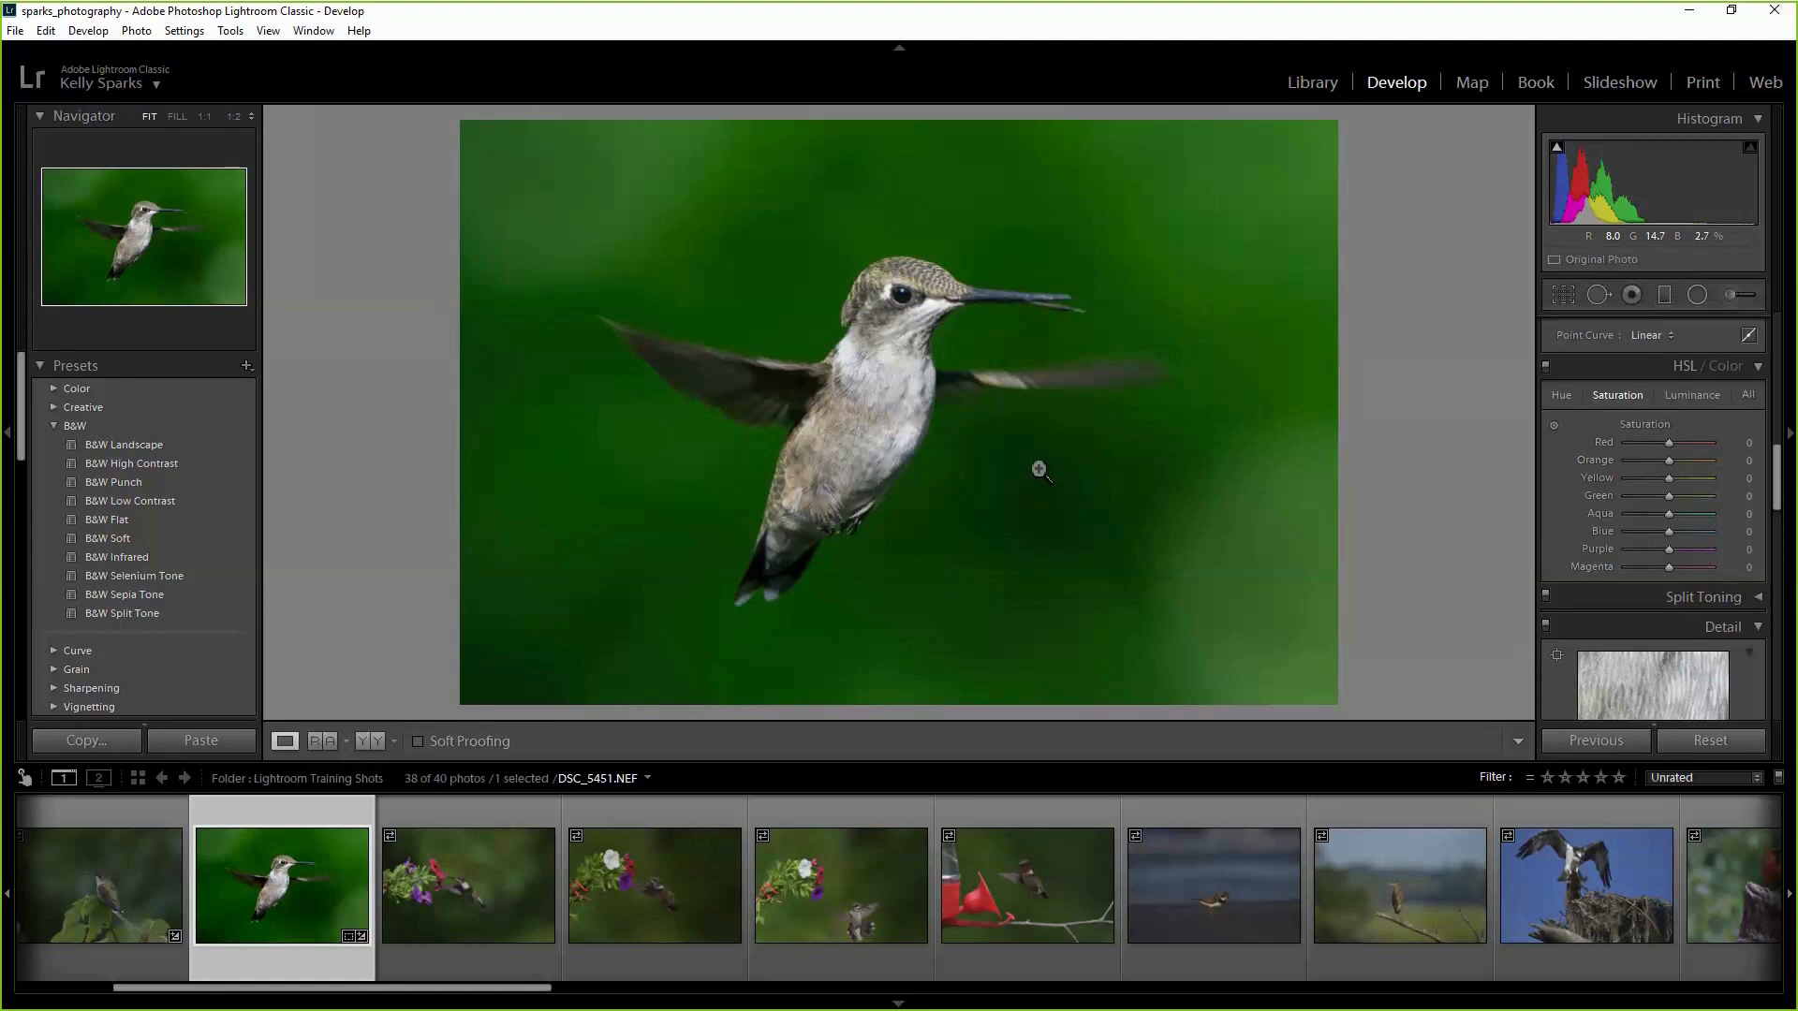
pyautogui.click(890, 296)
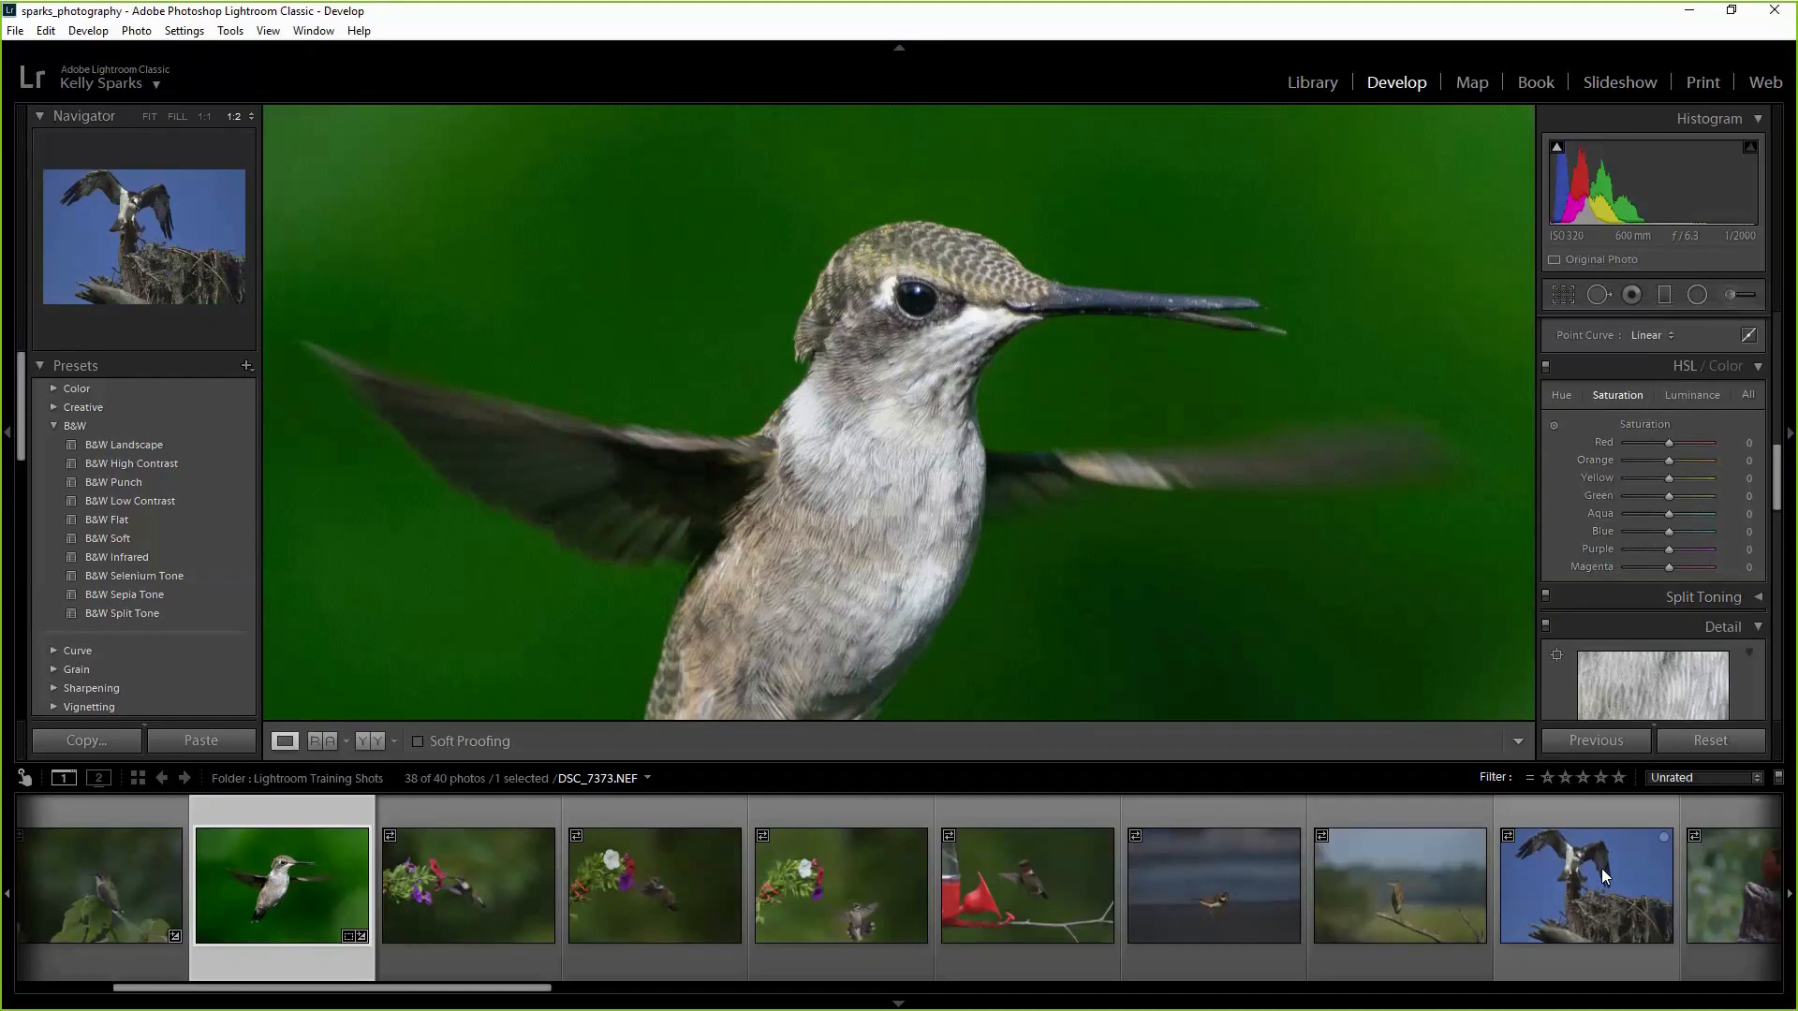
pyautogui.moveTo(478, 988); pyautogui.dragTo(1515, 1007)
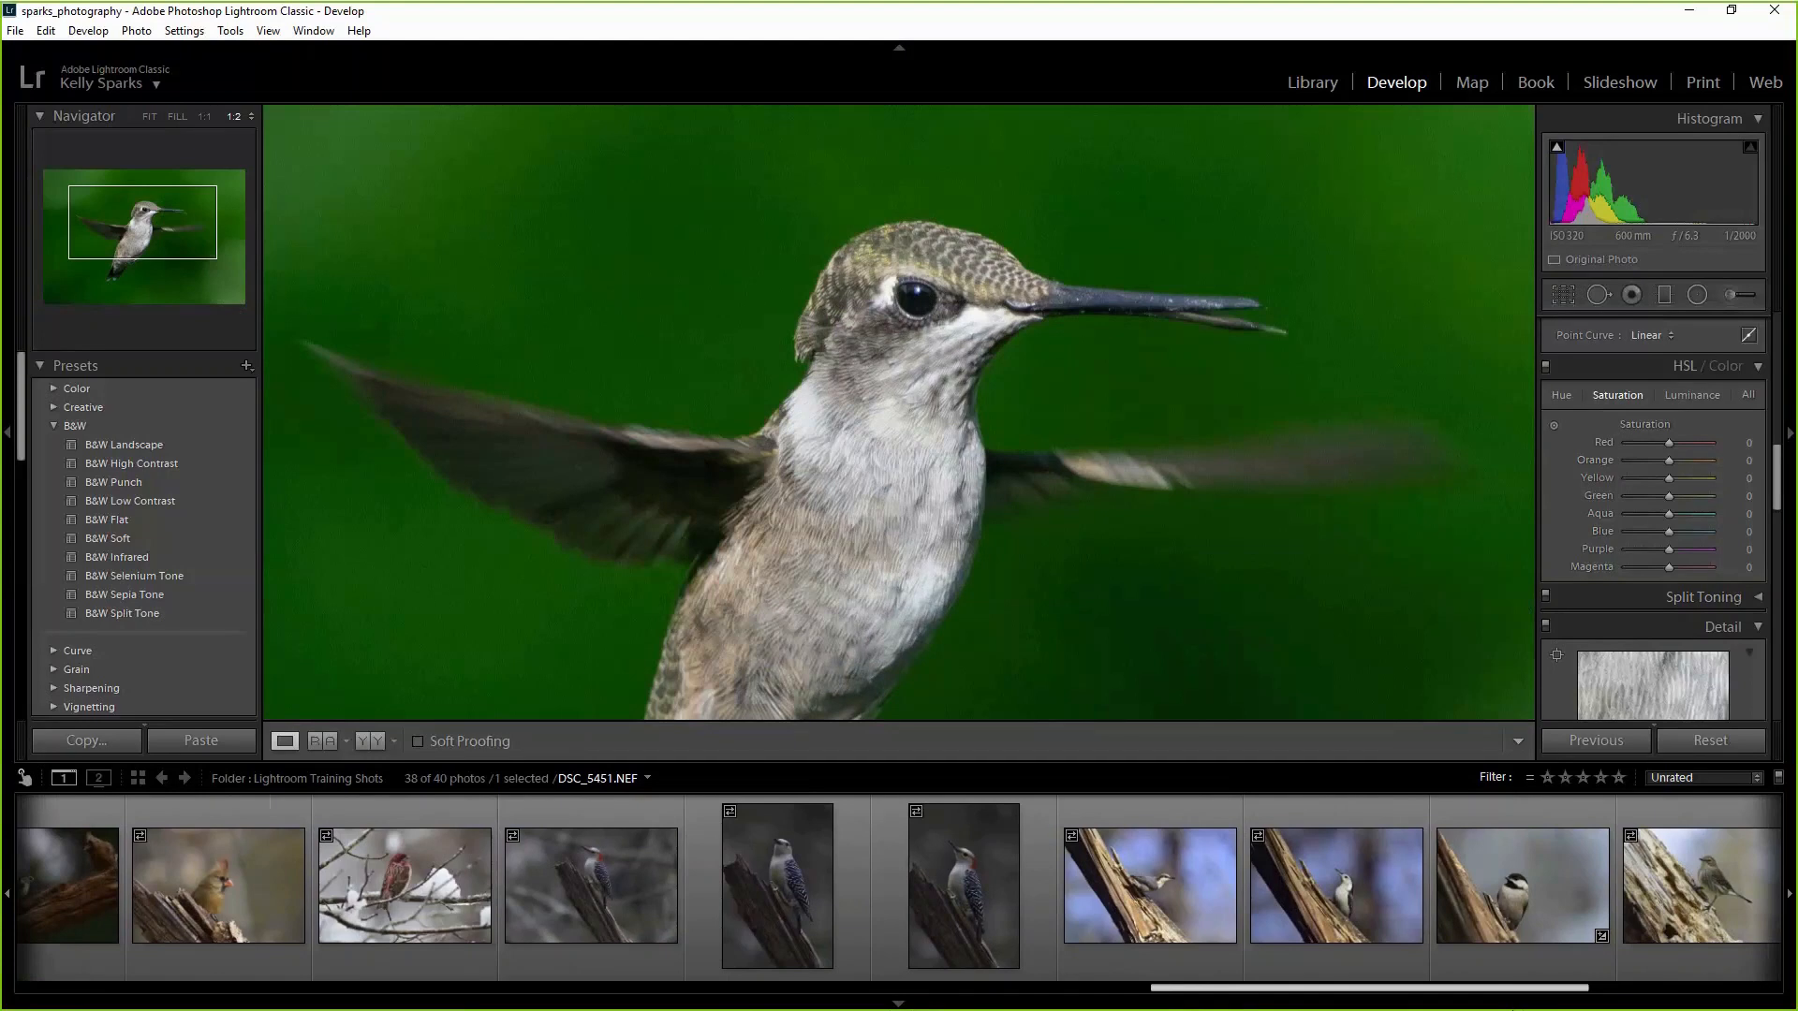
# Open the nuthatch photo _DSC5053.NEF, and switch to the osprey photo DSC_7373.NEF further back in the filmstrip.
pyautogui.click(1163, 913)
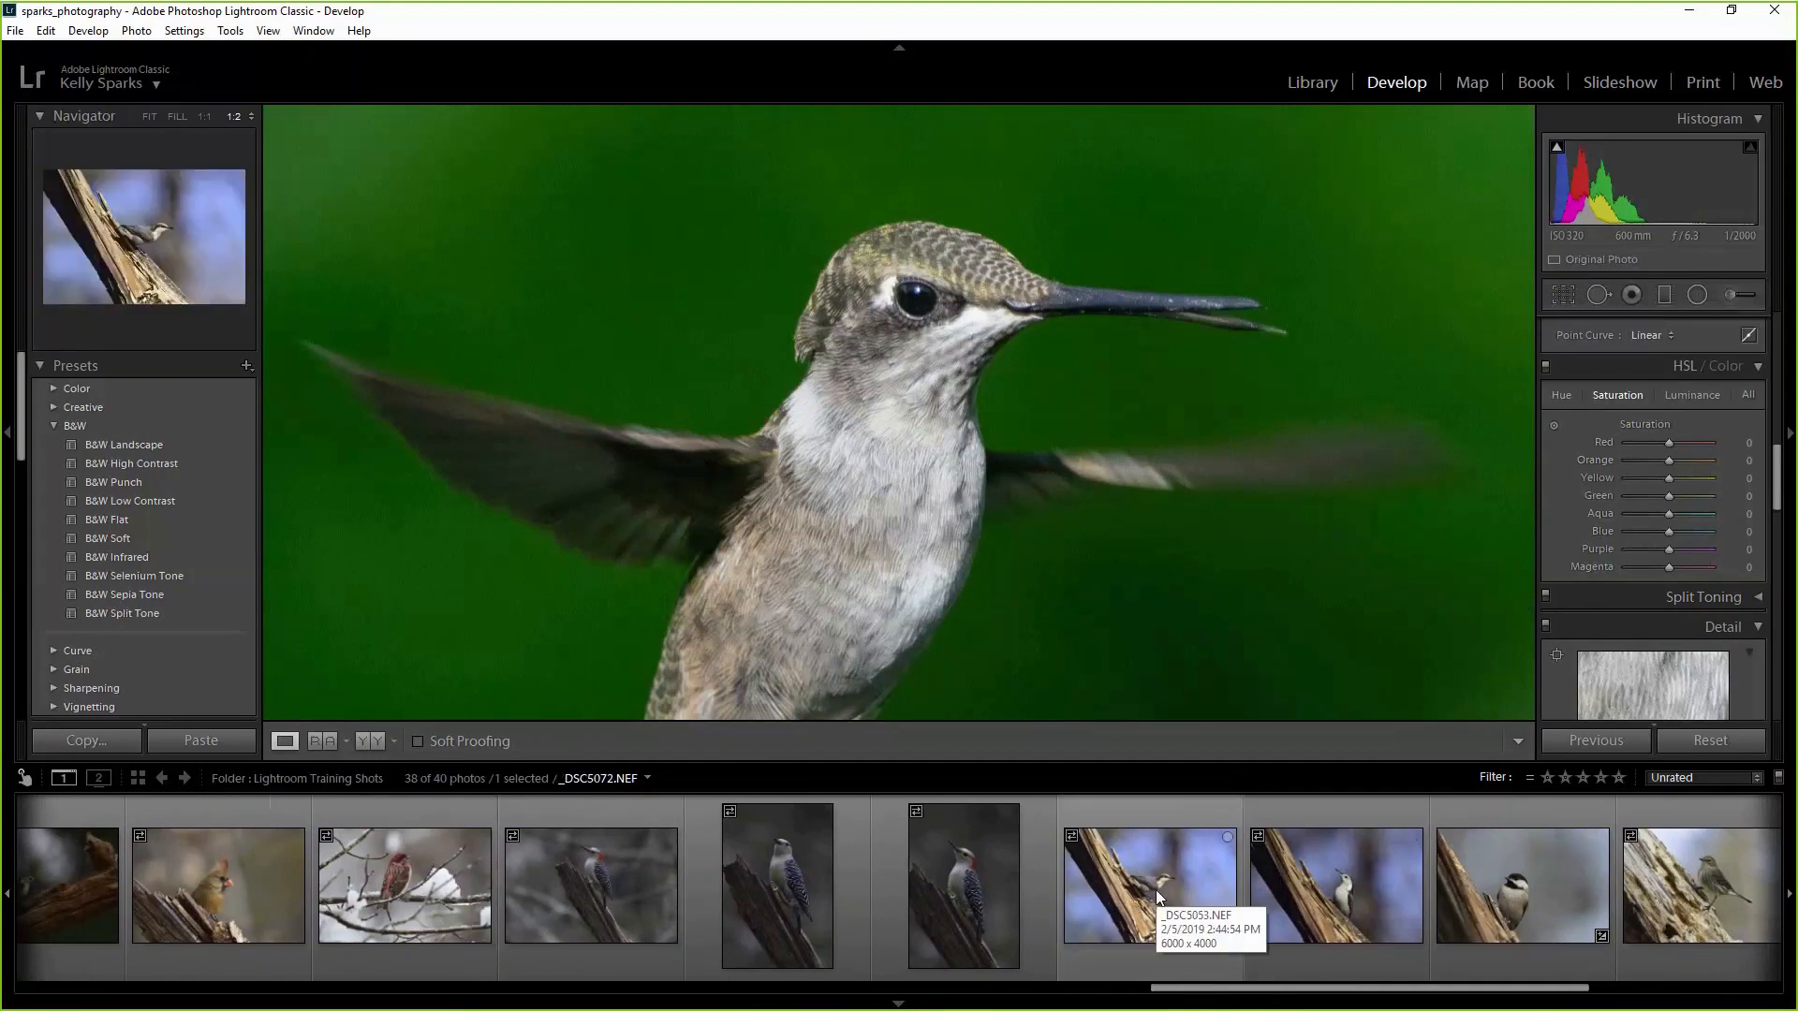
pyautogui.click(1157, 895)
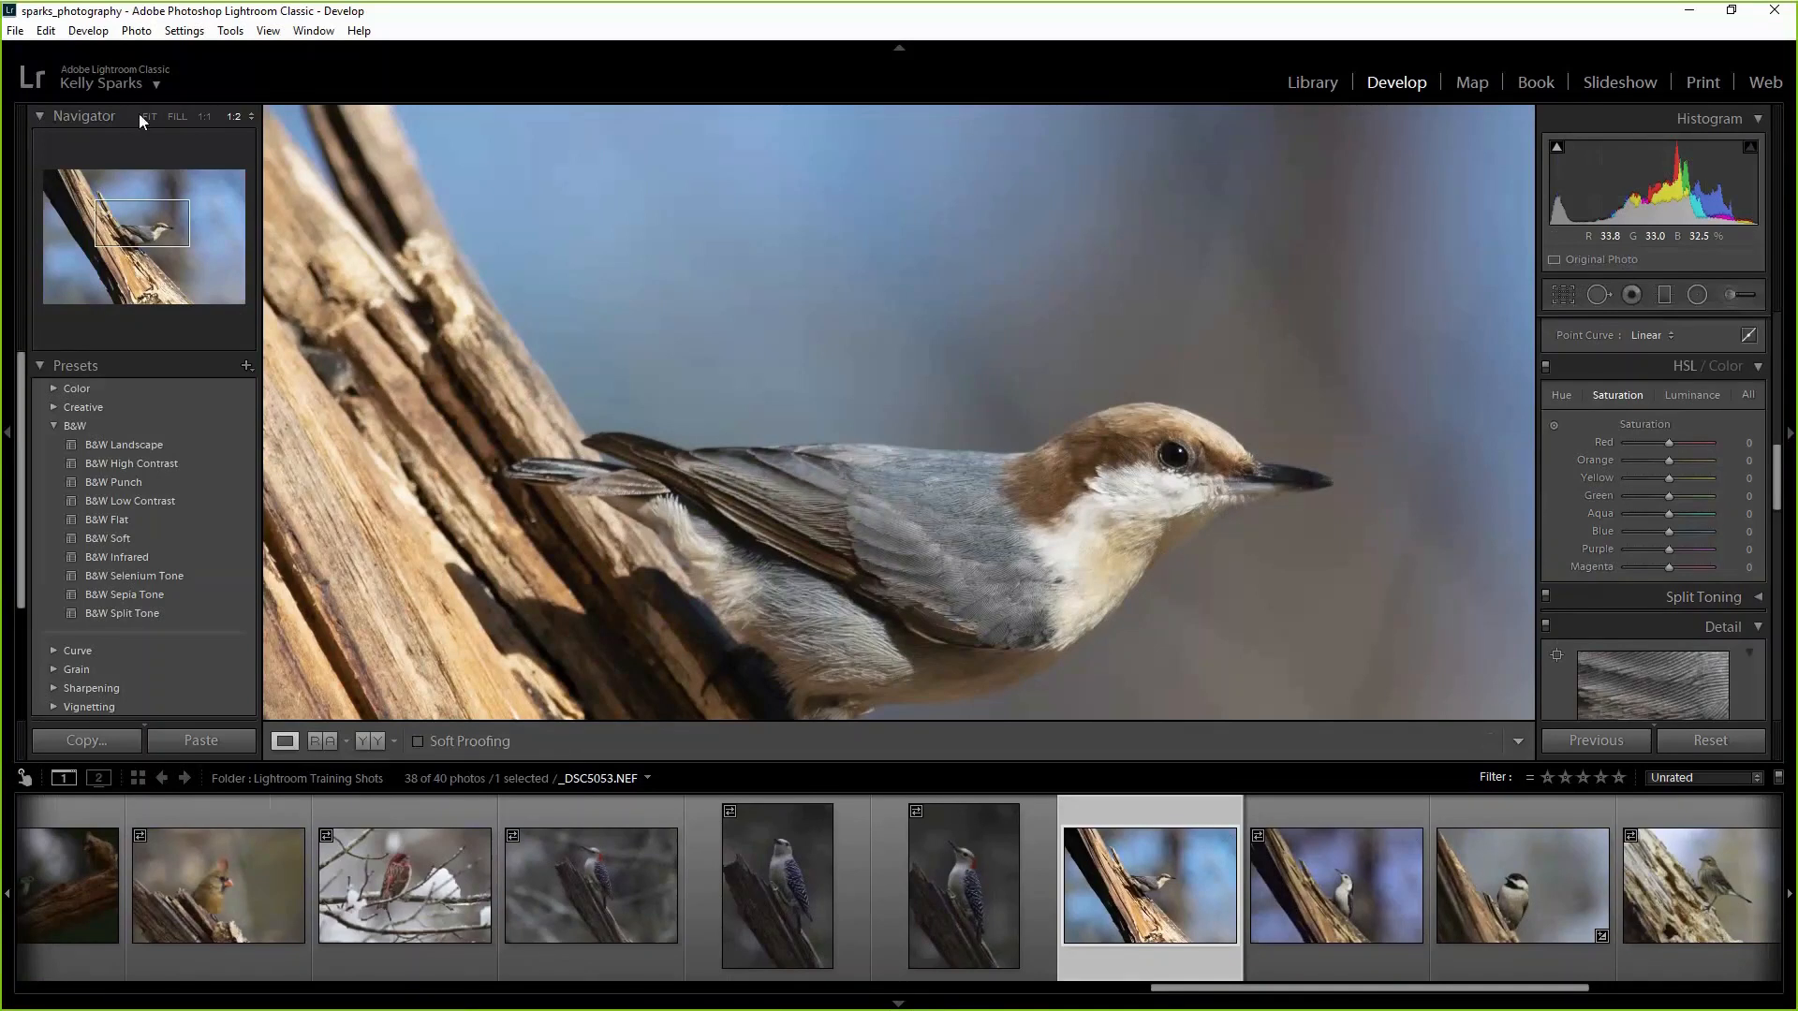
pyautogui.moveTo(1282, 994); pyautogui.dragTo(482, 997)
pyautogui.click(630, 888)
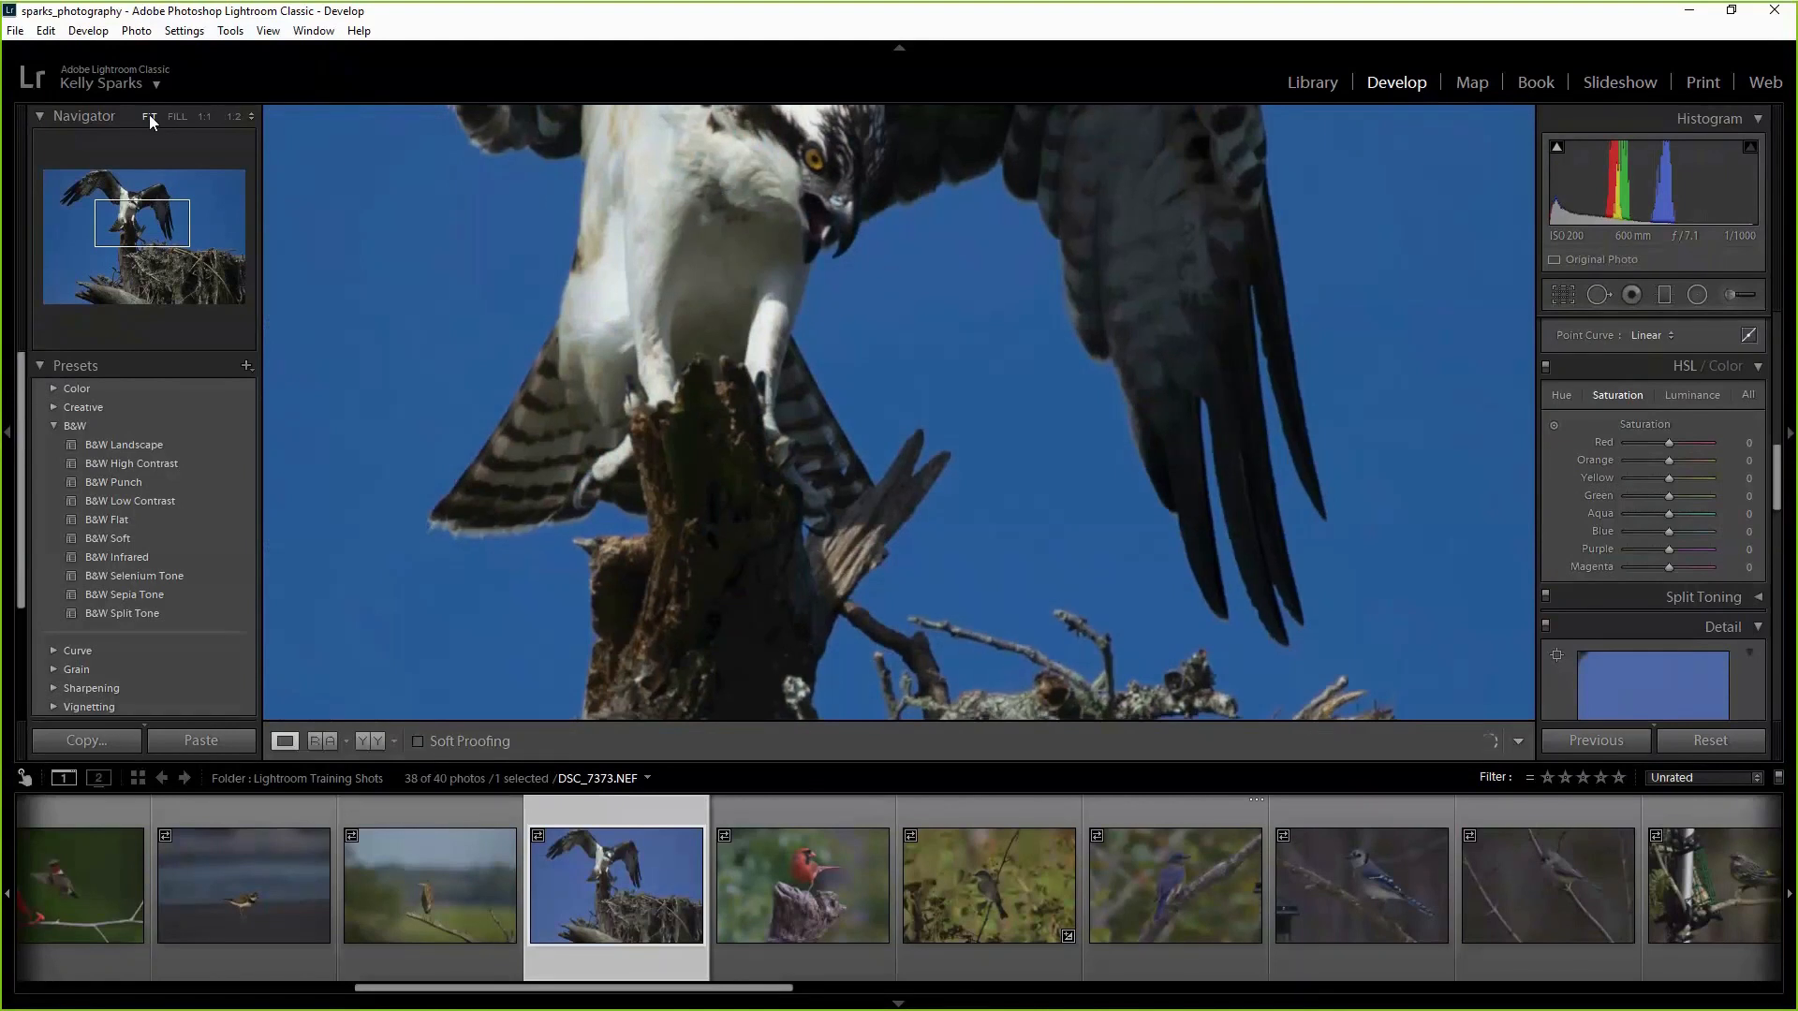
# Examine the osprey's head and wings at 1:2 magnification, and return to the whole photo.
pyautogui.click(149, 116)
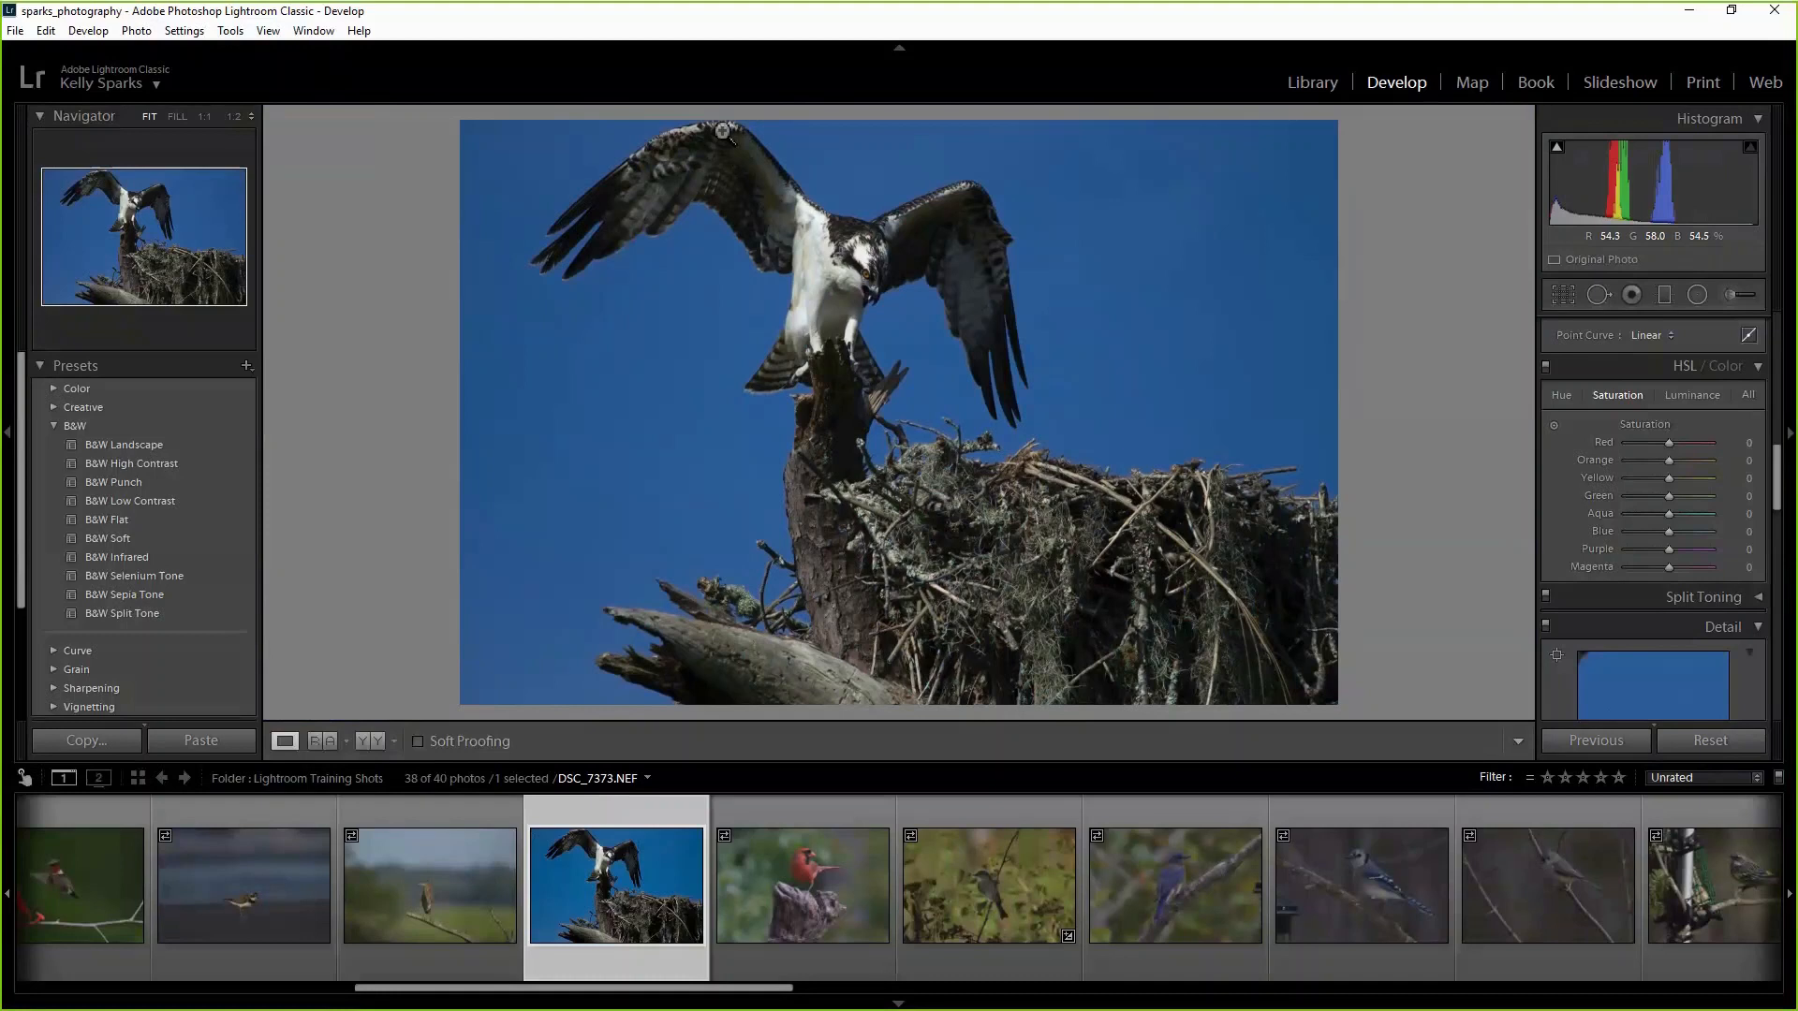
pyautogui.click(852, 245)
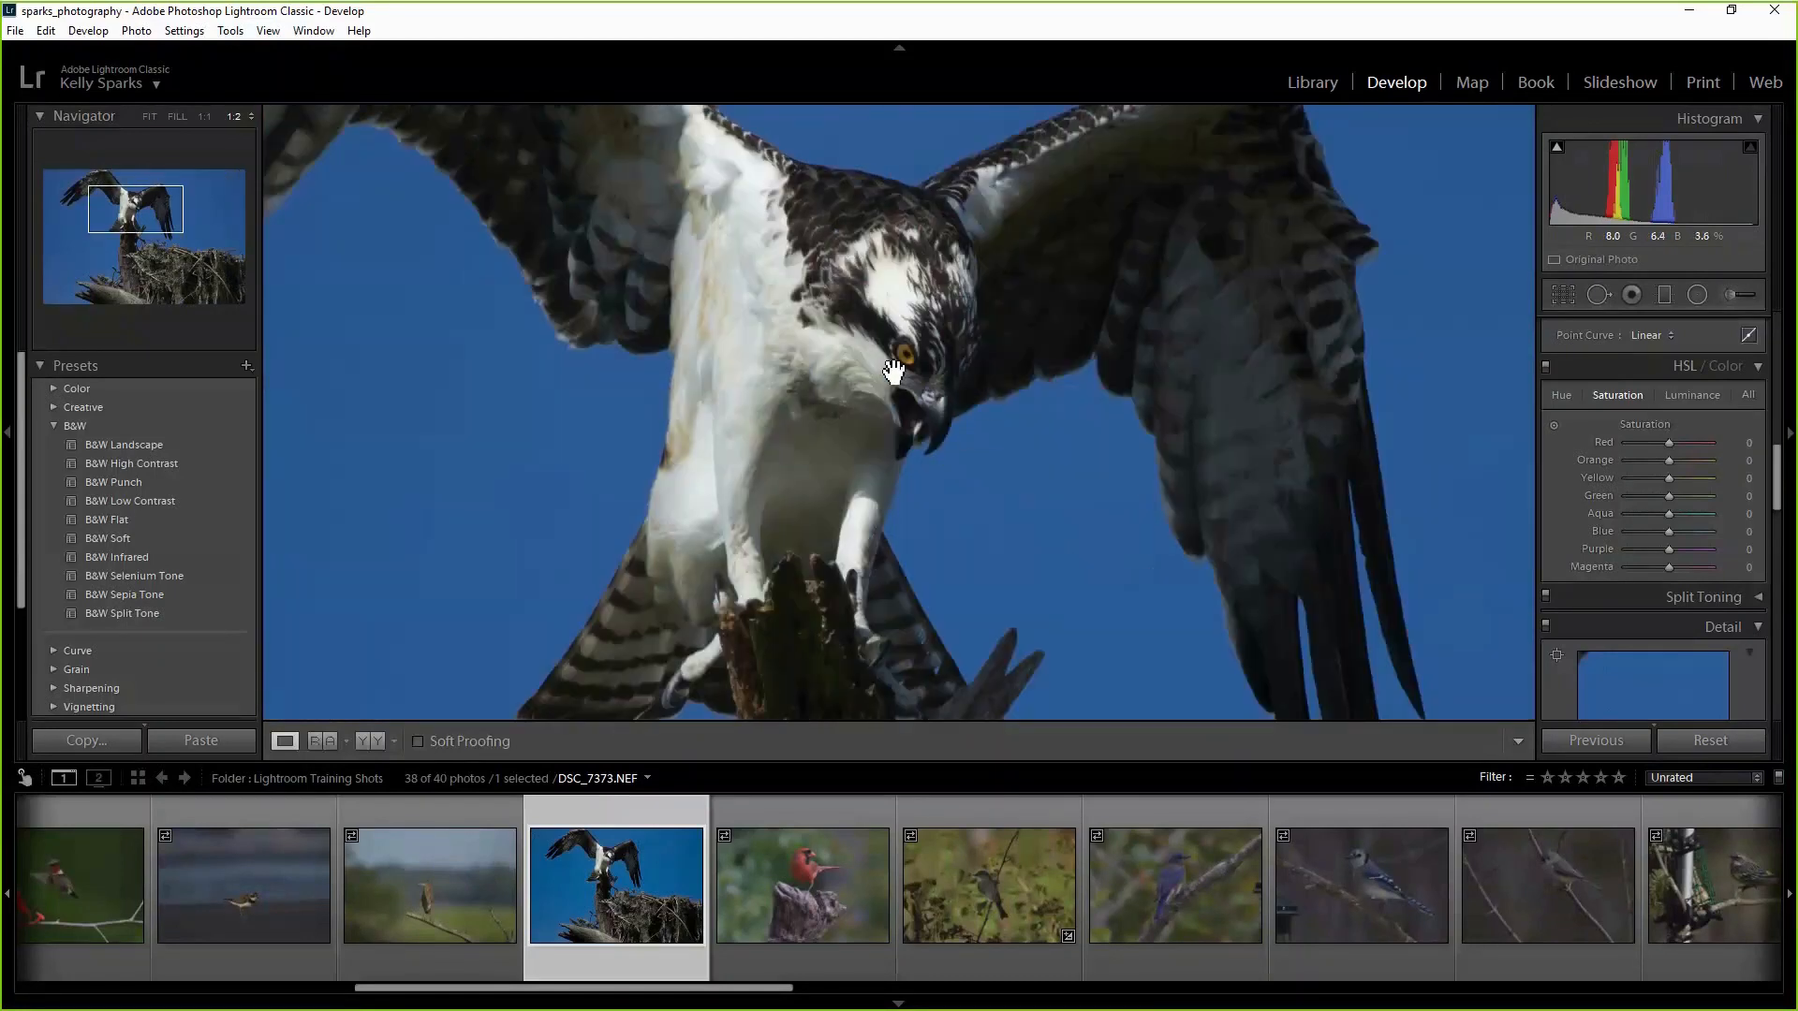
pyautogui.moveTo(918, 354); pyautogui.dragTo(1036, 522)
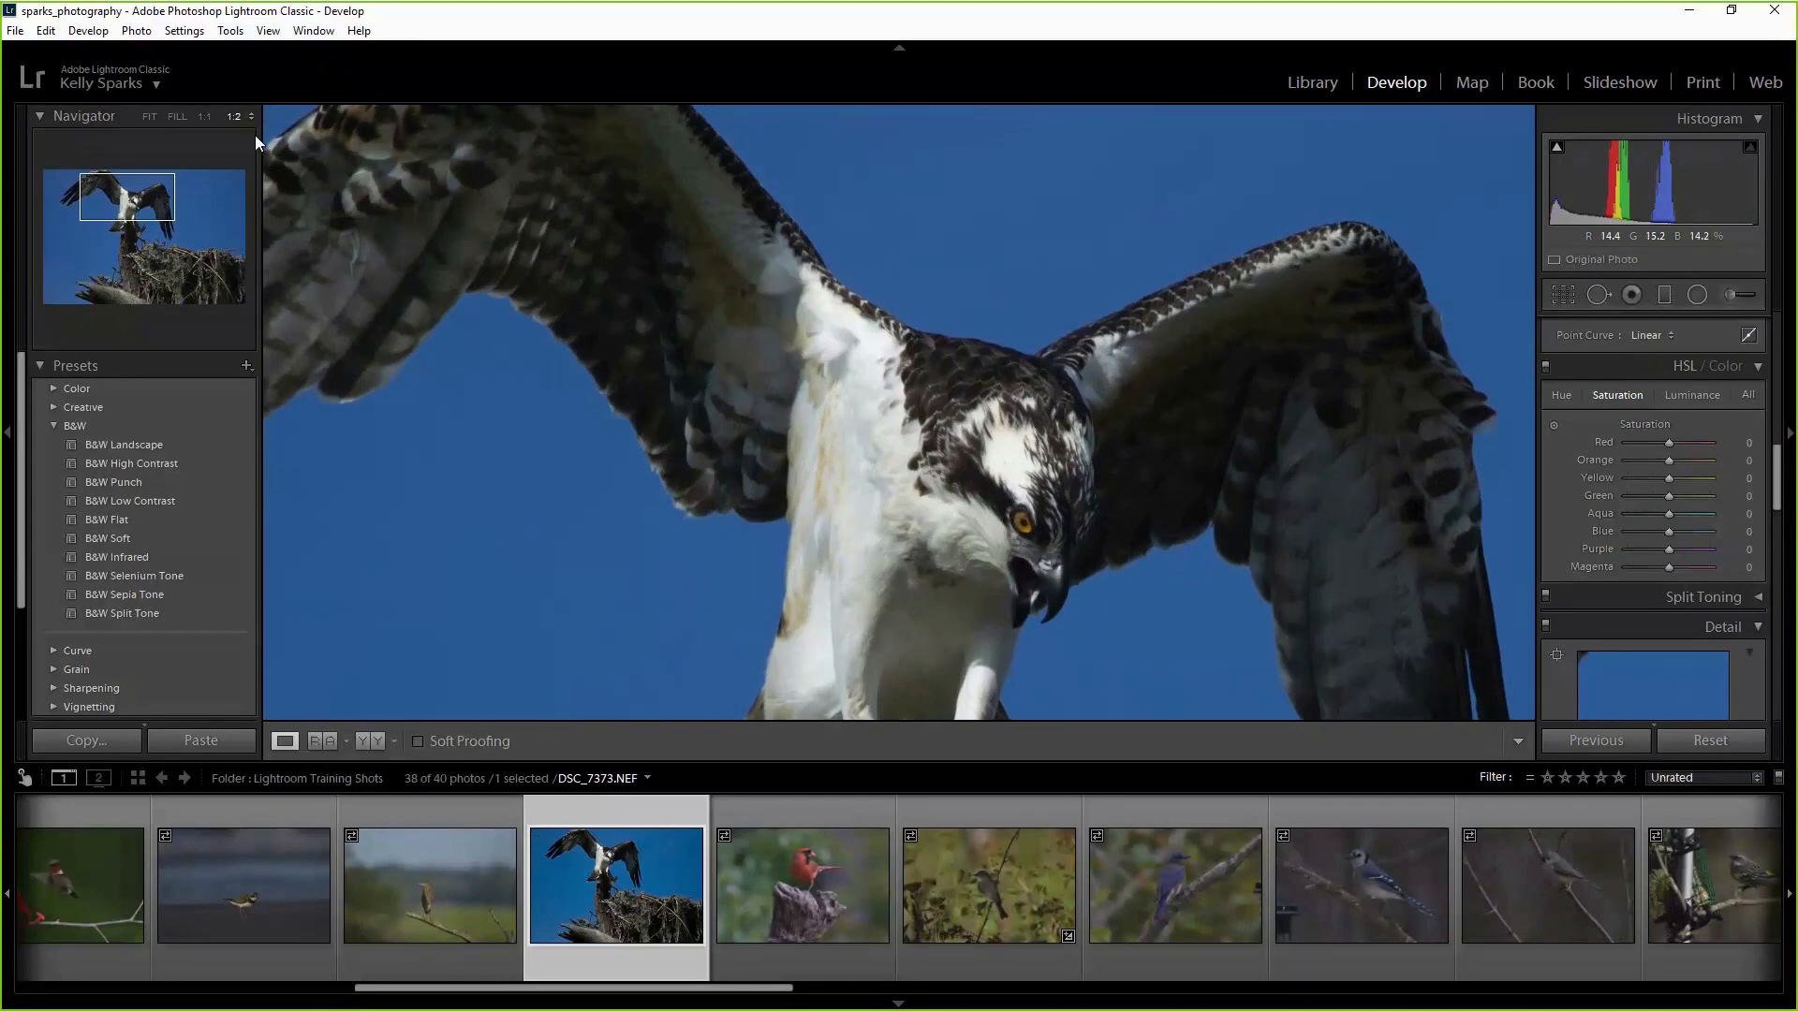
pyautogui.click(151, 116)
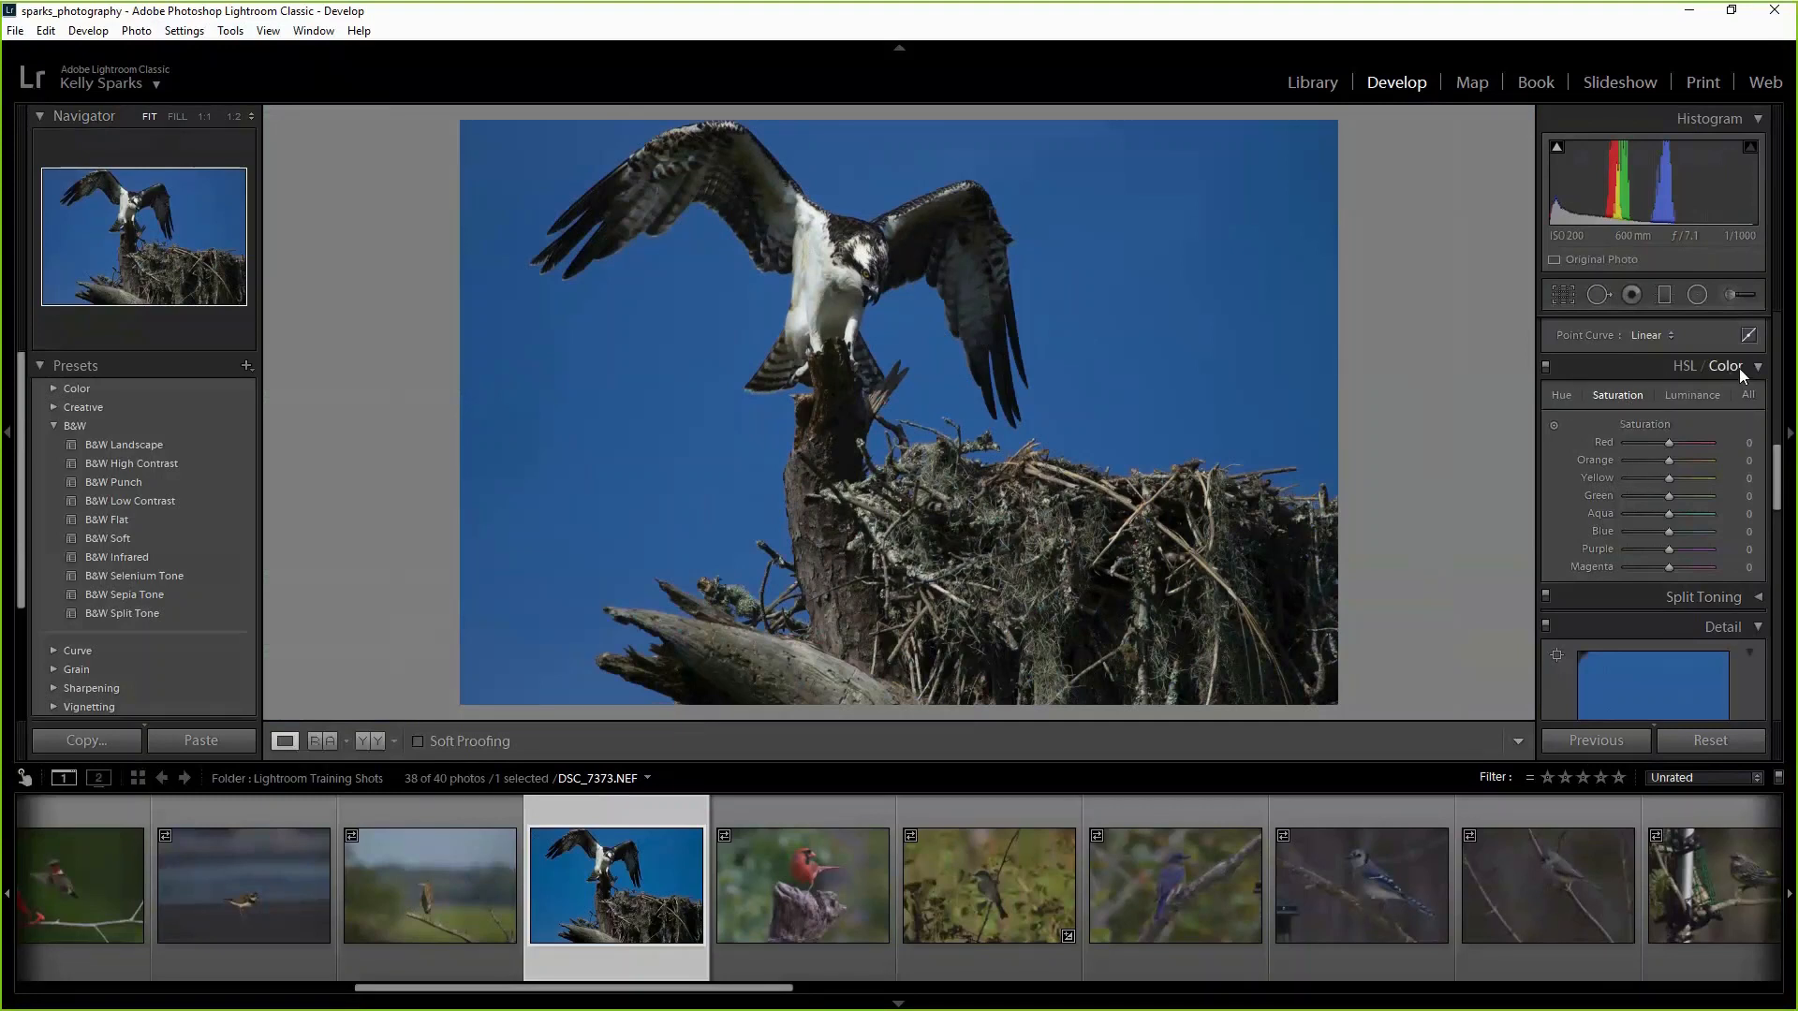
# Try shifting the sky's hue on the osprey photo with the HSL targeted adjustment, bringing Blue to -16 and Purple to -7.
pyautogui.click(1568, 396)
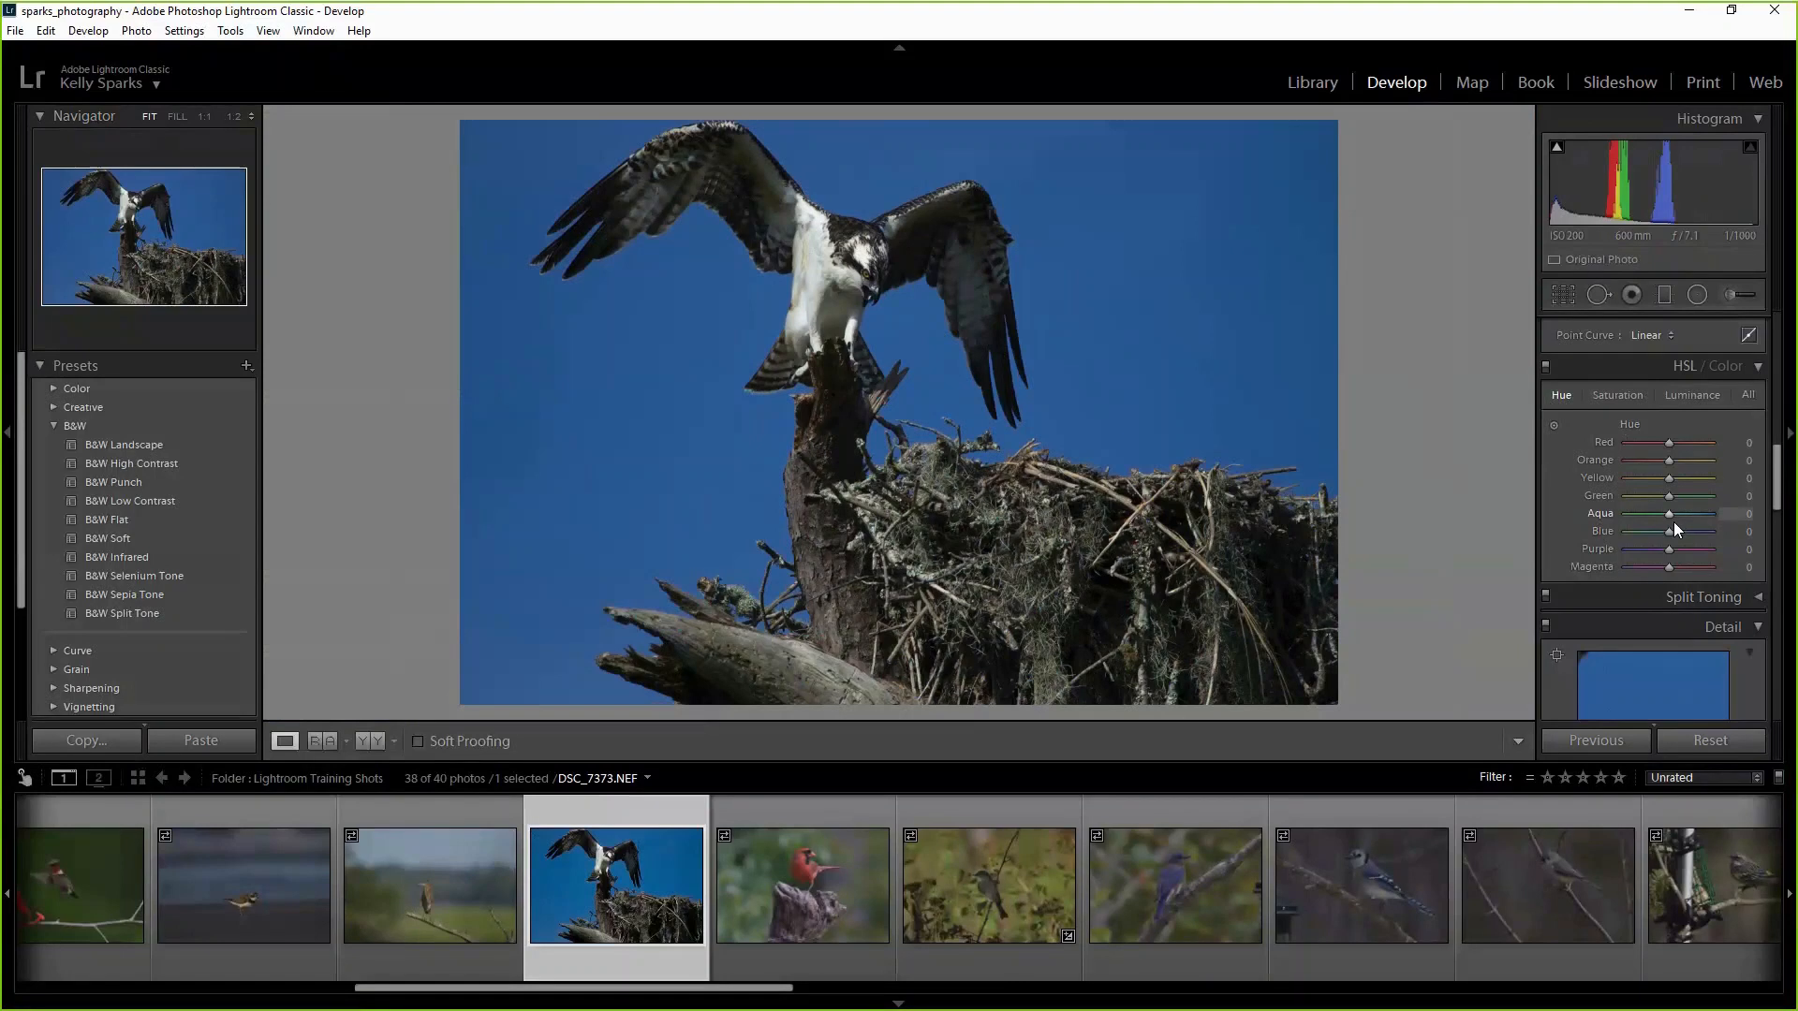
pyautogui.click(1555, 428)
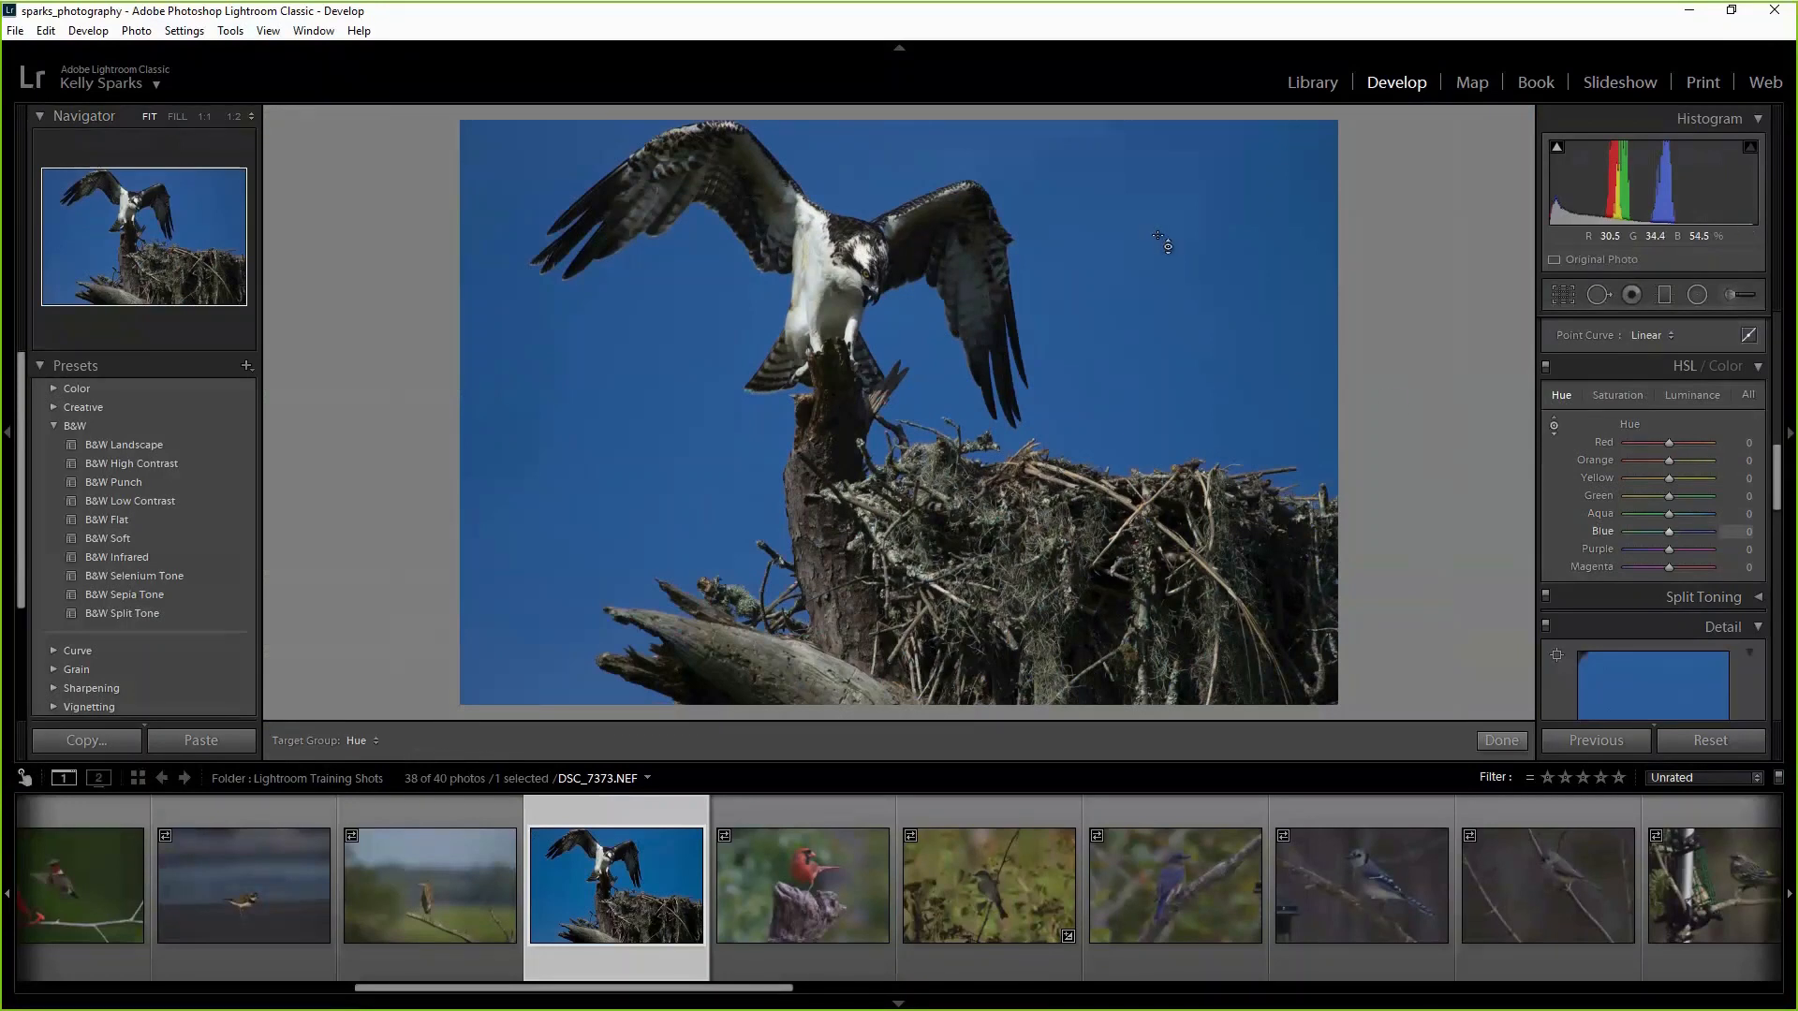
pyautogui.moveTo(1124, 281)
pyautogui.mouseDown()
pyautogui.moveTo(1124, 363)
pyautogui.moveTo(1124, 246)
pyautogui.moveTo(1124, 316)
pyautogui.moveTo(1124, 280)
pyautogui.moveTo(1124, 297)
pyautogui.mouseUp()
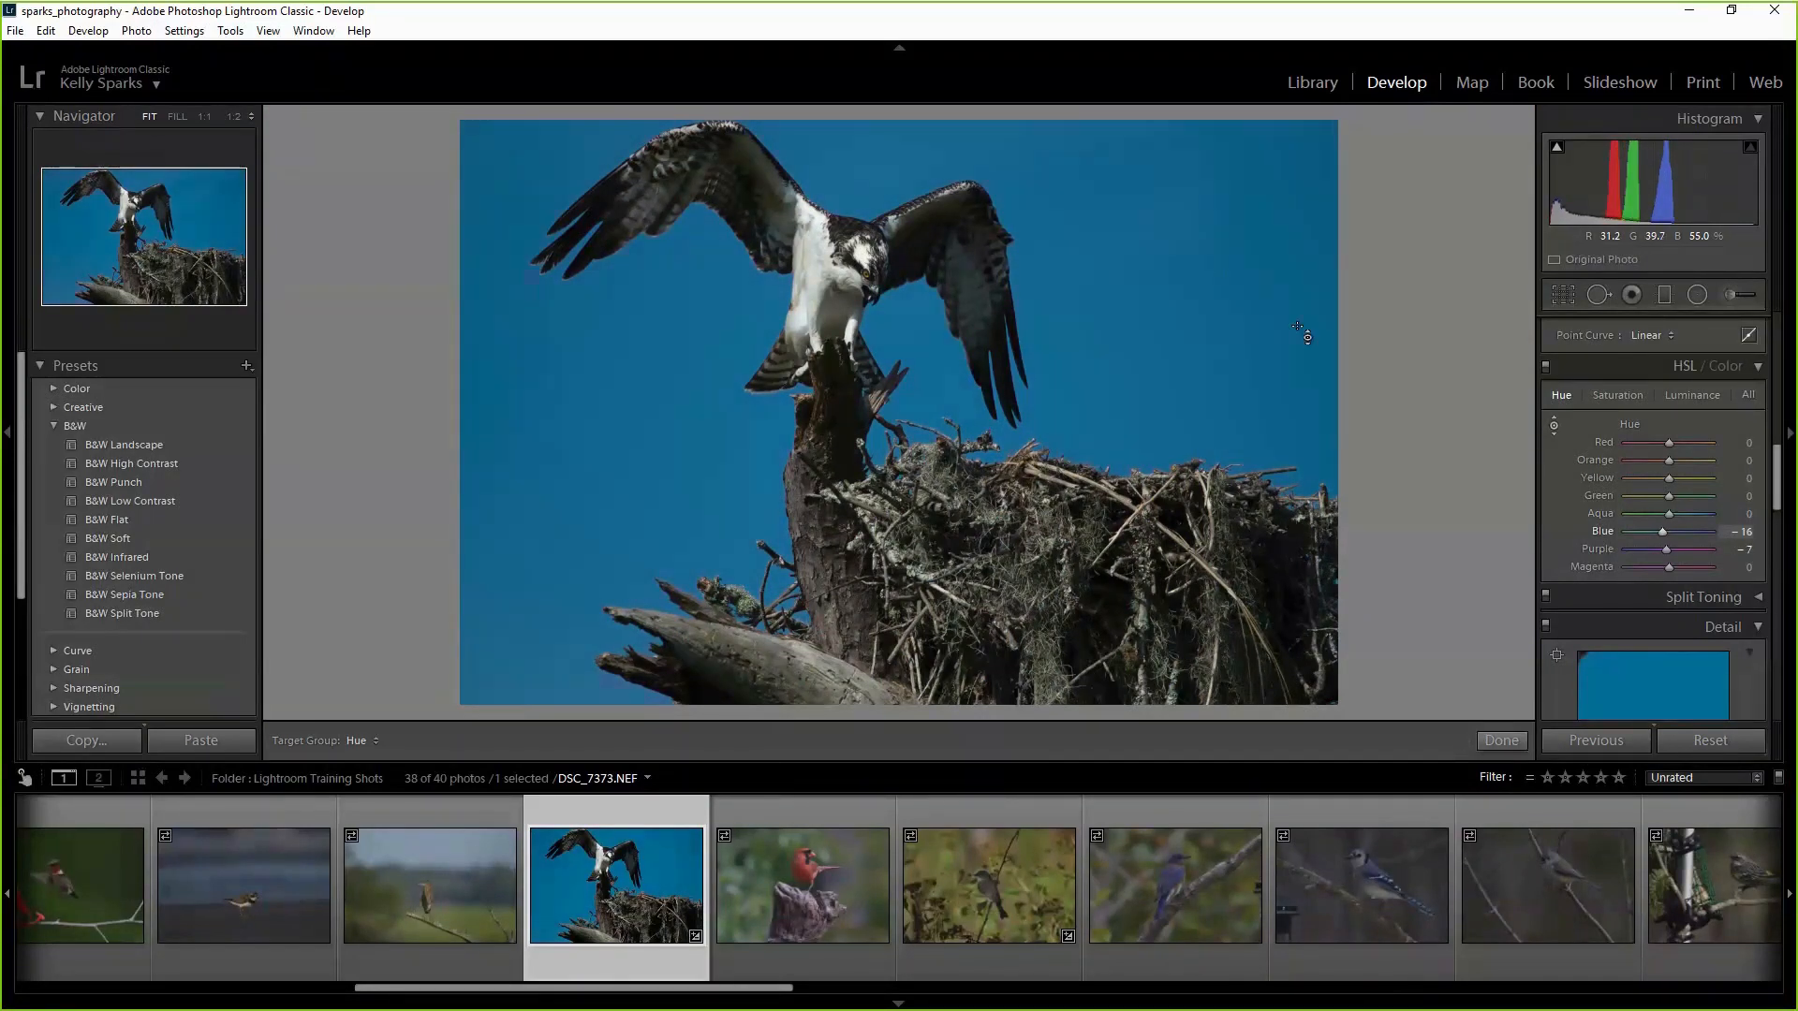
# Reset the osprey photo's Blue hue to 0, try it at +31, and reset it to 0 again.
pyautogui.moveTo(1663, 532)
pyautogui.mouseDown()
pyautogui.moveTo(1684, 536)
pyautogui.moveTo(1664, 542)
pyautogui.mouseUp()
pyautogui.doubleClick(1663, 532)
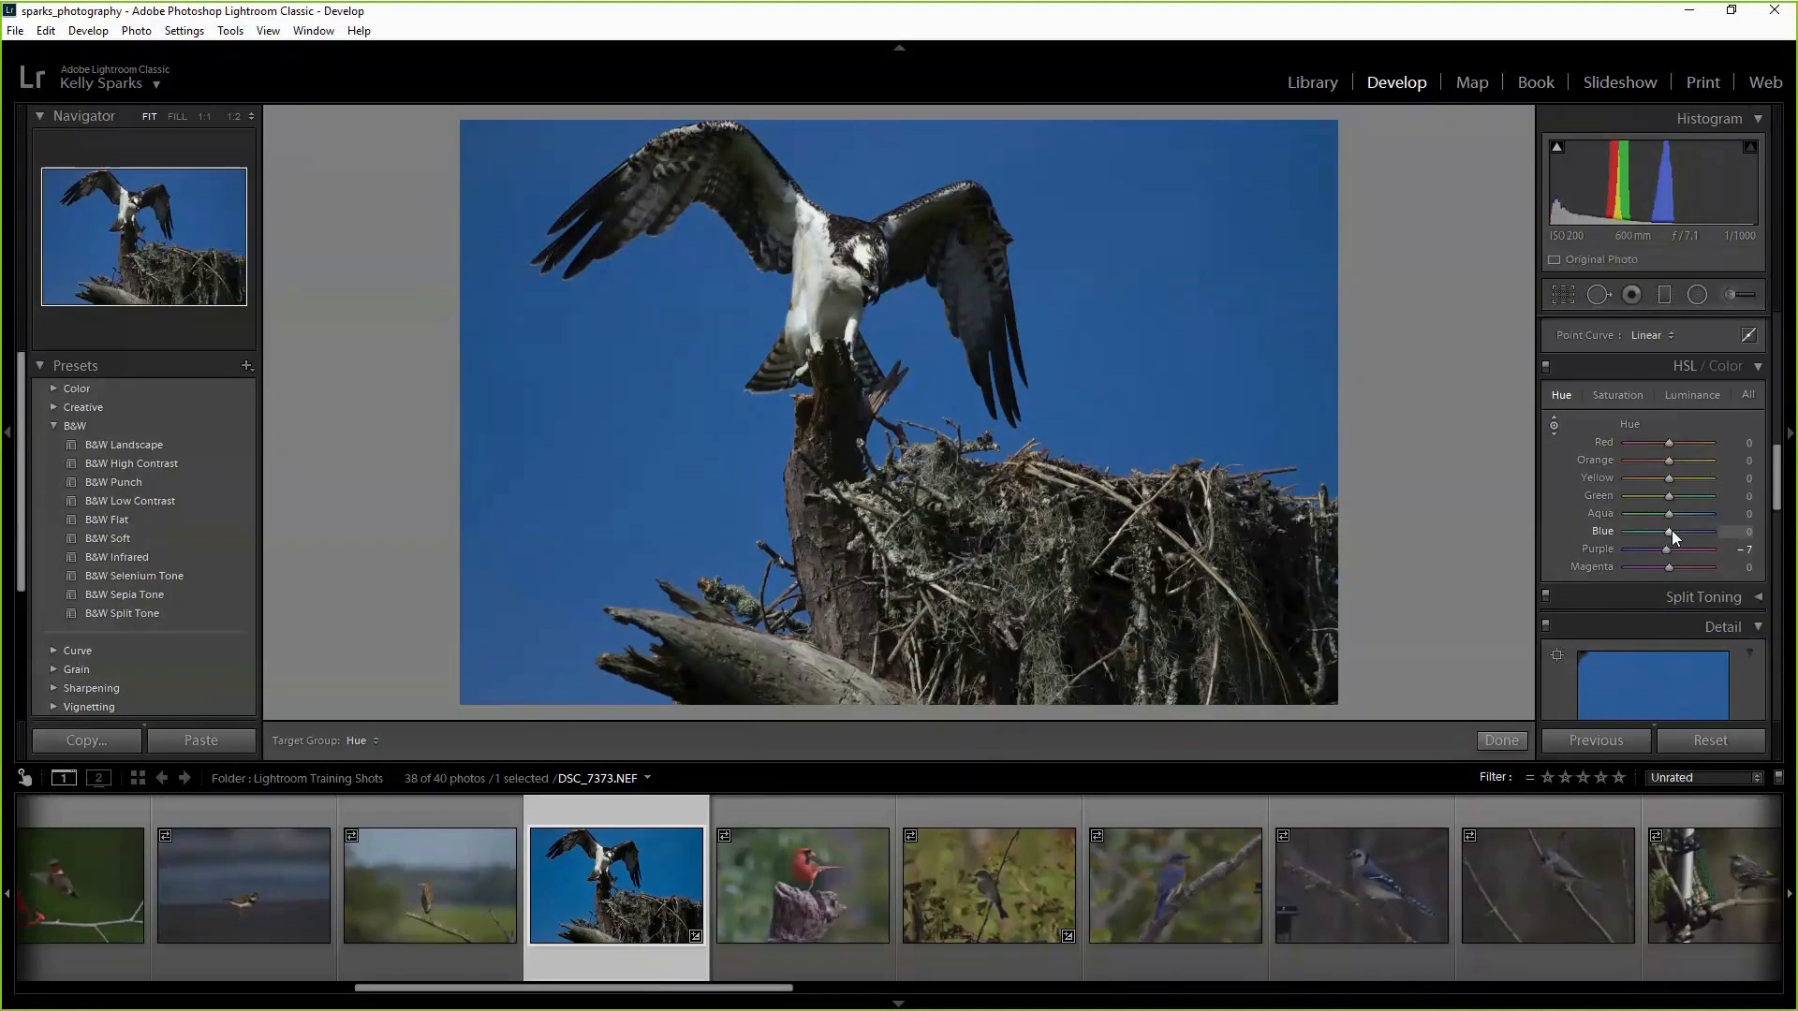
pyautogui.moveTo(1671, 530); pyautogui.dragTo(1683, 531)
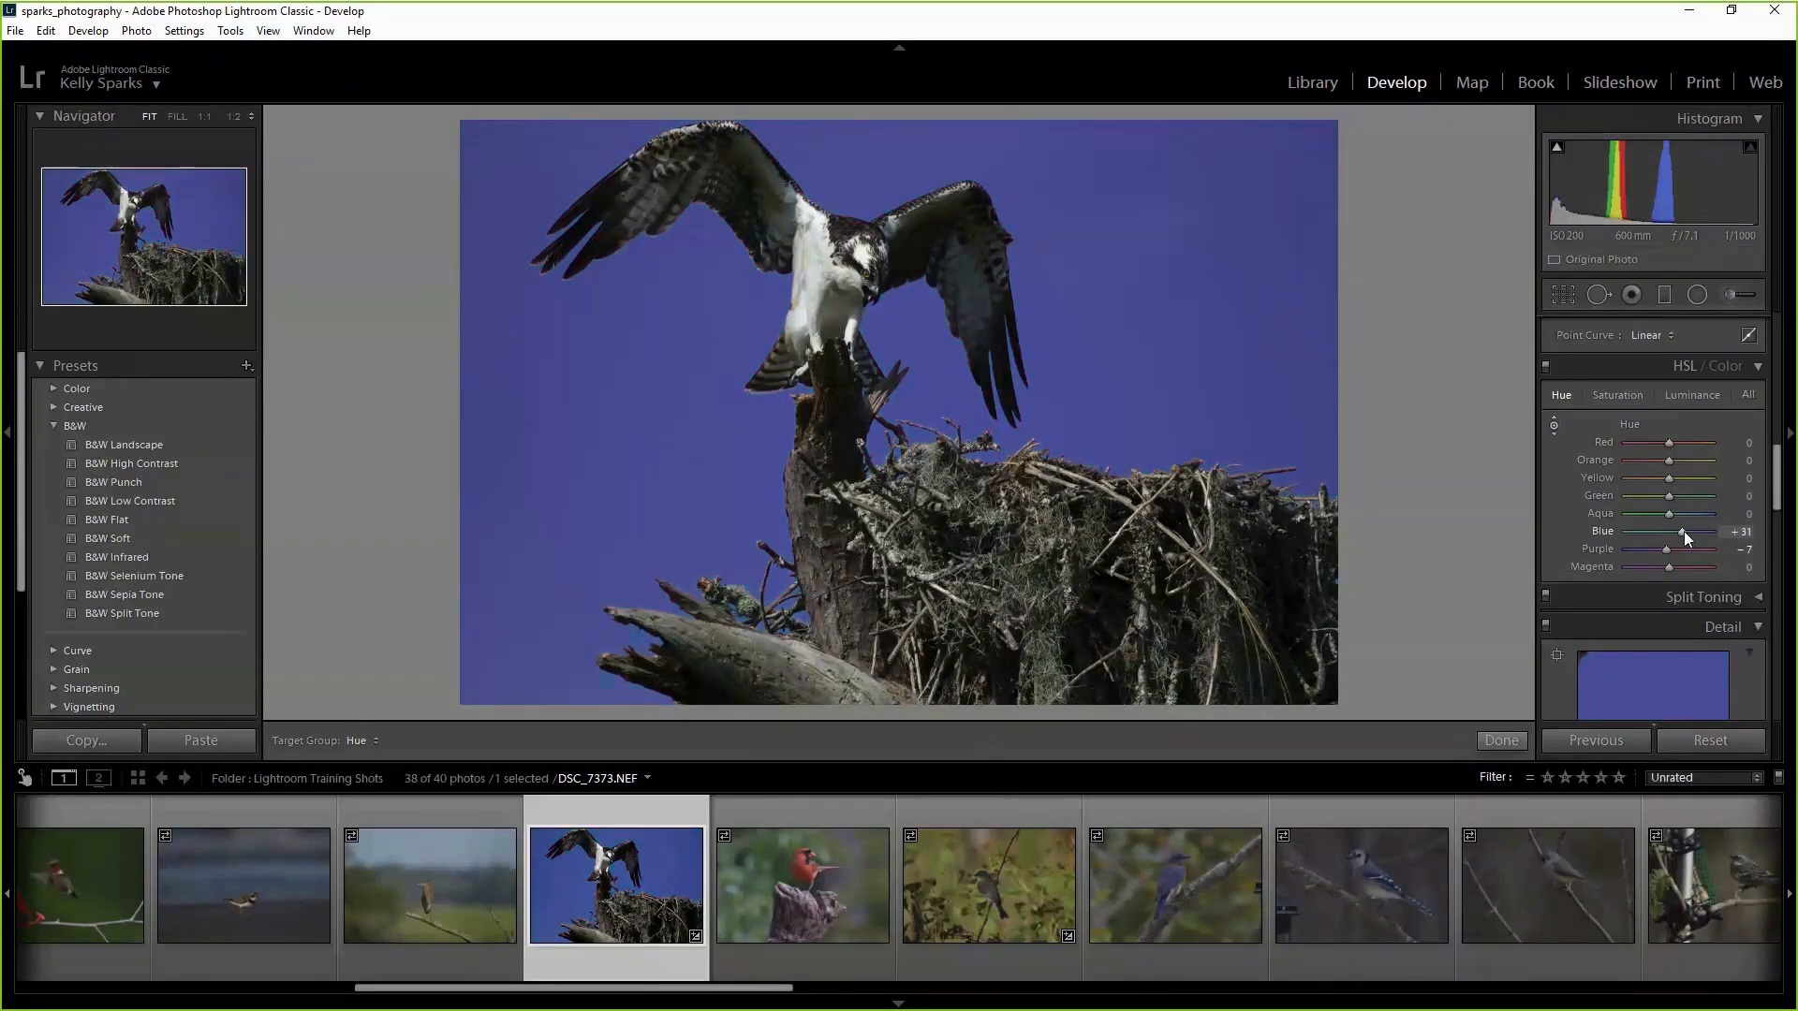
pyautogui.doubleClick(1684, 531)
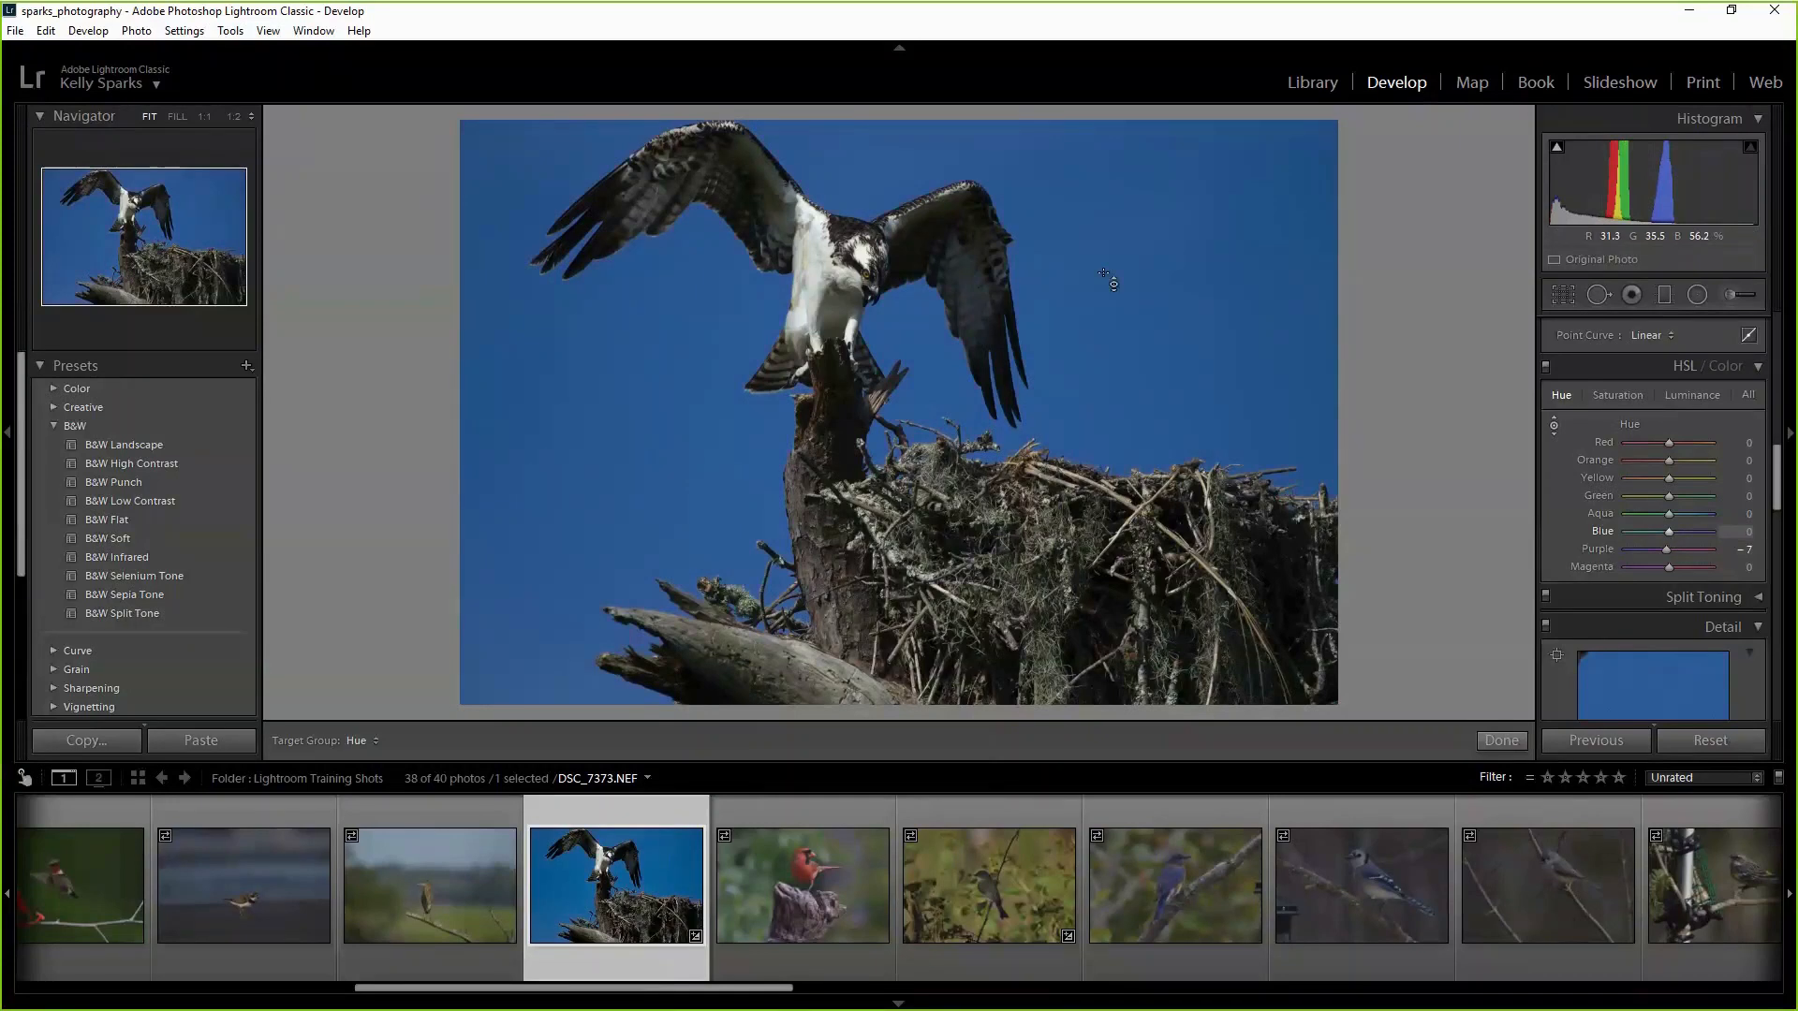
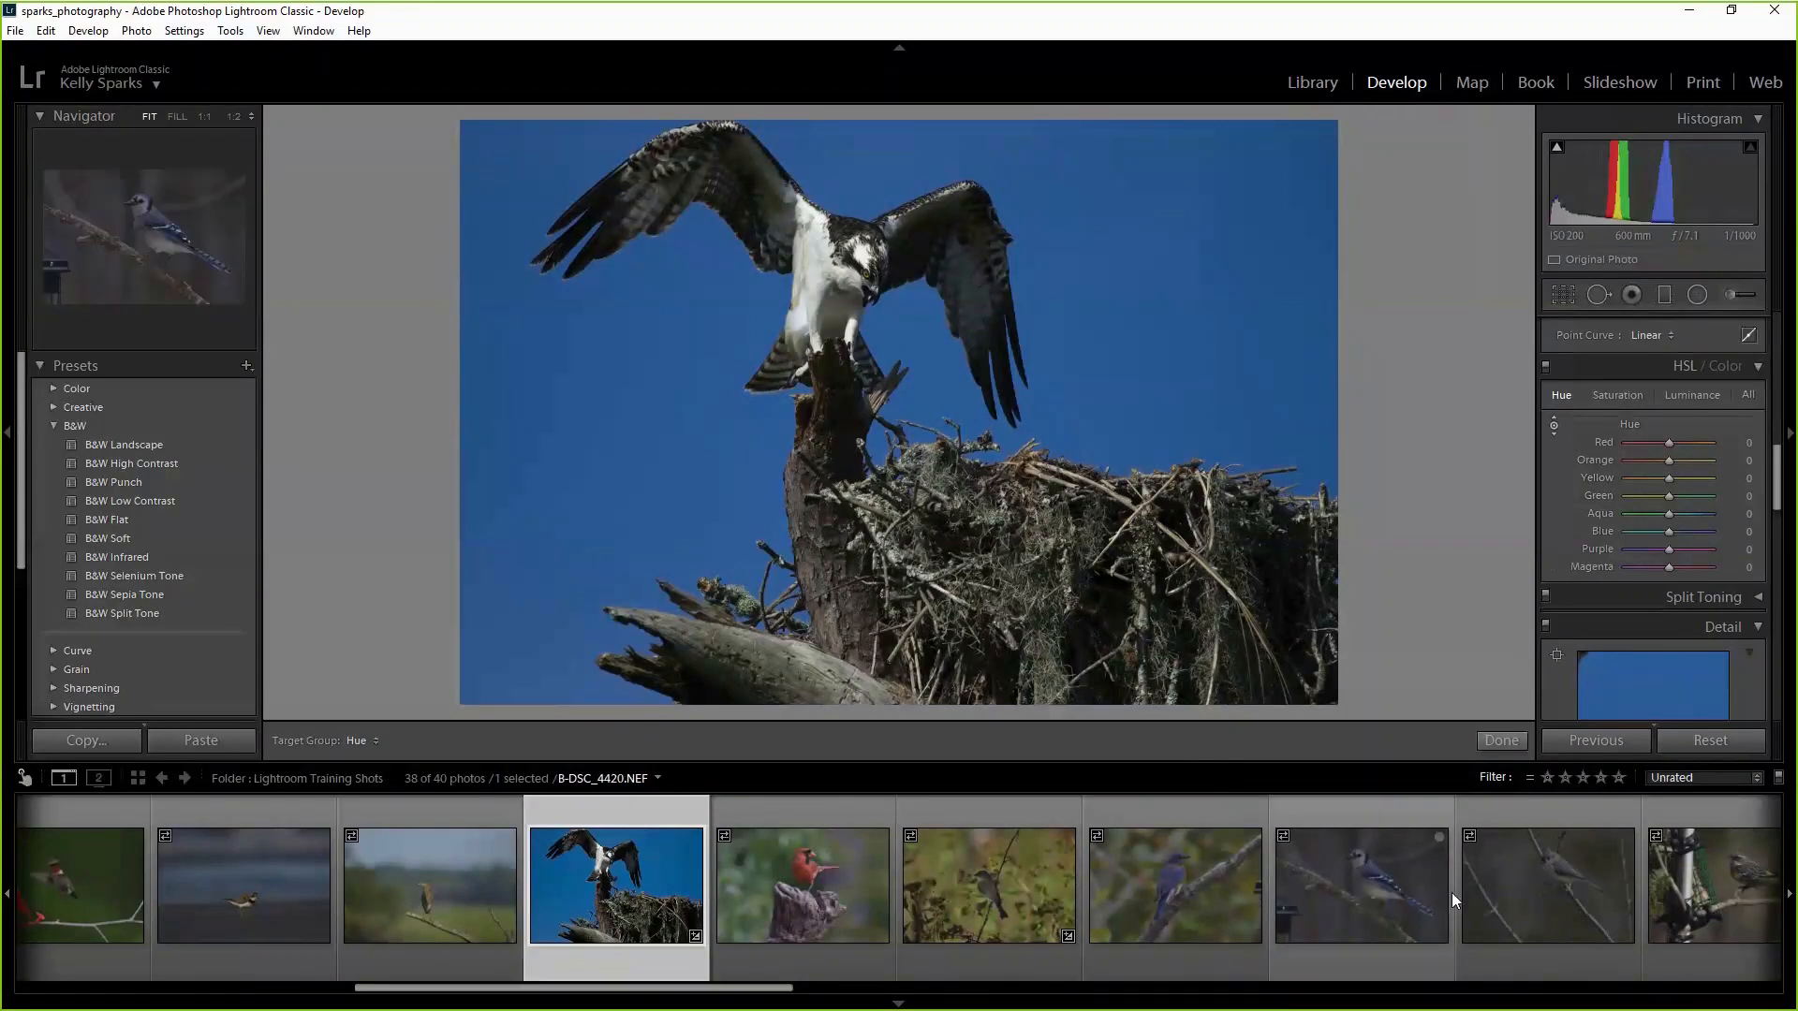
# Open the bluebird photo DSC_6885.NEF from the filmstrip, inspect the bird's head up close, and return to the whole photo.
pyautogui.scroll(-8, 1451, 892)
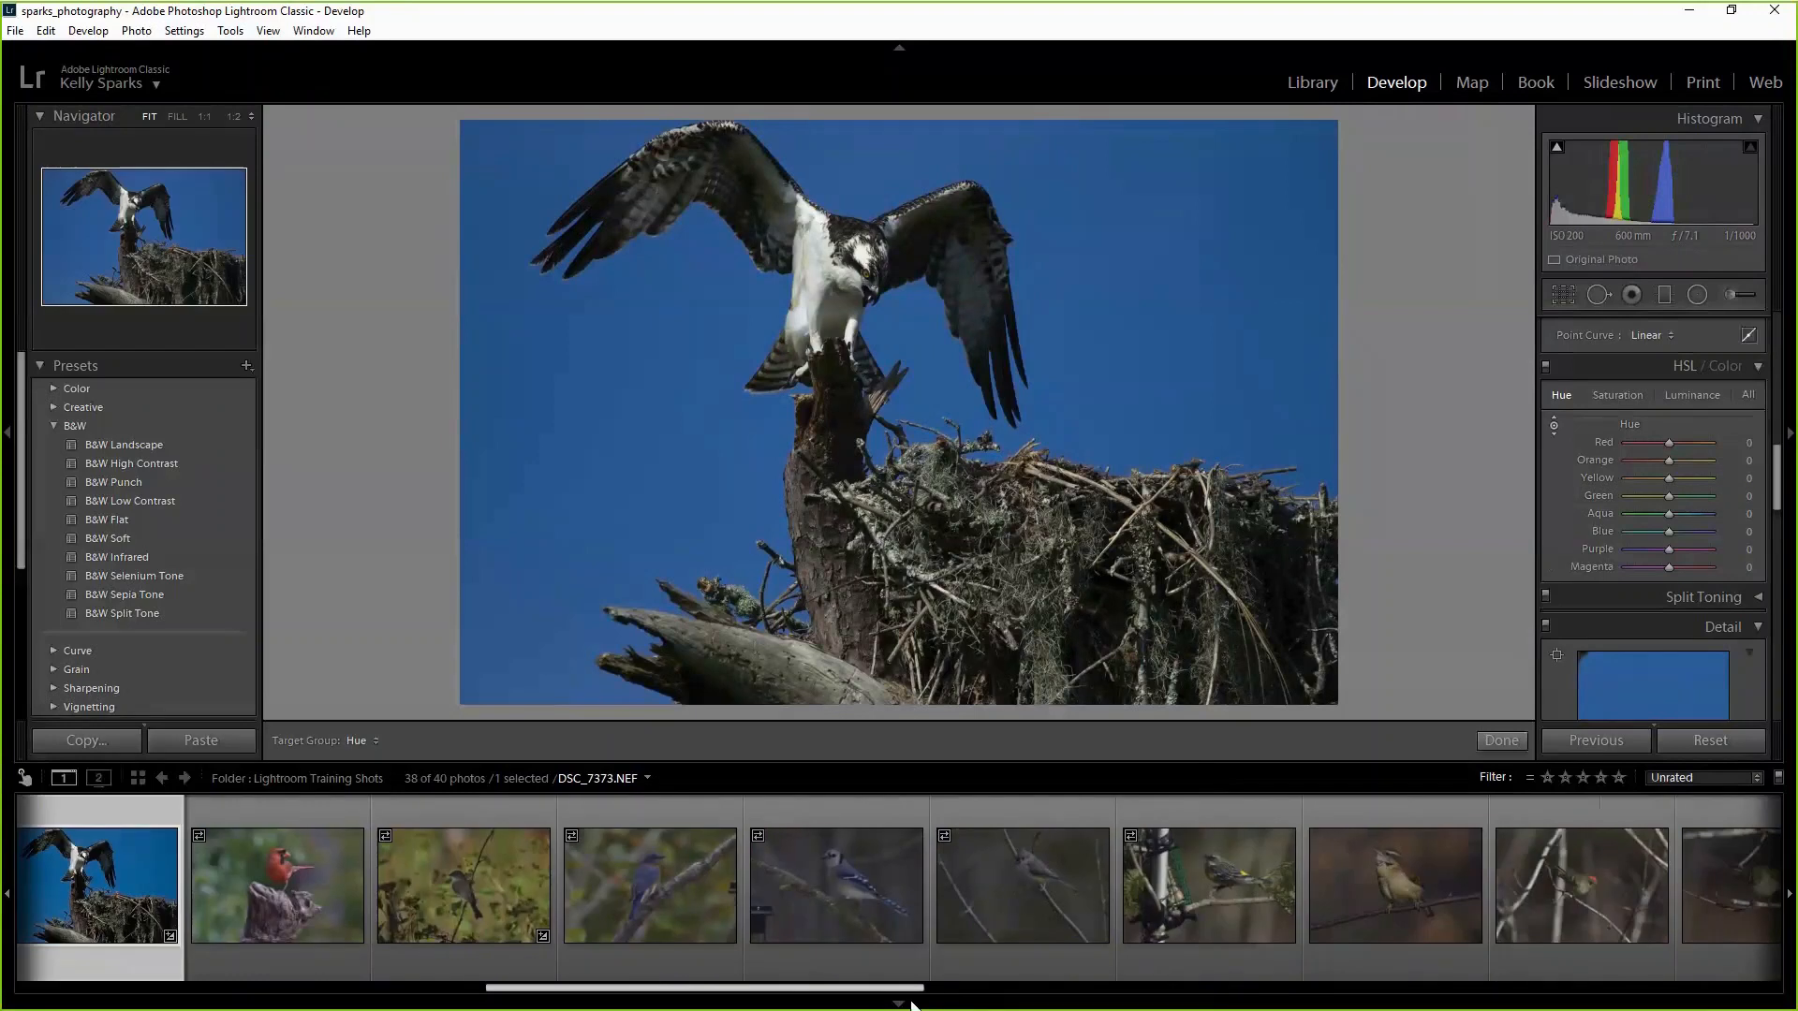
pyautogui.scroll(-2, 899, 885)
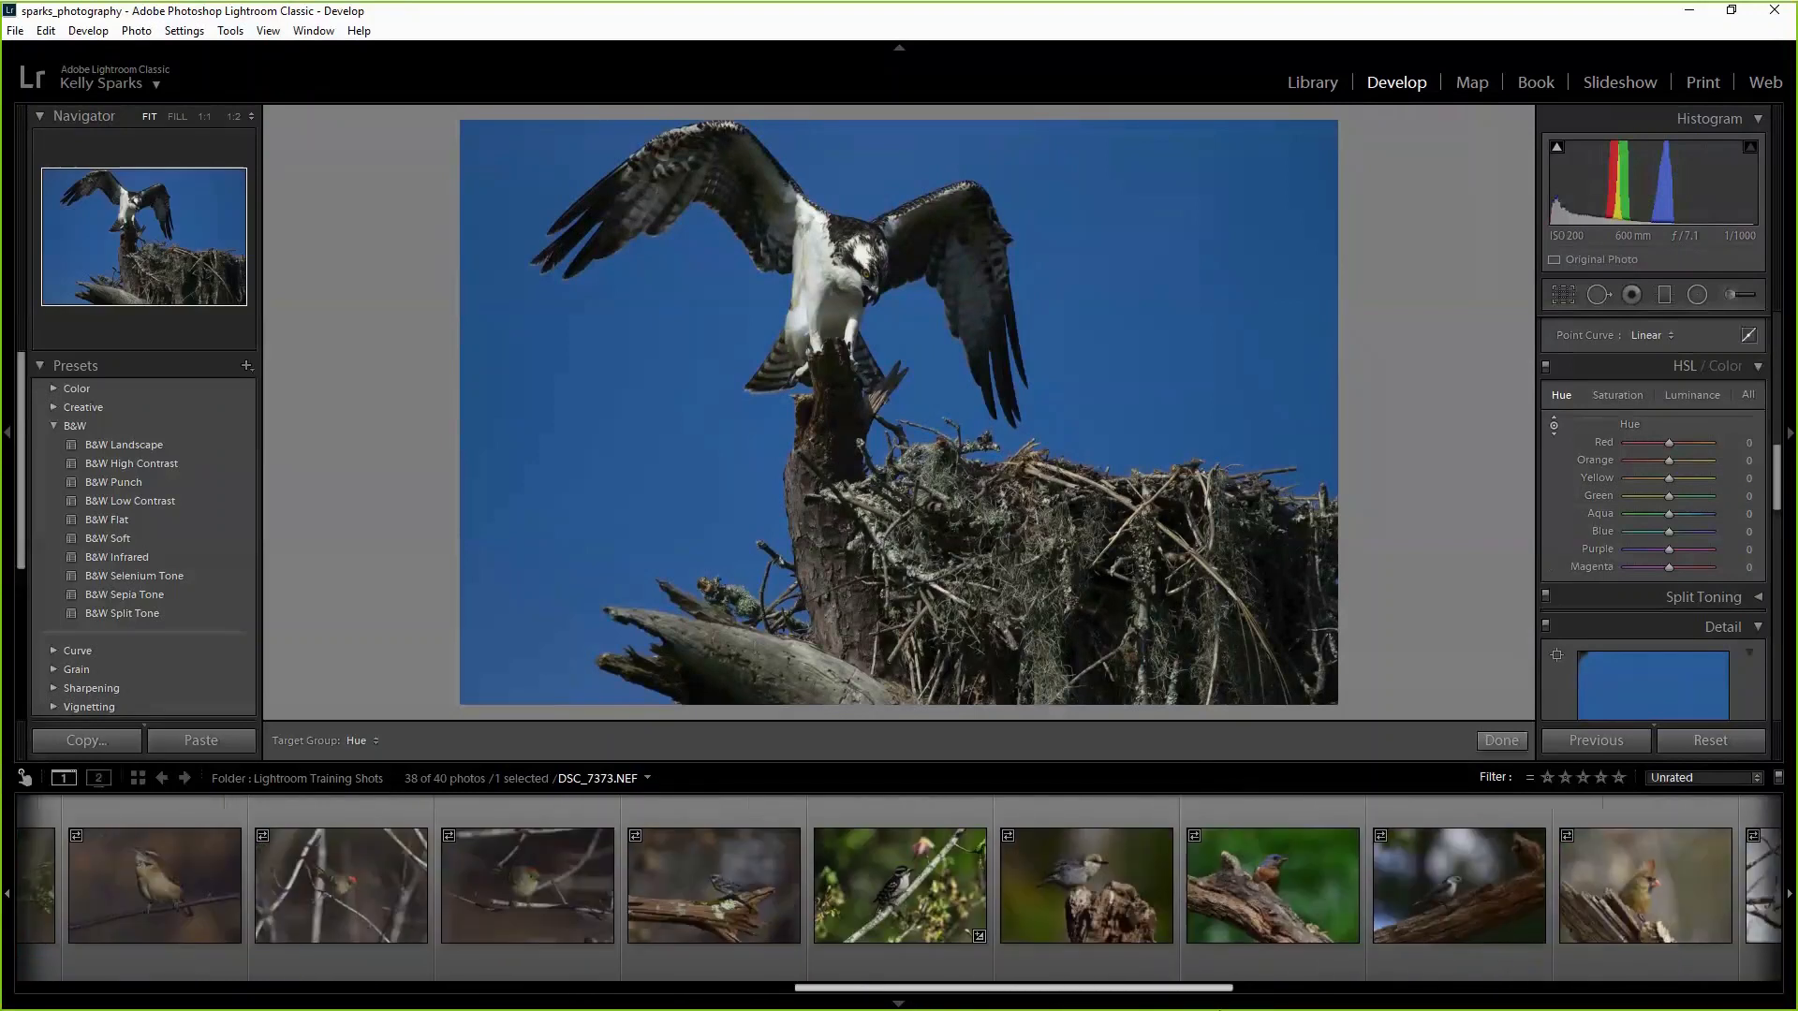
pyautogui.scroll(-1, 899, 885)
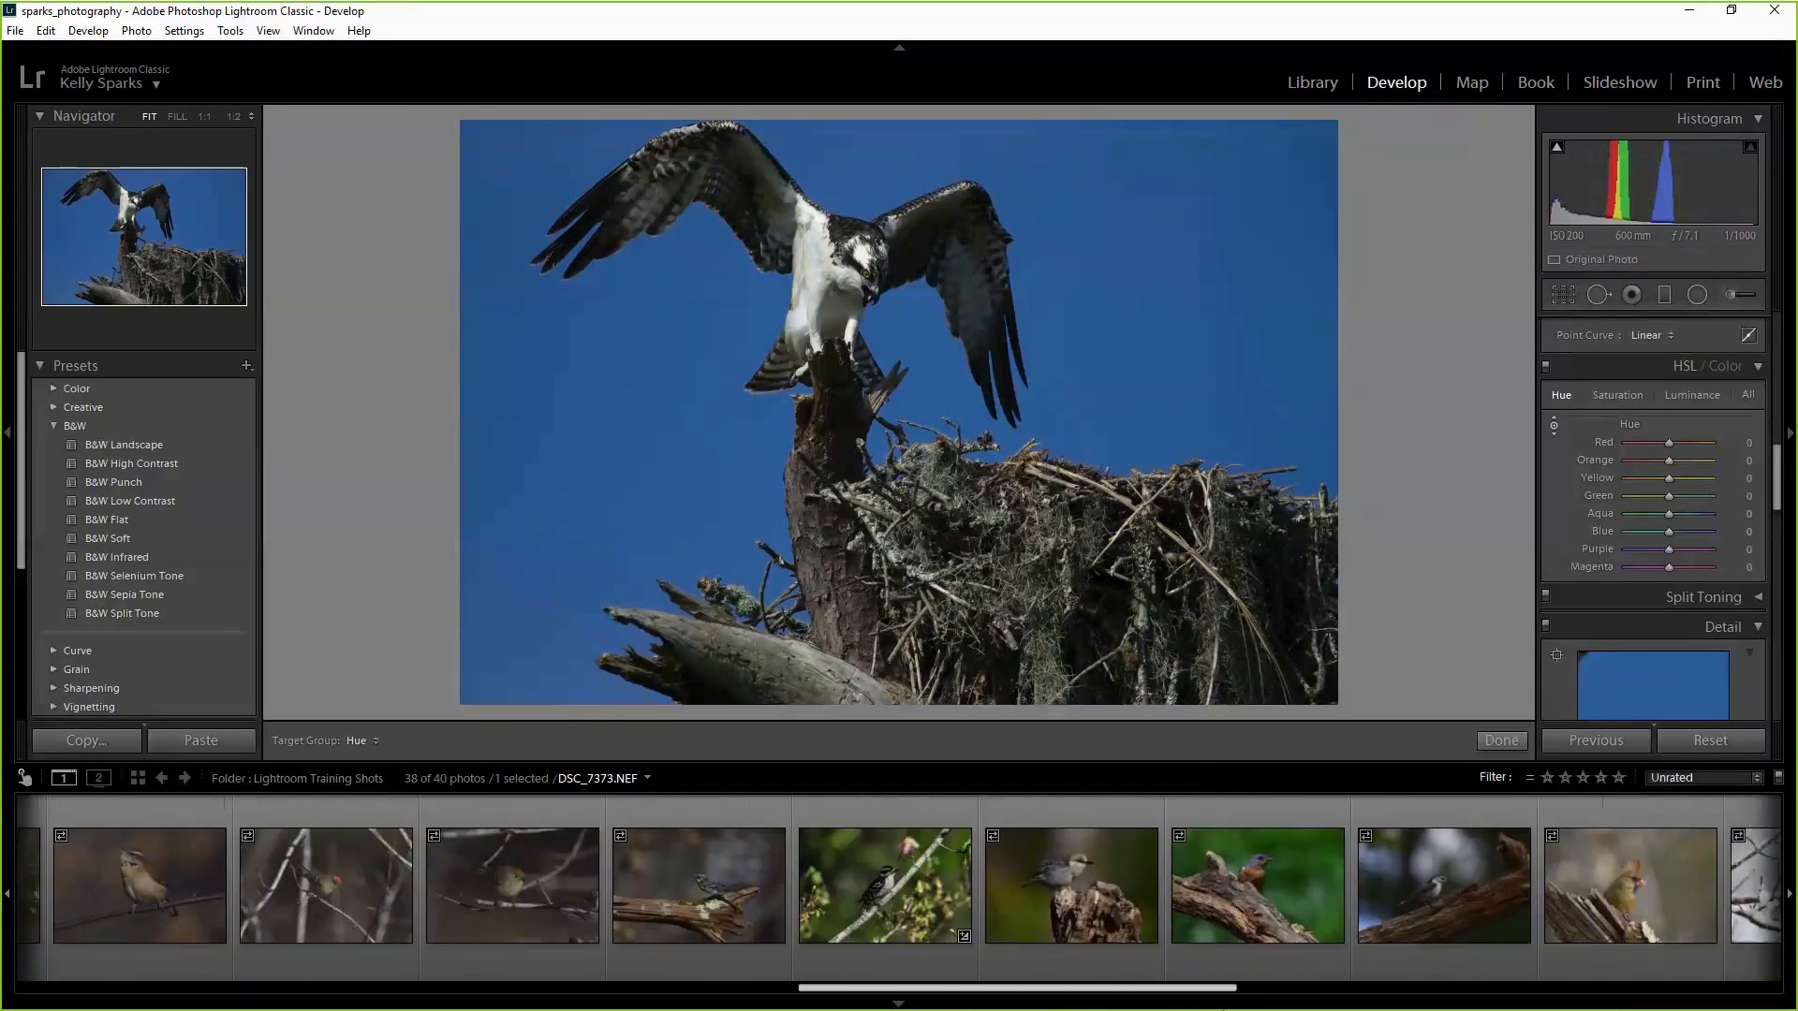
pyautogui.scroll(-2, 899, 885)
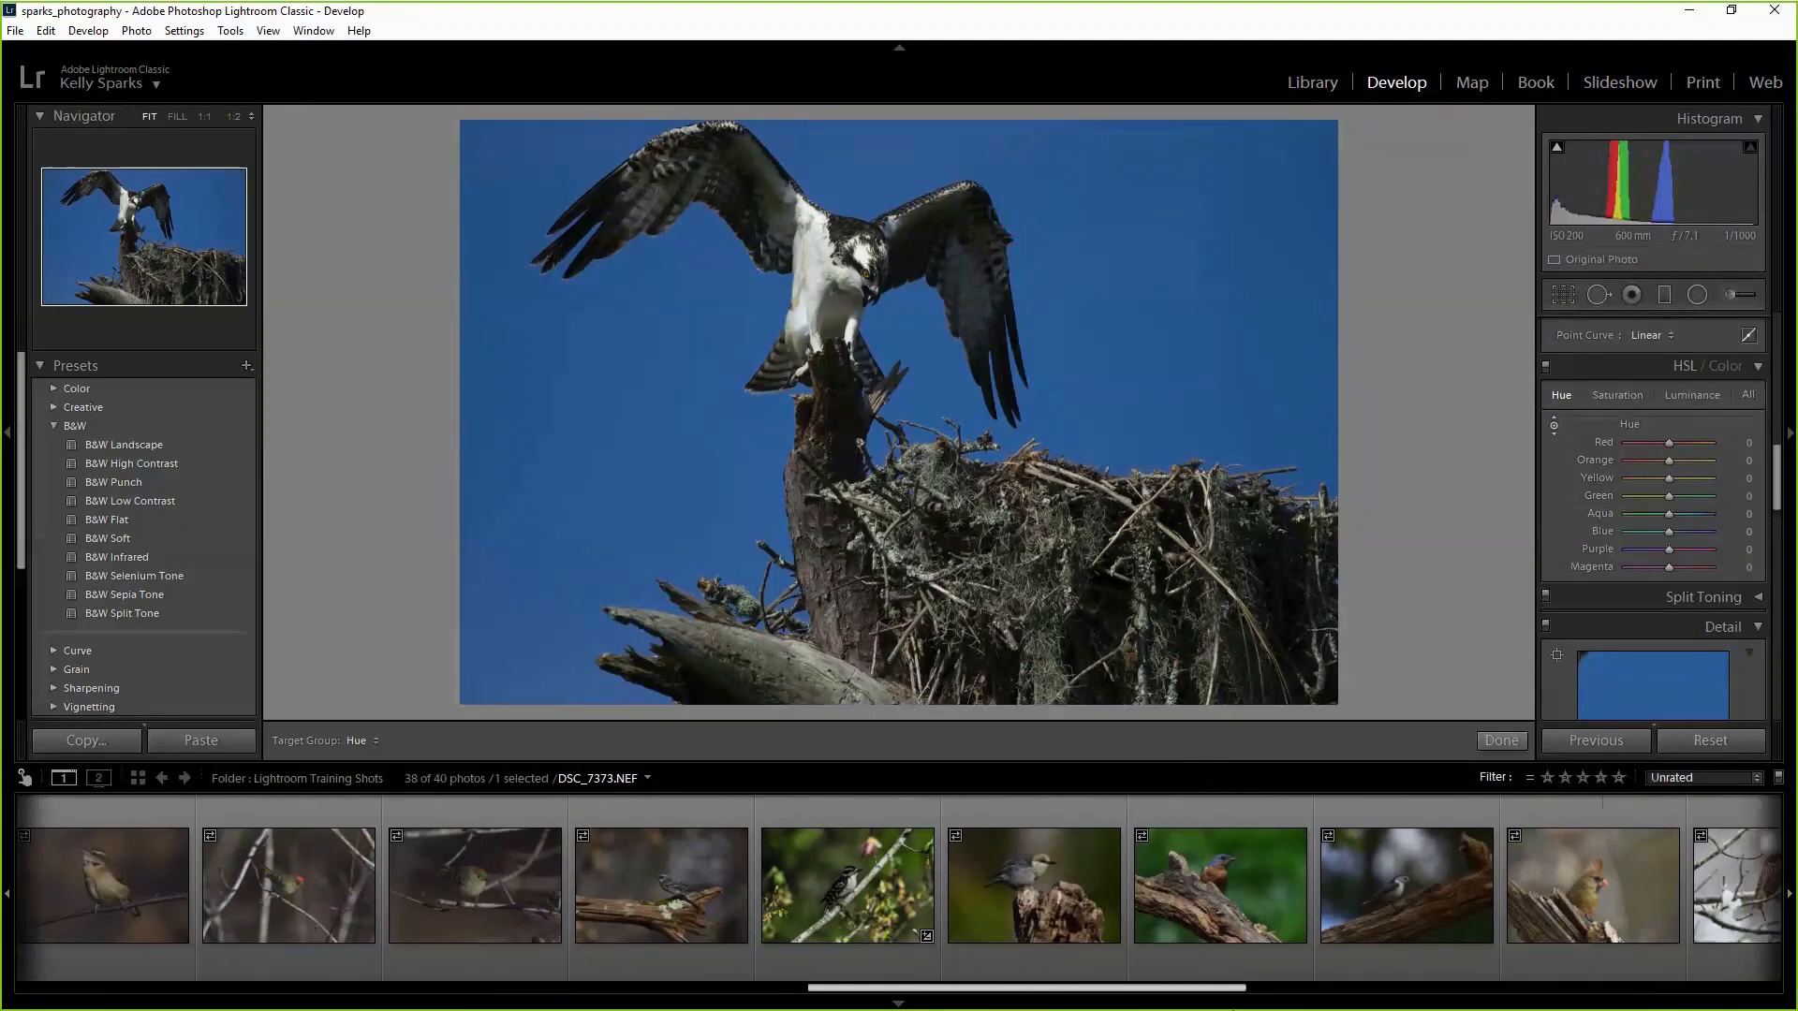
pyautogui.click(1249, 892)
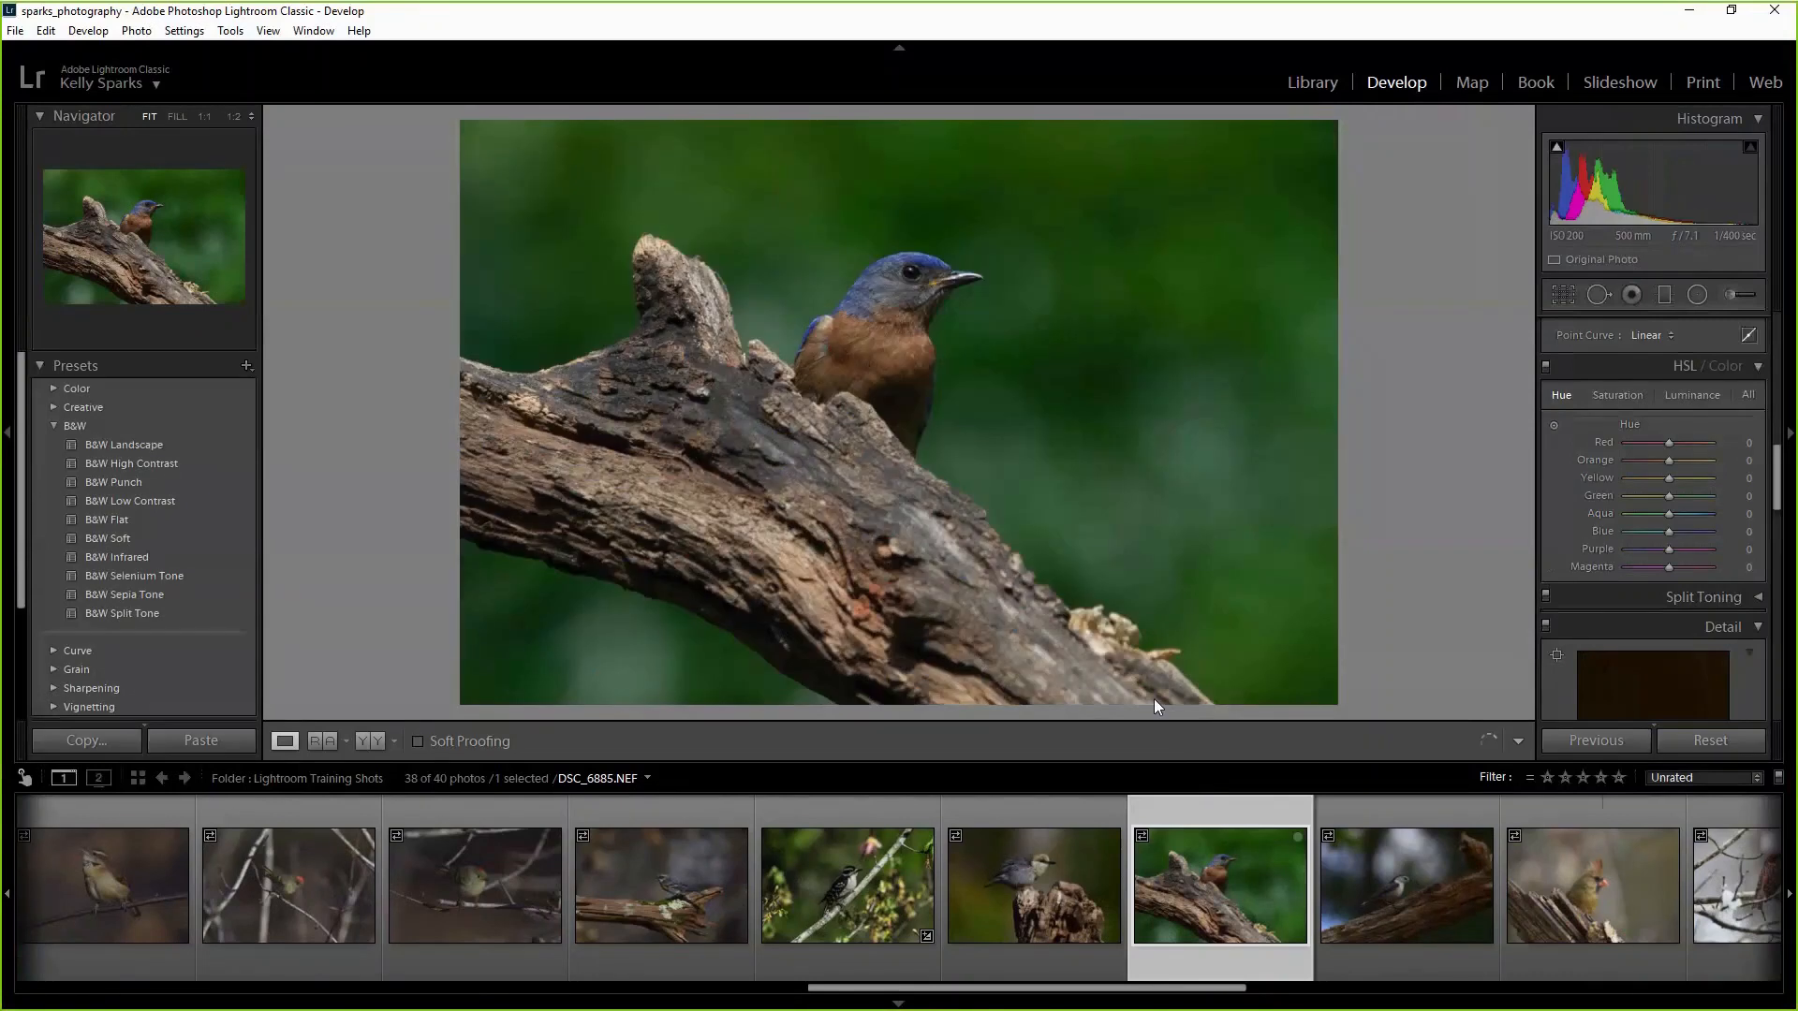
pyautogui.press('z')
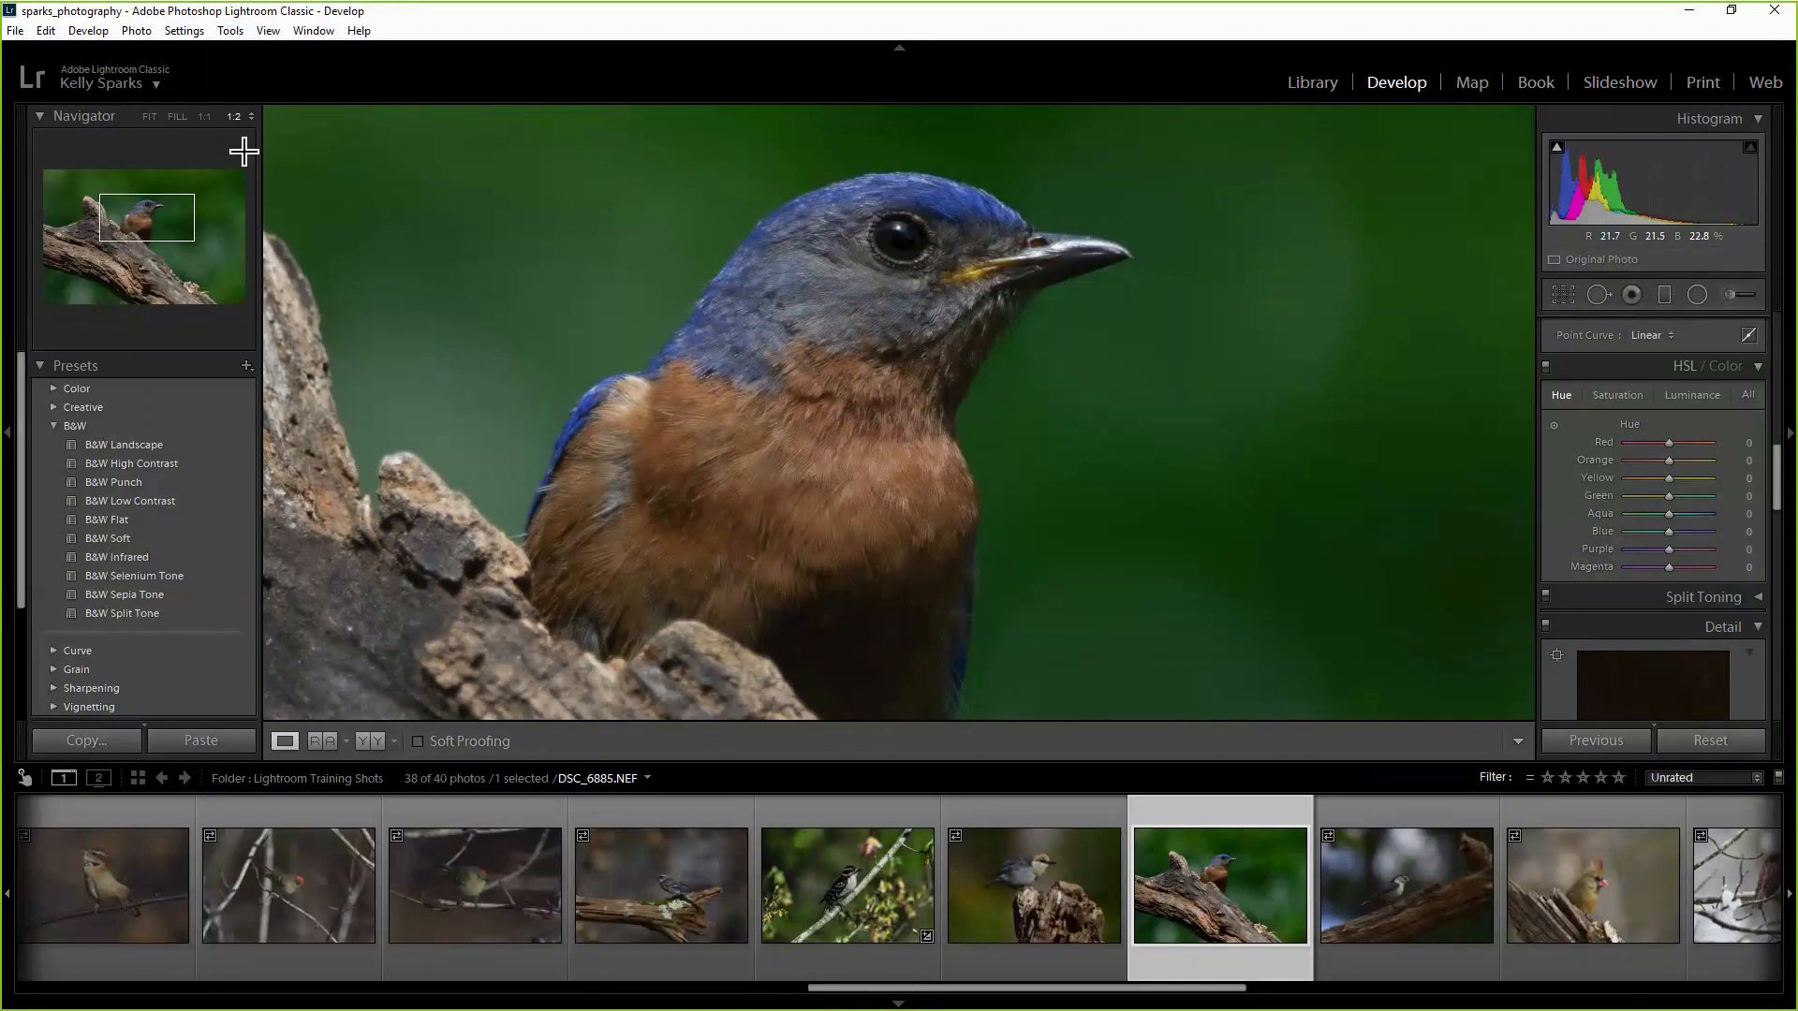
pyautogui.click(150, 117)
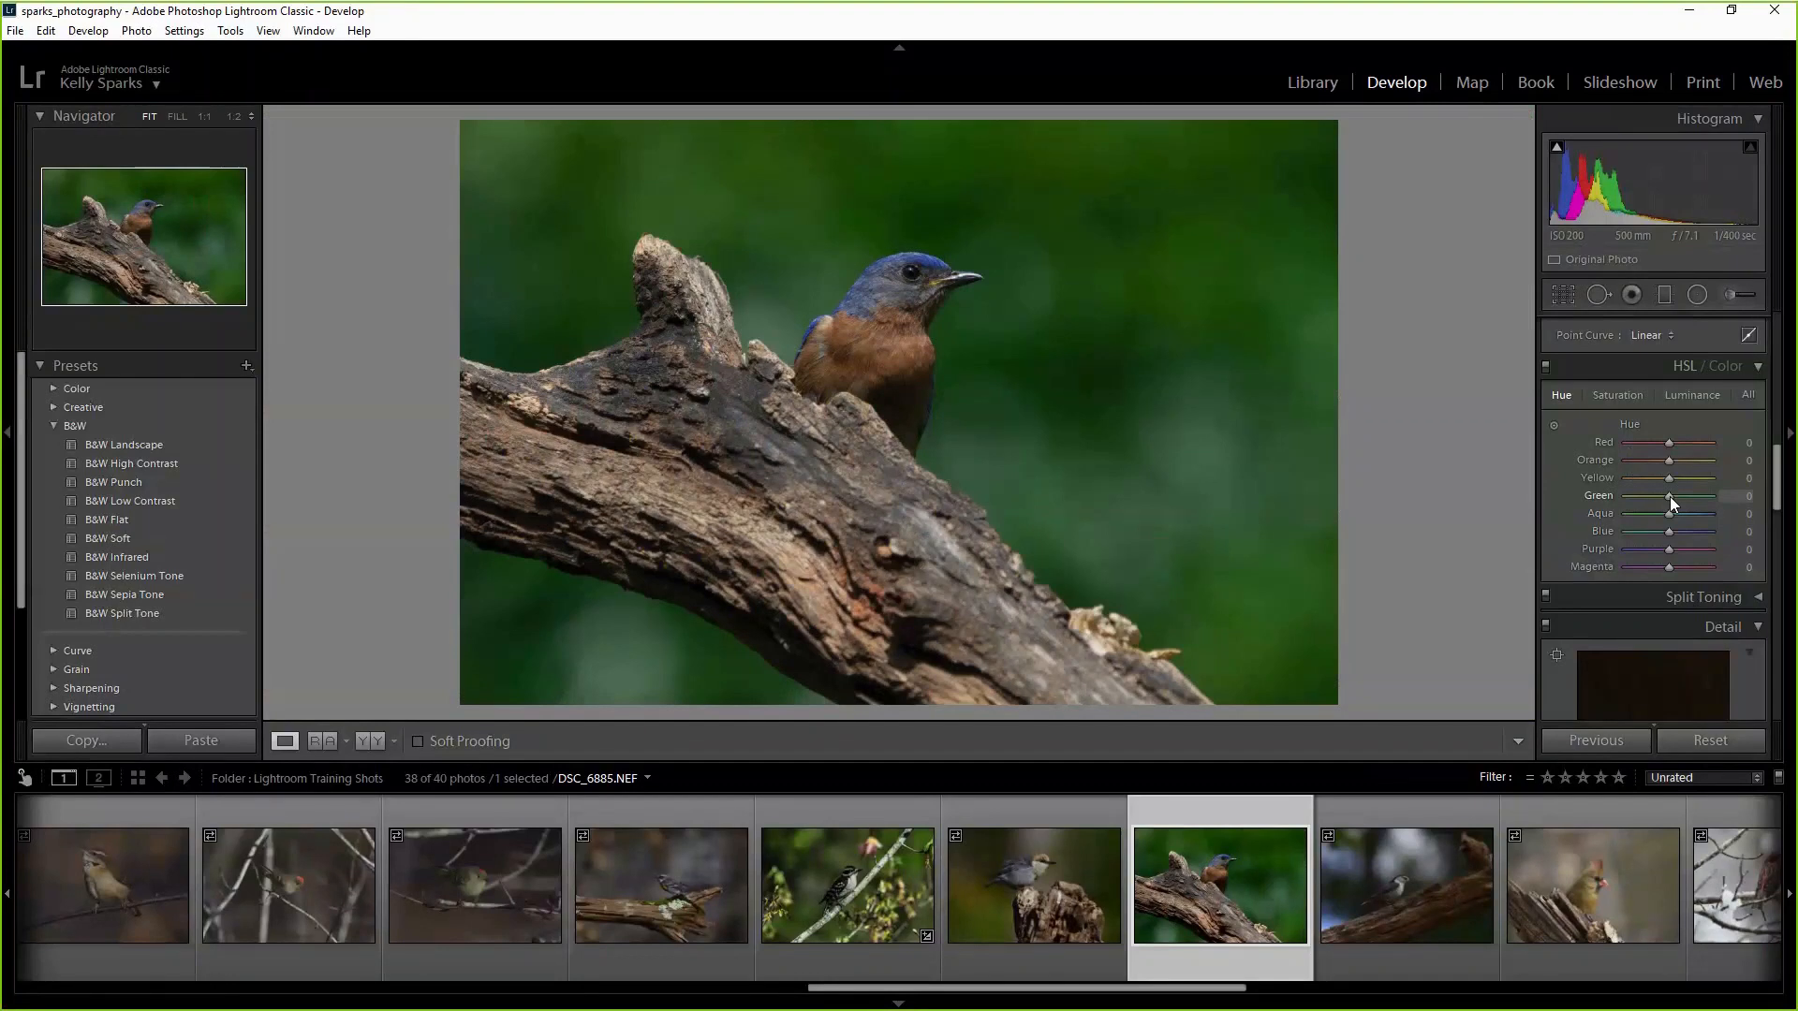
# Set the Green hue of the bluebird photo to -18.
pyautogui.moveTo(1671, 497); pyautogui.dragTo(1677, 505)
pyautogui.scroll(-3, 1665, 497)
pyautogui.moveTo(1664, 499); pyautogui.dragTo(1660, 496)
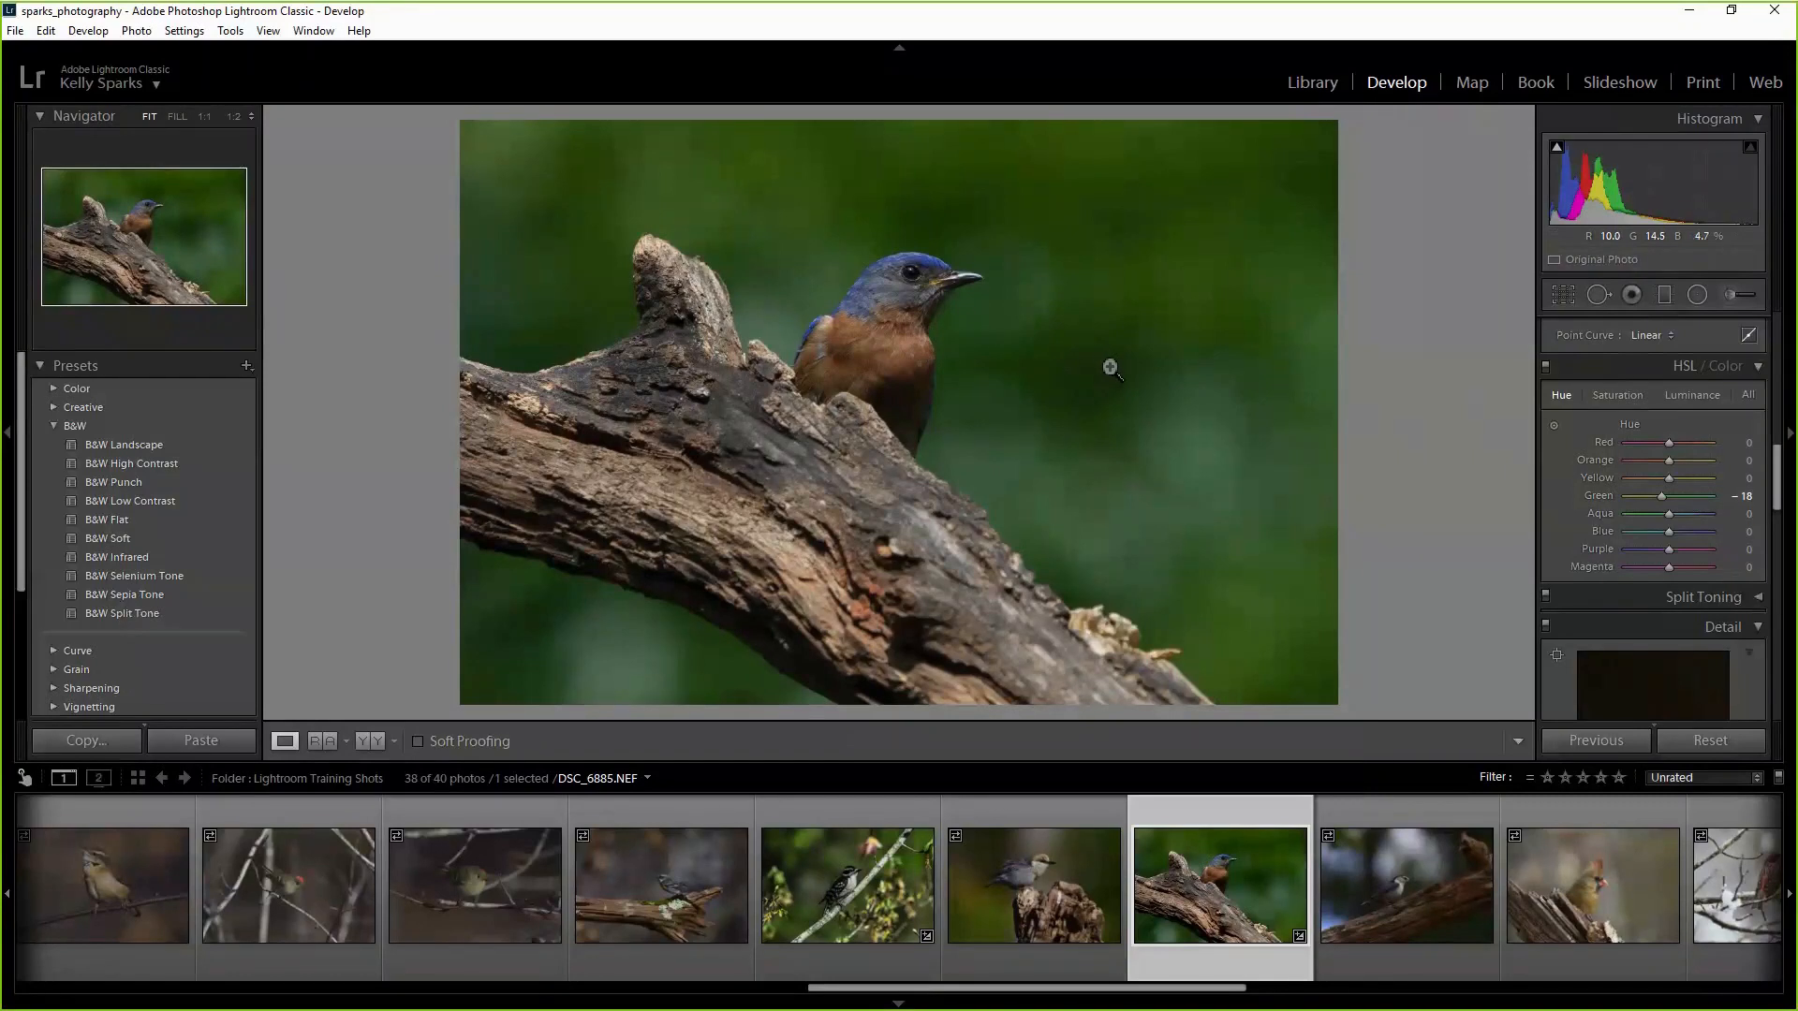
# Set the Green saturation of the bluebird photo to -16 and its Green luminance to +7.
pyautogui.click(1619, 395)
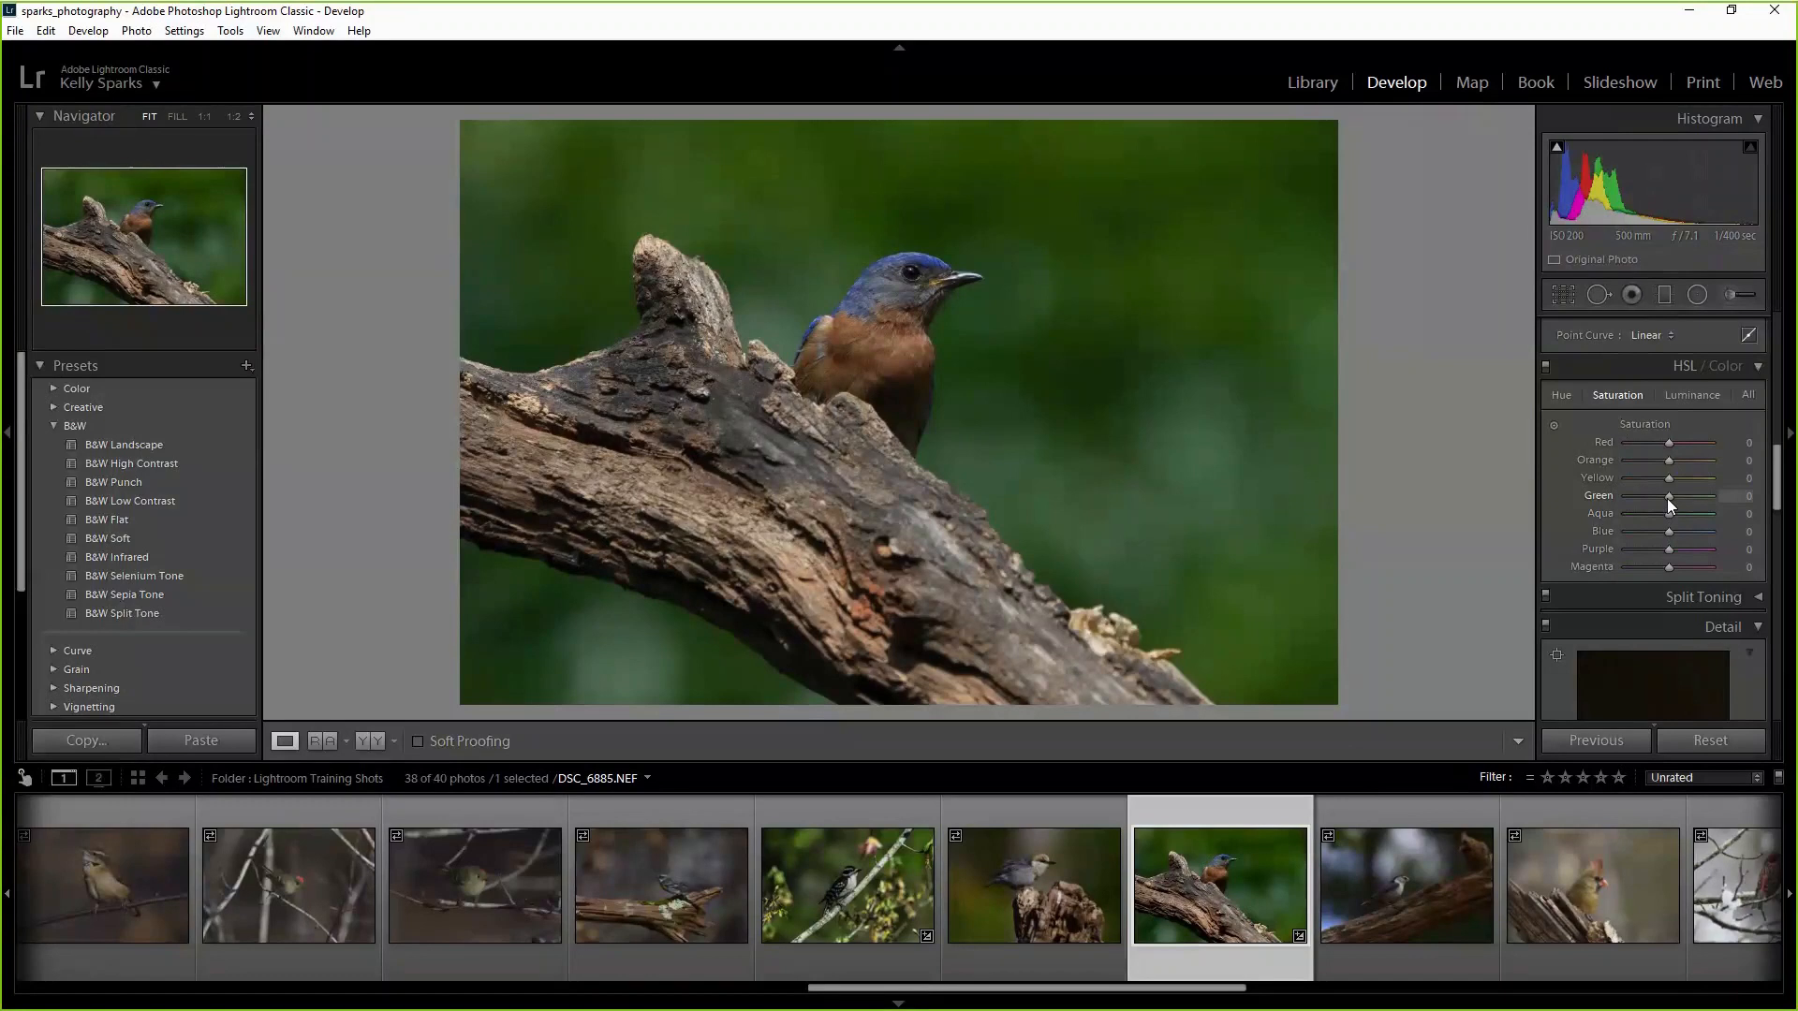
pyautogui.moveTo(1667, 499)
pyautogui.mouseDown()
pyautogui.moveTo(1594, 502)
pyautogui.moveTo(1656, 504)
pyautogui.mouseUp()
pyautogui.moveTo(1667, 494); pyautogui.dragTo(1665, 495)
pyautogui.moveTo(1660, 495); pyautogui.dragTo(1658, 493)
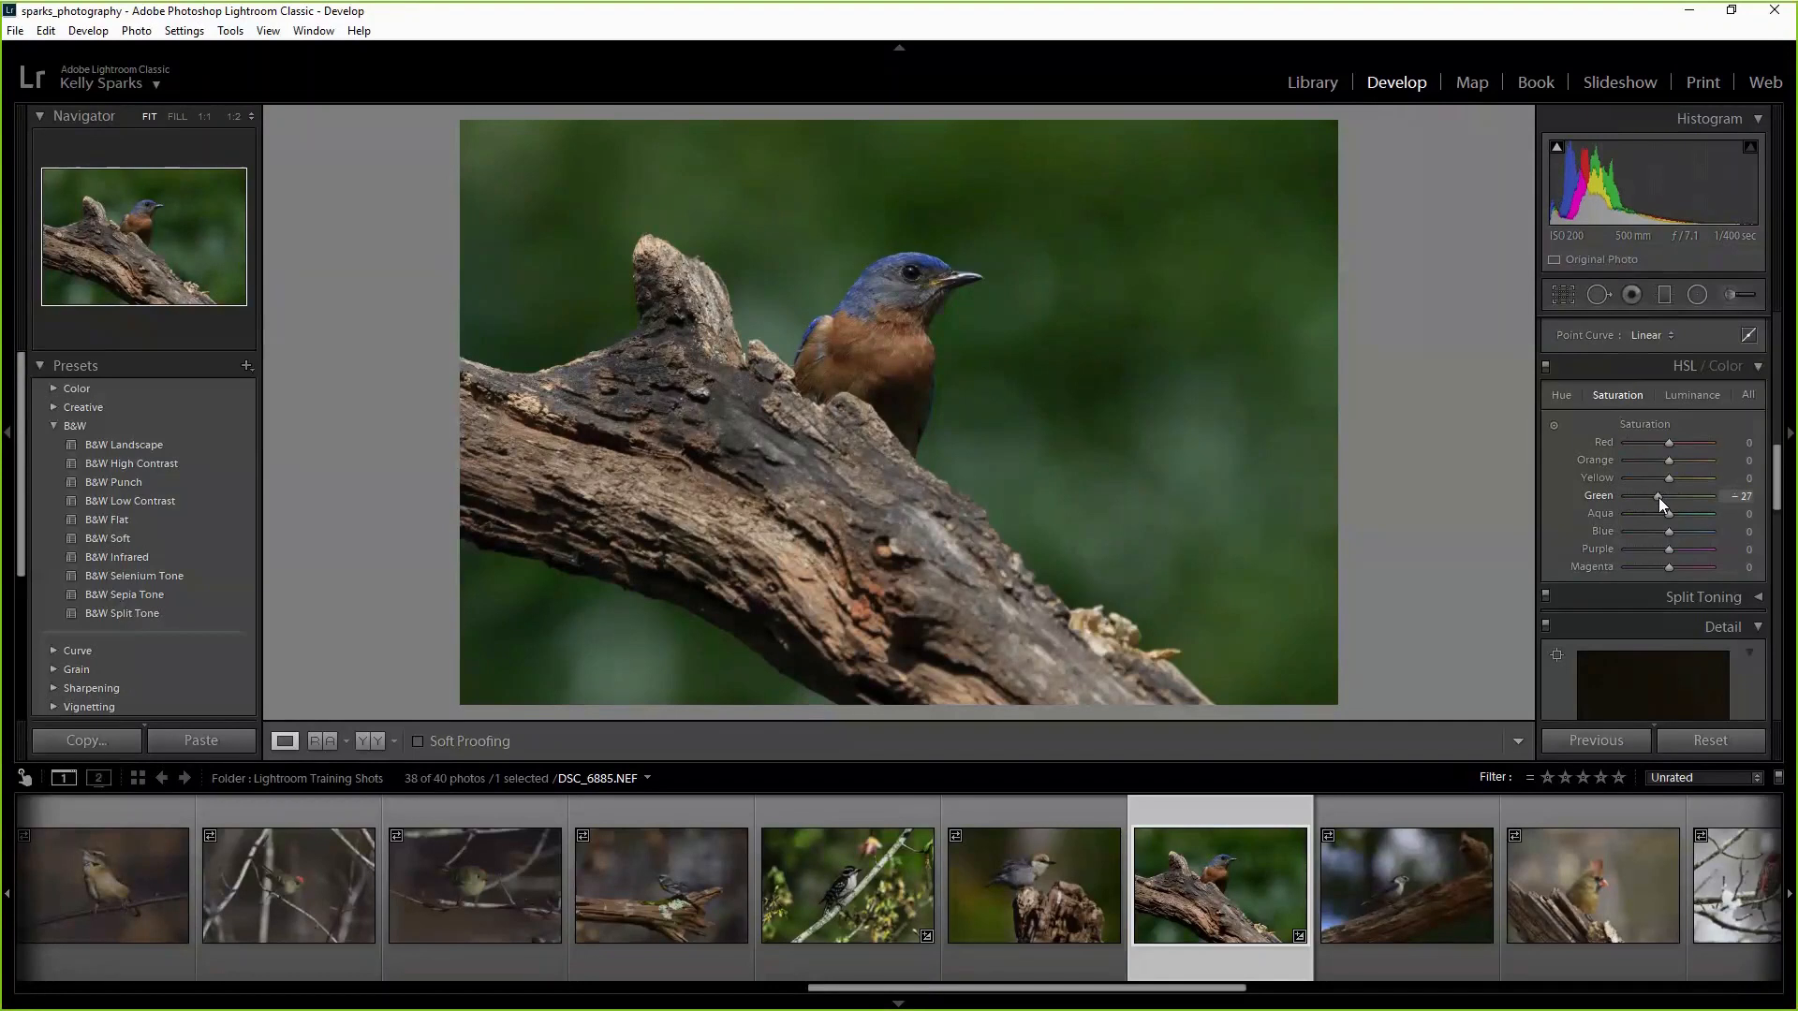
pyautogui.moveTo(1659, 497); pyautogui.dragTo(1663, 498)
pyautogui.click(1700, 396)
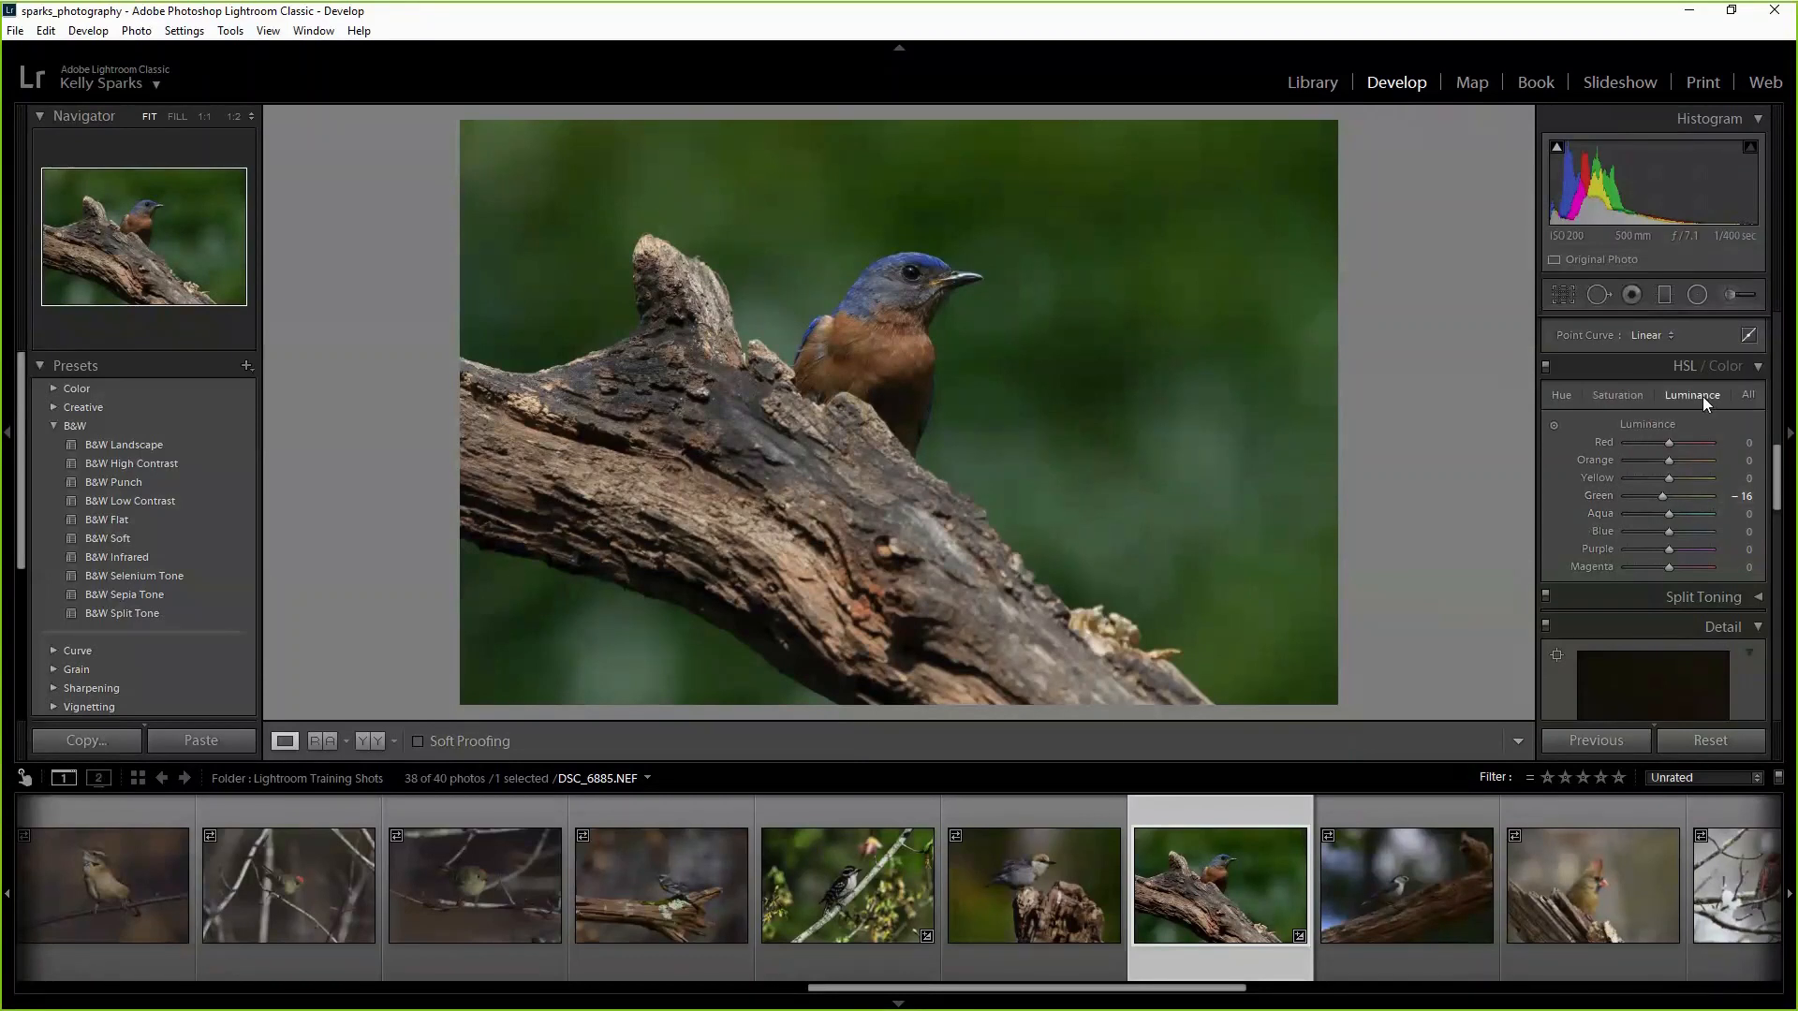
pyautogui.moveTo(1678, 496)
pyautogui.mouseDown()
pyautogui.moveTo(1721, 493)
pyautogui.moveTo(1620, 493)
pyautogui.moveTo(1687, 493)
pyautogui.moveTo(1644, 500)
pyautogui.moveTo(1673, 500)
pyautogui.mouseUp()
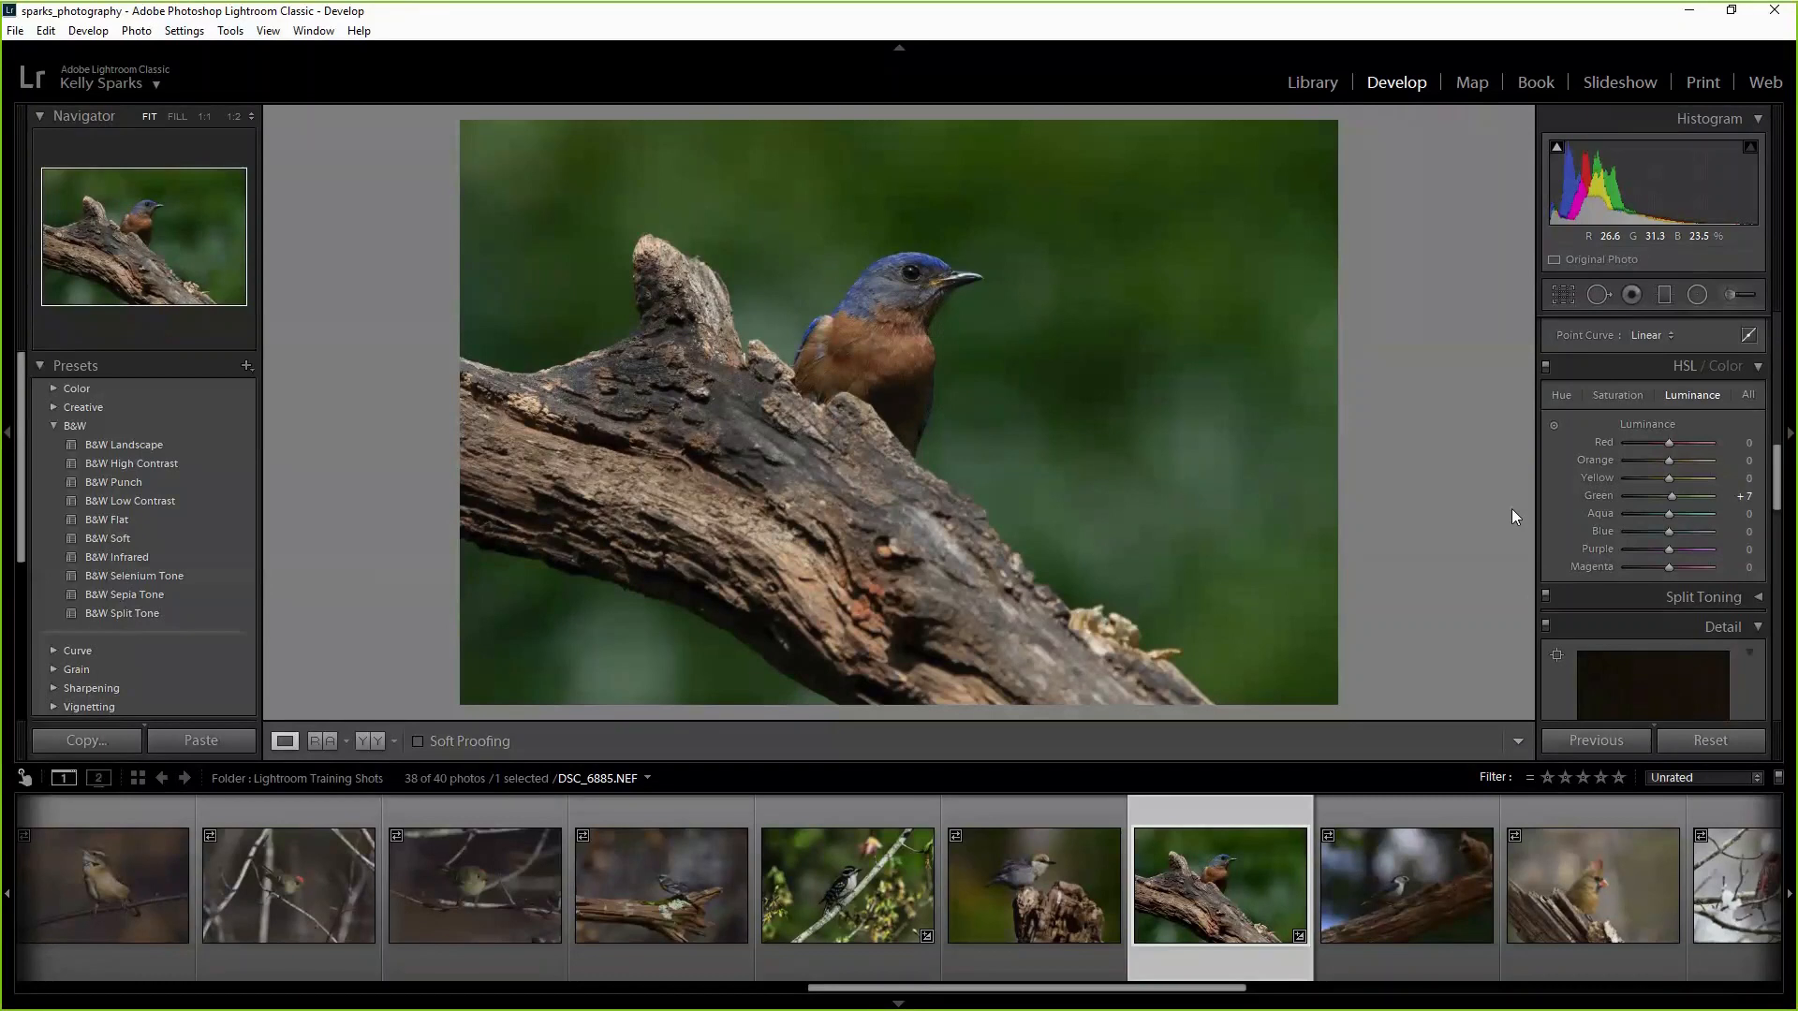
# Set the bluebird photo's Exposure to +0.95, Highlights to -57 and Shadows to +29.
pyautogui.scroll(1, 1787, 476)
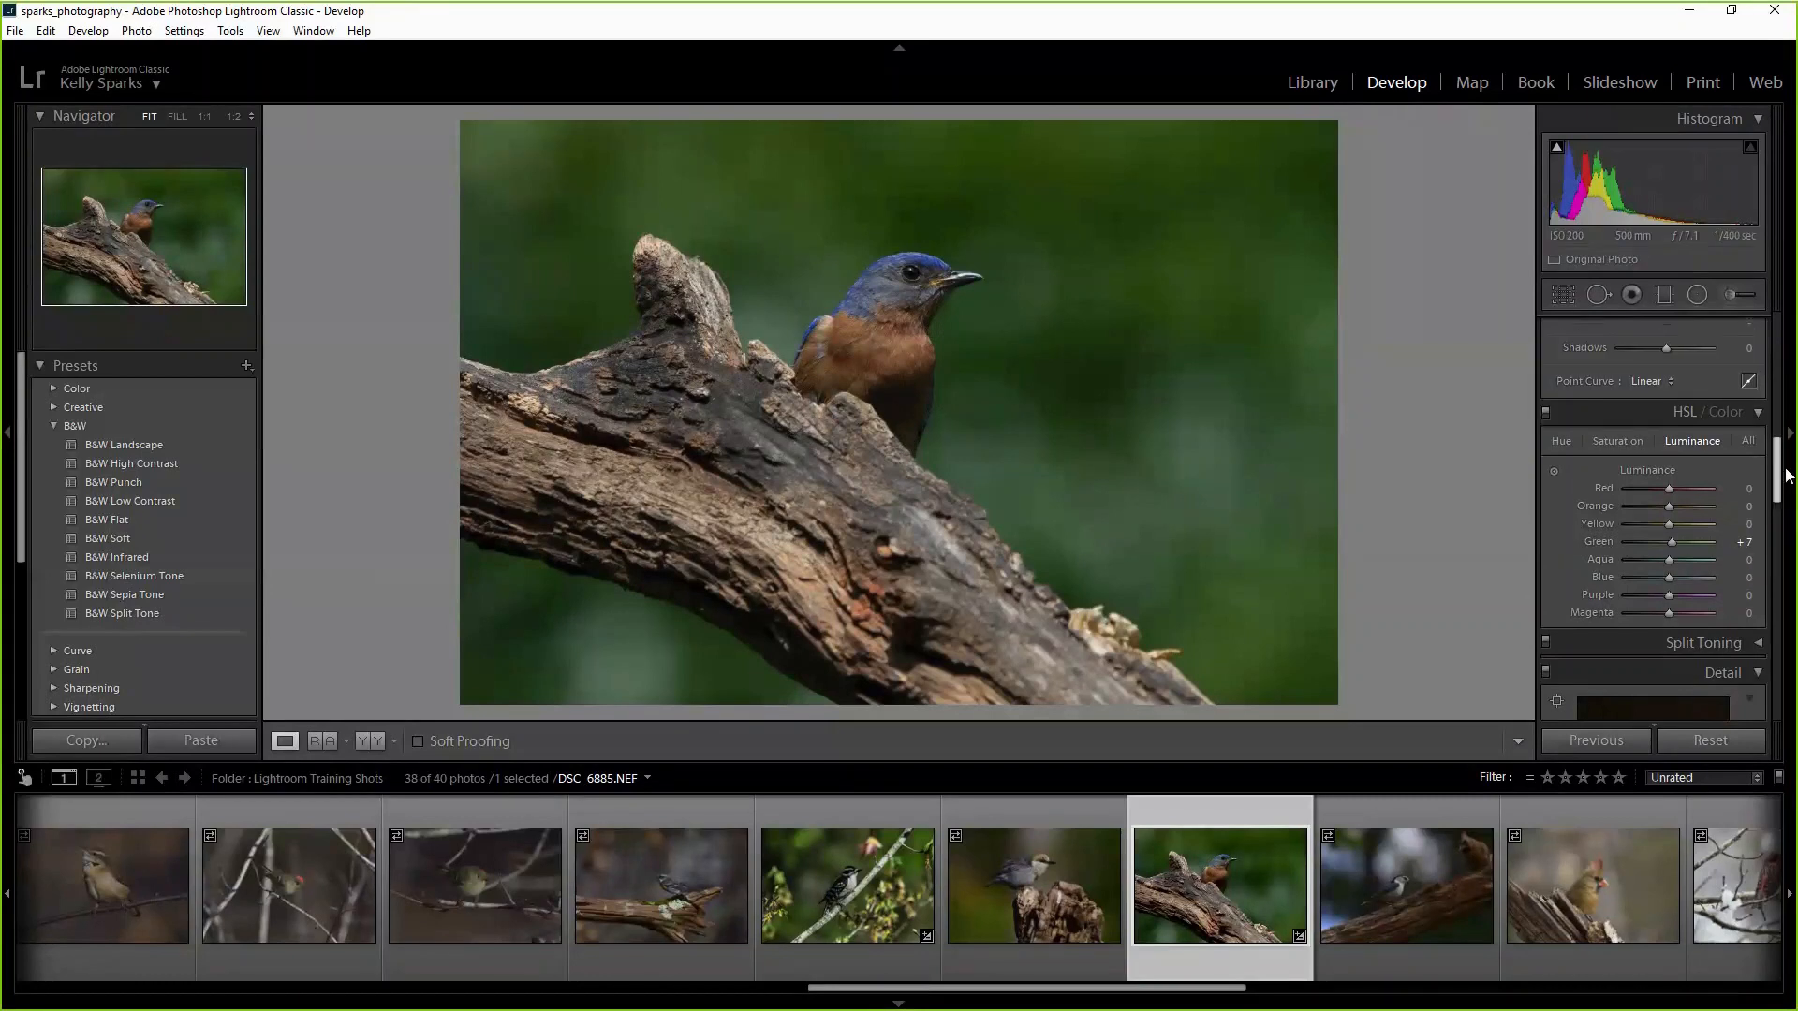
pyautogui.scroll(10, 1787, 476)
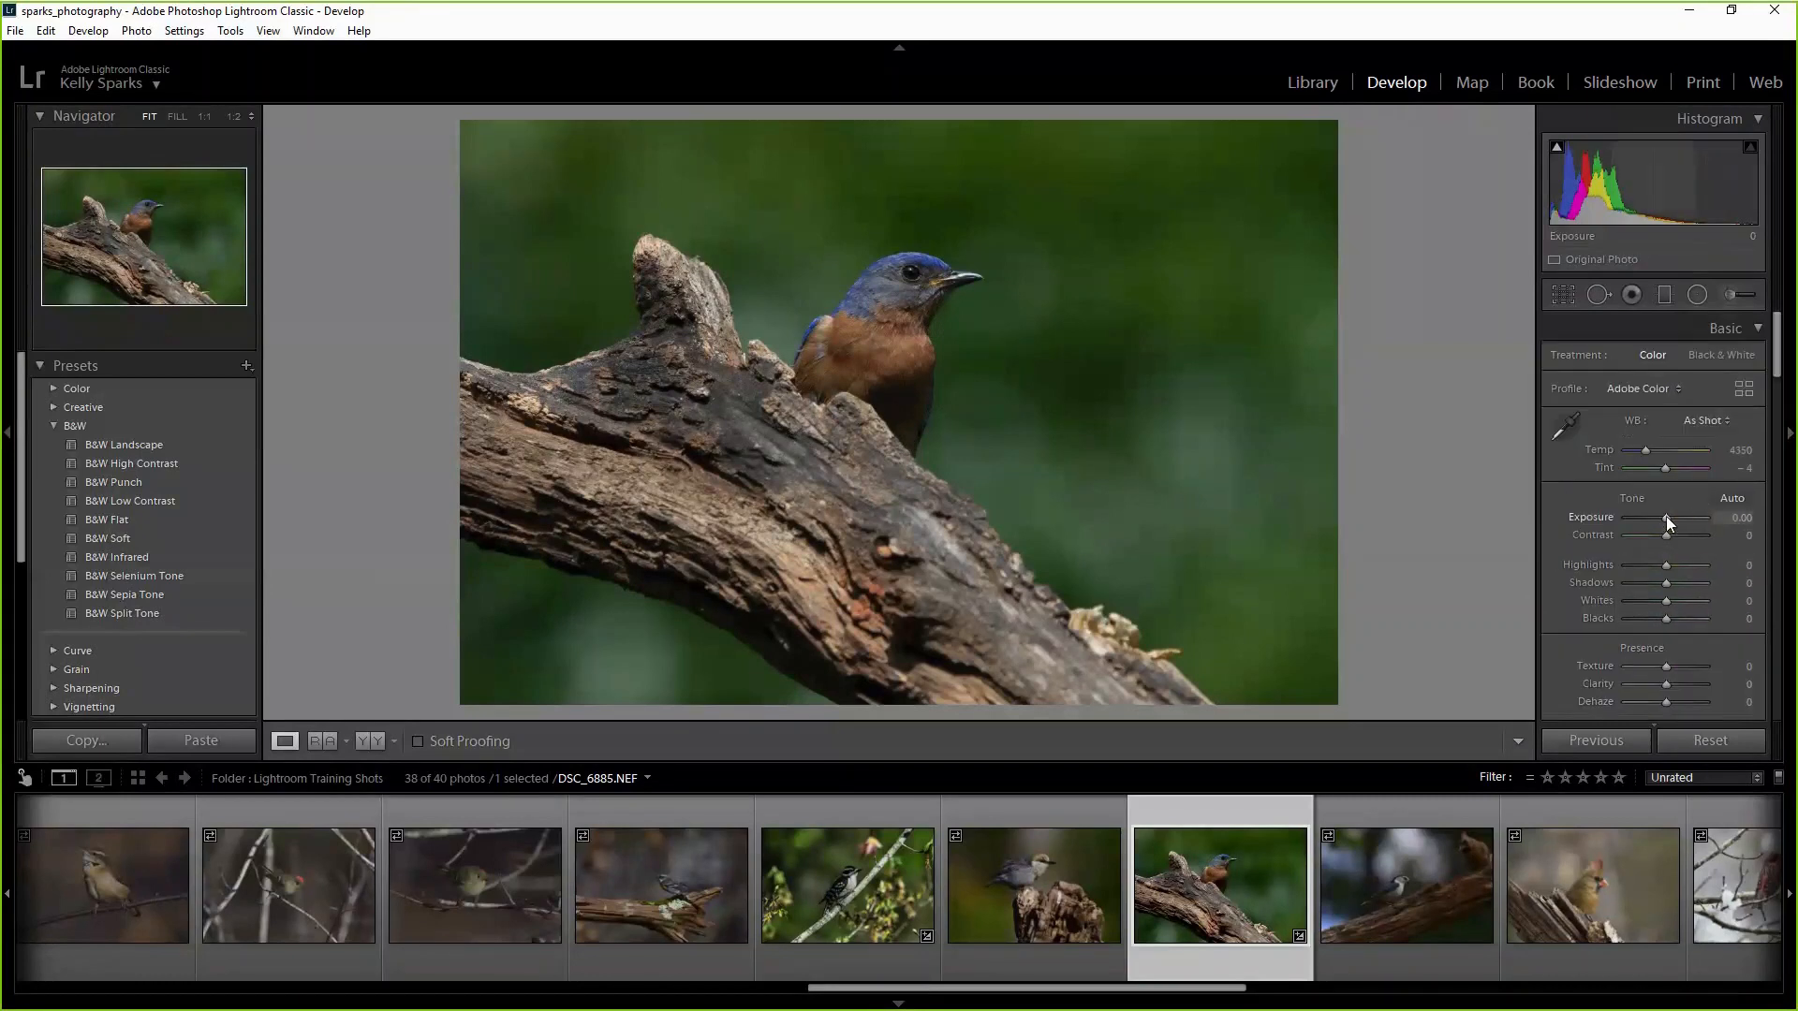
pyautogui.moveTo(1666, 517); pyautogui.dragTo(1673, 517)
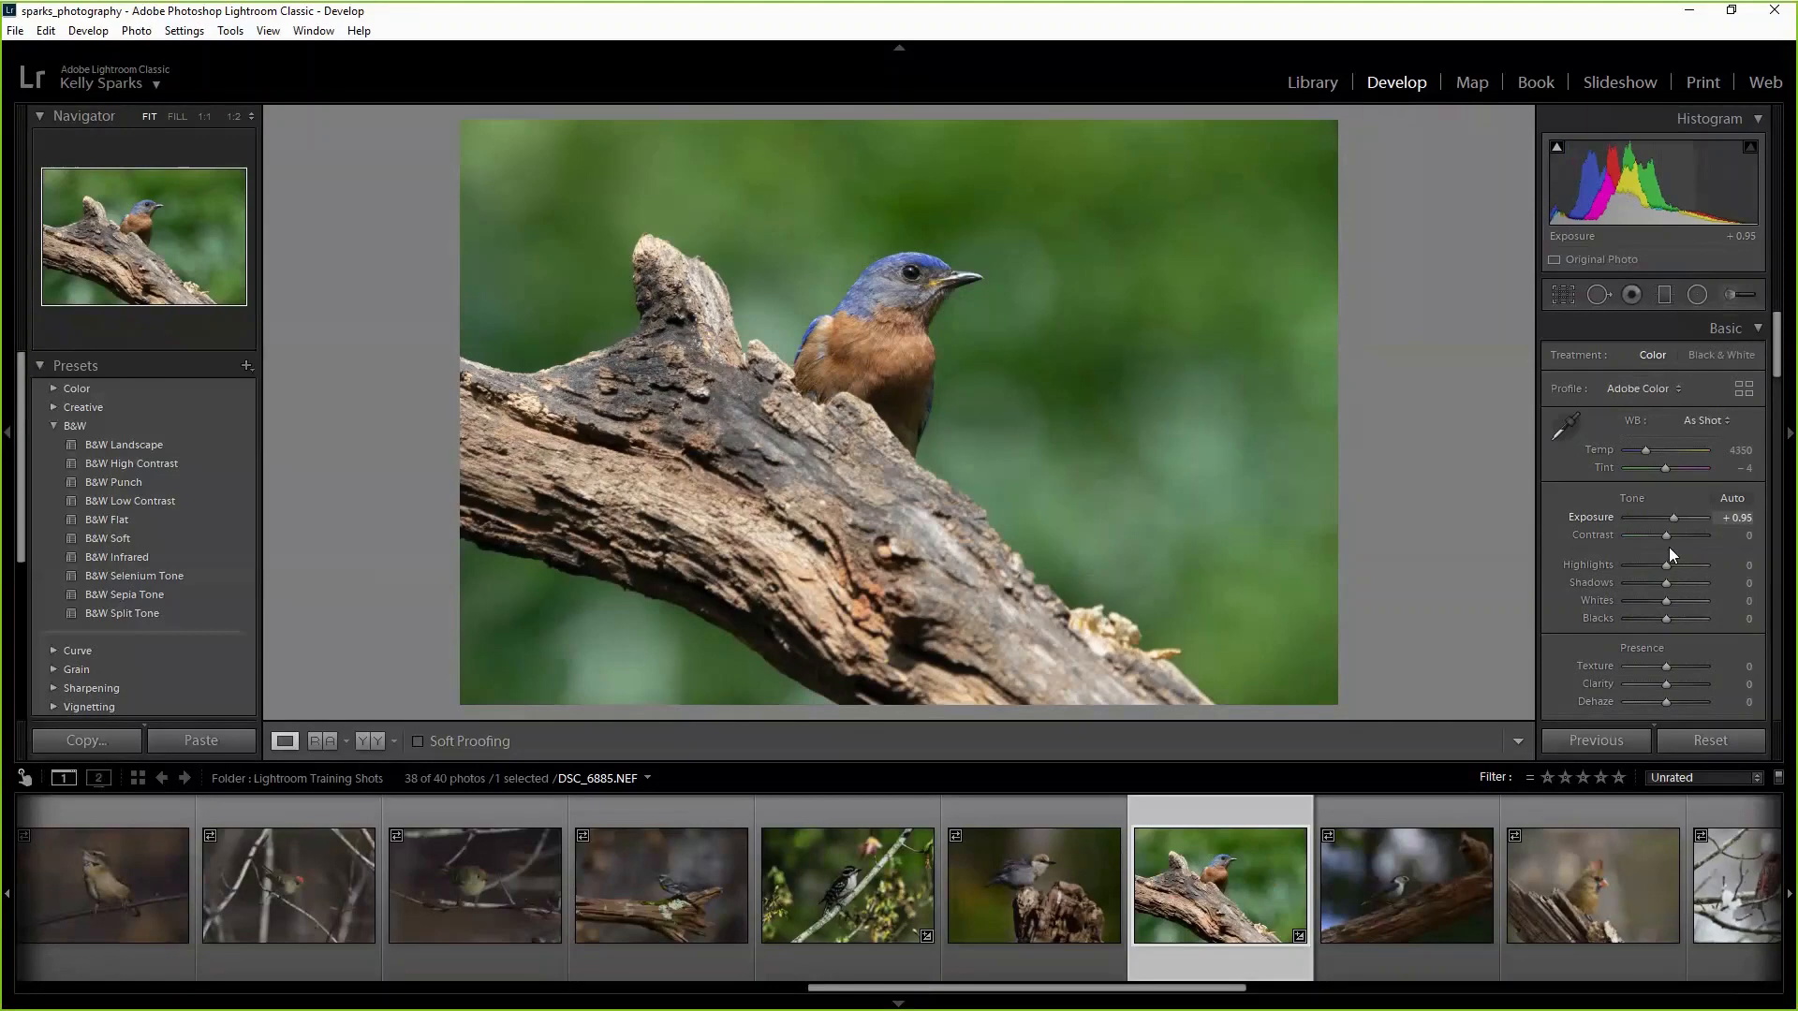
pyautogui.moveTo(1665, 565); pyautogui.dragTo(1639, 565)
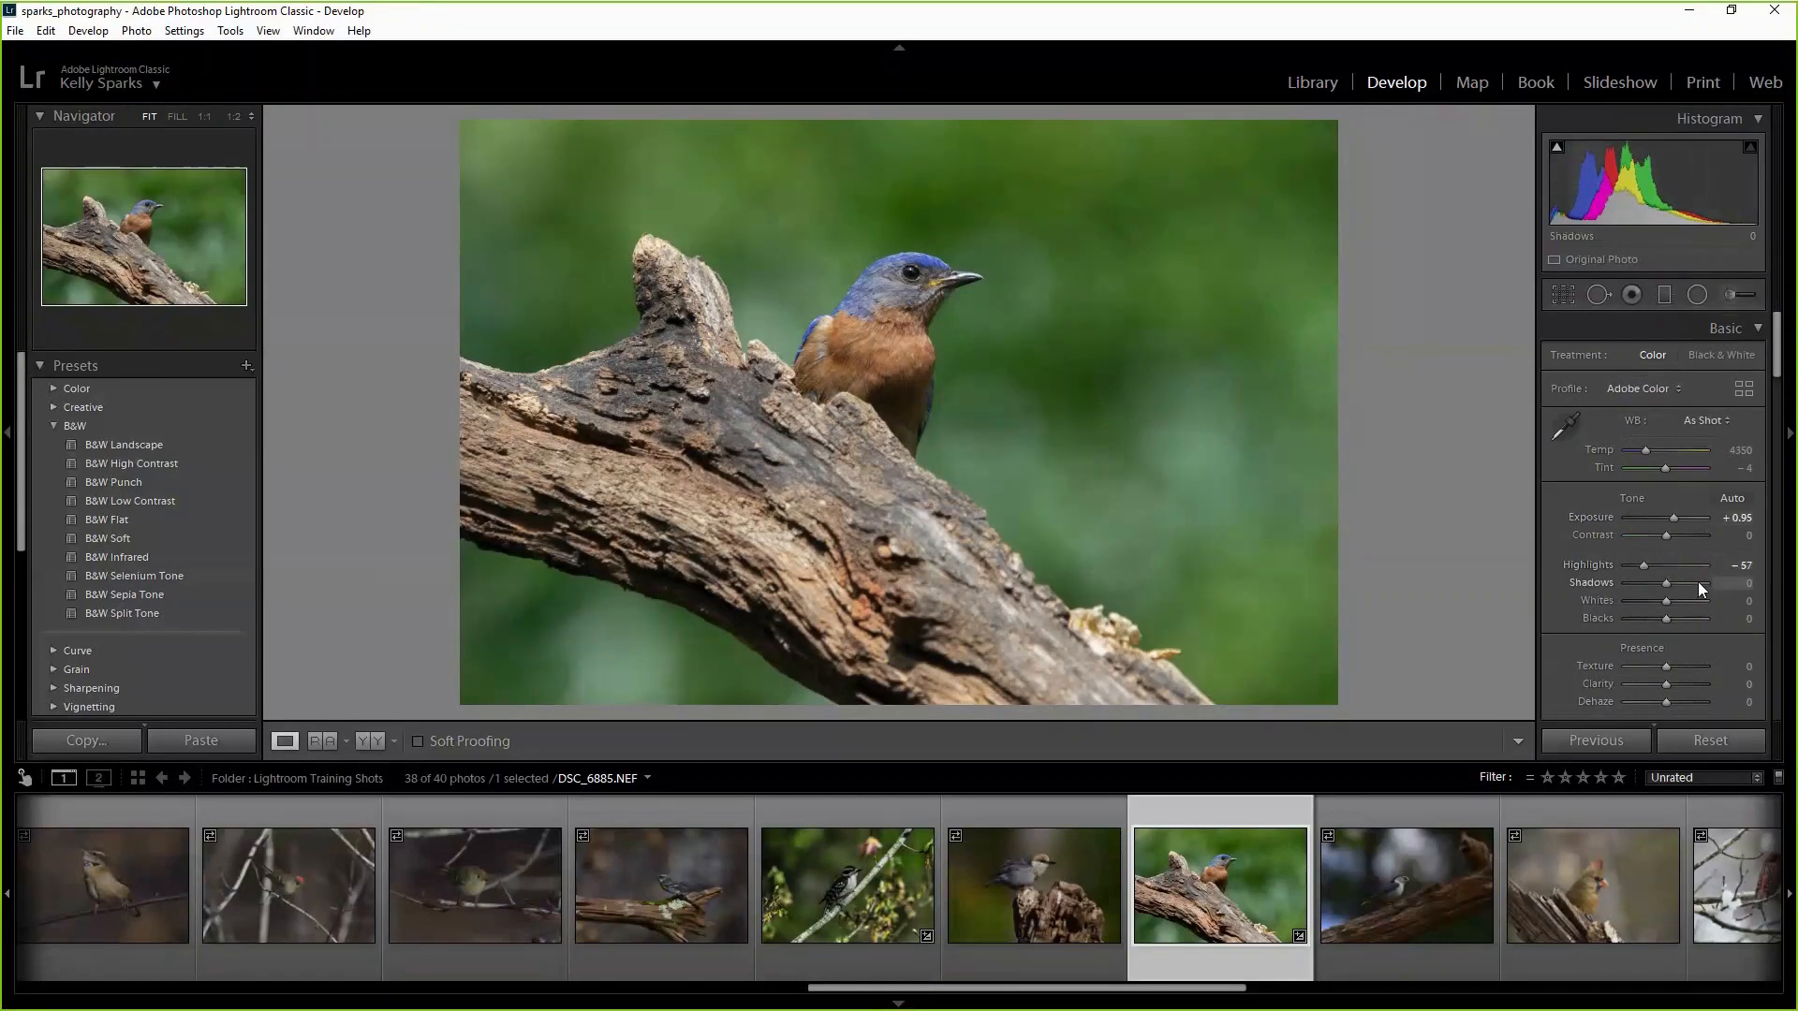
pyautogui.moveTo(1699, 582); pyautogui.dragTo(1678, 584)
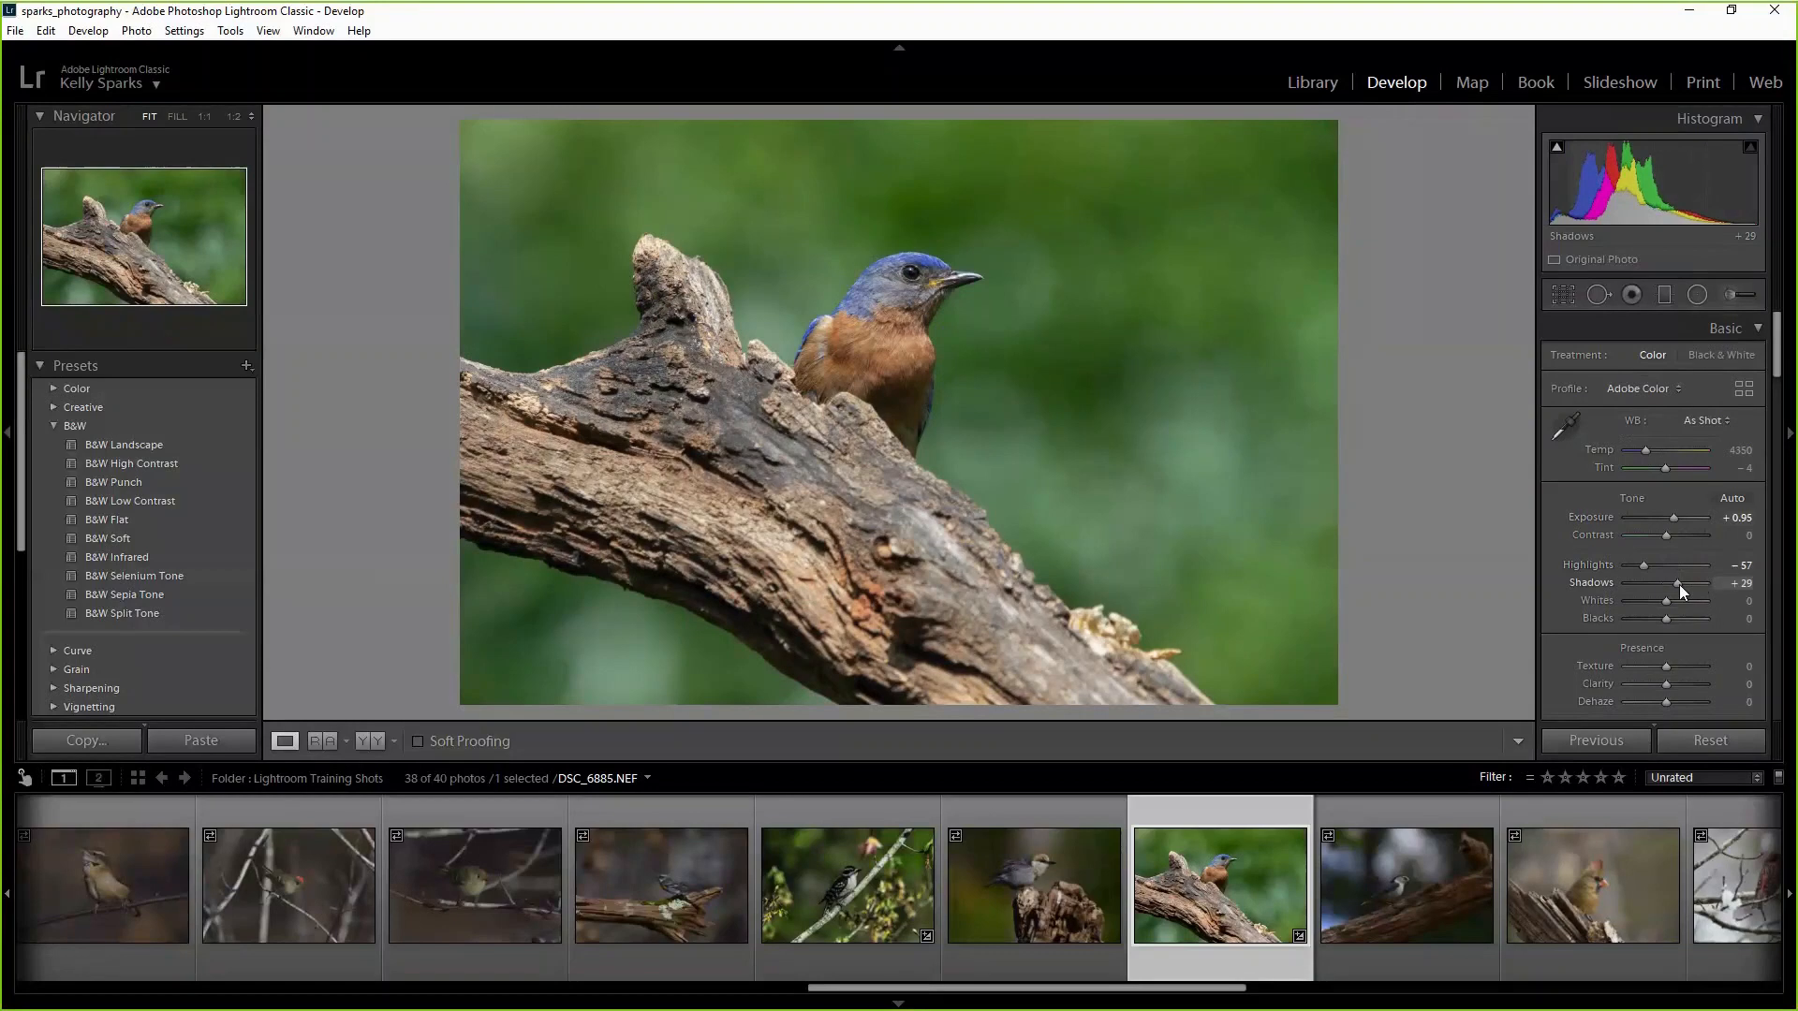
# Enlarge the bluebird's head, set Clarity to +14, and return to the whole photo.
pyautogui.click(906, 285)
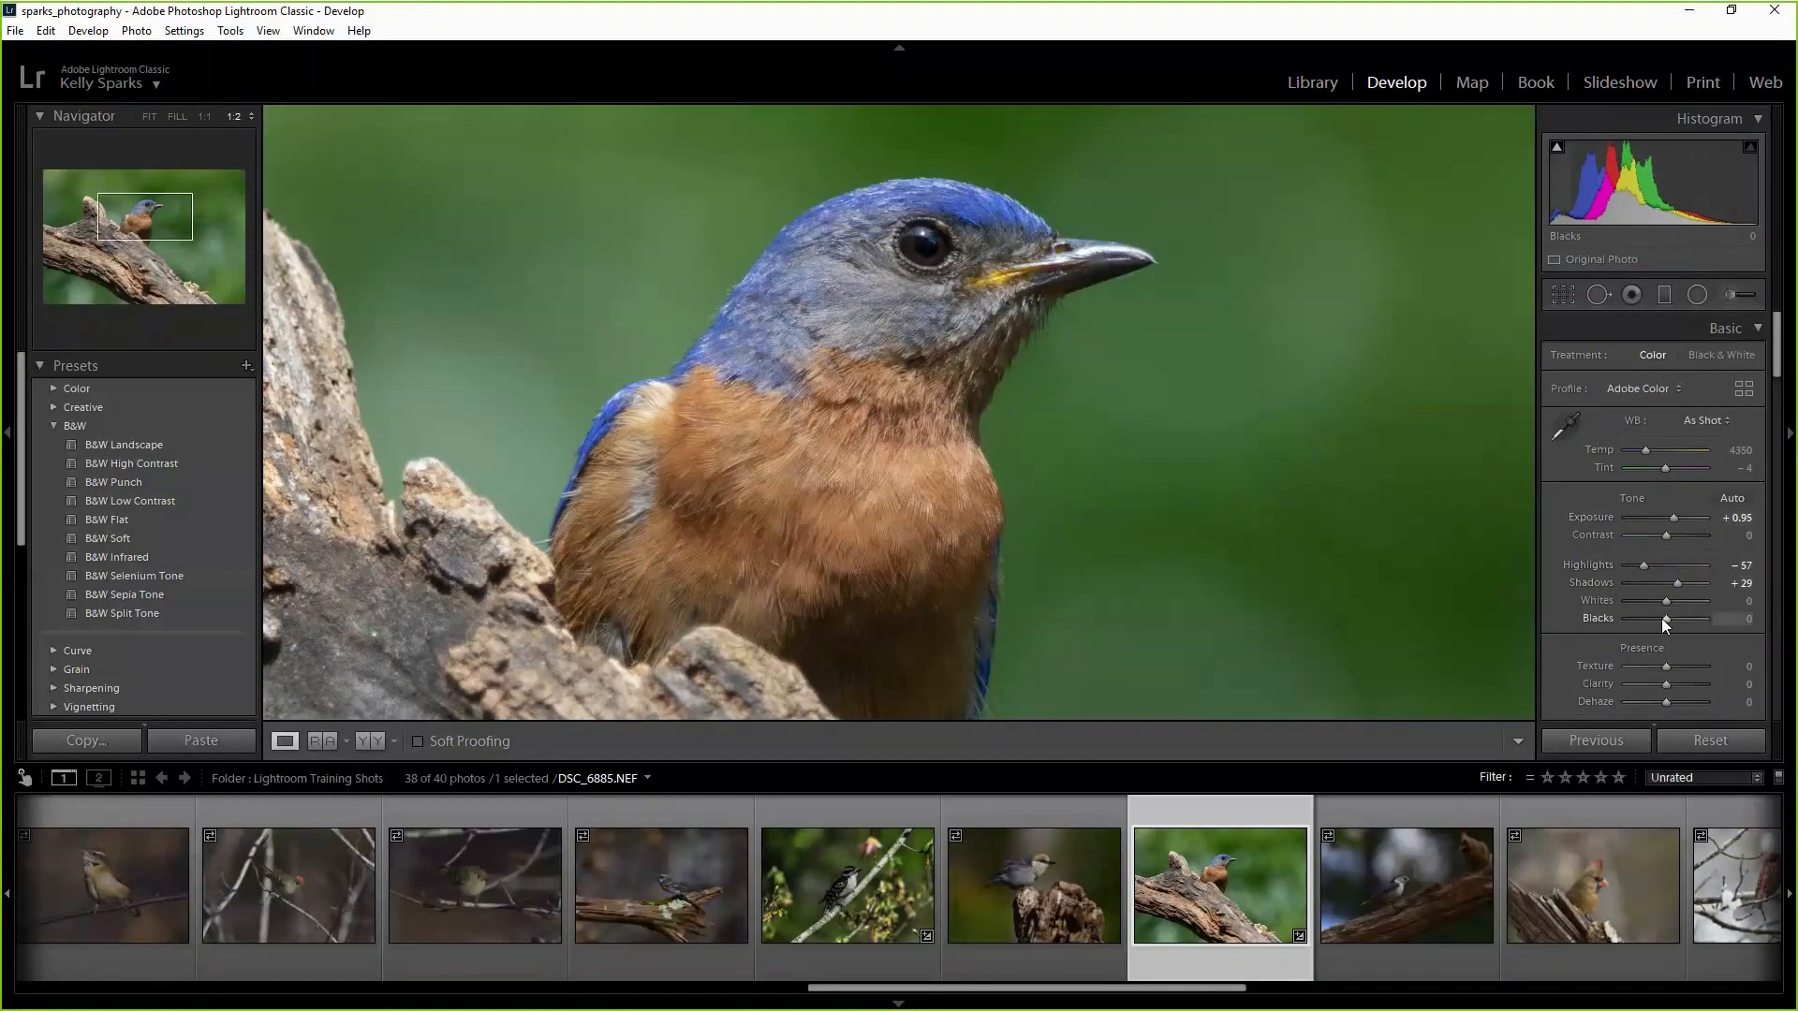
pyautogui.click(1671, 685)
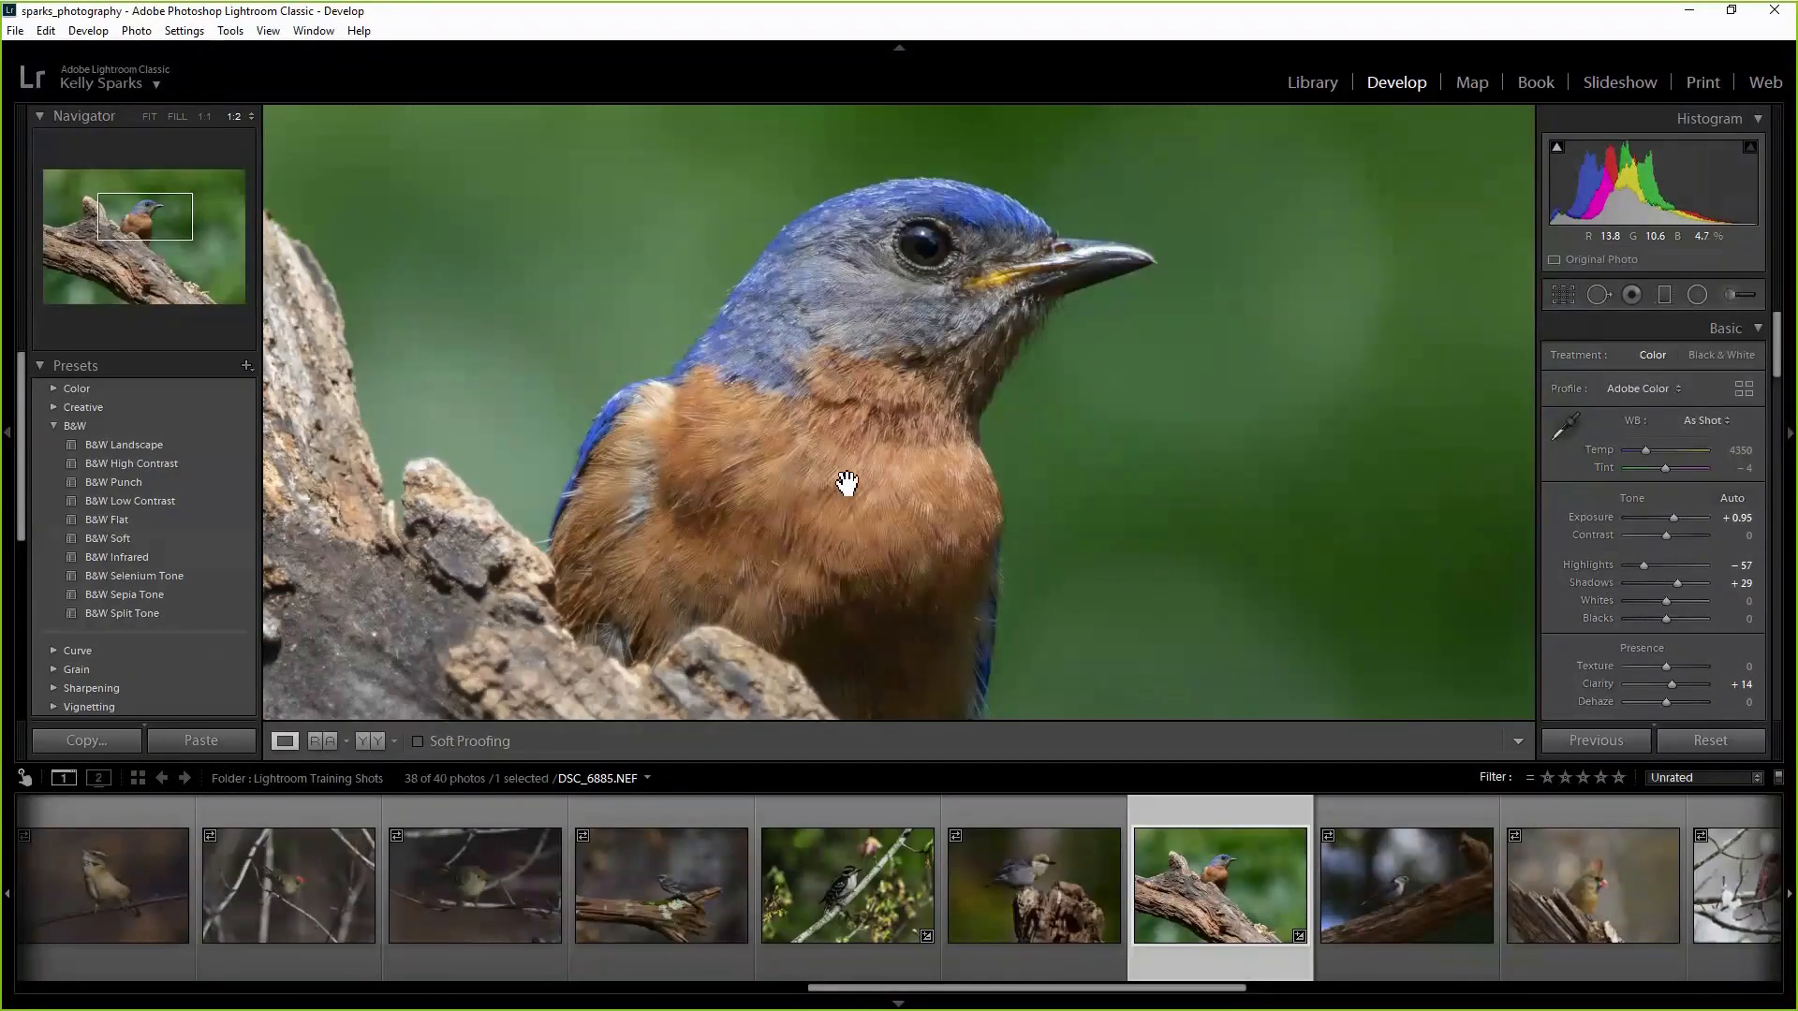
pyautogui.scroll(-5, 1777, 369)
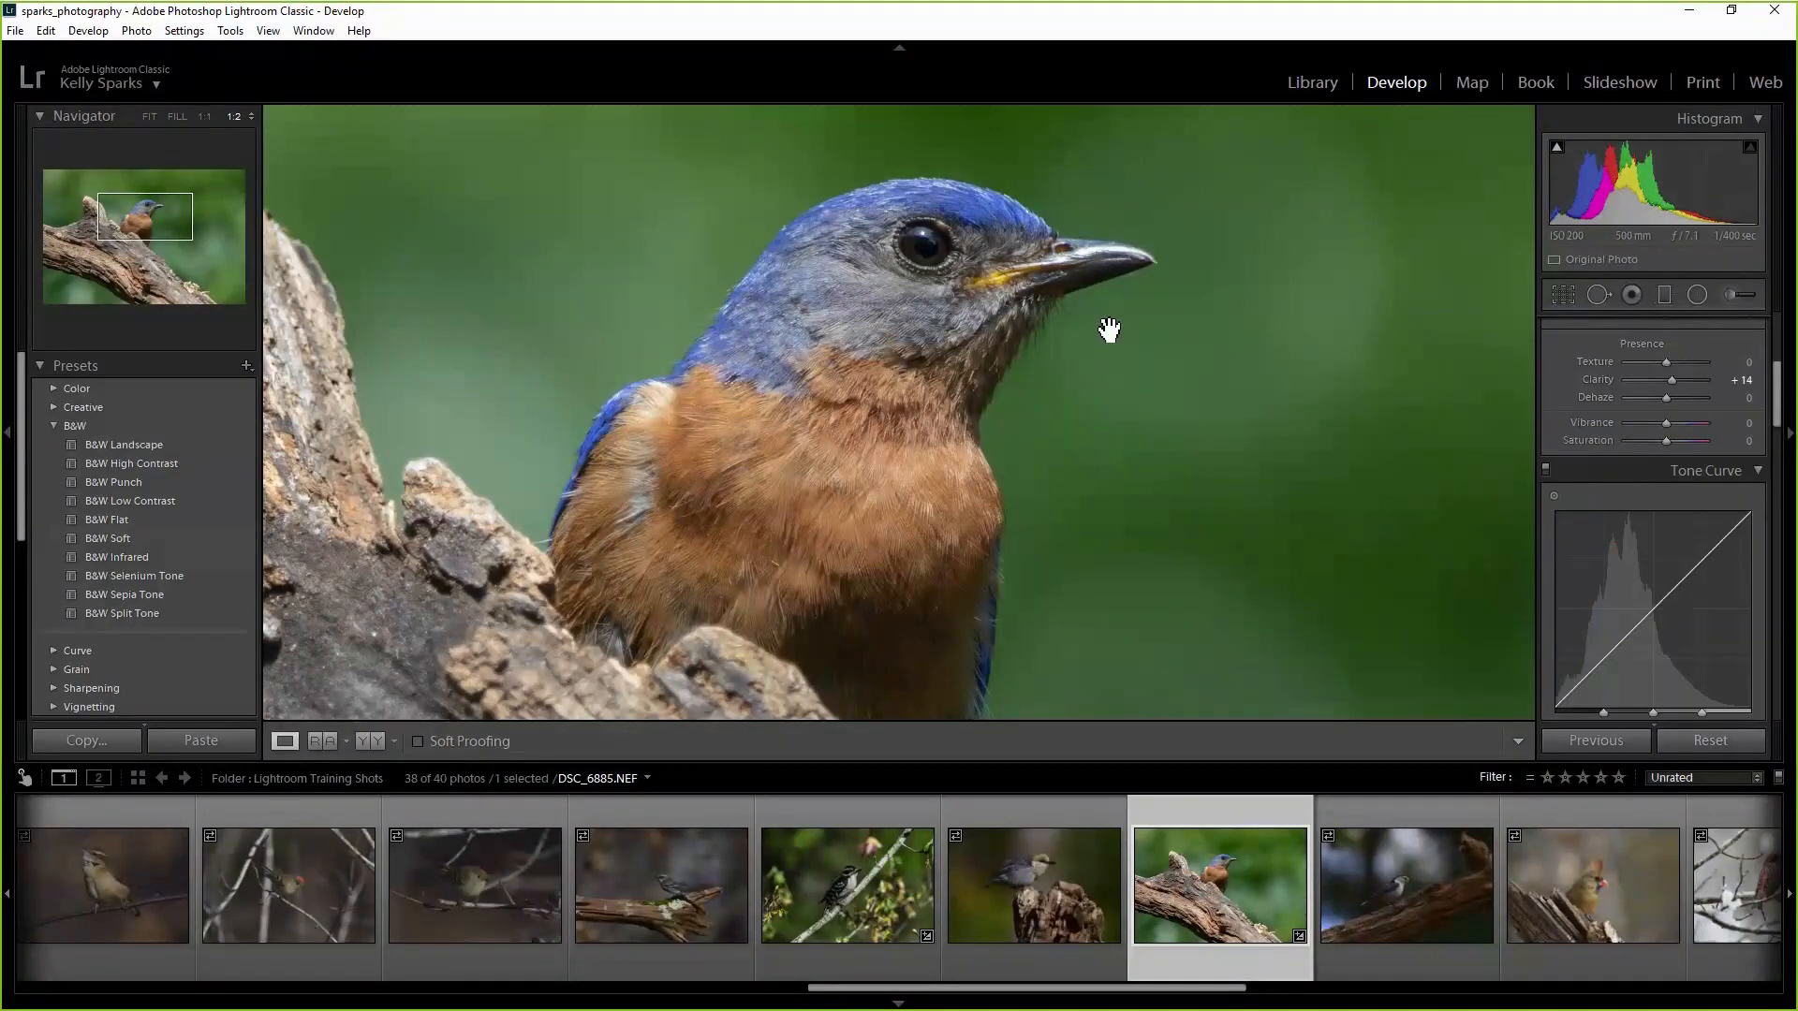
pyautogui.click(149, 116)
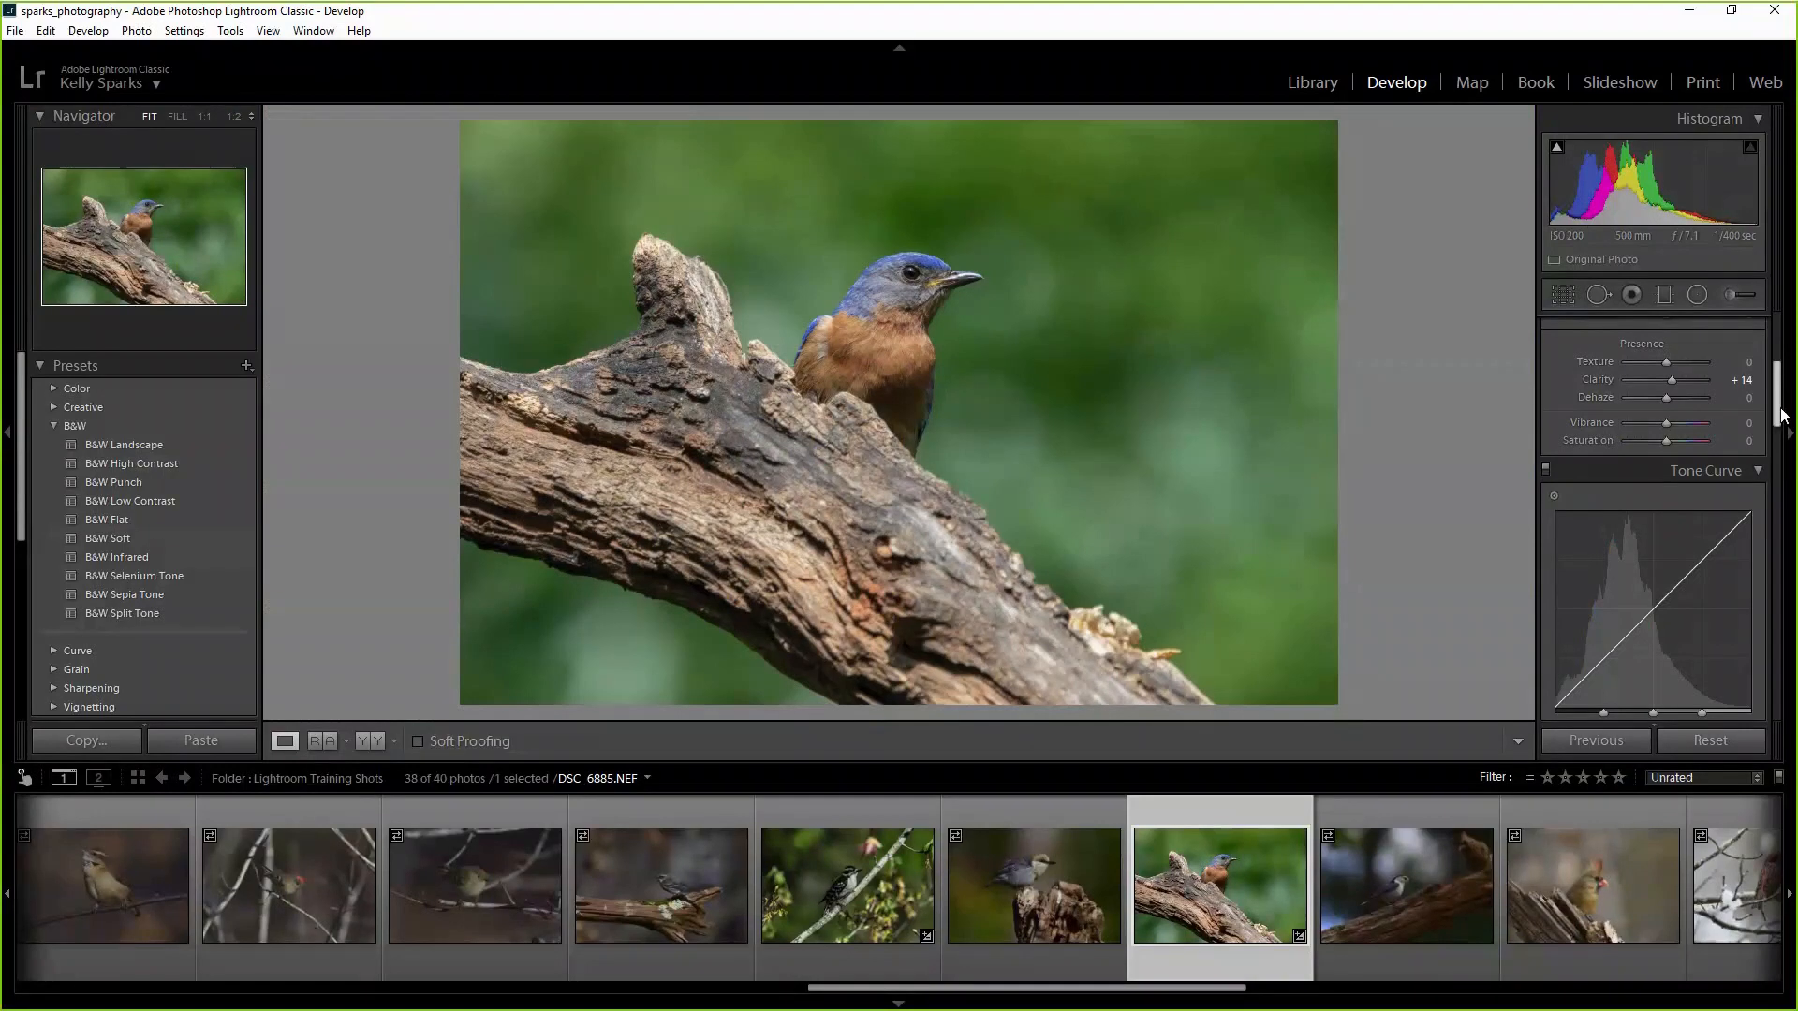
# Try a Sharpening Amount of 129 on the bluebird's enlarged head, restore it to 40, and return to the whole photo.
pyautogui.scroll(-5, 1778, 415)
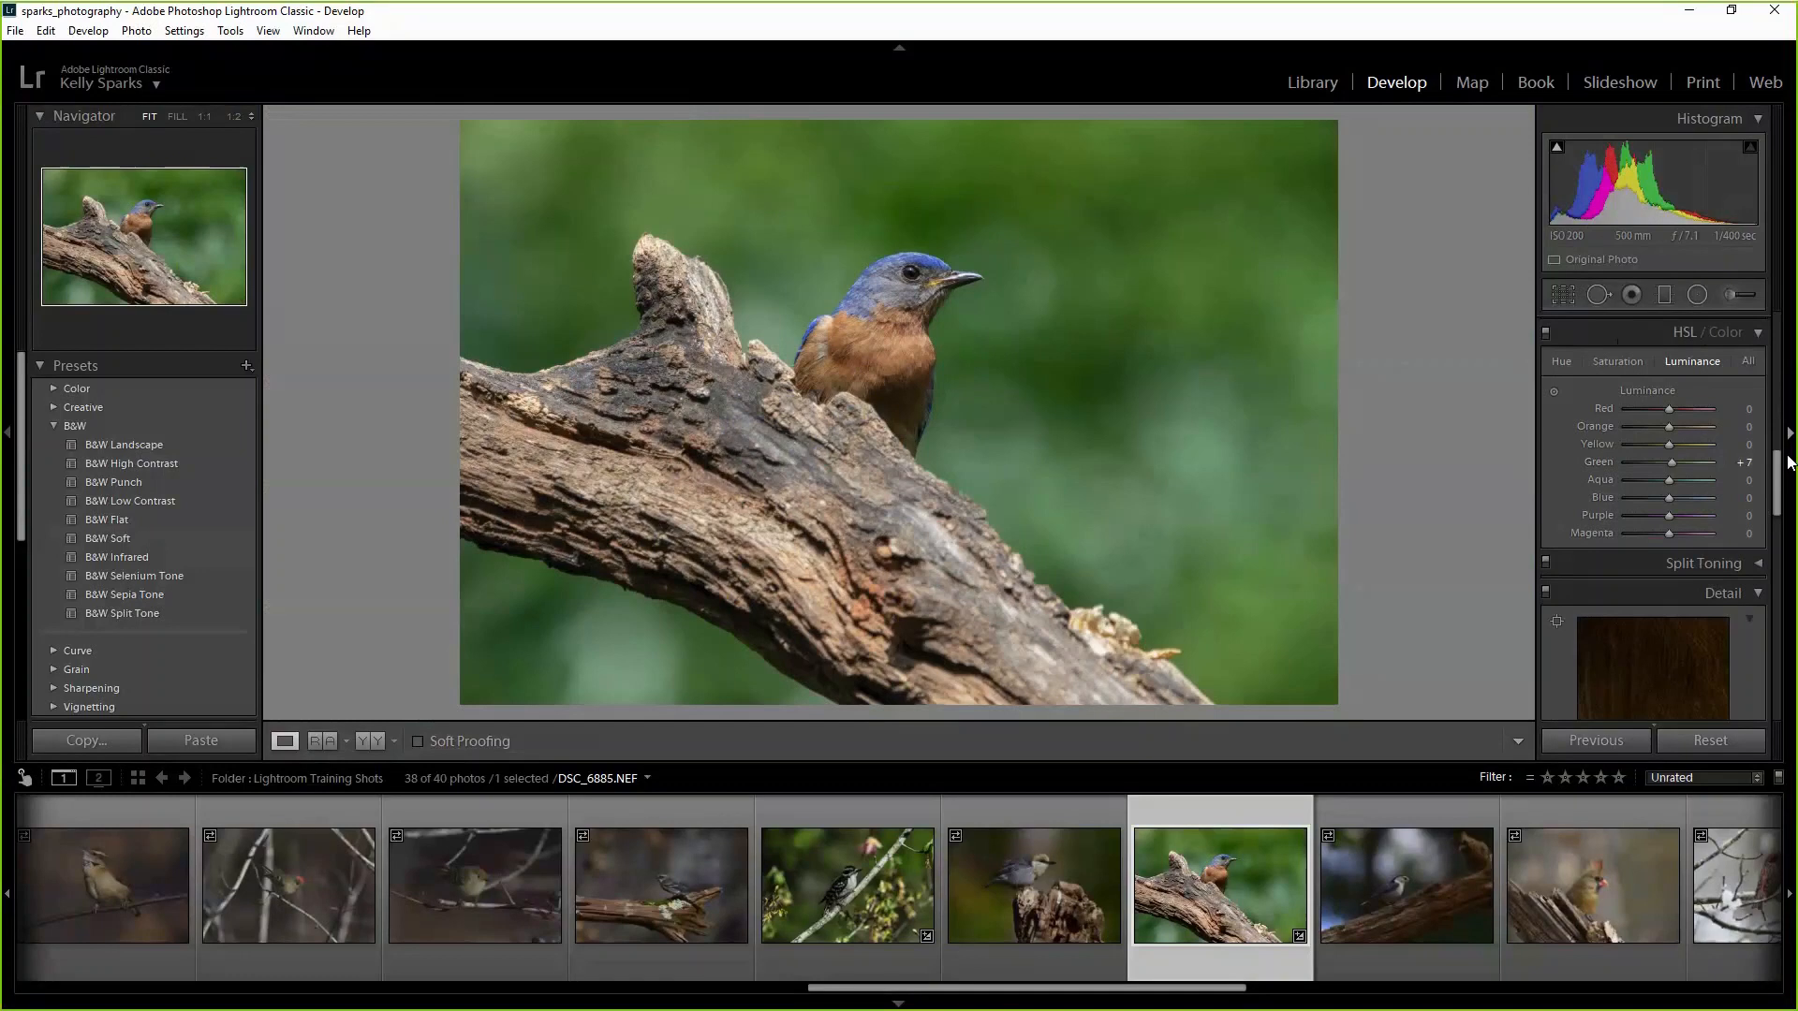
pyautogui.moveTo(1779, 469); pyautogui.dragTo(1778, 511)
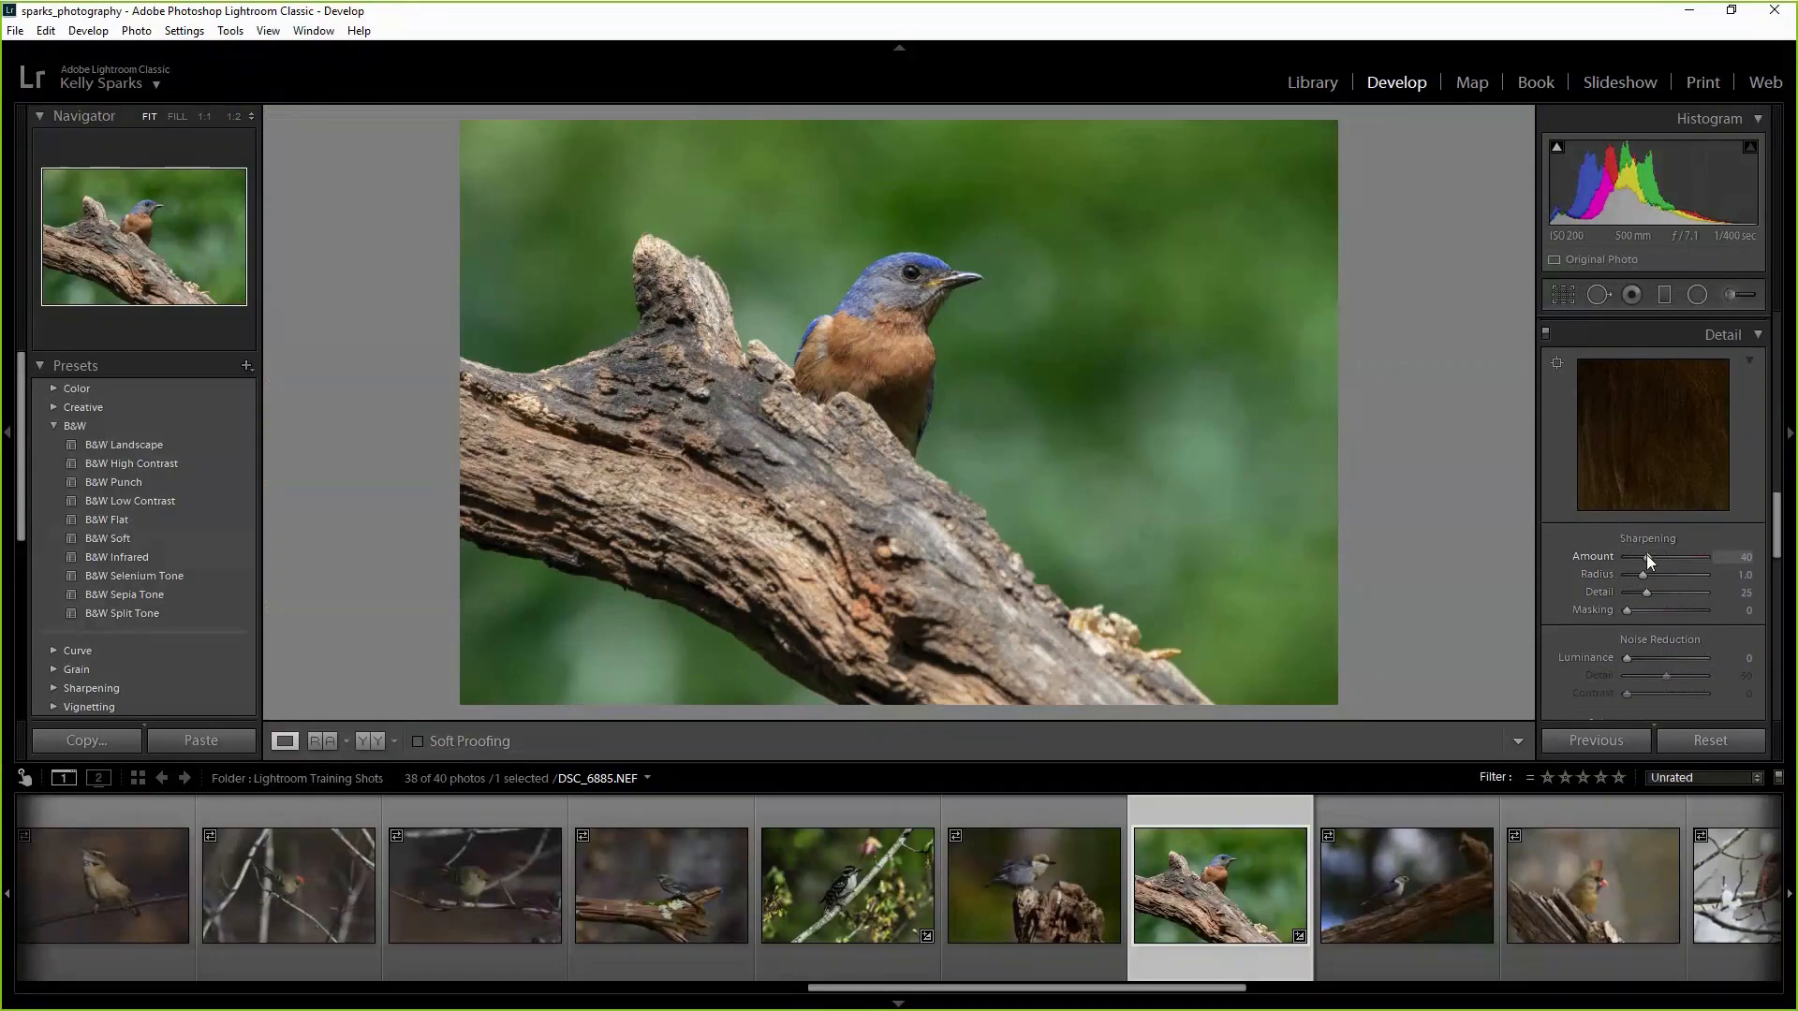
pyautogui.click(895, 328)
pyautogui.moveTo(925, 298); pyautogui.dragTo(882, 454)
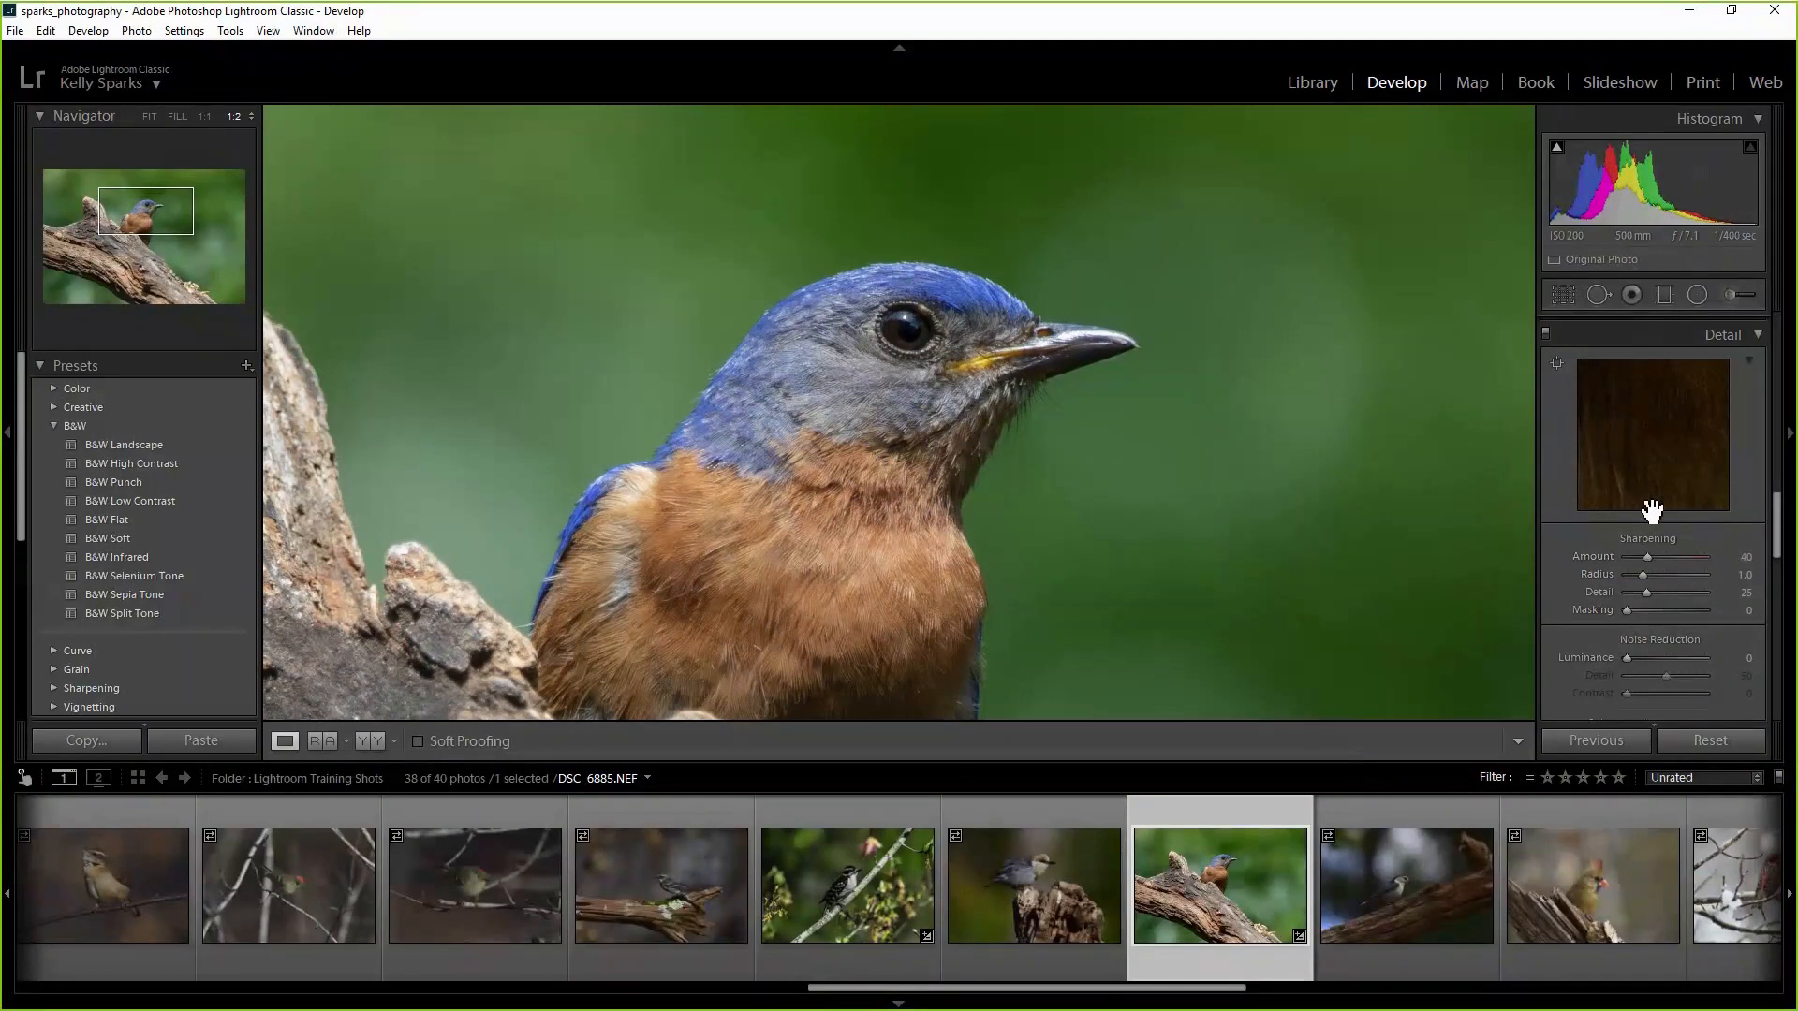
pyautogui.click(203, 116)
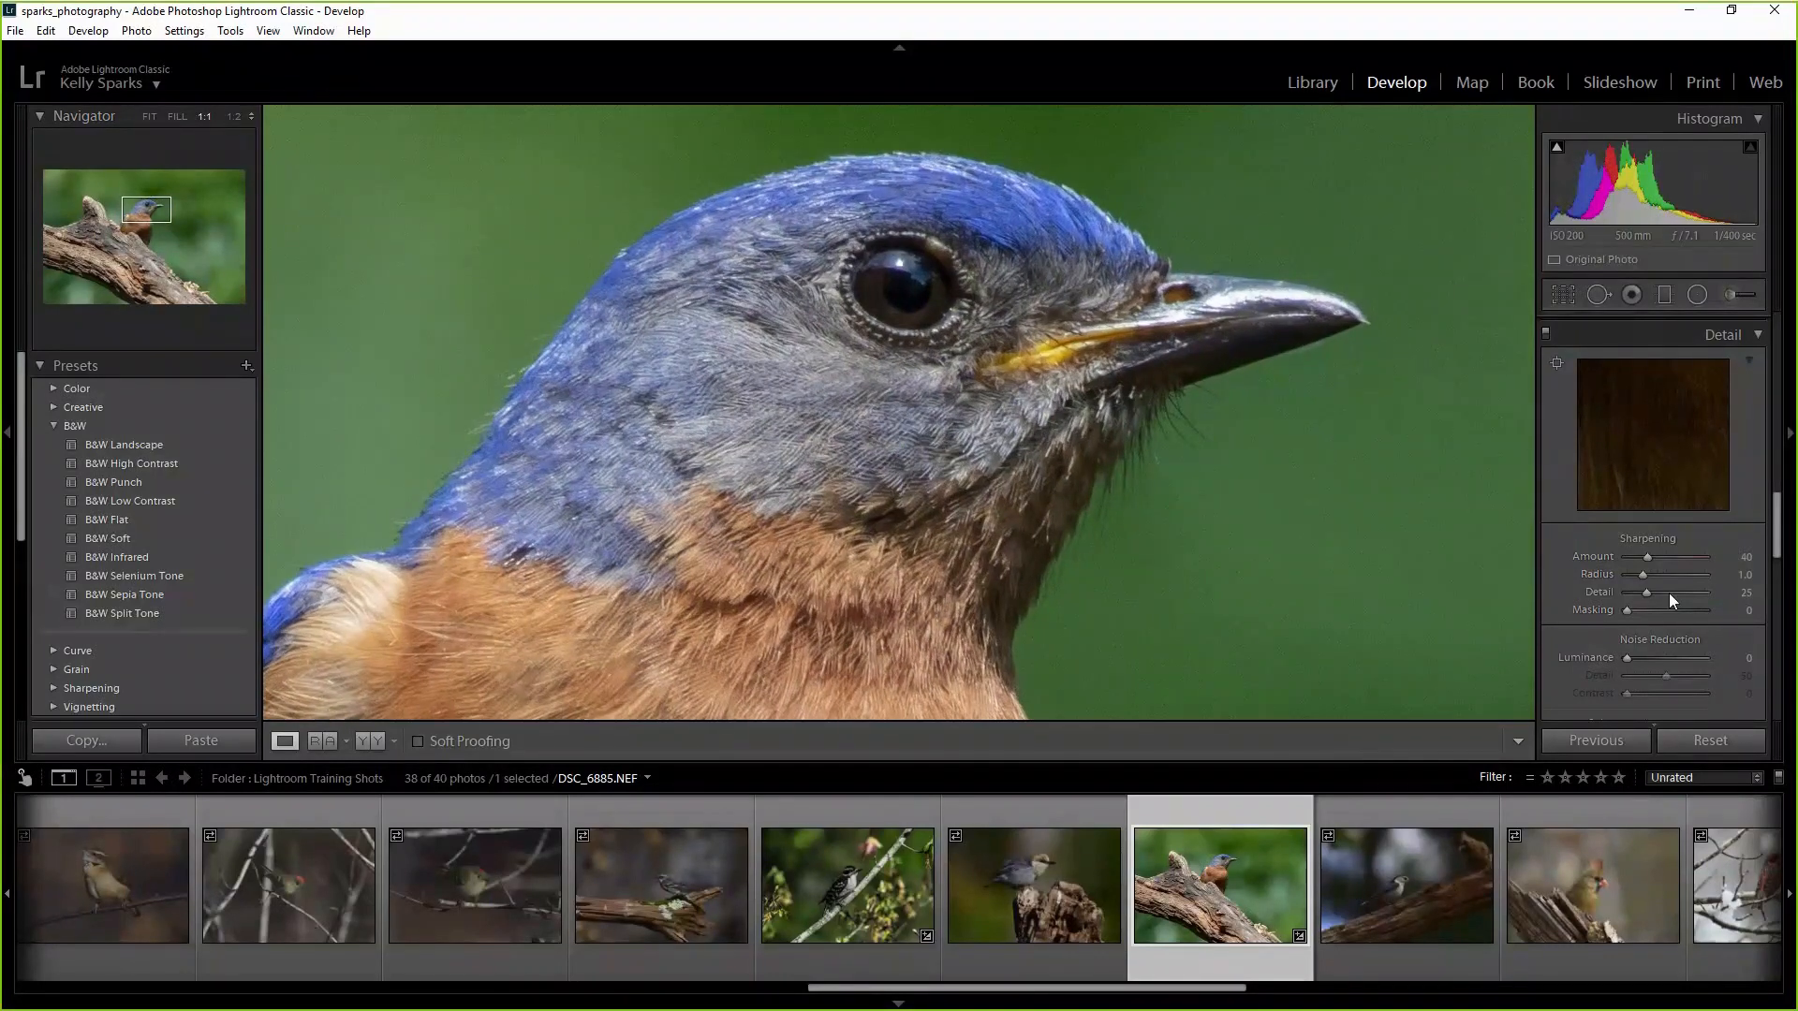
pyautogui.moveTo(1645, 556); pyautogui.dragTo(1693, 566)
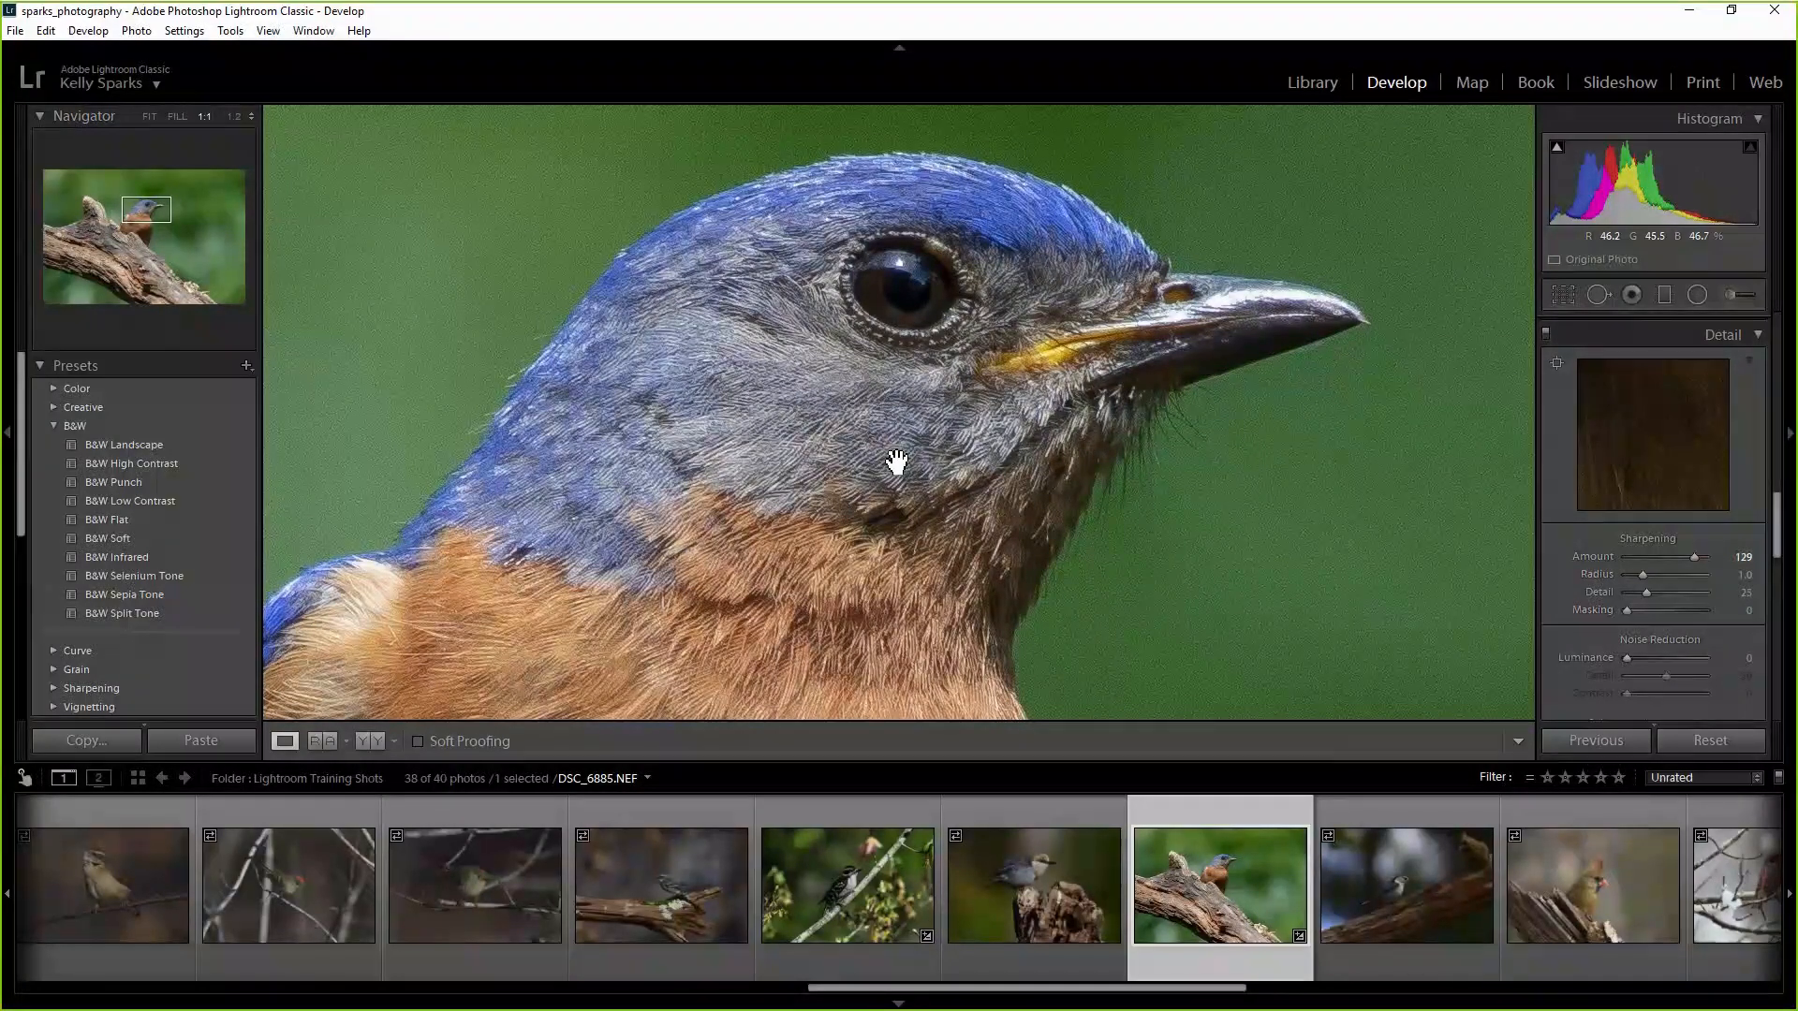
pyautogui.moveTo(1694, 552); pyautogui.dragTo(1644, 559)
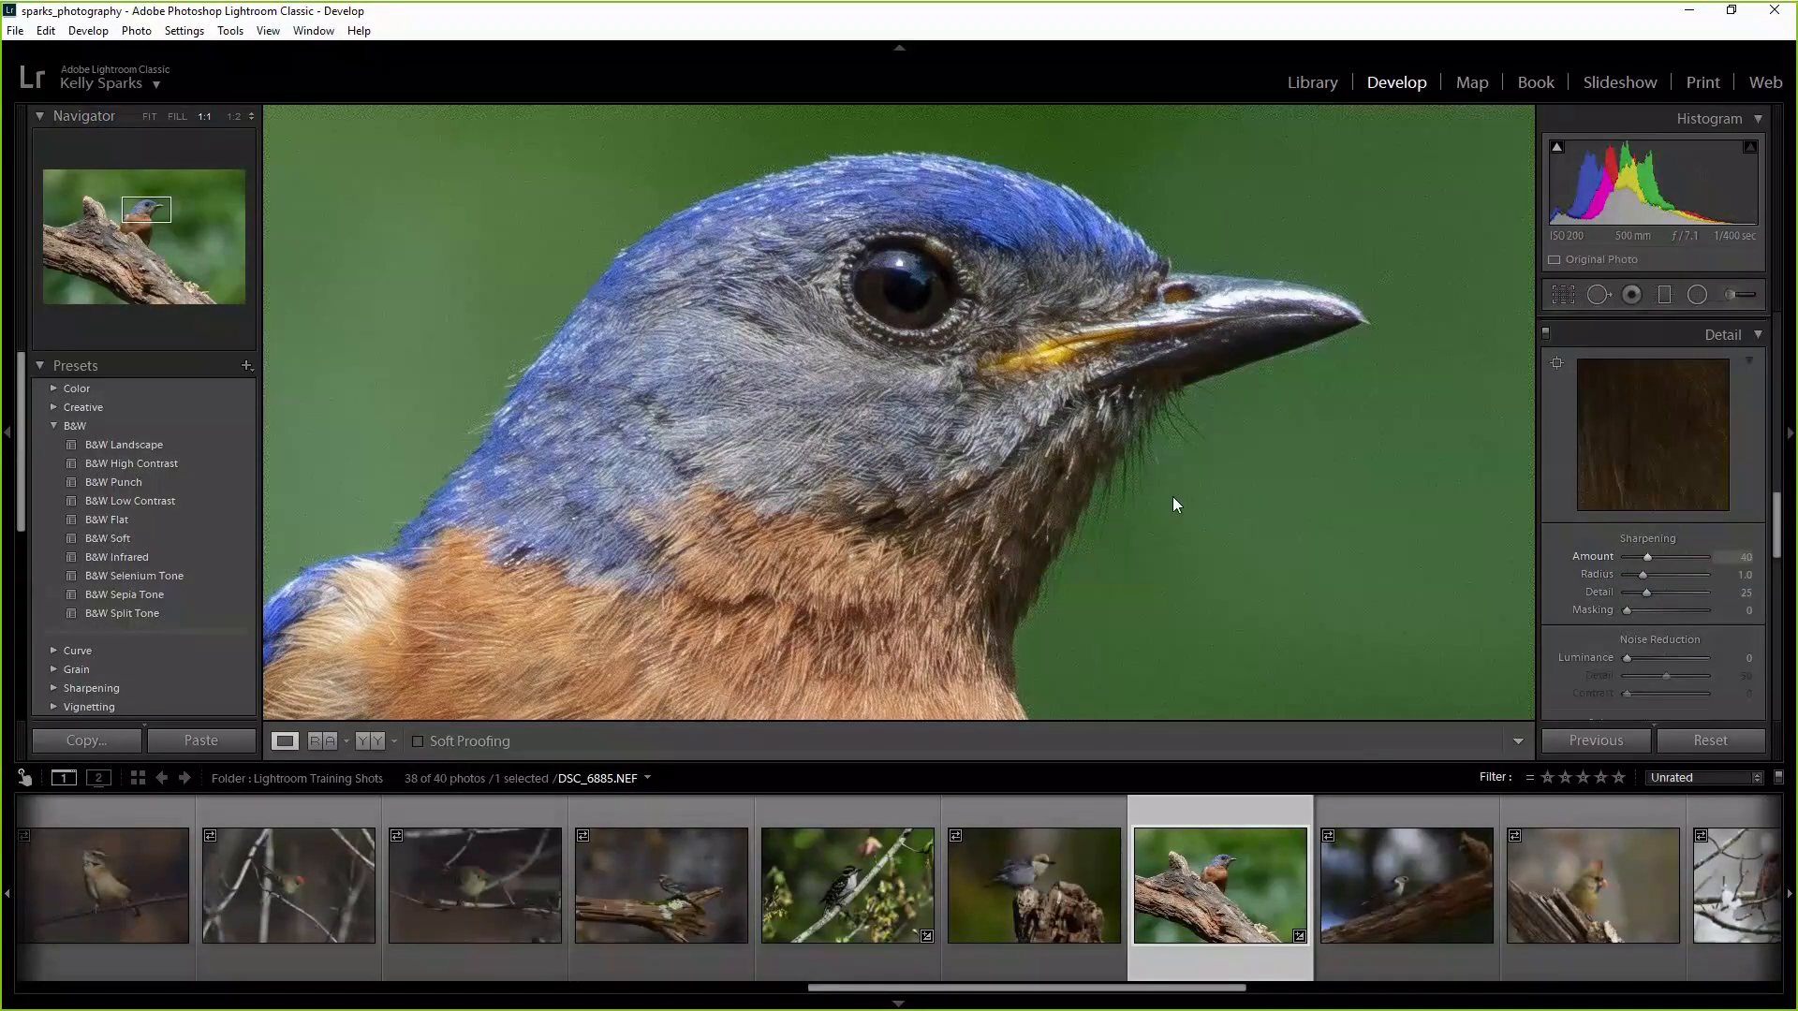
pyautogui.click(149, 117)
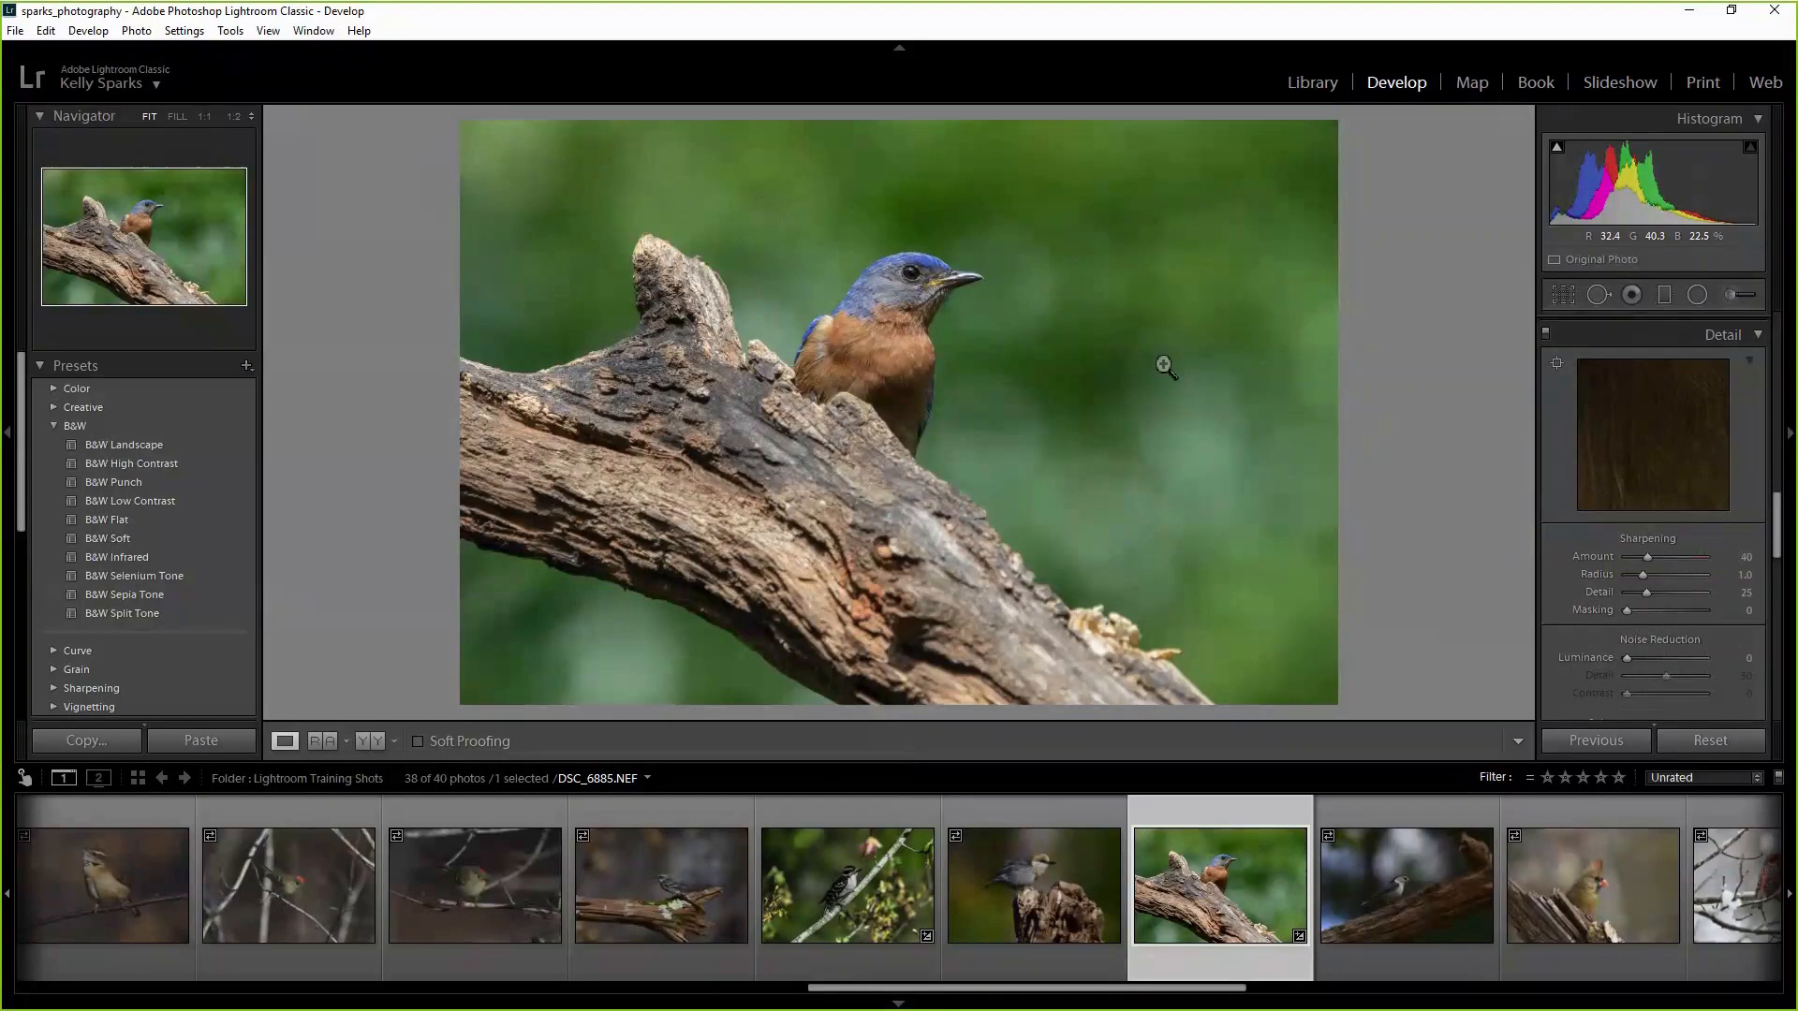
# Try a sharpening Masking of 55 on the bluebird photo and reset it to 0.
pyautogui.keyDown('alt'); pyautogui.click(1627, 609); pyautogui.keyUp('alt')
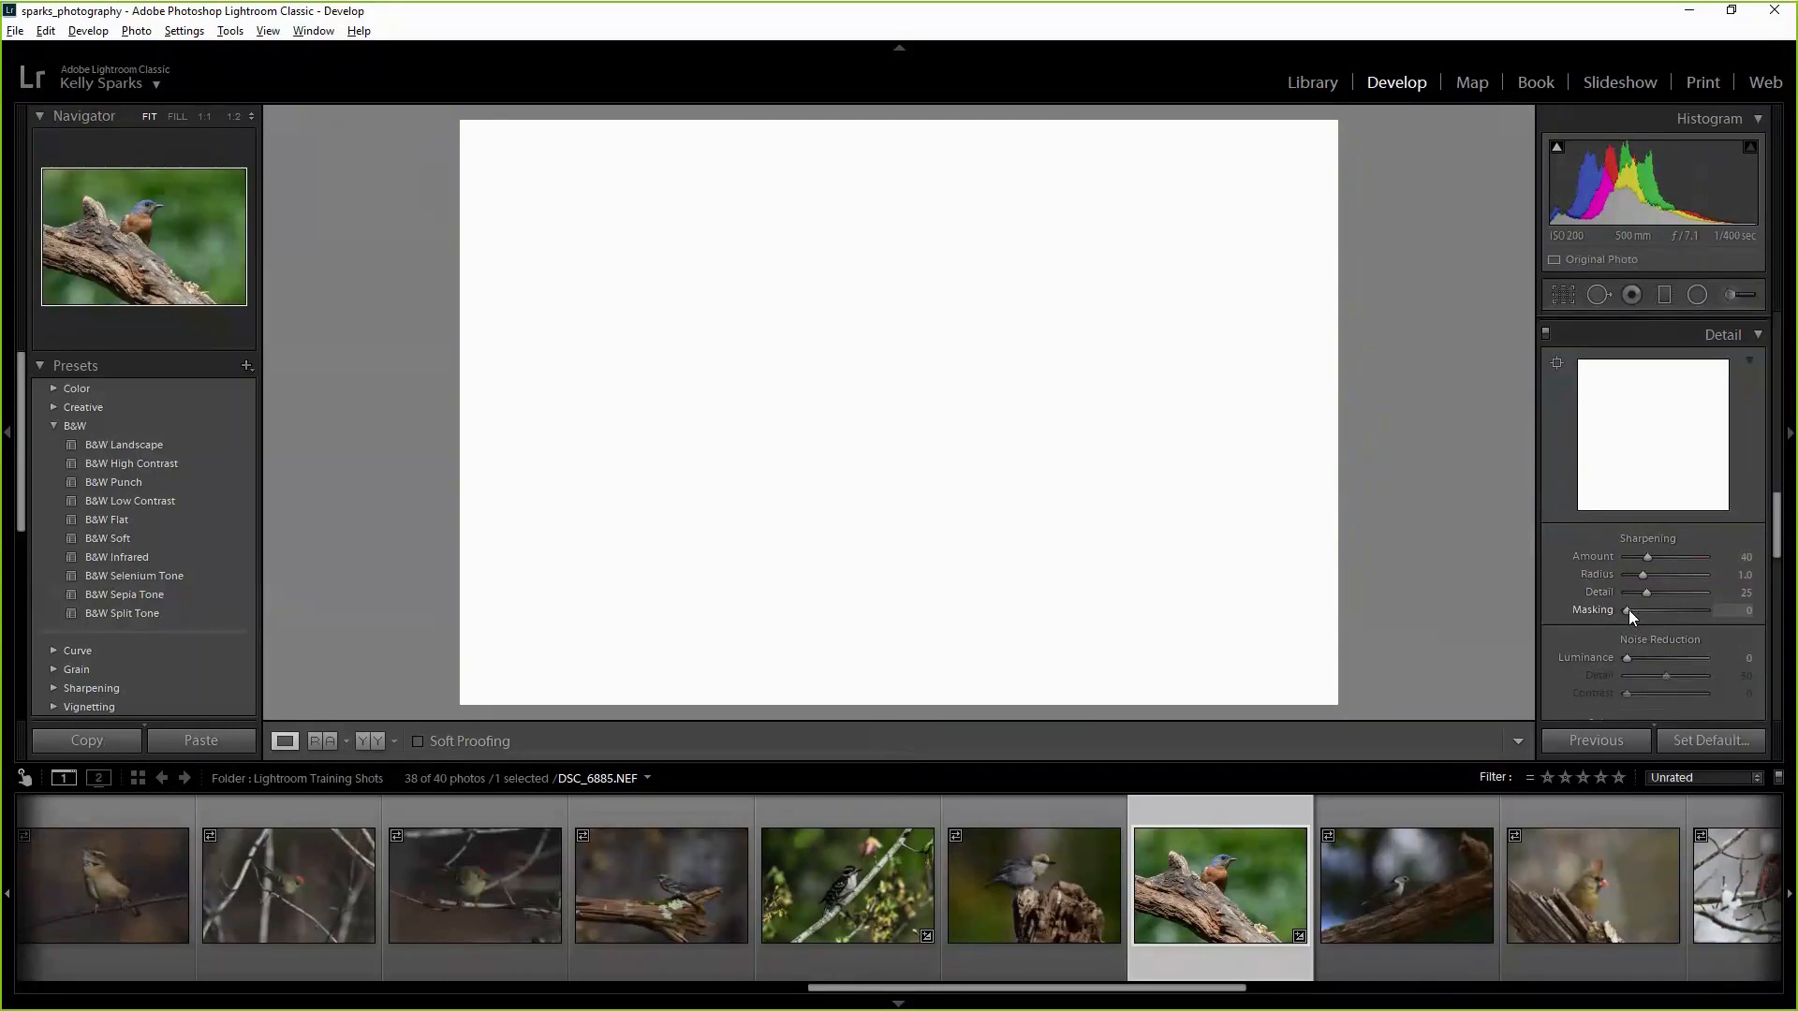
pyautogui.moveTo(1629, 611); pyautogui.dragTo(1672, 609)
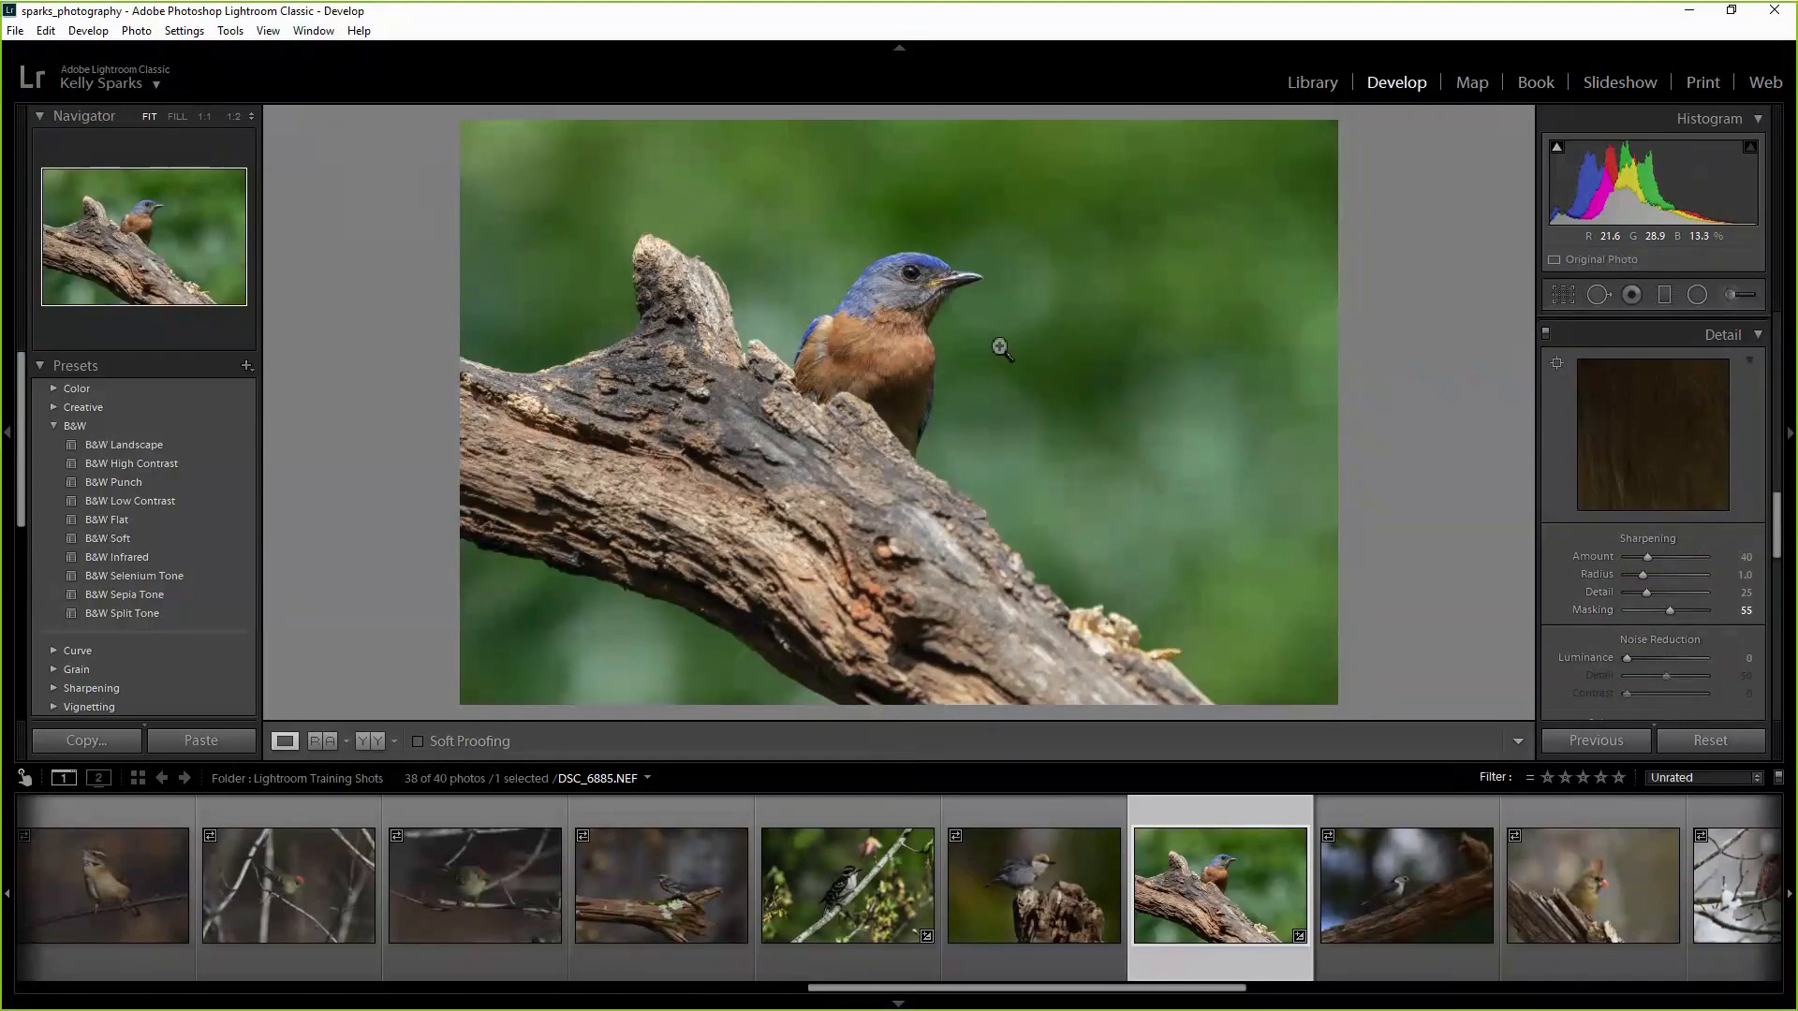
pyautogui.doubleClick(1660, 611)
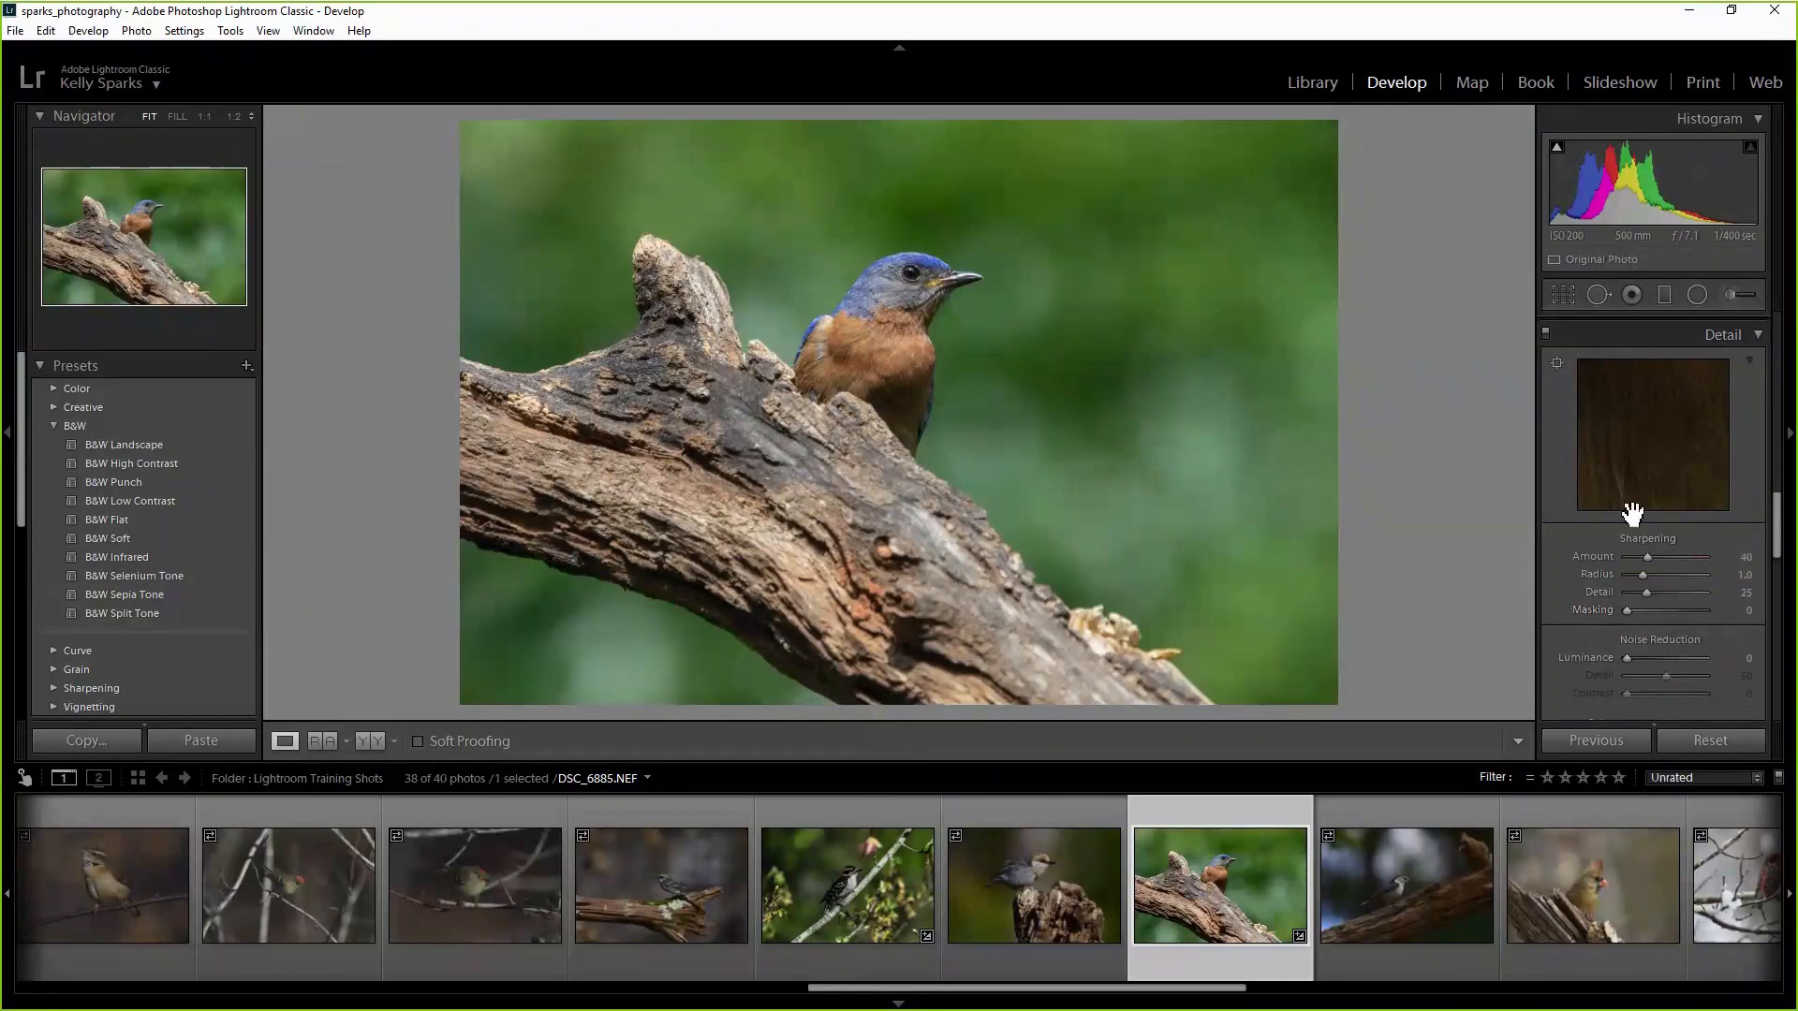
# Set the bluebird photo's sharpening Masking to 48 while previewing the black-and-white mask.
pyautogui.keyDown('alt'); pyautogui.click(1627, 610); pyautogui.keyUp('alt')
pyautogui.press('alt')
pyautogui.keyDown('alt'); pyautogui.click(1627, 610); pyautogui.keyUp('alt')
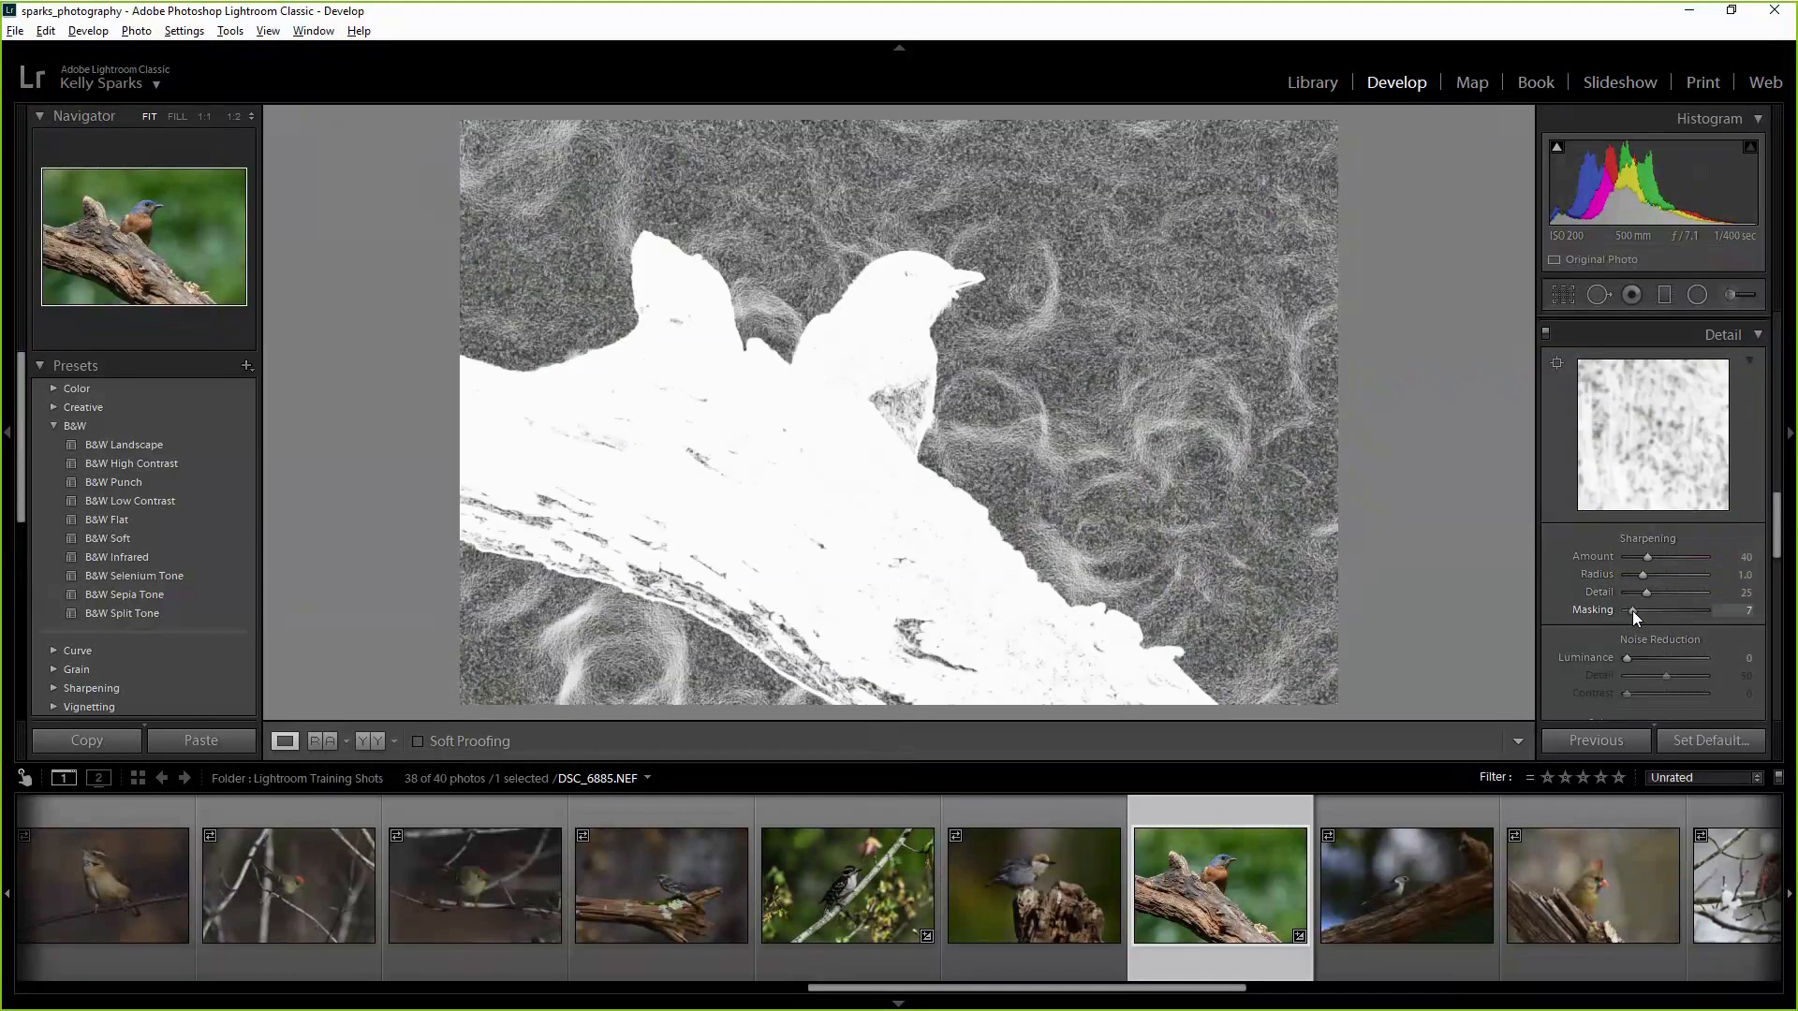
pyautogui.moveTo(1633, 611); pyautogui.dragTo(1665, 609)
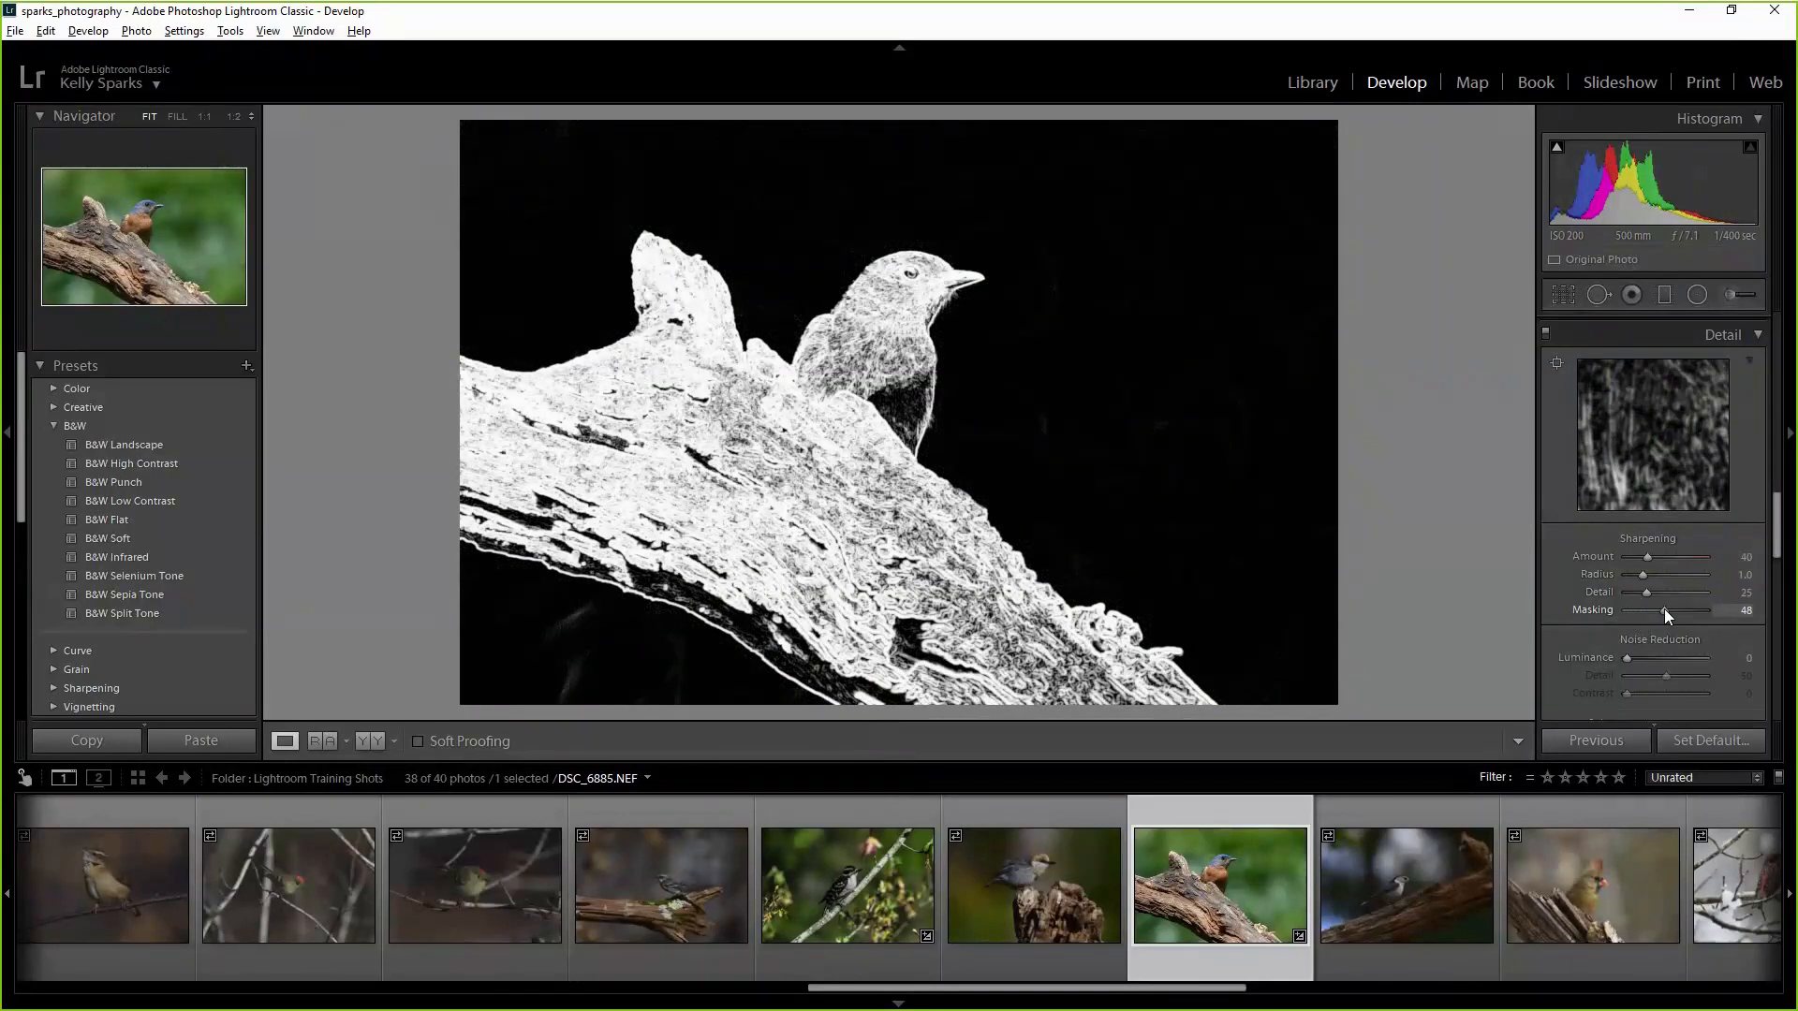
pyautogui.moveTo(1665, 609); pyautogui.dragTo(1665, 608)
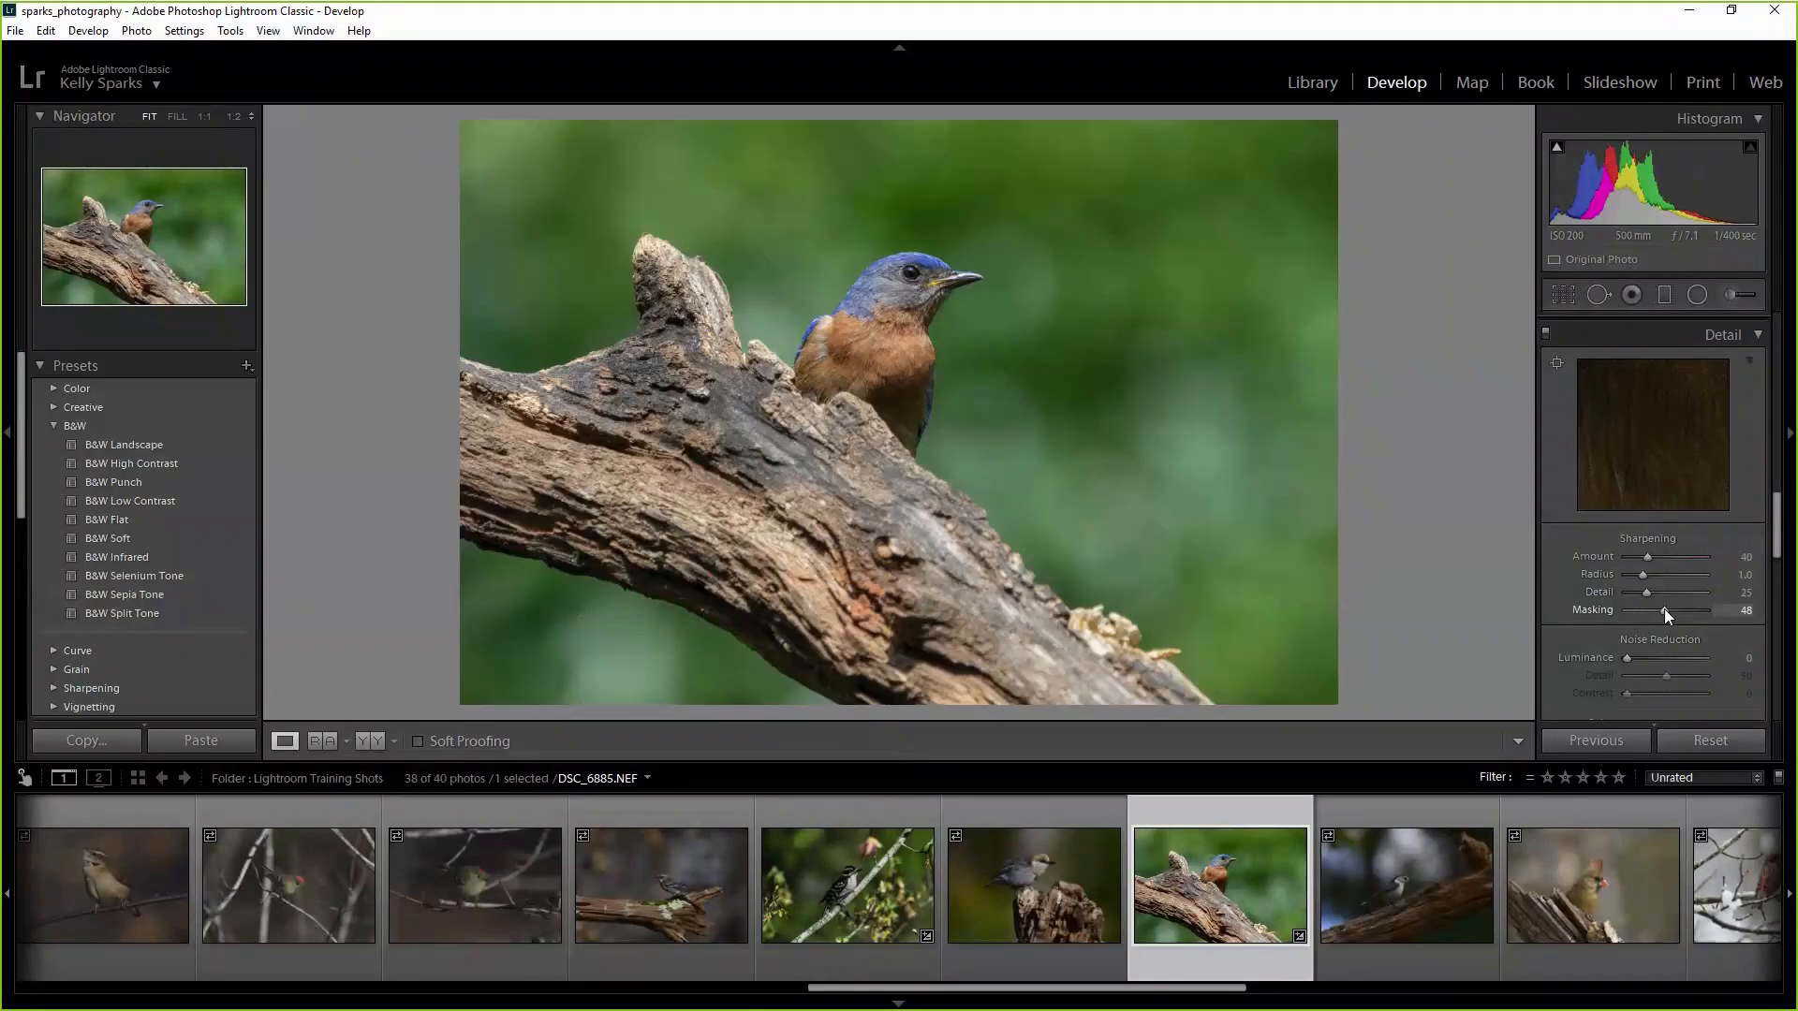
# Examine the green background around the bluebird at 1:1 for noise, and return to the whole photo.
pyautogui.click(983, 342)
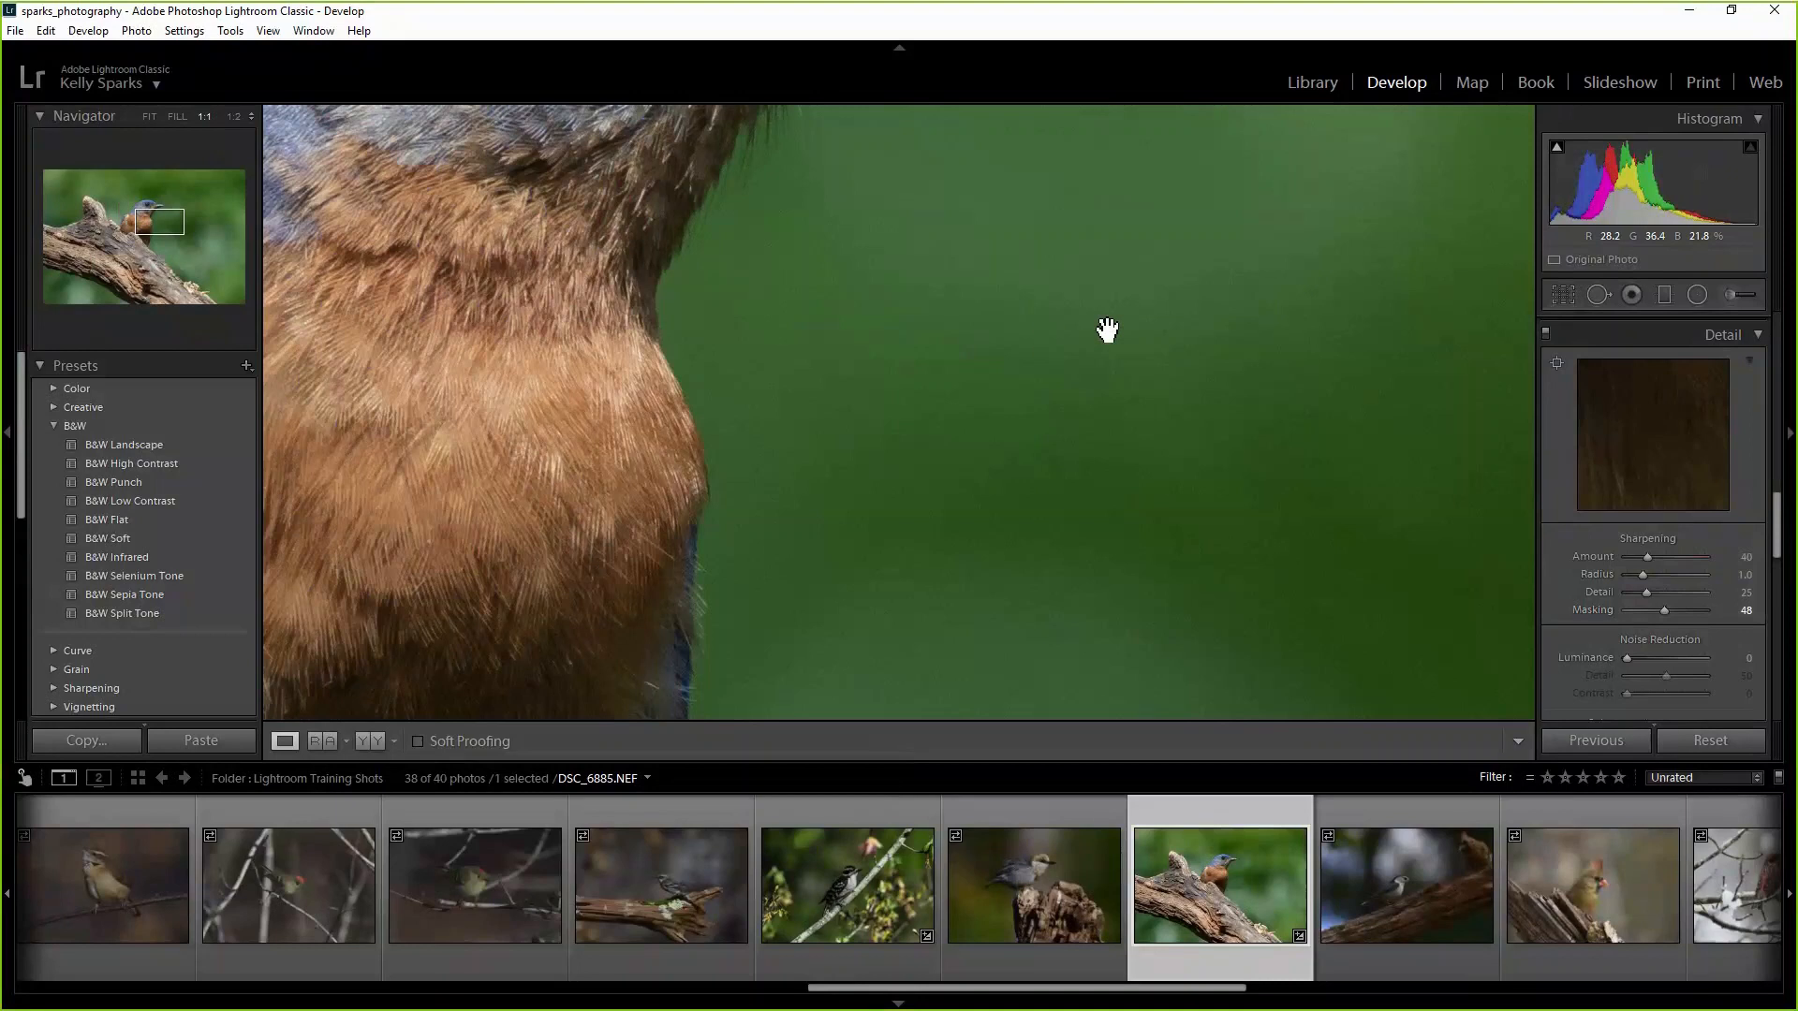
pyautogui.moveTo(1152, 313); pyautogui.dragTo(1036, 498)
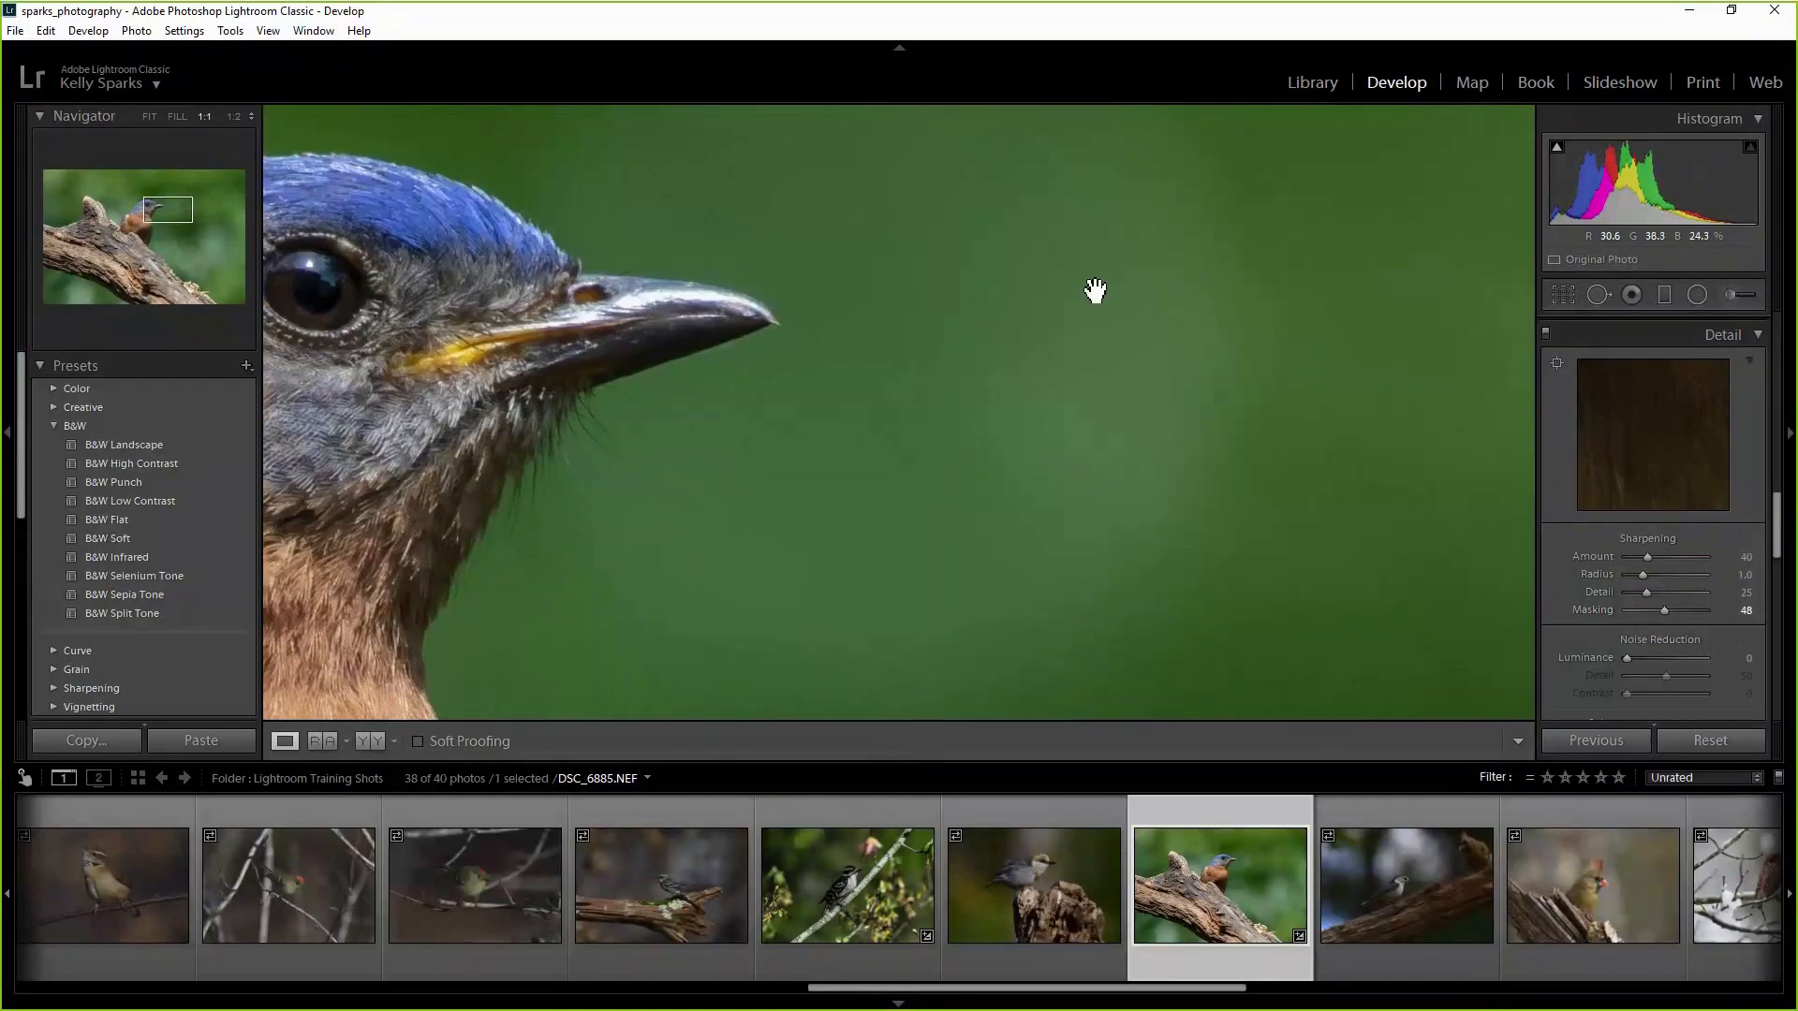
pyautogui.moveTo(1096, 290); pyautogui.dragTo(848, 324)
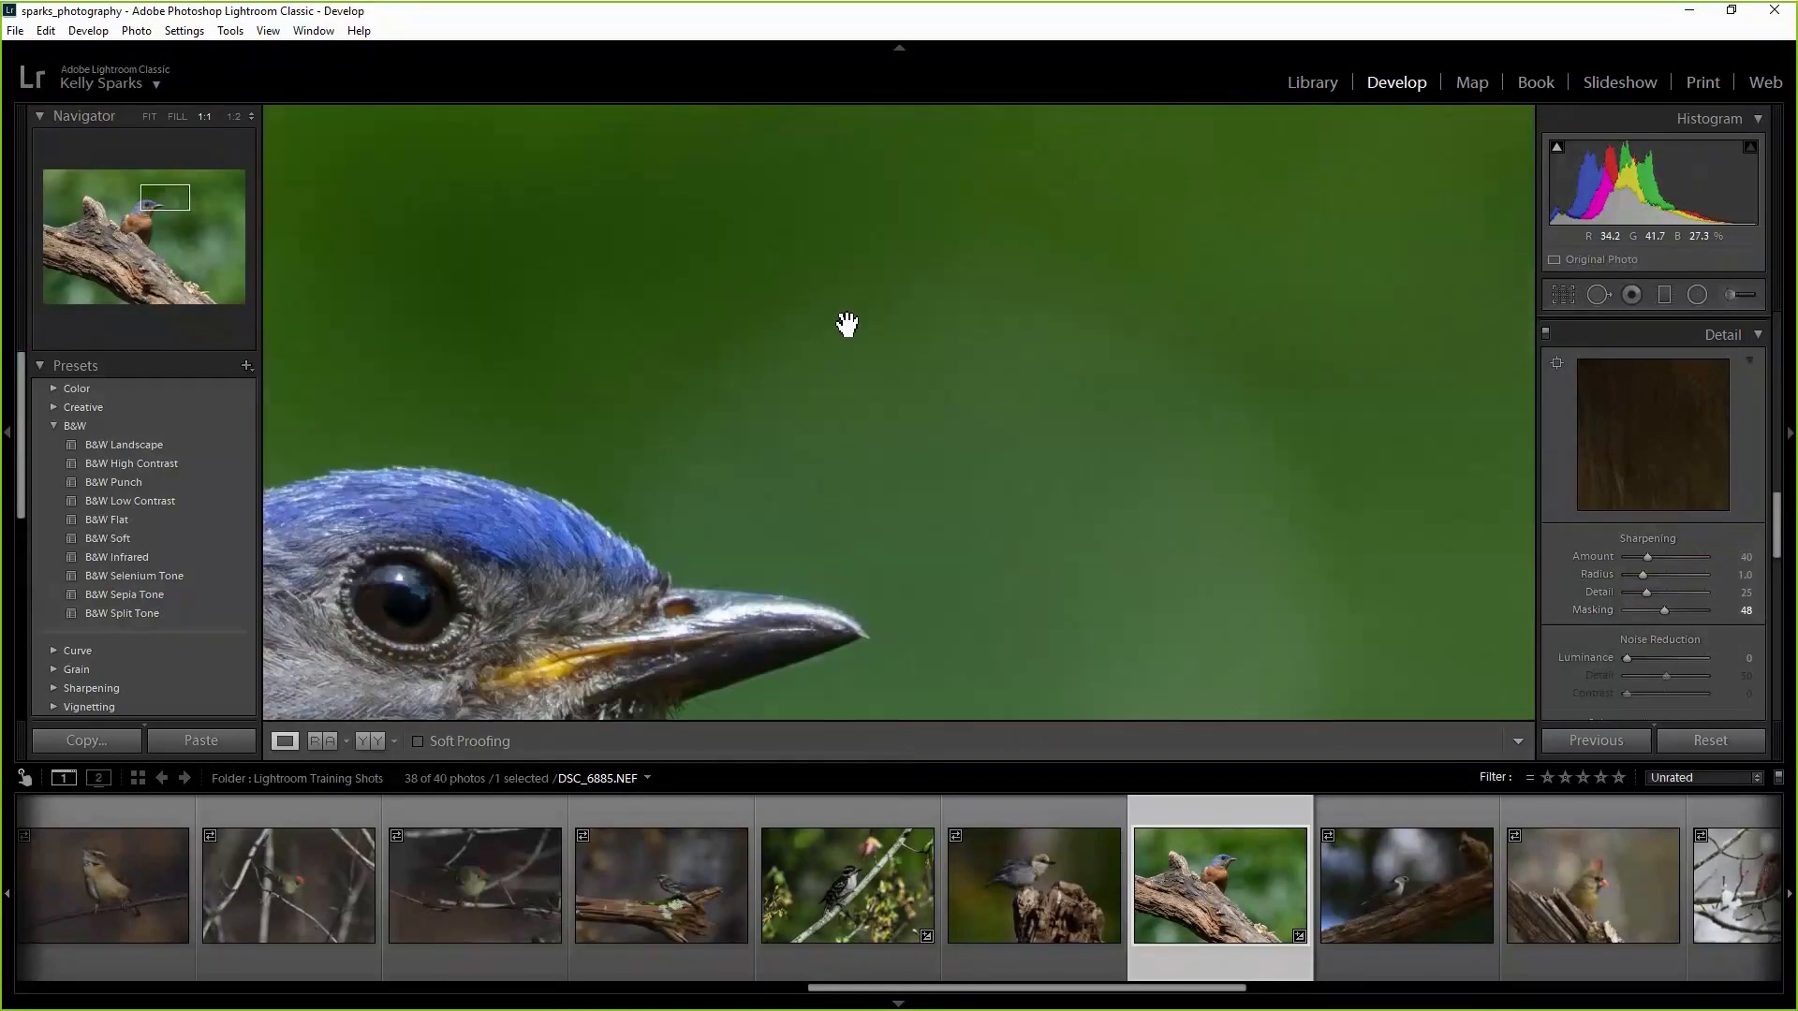
pyautogui.moveTo(739, 296); pyautogui.dragTo(1263, 348)
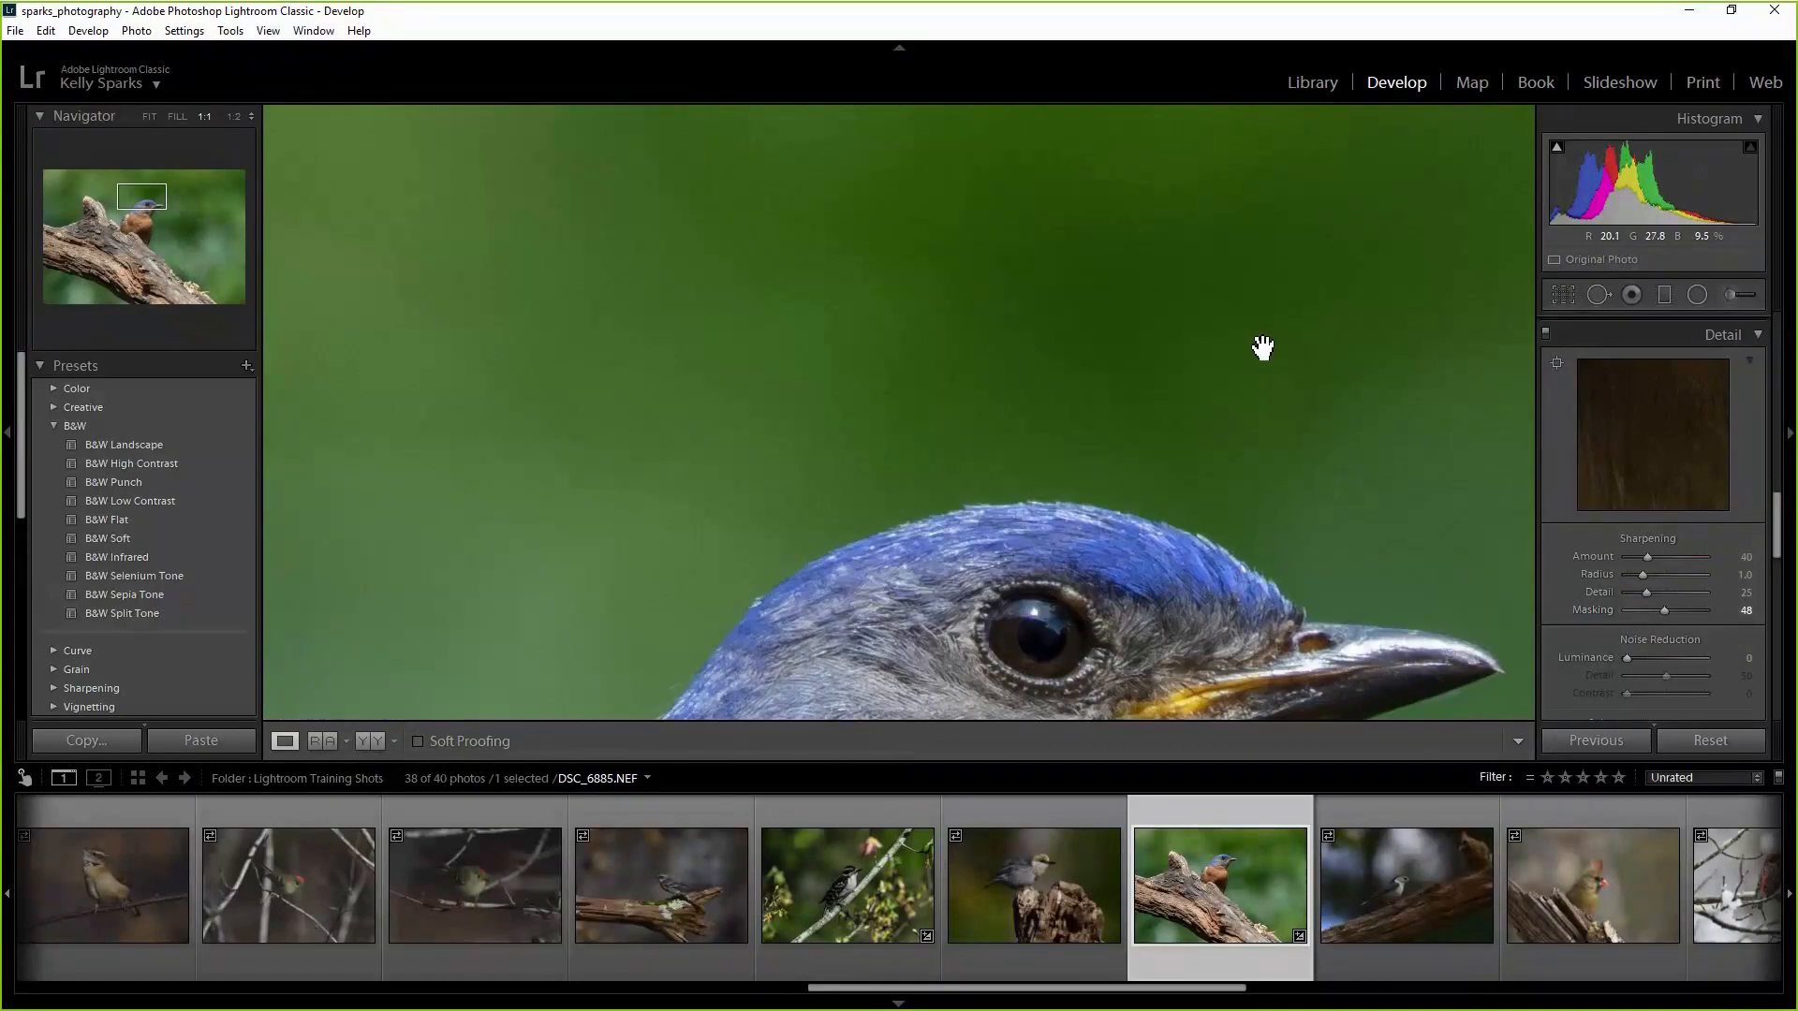
pyautogui.moveTo(637, 409); pyautogui.dragTo(320, 243)
pyautogui.moveTo(1321, 337); pyautogui.dragTo(947, 232)
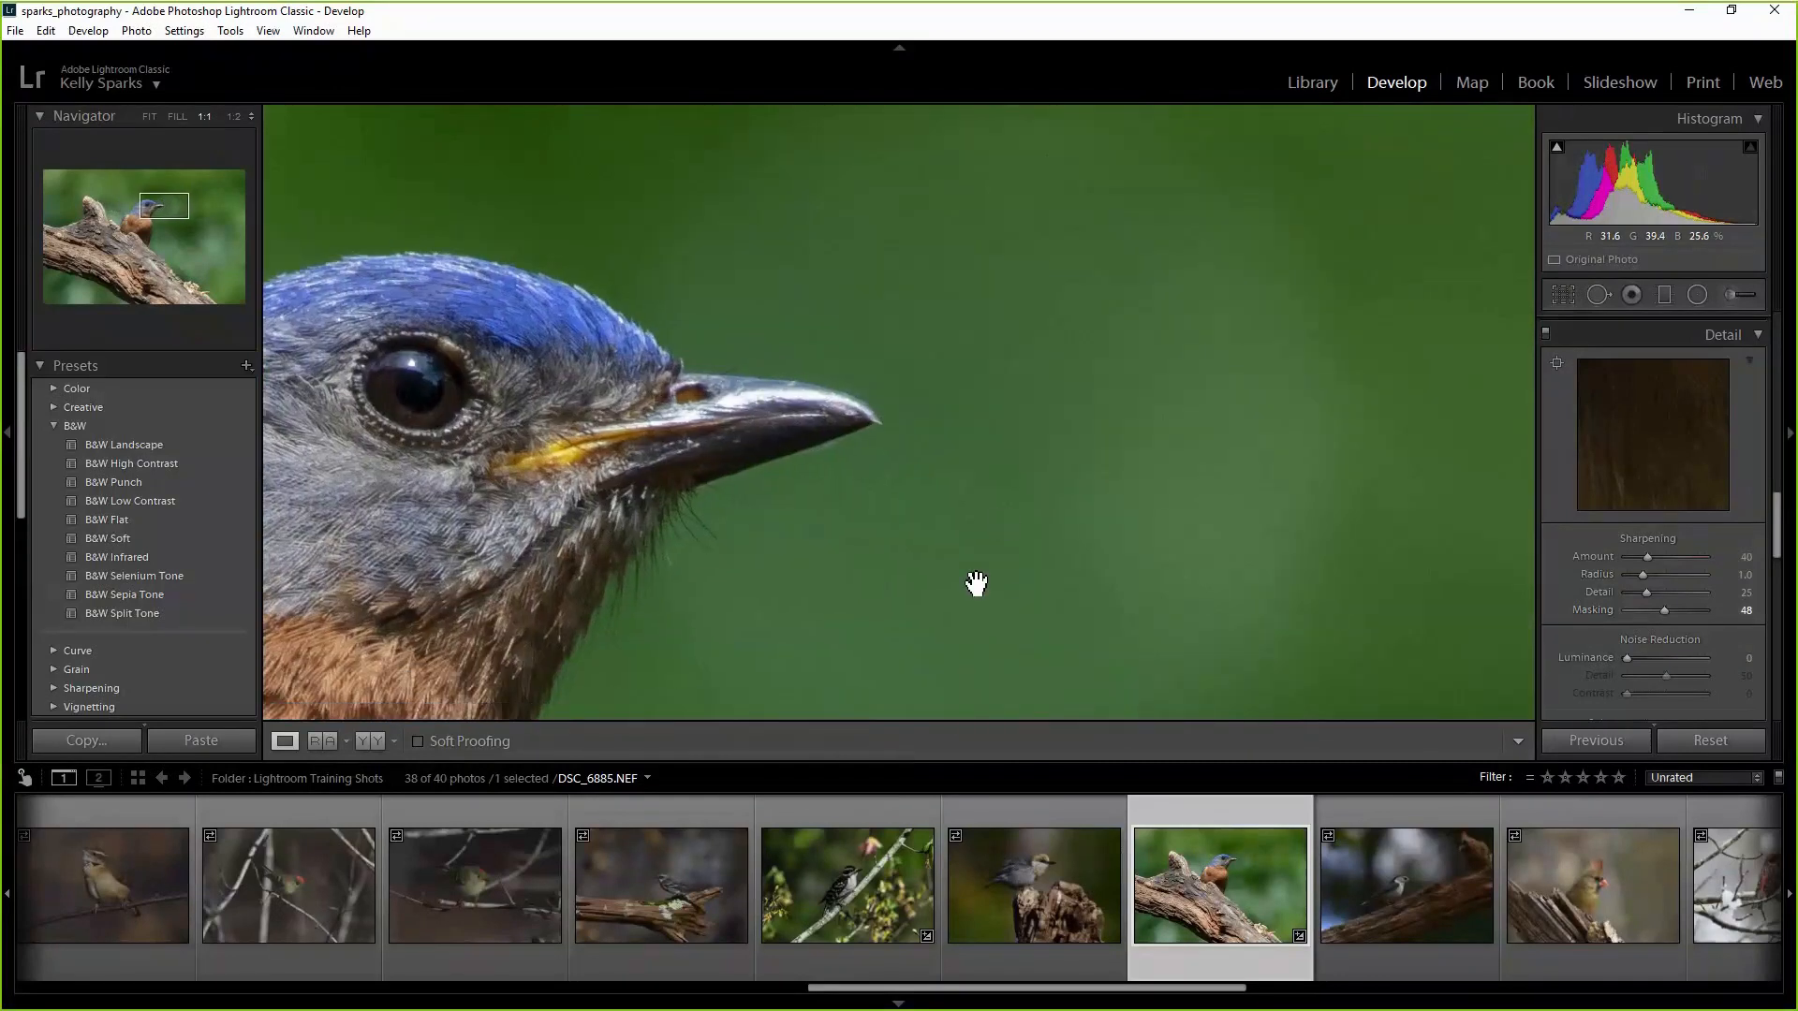
pyautogui.moveTo(1016, 555); pyautogui.dragTo(1143, 361)
pyautogui.moveTo(1212, 582); pyautogui.dragTo(937, 479)
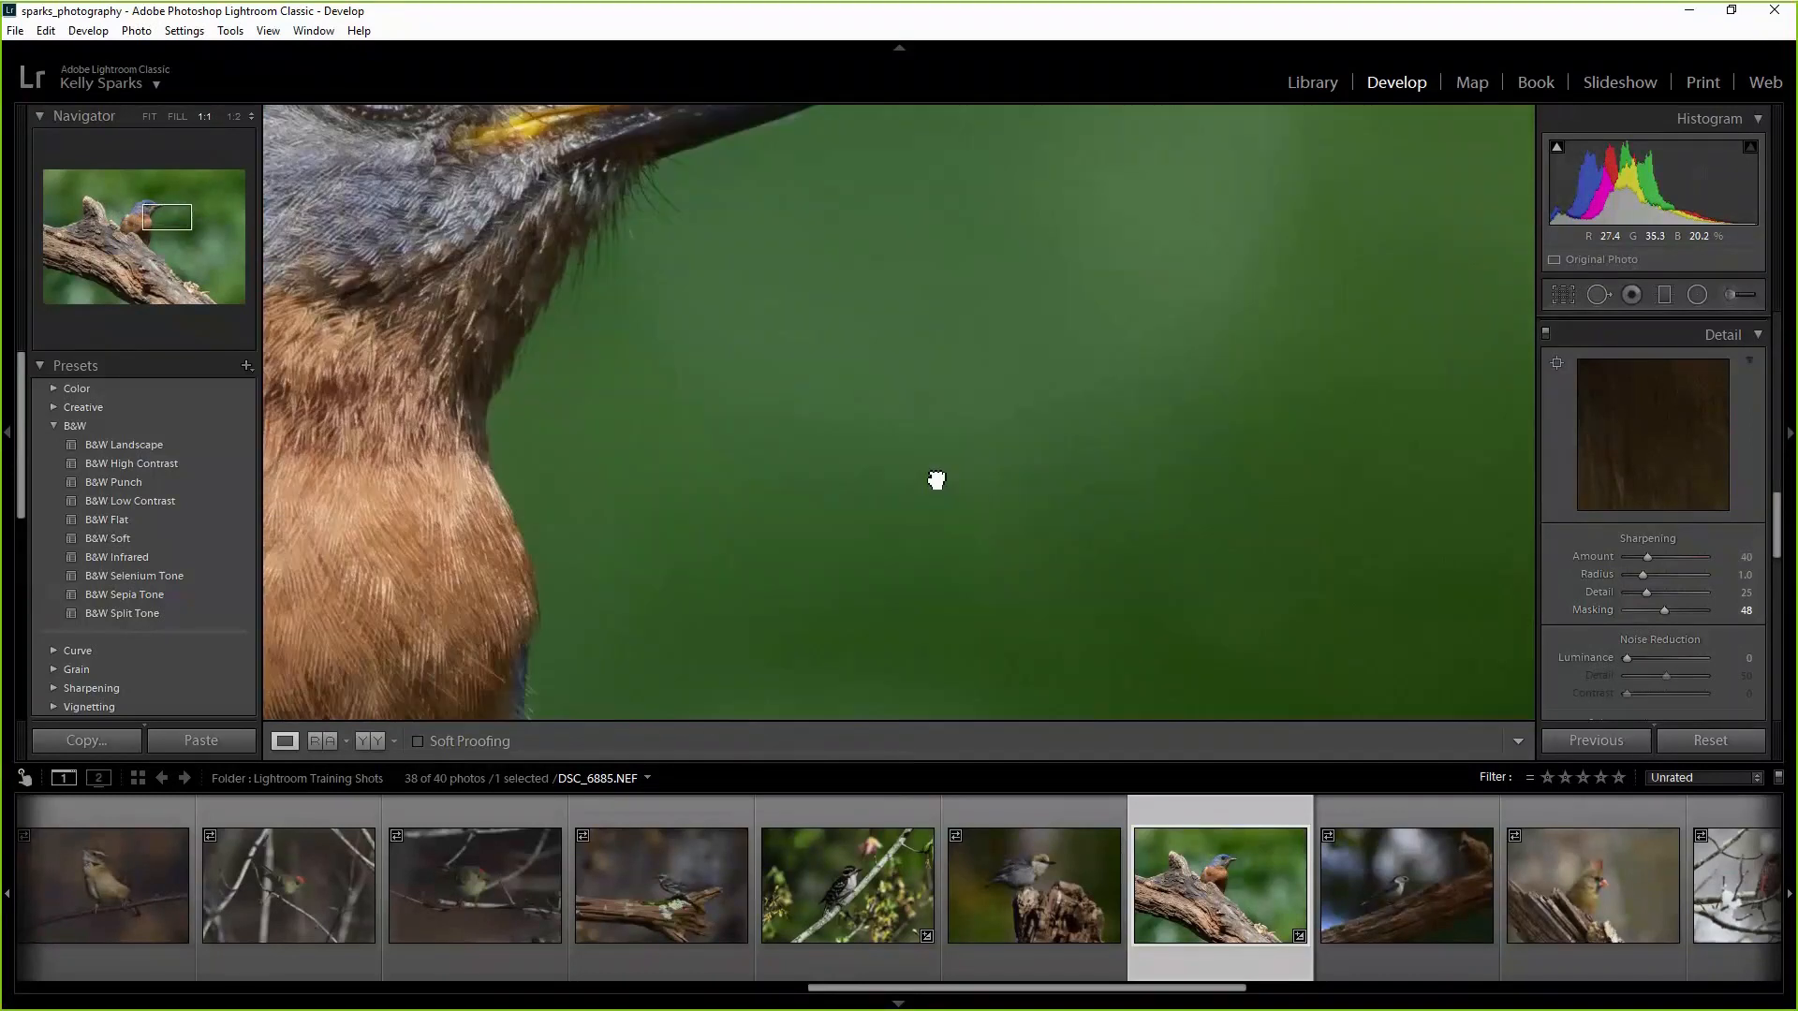
pyautogui.moveTo(1200, 559); pyautogui.dragTo(1127, 469)
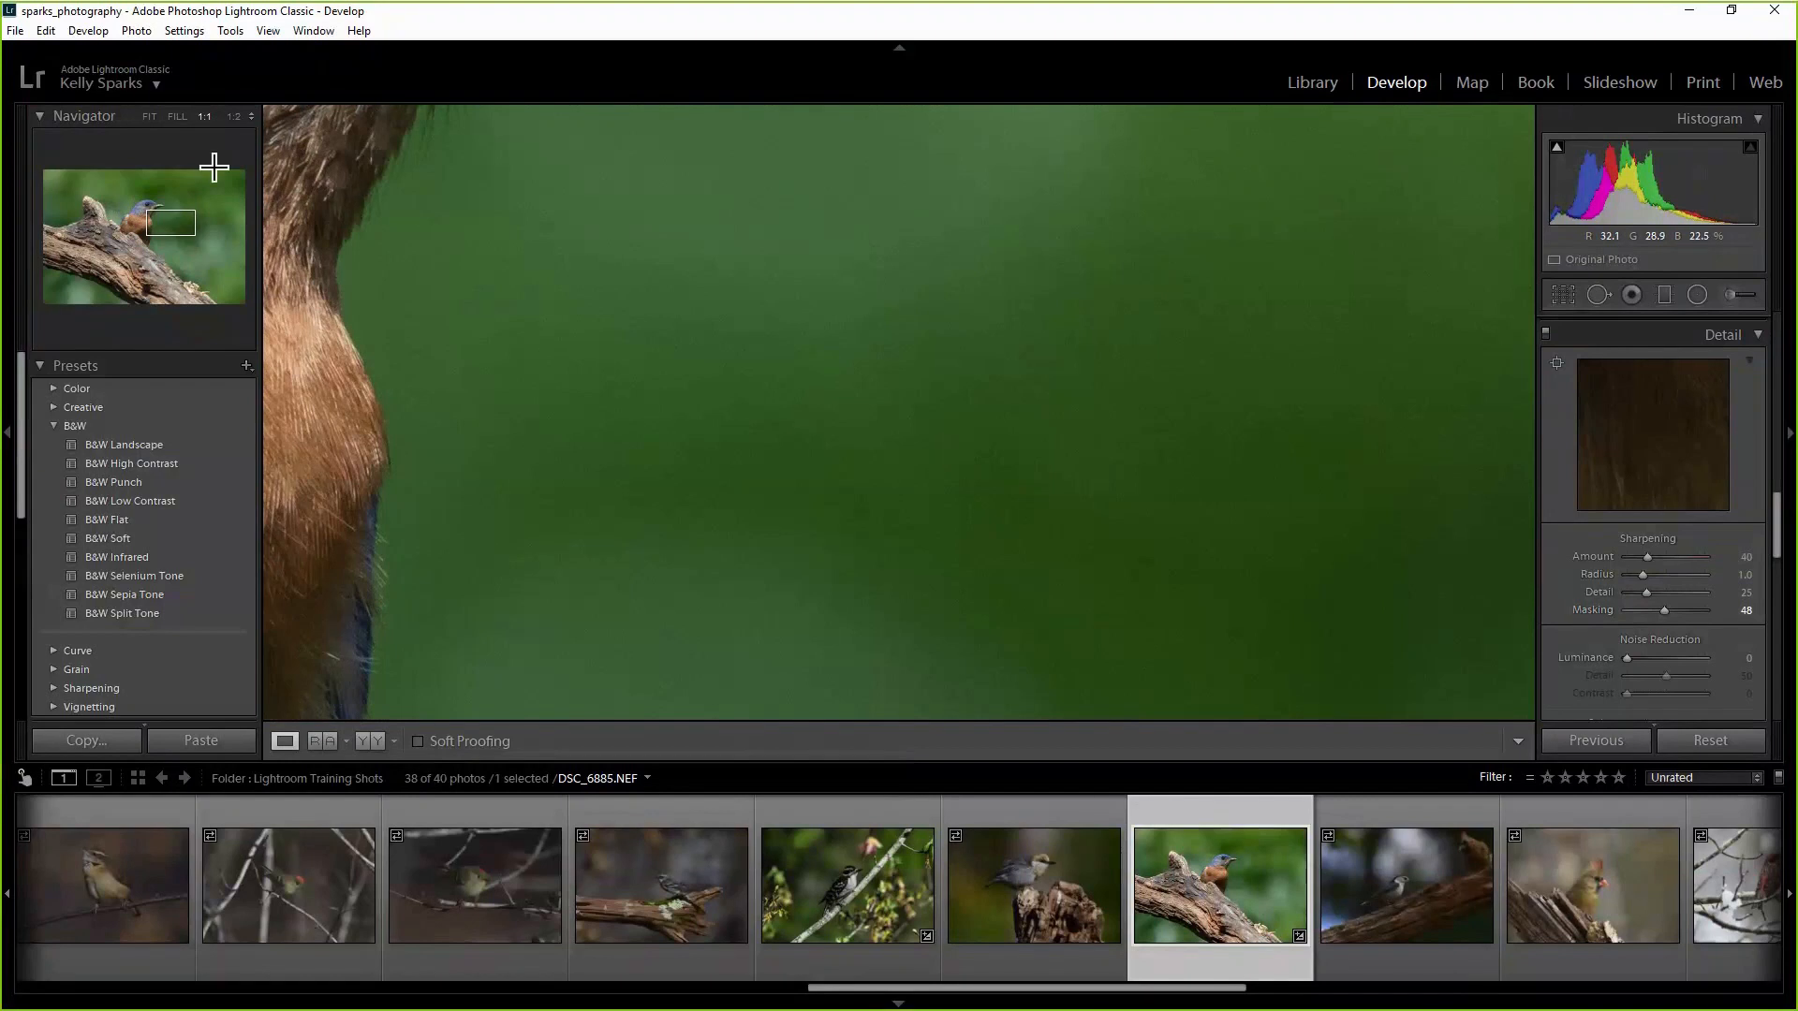
pyautogui.click(149, 117)
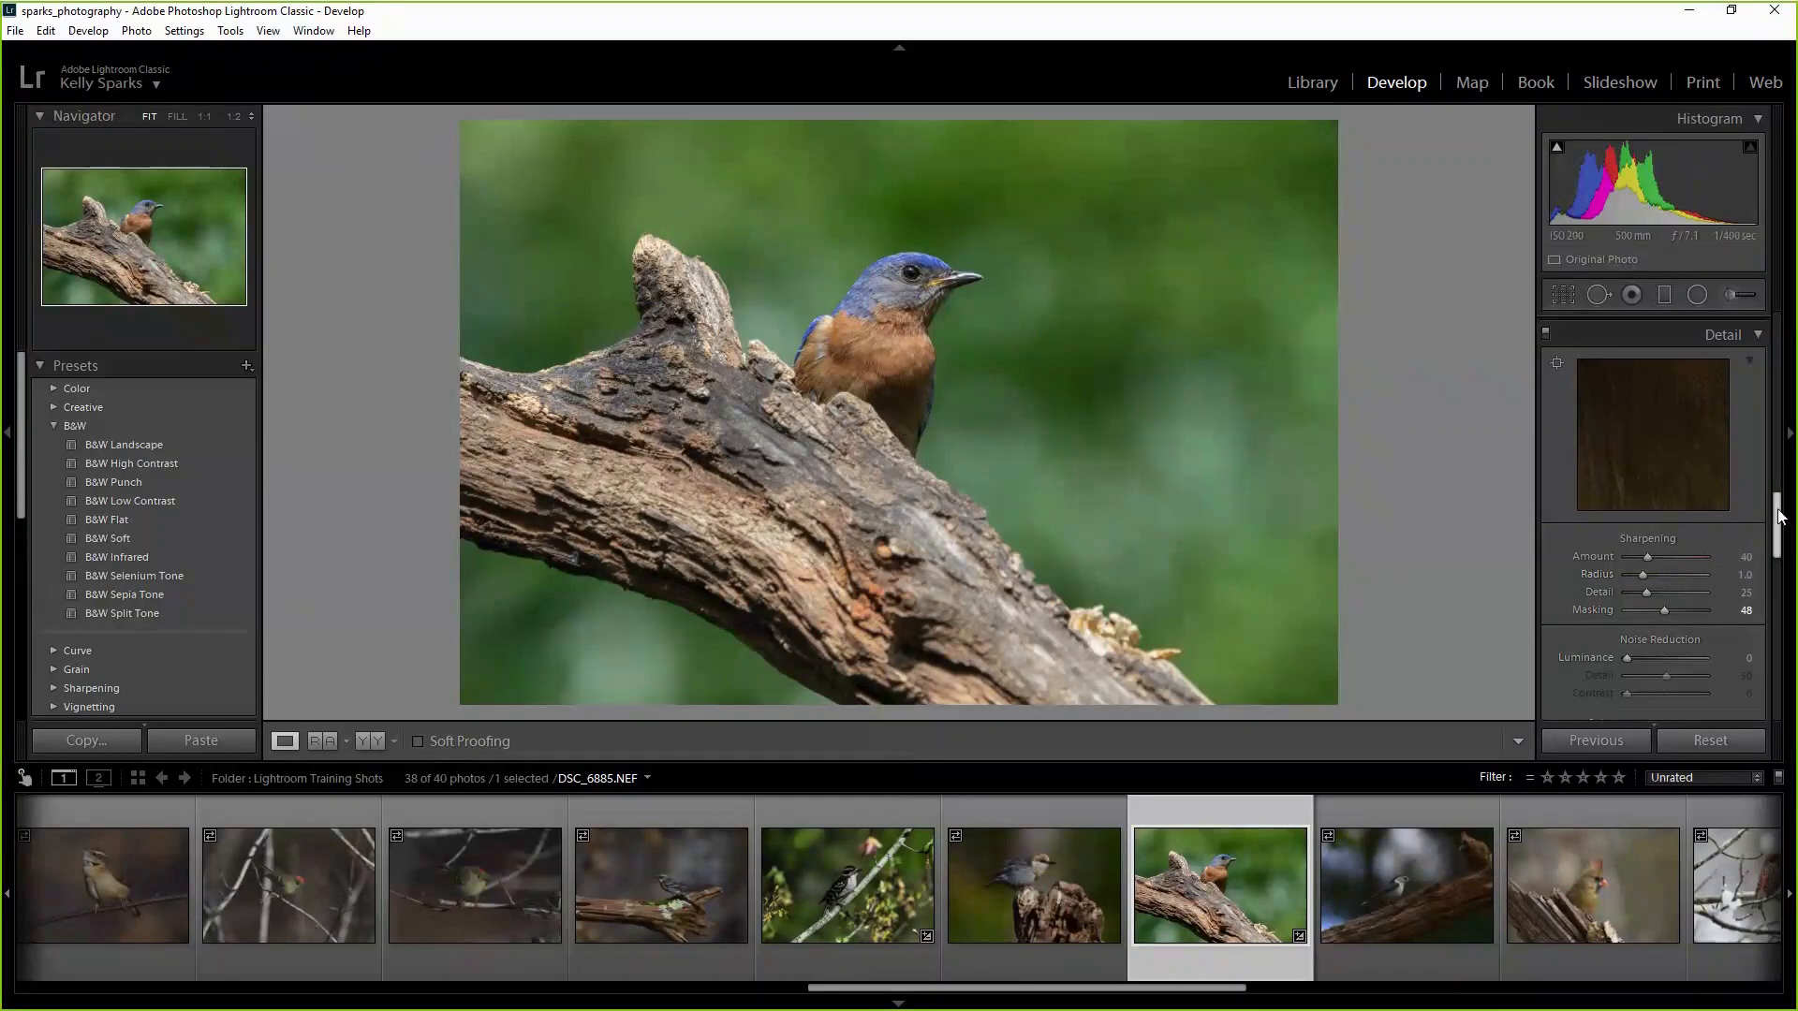
# Try a Luminance noise reduction of 100 on the bluebird photo with the grayscale preview, and reset it to 0.
pyautogui.scroll(-1, 1780, 523)
pyautogui.scroll(-4, 1780, 523)
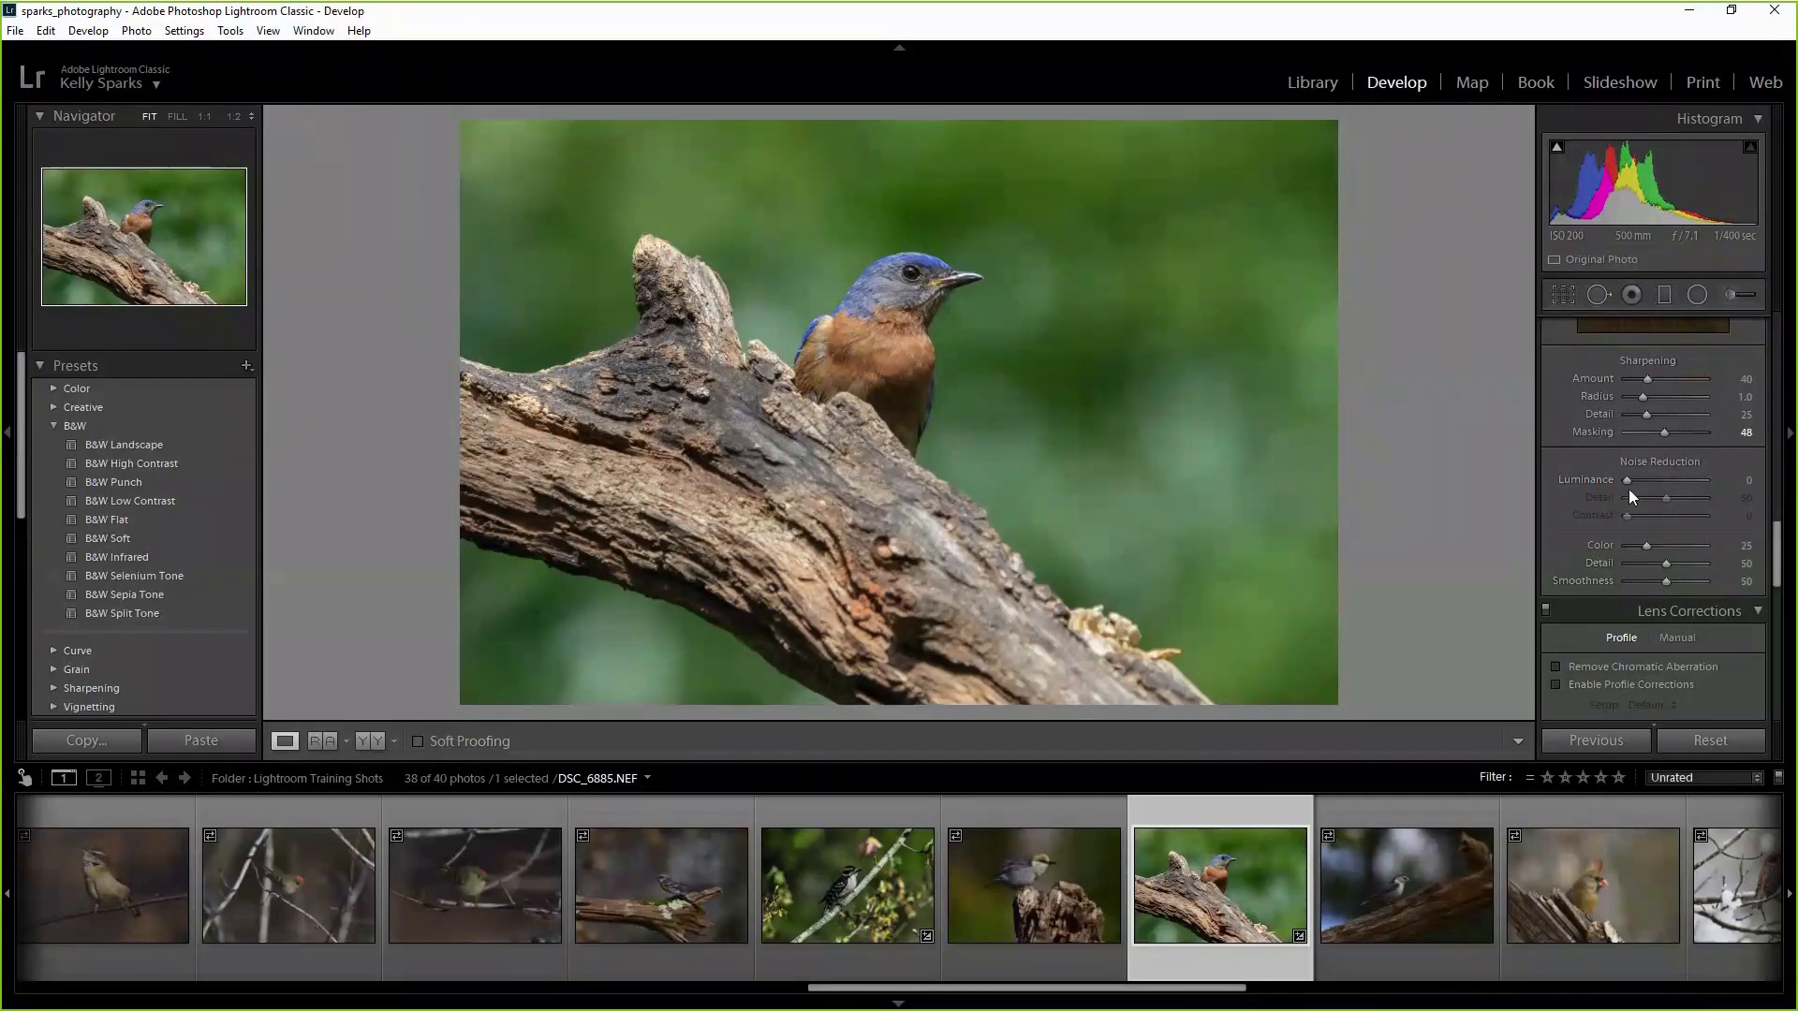
pyautogui.press('alt')
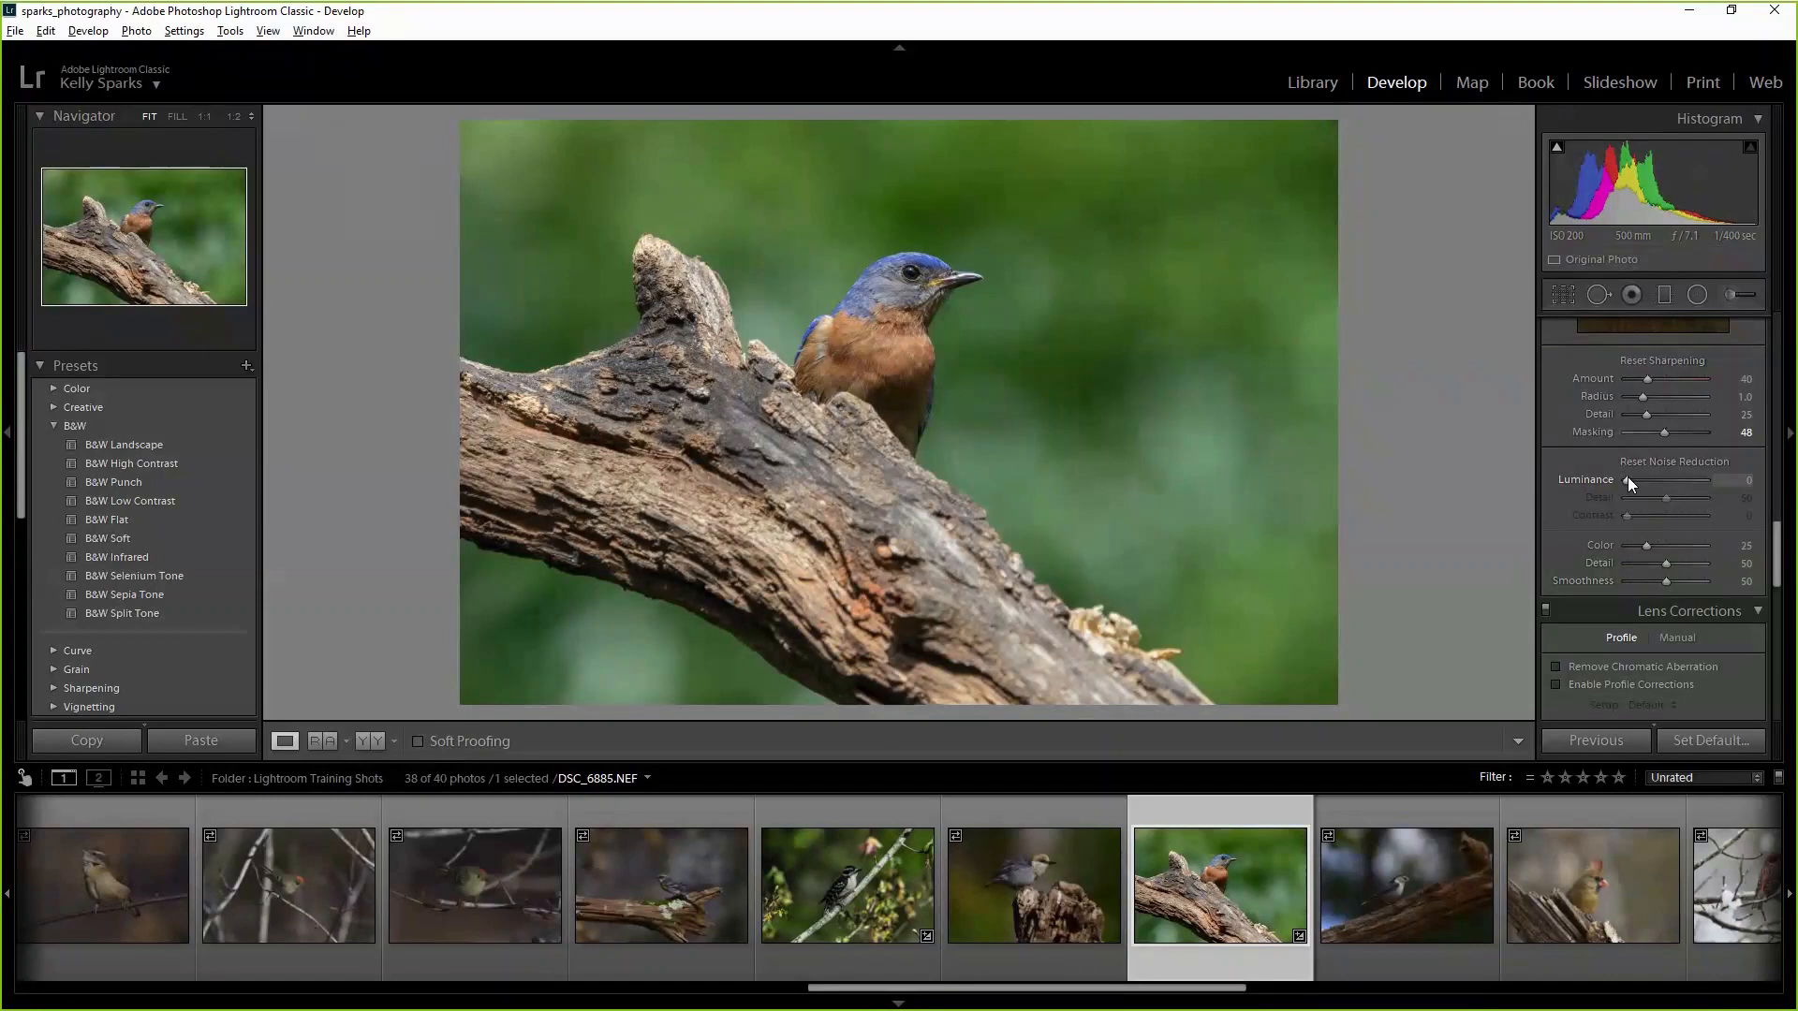
pyautogui.moveTo(1629, 479); pyautogui.dragTo(1654, 481)
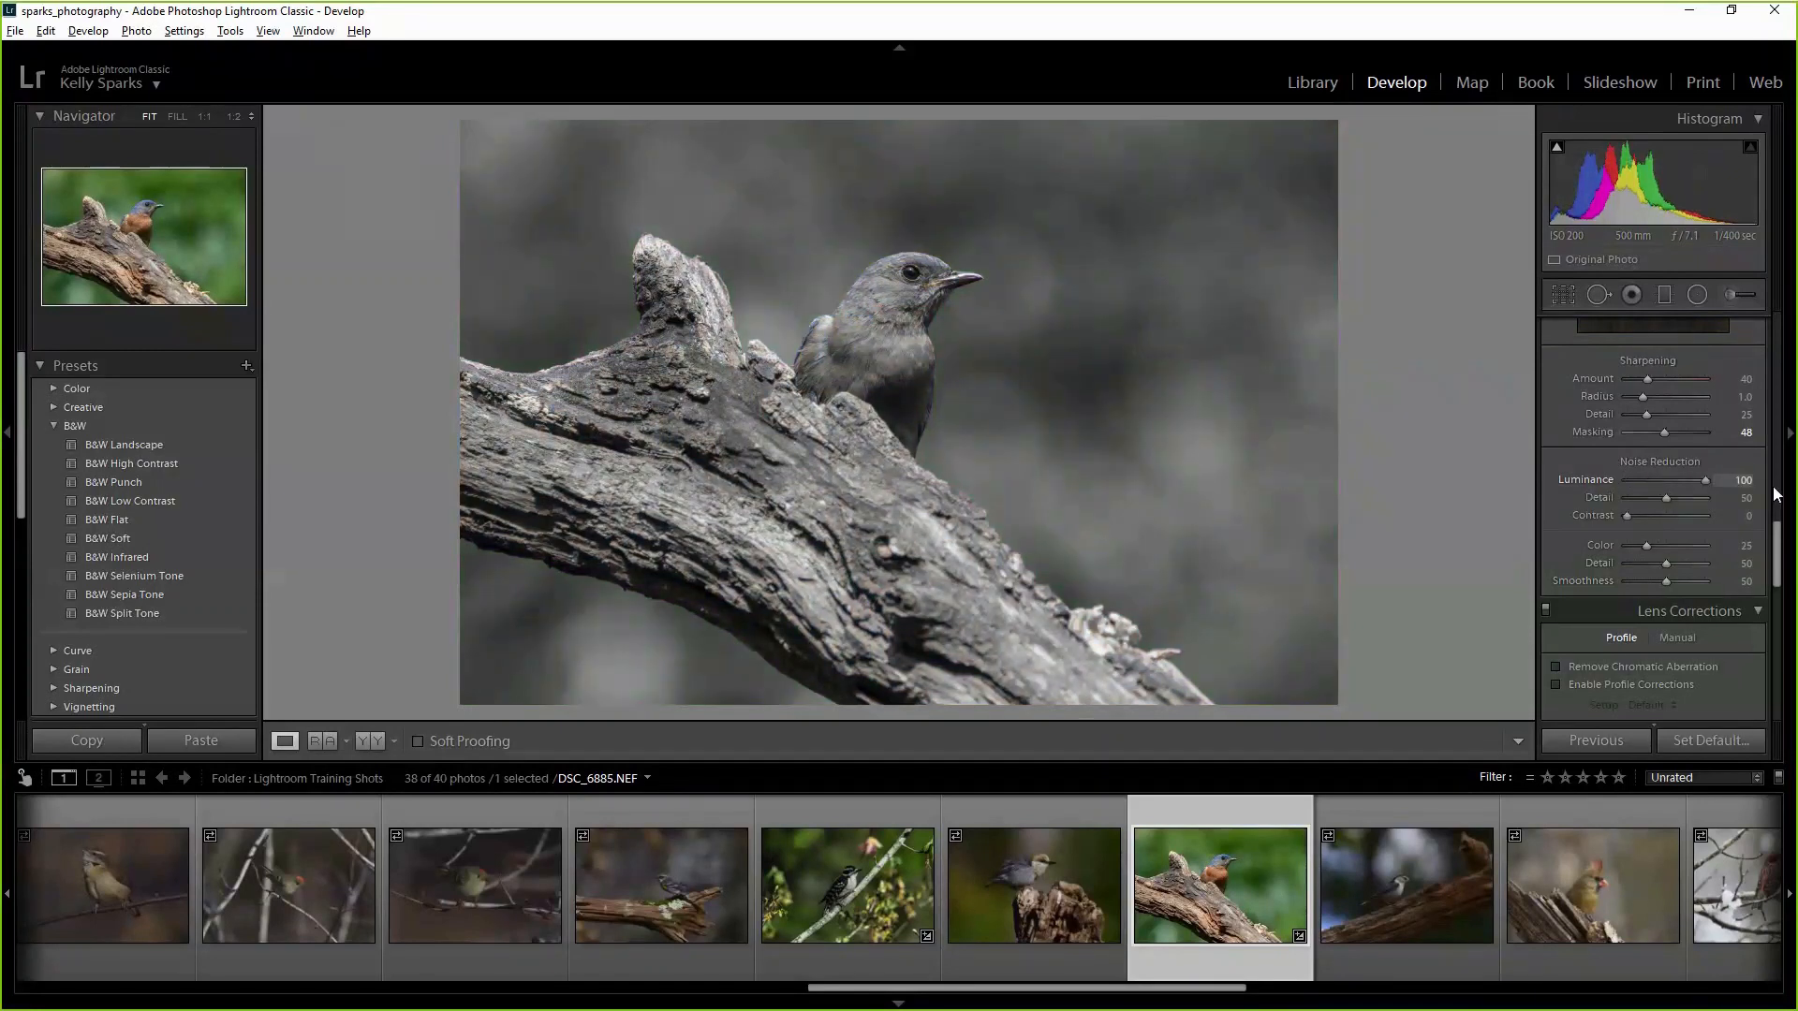
pyautogui.doubleClick(1587, 481)
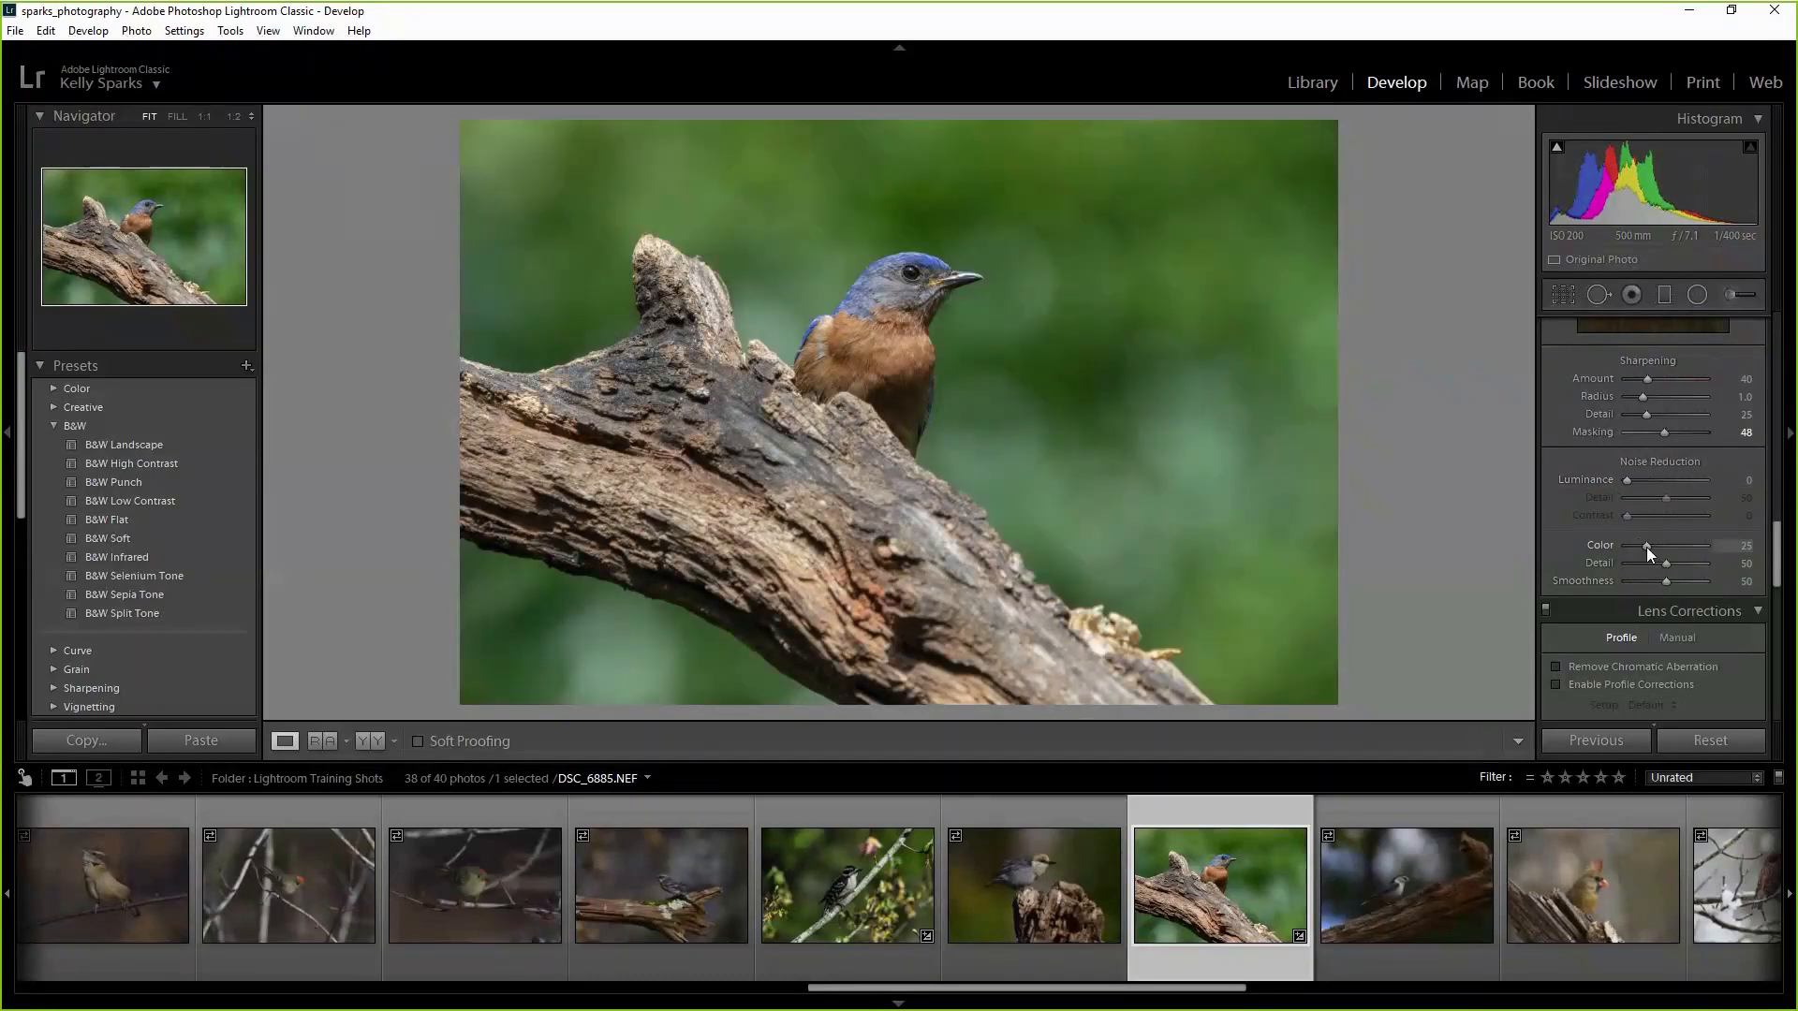
# Set the bluebird photo's Color noise reduction to 10.
pyautogui.moveTo(1646, 547); pyautogui.dragTo(1653, 547)
pyautogui.doubleClick(1636, 545)
pyautogui.click(1634, 546)
# Try a Luminance noise reduction of 20 while varying its Detail, and reset Luminance to 0.
pyautogui.moveTo(1628, 479); pyautogui.dragTo(1671, 498)
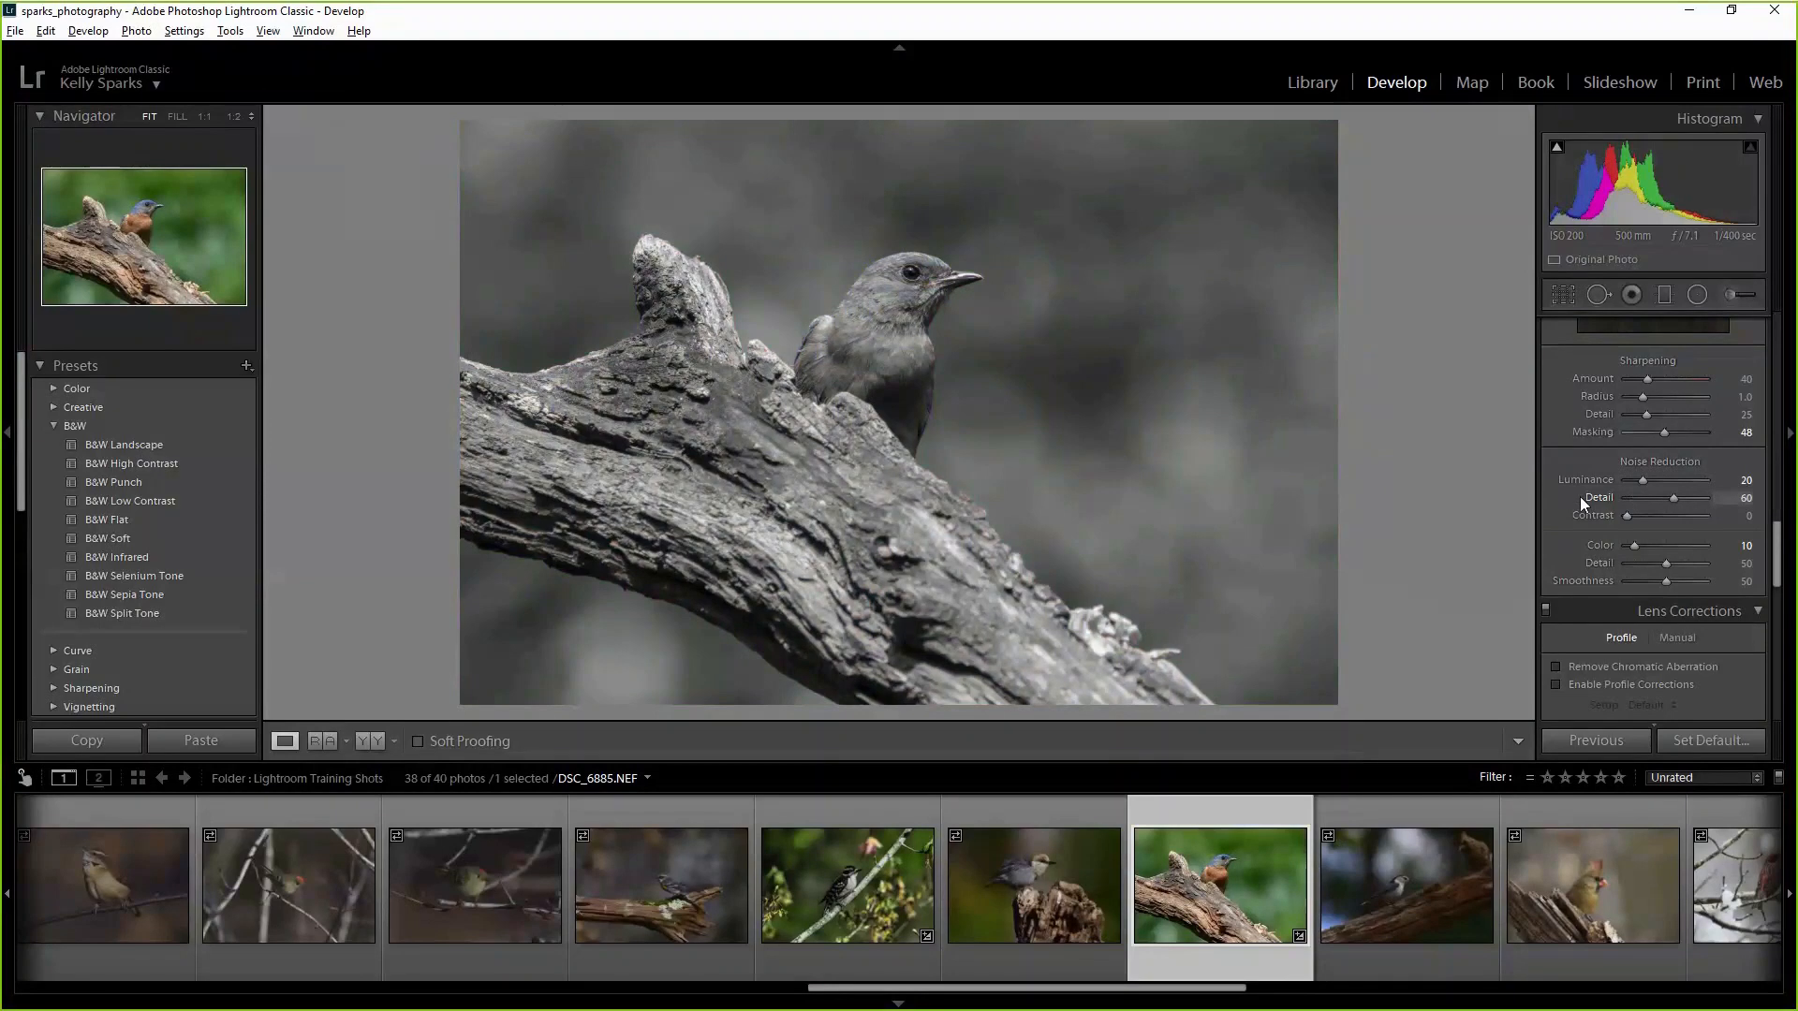
pyautogui.moveTo(1581, 497); pyautogui.dragTo(1661, 501)
pyautogui.moveTo(1690, 503)
pyautogui.mouseDown()
pyautogui.moveTo(1706, 502)
pyautogui.moveTo(1661, 508)
pyautogui.mouseUp()
pyautogui.doubleClick(1645, 481)
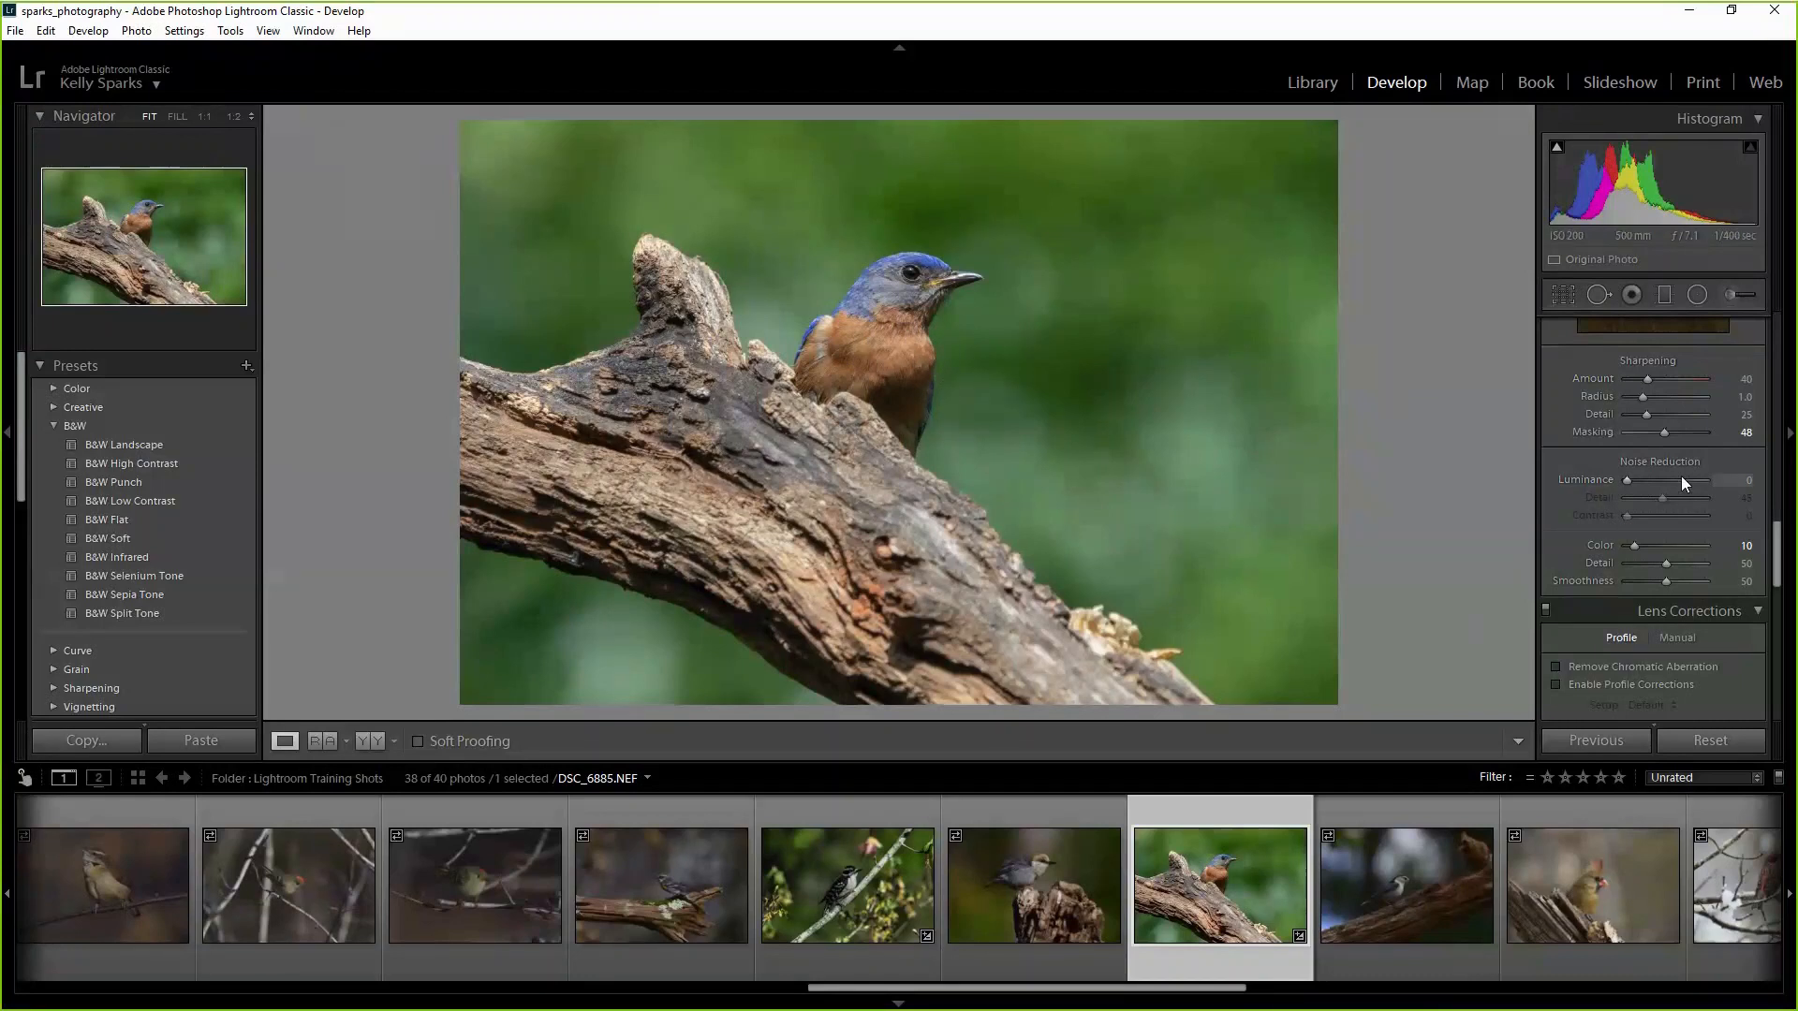
# Turn on chromatic aberration removal and lens profile corrections for the bluebird photo.
pyautogui.scroll(-2, 1682, 479)
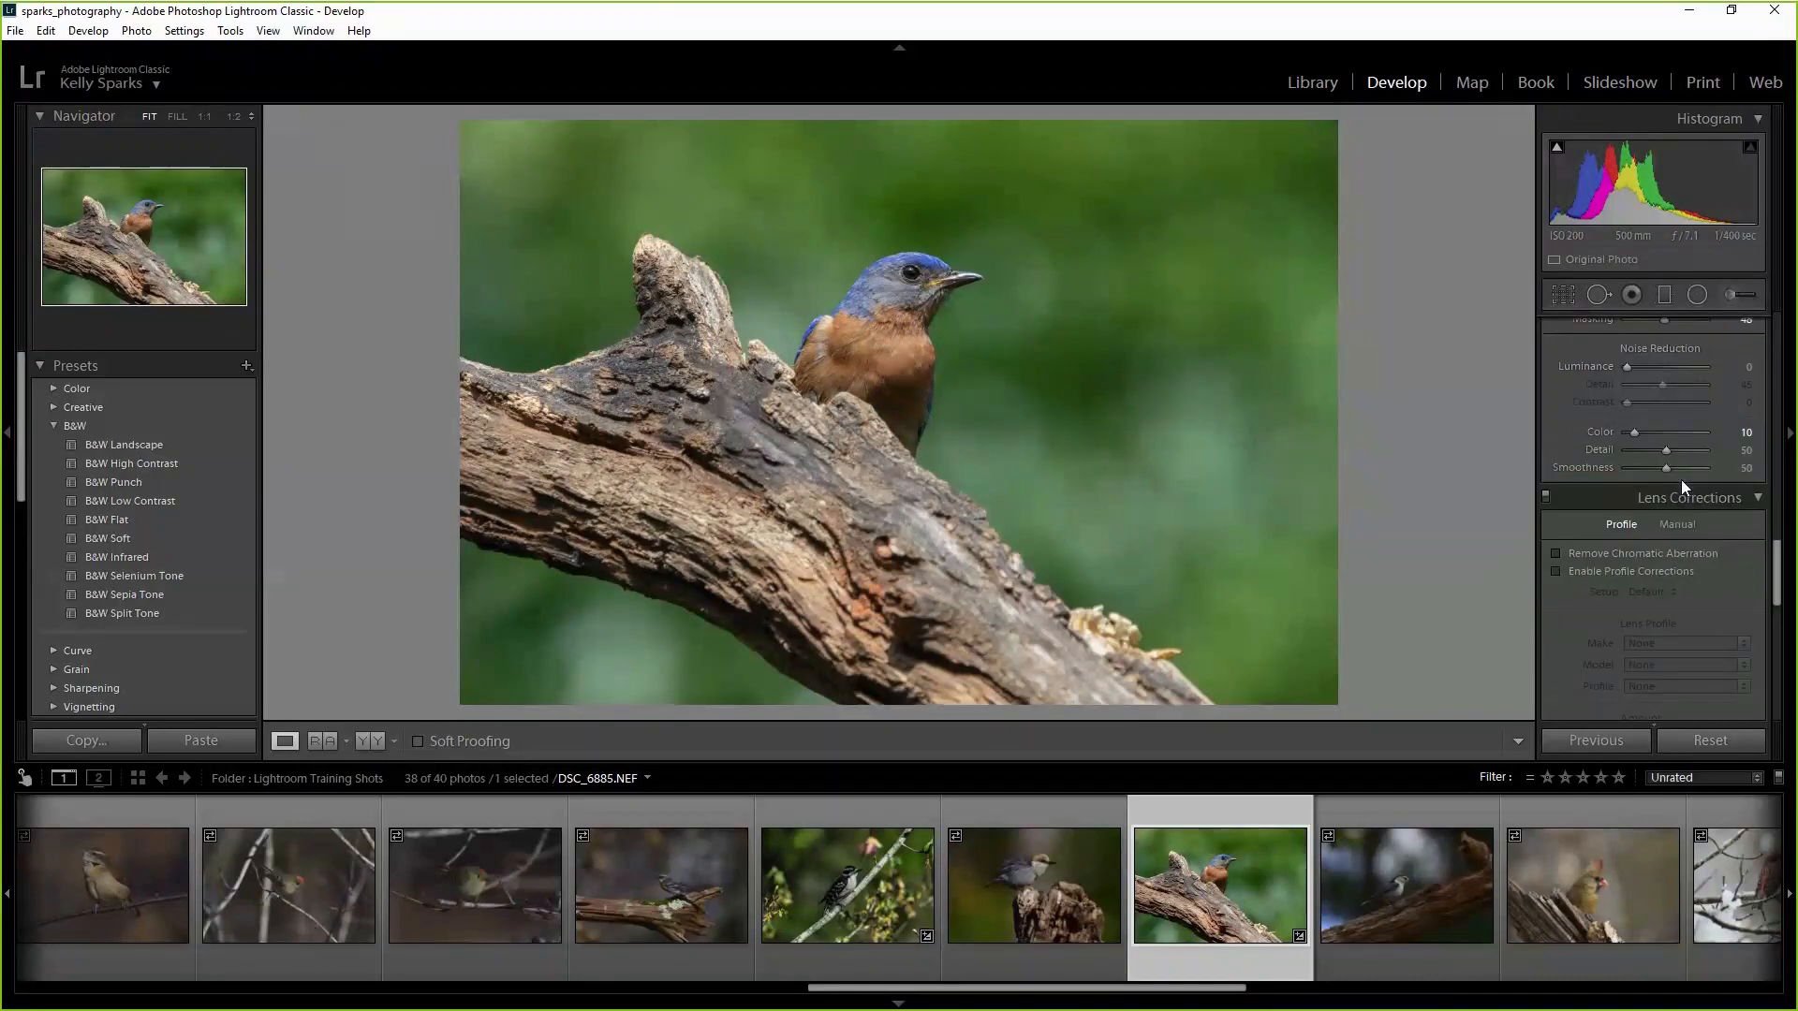
pyautogui.click(1559, 550)
pyautogui.click(1555, 572)
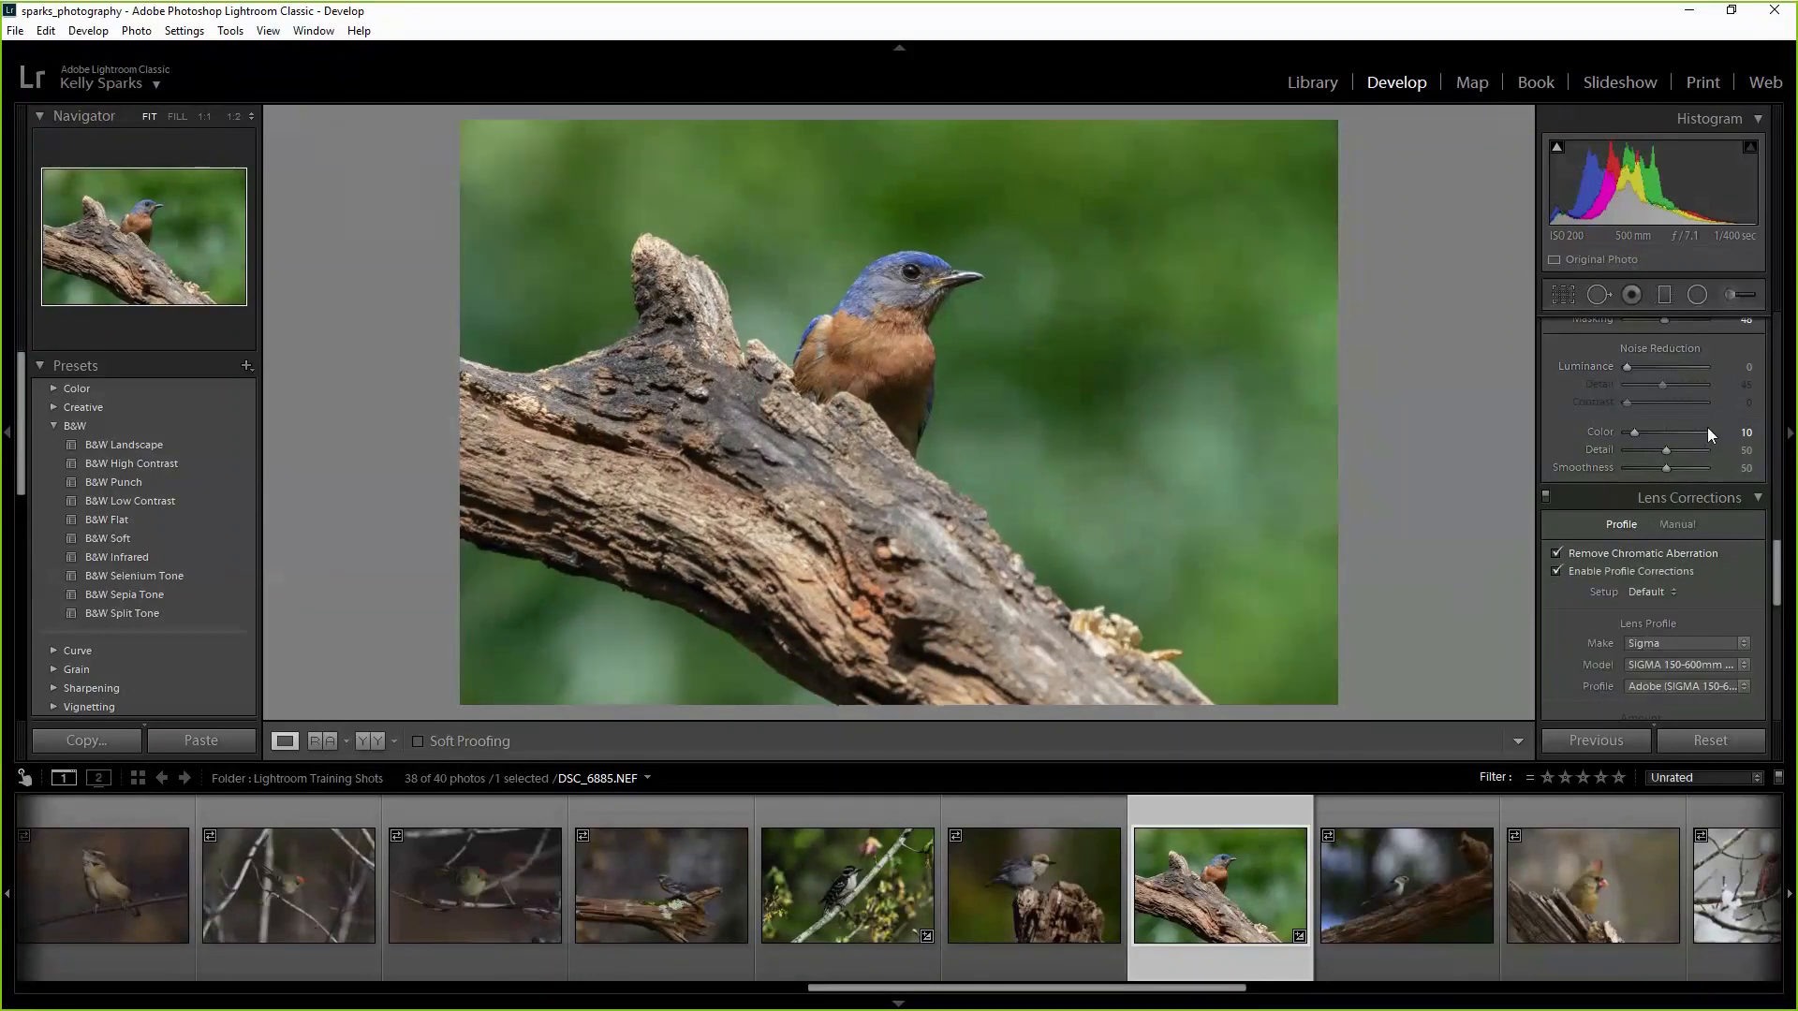
# Crop the bluebird photo to a portrait frame at the original aspect, with the bird and part of the branch inside.
pyautogui.scroll(-5, 1706, 430)
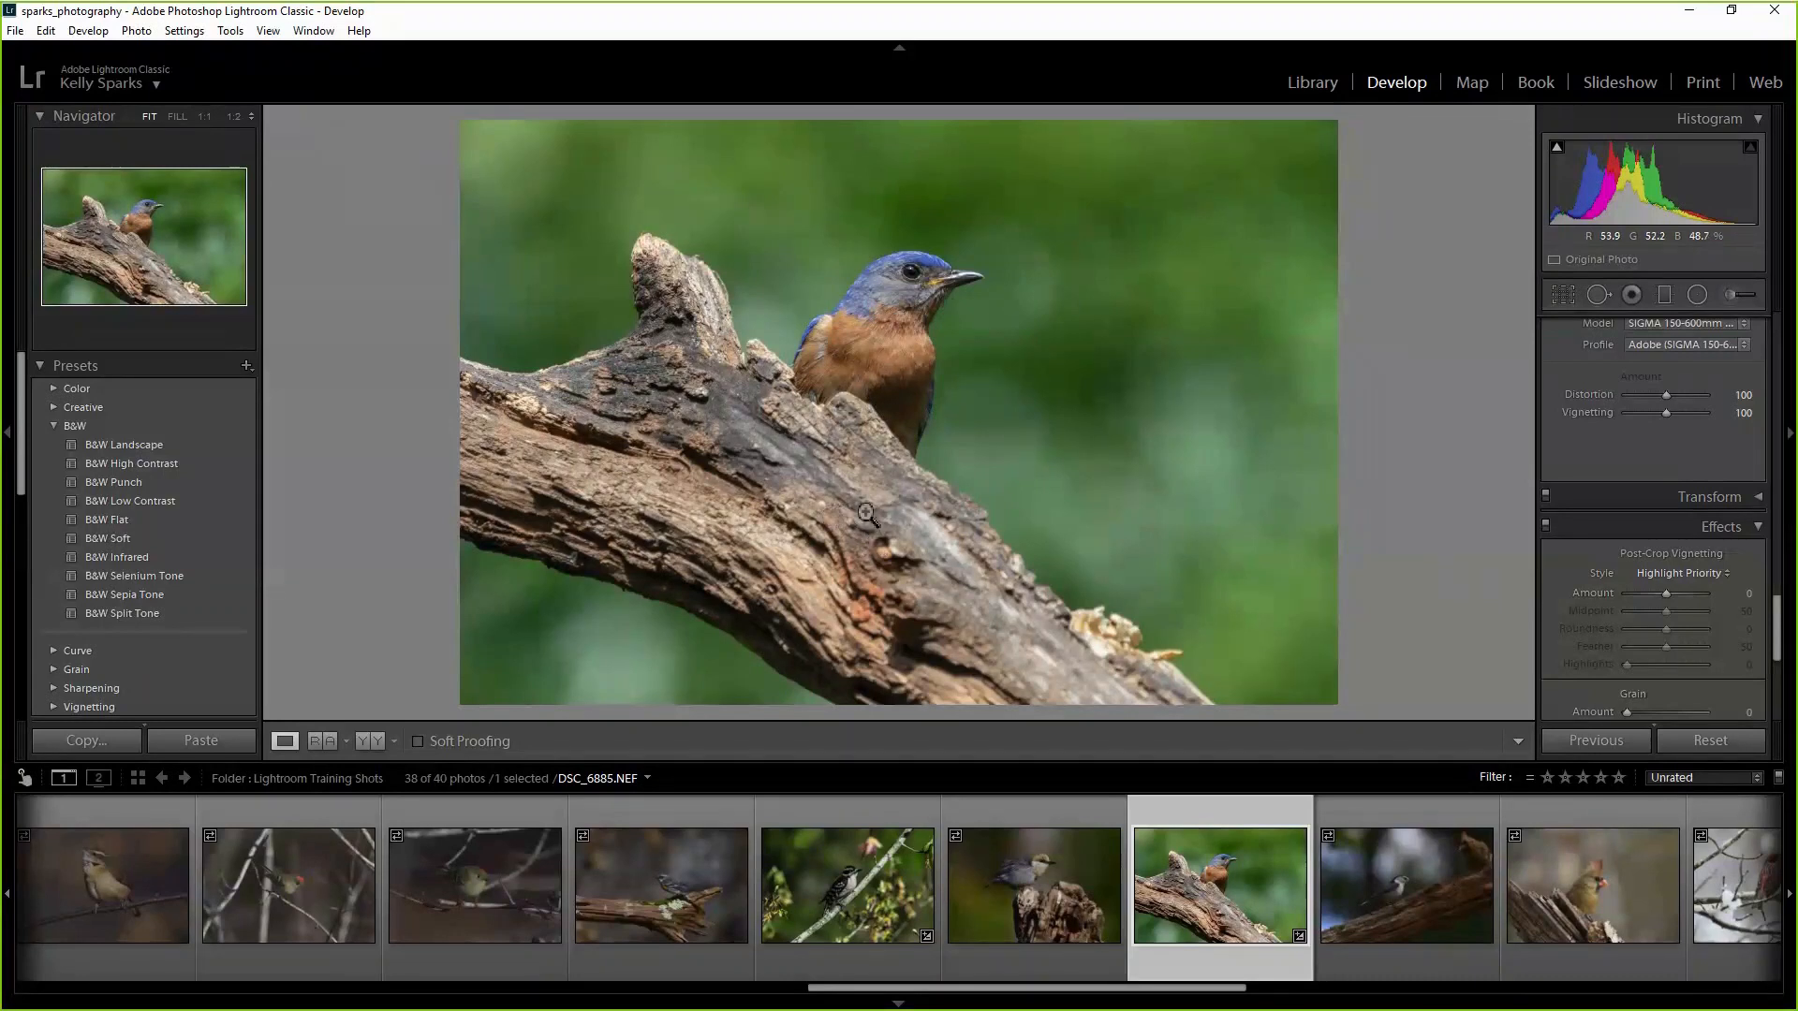
pyautogui.click(1564, 295)
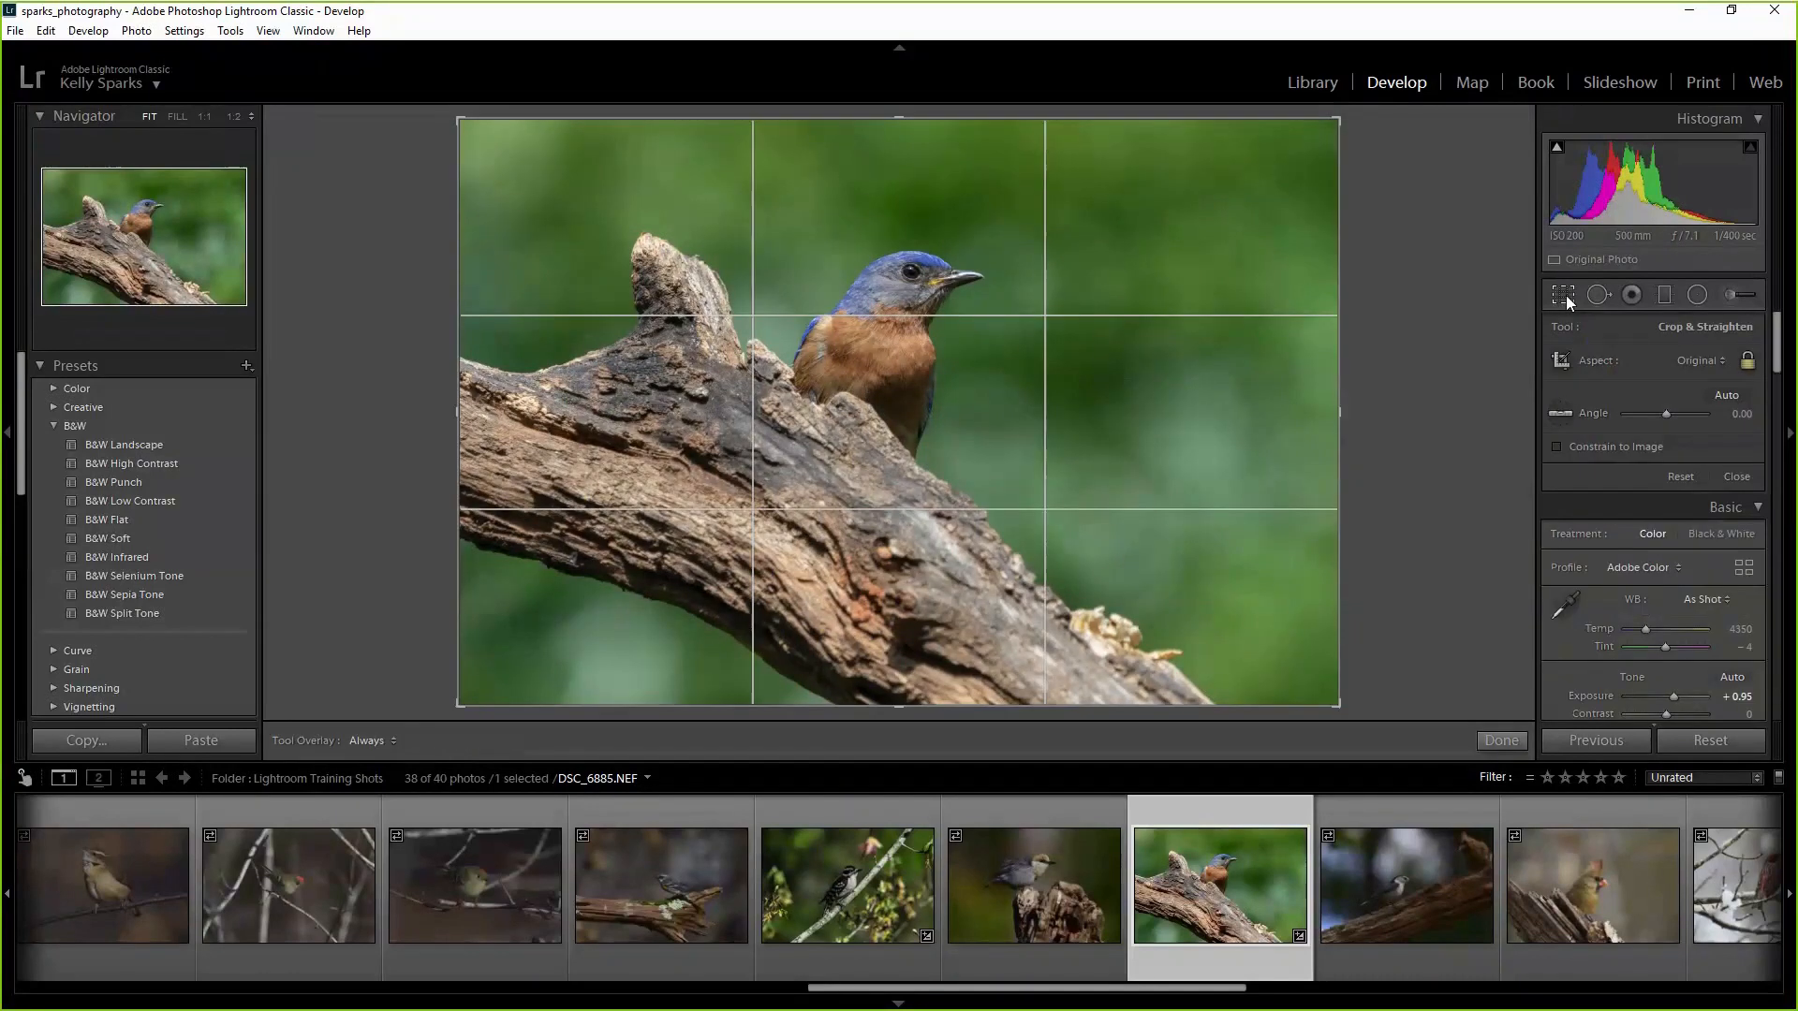
pyautogui.moveTo(1344, 706); pyautogui.dragTo(1162, 713)
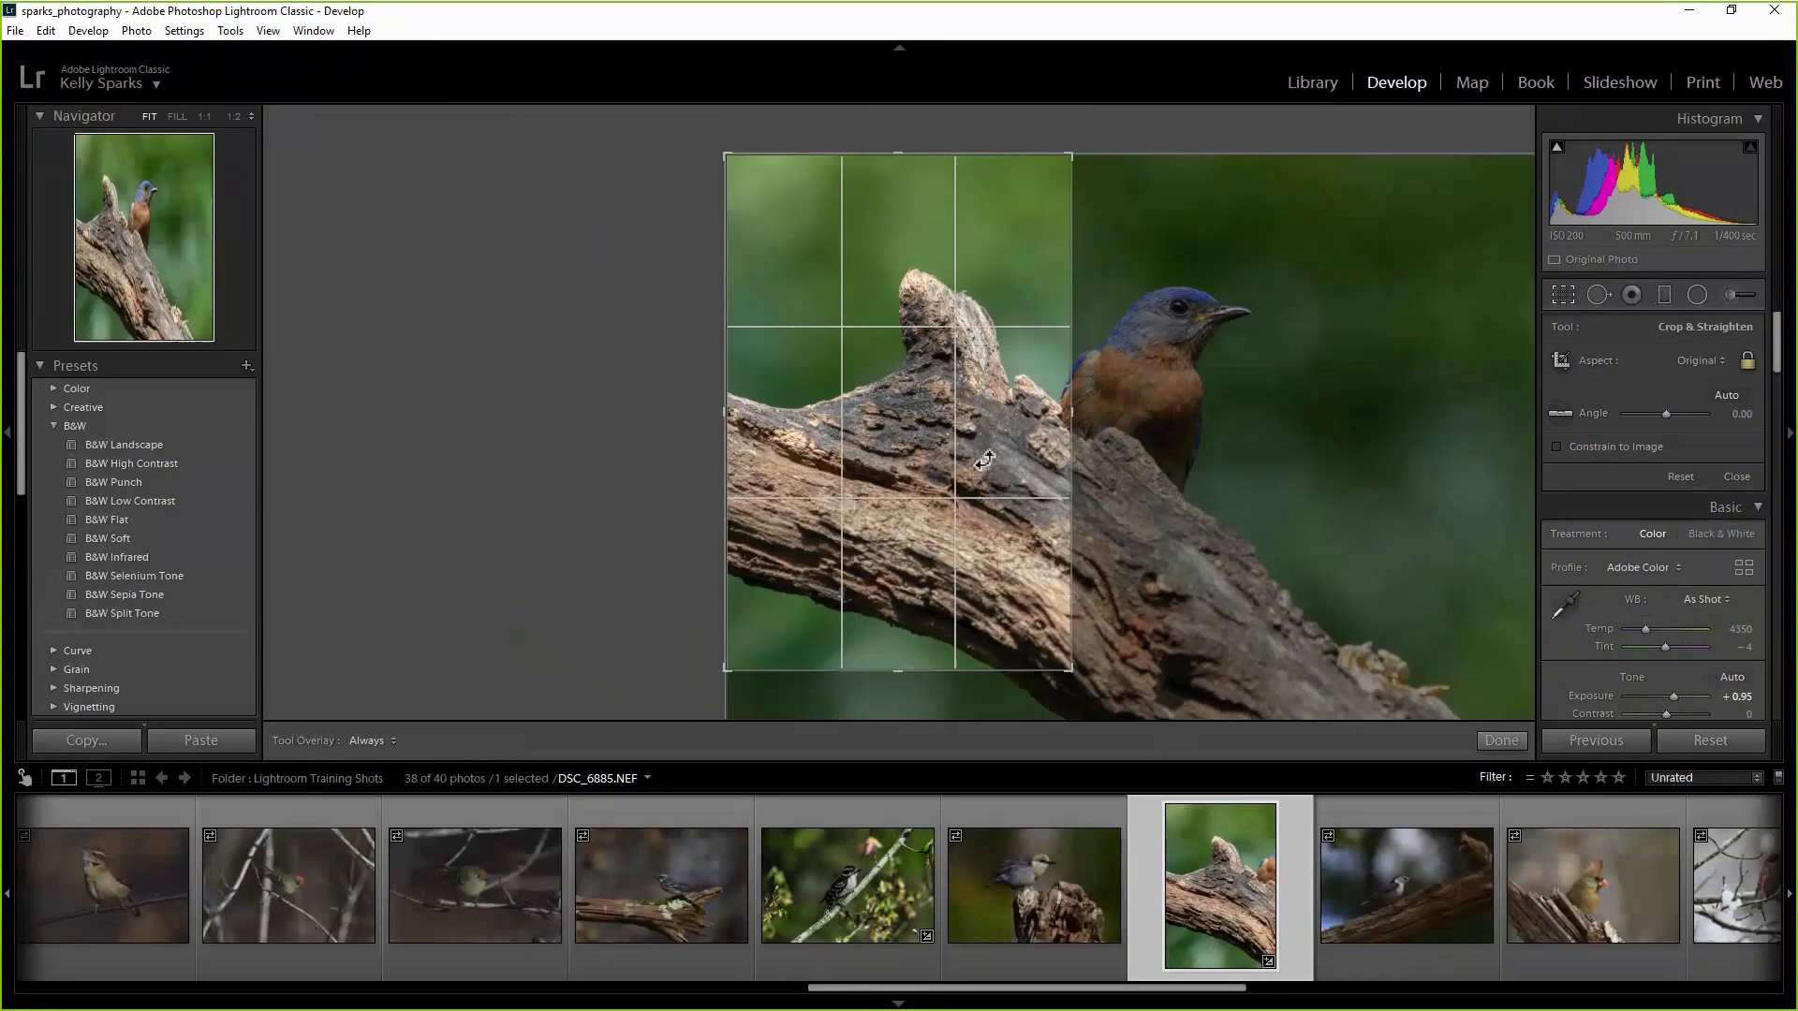
pyautogui.moveTo(979, 475); pyautogui.dragTo(732, 466)
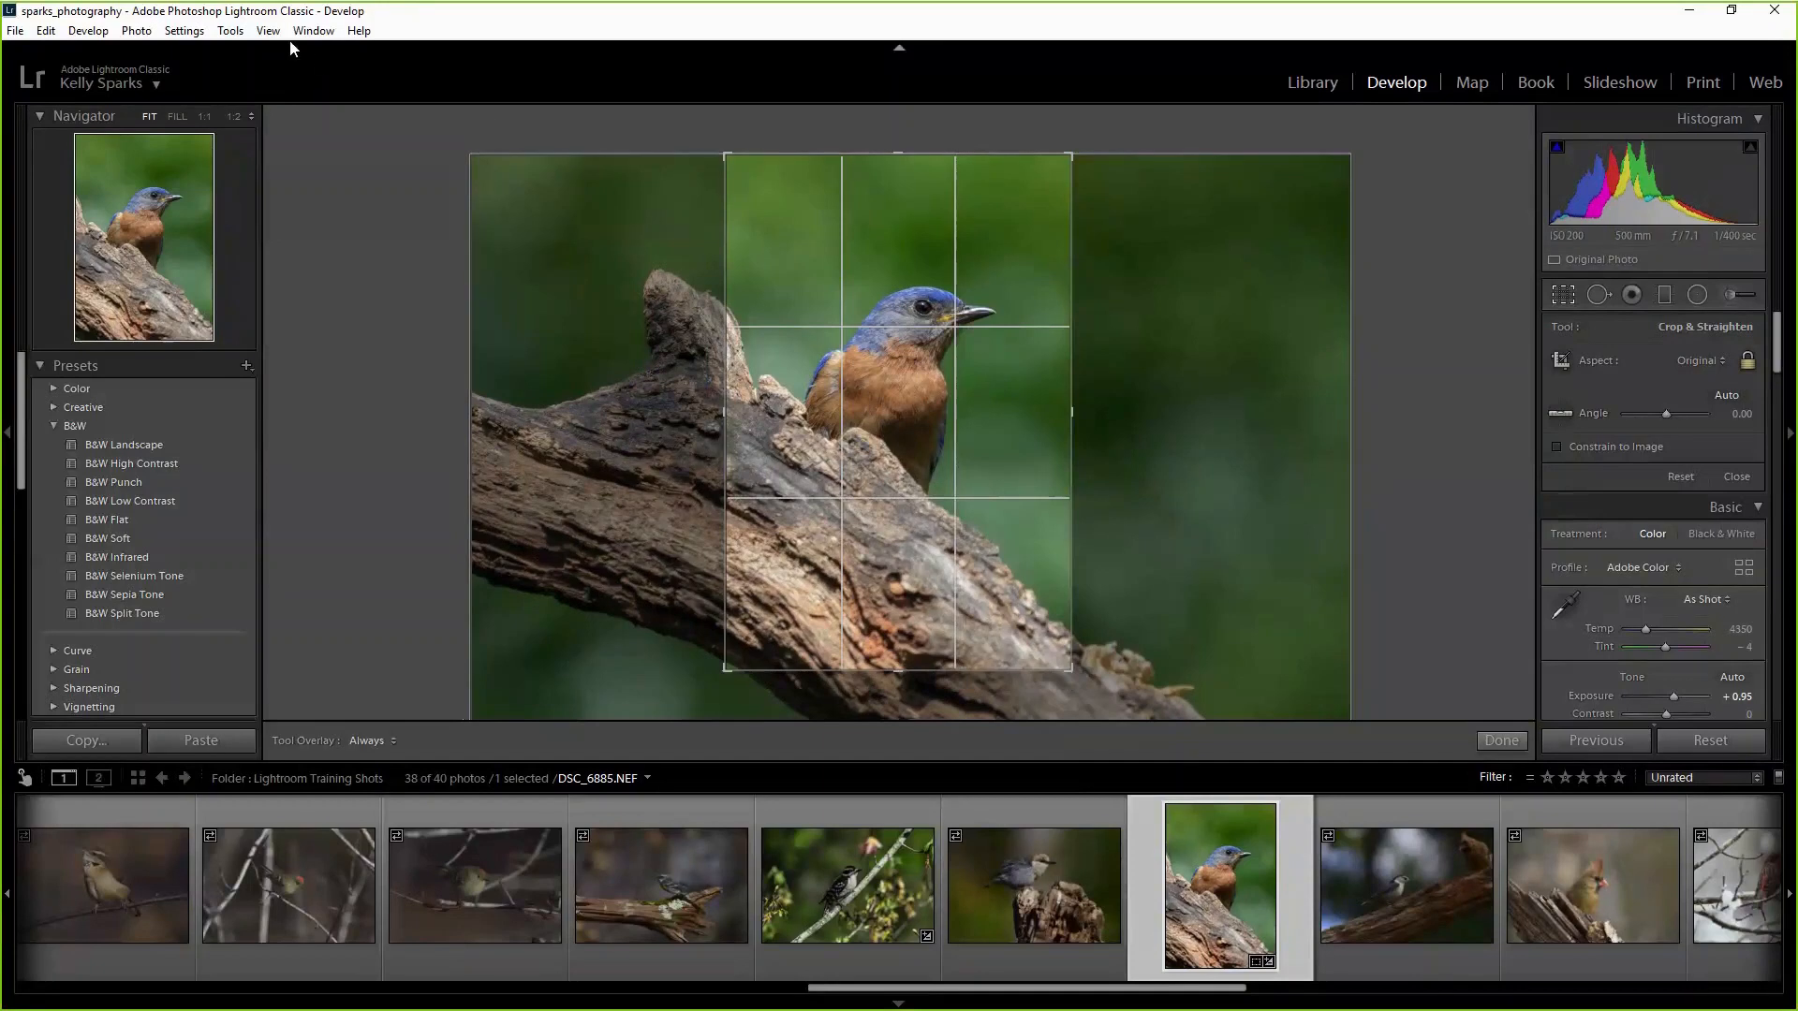
# Show the Golden Spiral crop guide and reposition the bluebird photo so the beak meets the spiral's center.
pyautogui.click(229, 31)
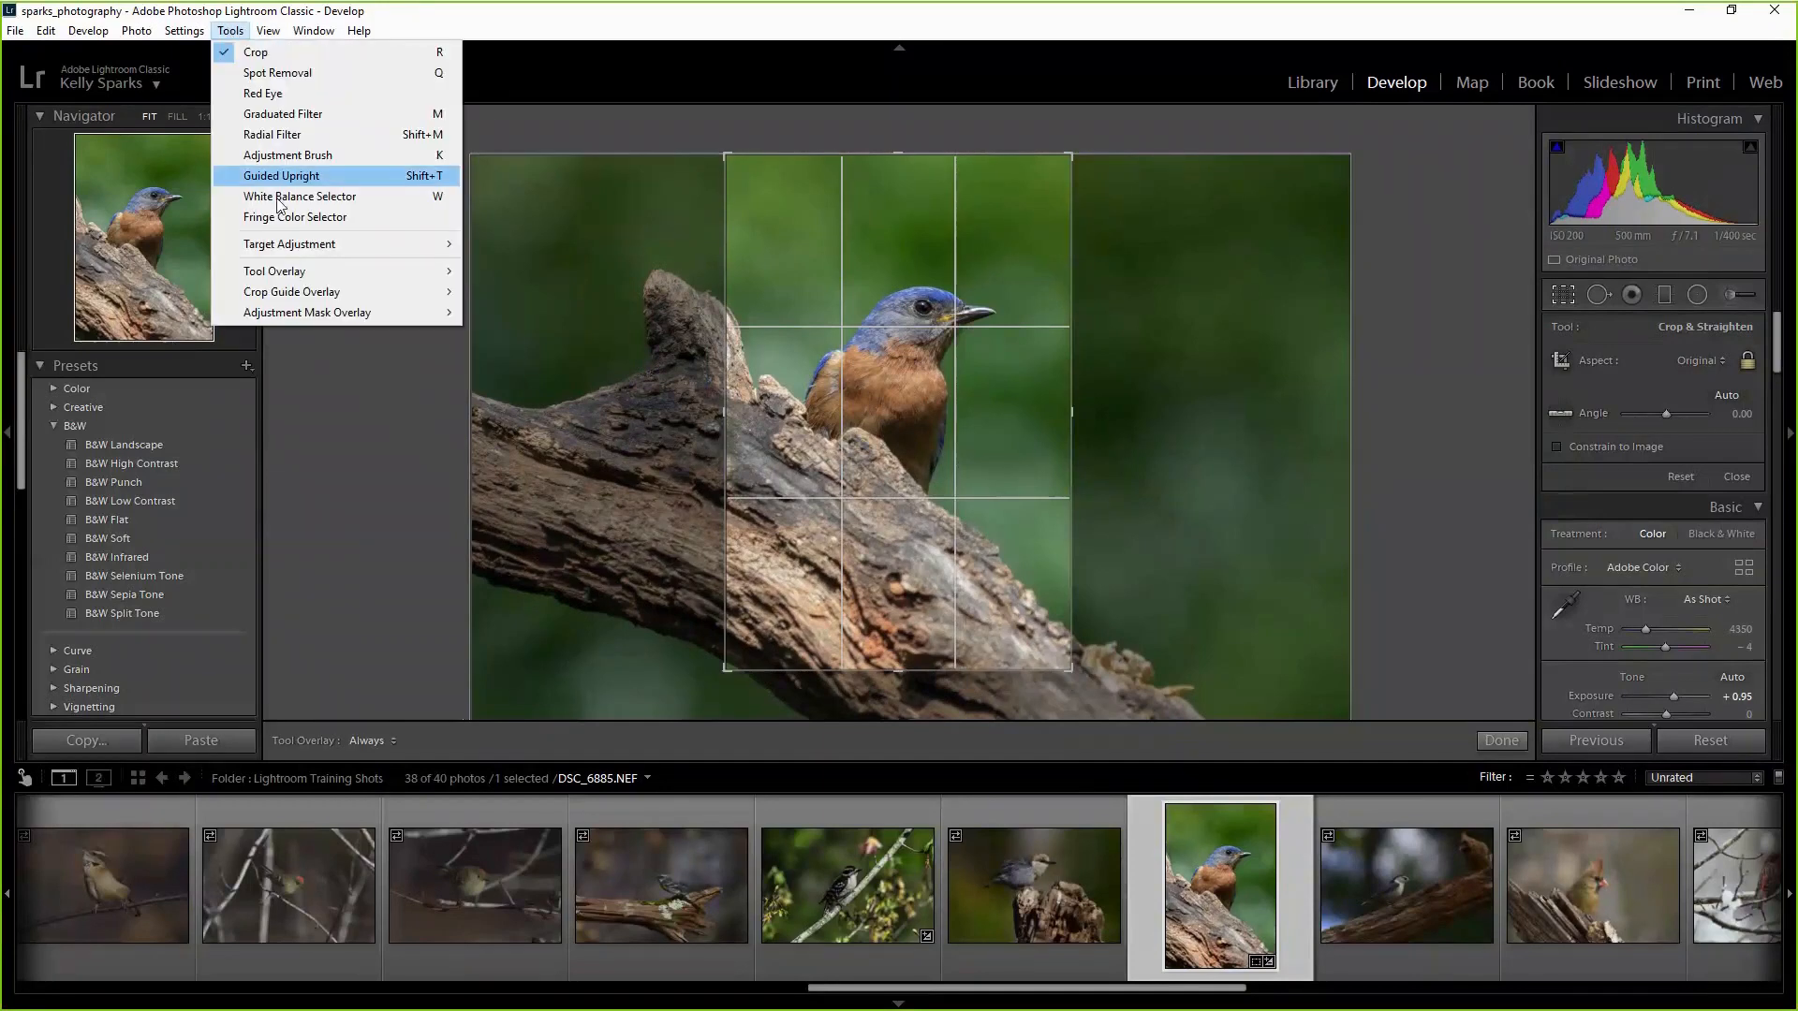
pyautogui.moveTo(272, 243)
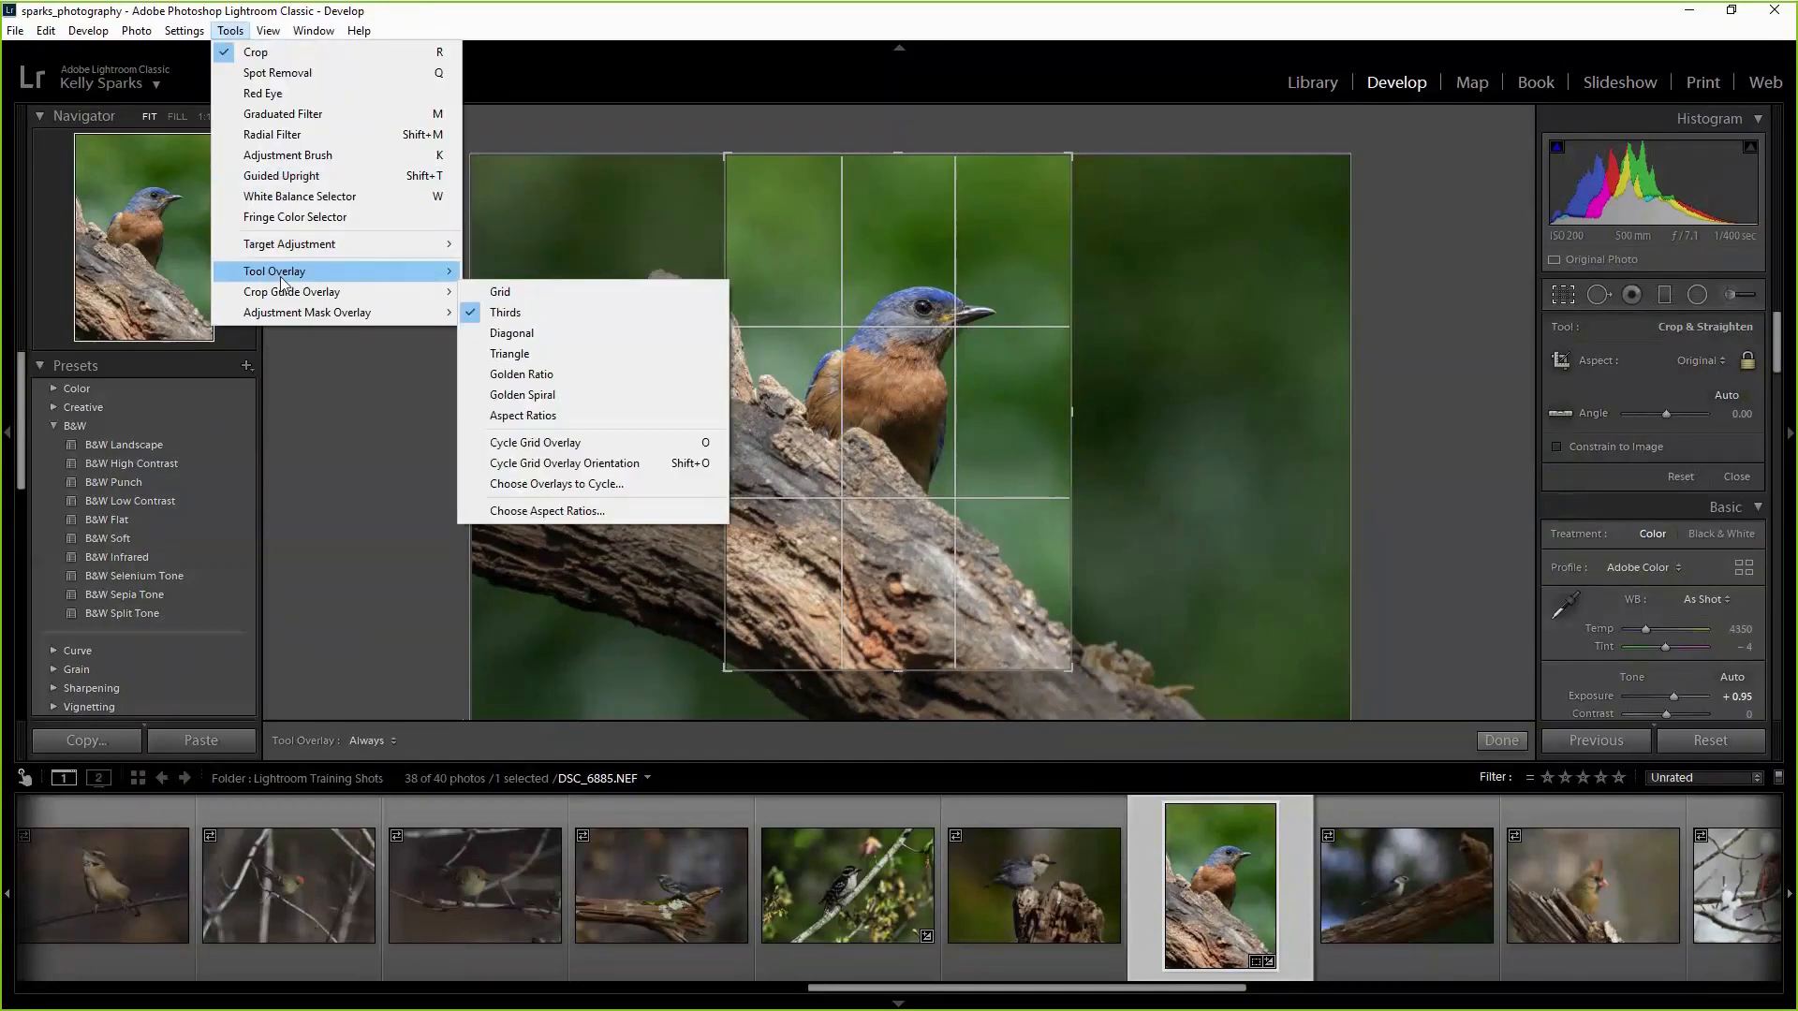
pyautogui.moveTo(290, 298)
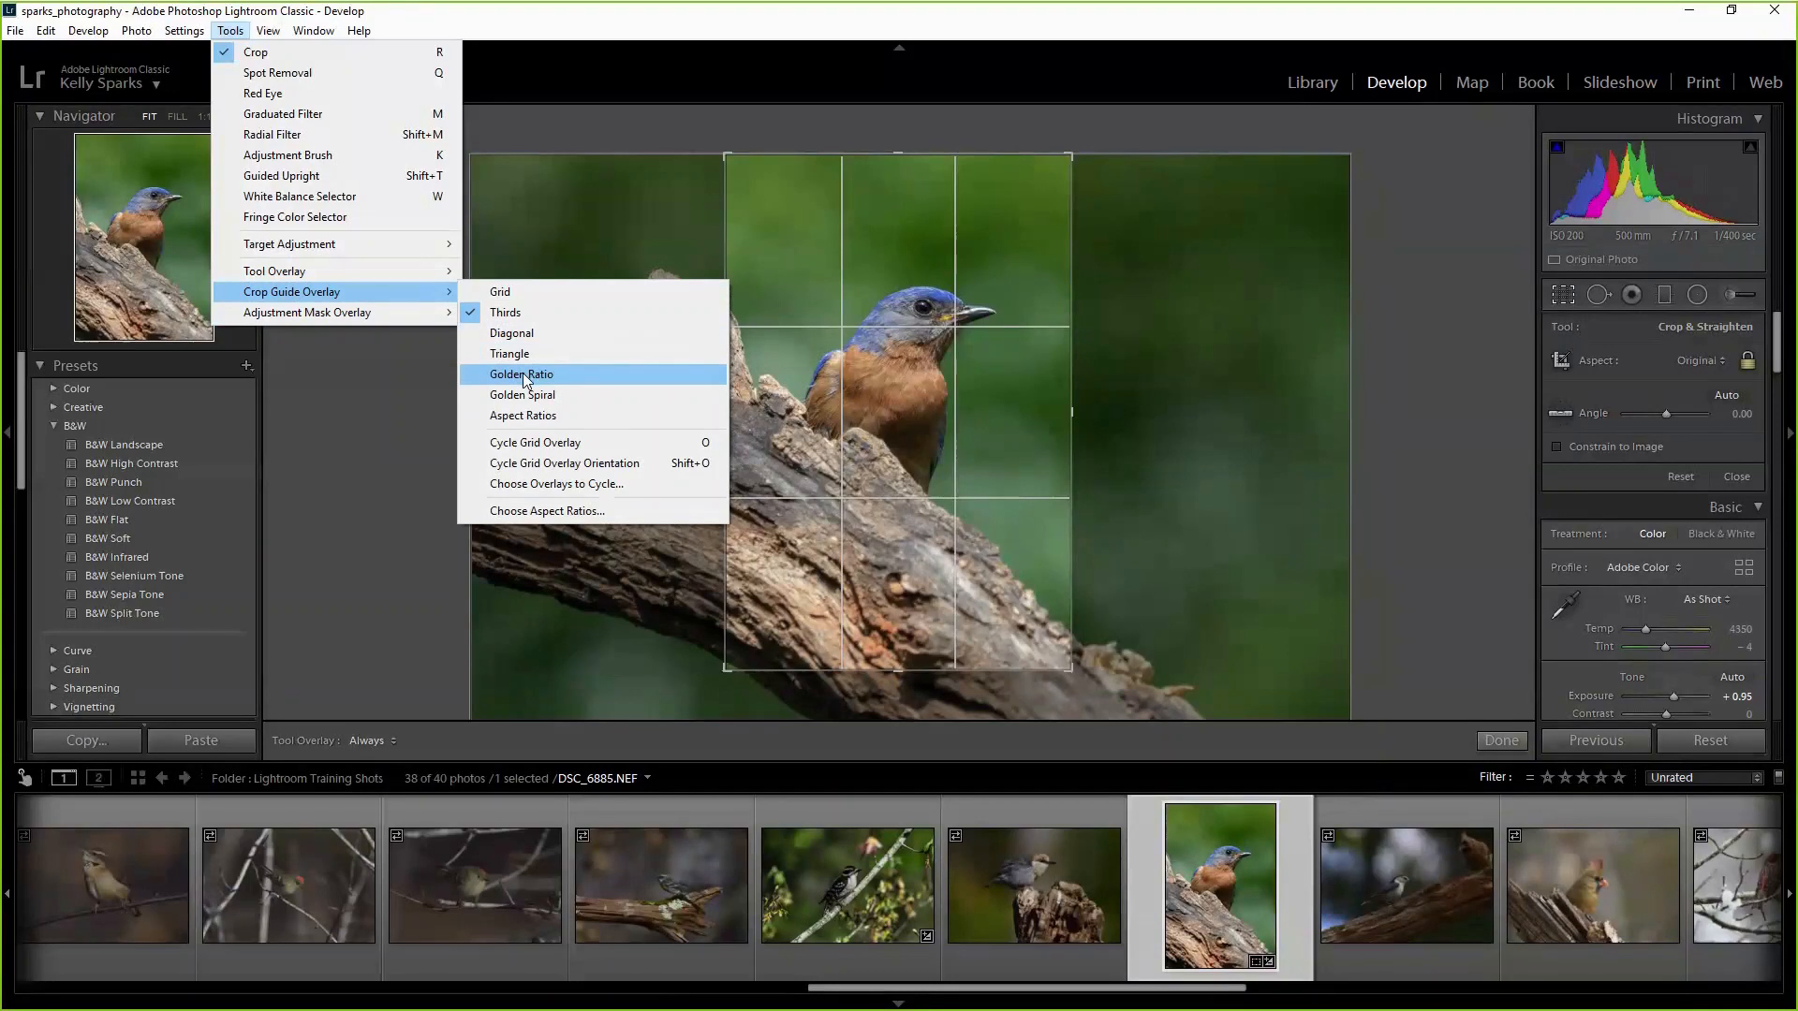
pyautogui.press('Down')
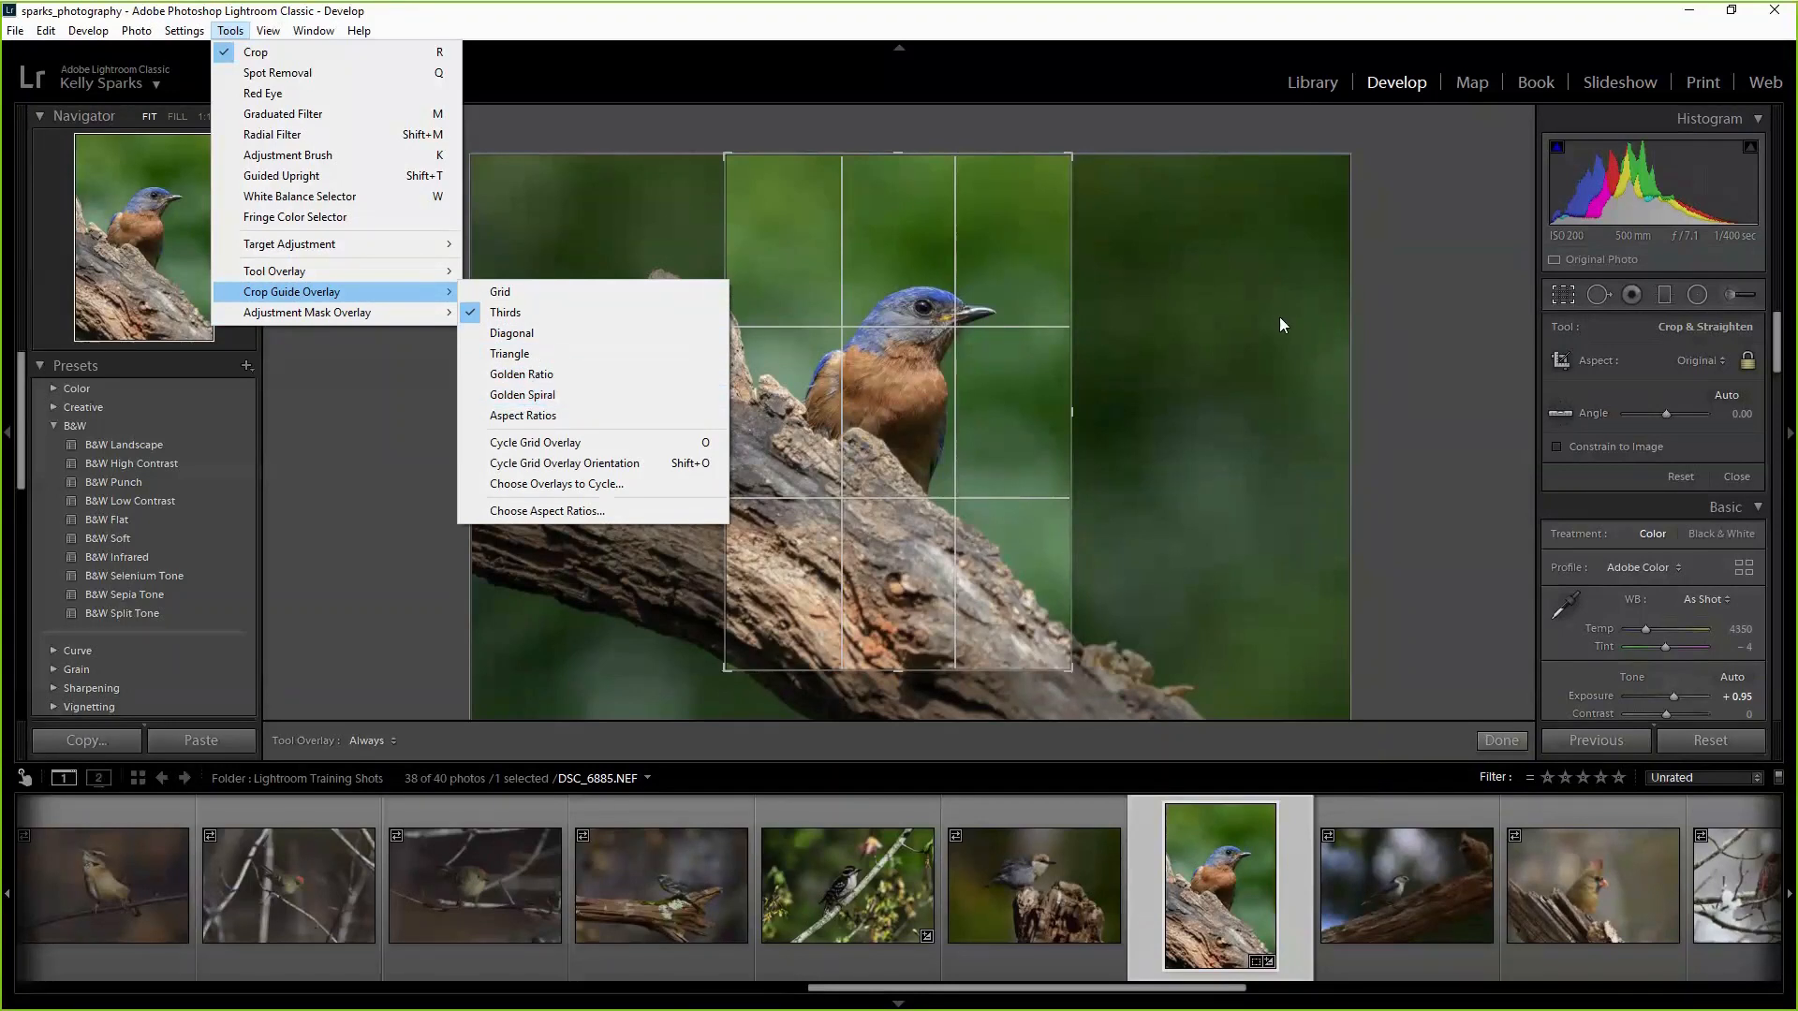
pyautogui.click(550, 400)
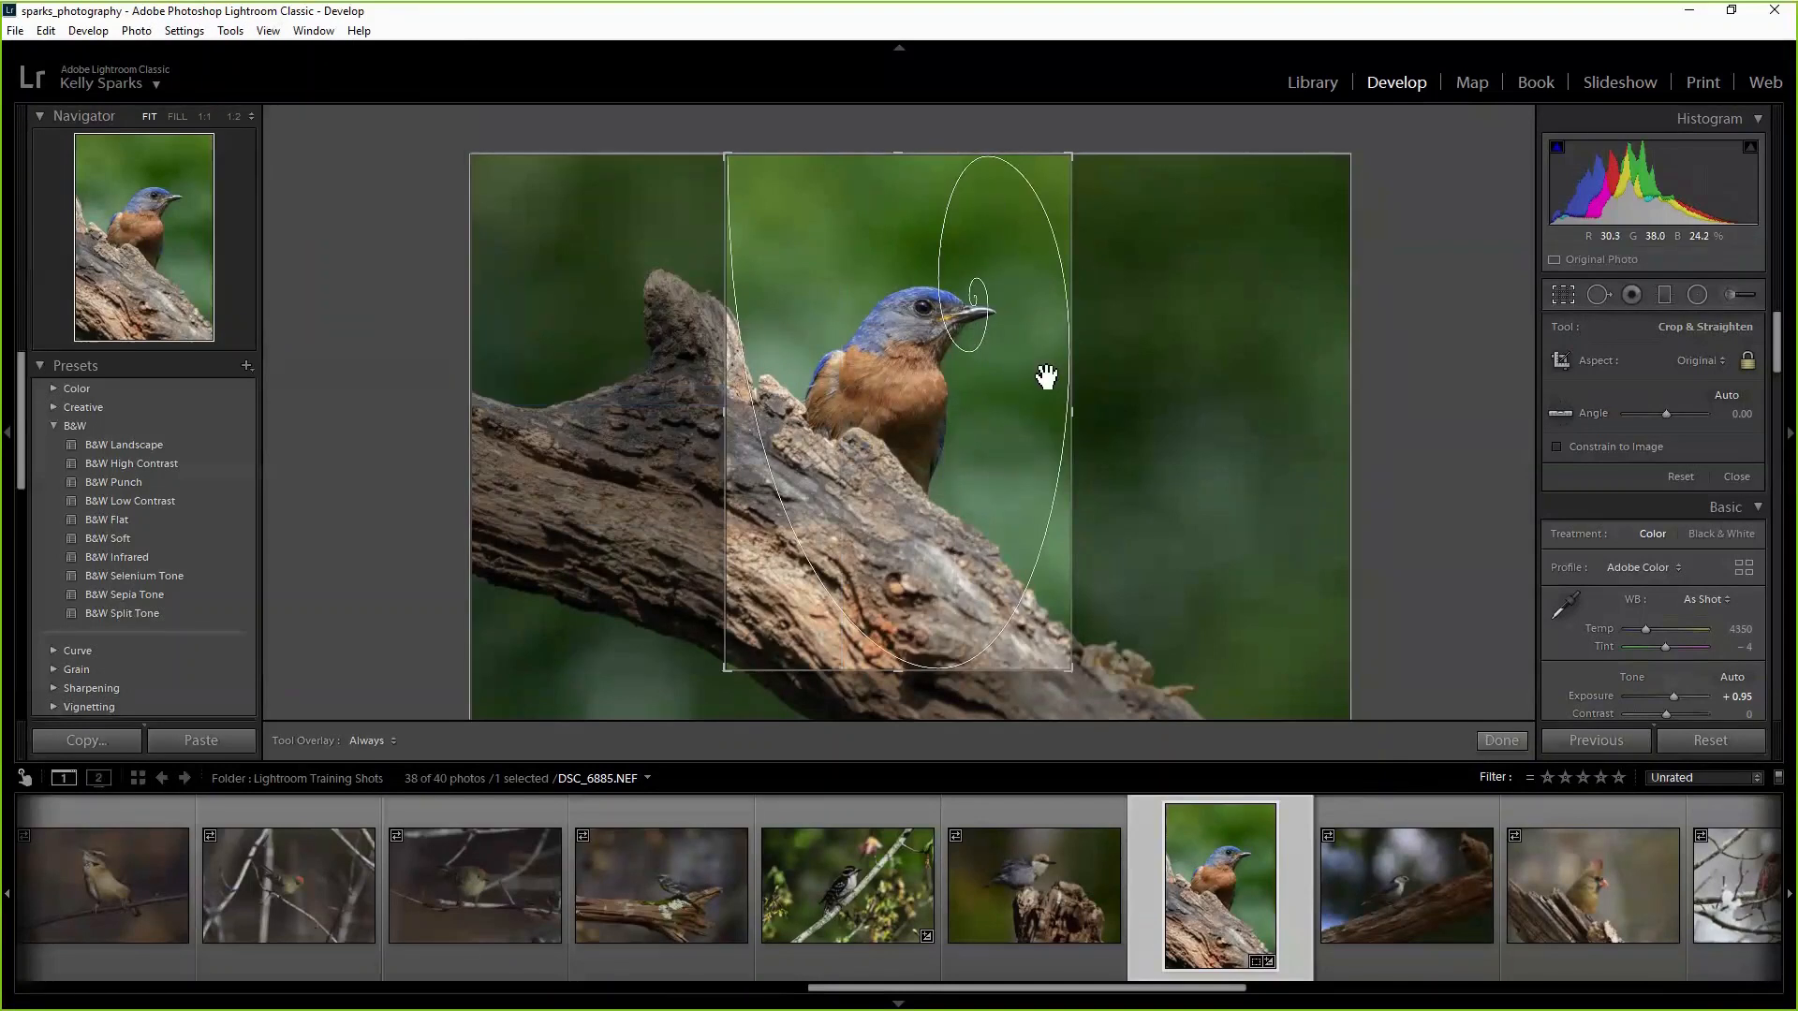
pyautogui.moveTo(964, 321); pyautogui.dragTo(921, 279)
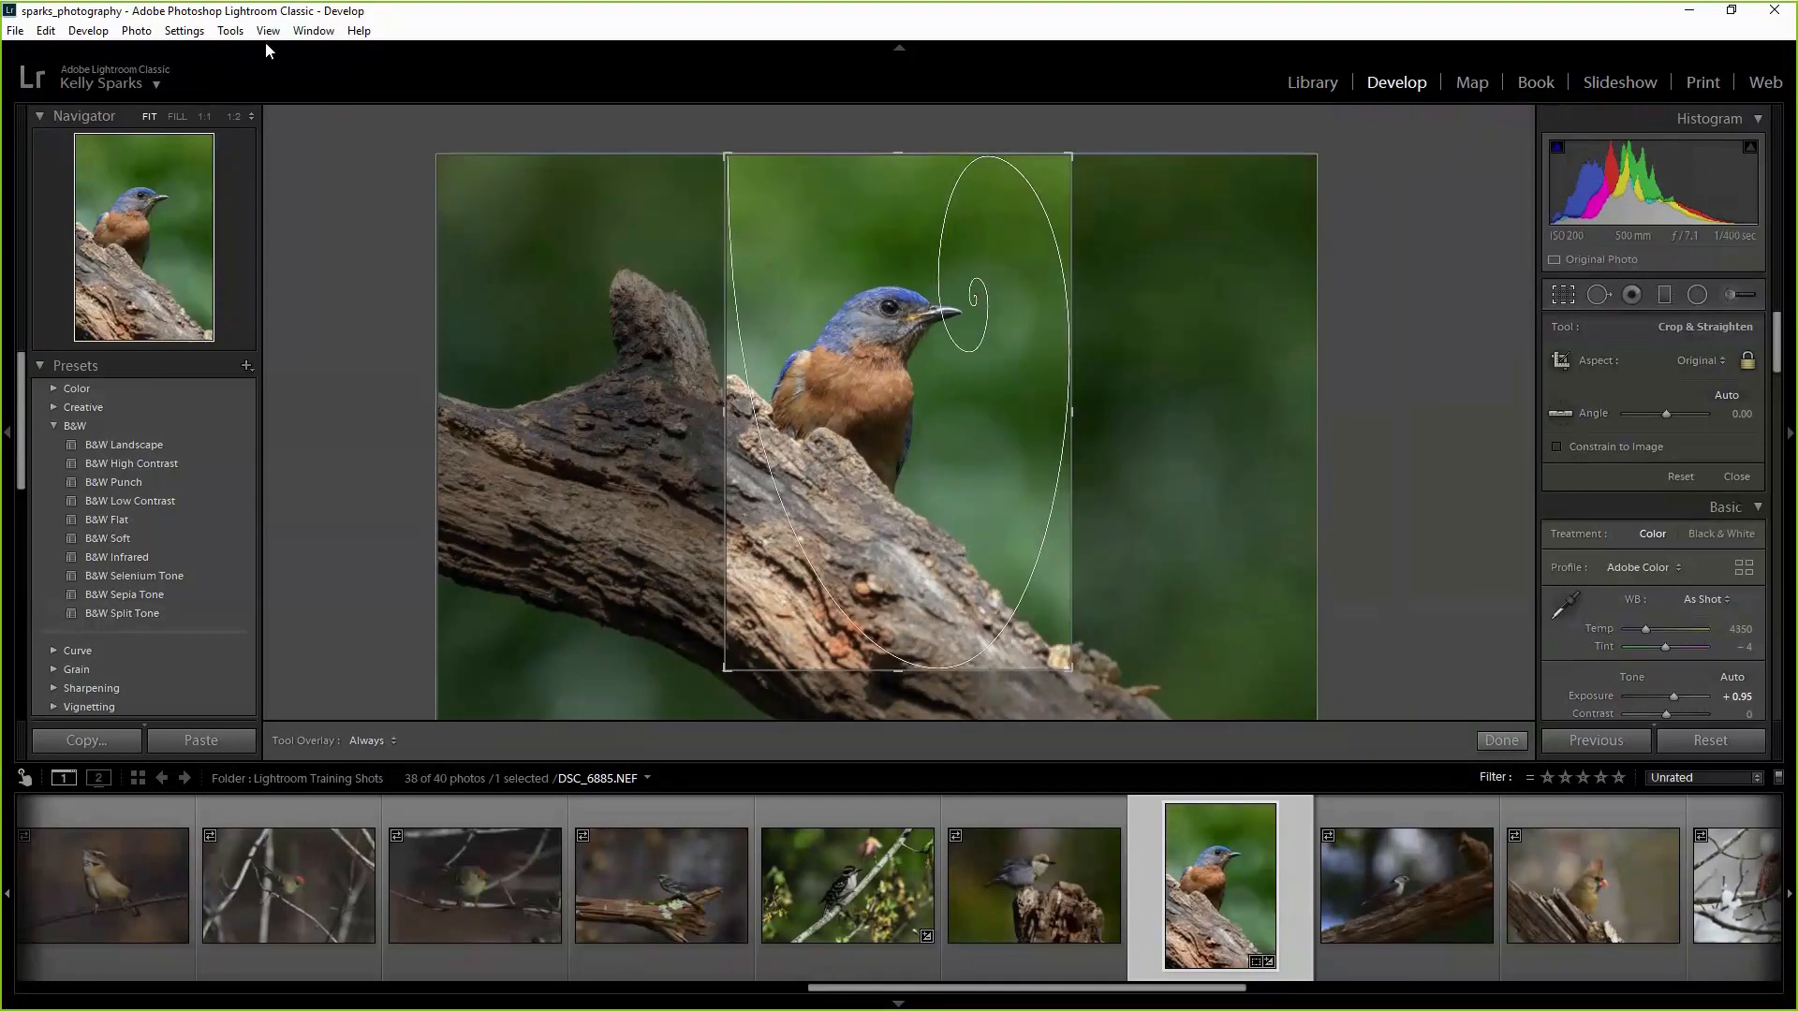
# Return the crop guide to Thirds, tighten the crop slightly with the bluebird's head near the upper third line, and apply it.
pyautogui.click(231, 30)
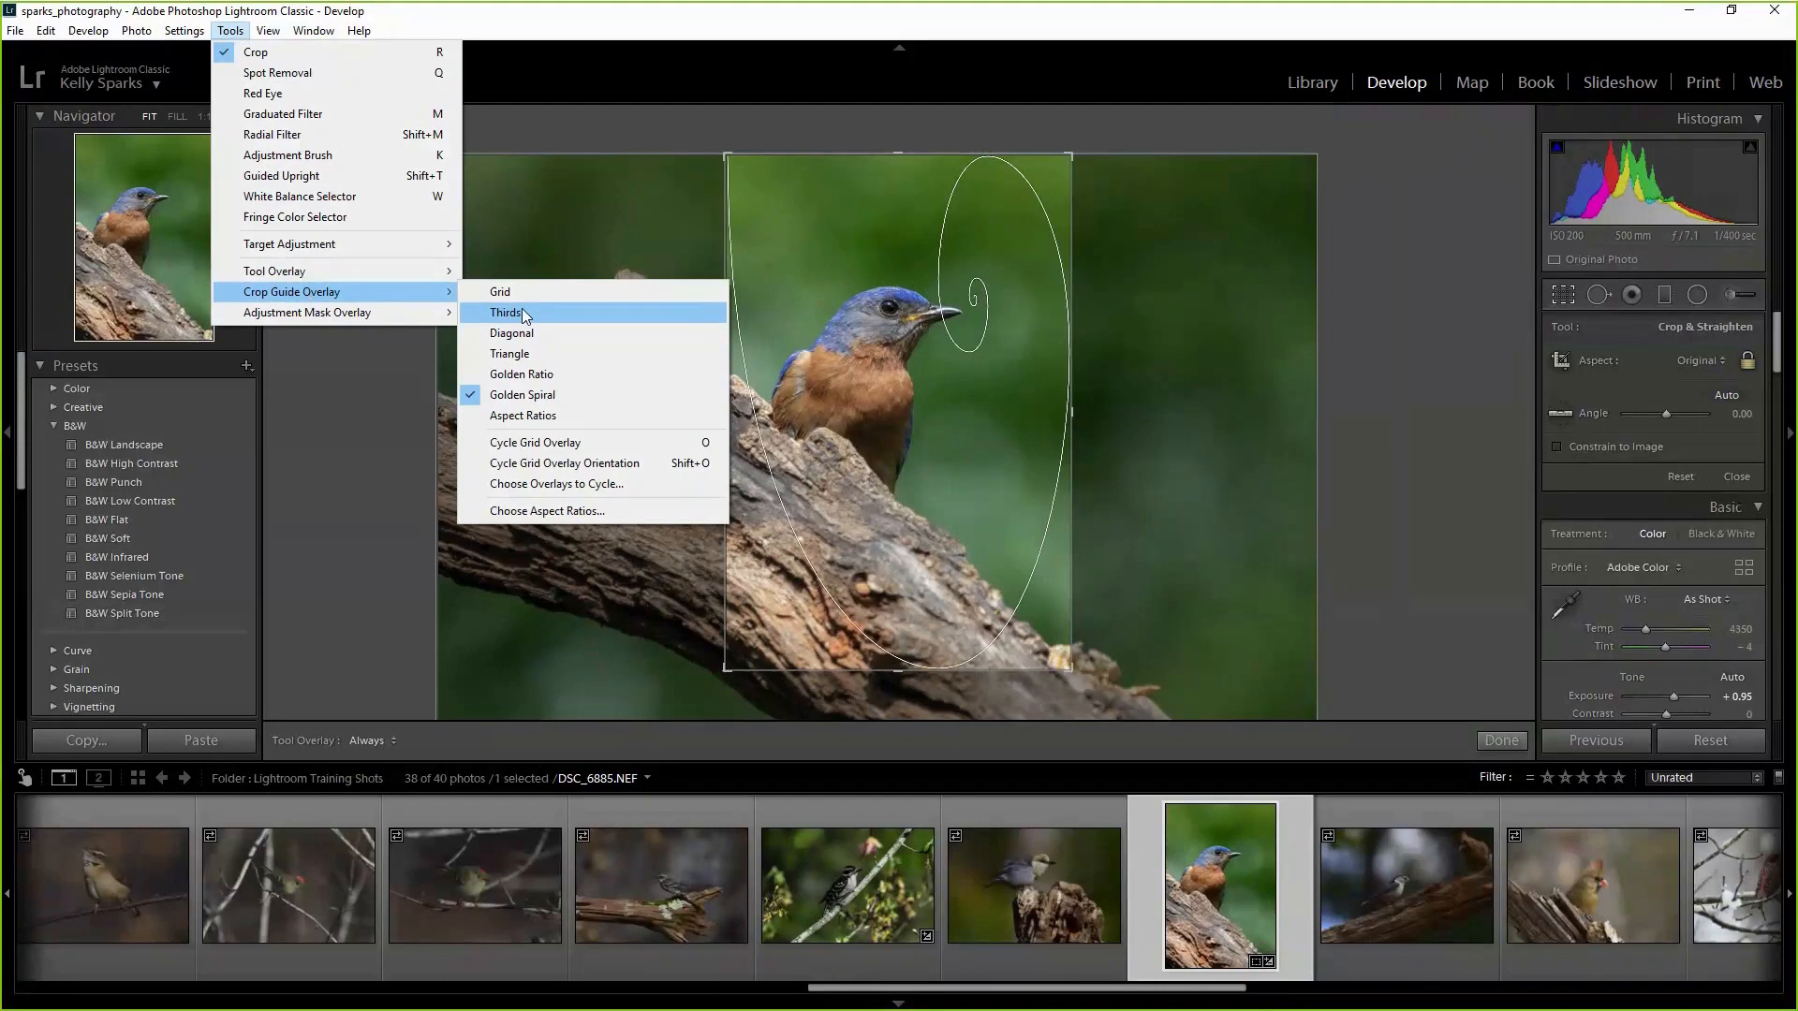
pyautogui.click(525, 316)
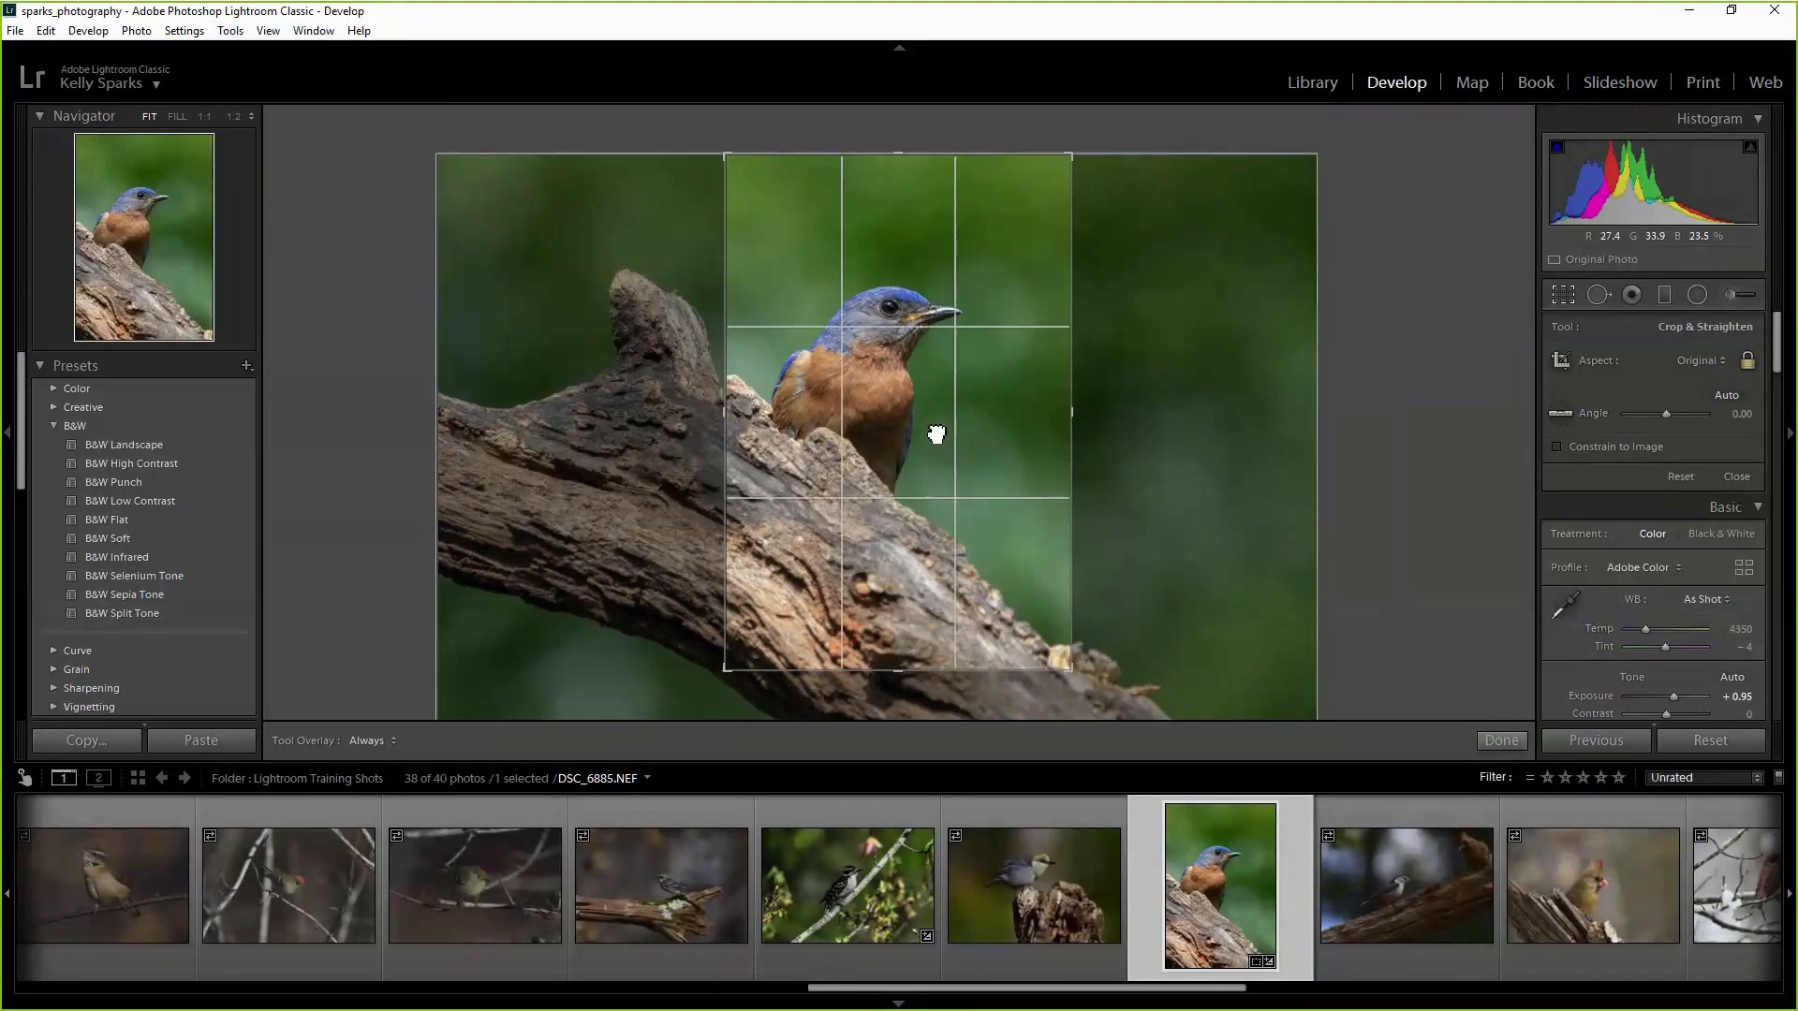
pyautogui.moveTo(936, 434); pyautogui.dragTo(955, 434)
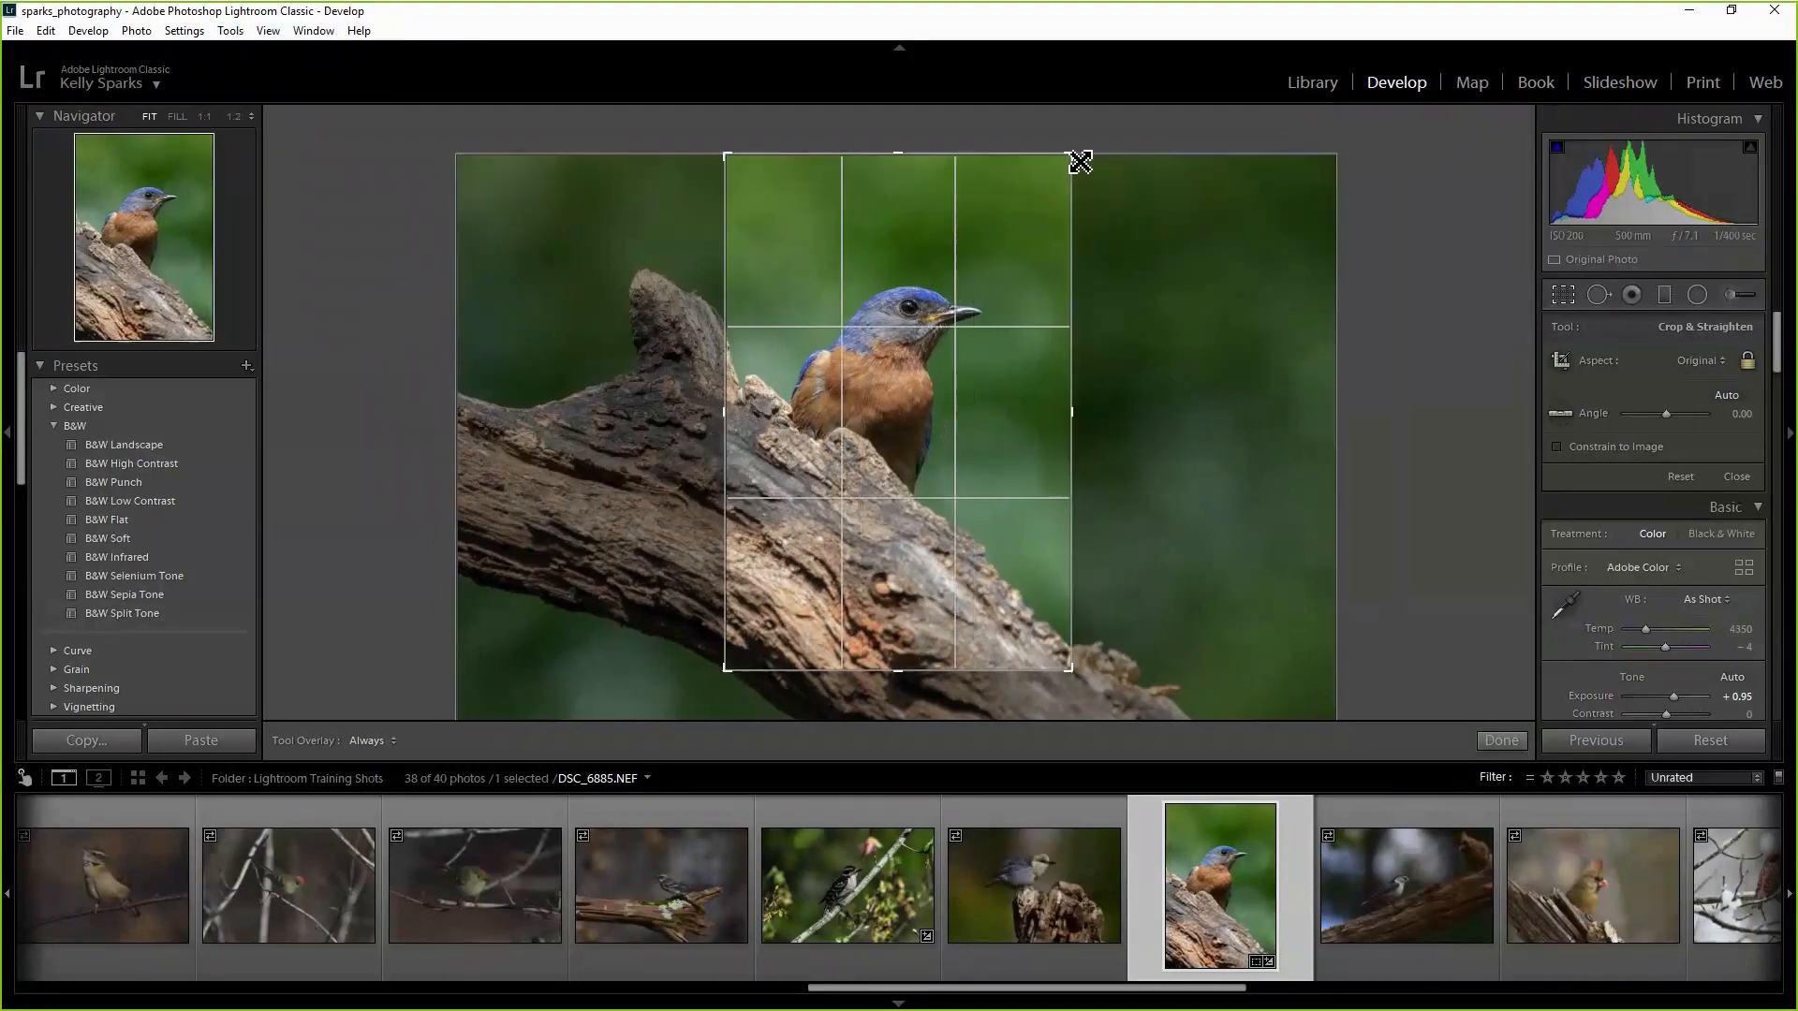
pyautogui.moveTo(1080, 162); pyautogui.dragTo(1071, 172)
pyautogui.moveTo(932, 296); pyautogui.dragTo(921, 338)
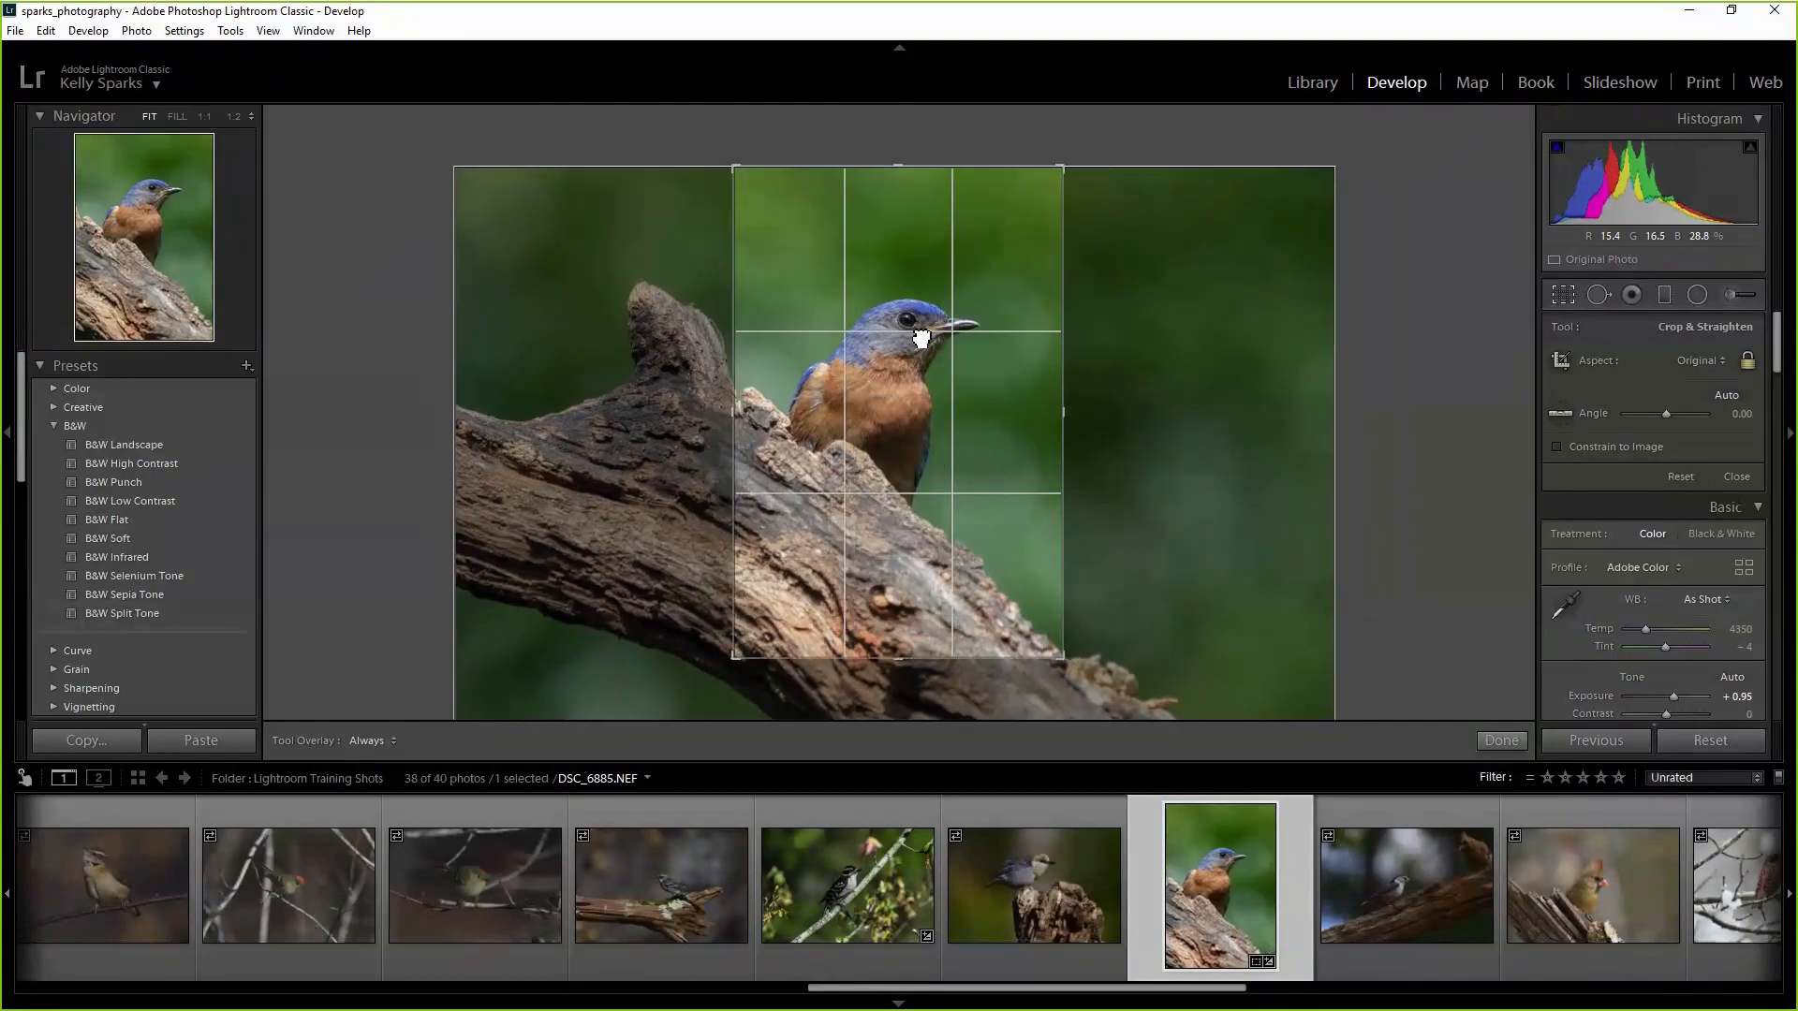
pyautogui.click(1501, 741)
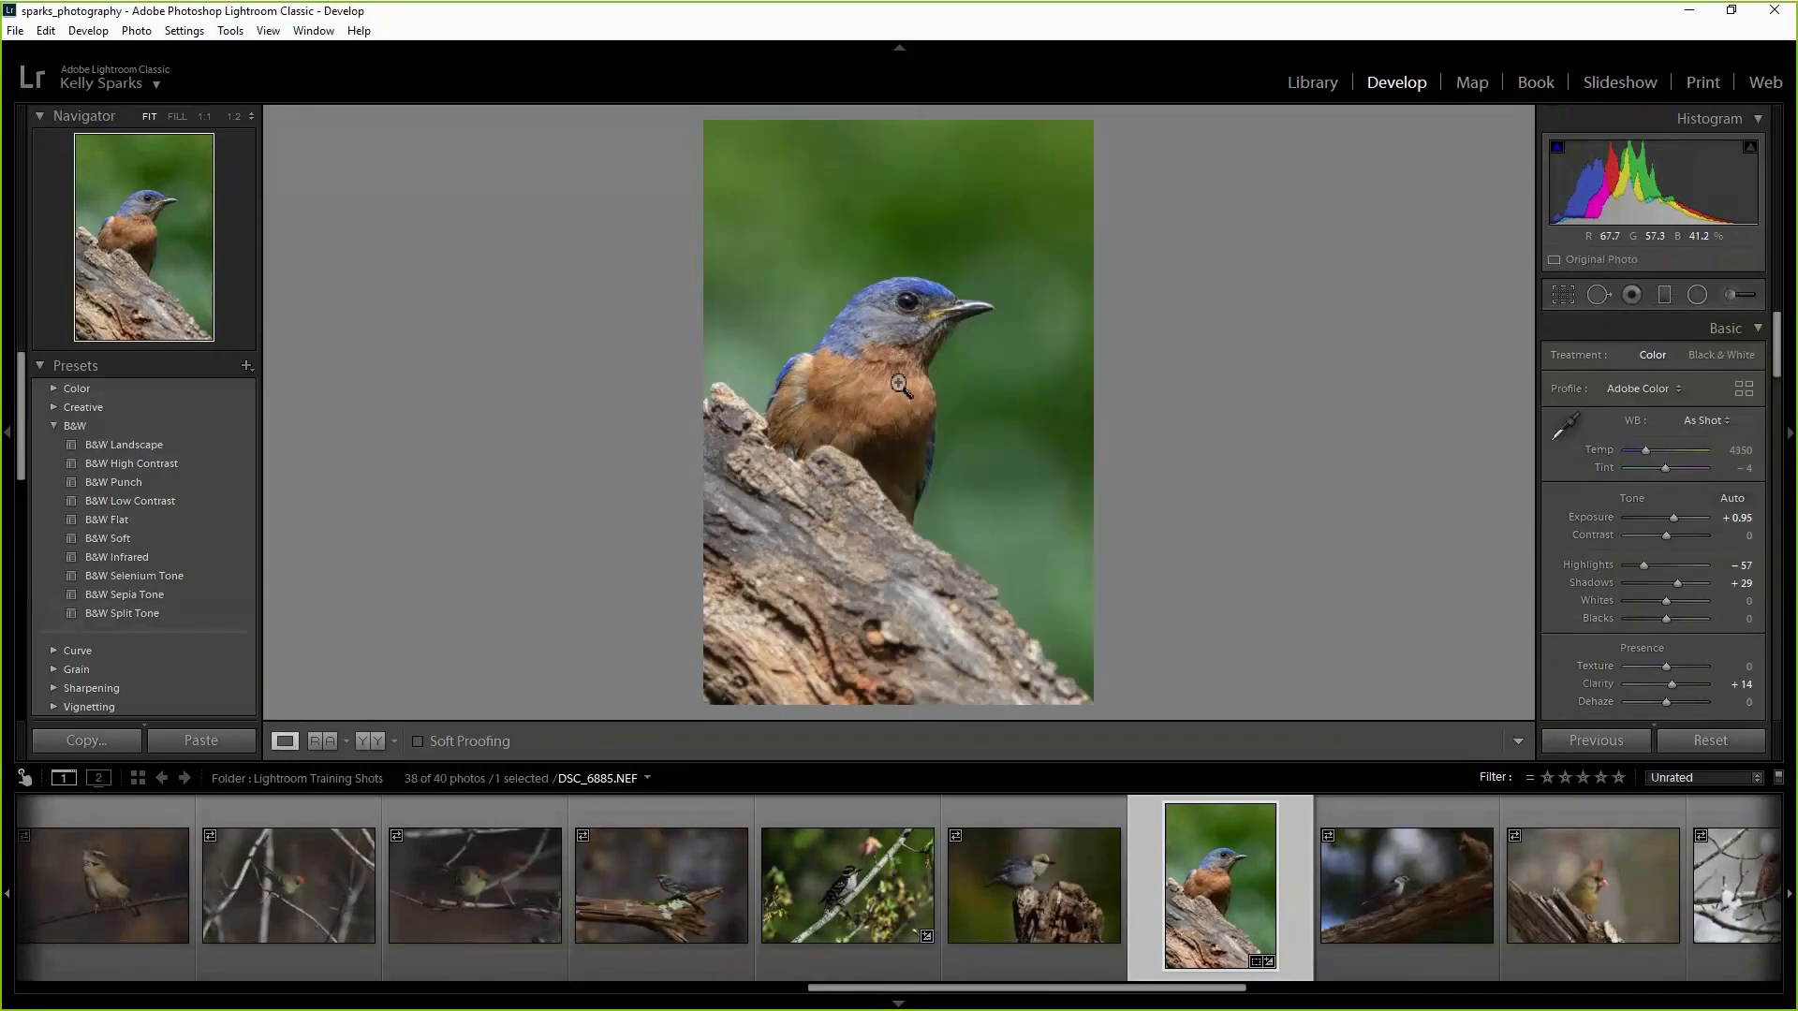
# Add a post-crop vignette to the bluebird photo with Amount -100, Midpoint 24 and Feather 58.
pyautogui.scroll(-1, 1781, 368)
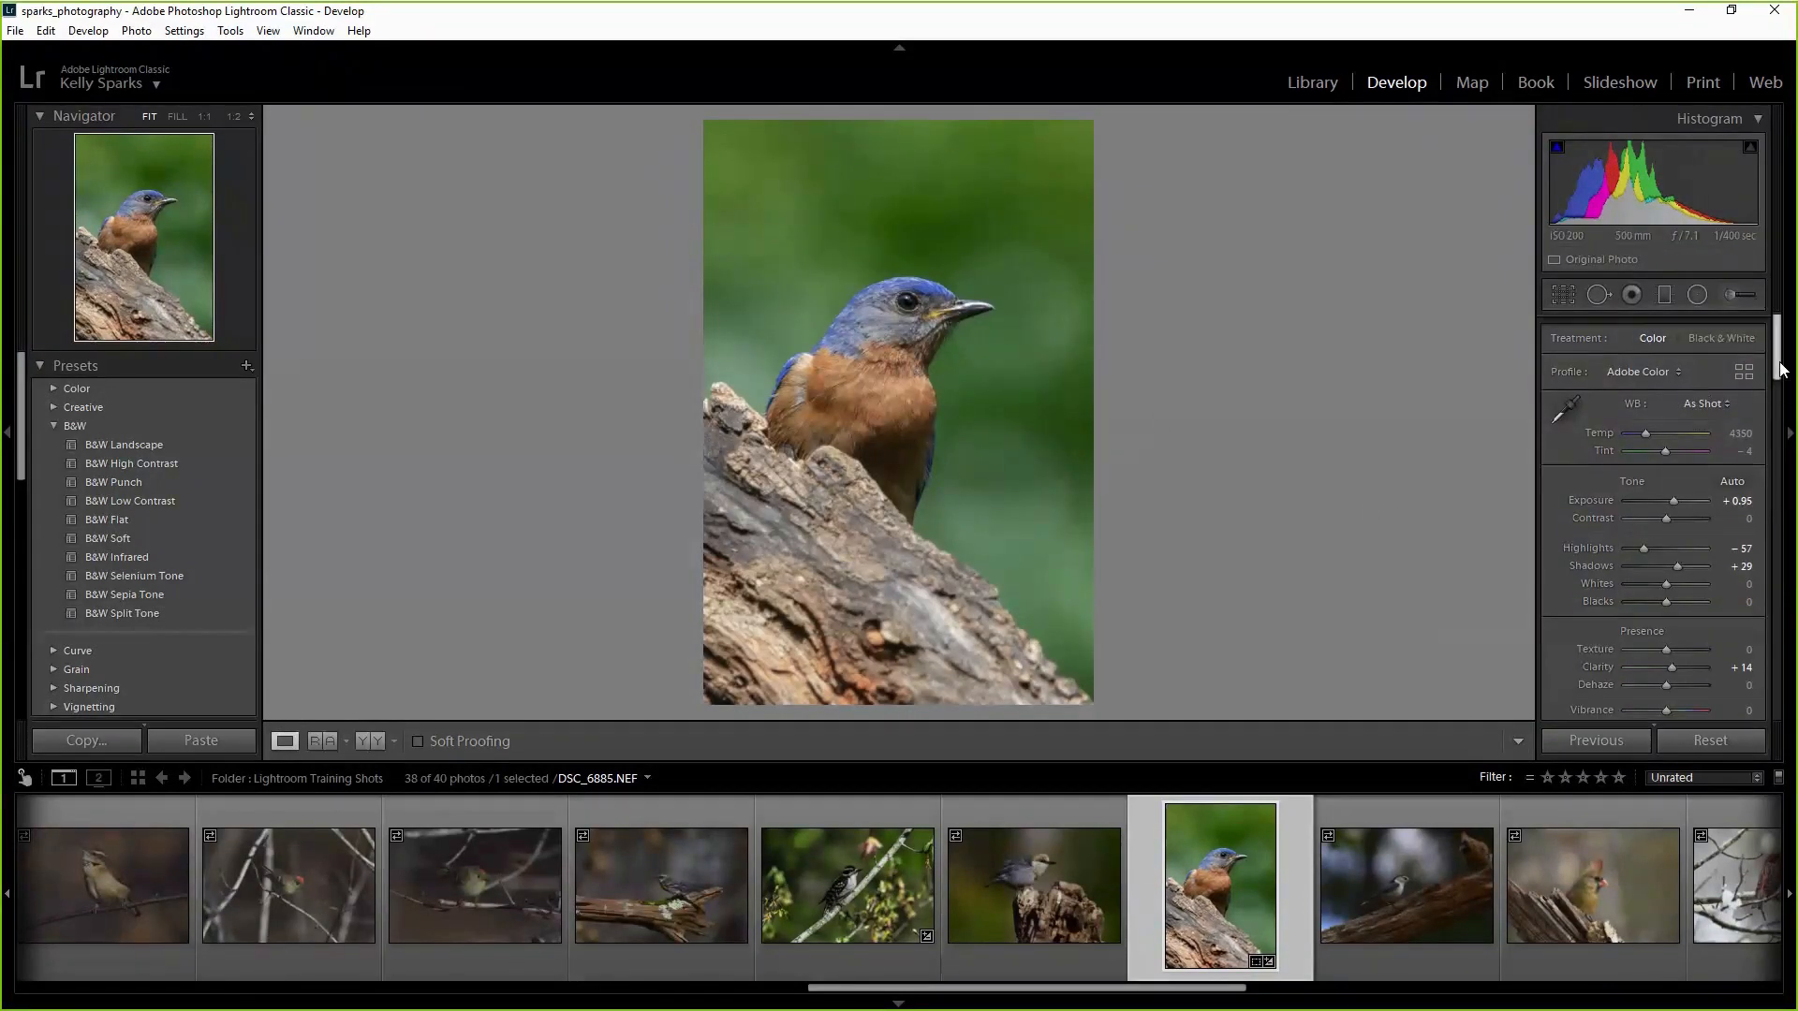
pyautogui.moveTo(1781, 368); pyautogui.dragTo(1794, 680)
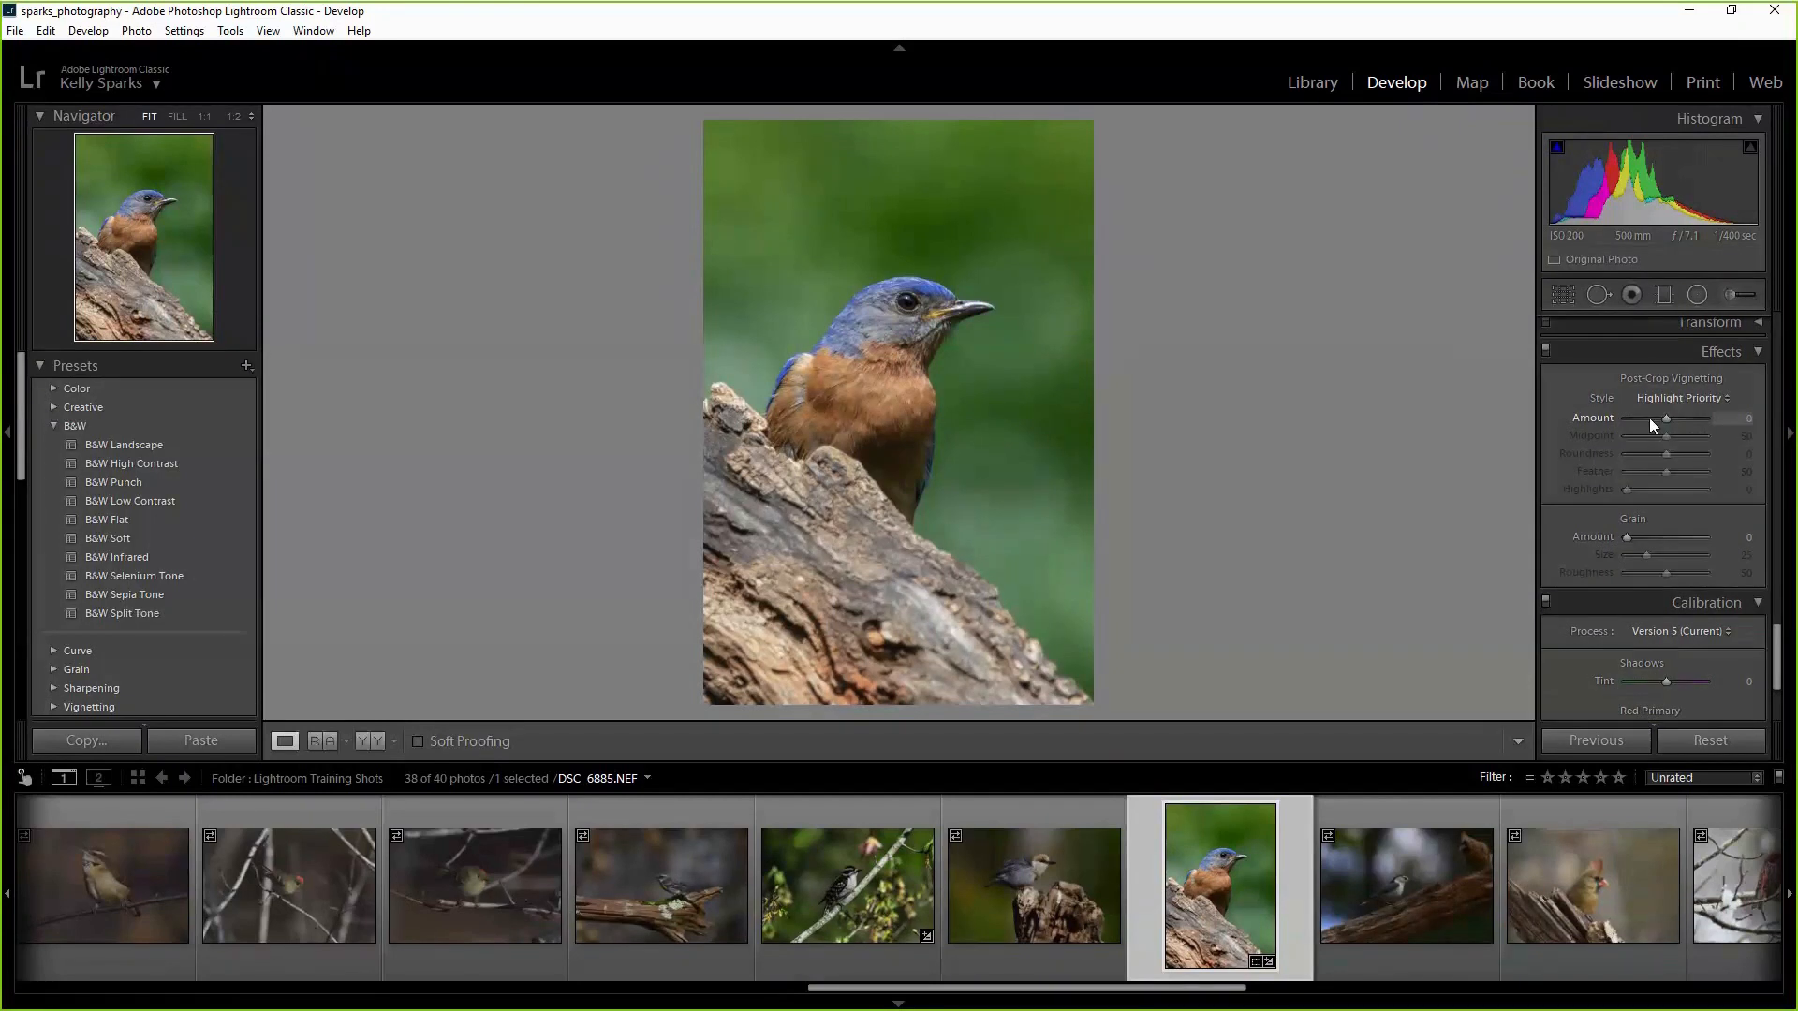
pyautogui.moveTo(1649, 418); pyautogui.dragTo(1604, 419)
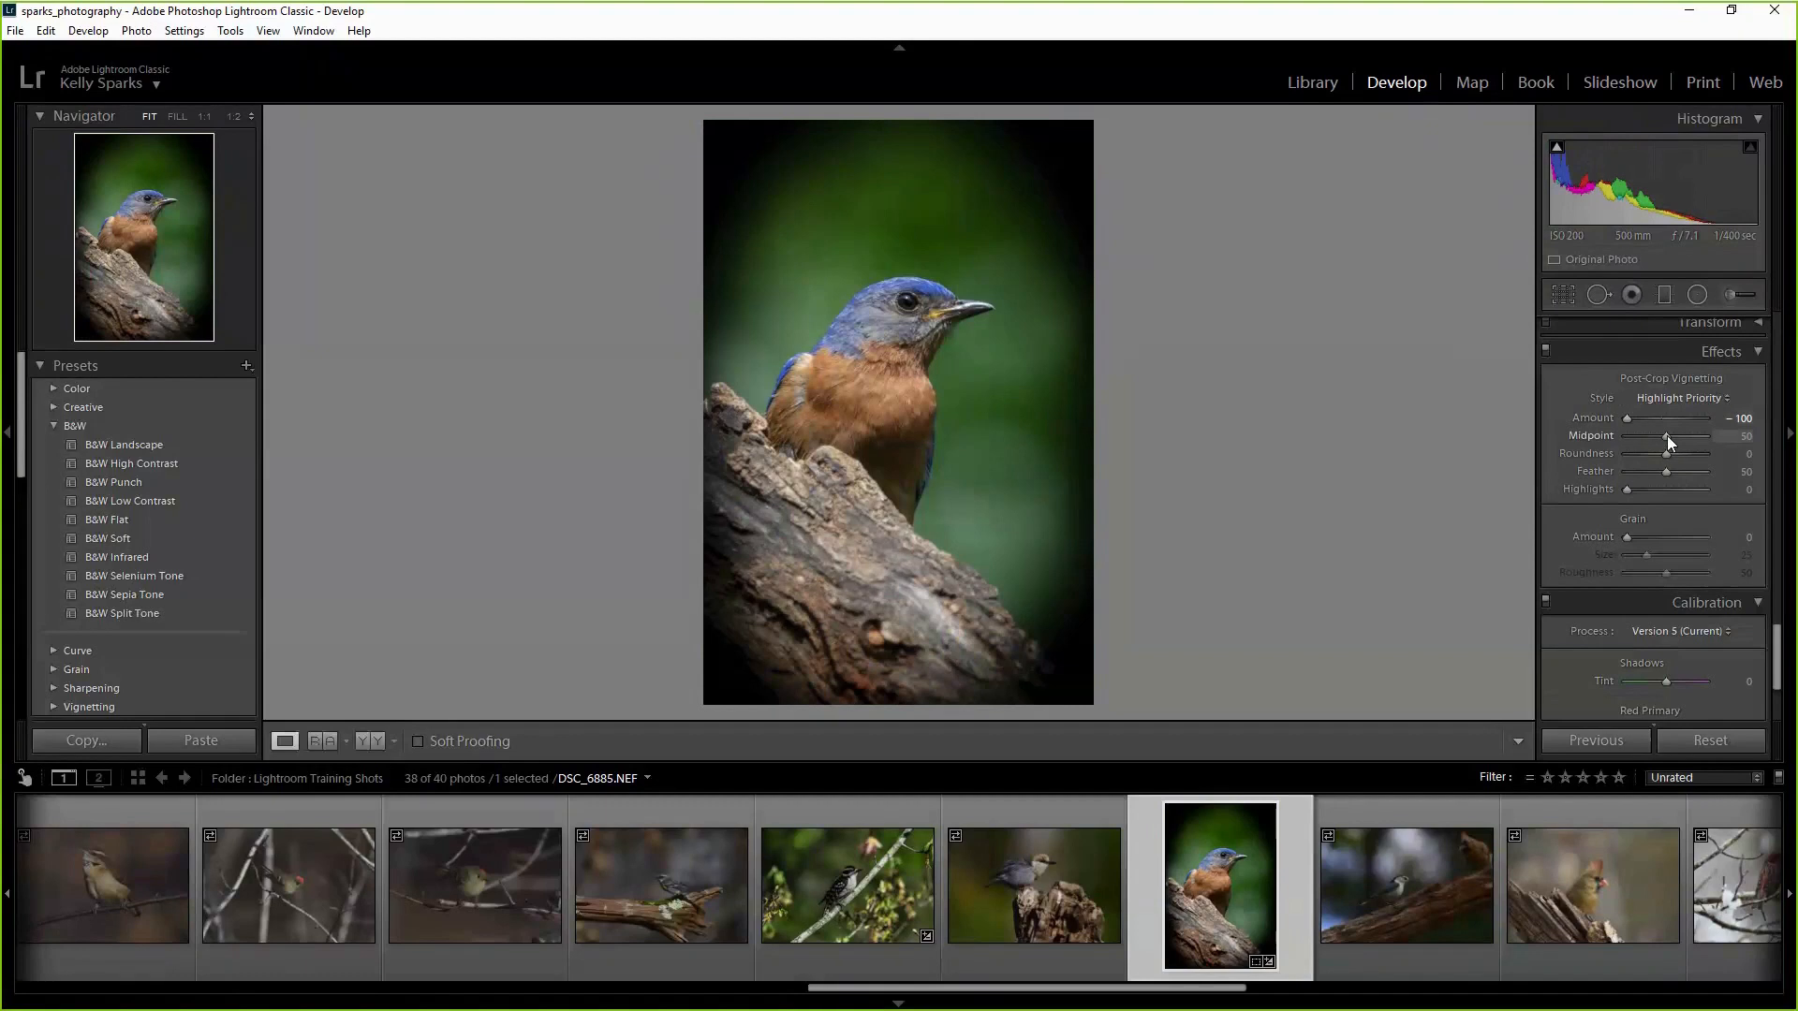
pyautogui.moveTo(1667, 437); pyautogui.dragTo(1641, 436)
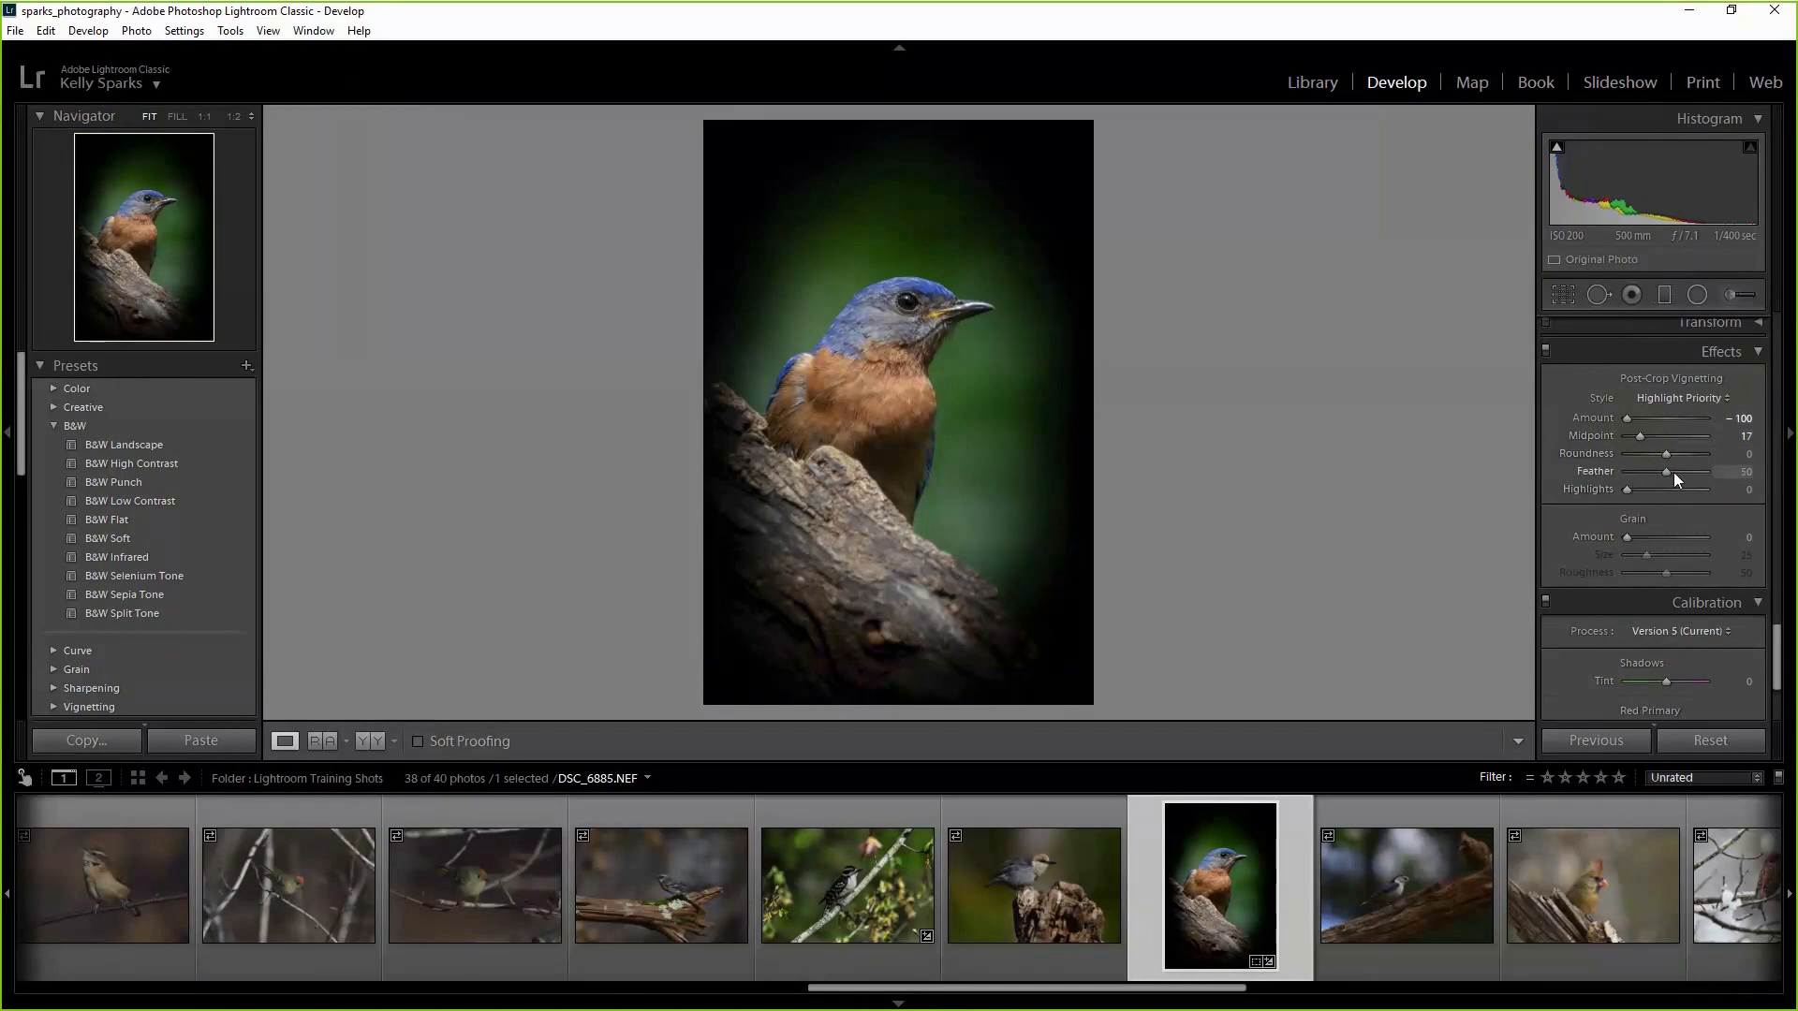
pyautogui.moveTo(1673, 472); pyautogui.dragTo(1672, 475)
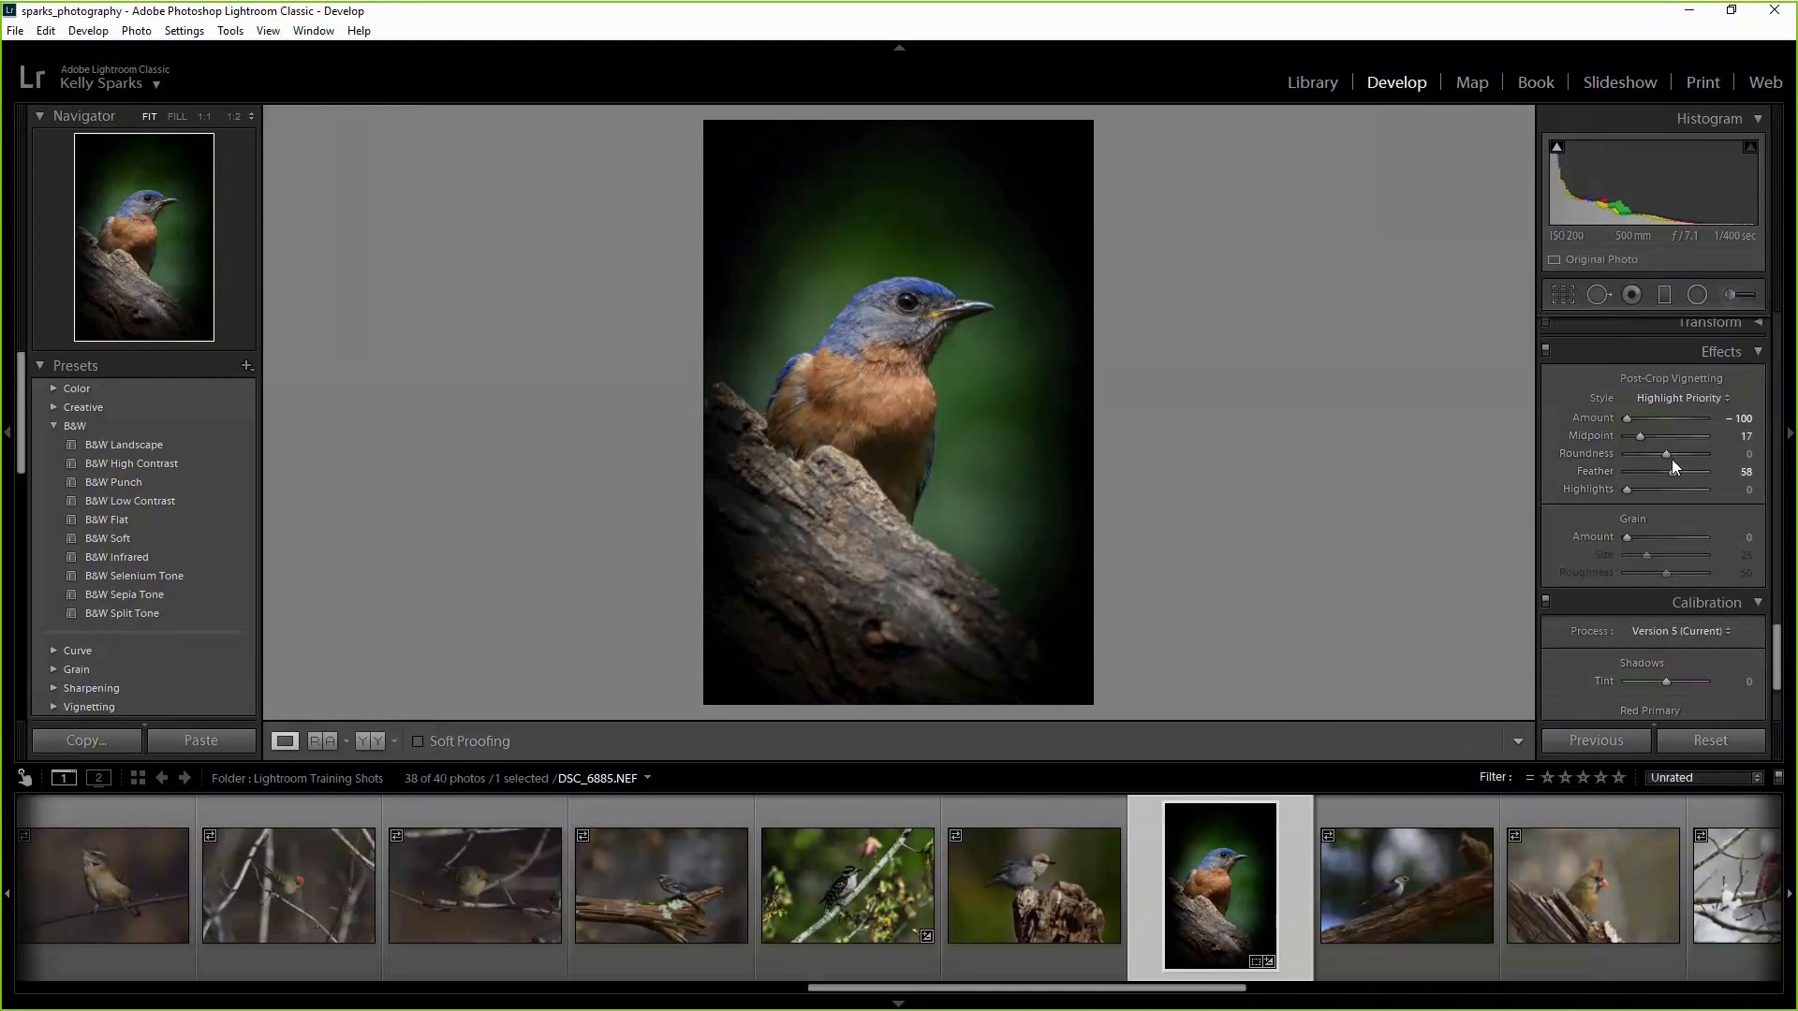
pyautogui.moveTo(1640, 437); pyautogui.dragTo(1647, 437)
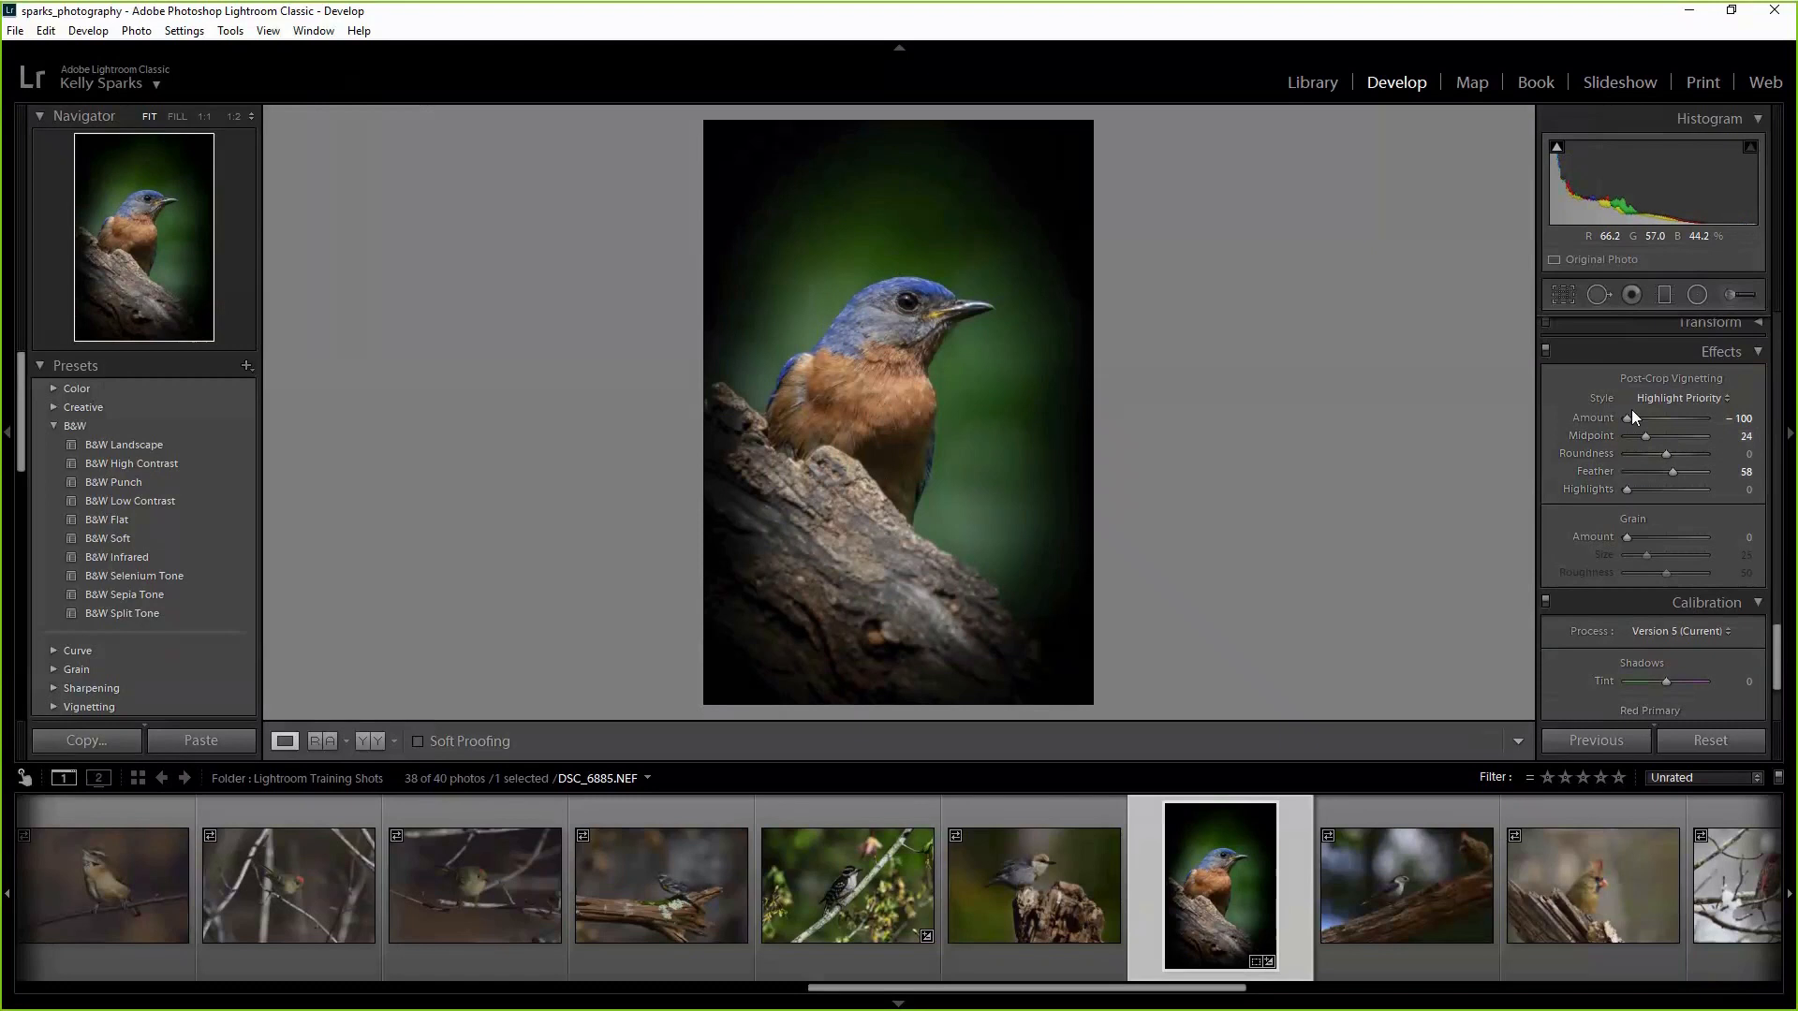
# Reset the vignette Amount, compare subtle strengths against no vignette, and set it to -14.
pyautogui.doubleClick(1629, 418)
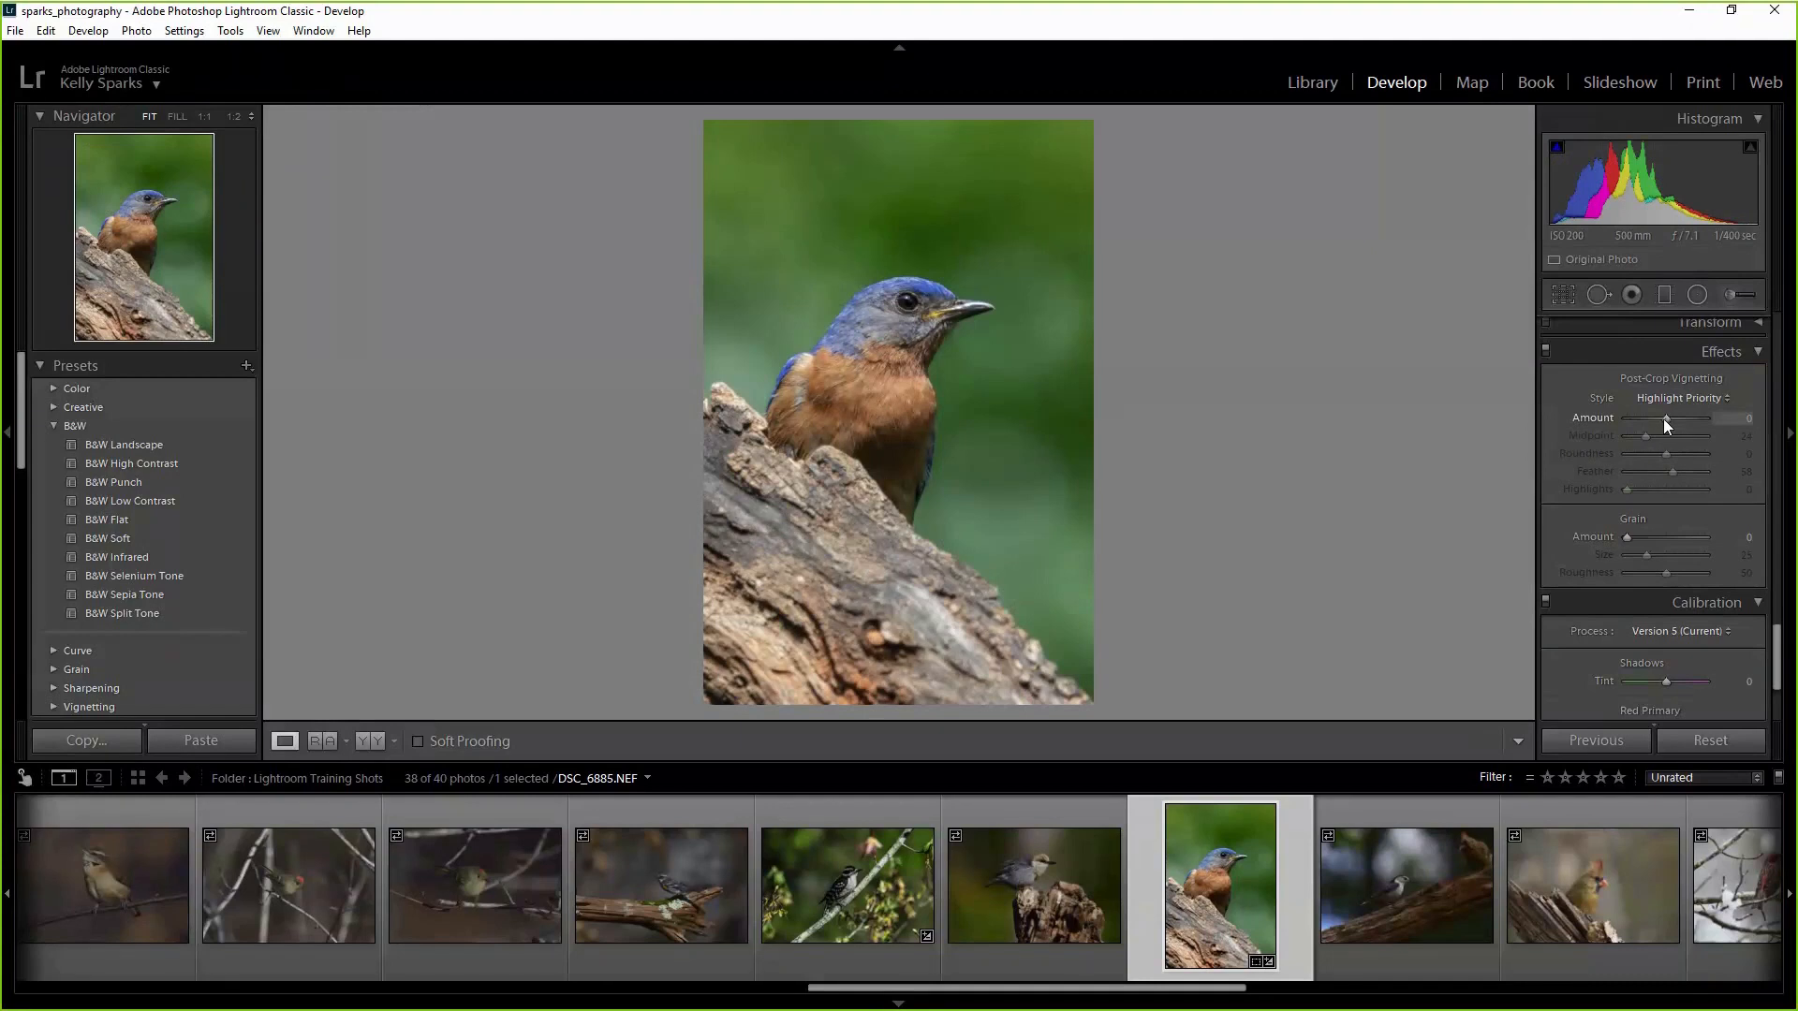
pyautogui.moveTo(1663, 419); pyautogui.dragTo(1661, 419)
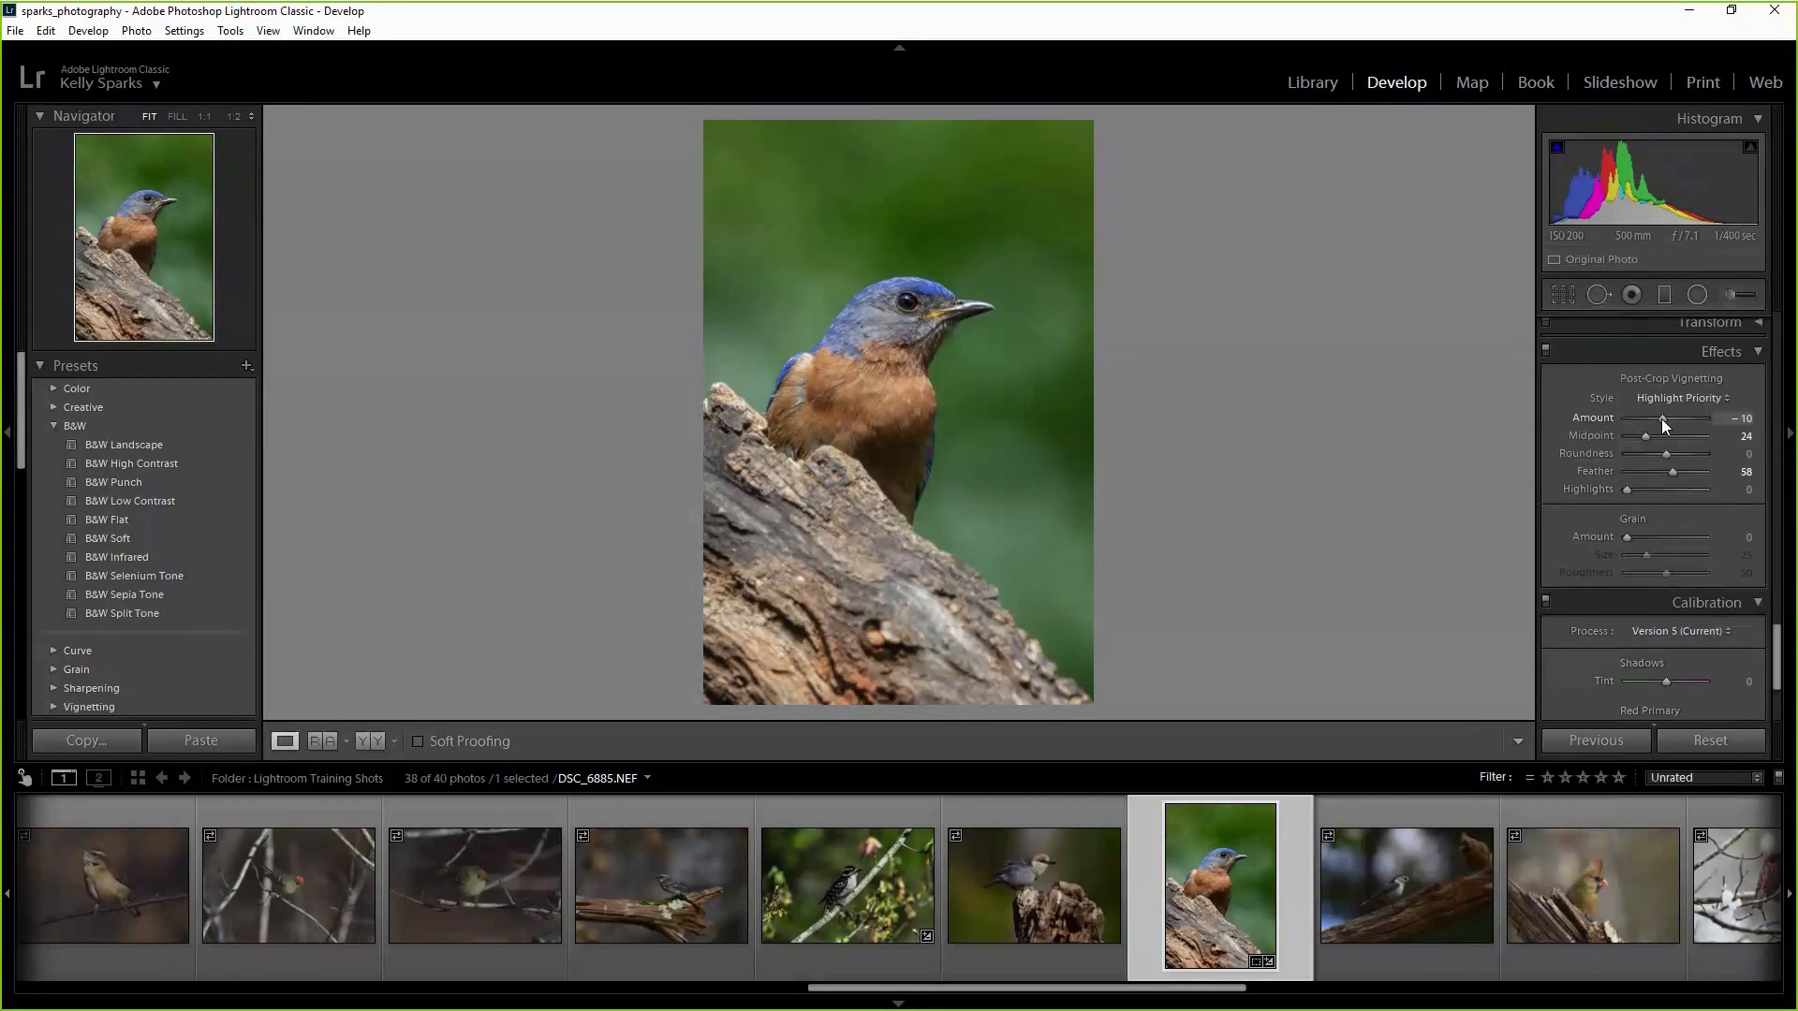
pyautogui.moveTo(1662, 418); pyautogui.dragTo(1659, 419)
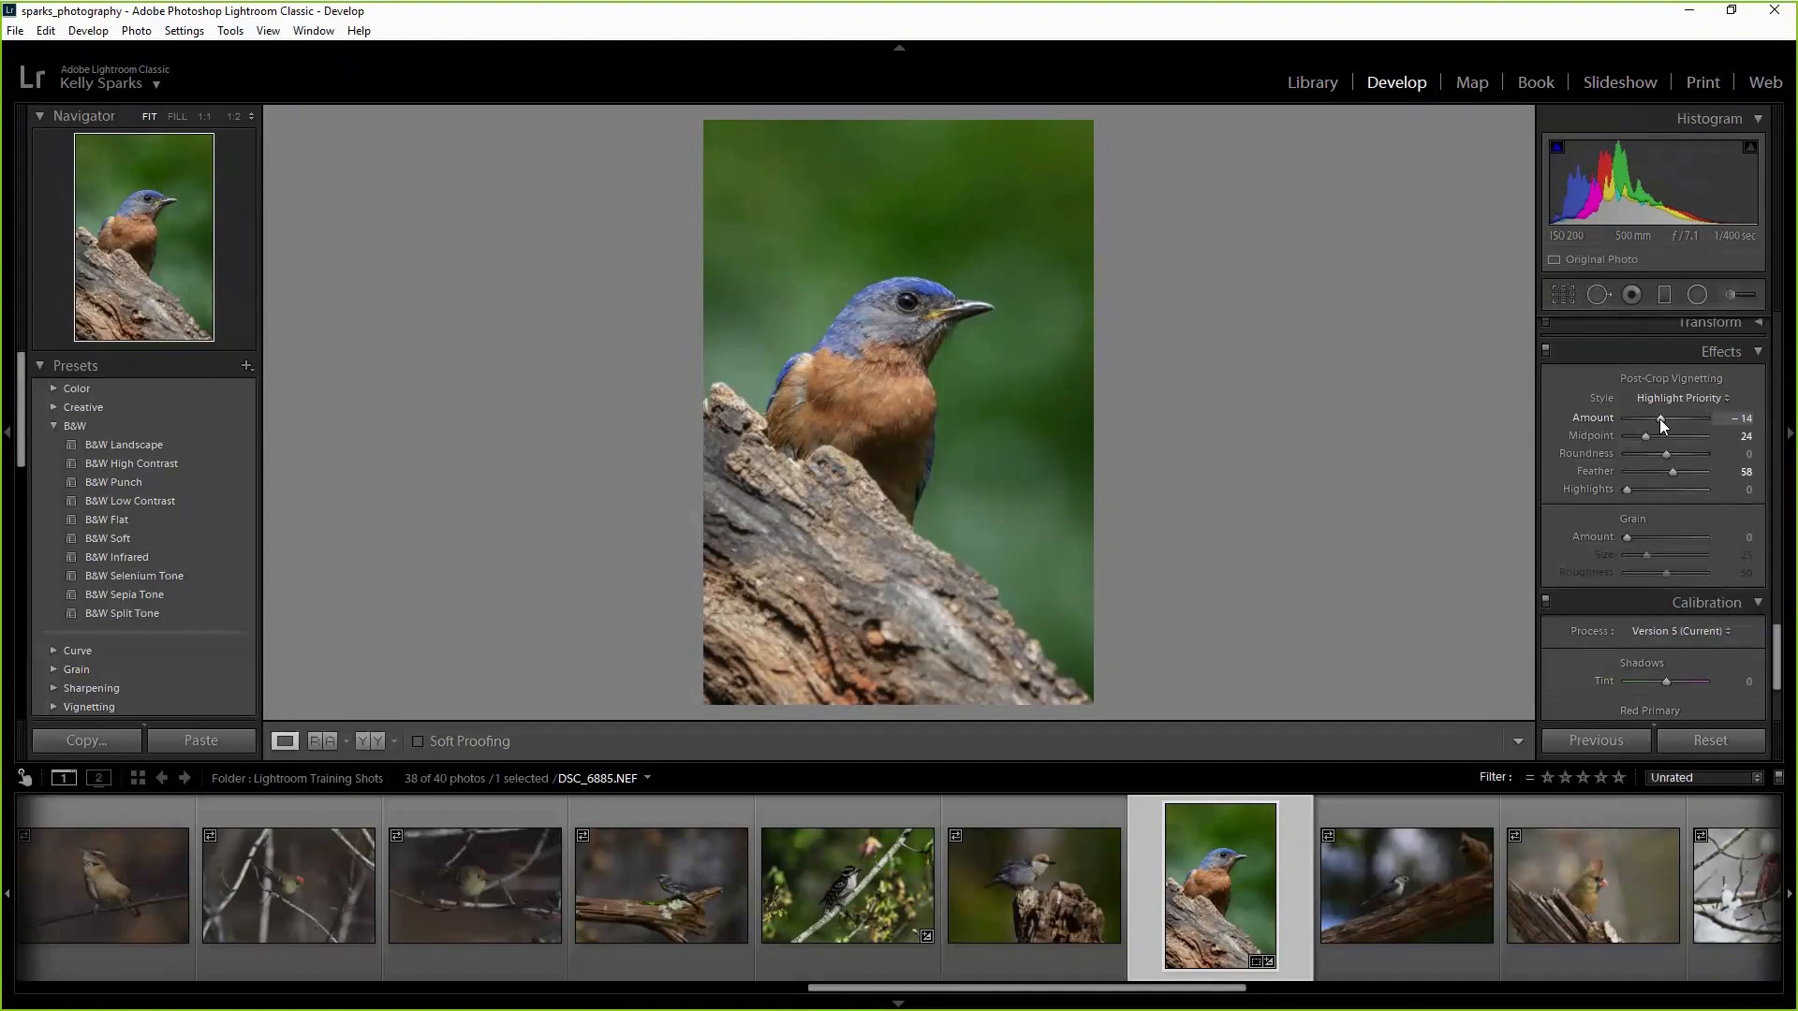
pyautogui.moveTo(1659, 419); pyautogui.dragTo(1658, 418)
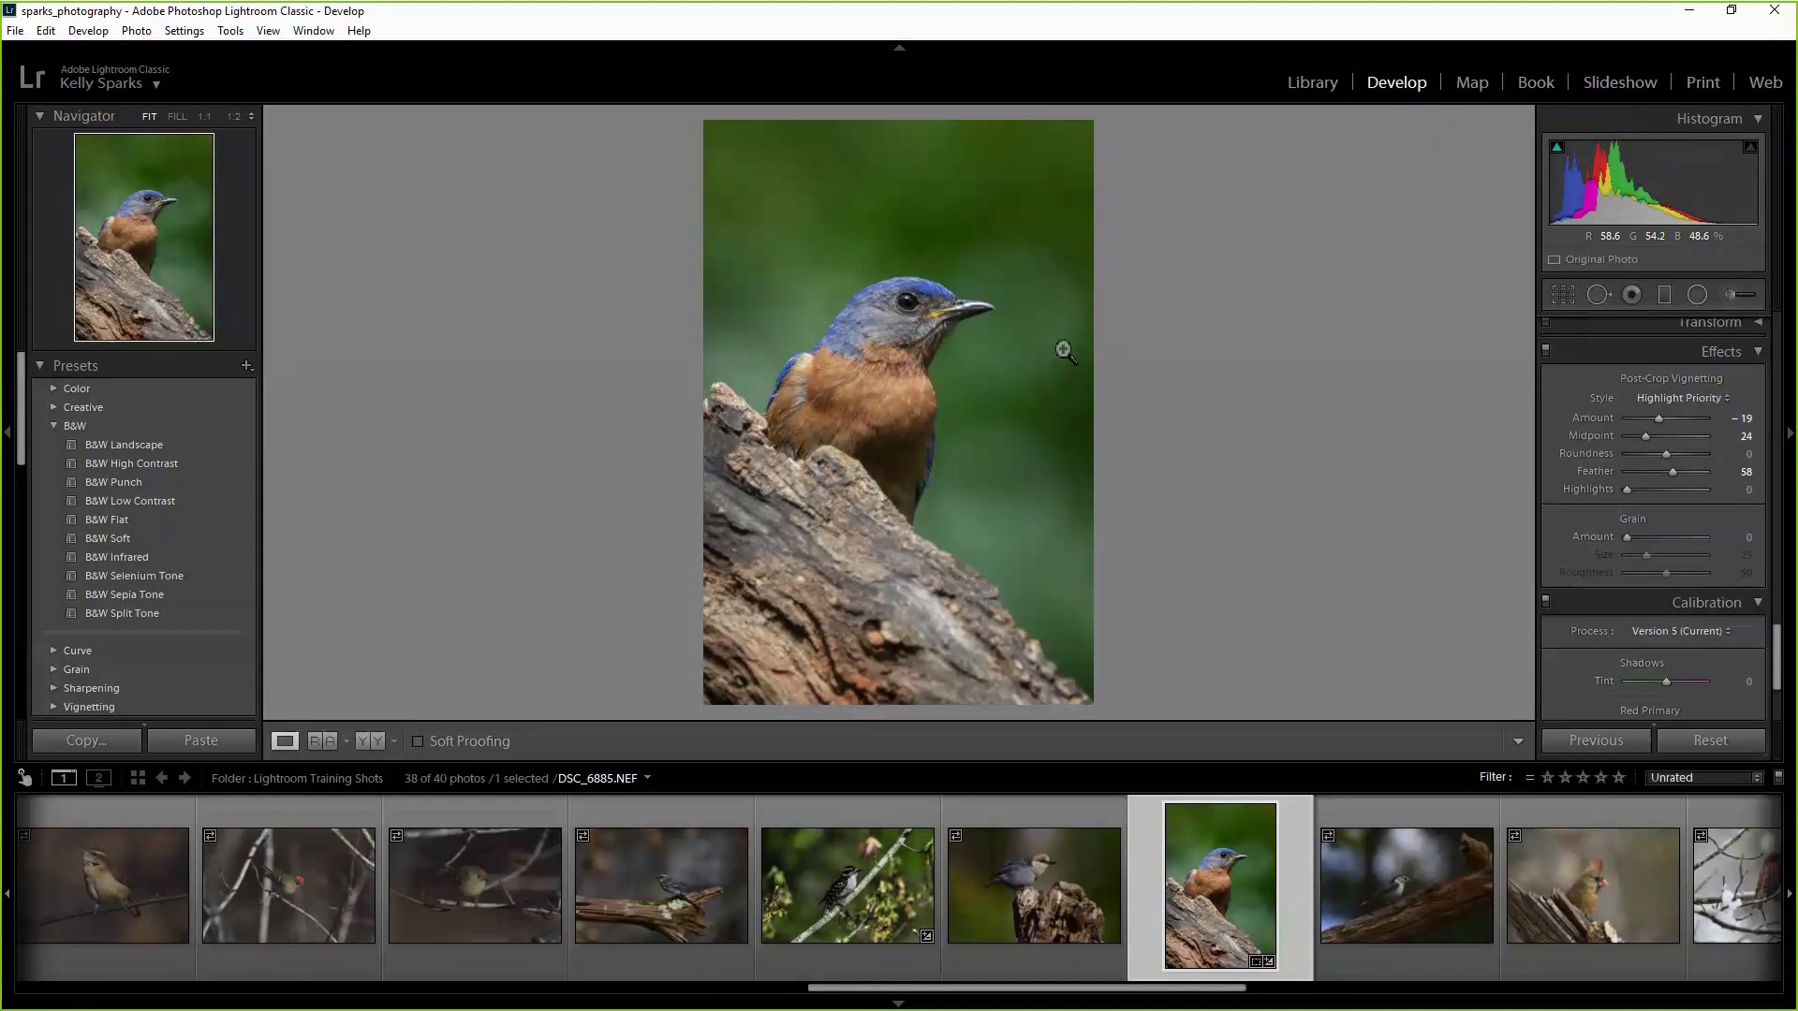
pyautogui.doubleClick(1661, 418)
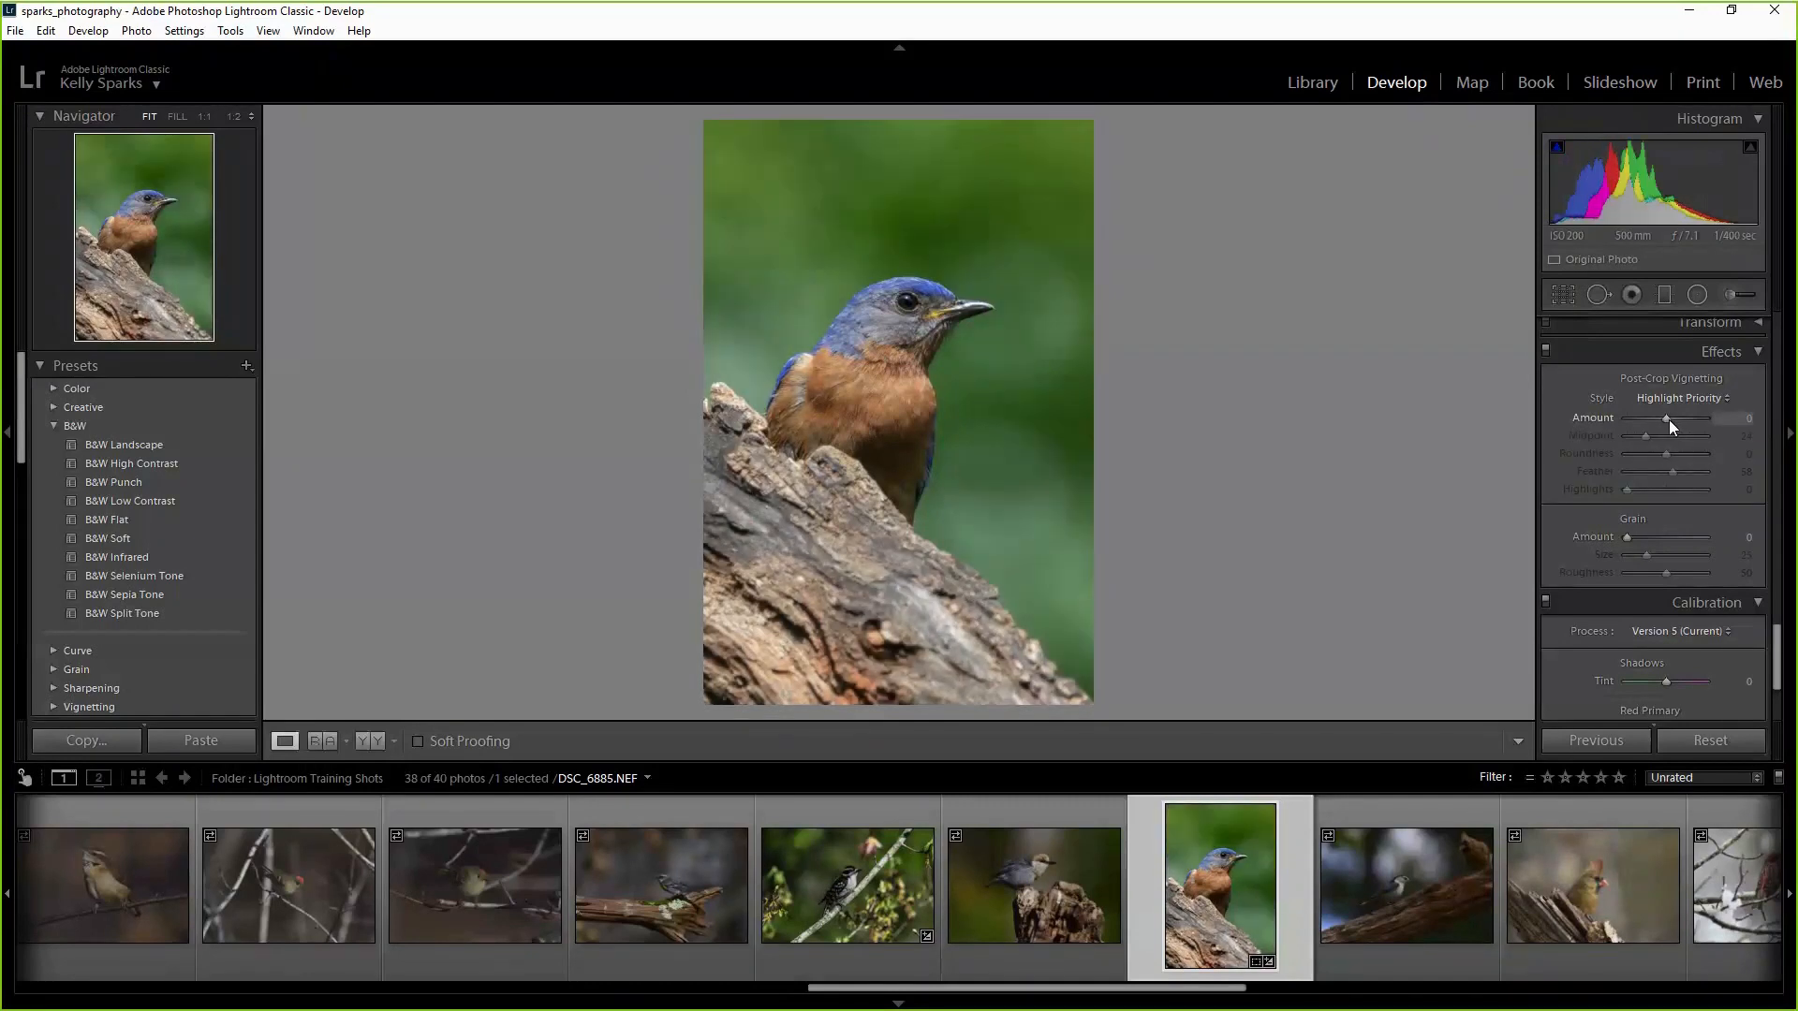
pyautogui.moveTo(1669, 420); pyautogui.dragTo(1663, 420)
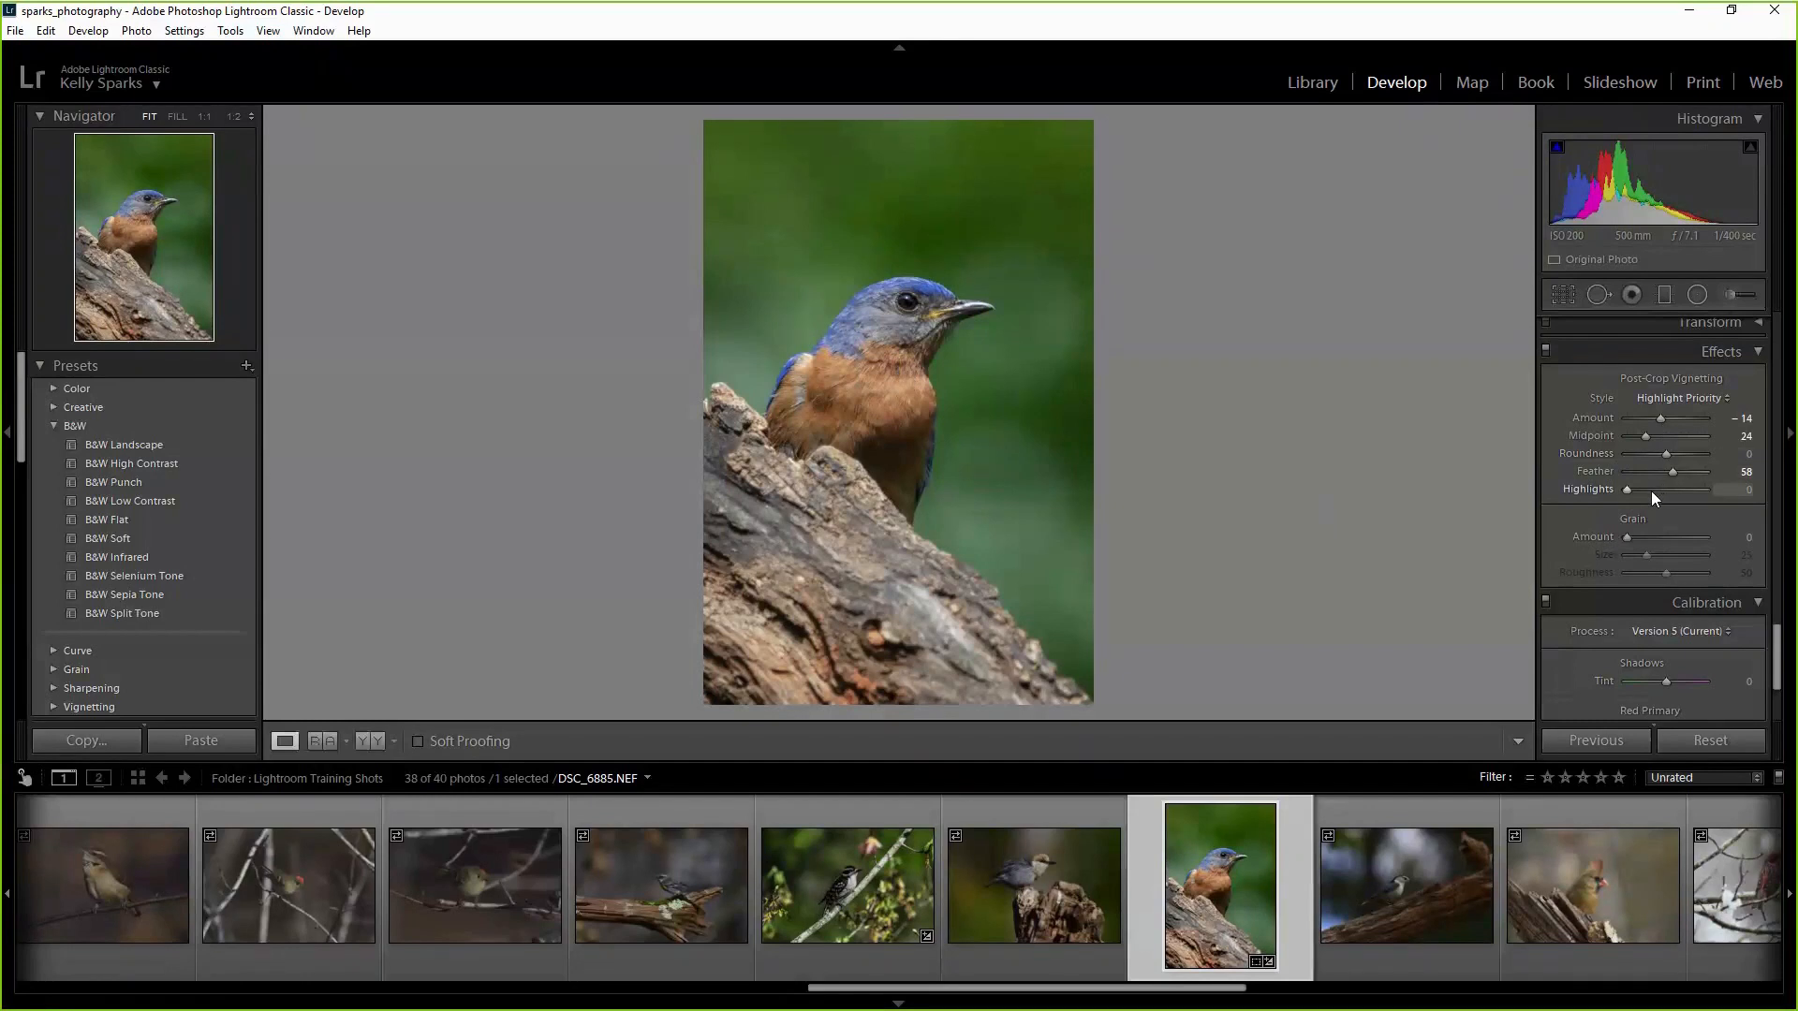
pyautogui.click(918, 321)
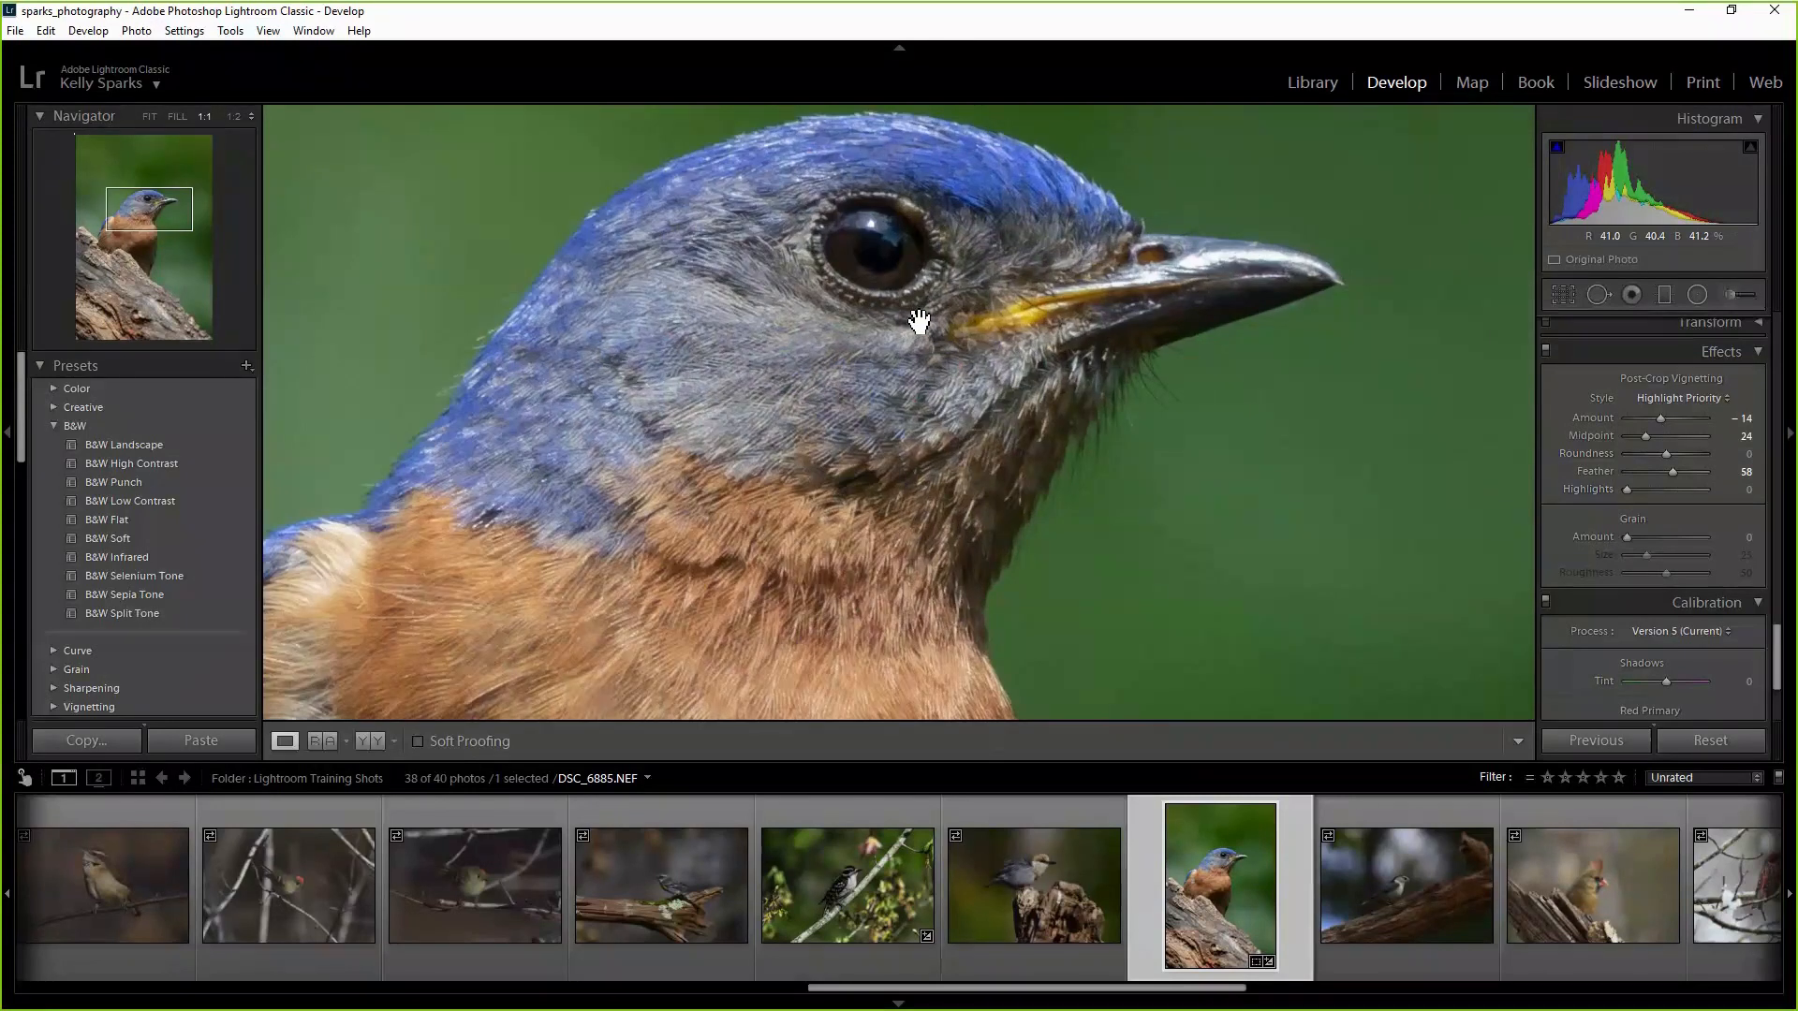
pyautogui.click(866, 405)
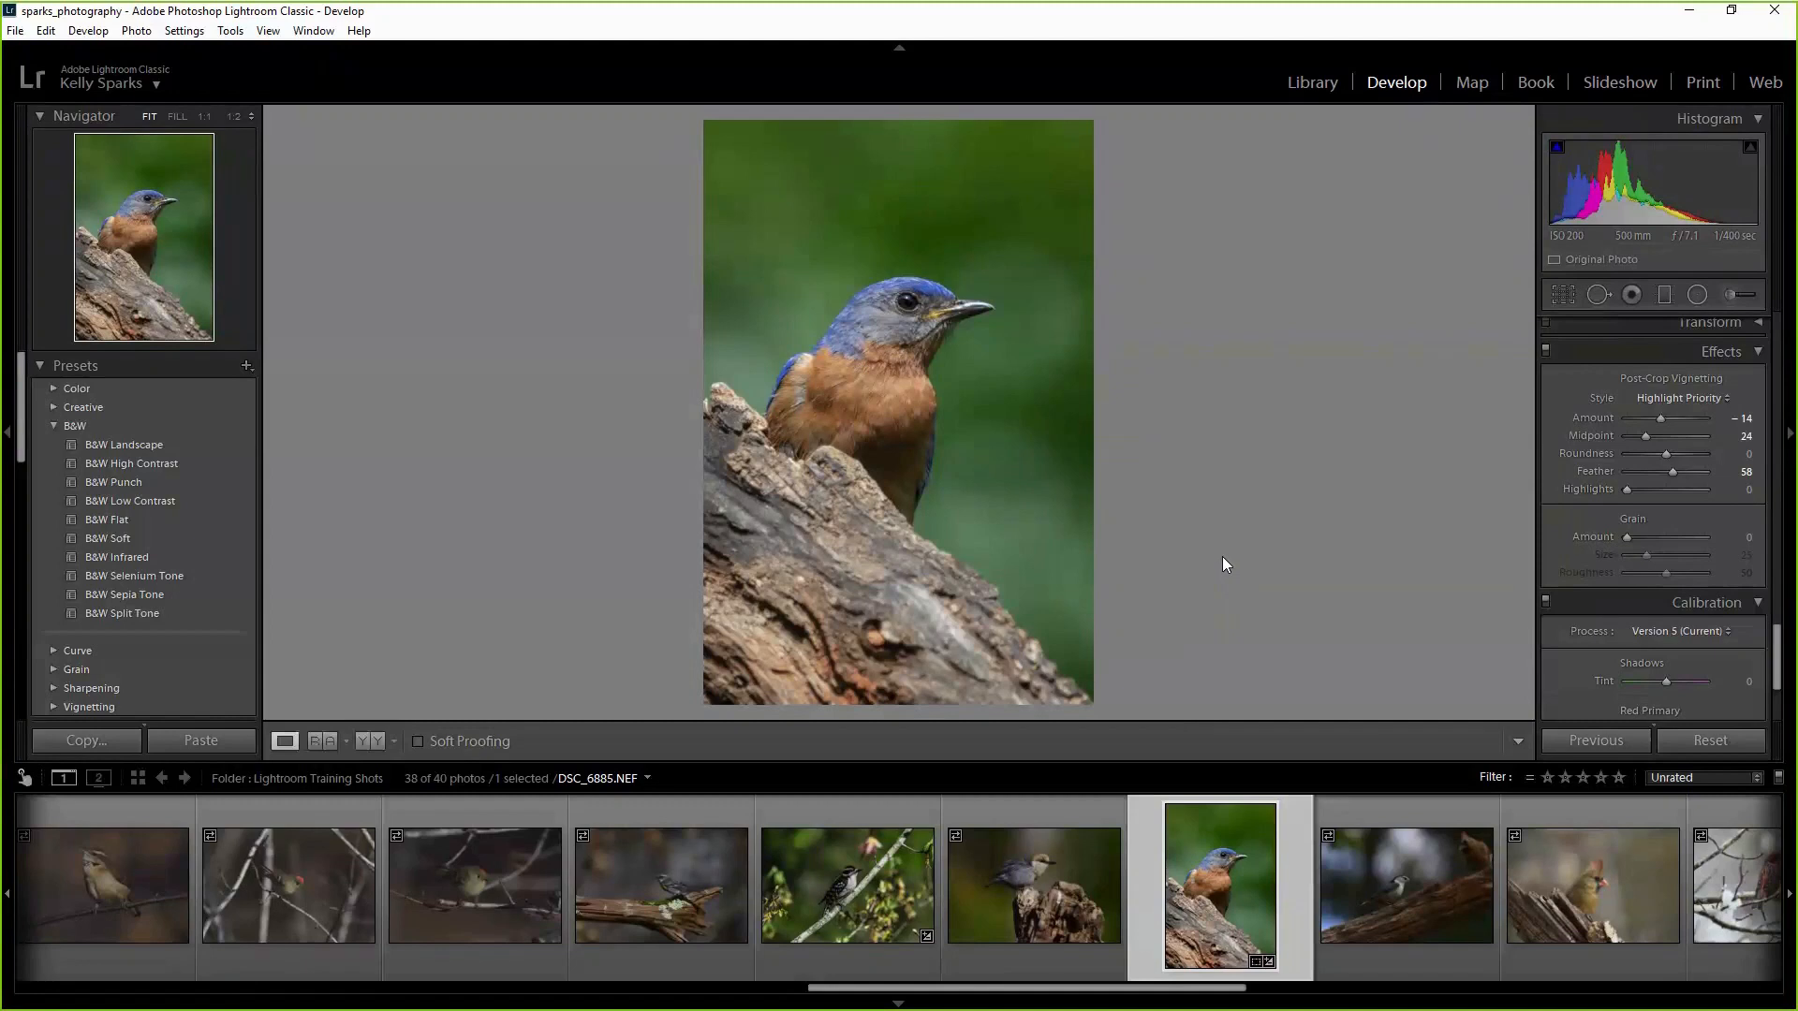
# Activate the Adjustment Brush and reset its Saturation and Exposure.
pyautogui.click(1734, 296)
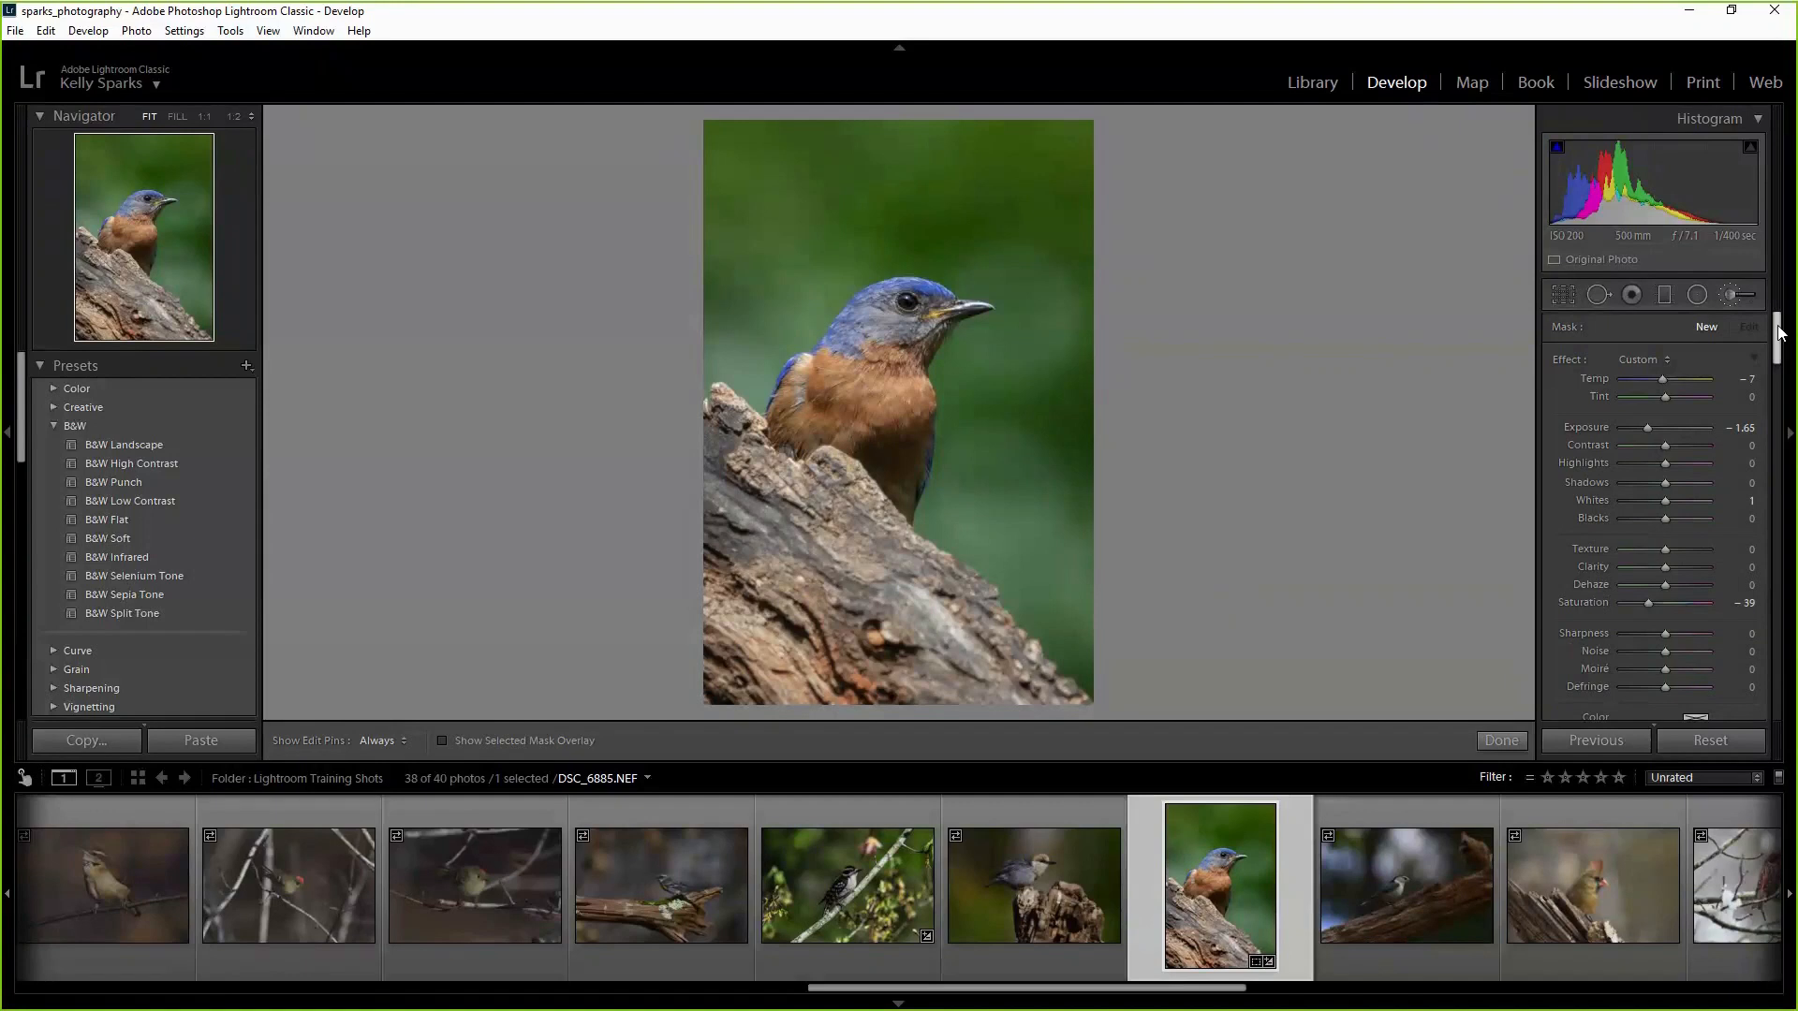
pyautogui.moveTo(1778, 325); pyautogui.dragTo(1778, 323)
pyautogui.doubleClick(1648, 603)
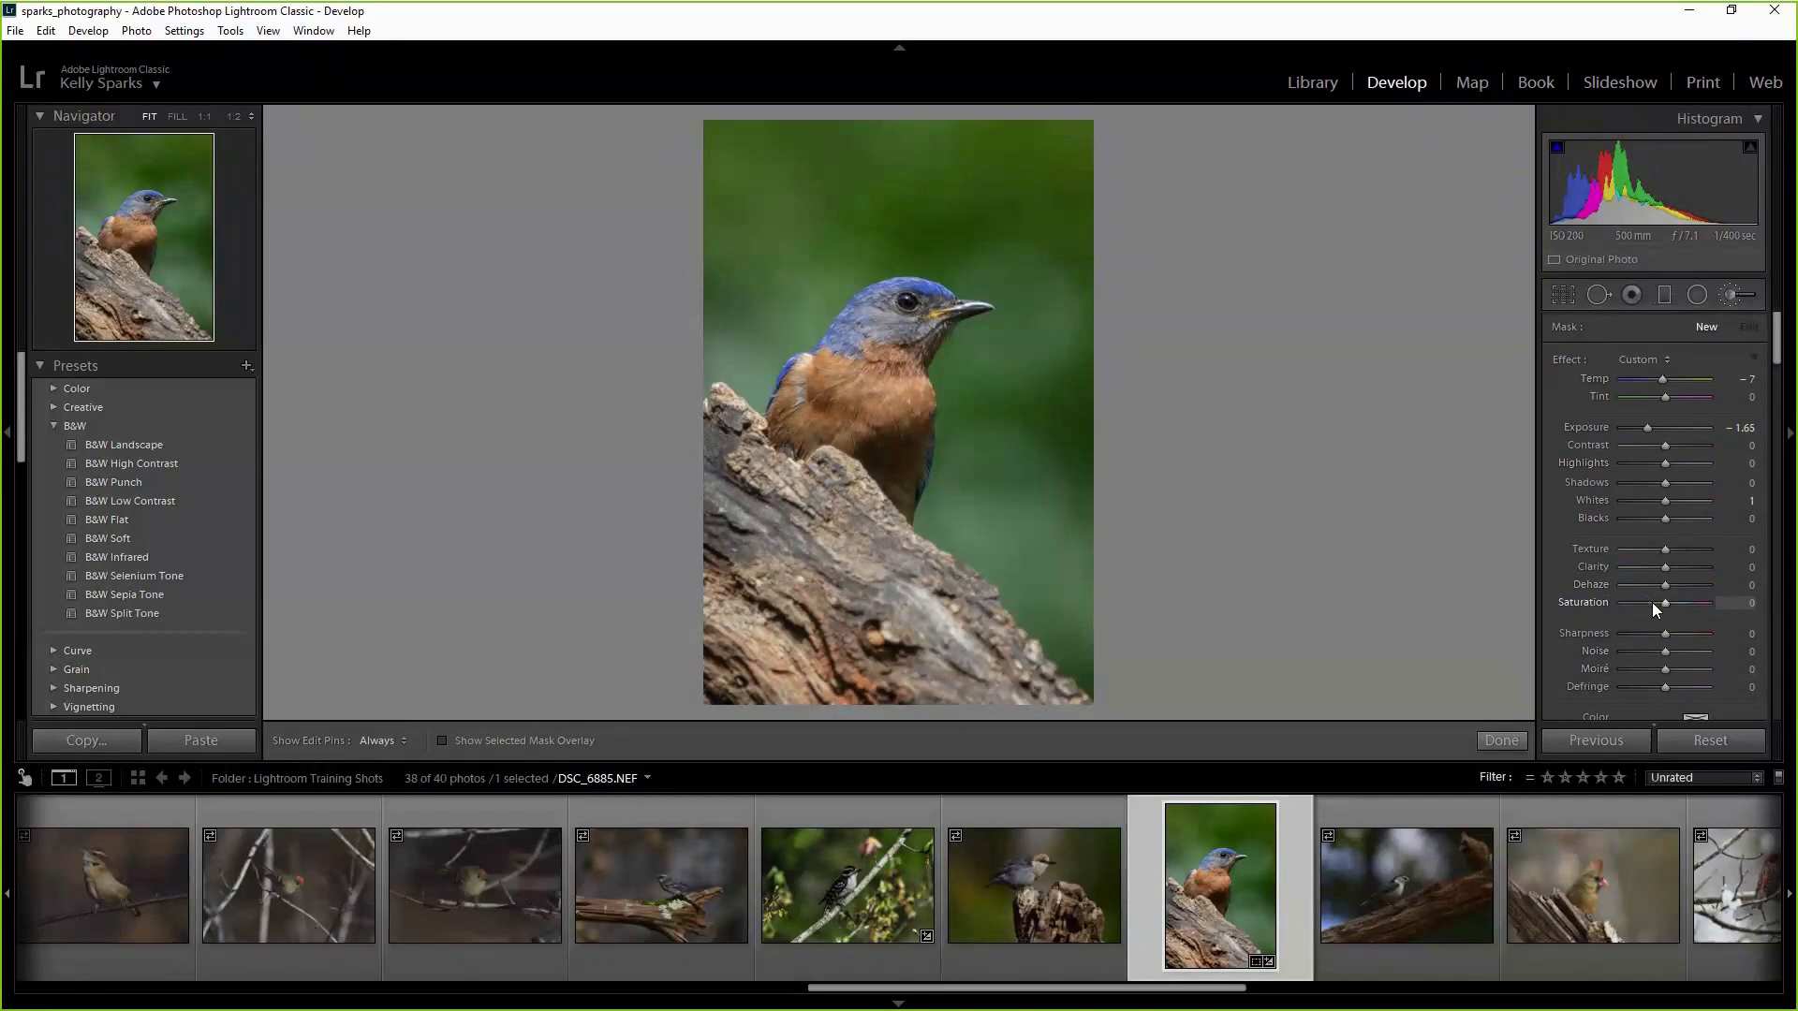
pyautogui.doubleClick(1648, 427)
# Set the Adjustment Brush Size to 16 and its Feather to 85.
pyautogui.scroll(-3, 1784, 384)
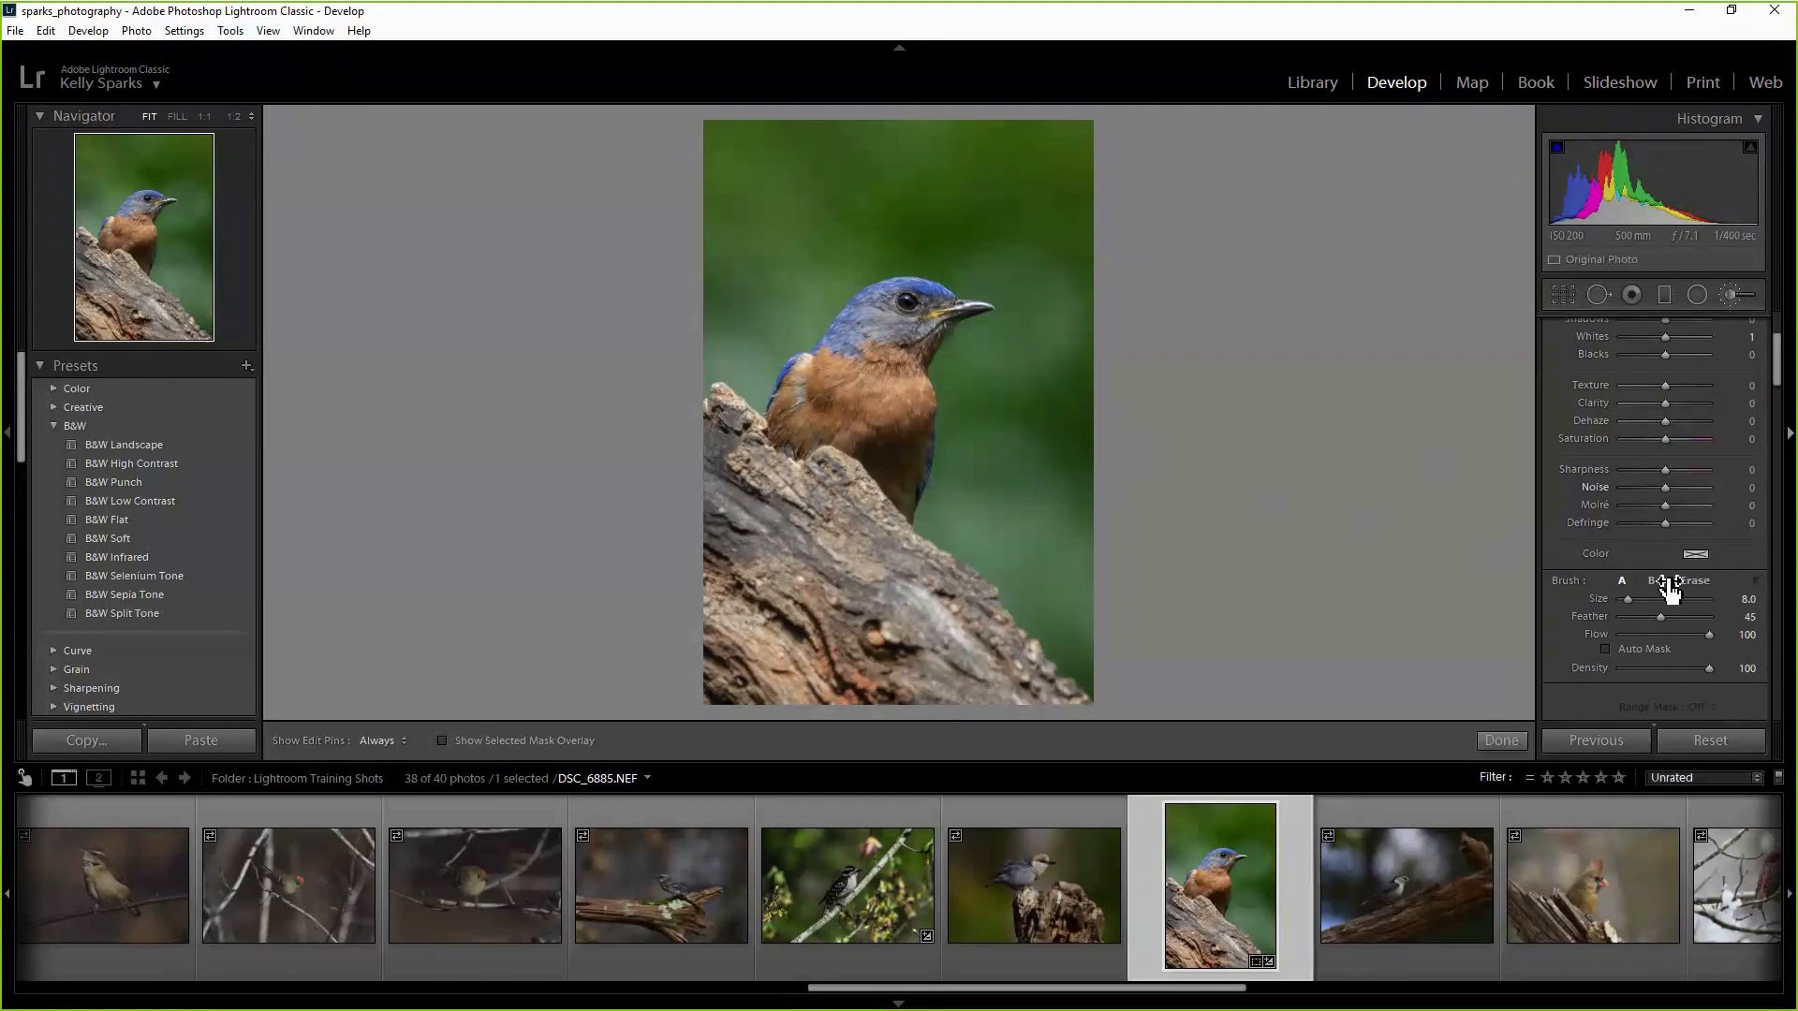
pyautogui.moveTo(1627, 599)
pyautogui.mouseDown()
pyautogui.moveTo(1646, 618)
pyautogui.moveTo(1704, 618)
pyautogui.moveTo(1642, 621)
pyautogui.mouseUp()
pyautogui.scroll(2, 988, 412)
pyautogui.scroll(-5, 993, 404)
pyautogui.scroll(-2, 1003, 417)
pyautogui.scroll(1, 998, 412)
pyautogui.scroll(-6, 1010, 426)
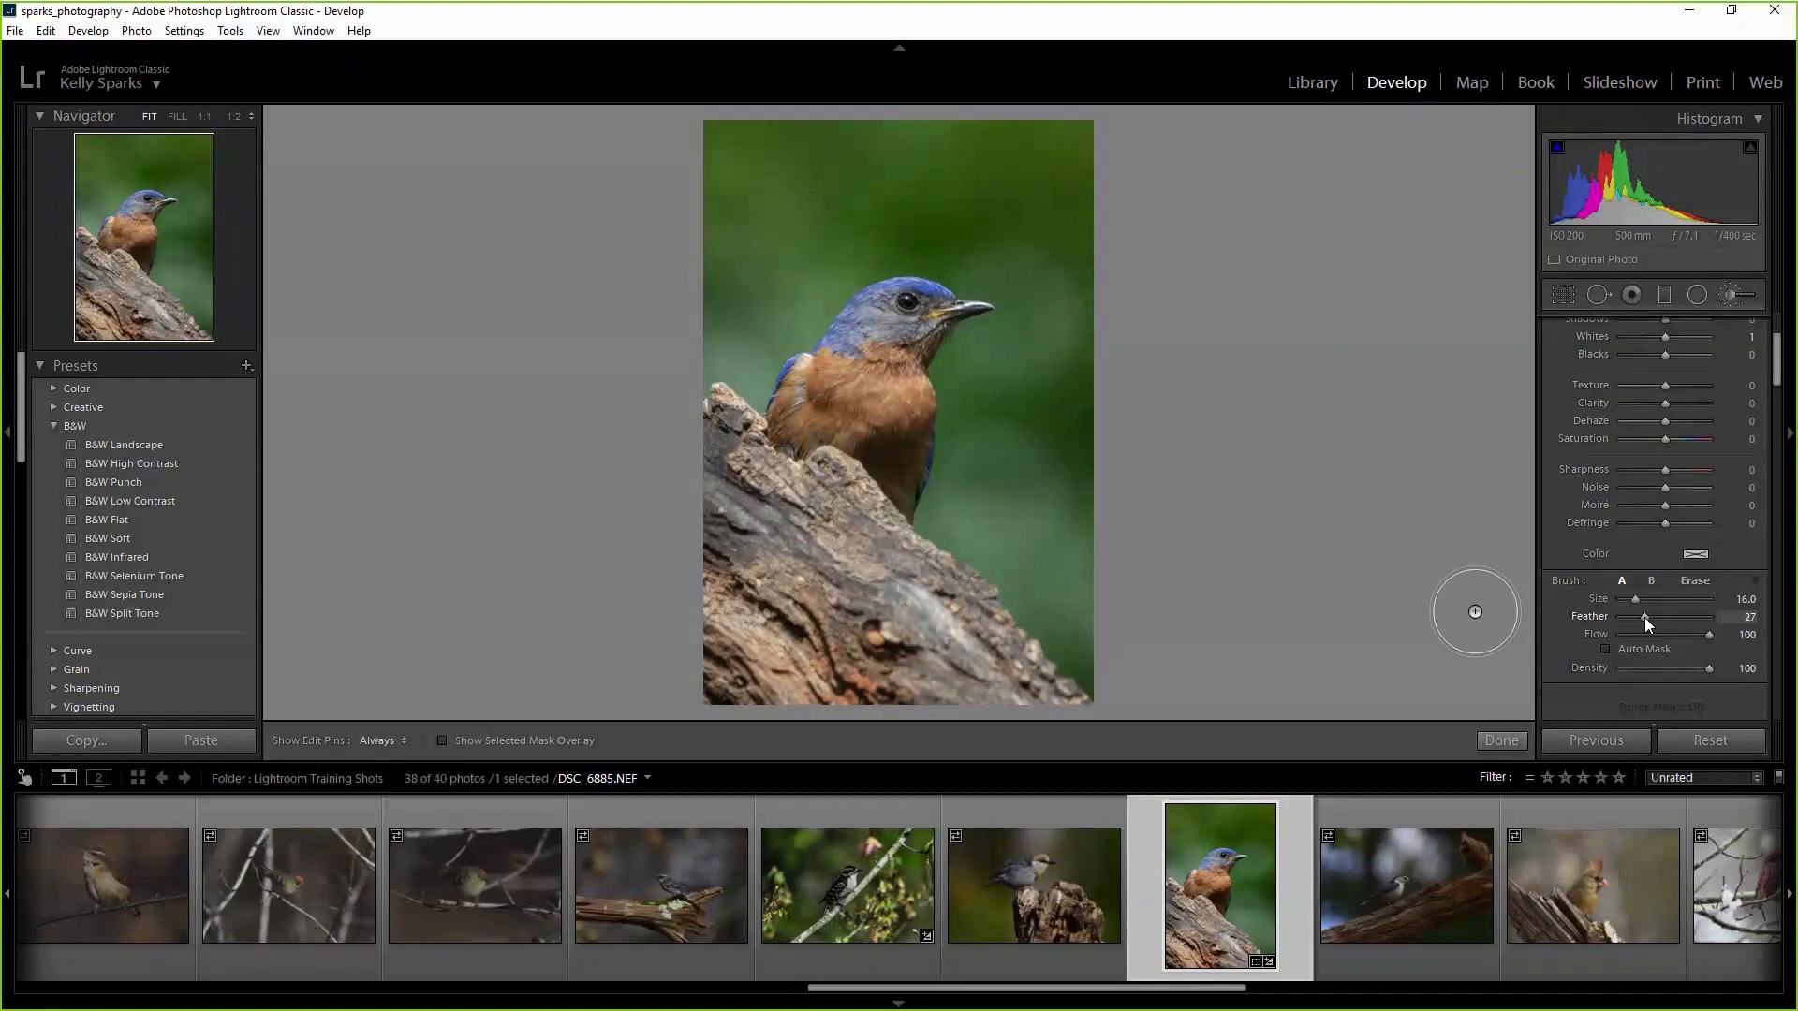
pyautogui.moveTo(1645, 621); pyautogui.dragTo(1693, 620)
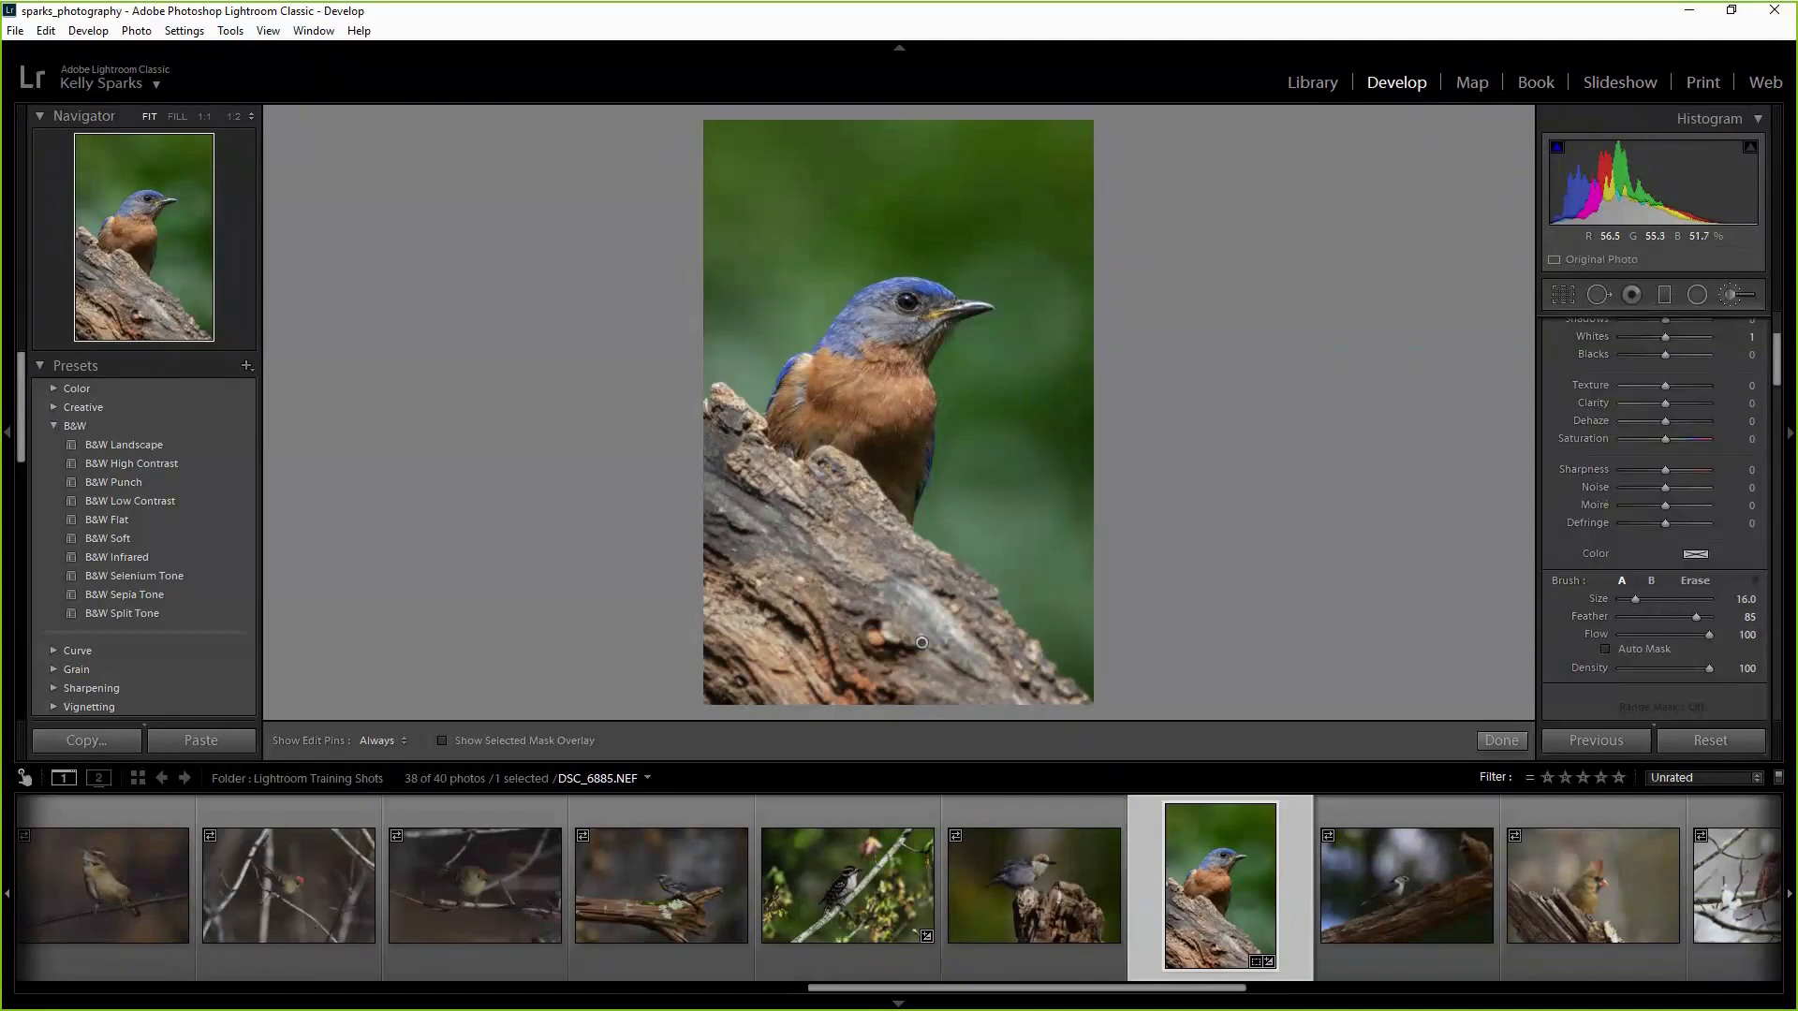
# Brush a soft mask through the middle of the log and turn on the selected mask overlay.
pyautogui.press('h')
pyautogui.press('h')
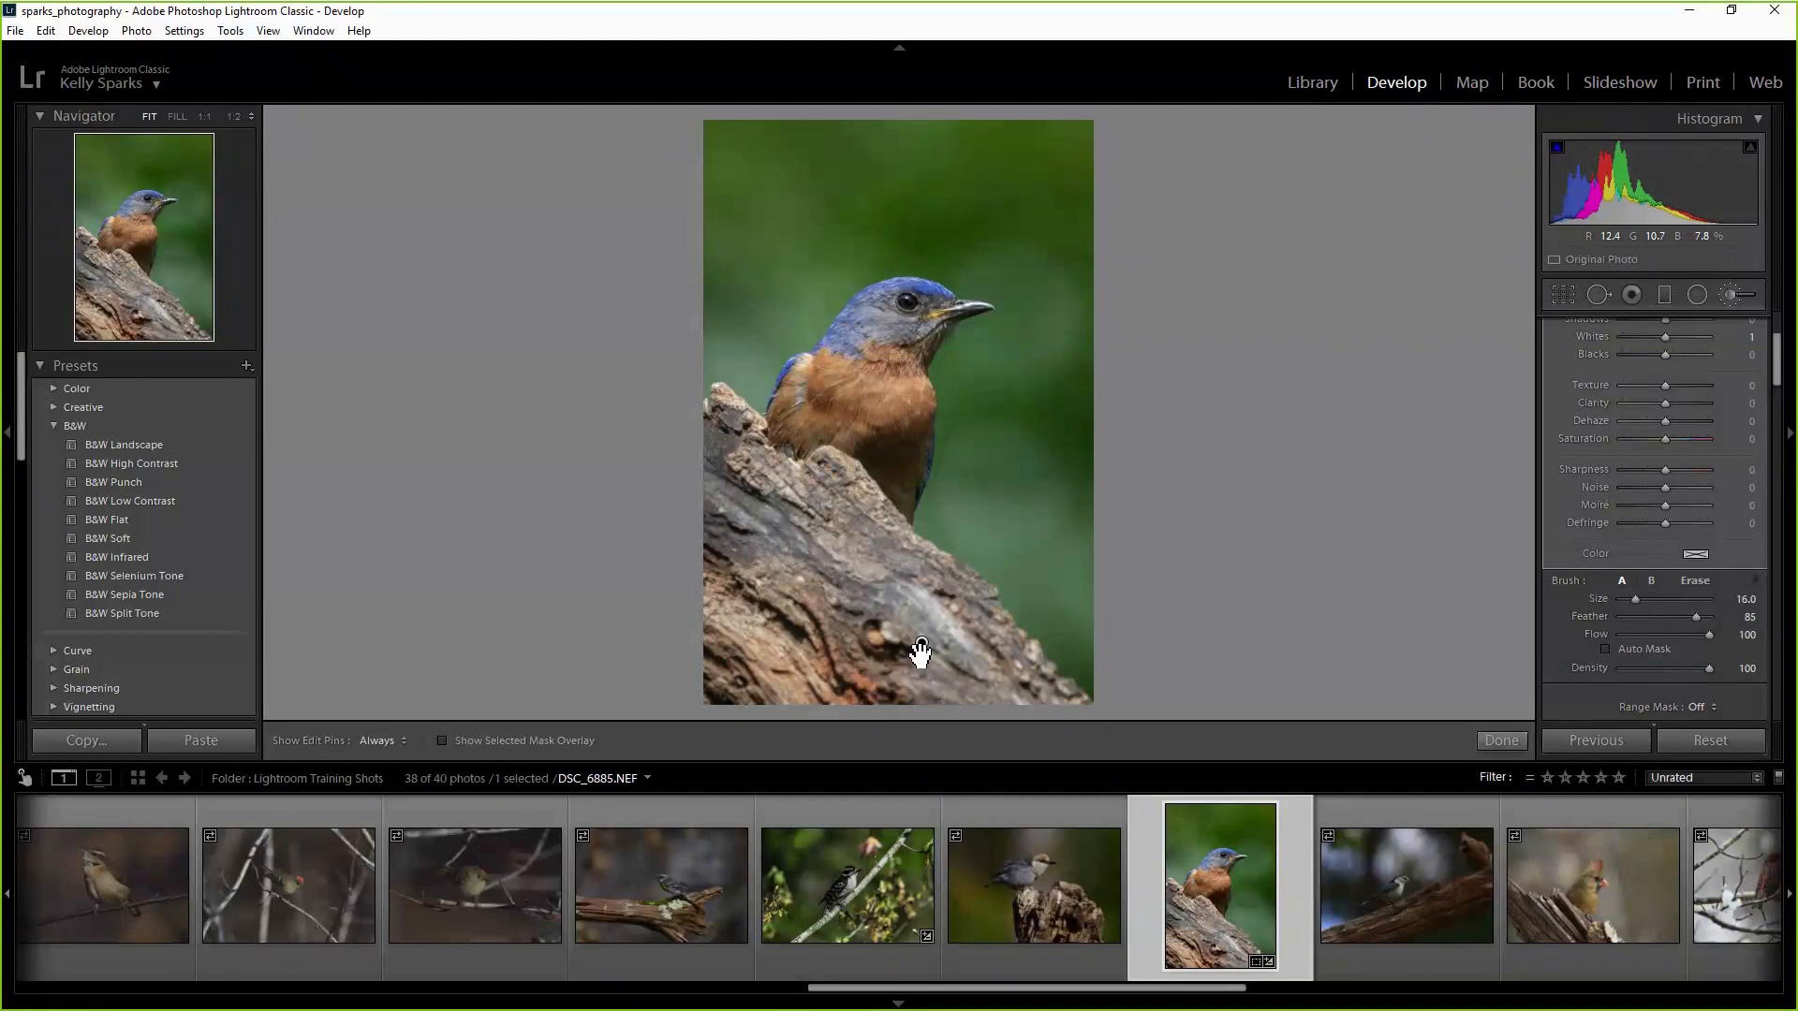
pyautogui.moveTo(921, 649)
pyautogui.click(442, 740)
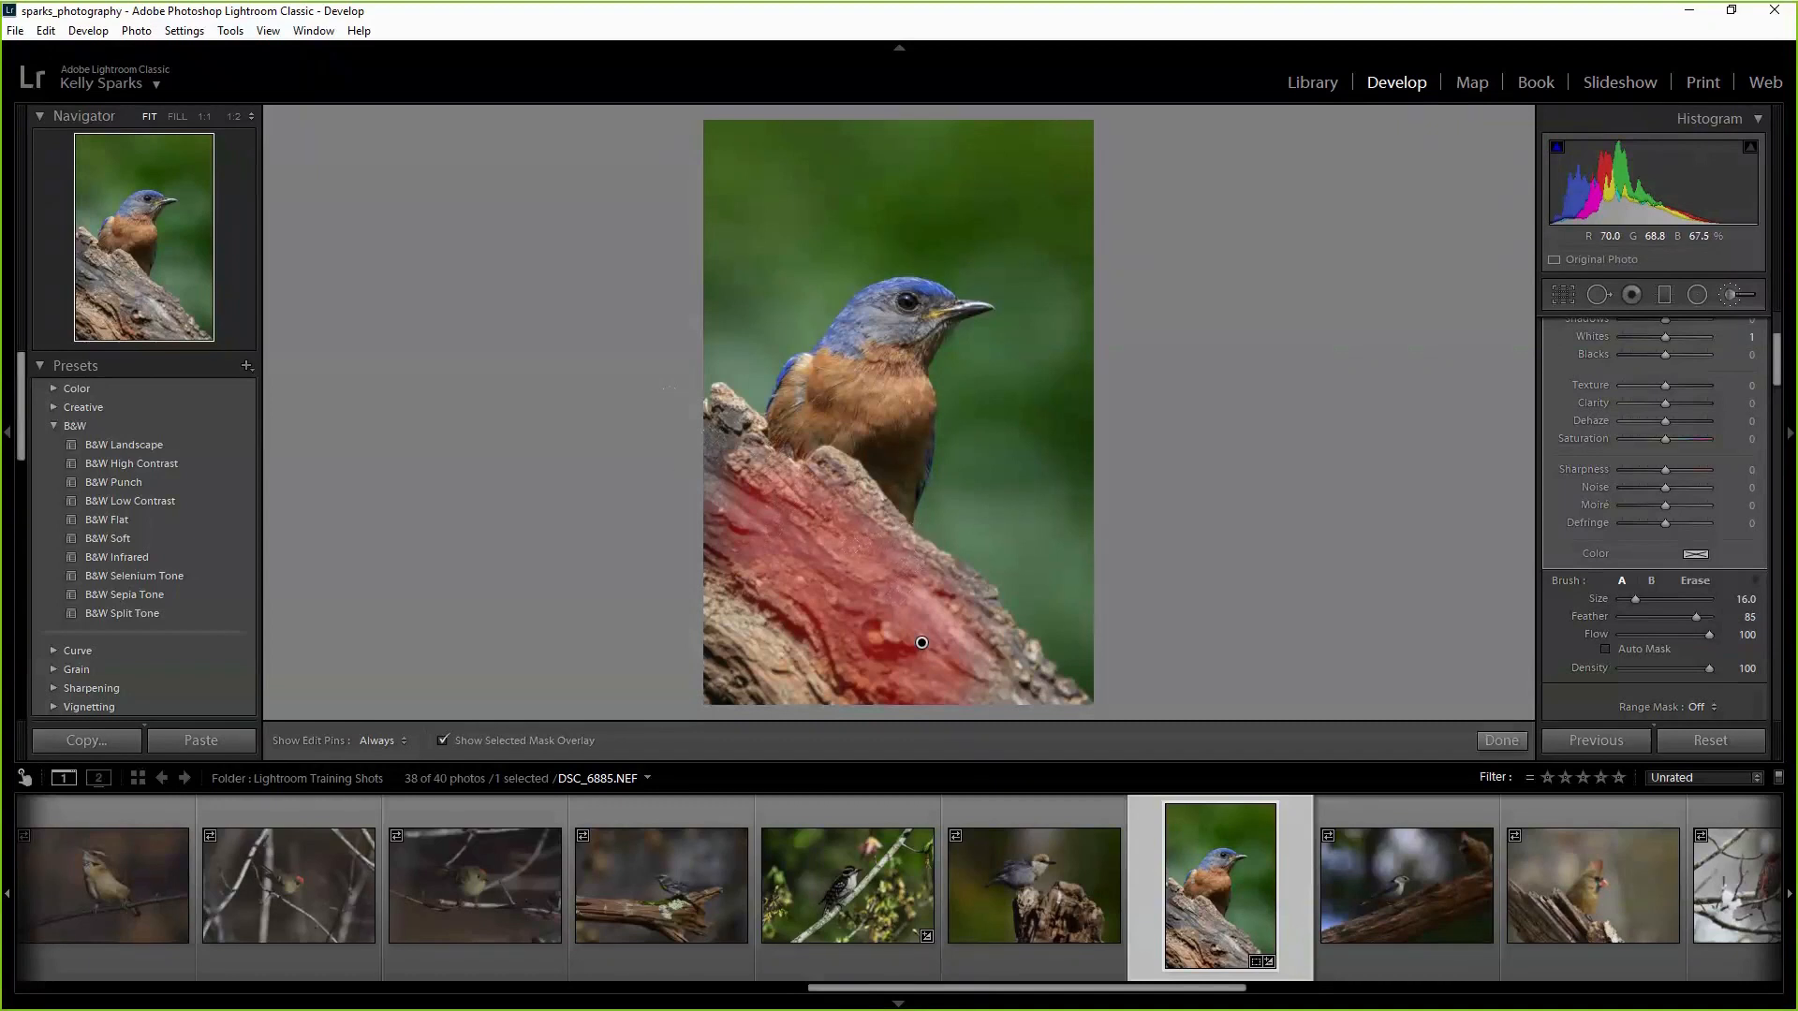
# Set the brush Feather to 9 and extend the mask over the log's upper edge and lower corner.
pyautogui.moveTo(1709, 620); pyautogui.dragTo(1632, 620)
pyautogui.moveTo(981, 668)
pyautogui.mouseDown()
pyautogui.moveTo(1039, 693)
pyautogui.moveTo(979, 641)
pyautogui.moveTo(978, 589)
pyautogui.moveTo(860, 536)
pyautogui.moveTo(848, 480)
pyautogui.moveTo(819, 461)
pyautogui.moveTo(740, 473)
pyautogui.moveTo(745, 445)
pyautogui.moveTo(684, 394)
pyautogui.mouseUp()
pyautogui.press('h')
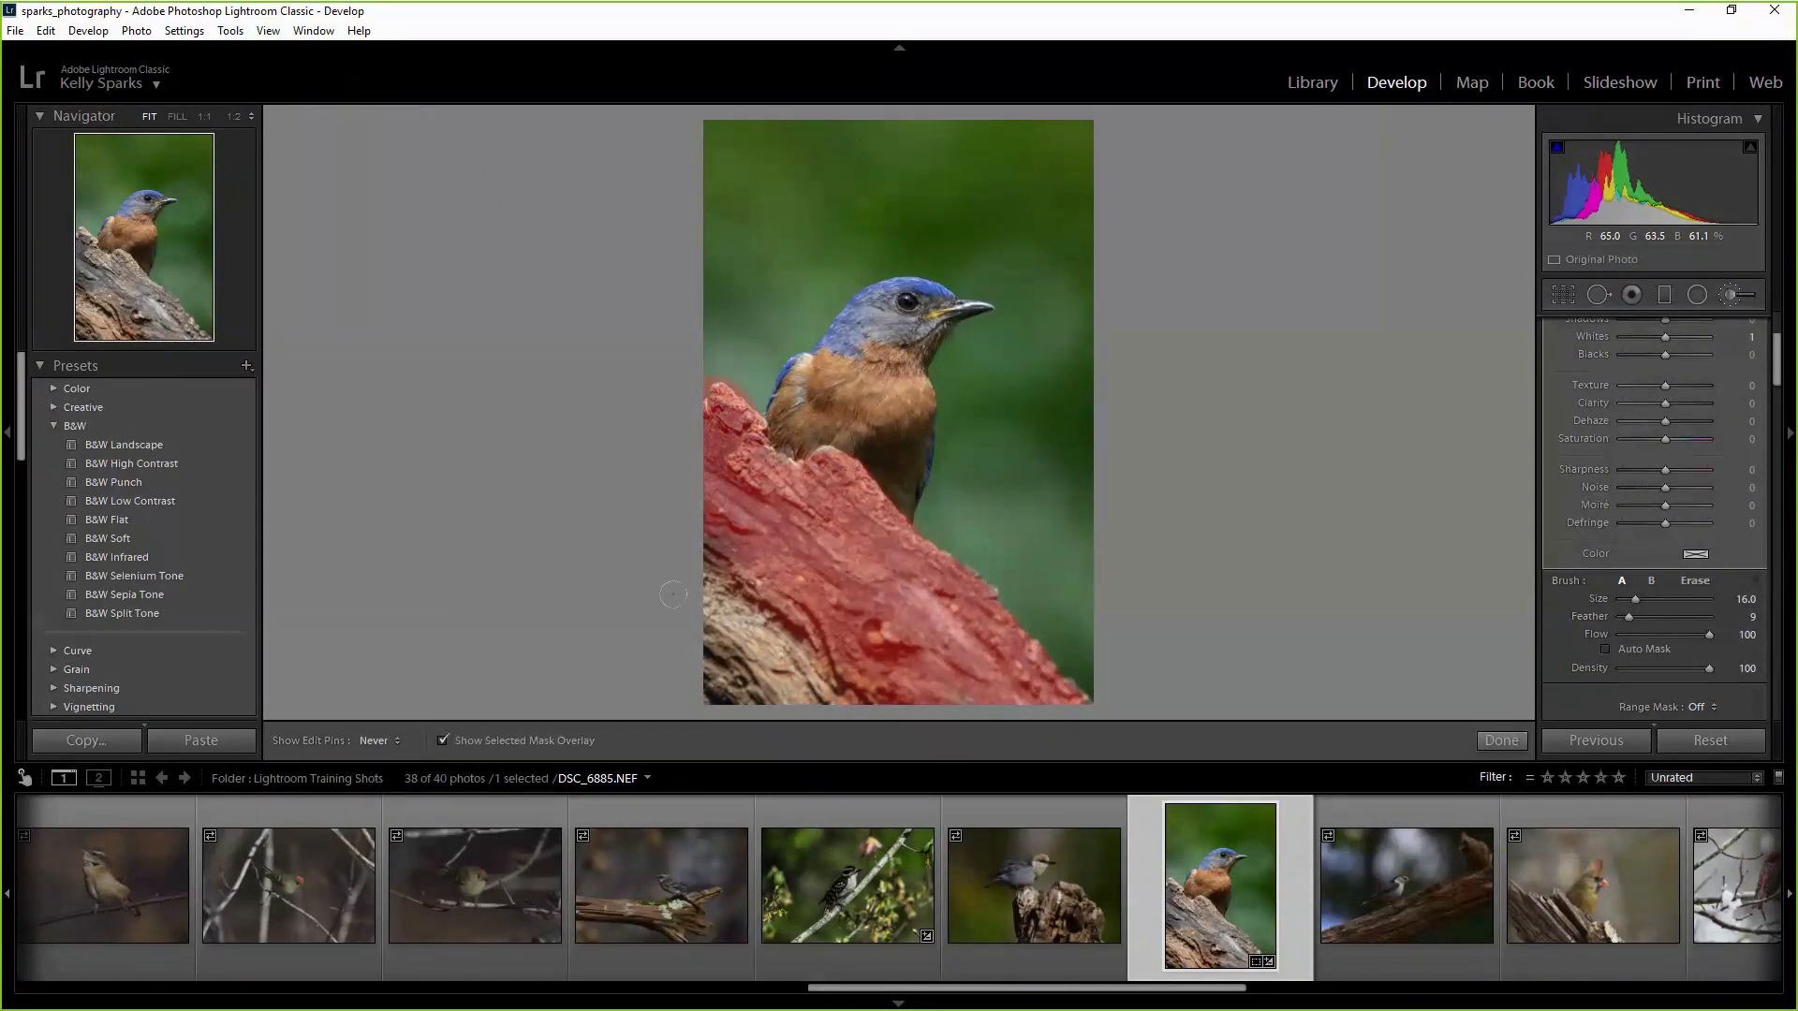
pyautogui.moveTo(673, 594)
pyautogui.mouseDown()
pyautogui.moveTo(676, 675)
pyautogui.moveTo(845, 672)
pyautogui.moveTo(720, 552)
pyautogui.moveTo(753, 628)
pyautogui.mouseUp()
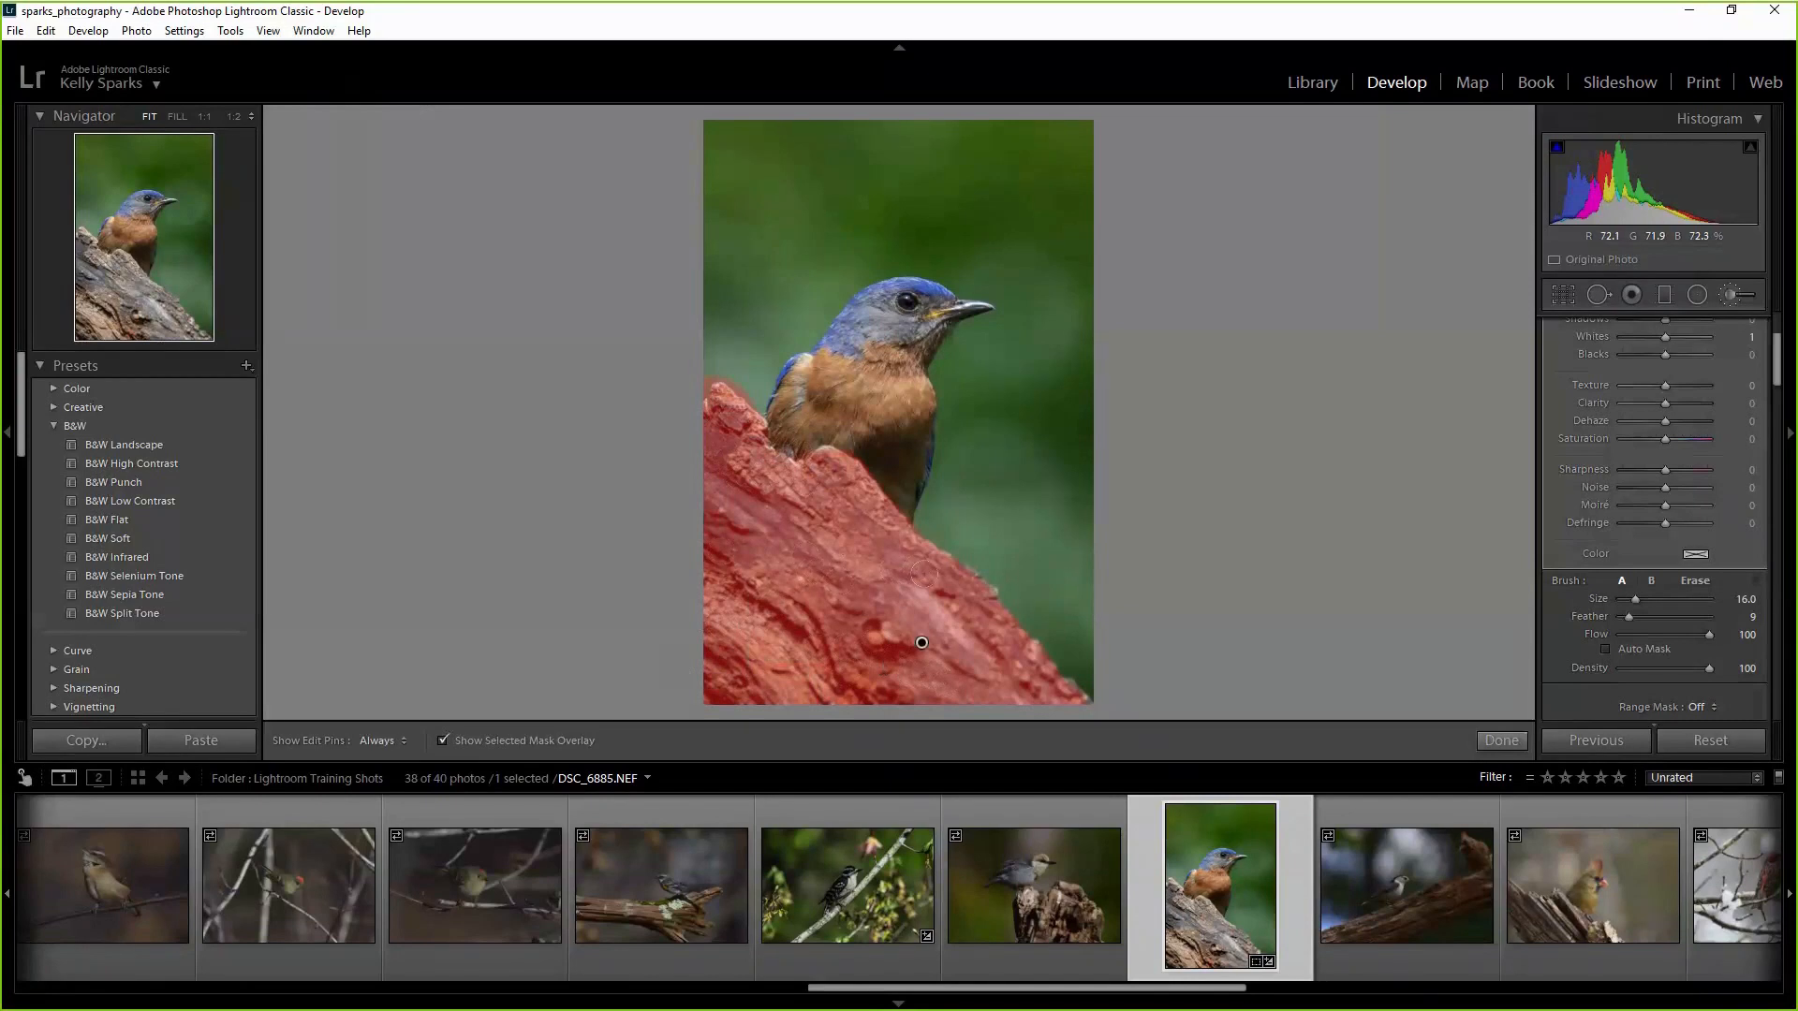
pyautogui.click(960, 572)
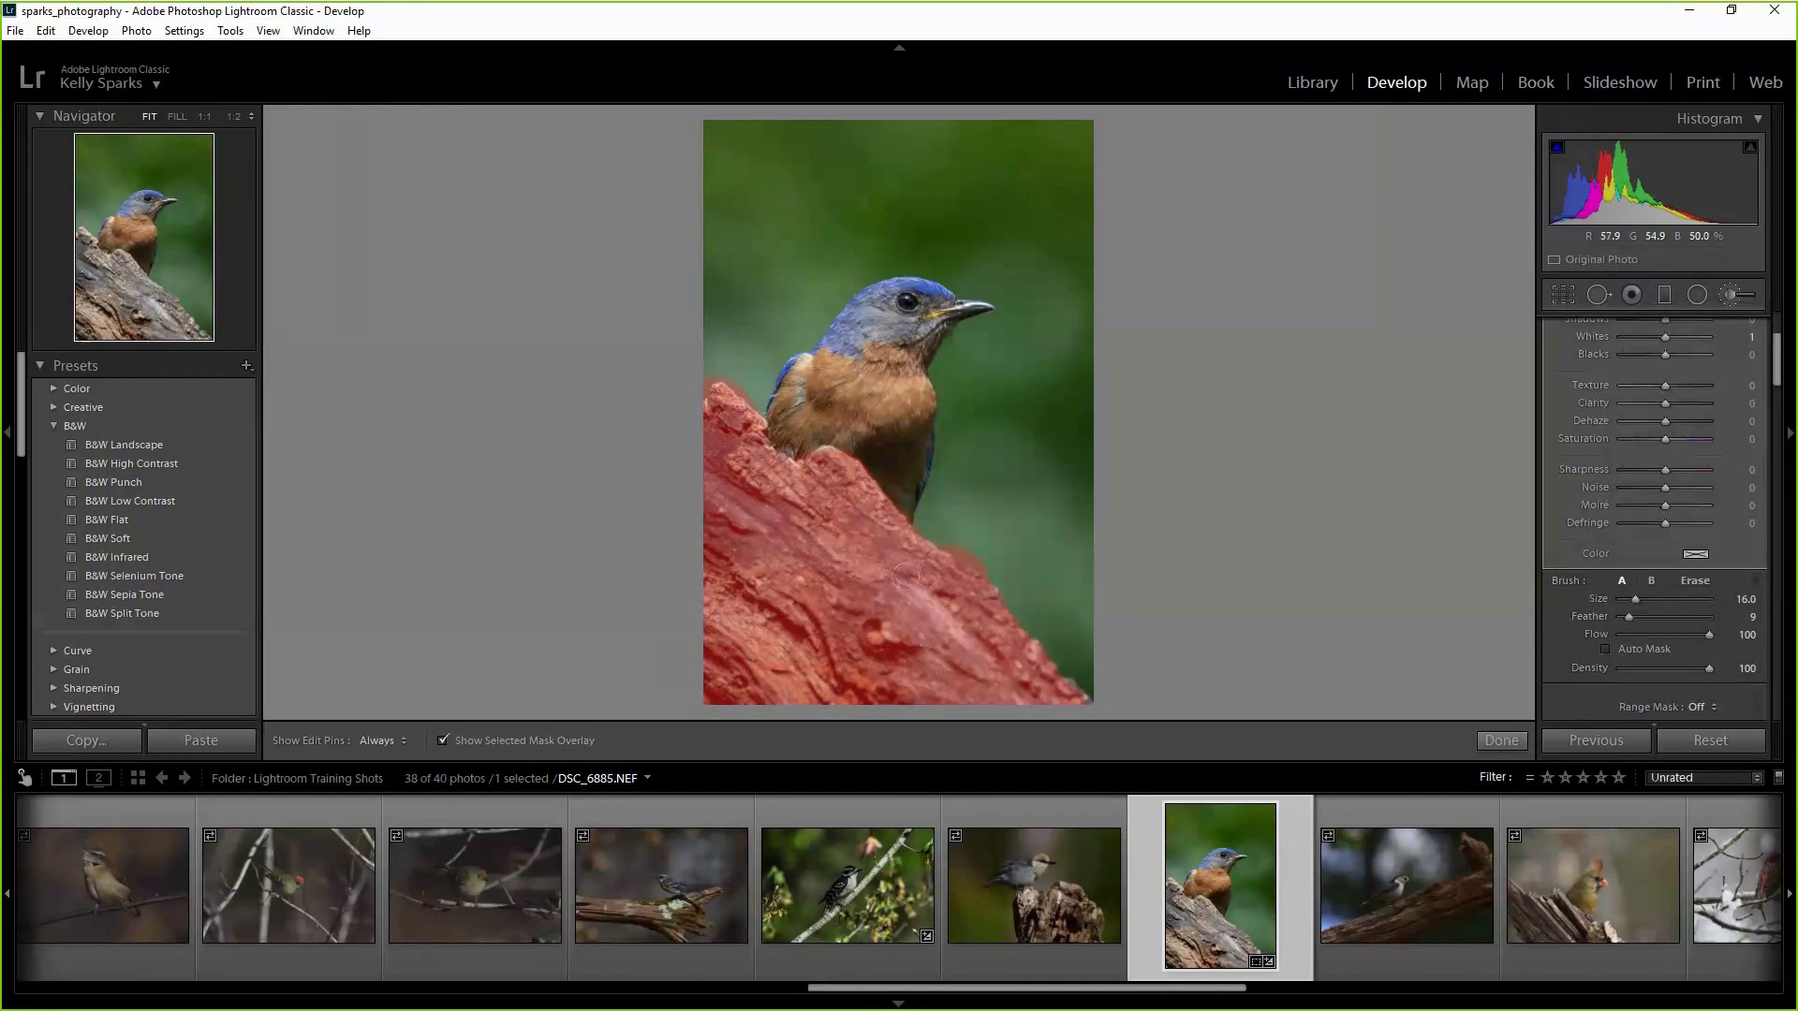
# Check the mask coverage along the log, enable Auto Mask for the brush and switch it to Erase mode.
pyautogui.press('h')
pyautogui.click(177, 117)
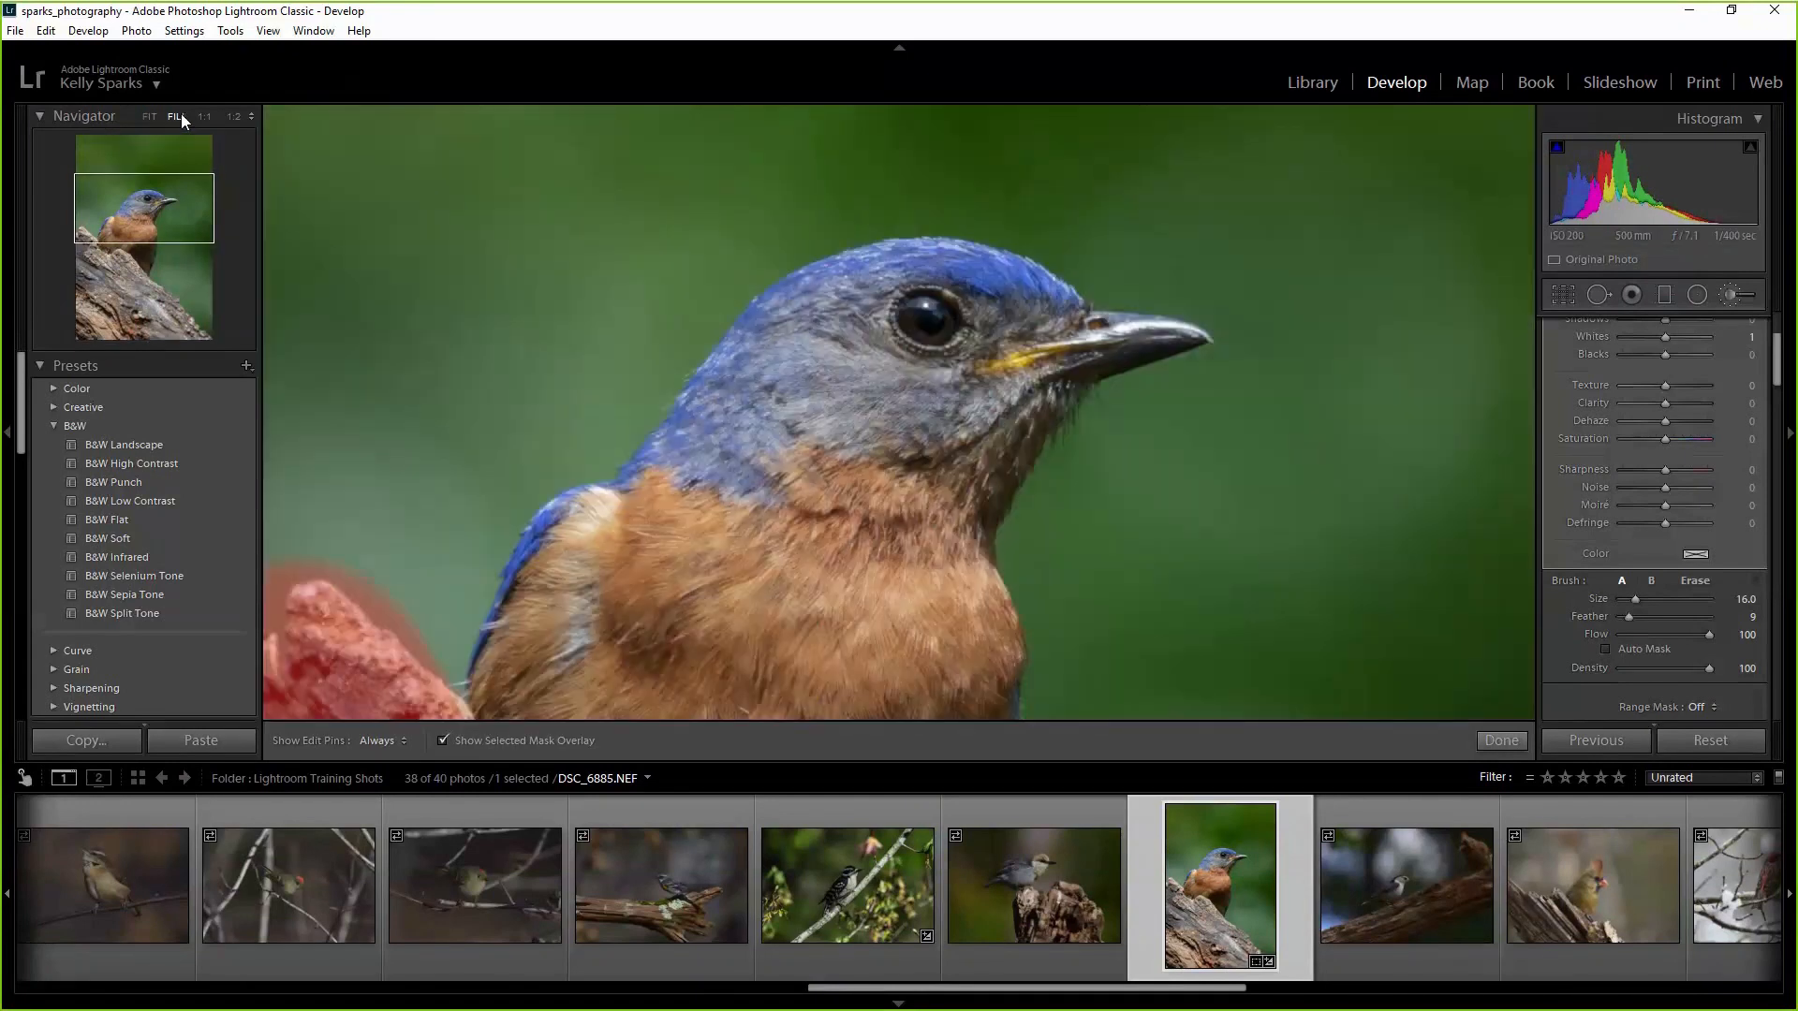
pyautogui.click(144, 300)
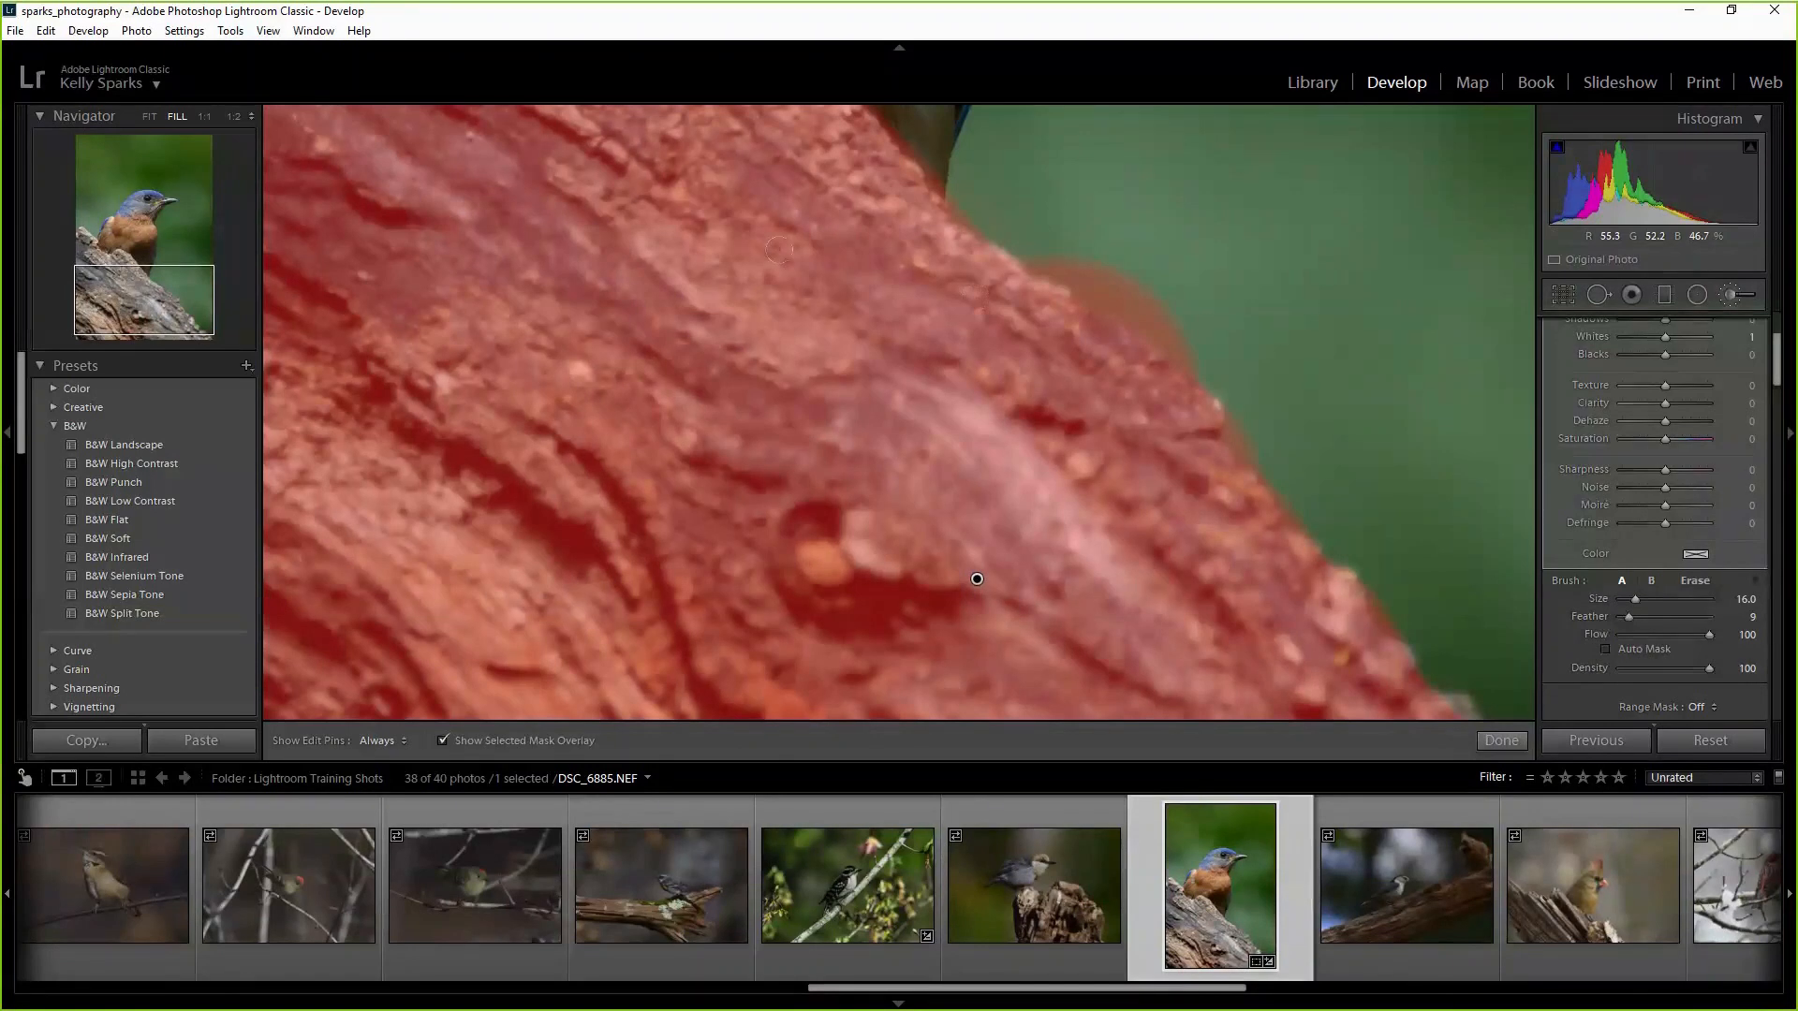
pyautogui.click(148, 116)
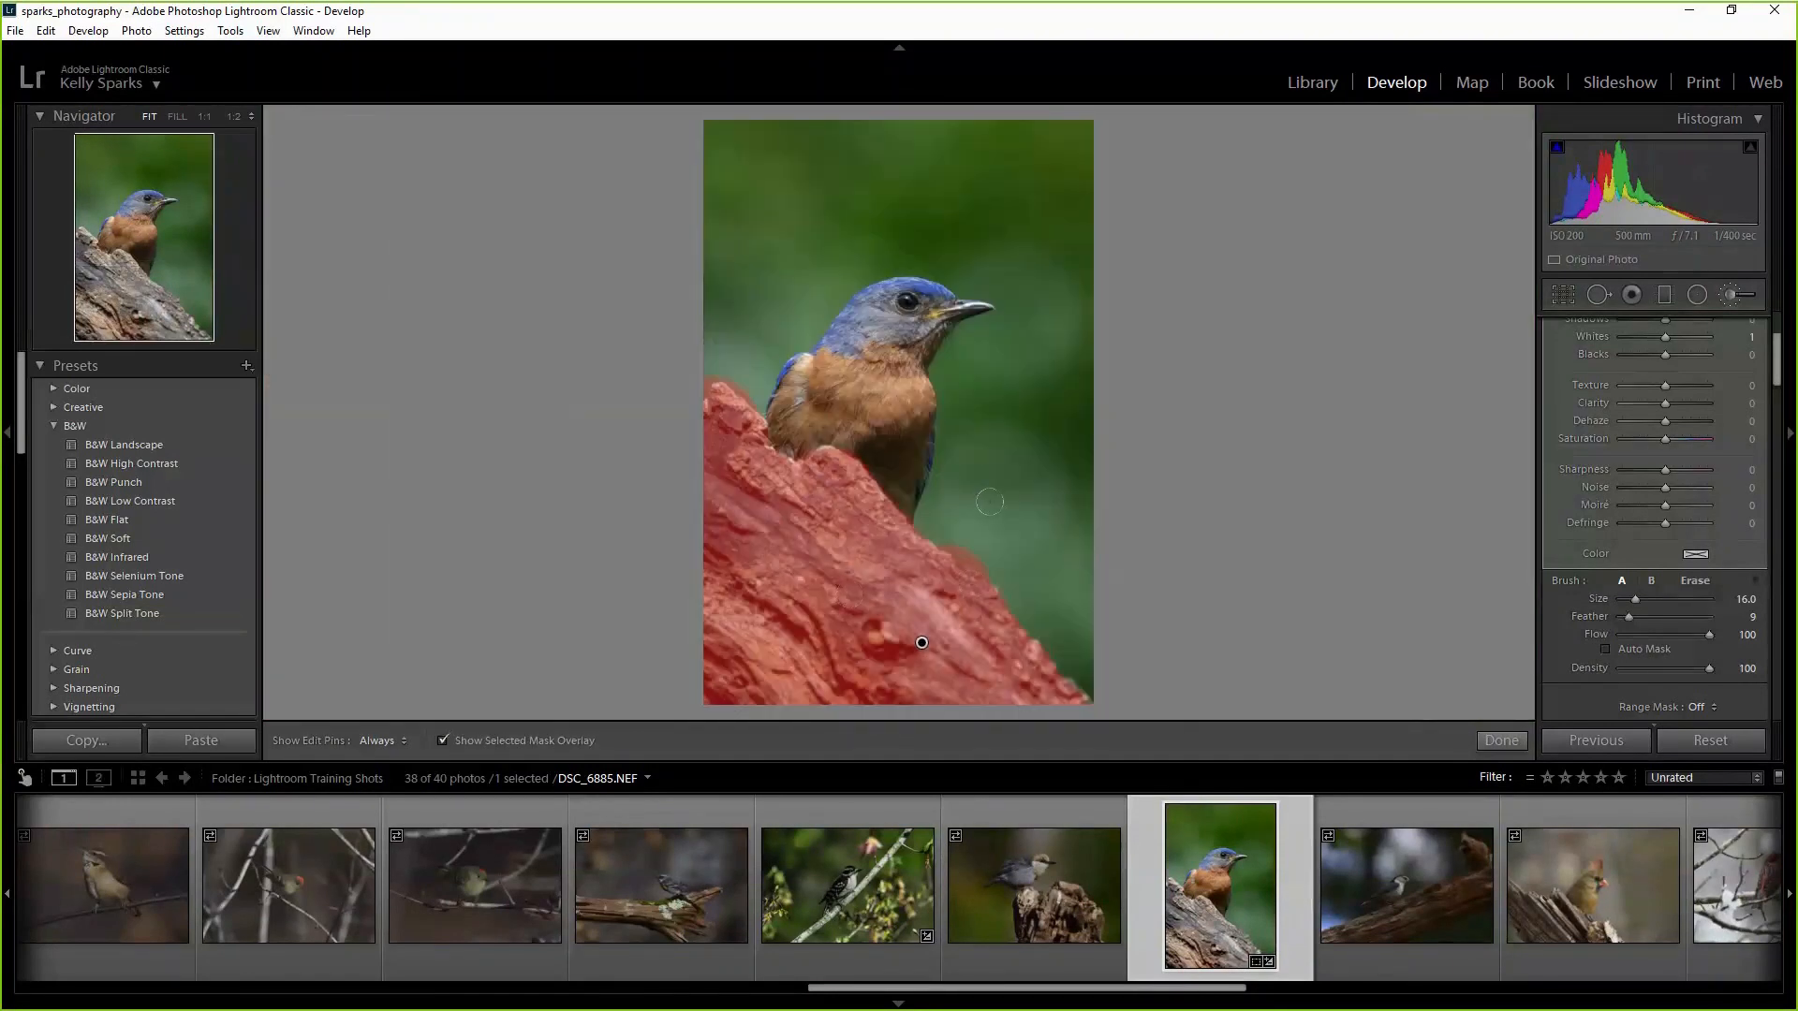
pyautogui.press('h')
pyautogui.press('h')
pyautogui.click(1607, 649)
pyautogui.click(1699, 582)
# Delete the log's brush mask and undo the deletion.
pyautogui.scroll(2, 1073, 567)
pyautogui.press('Delete')
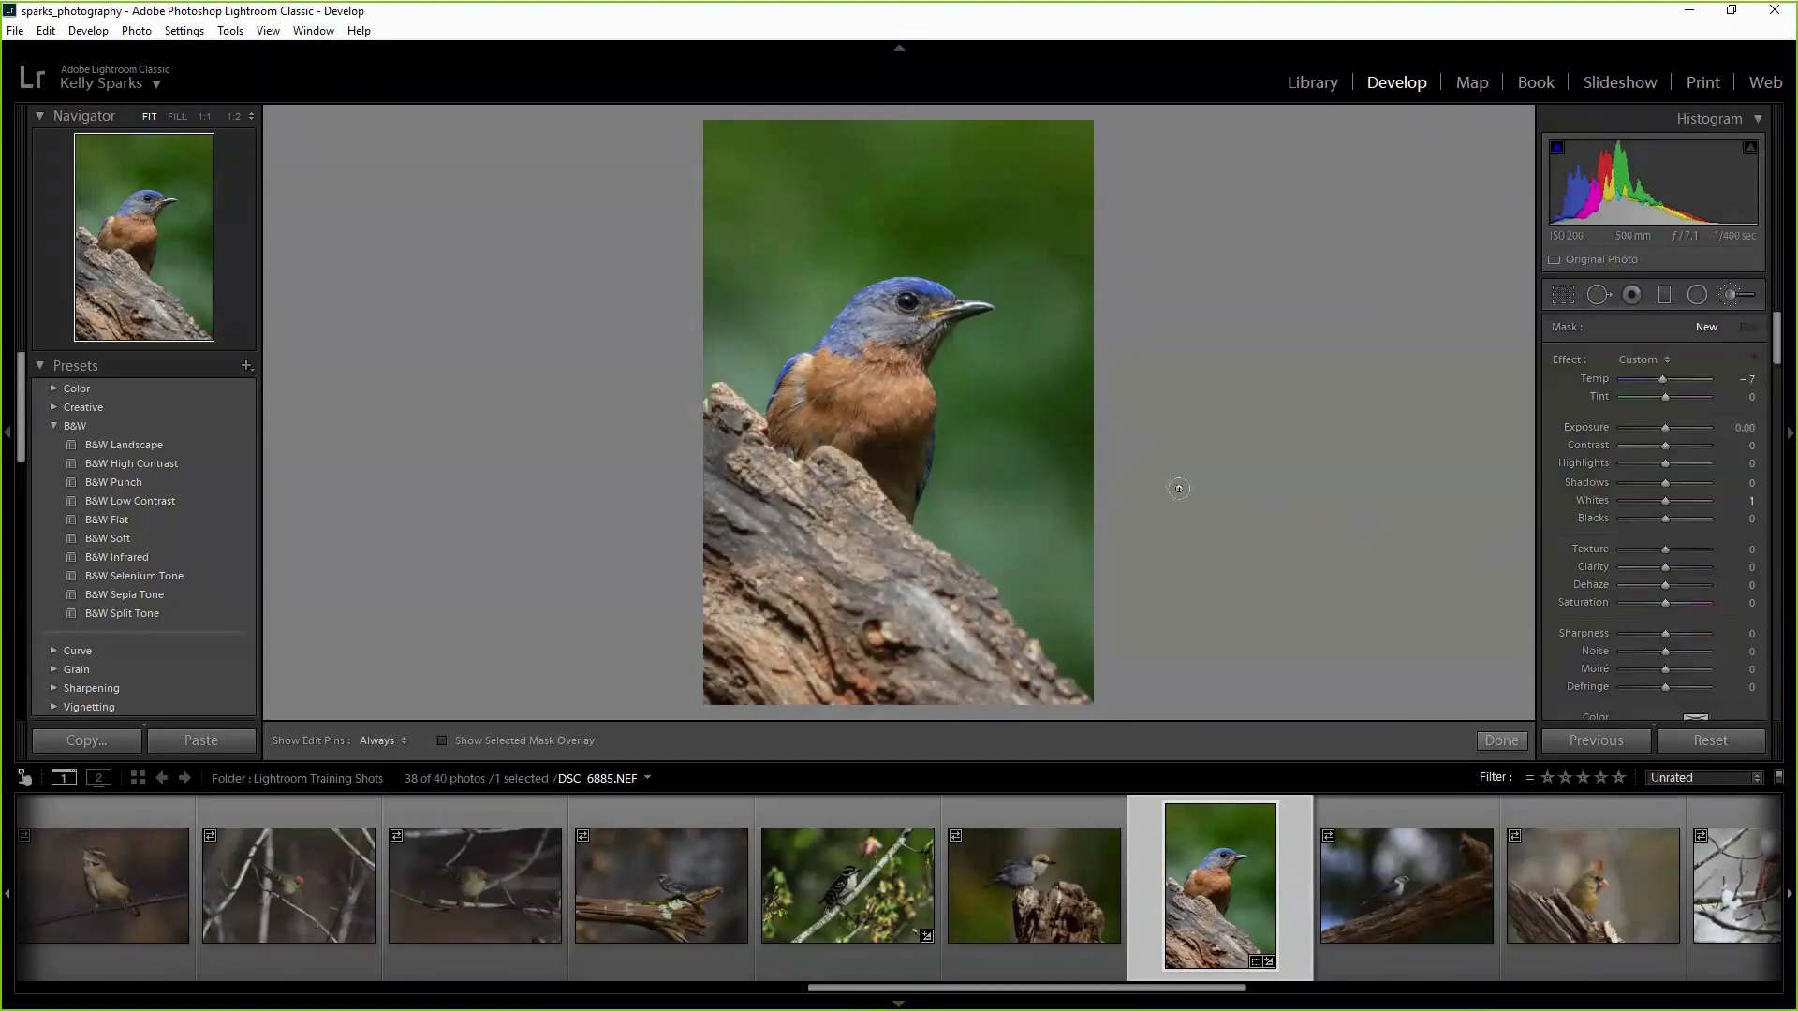
pyautogui.hotkey('ctrl', 'z')
pyautogui.press('h')
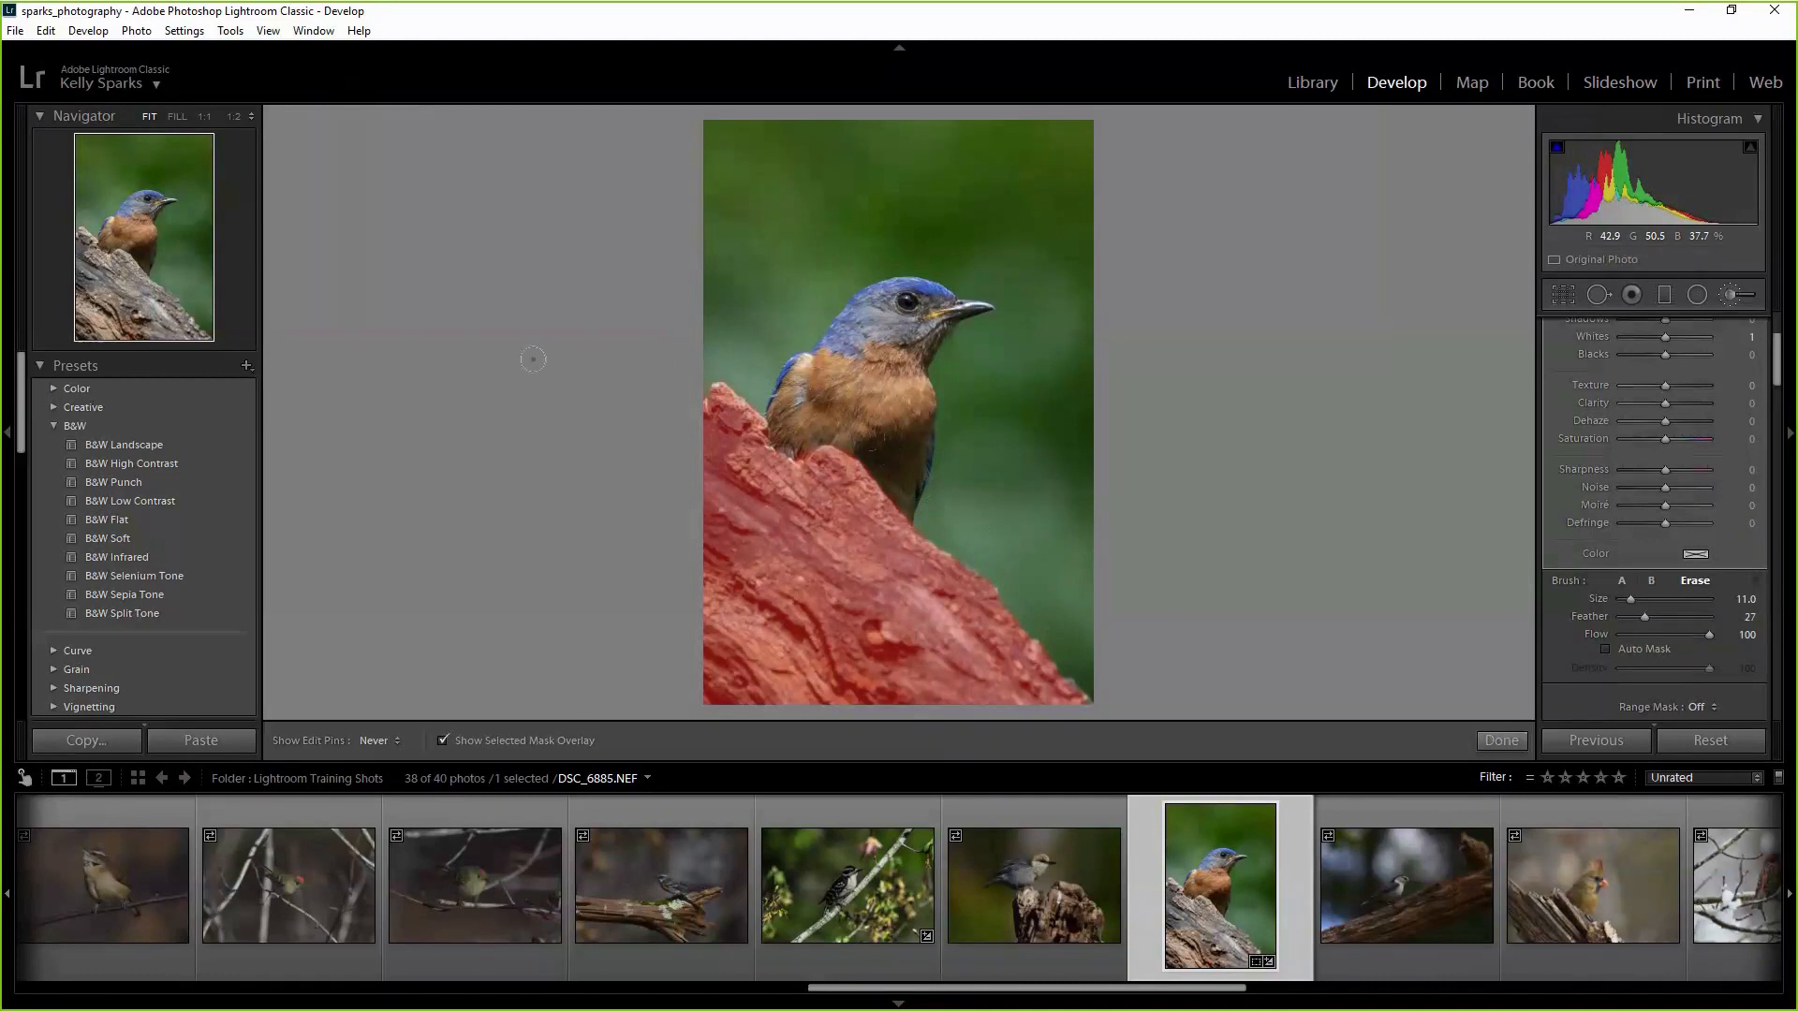
# Erase the mask spill from the bird's belly feathers along the log's edge with the Erase brush at Size 15.
pyautogui.press('h')
pyautogui.click(204, 116)
pyautogui.click(155, 297)
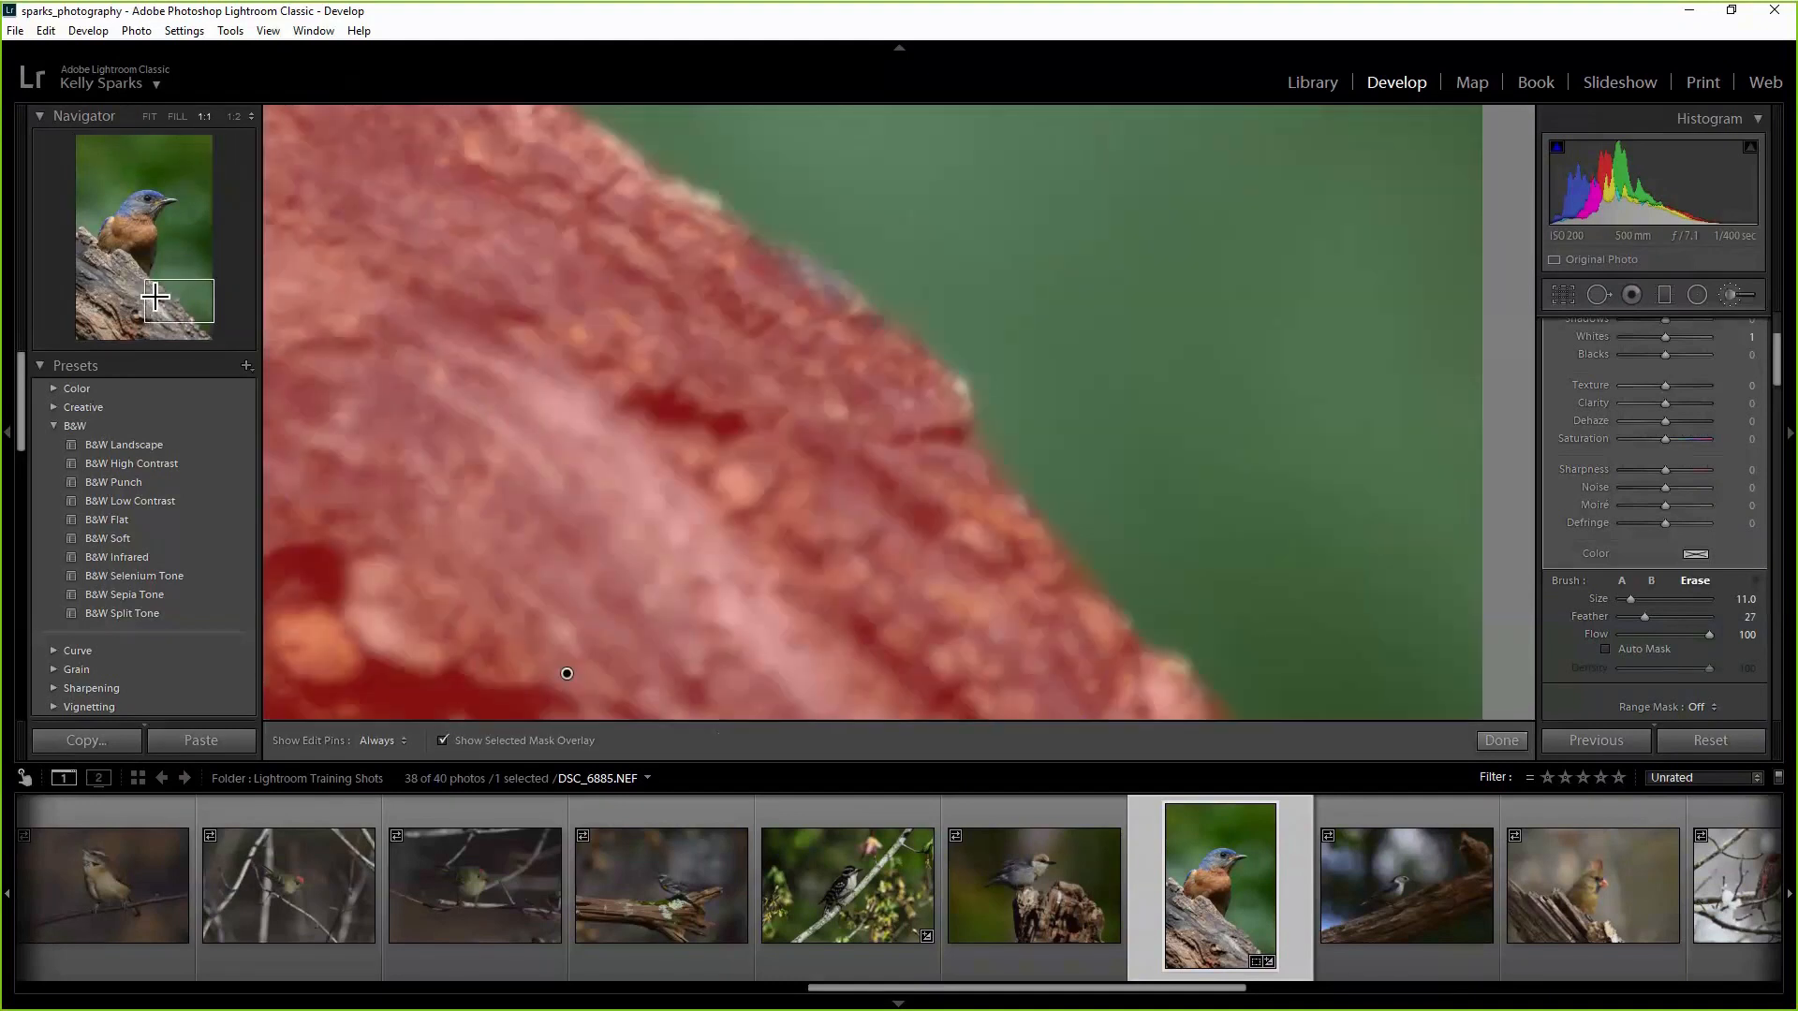
pyautogui.moveTo(155, 297); pyautogui.dragTo(128, 257)
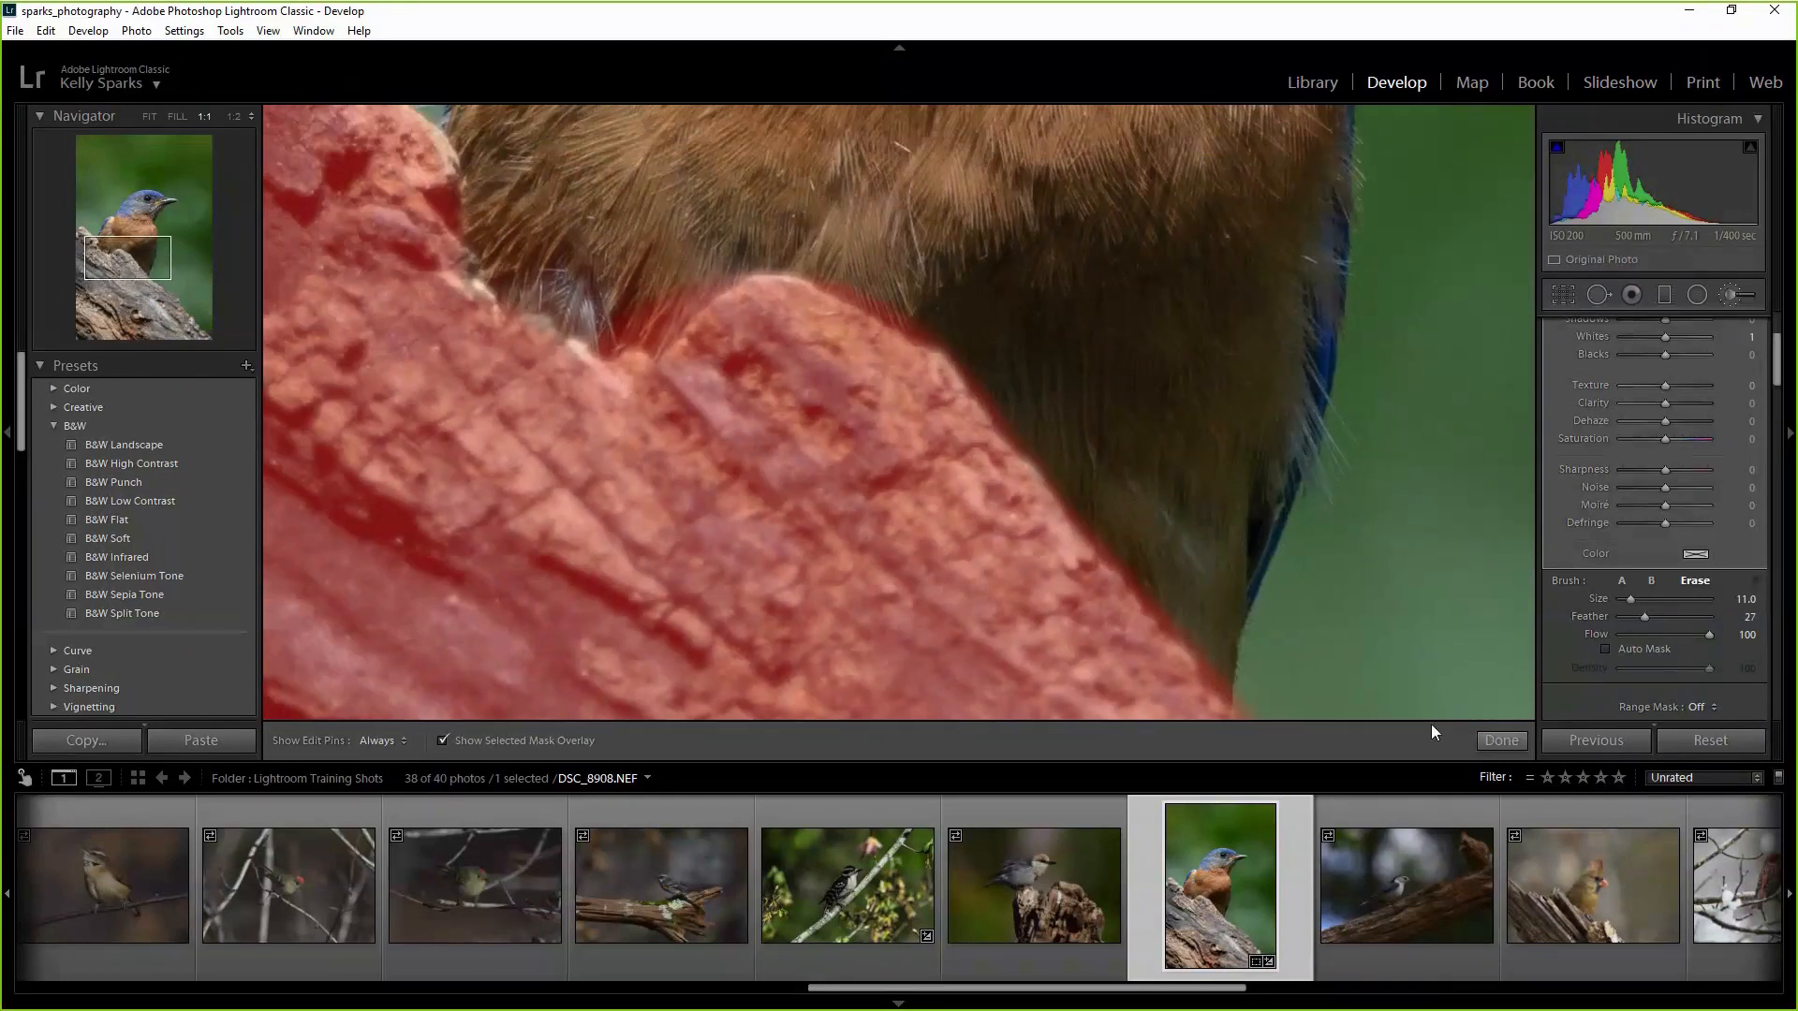
pyautogui.scroll(4, 1315, 648)
pyautogui.moveTo(1222, 660); pyautogui.dragTo(1008, 375)
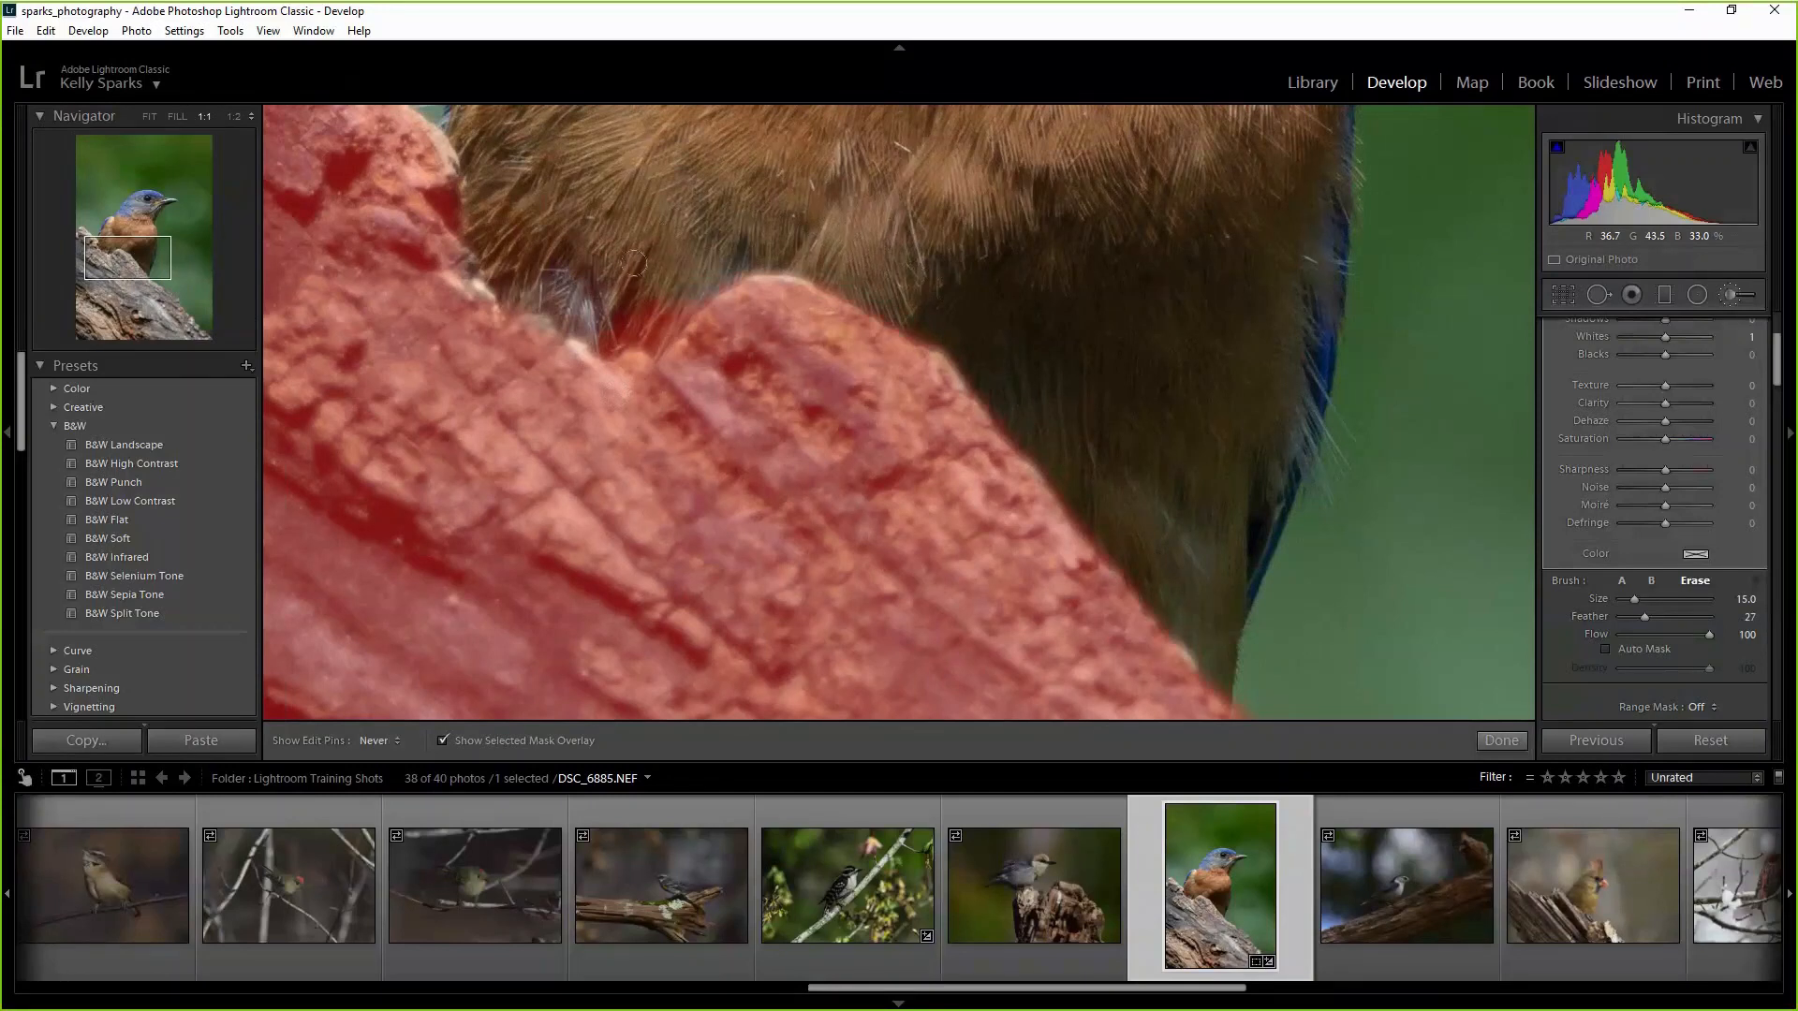
pyautogui.moveTo(634, 264)
pyautogui.mouseDown()
pyautogui.moveTo(585, 281)
pyautogui.moveTo(530, 247)
pyautogui.mouseUp()
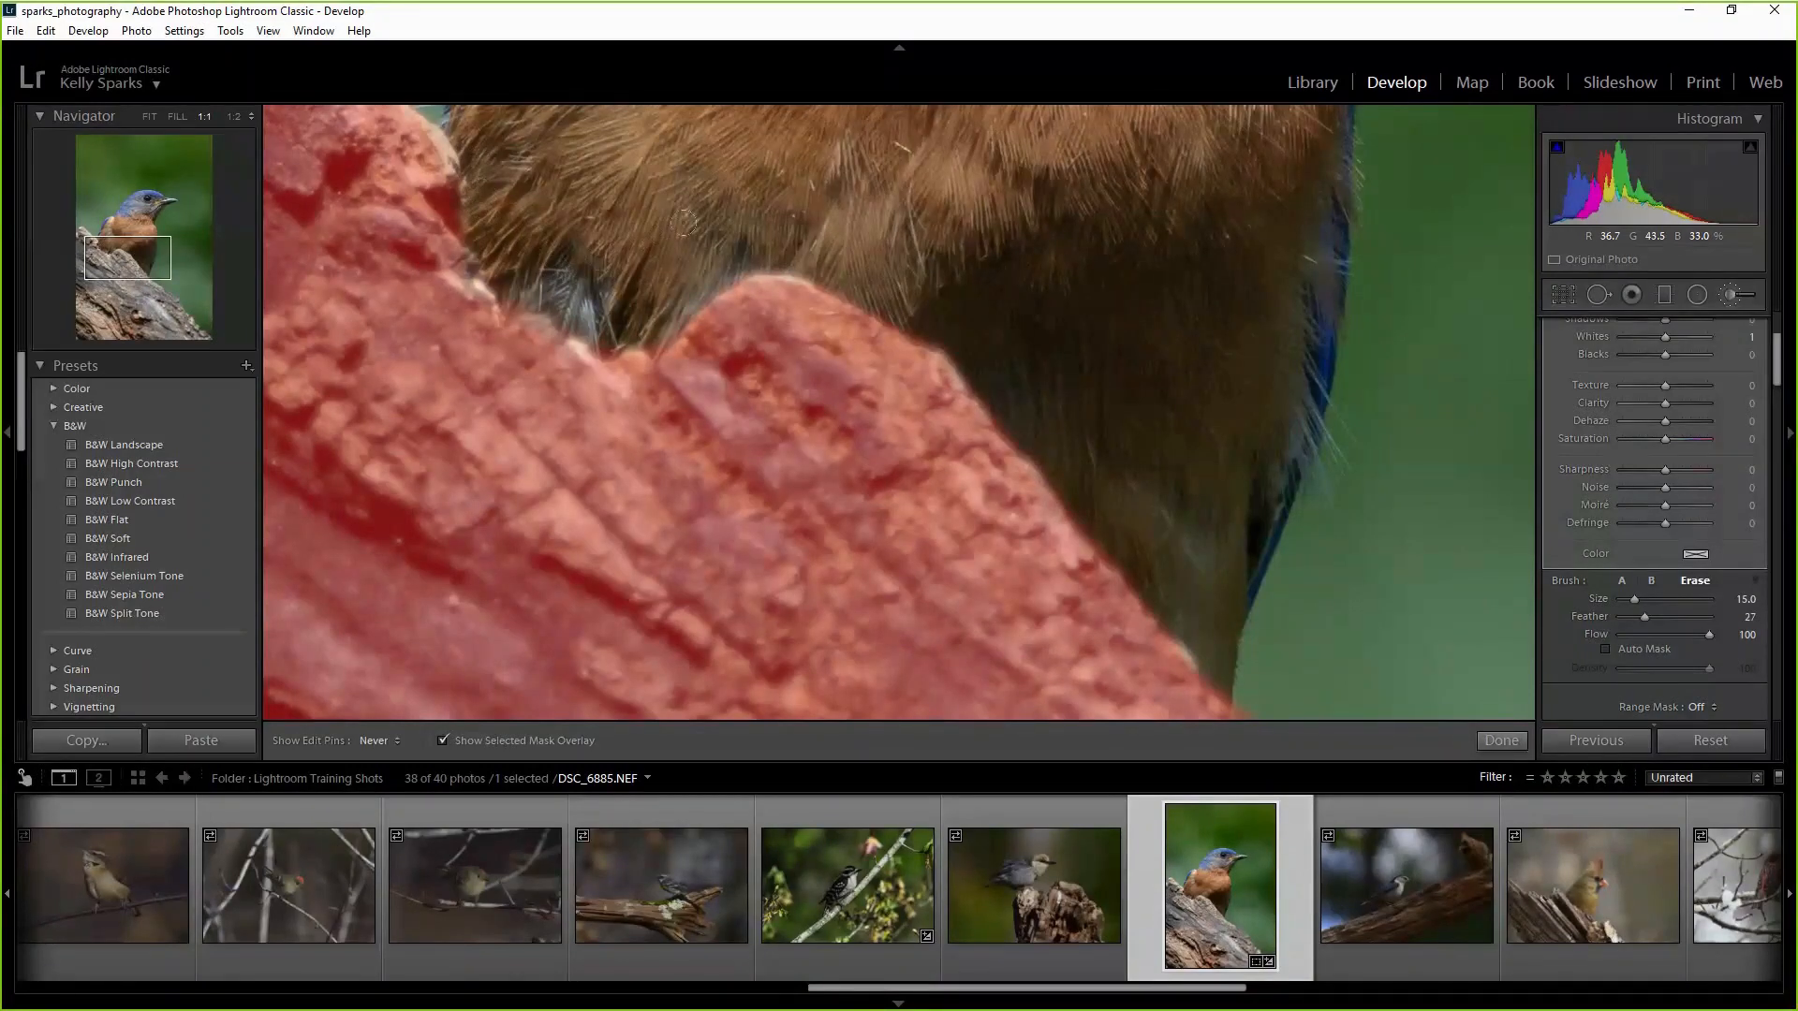
pyautogui.moveTo(684, 222)
pyautogui.mouseDown()
pyautogui.moveTo(641, 208)
pyautogui.moveTo(582, 284)
pyautogui.moveTo(540, 248)
pyautogui.moveTo(505, 279)
pyautogui.moveTo(501, 220)
pyautogui.moveTo(474, 192)
pyautogui.moveTo(482, 174)
pyautogui.moveTo(497, 187)
pyautogui.mouseUp()
# Erase the mask spill from the bird's side and background around the log's upper tip and hide the mask overlay.
pyautogui.scroll(-2, 594, 296)
pyautogui.click(116, 255)
pyautogui.moveTo(116, 255); pyautogui.dragTo(116, 234)
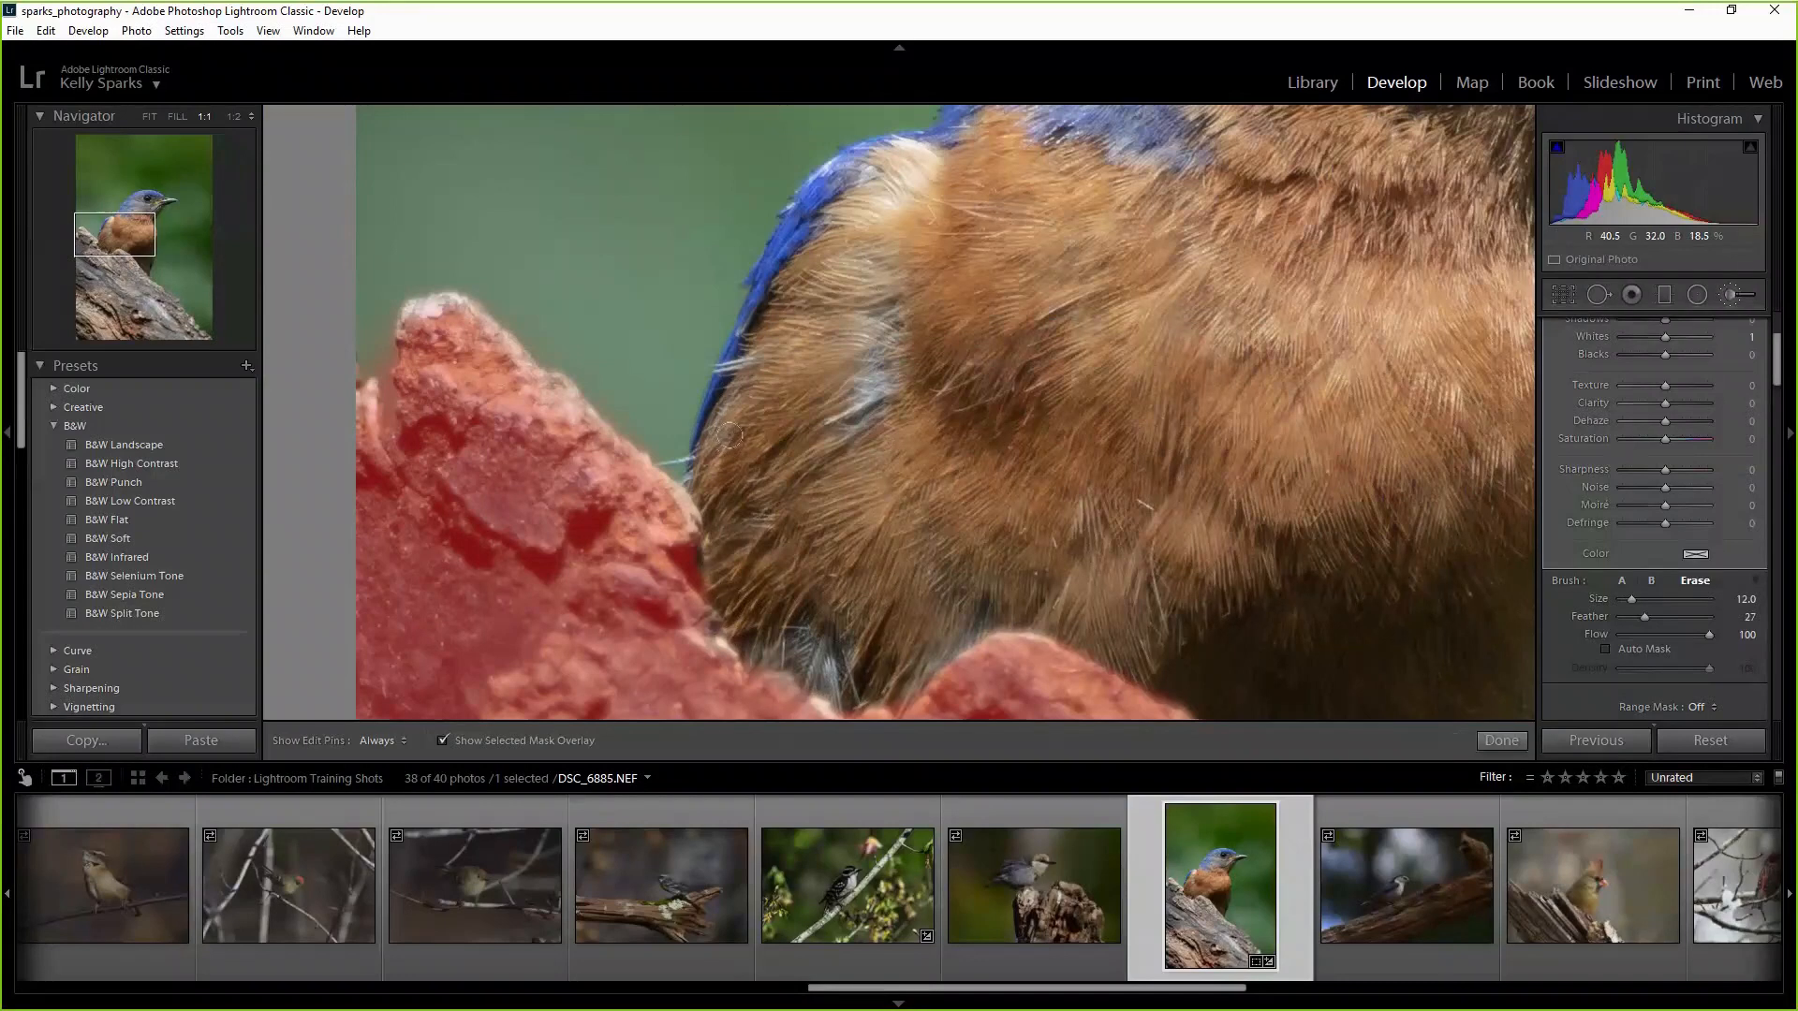
pyautogui.scroll(3, 728, 445)
pyautogui.moveTo(729, 445)
pyautogui.mouseDown()
pyautogui.moveTo(628, 411)
pyautogui.moveTo(648, 409)
pyautogui.mouseUp()
pyautogui.moveTo(359, 329)
pyautogui.mouseDown()
pyautogui.moveTo(608, 262)
pyautogui.moveTo(616, 331)
pyautogui.mouseUp()
pyautogui.scroll(-3, 615, 259)
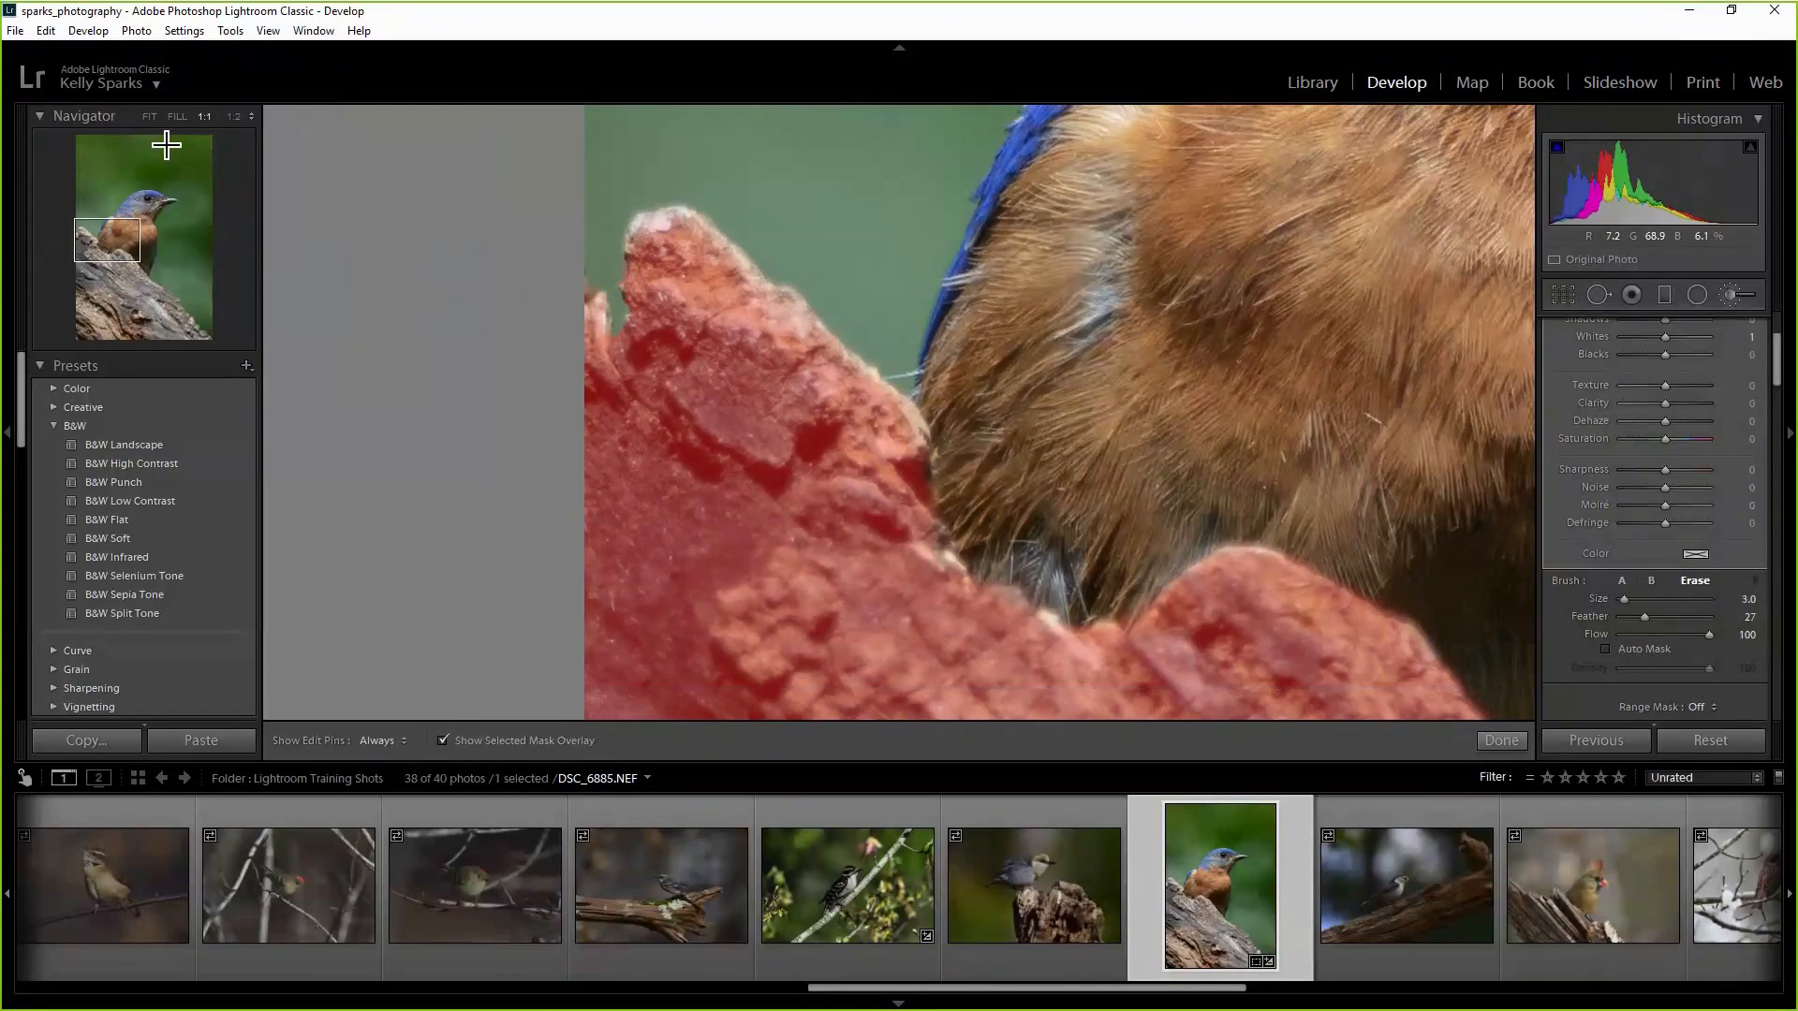
pyautogui.click(150, 116)
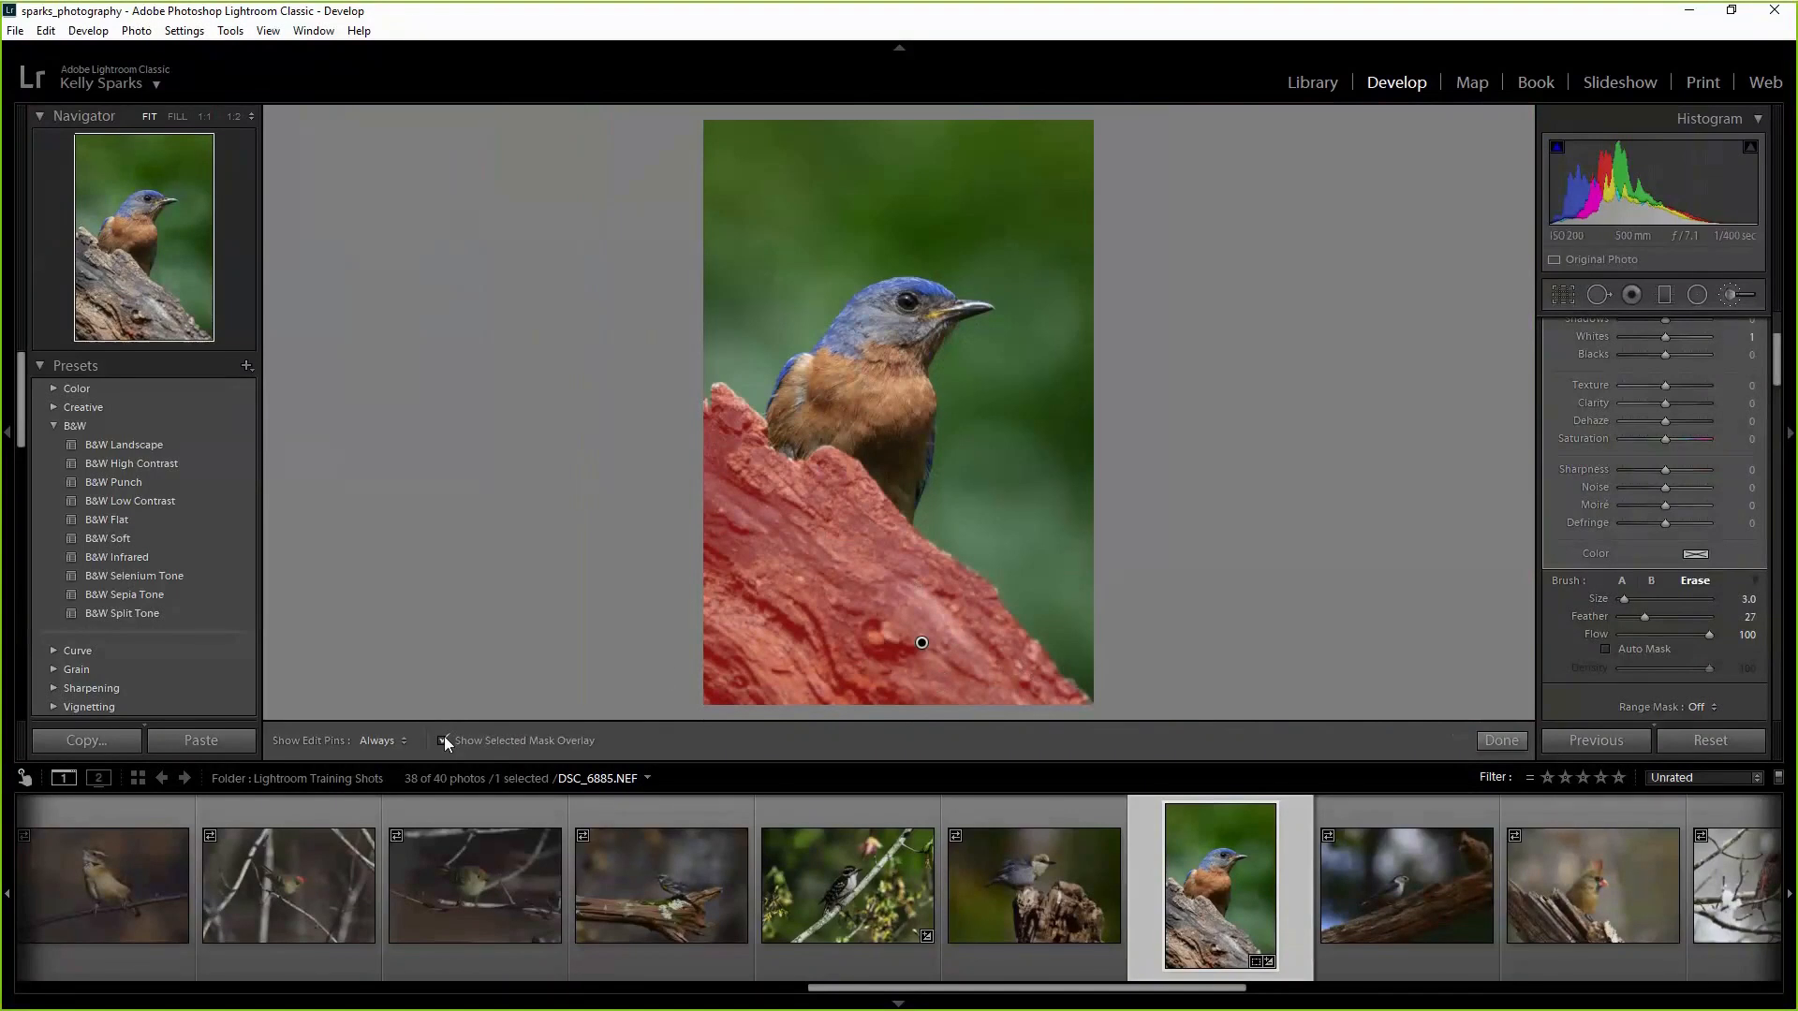
pyautogui.press('o')
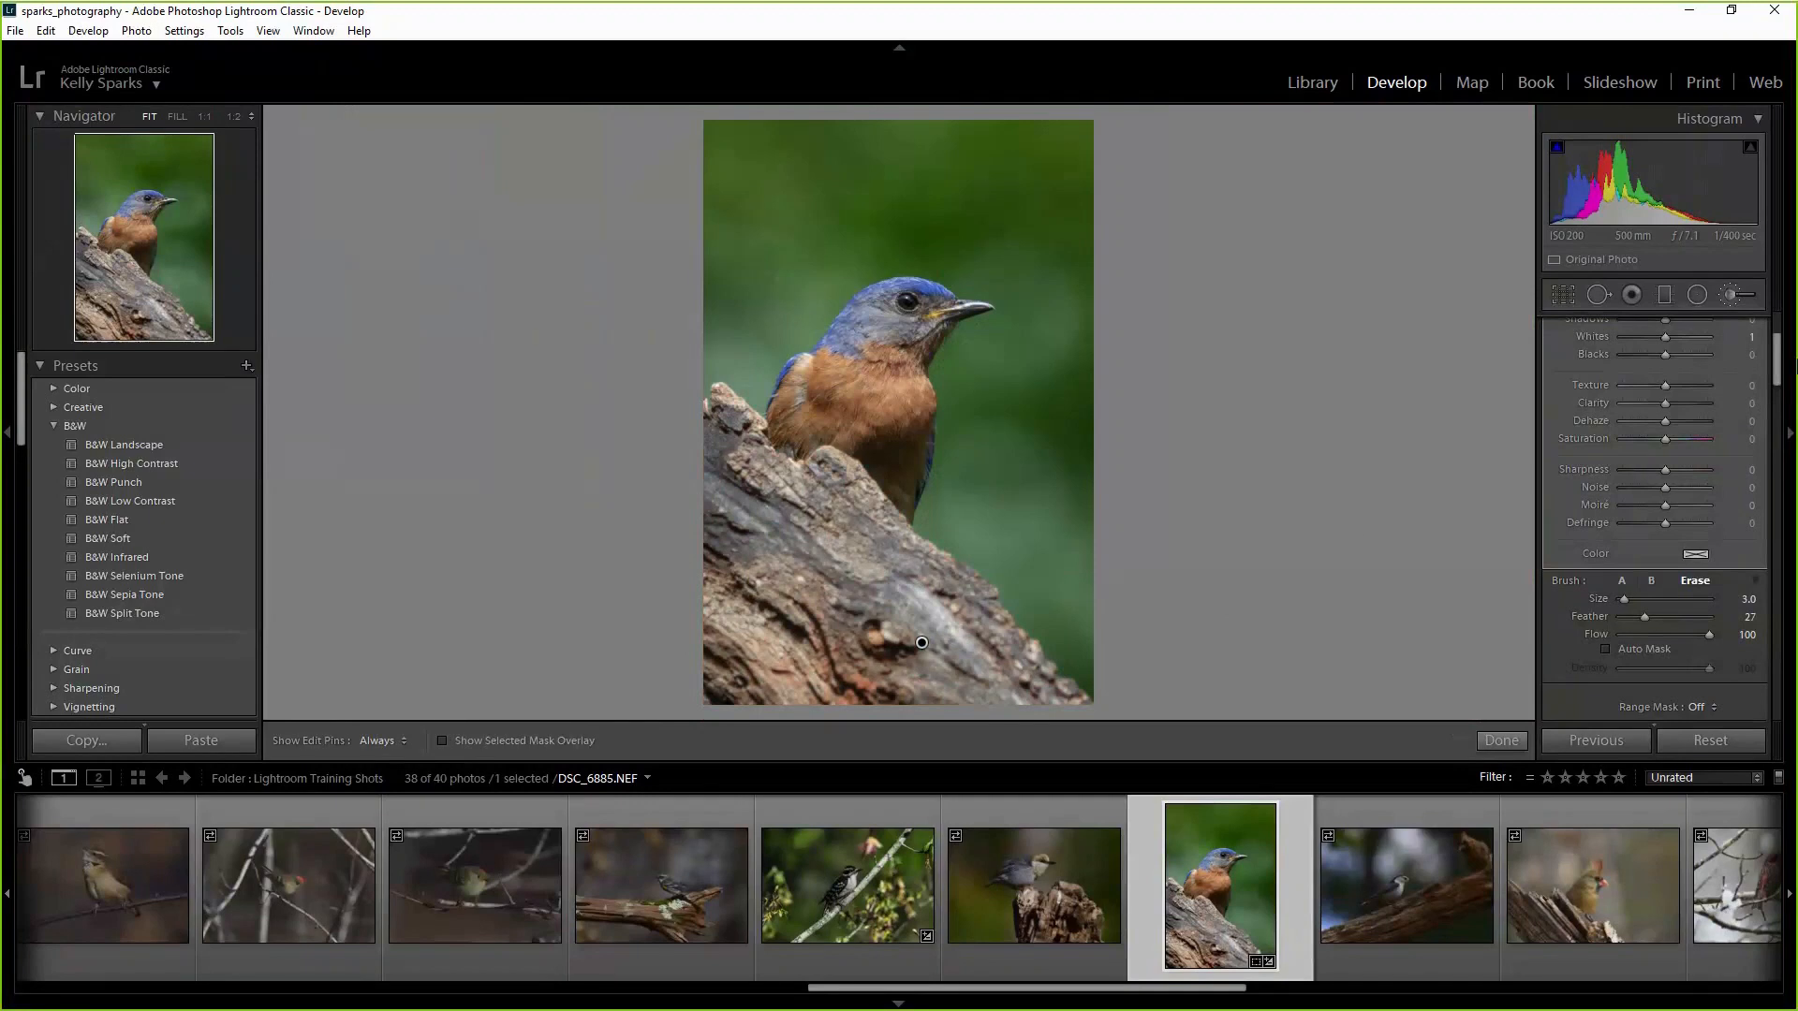
# Try an Exposure of −1.30 on the log mask and reset it to zero.
pyautogui.scroll(3, 1778, 354)
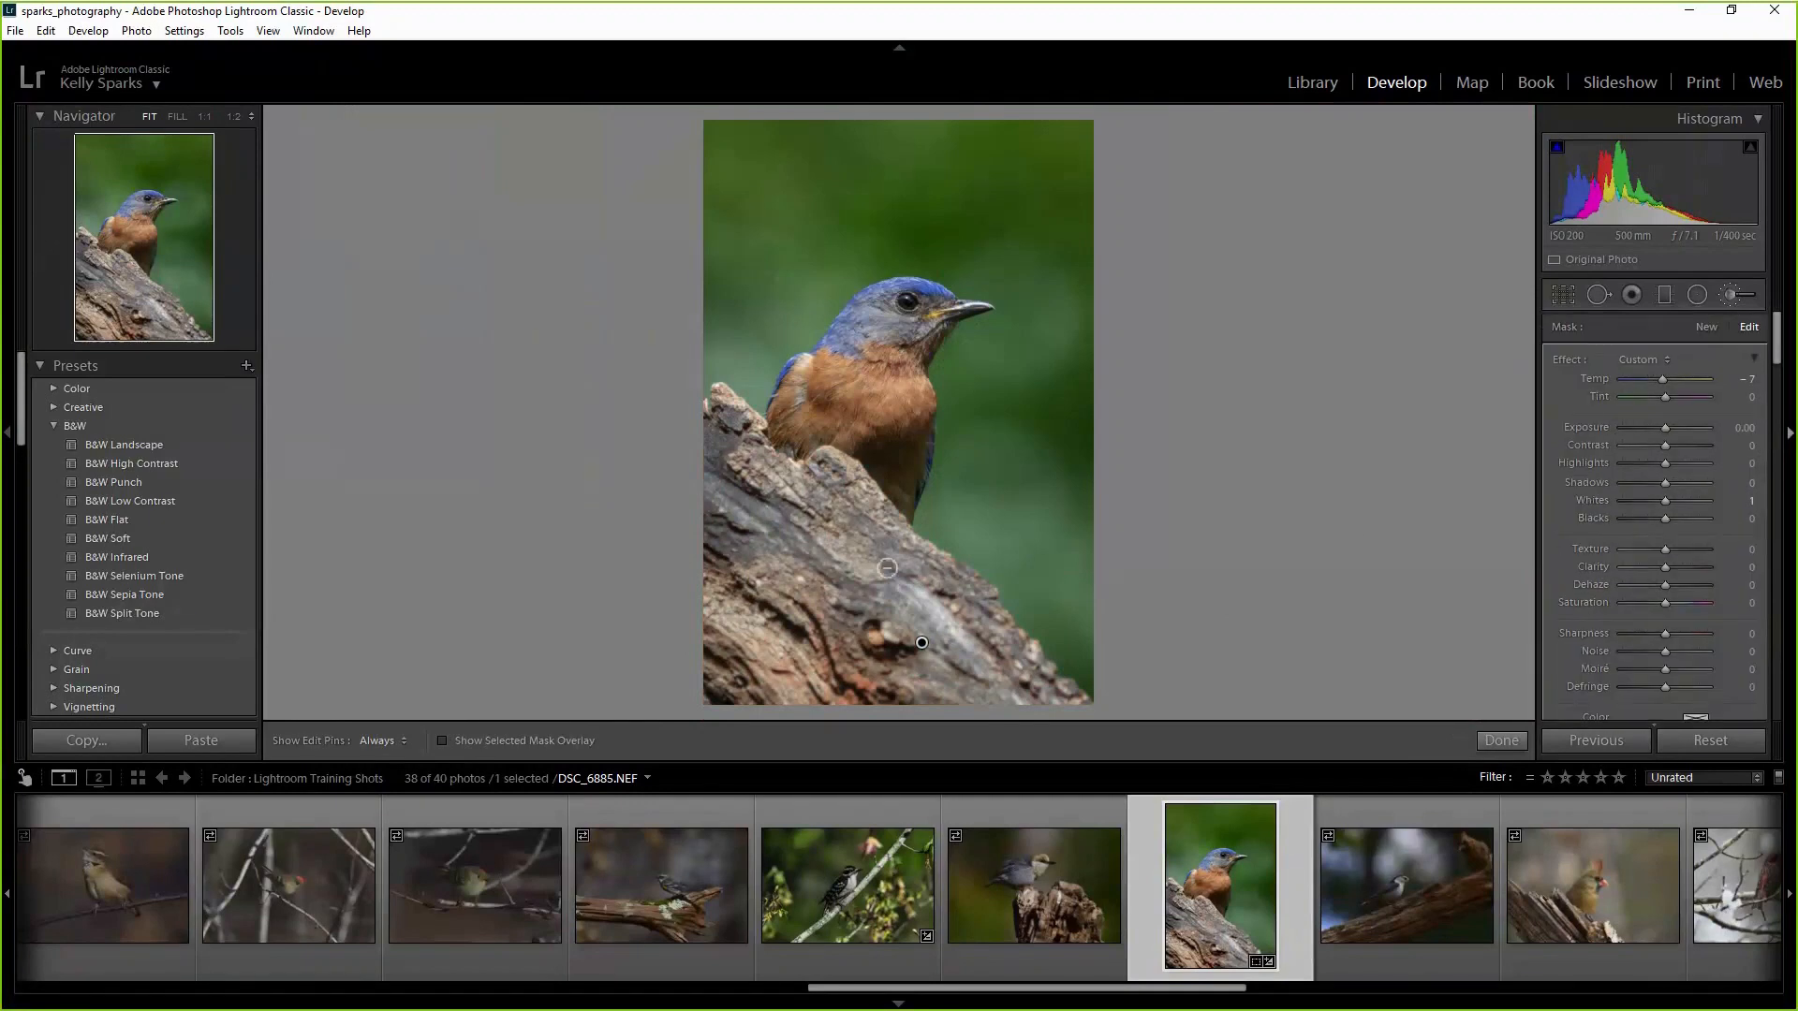
pyautogui.click(1650, 427)
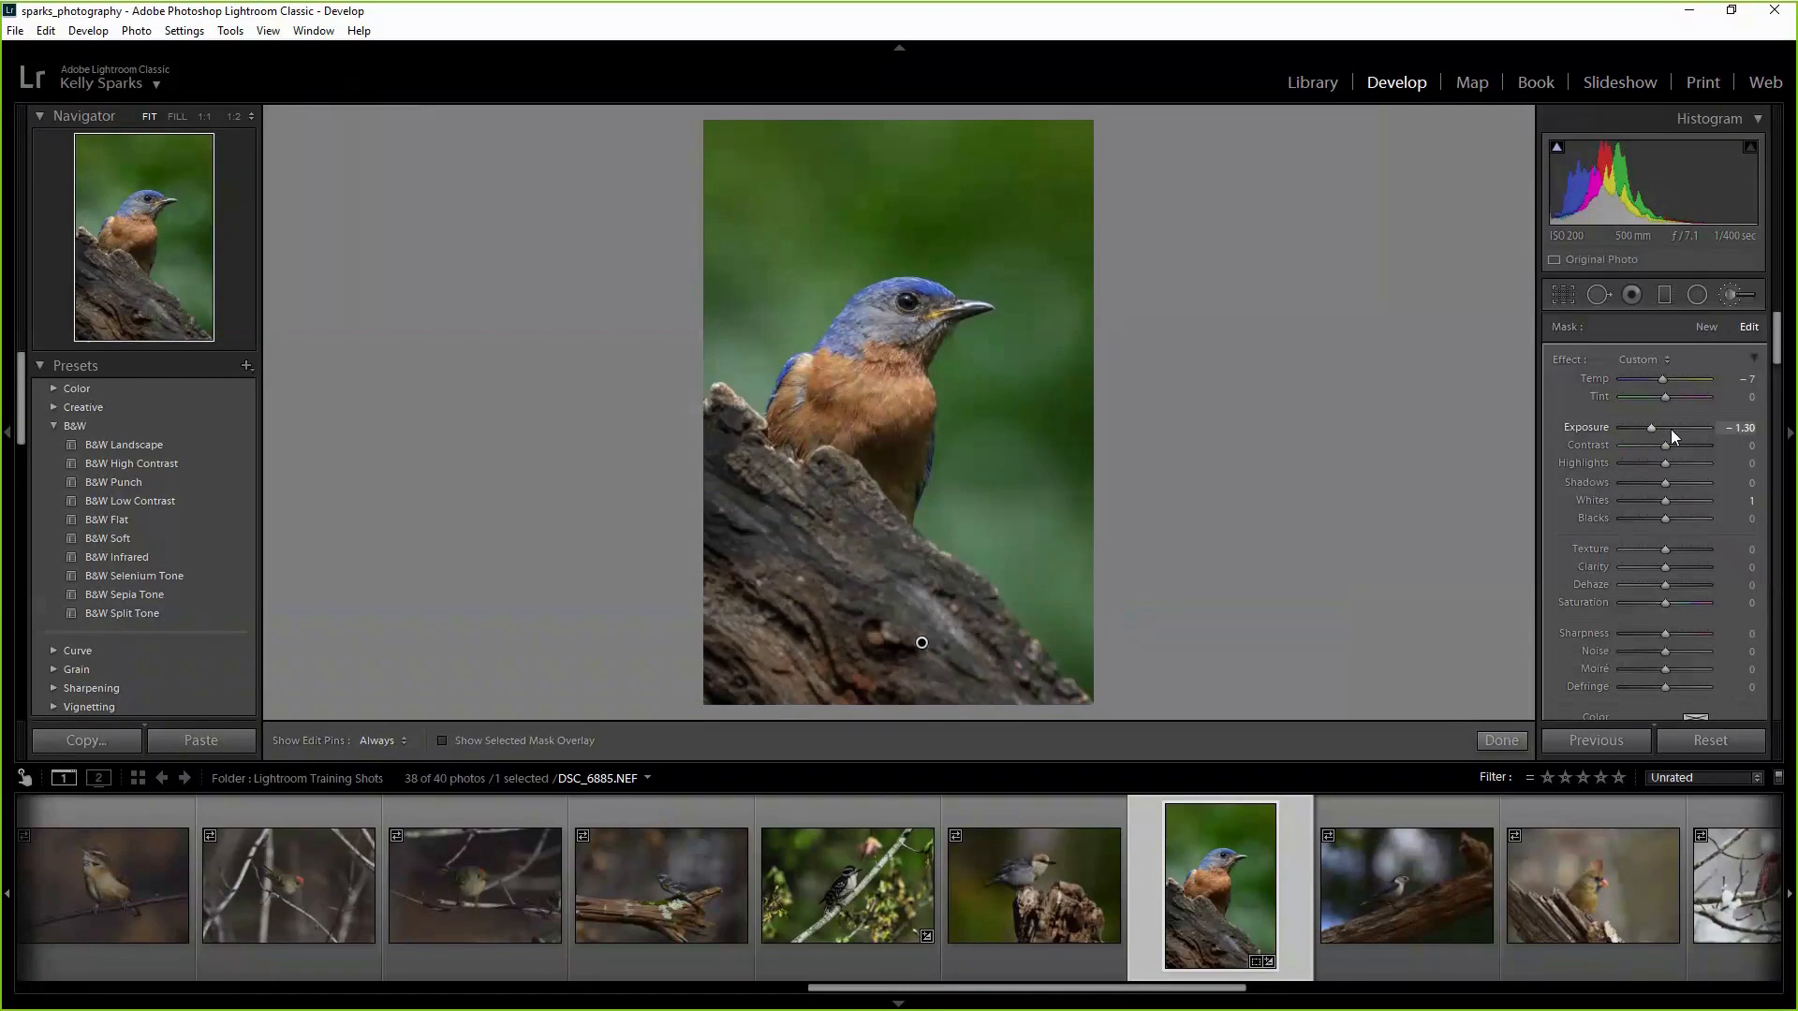
pyautogui.doubleClick(1671, 429)
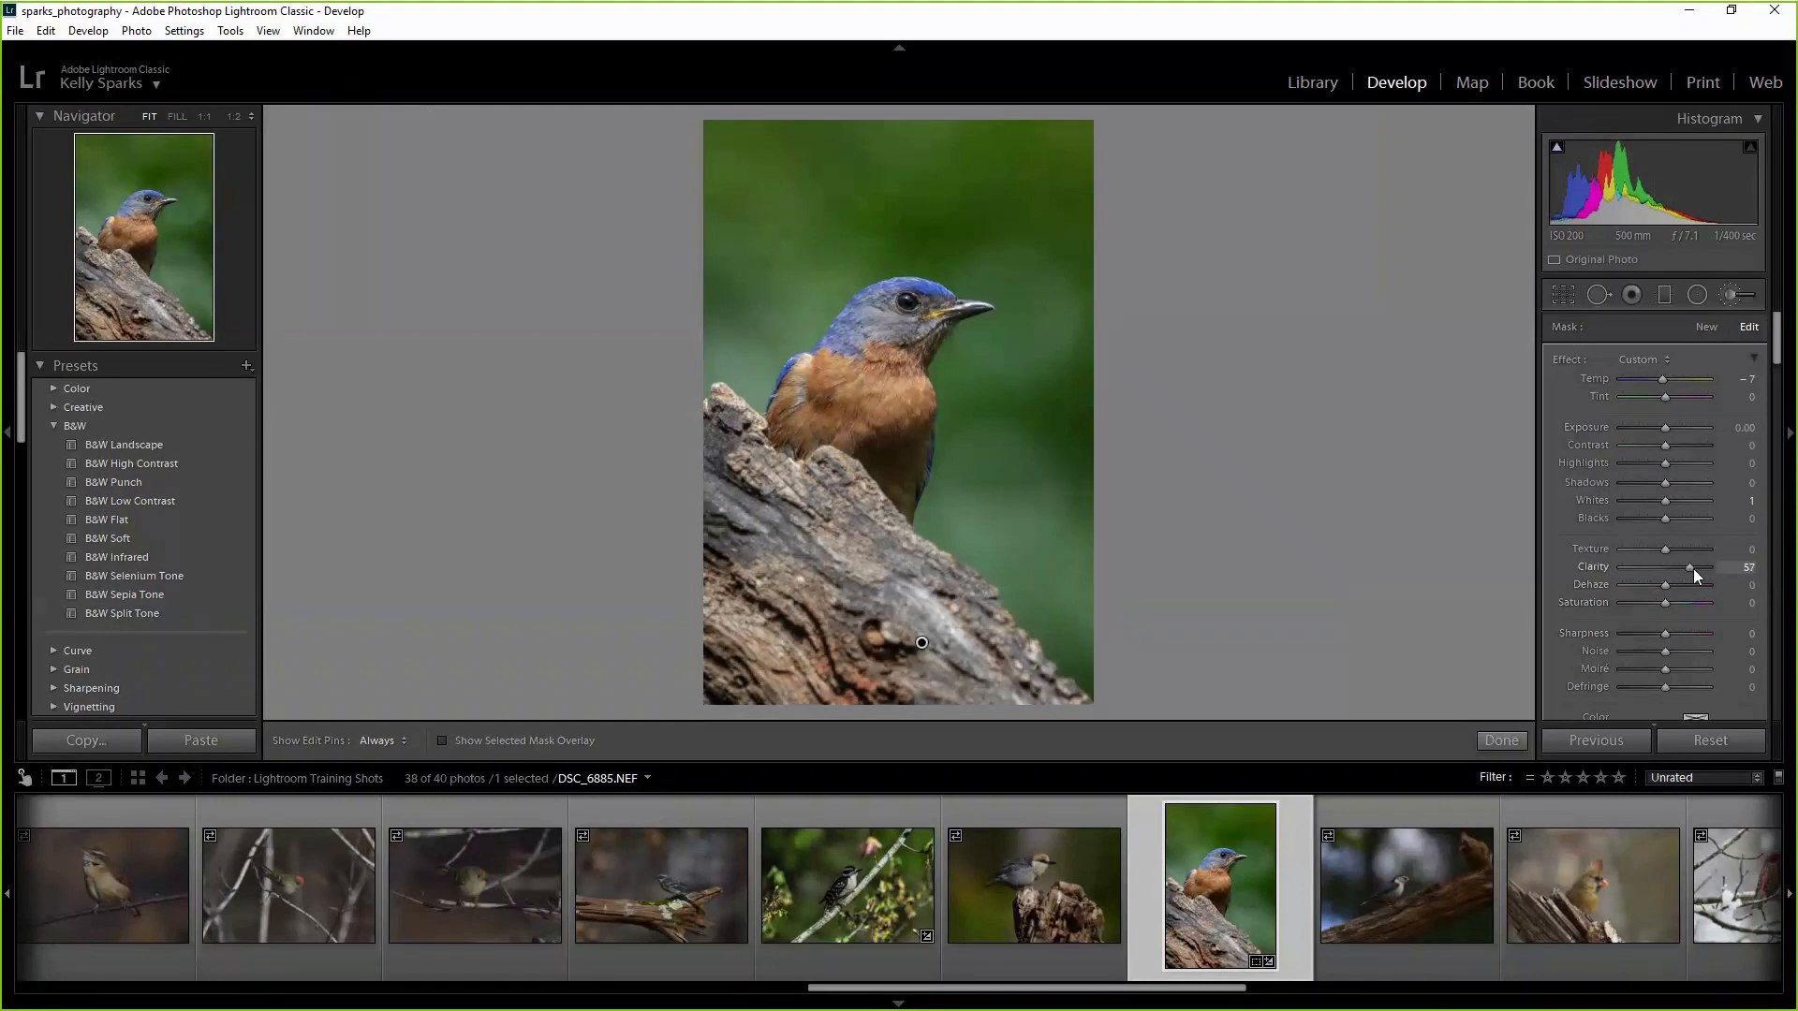
# Set the log mask's Clarity to 54, Sharpness to 48 and Blacks to −11.
pyautogui.moveTo(1694, 569); pyautogui.dragTo(1690, 569)
pyautogui.moveTo(1663, 633); pyautogui.dragTo(1695, 633)
pyautogui.moveTo(1662, 523); pyautogui.dragTo(1663, 523)
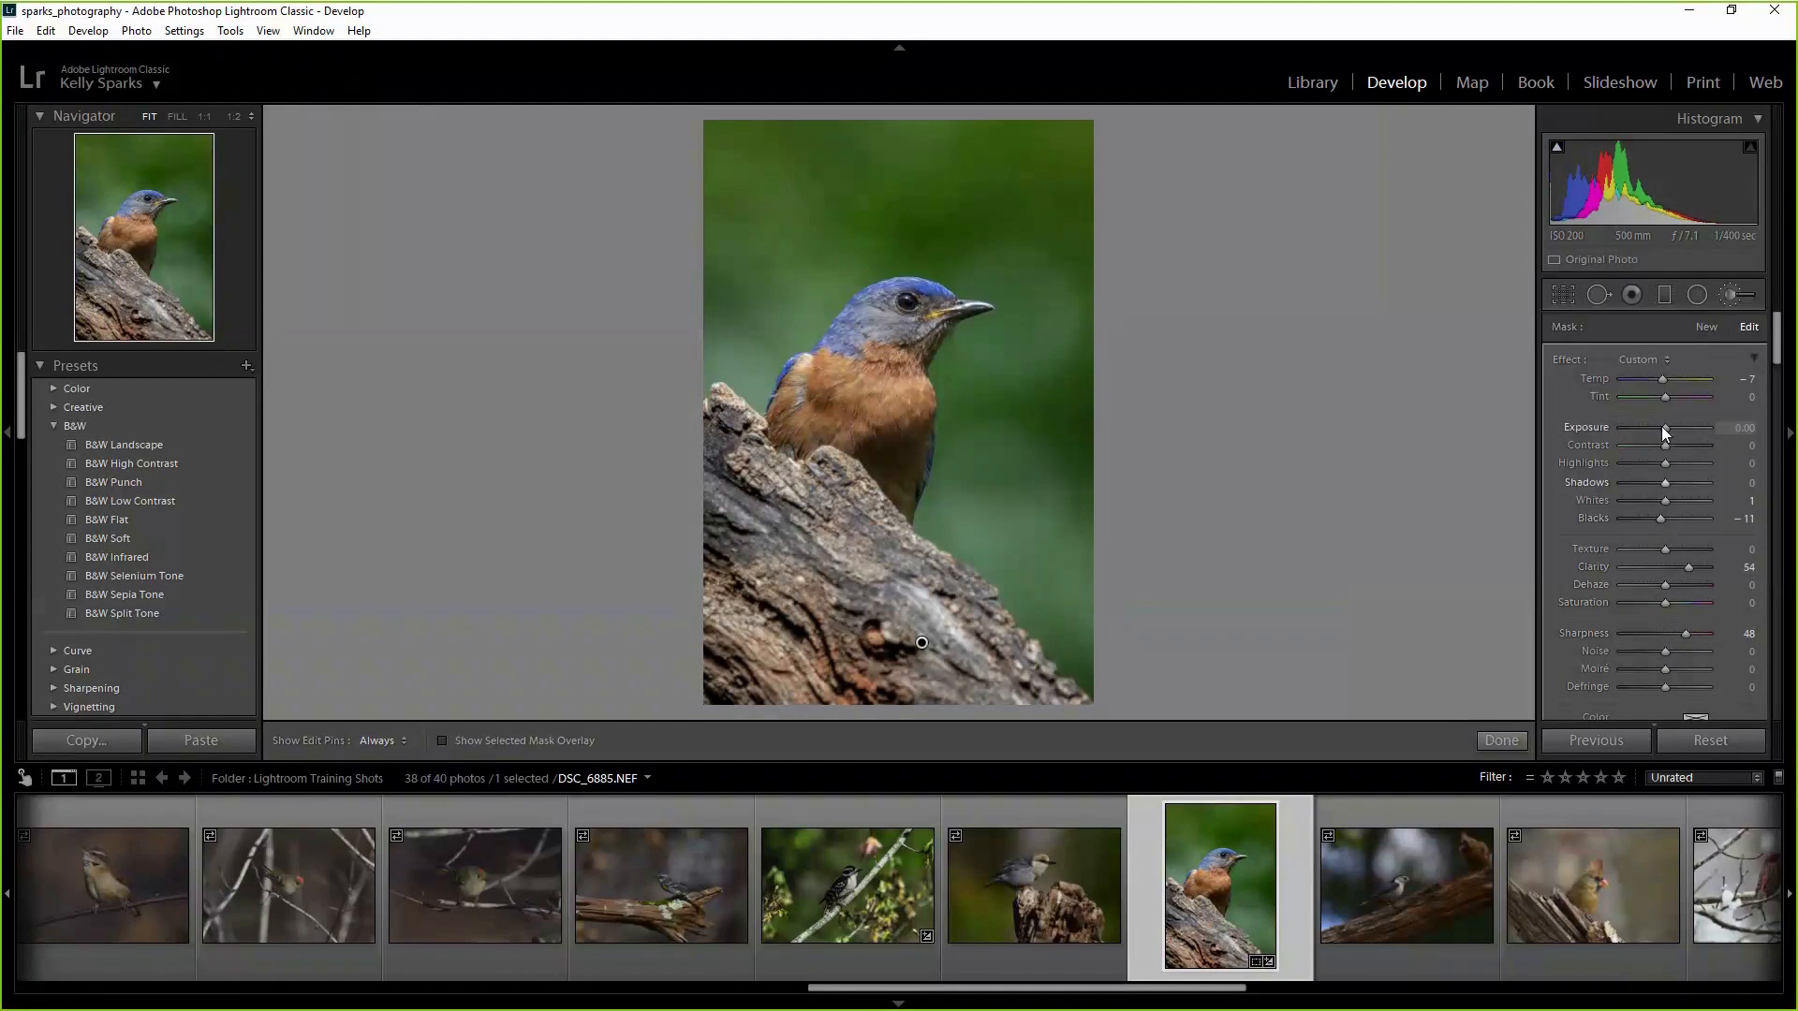
# Set the log mask's Highlights to −20, Shadows to −54 and Blacks to −28, and finish the brush adjustment.
pyautogui.moveTo(1662, 427); pyautogui.dragTo(1638, 429)
pyautogui.doubleClick(1638, 429)
pyautogui.click(1656, 463)
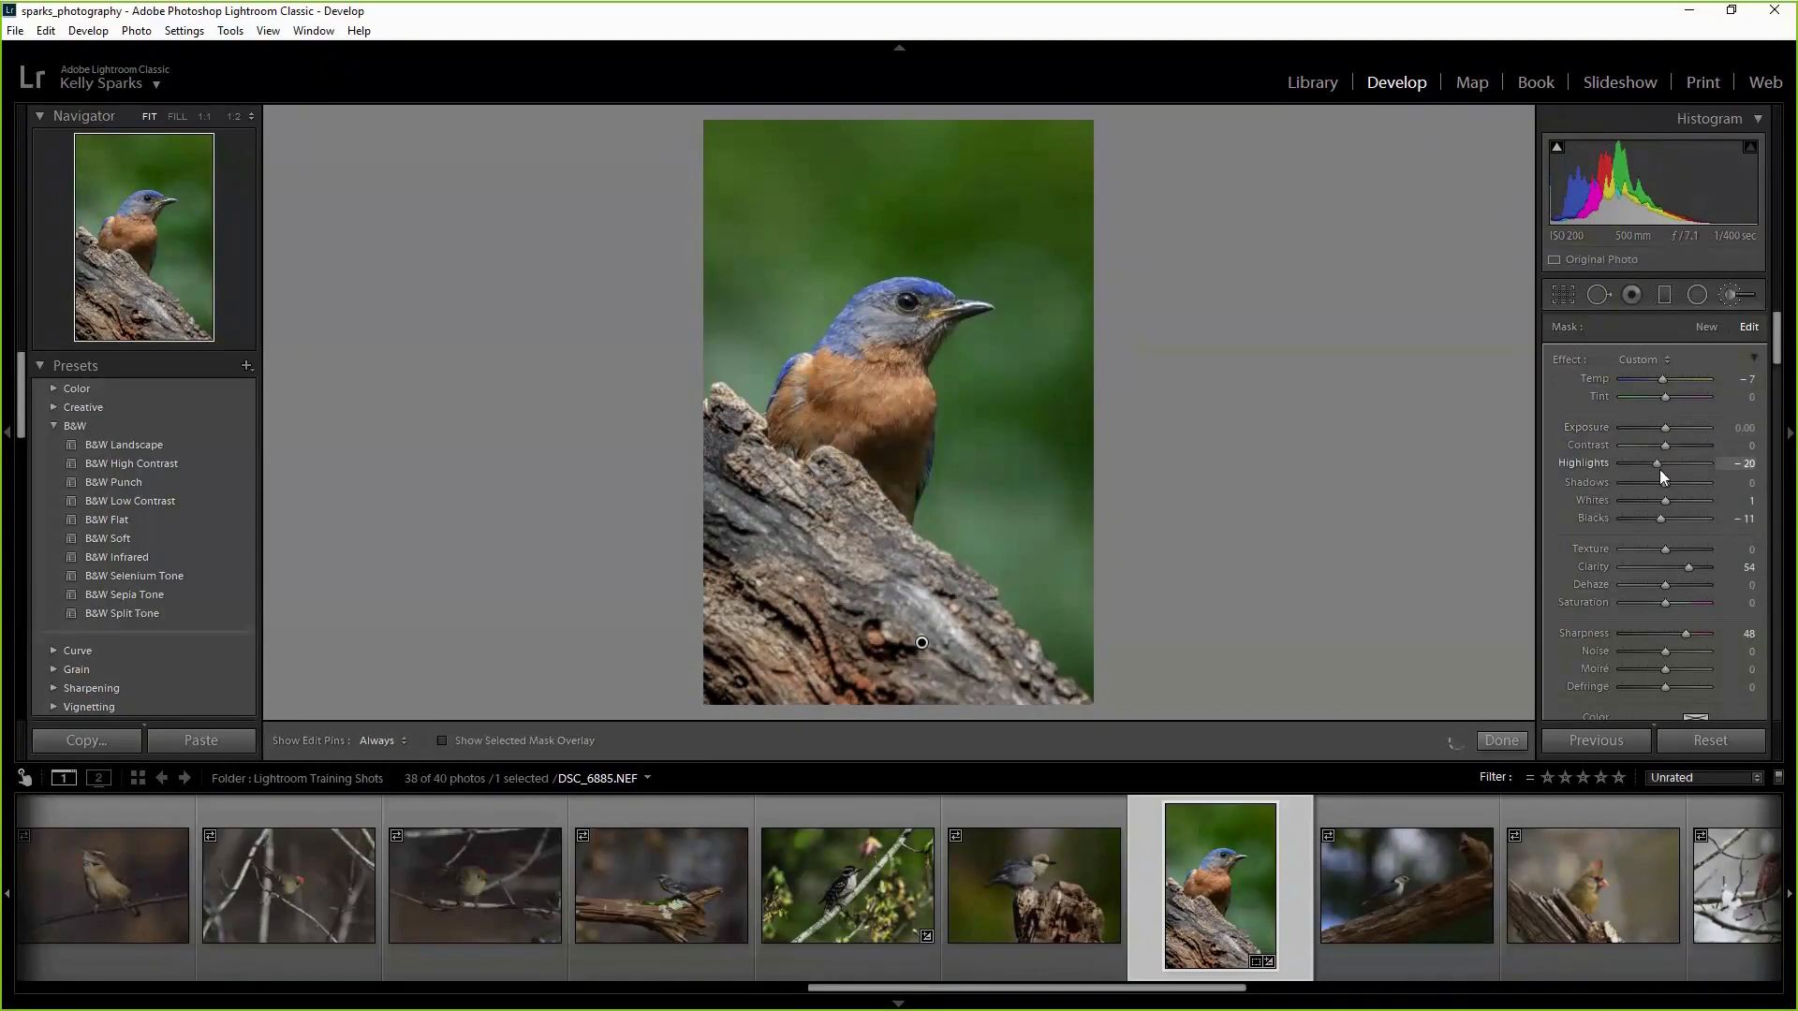
pyautogui.click(1680, 482)
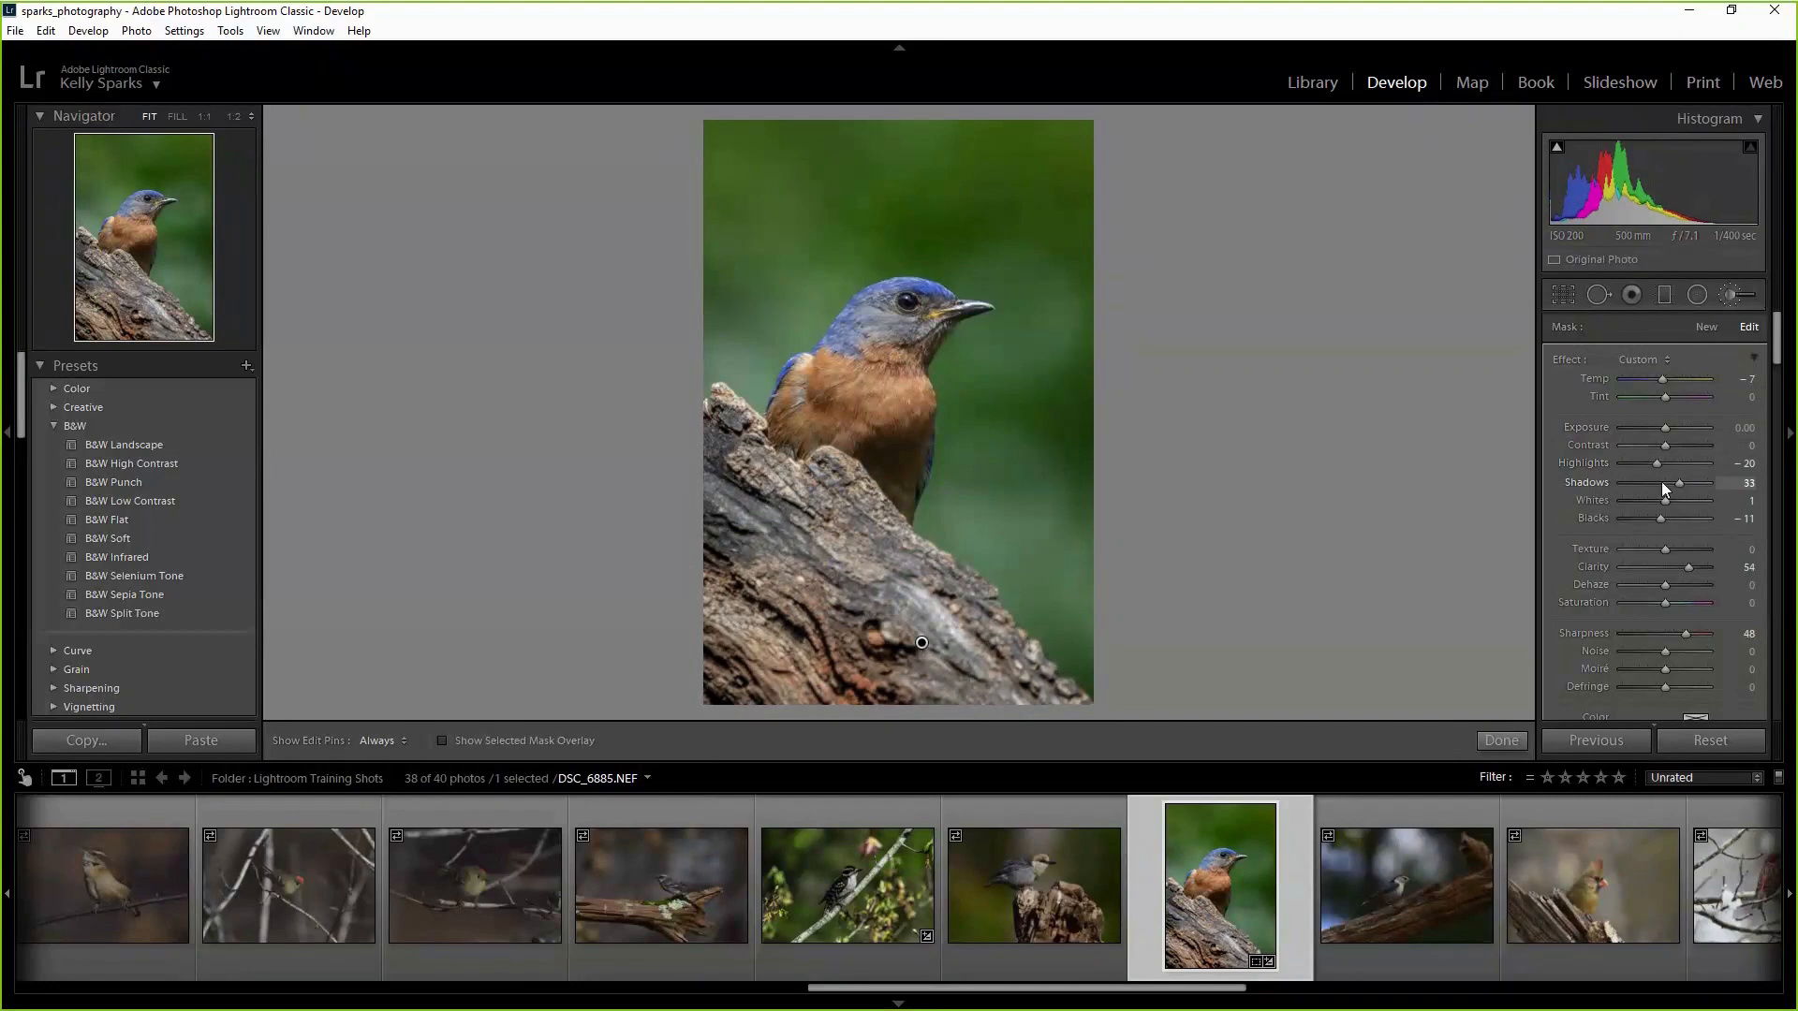
pyautogui.moveTo(1661, 482); pyautogui.dragTo(1638, 479)
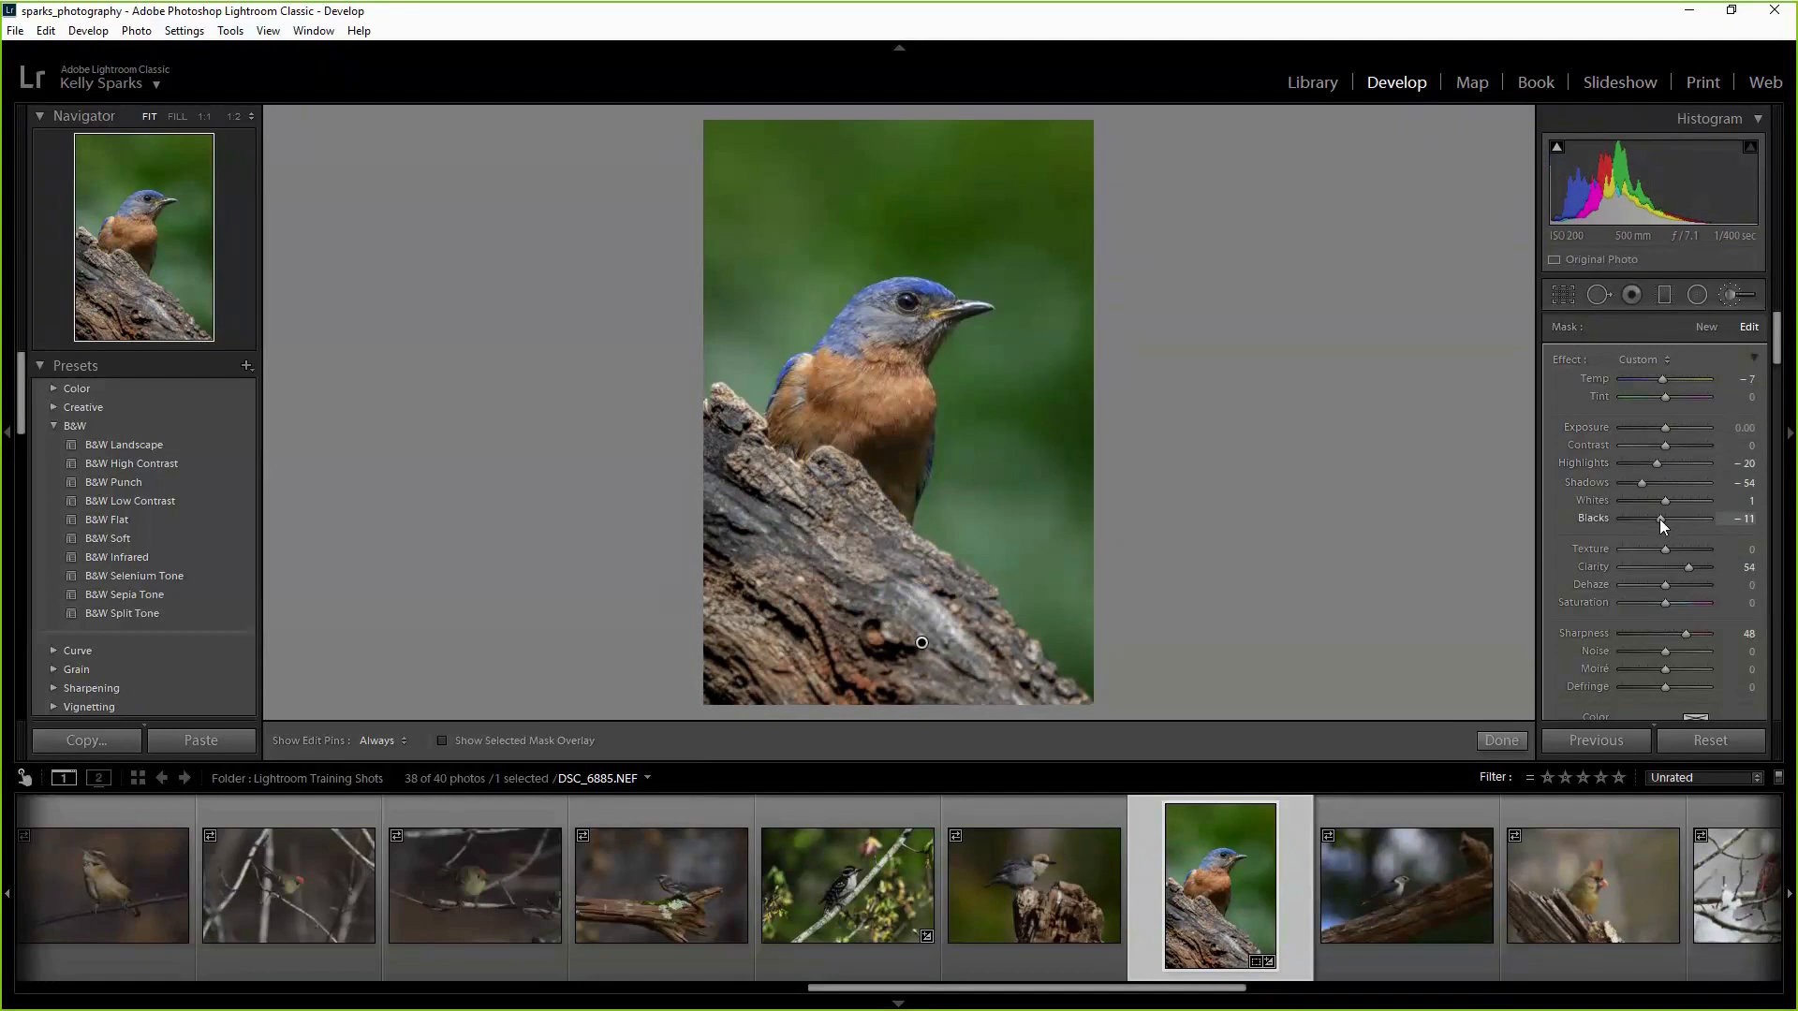
pyautogui.moveTo(1661, 521); pyautogui.dragTo(1655, 523)
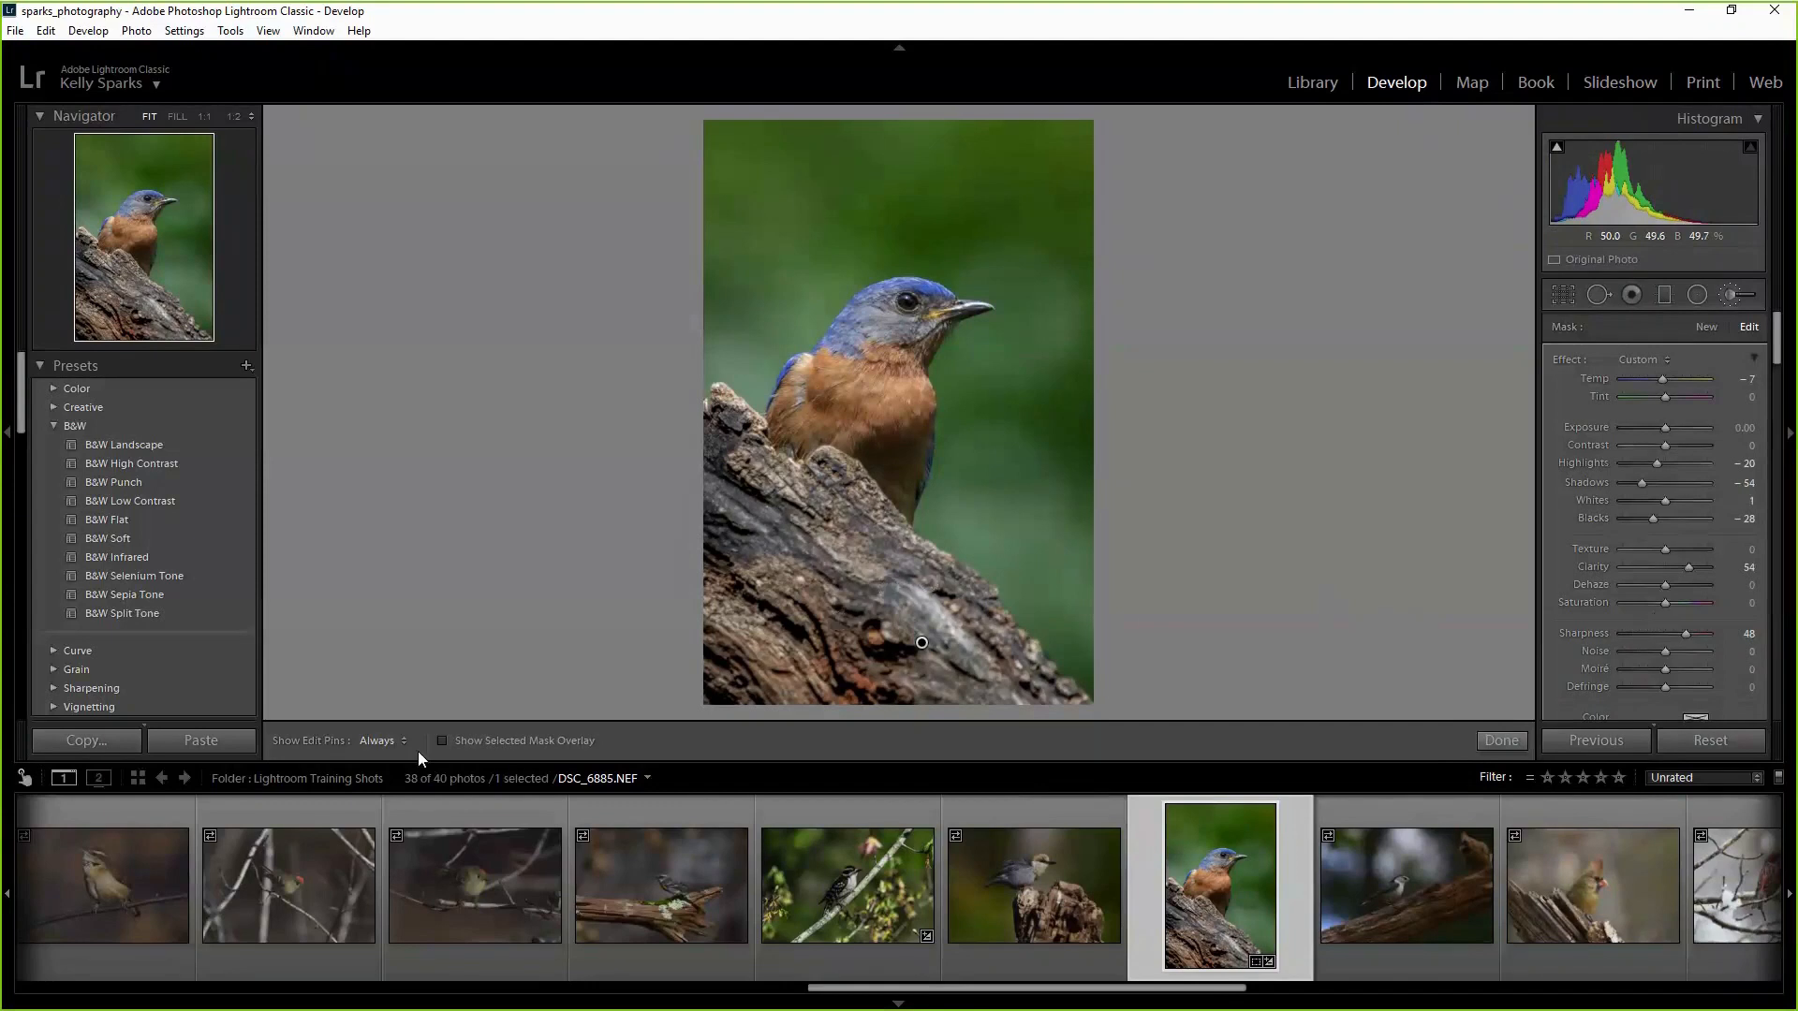
pyautogui.click(1517, 740)
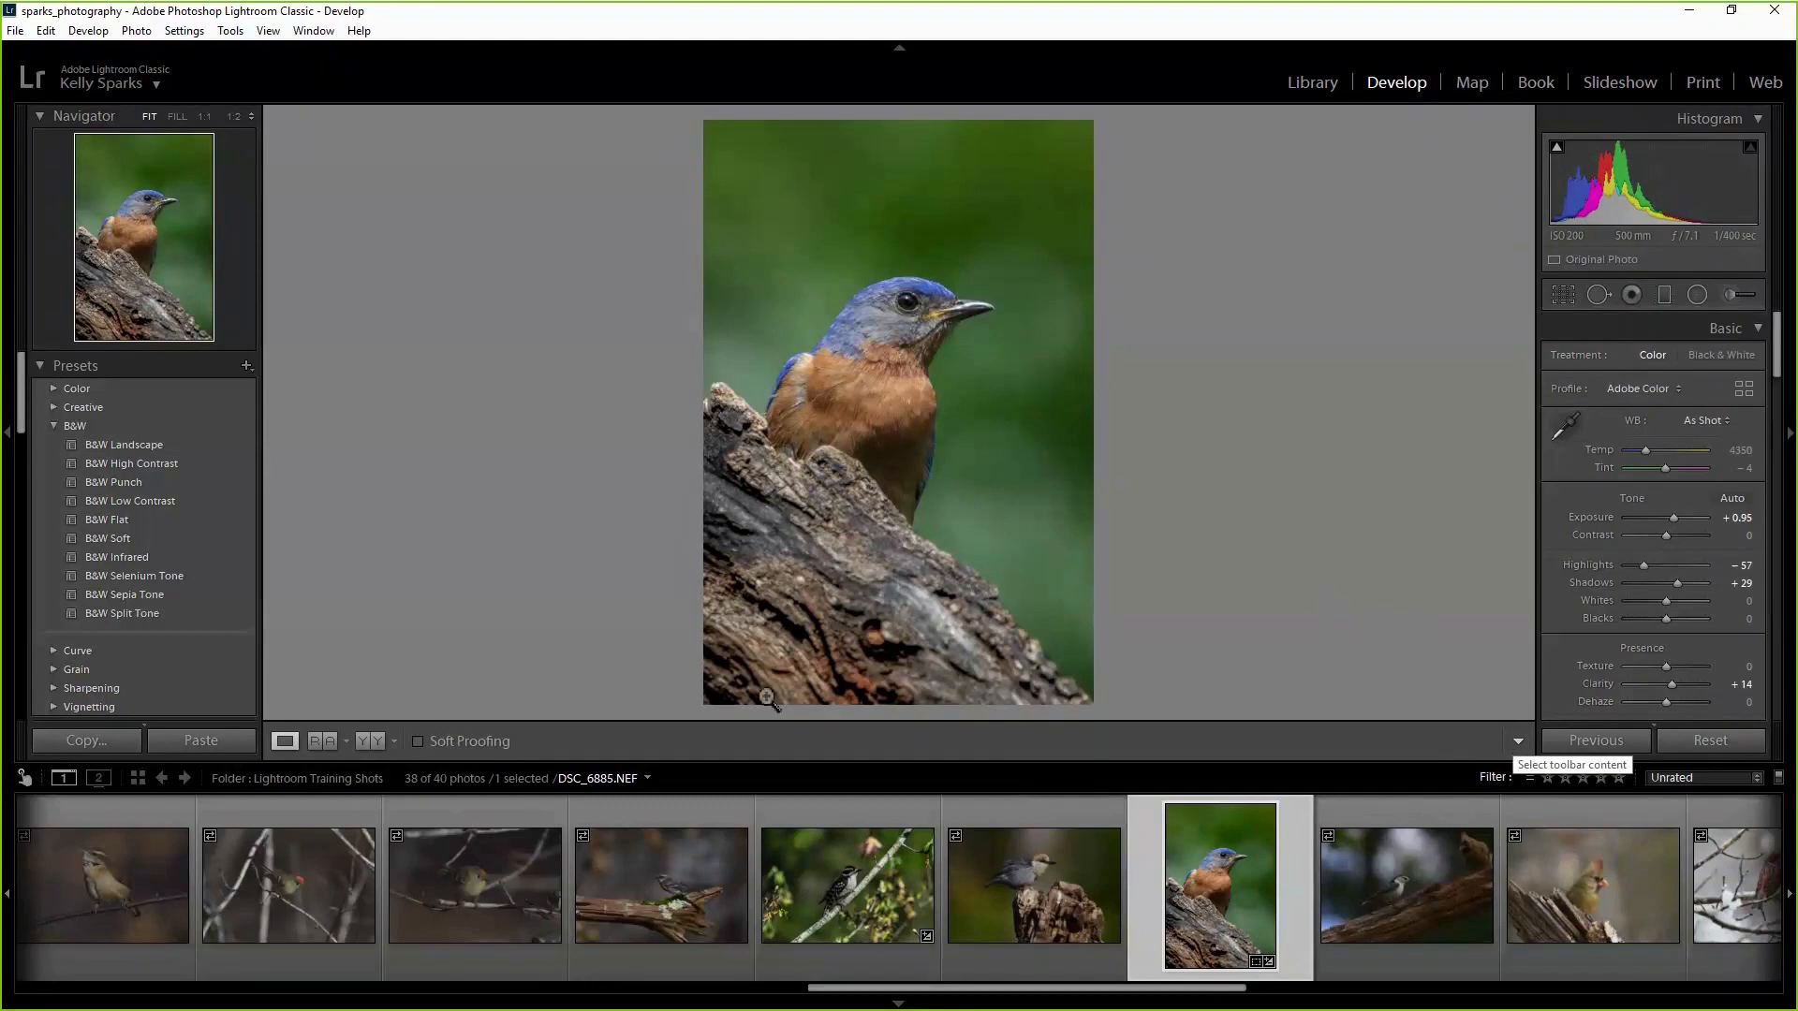
# Compare the bluebird photo before and after, and open the chickadee photo _DSC5333.NEF at 1:1 on the bird's head.
pyautogui.click(372, 742)
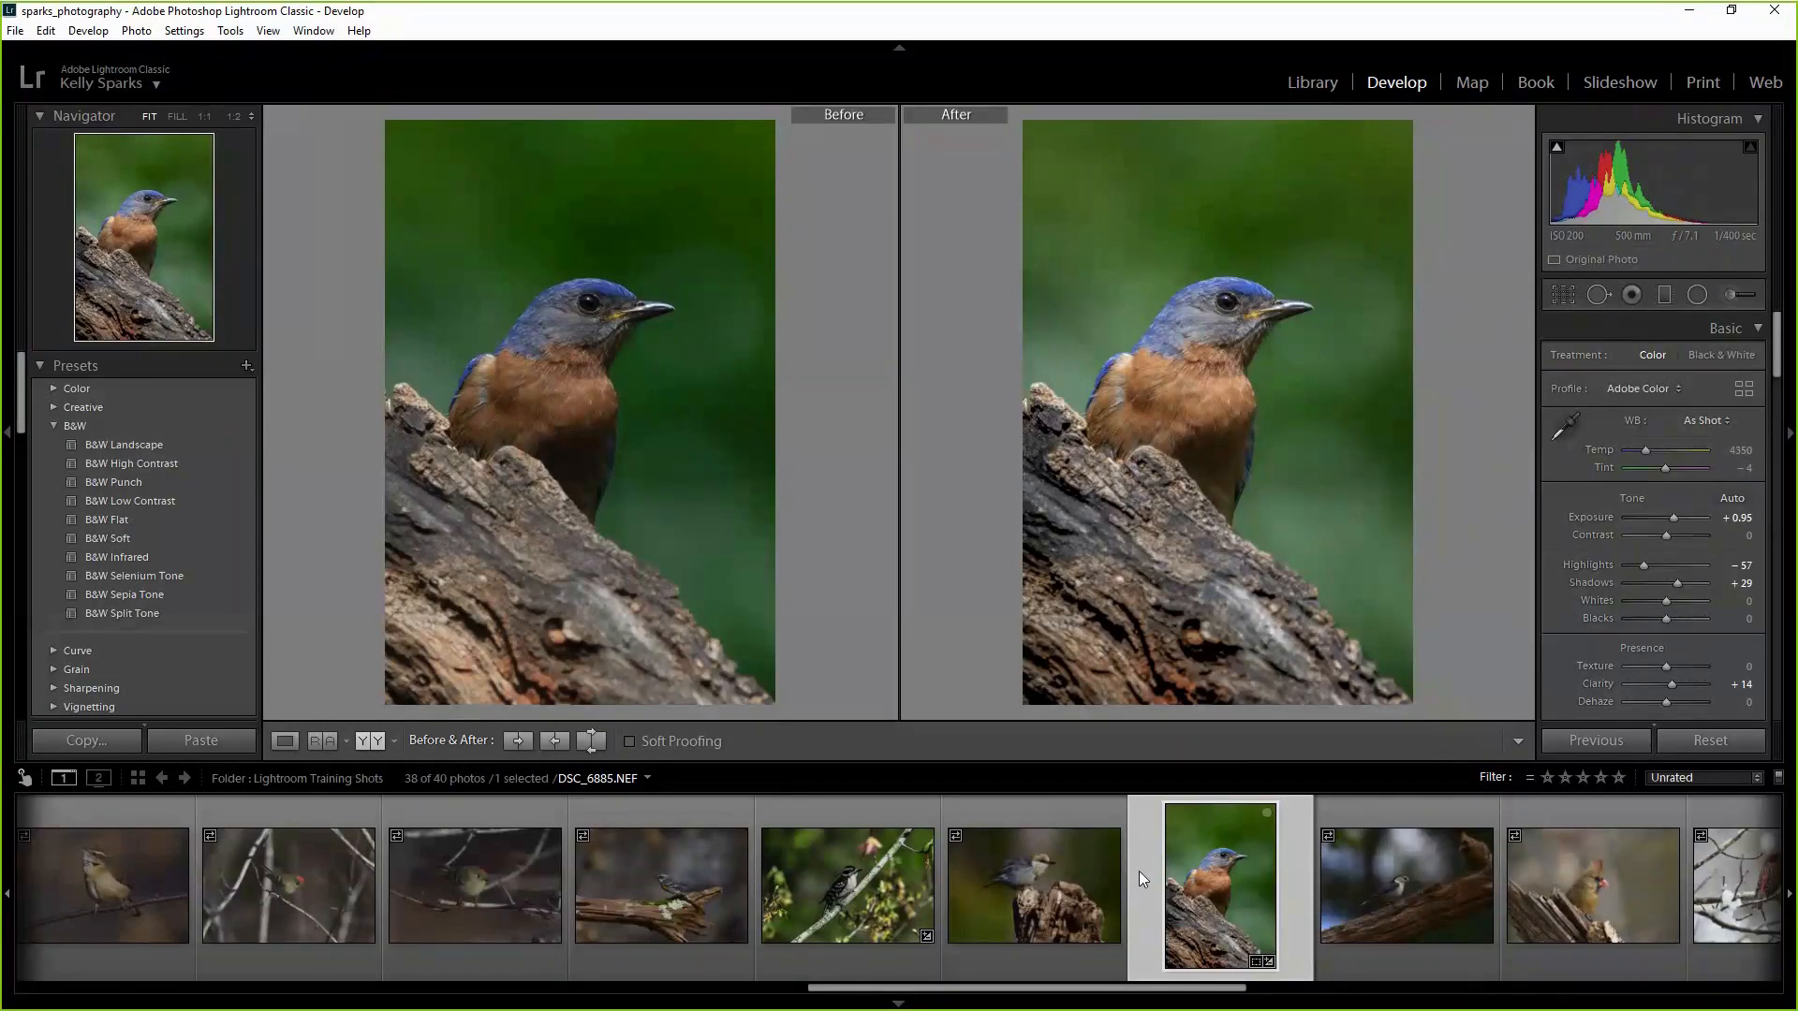
pyautogui.moveTo(964, 988); pyautogui.dragTo(1539, 986)
pyautogui.click(1051, 901)
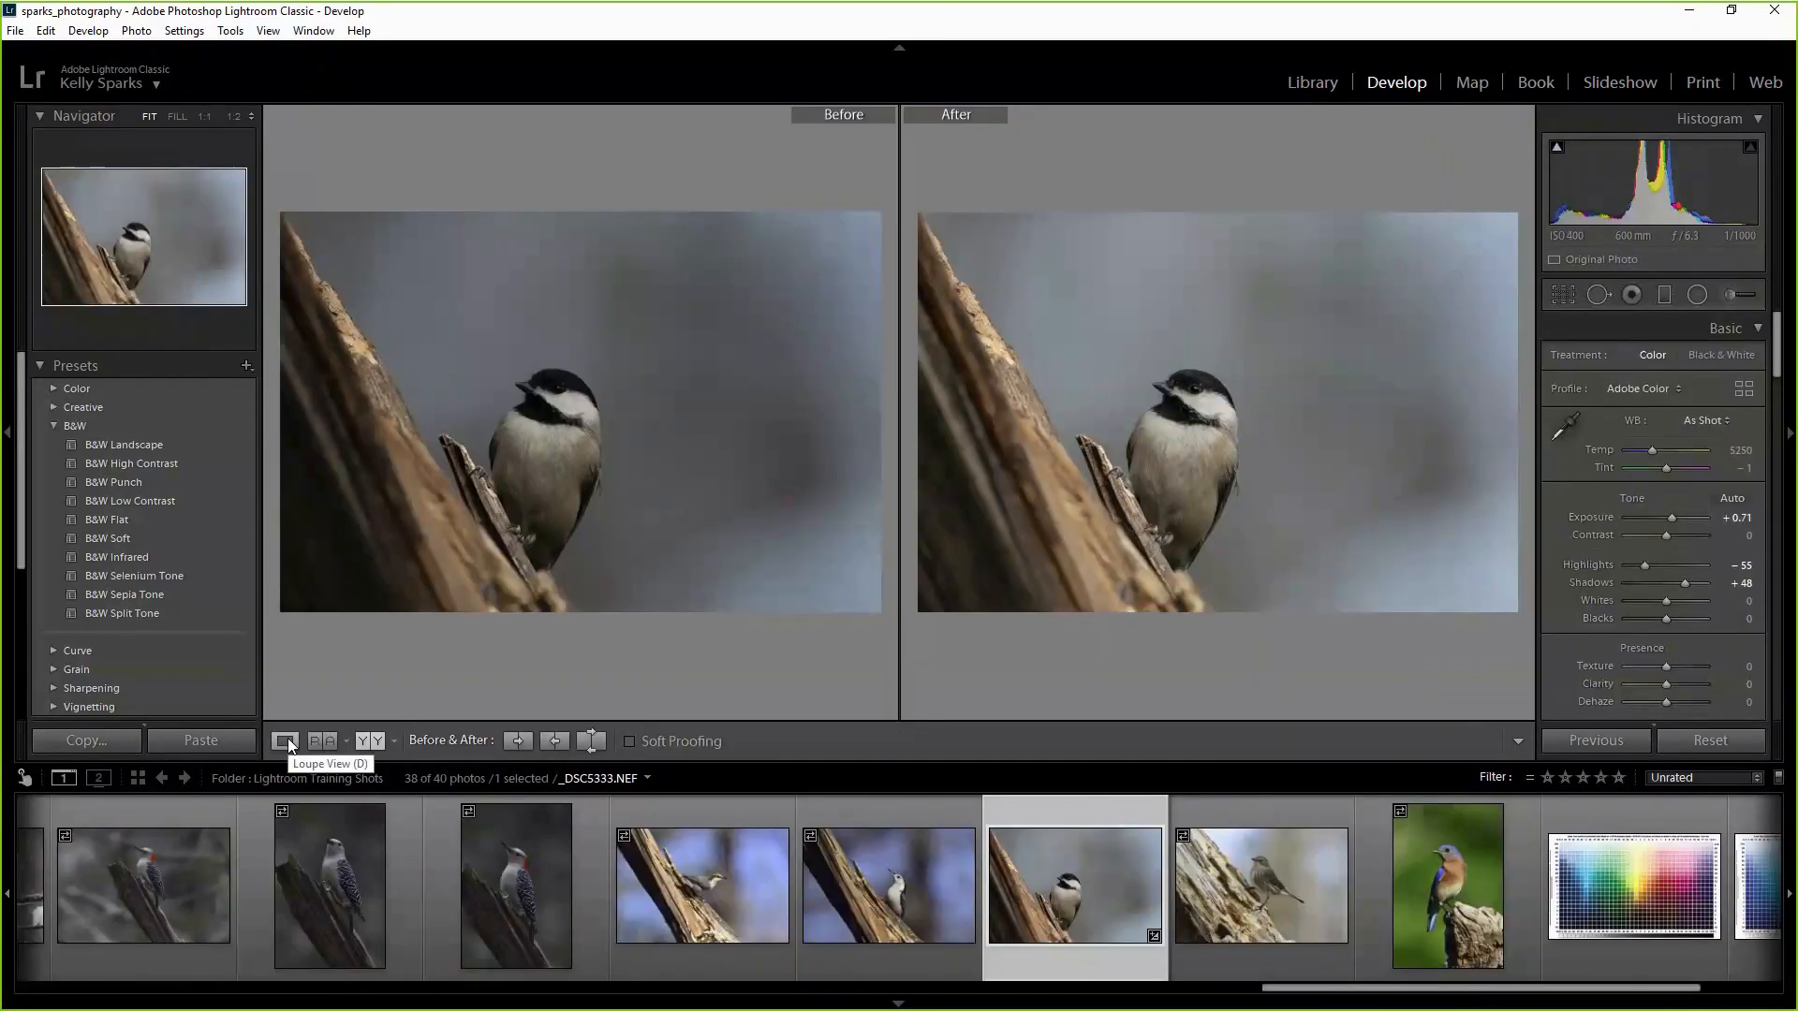
pyautogui.press('y')
pyautogui.click(859, 412)
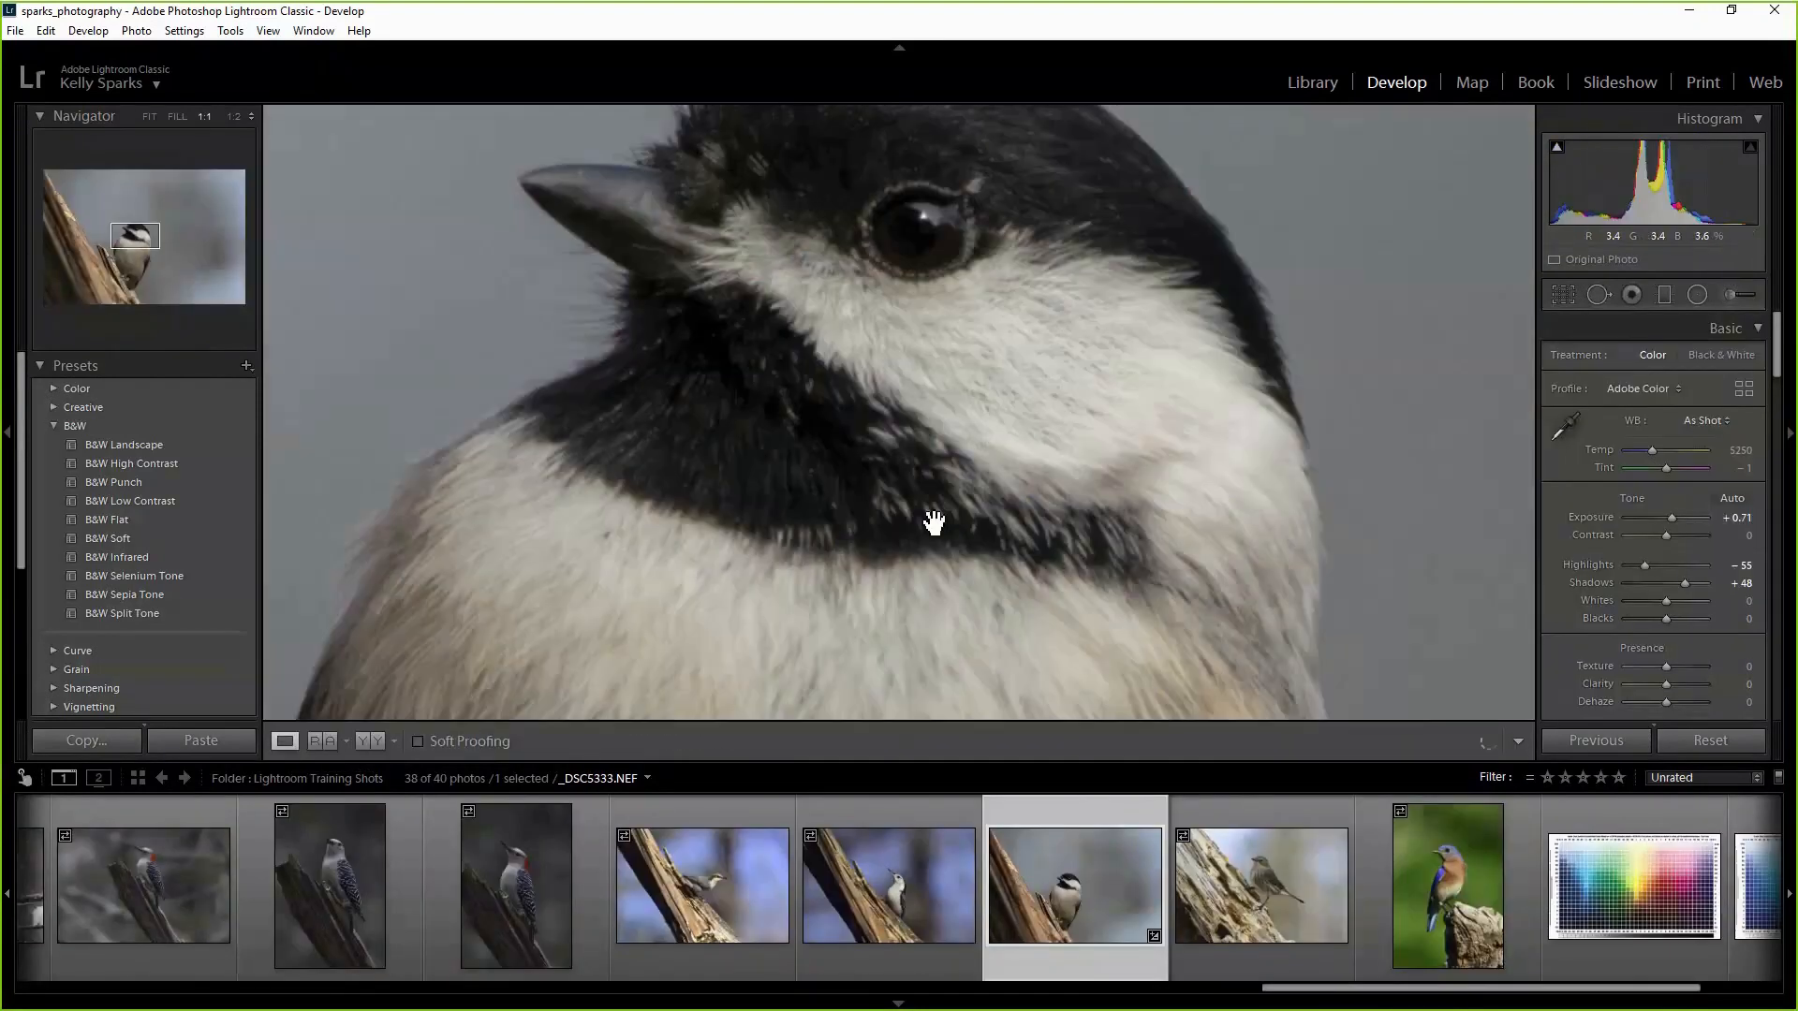
pyautogui.moveTo(1015, 293); pyautogui.dragTo(1025, 396)
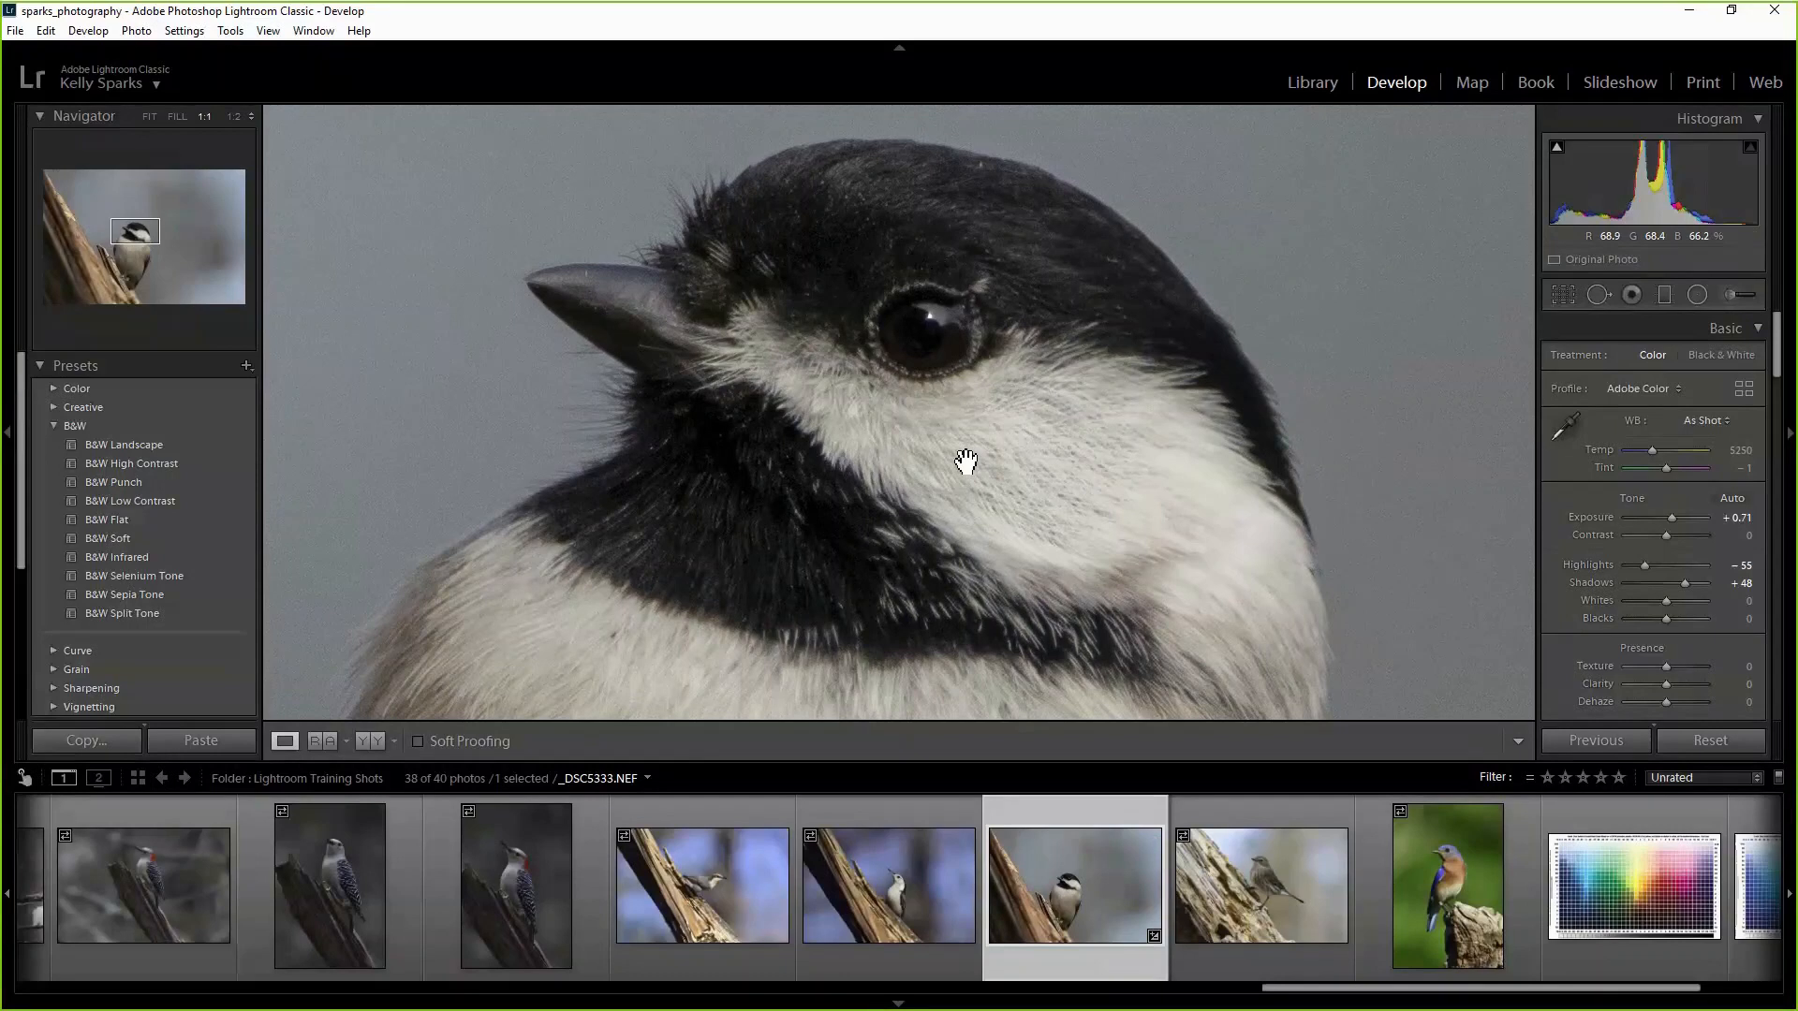
# Activate the Adjustment Brush and set its Feather to 59.
pyautogui.click(1732, 296)
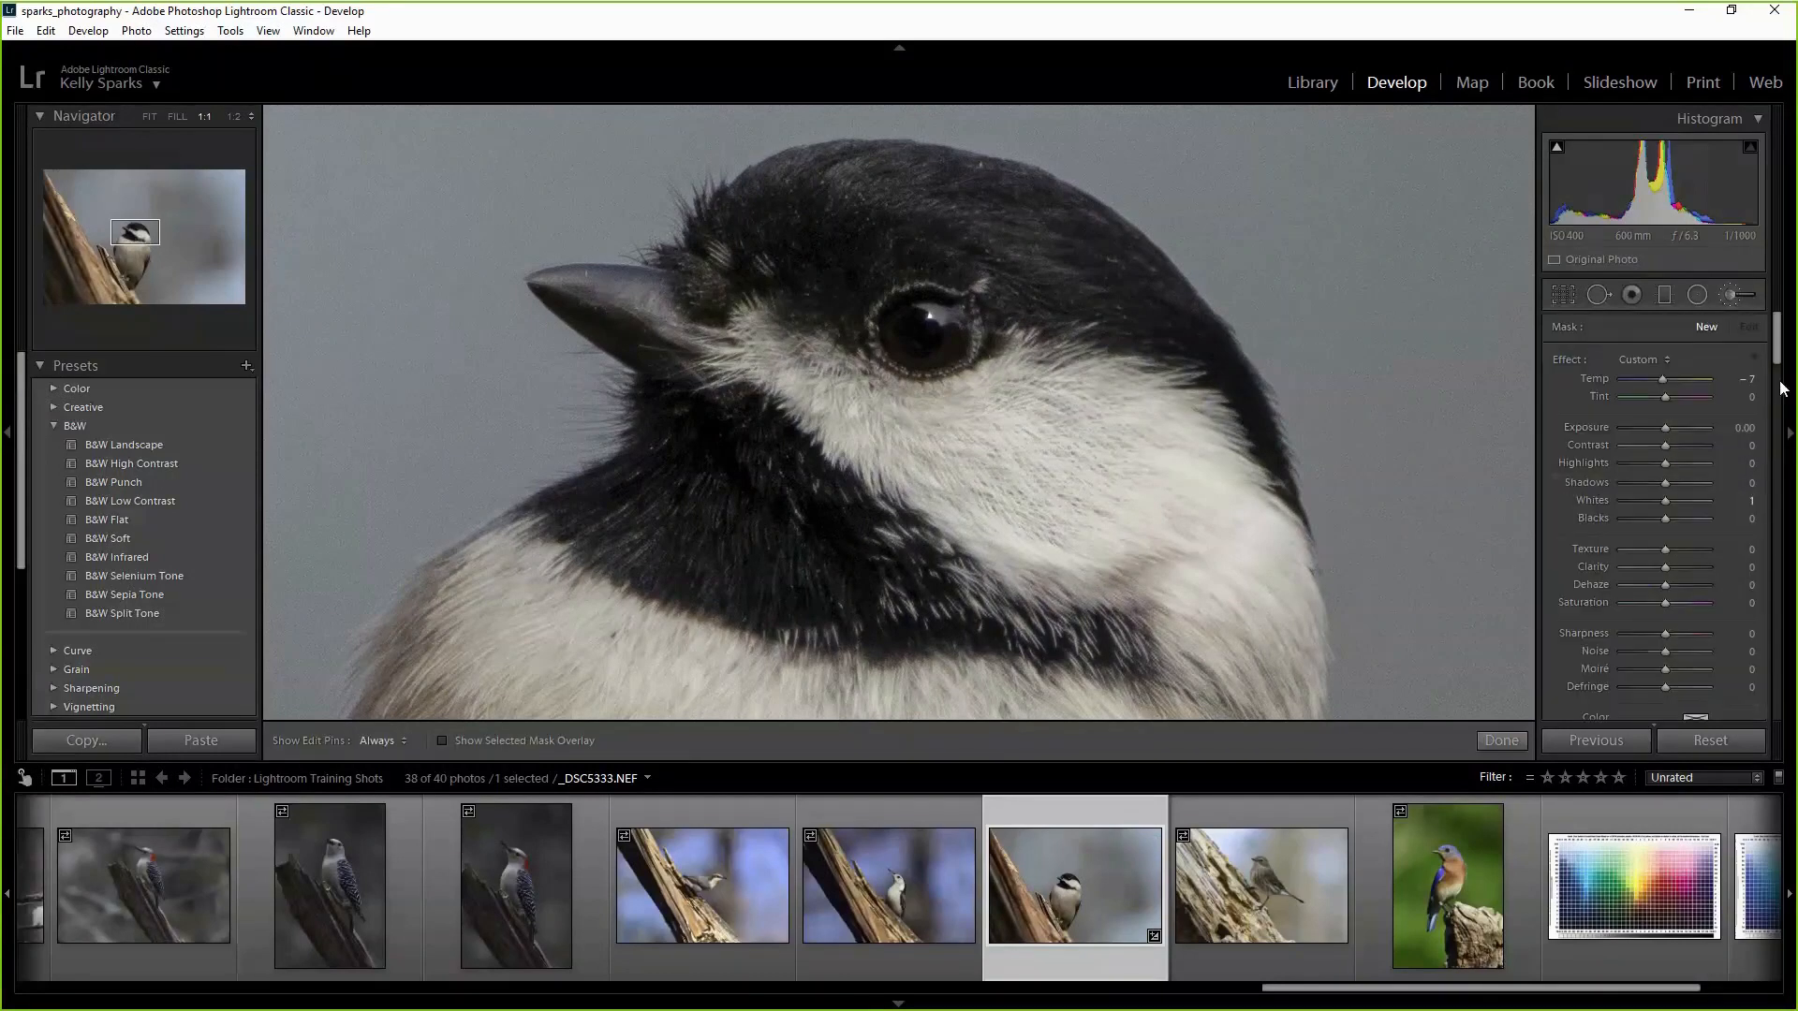
pyautogui.scroll(-5, 1782, 388)
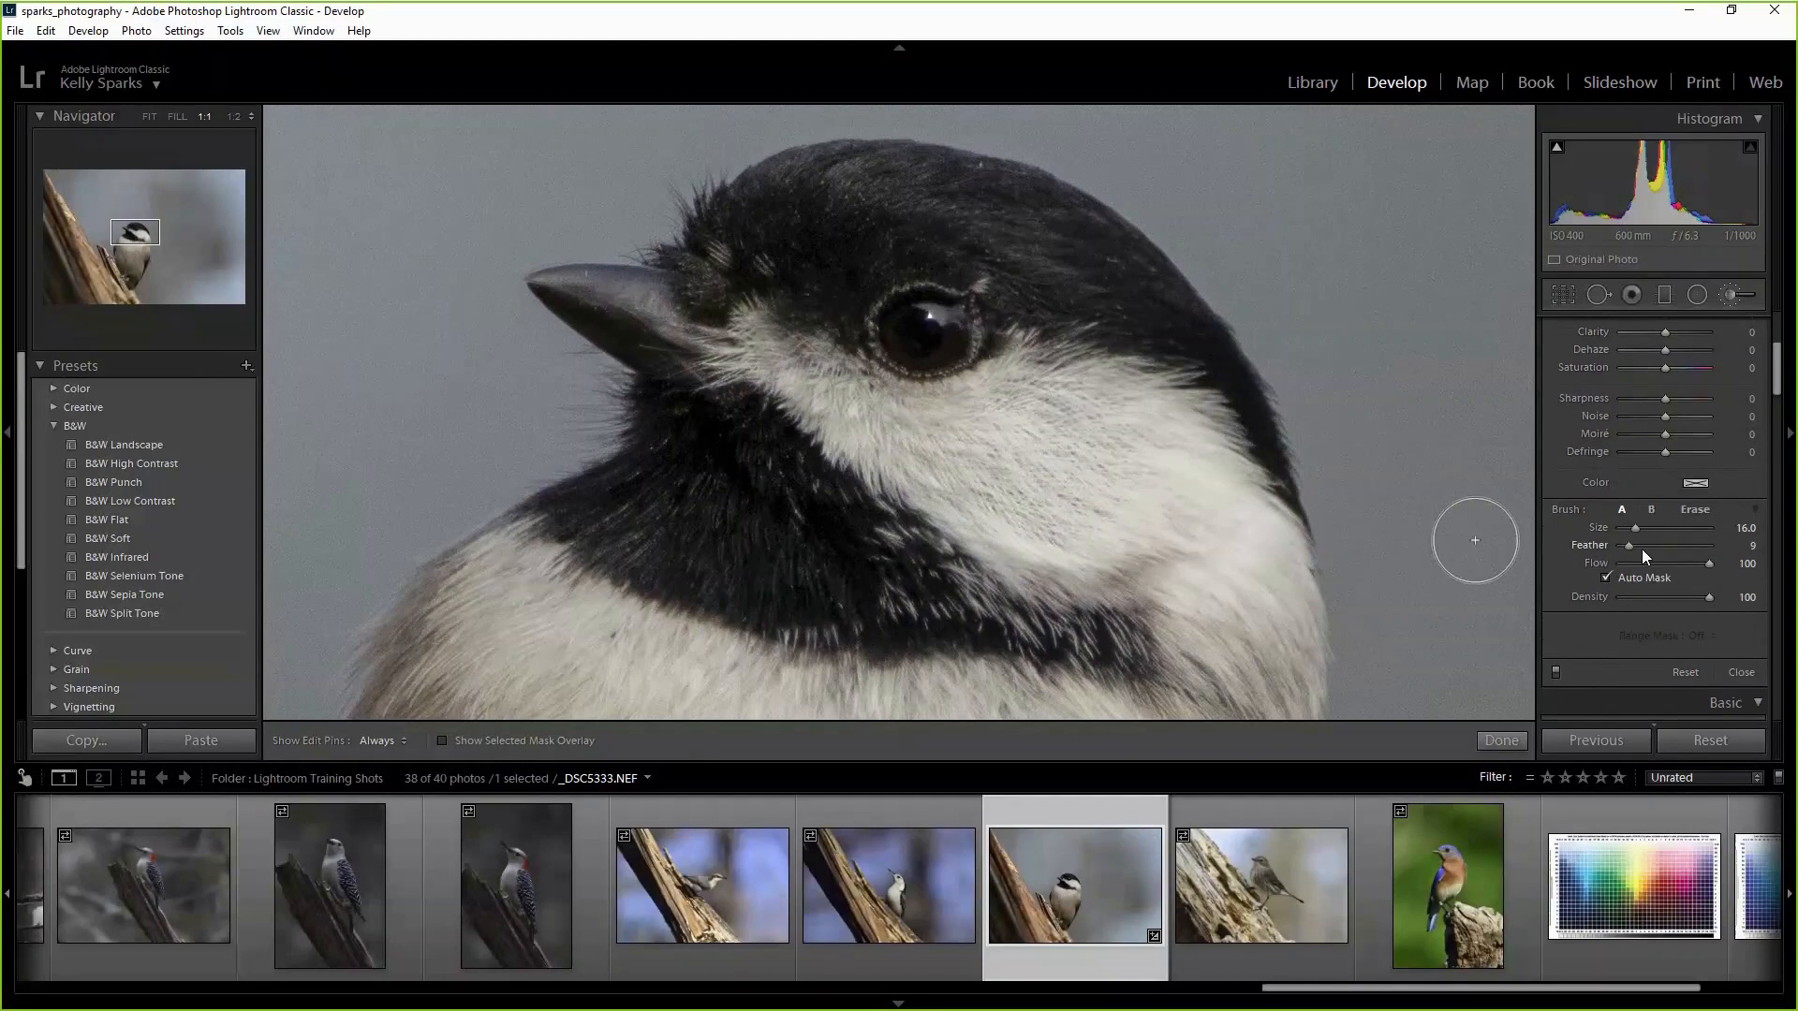
pyautogui.moveTo(1630, 543); pyautogui.dragTo(1671, 542)
# Reduce the brush Size to 9, brush over the dark feathers in front of the chickadee's eye and check the mask overlay.
pyautogui.scroll(-4, 1063, 285)
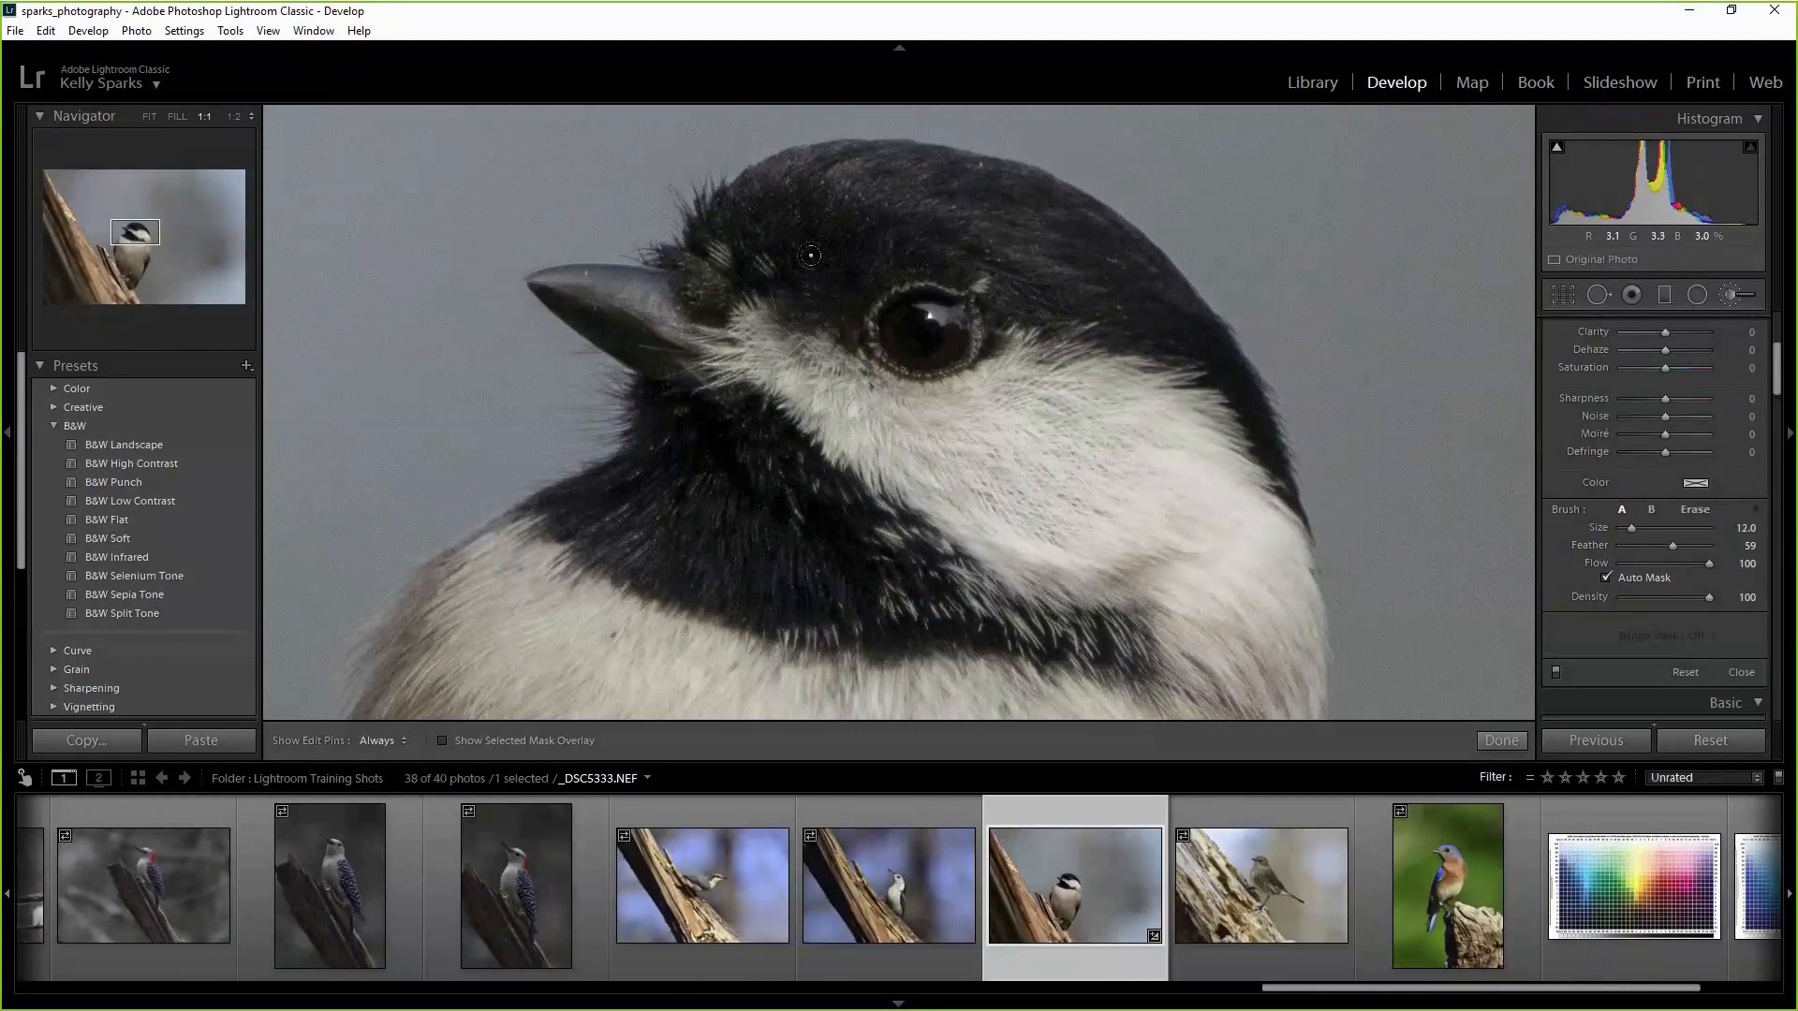
pyautogui.scroll(-1, 816, 261)
pyautogui.moveTo(836, 286)
pyautogui.mouseDown()
pyautogui.moveTo(857, 228)
pyautogui.moveTo(779, 208)
pyautogui.moveTo(751, 243)
pyautogui.moveTo(813, 241)
pyautogui.mouseUp()
pyautogui.press('h')
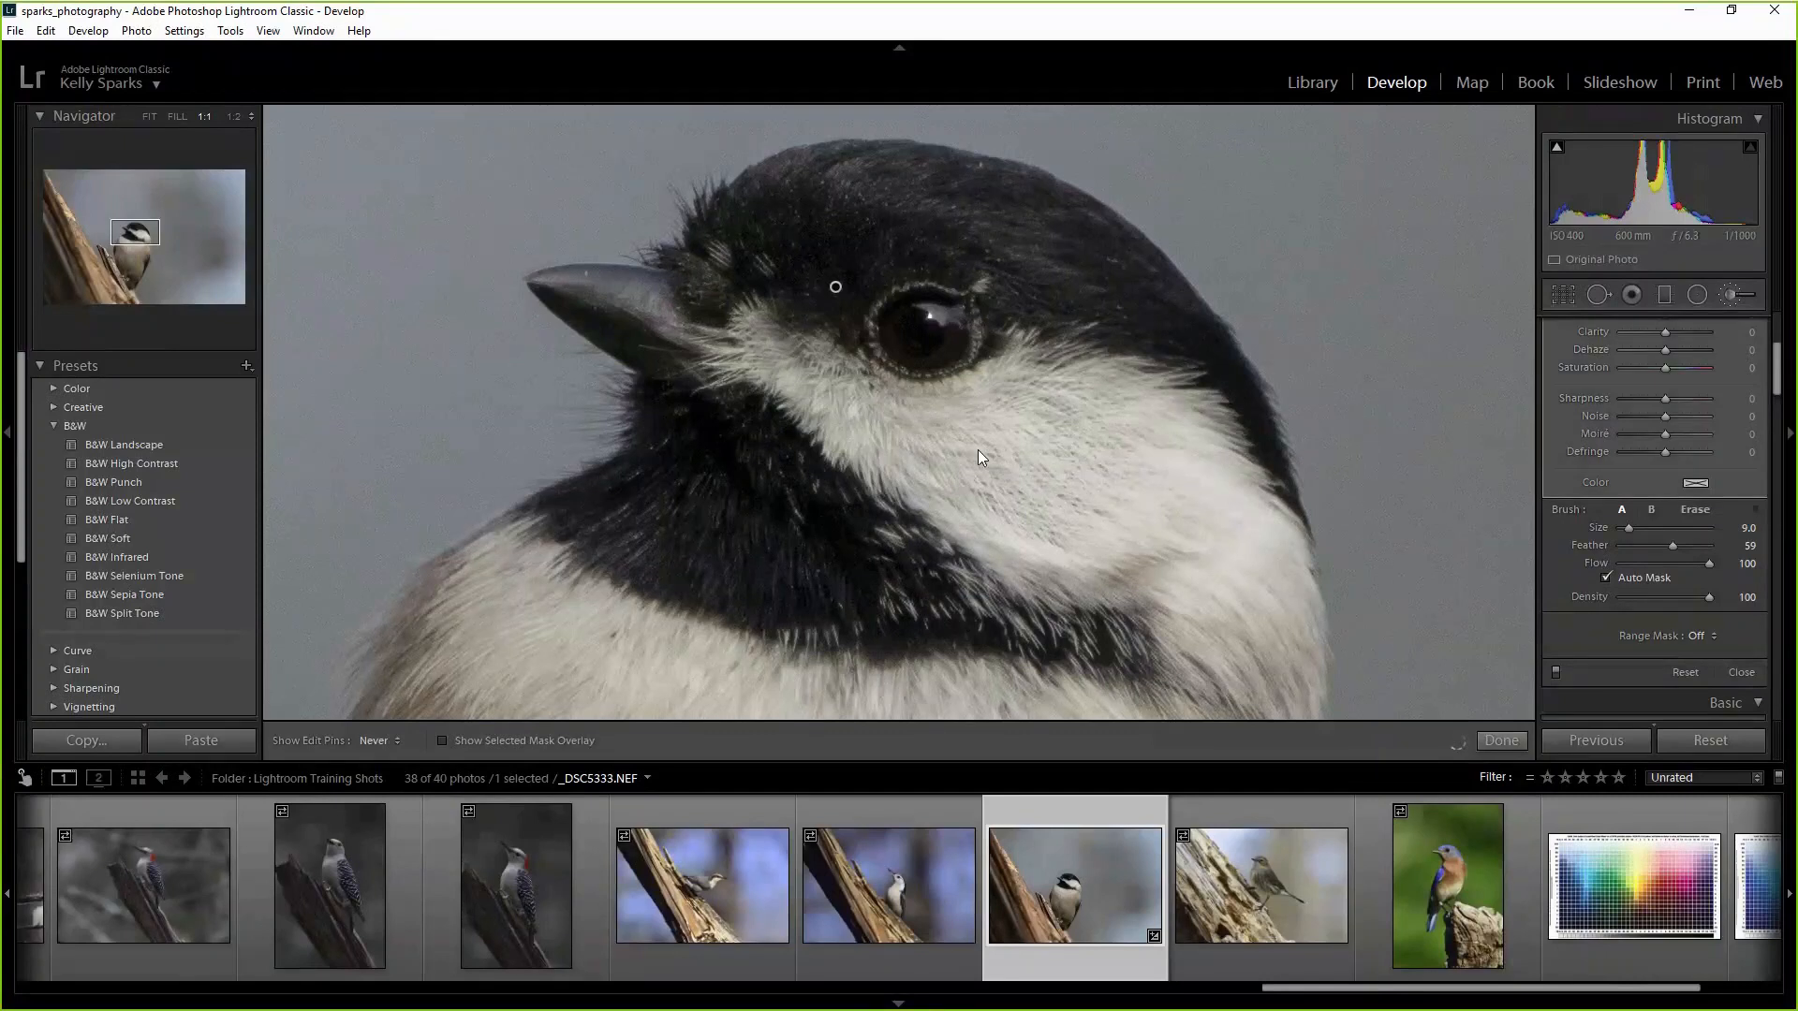
pyautogui.press('h')
pyautogui.click(442, 739)
pyautogui.click(443, 739)
# Set the Exposure of the chickadee's head mask to 0.60, compare it with the reset value and finish the brush adjustment.
pyautogui.moveTo(1777, 388); pyautogui.dragTo(1782, 355)
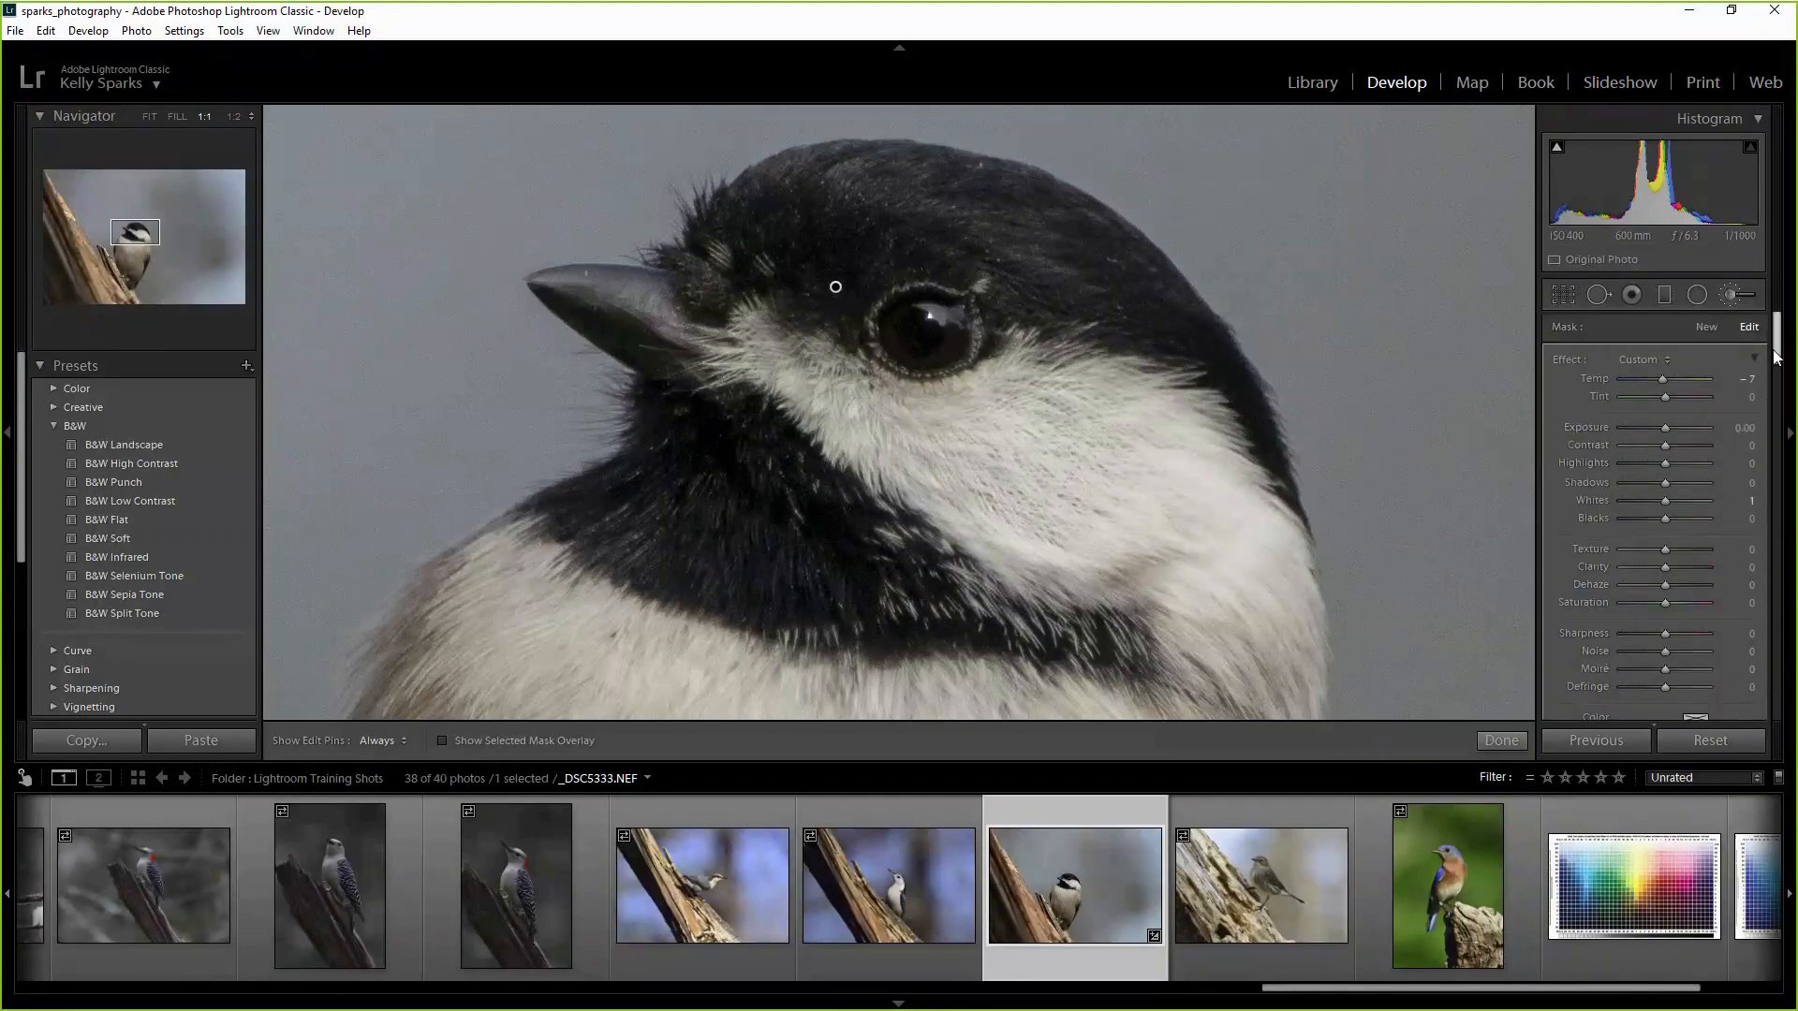
pyautogui.click(1665, 429)
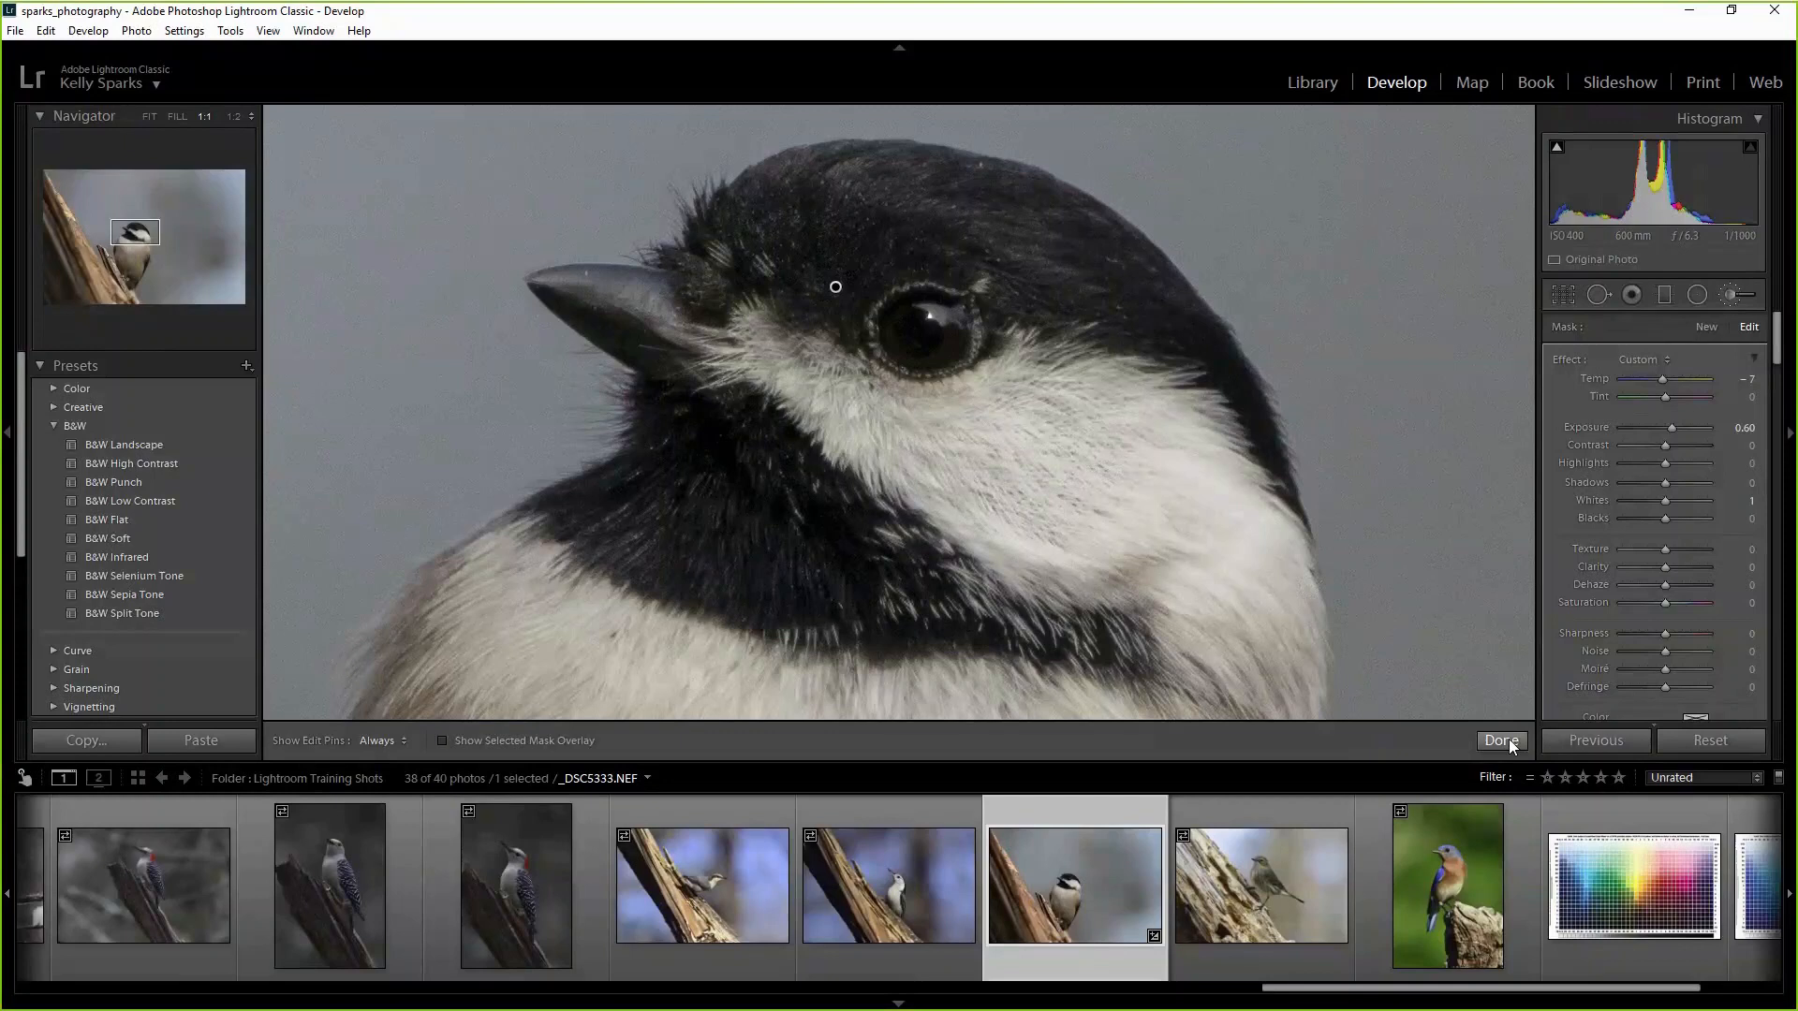
pyautogui.doubleClick(1666, 429)
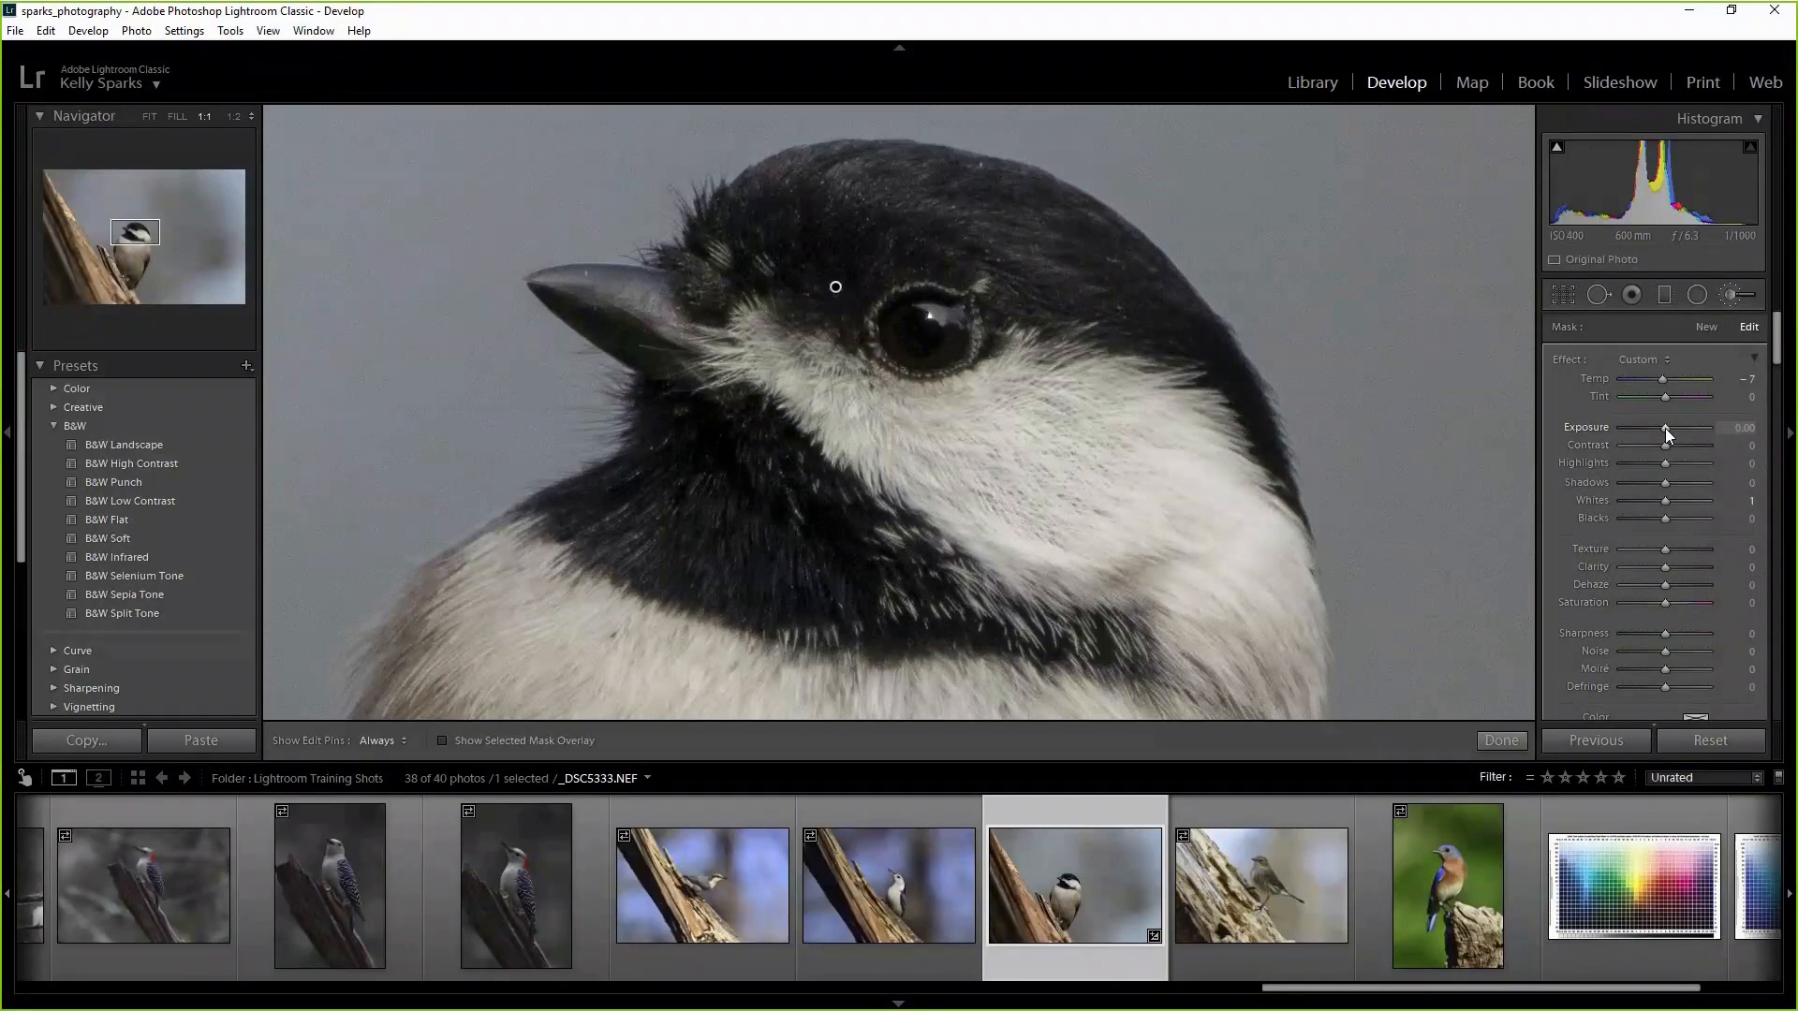
pyautogui.hotkey('ctrl', 'z')
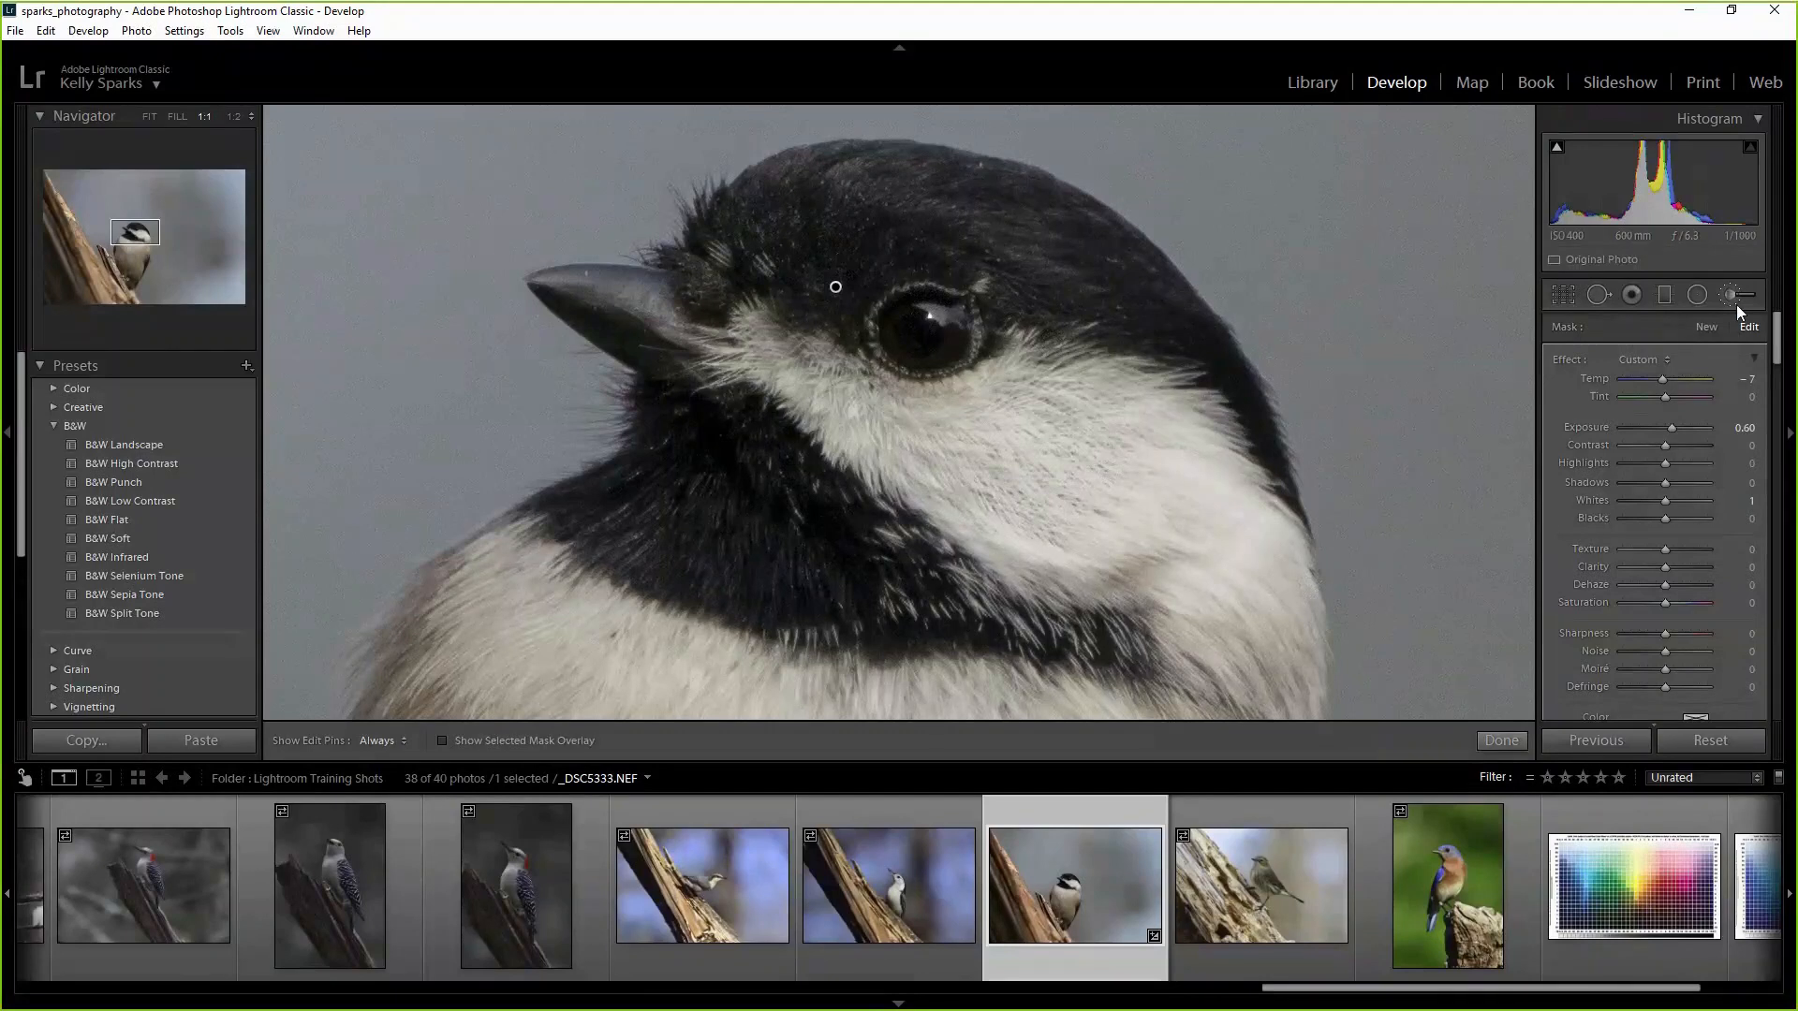
pyautogui.click(1506, 738)
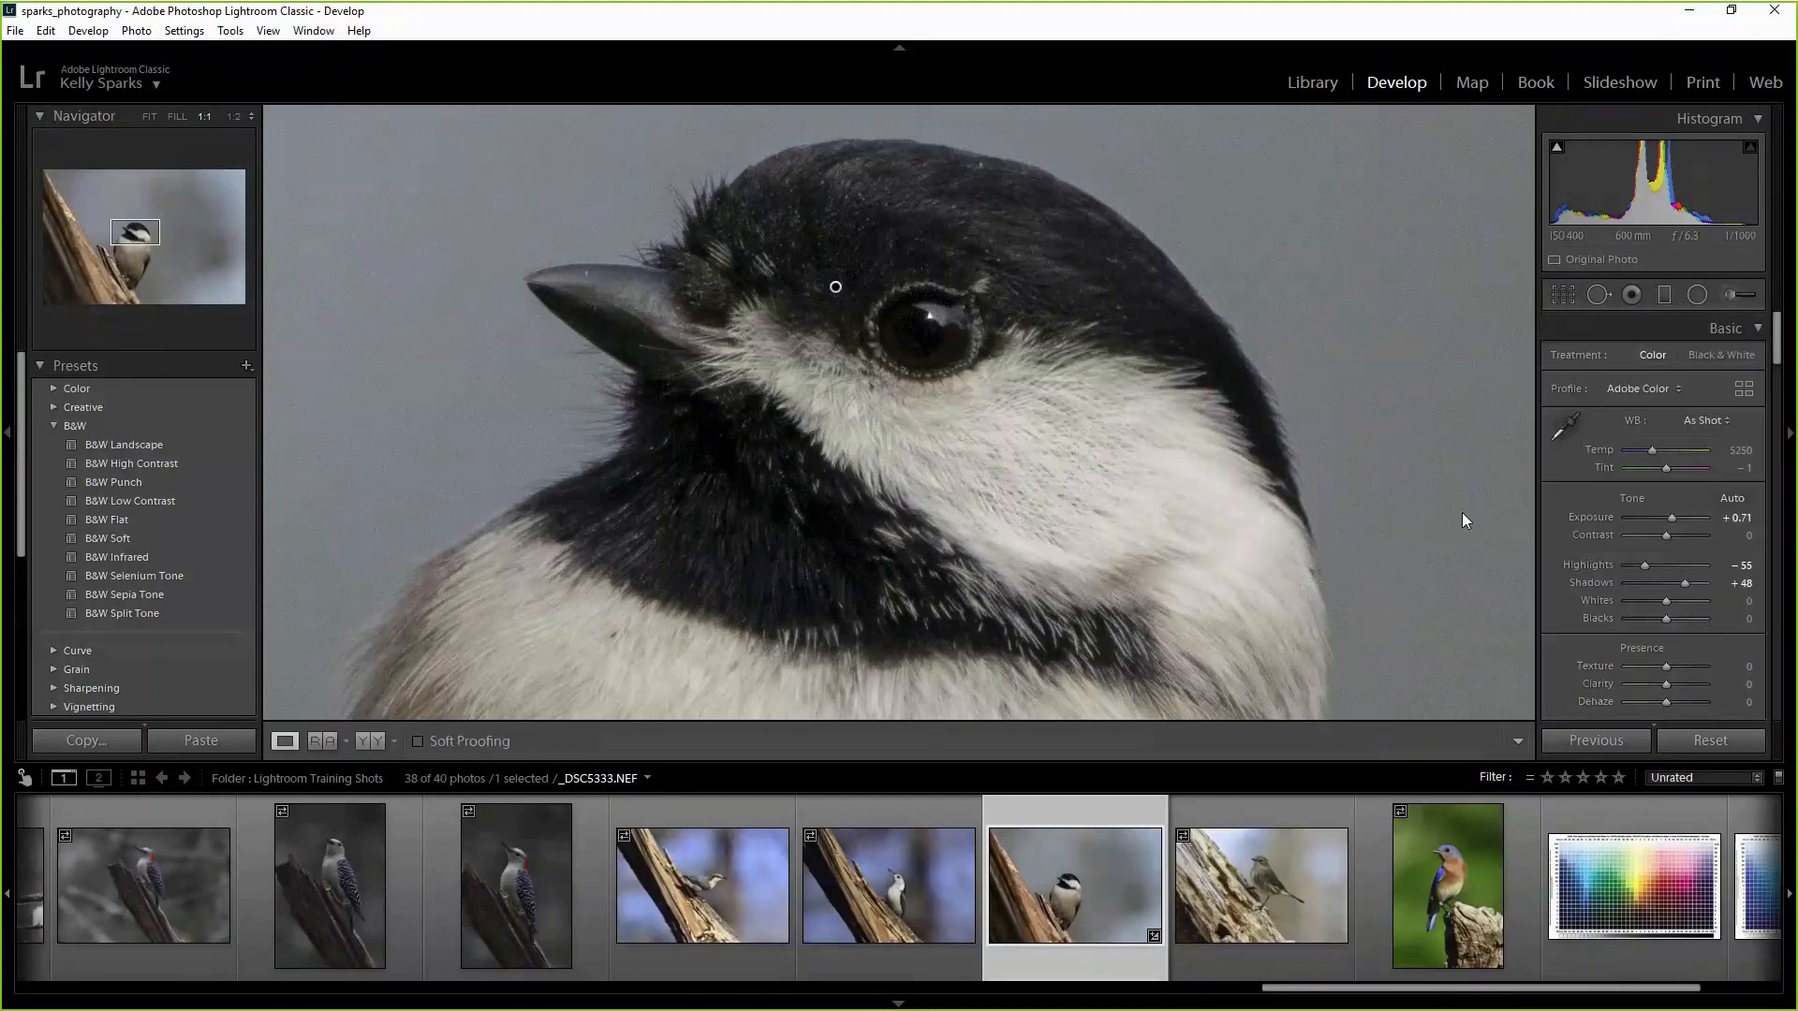
# Brush a new mask over the chickadee's eye and set its Exposure to 0.37.
pyautogui.click(1733, 295)
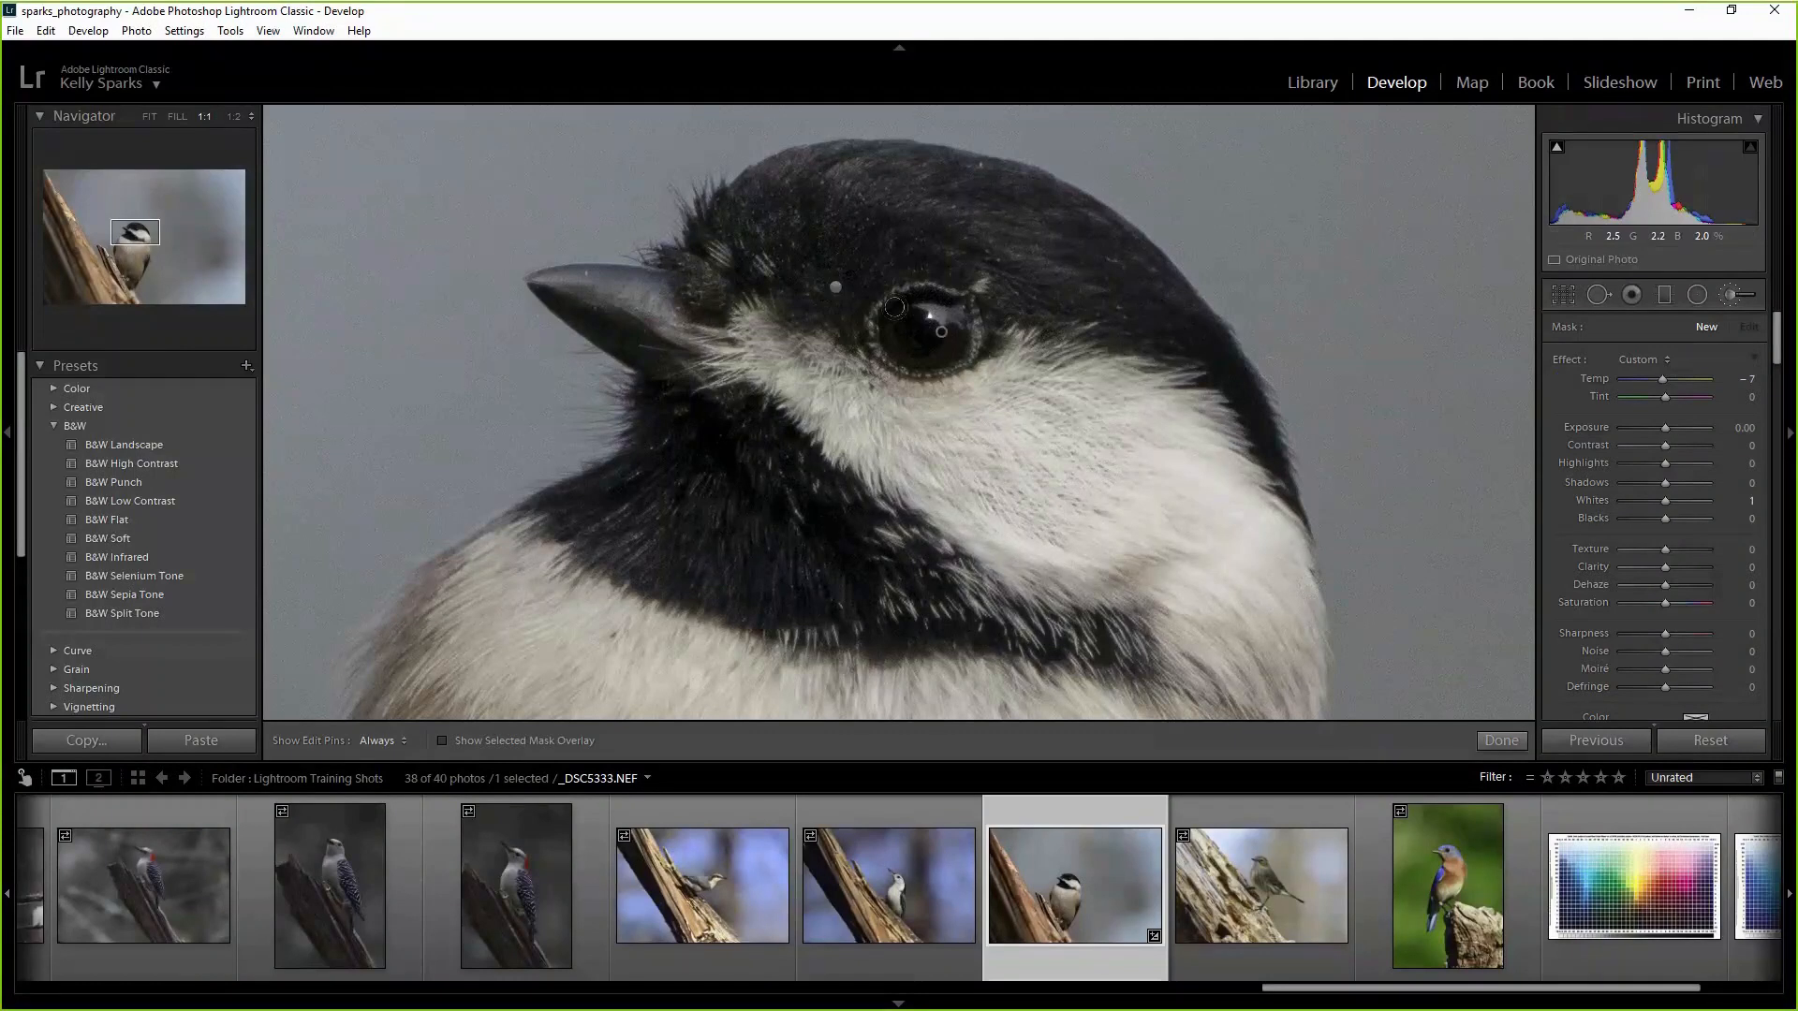
pyautogui.moveTo(835, 286); pyautogui.dragTo(941, 332)
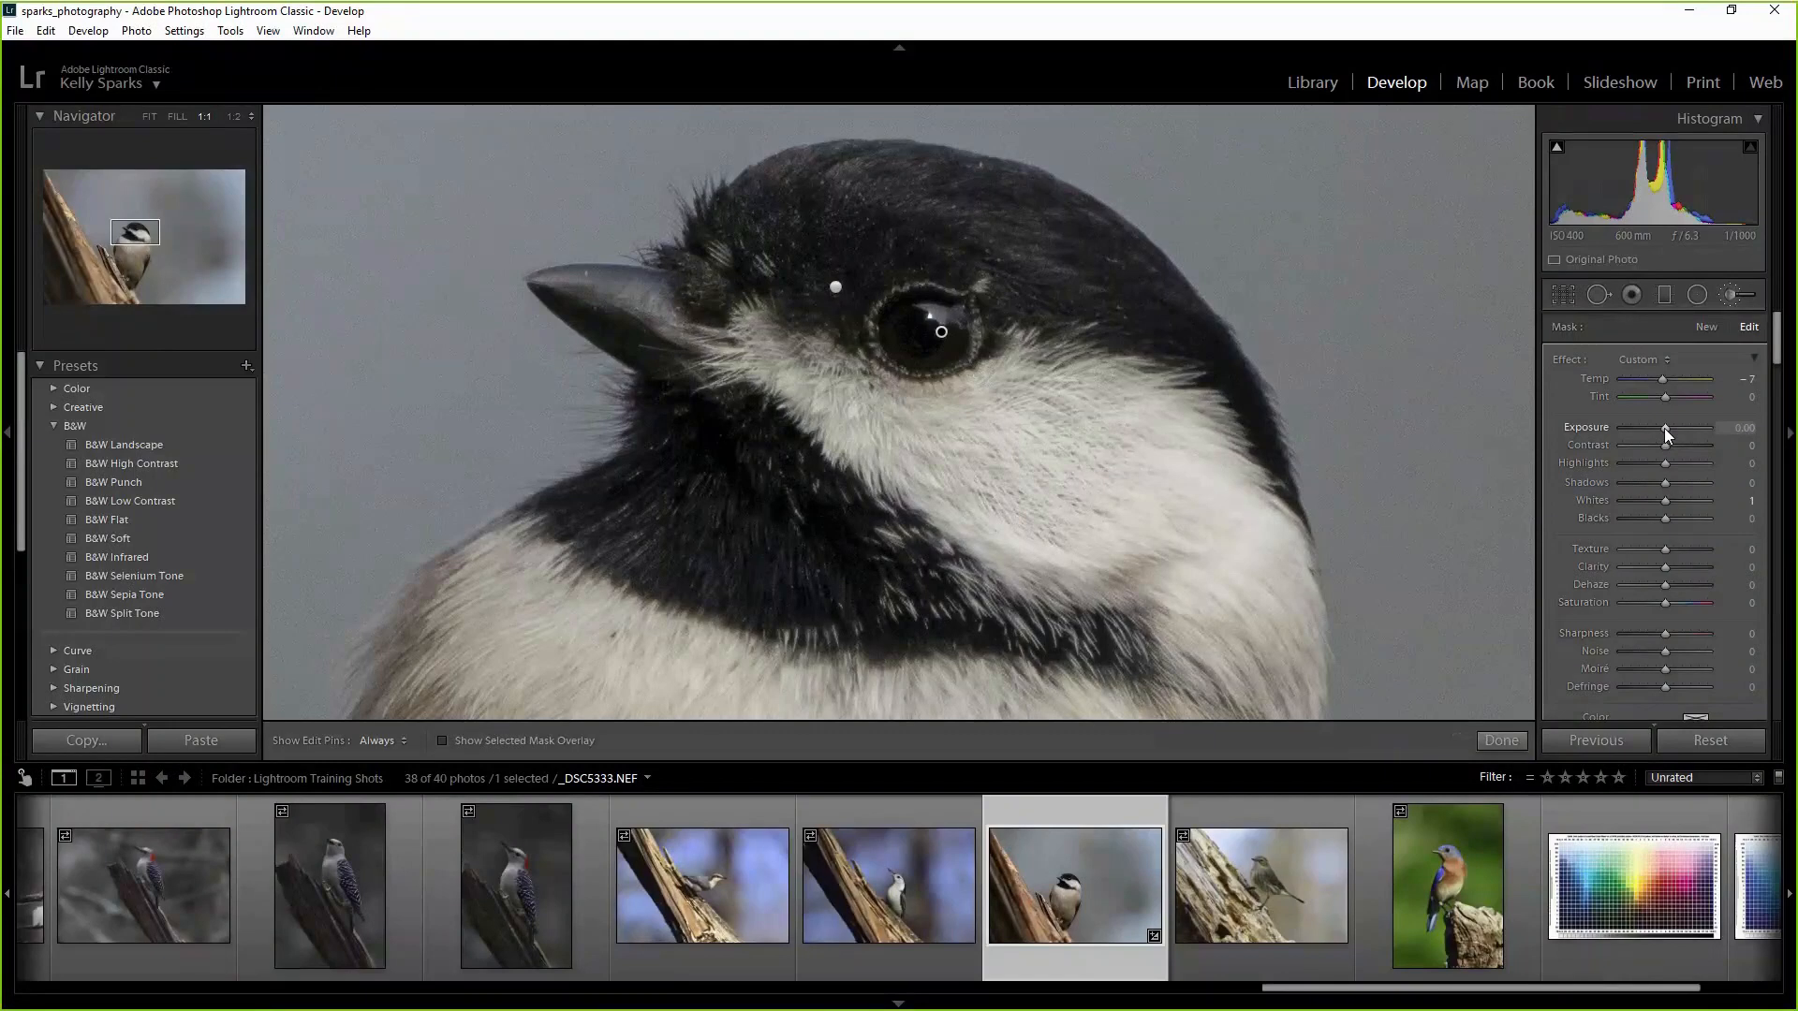
pyautogui.moveTo(1665, 428); pyautogui.dragTo(1667, 429)
pyautogui.press('Up')
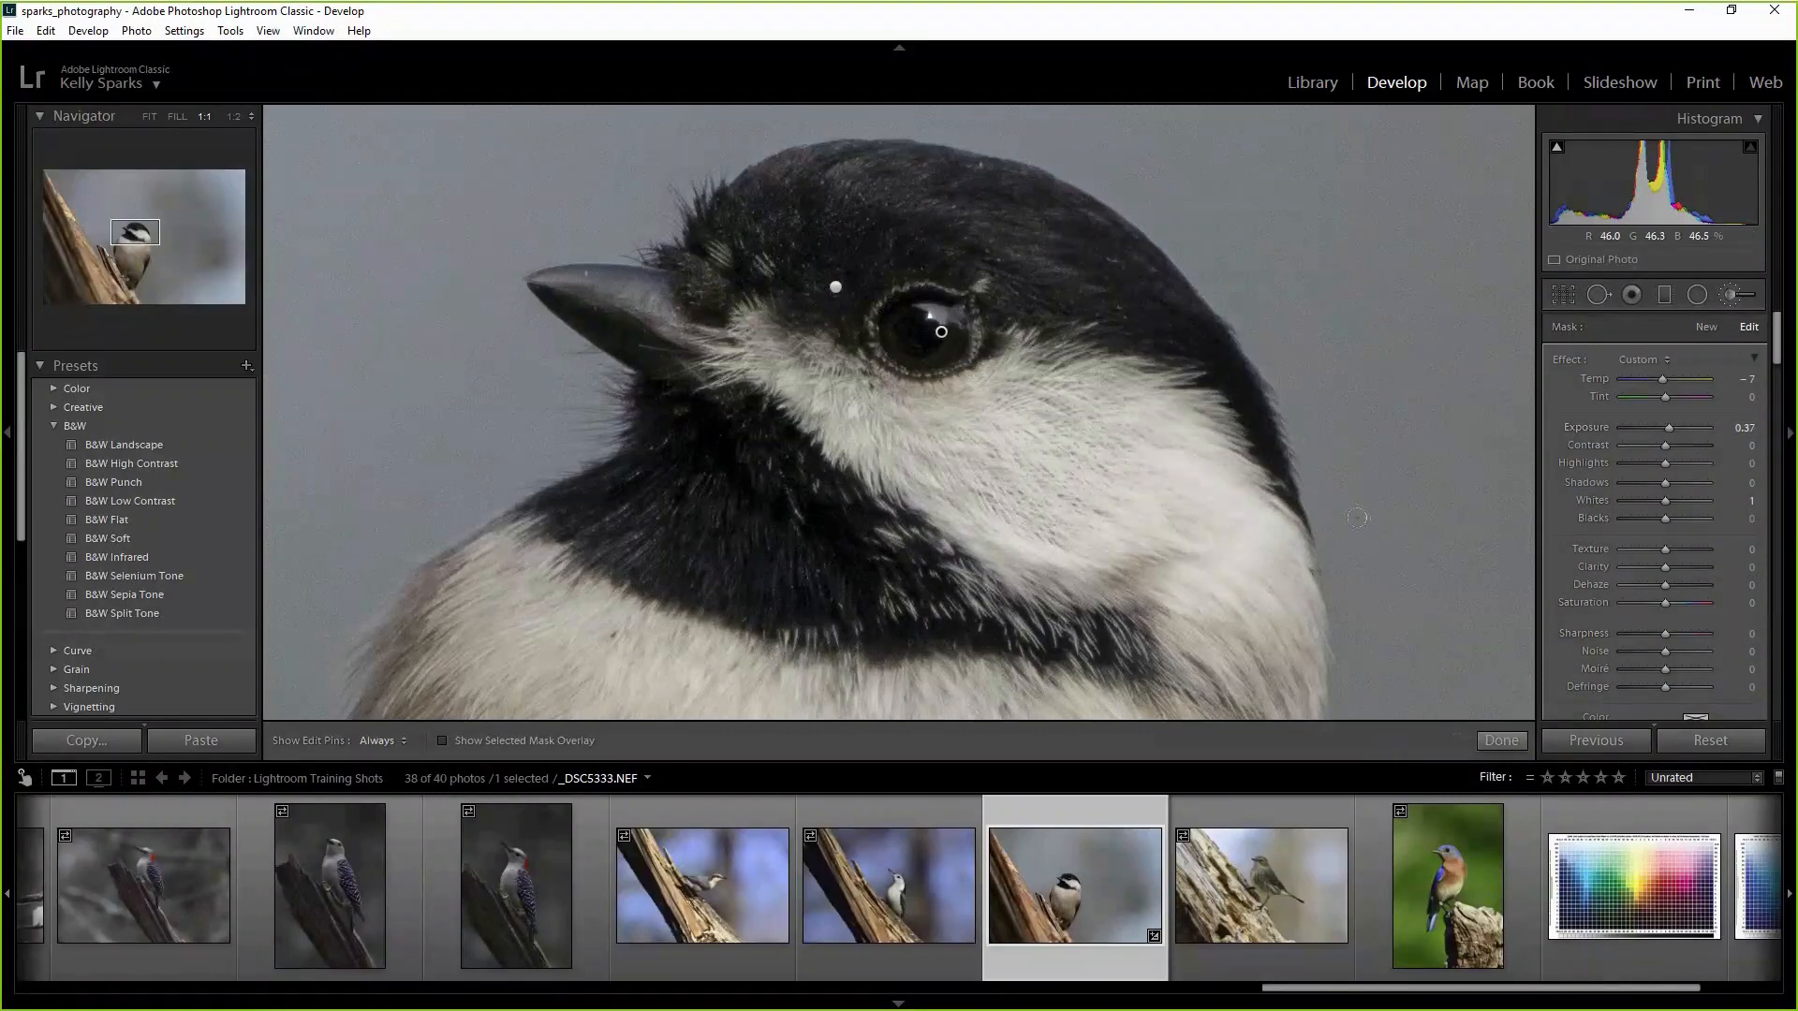
# Brush a short stroke on the gray background behind the chickadee's head, set the mask's Whites to 13 and finish the brush adjustment.
pyautogui.moveTo(1530, 333); pyautogui.dragTo(1487, 334)
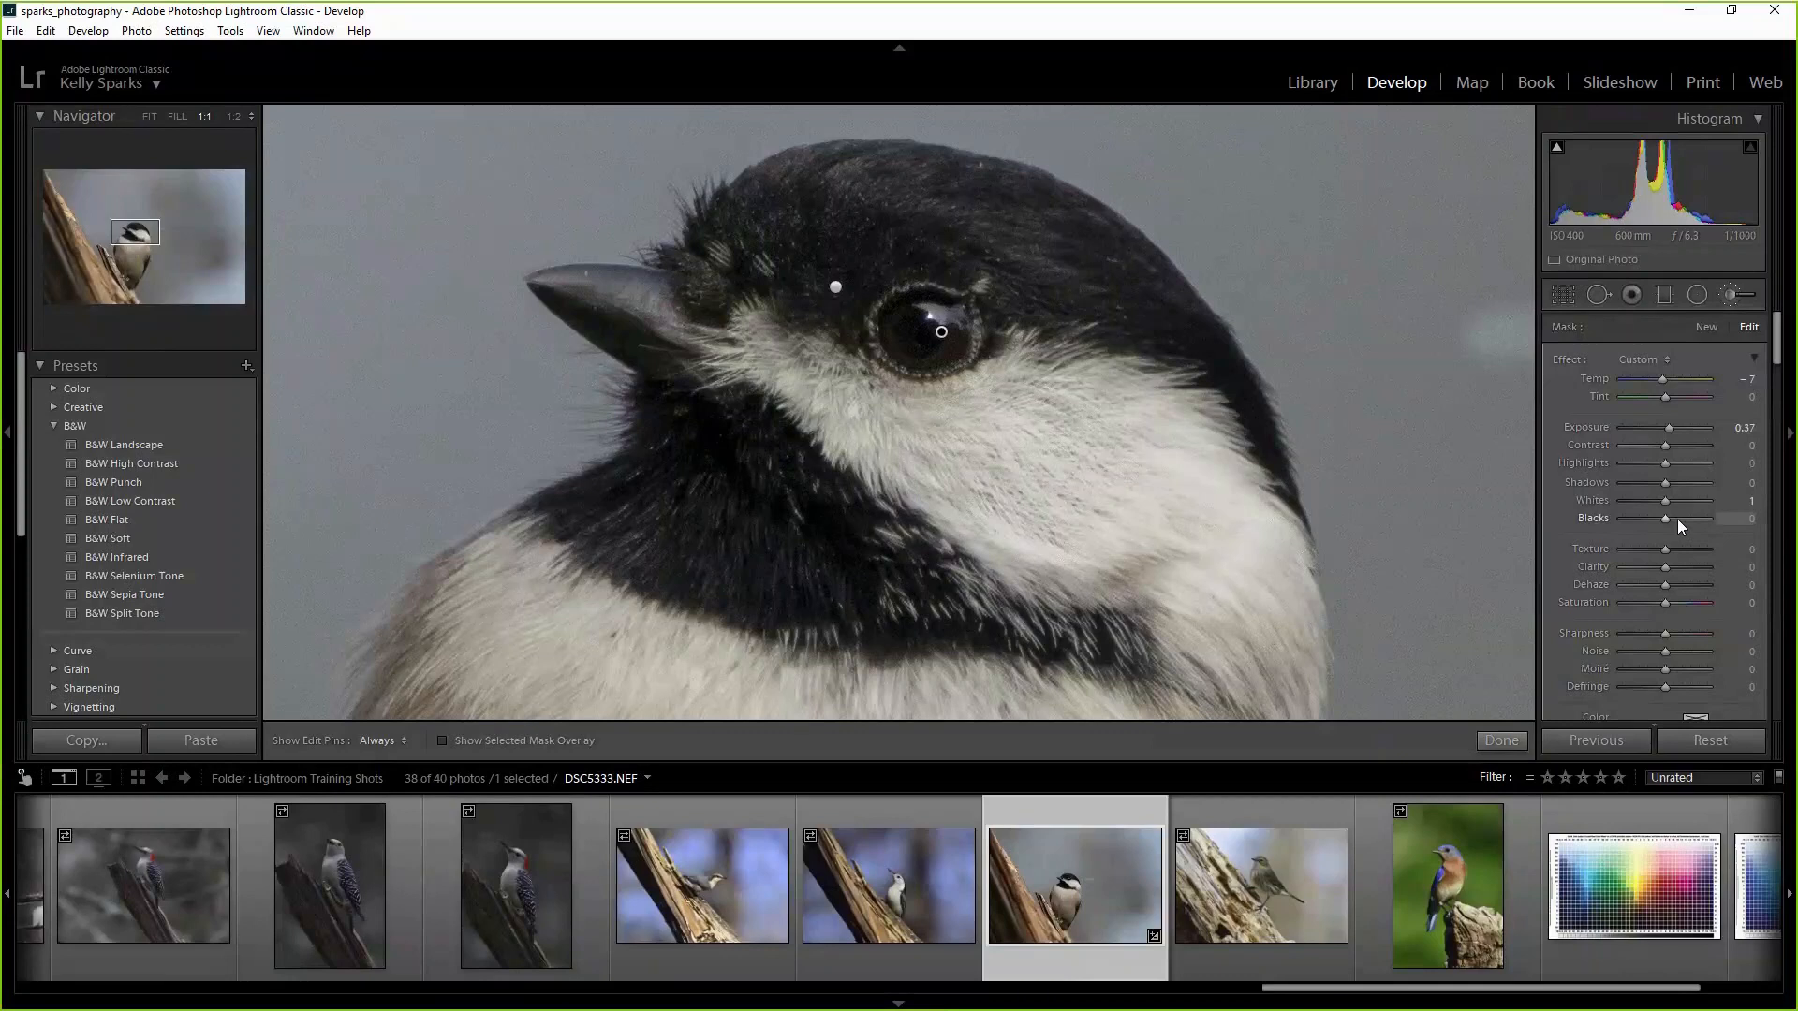
pyautogui.moveTo(1668, 503); pyautogui.dragTo(1677, 503)
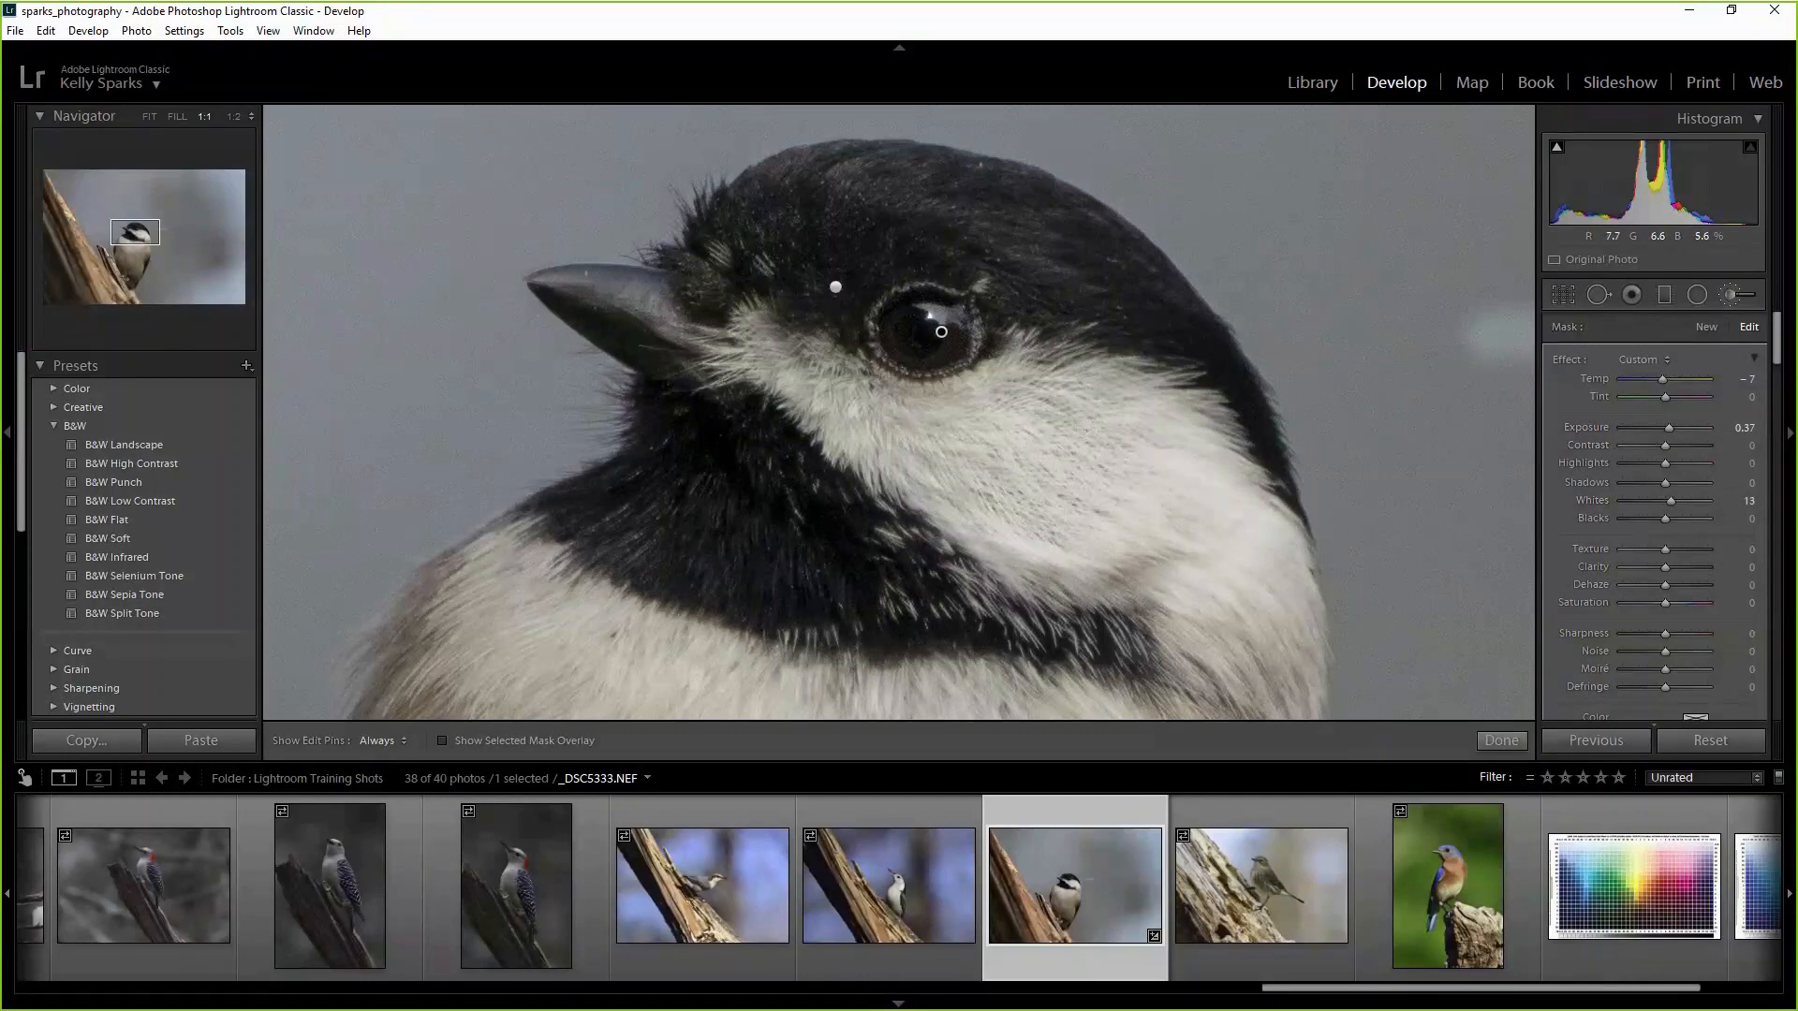
pyautogui.click(1514, 738)
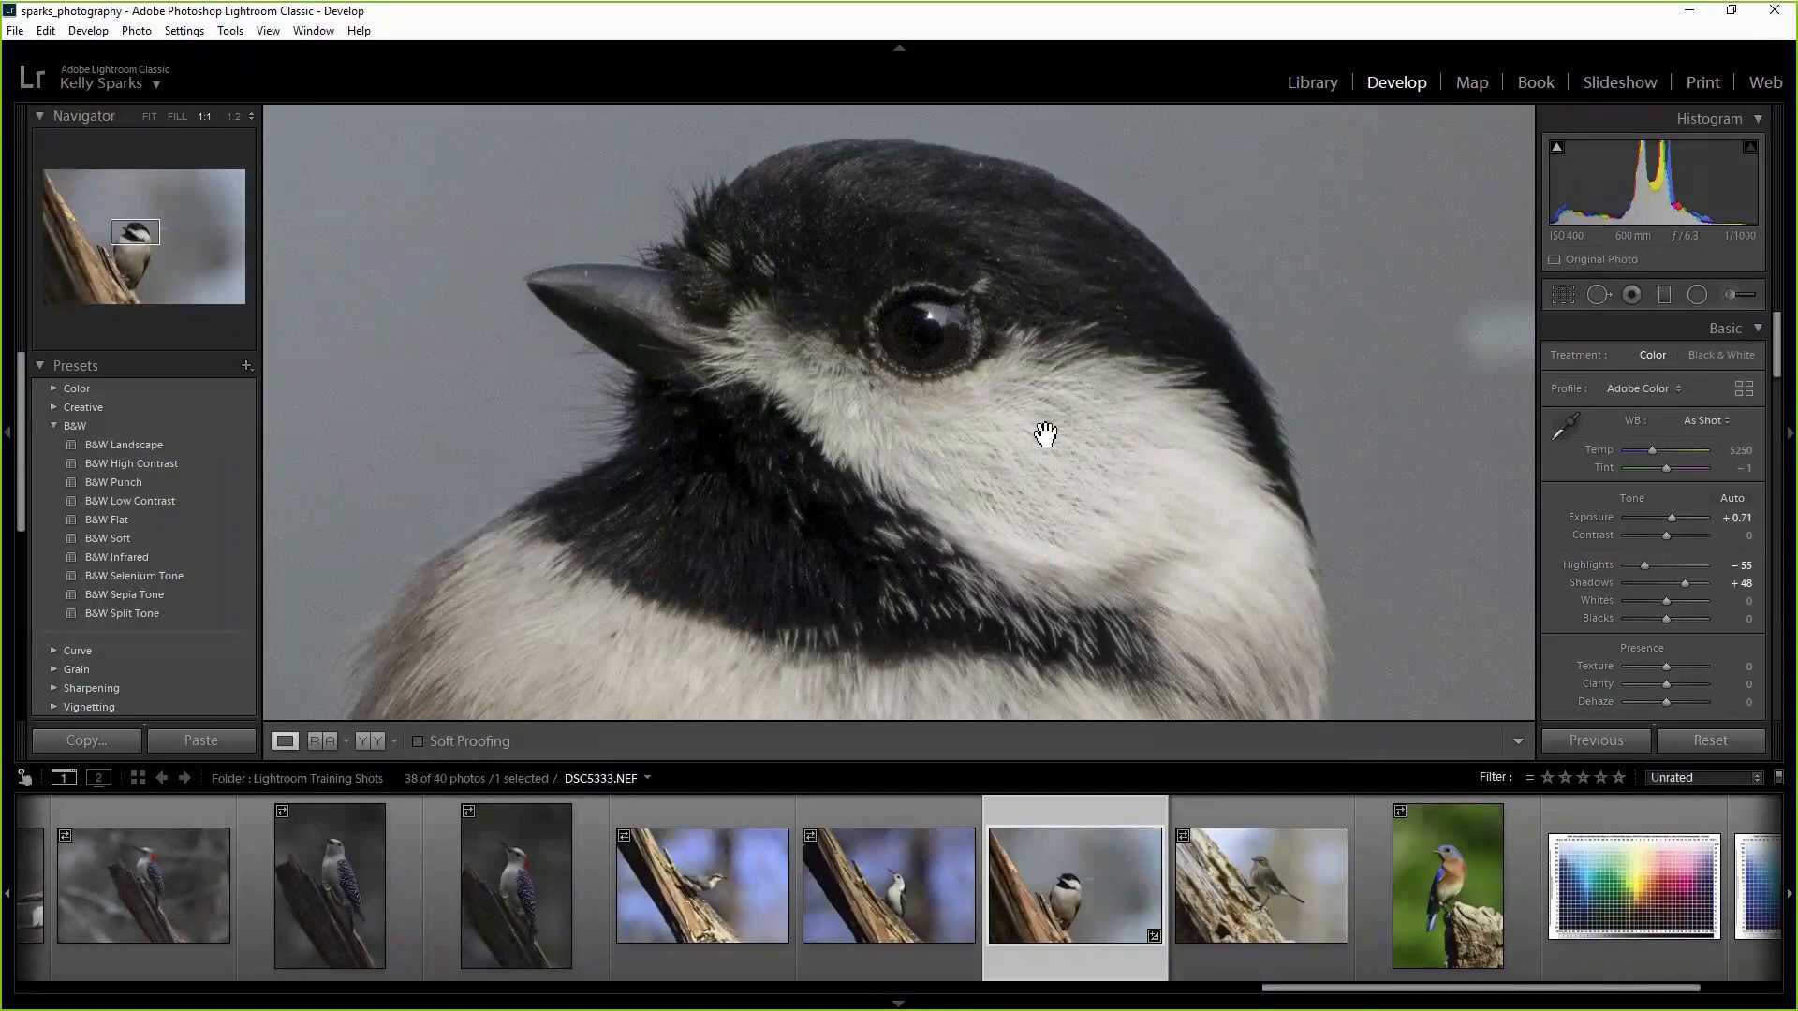
# Crop the chickadee photo to a tight vertical frame around the bird and the broken branch, keeping the Original aspect.
pyautogui.click(152, 118)
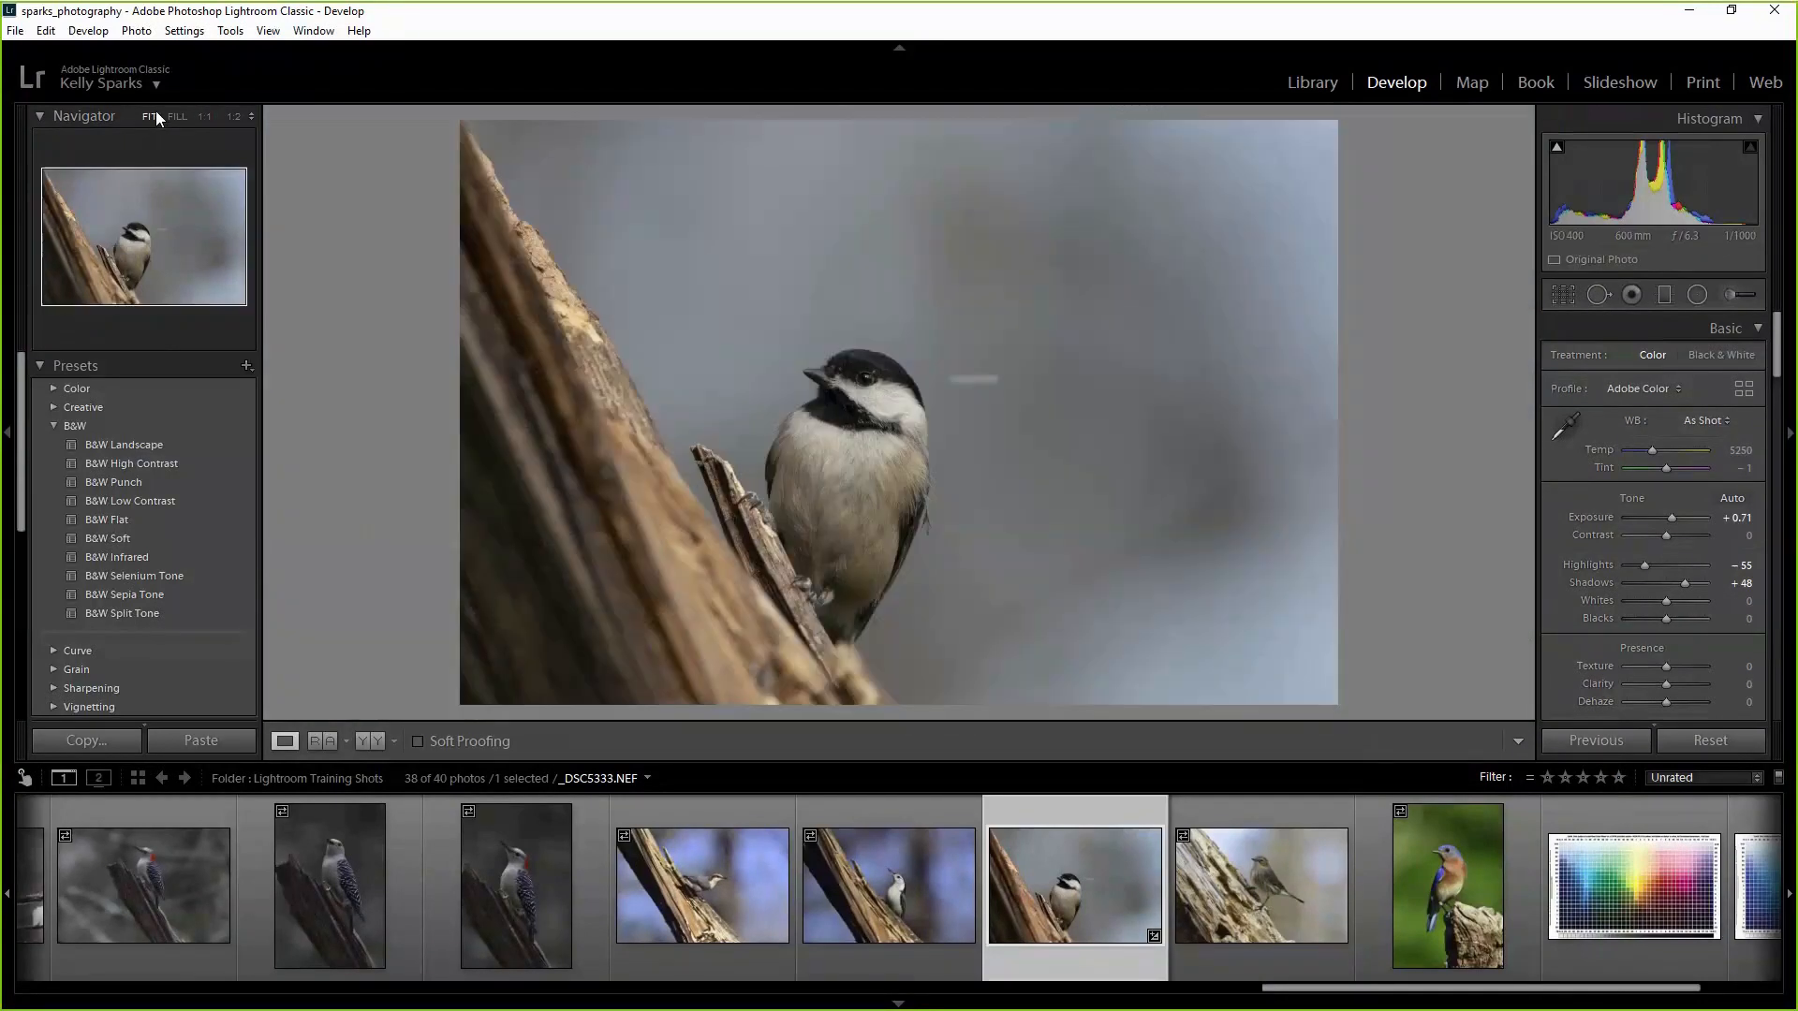
pyautogui.click(1562, 294)
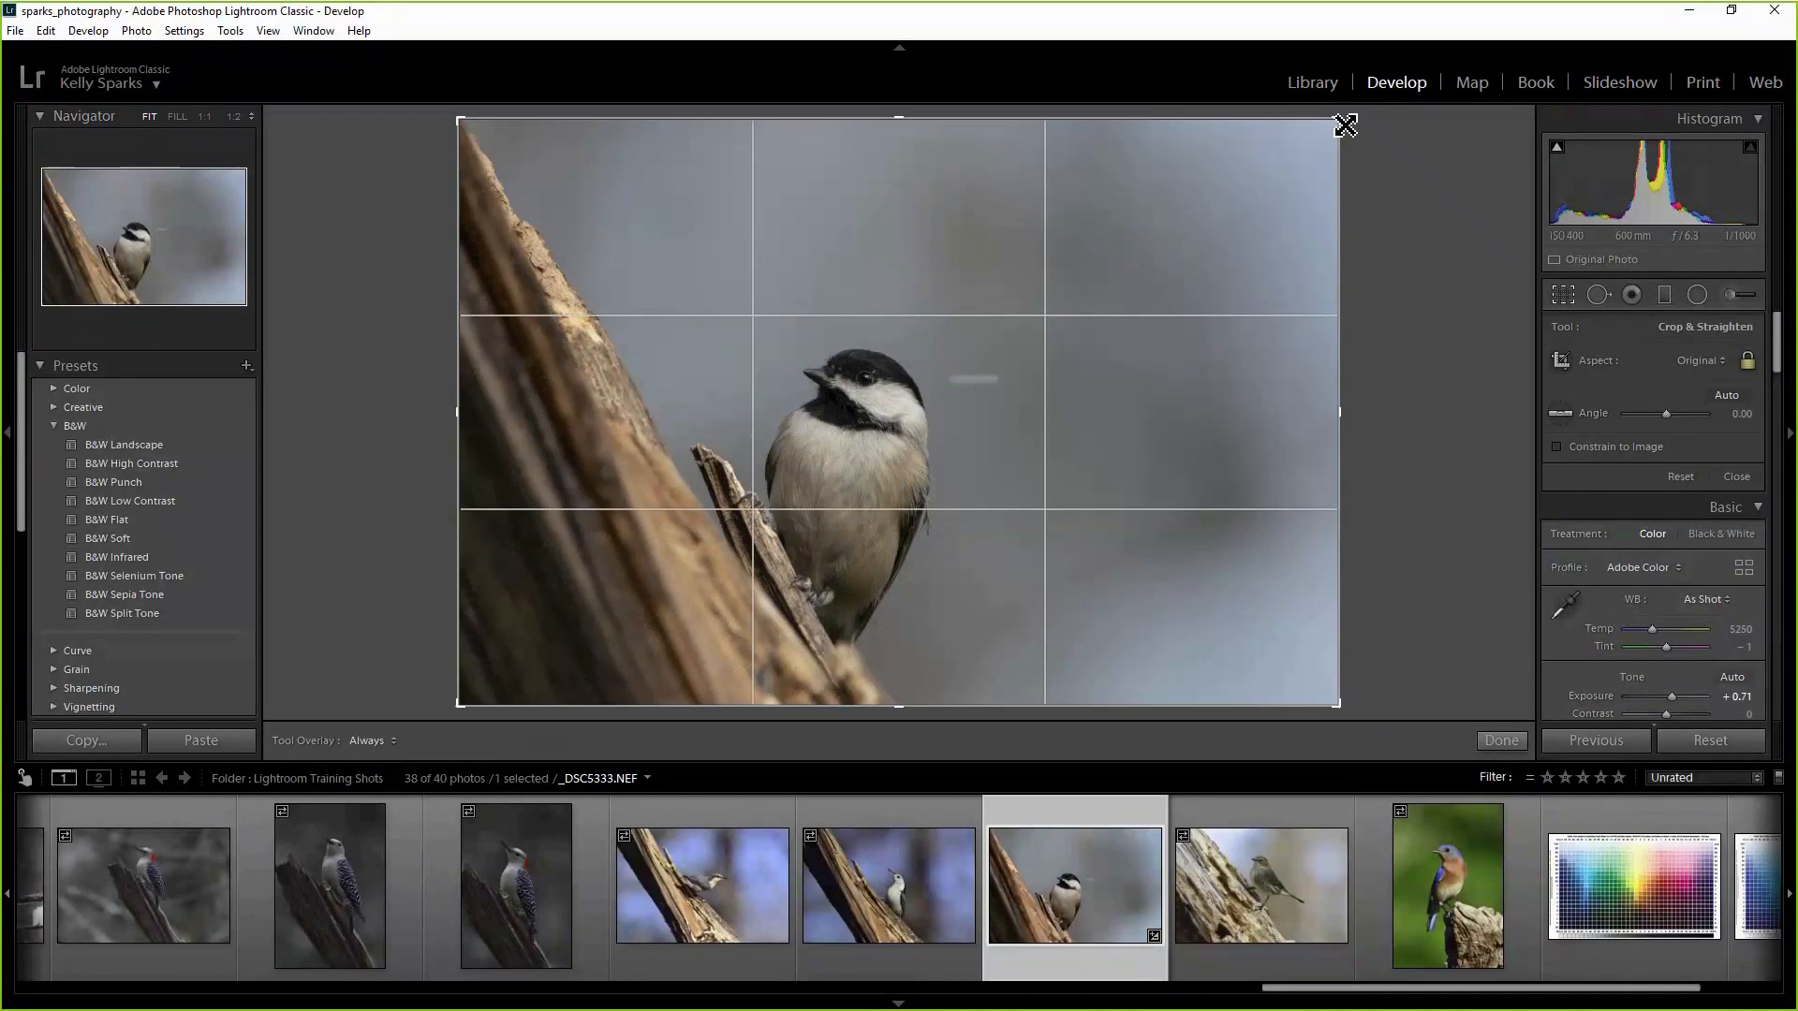
pyautogui.moveTo(1345, 124); pyautogui.dragTo(1239, 181)
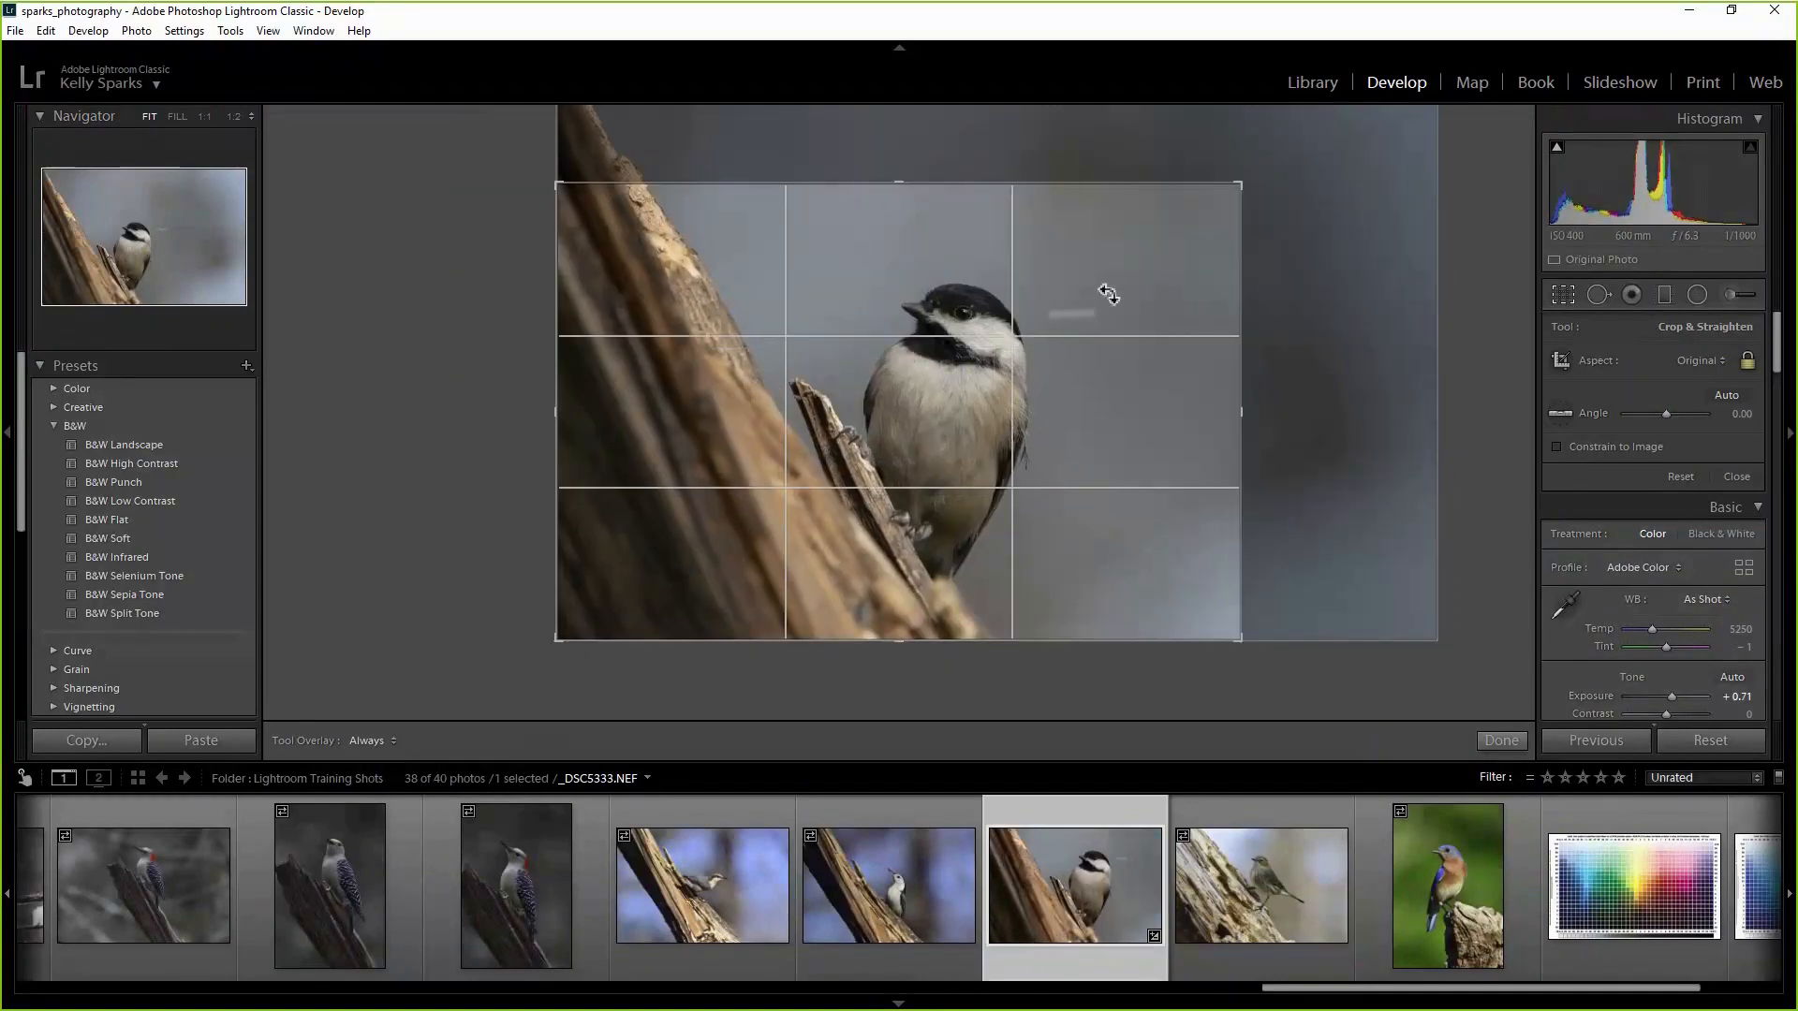
pyautogui.moveTo(1008, 416); pyautogui.dragTo(1036, 397)
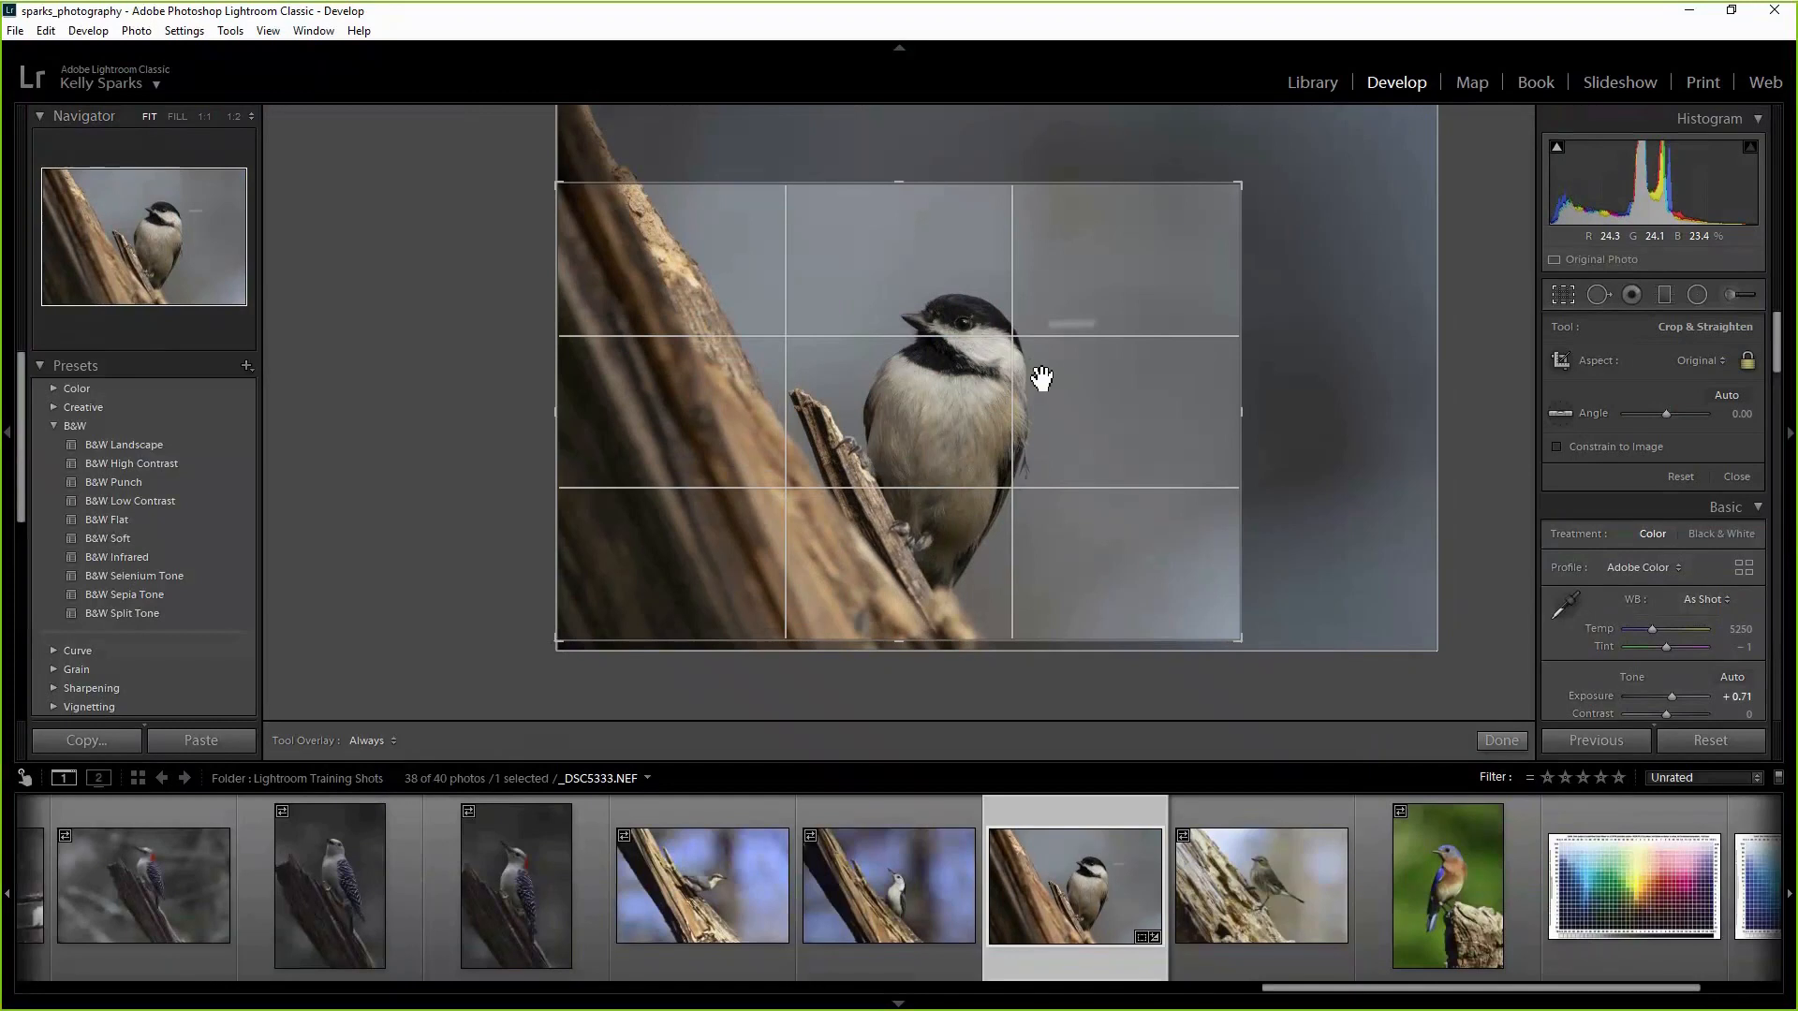
pyautogui.moveTo(562, 190); pyautogui.dragTo(1140, 144)
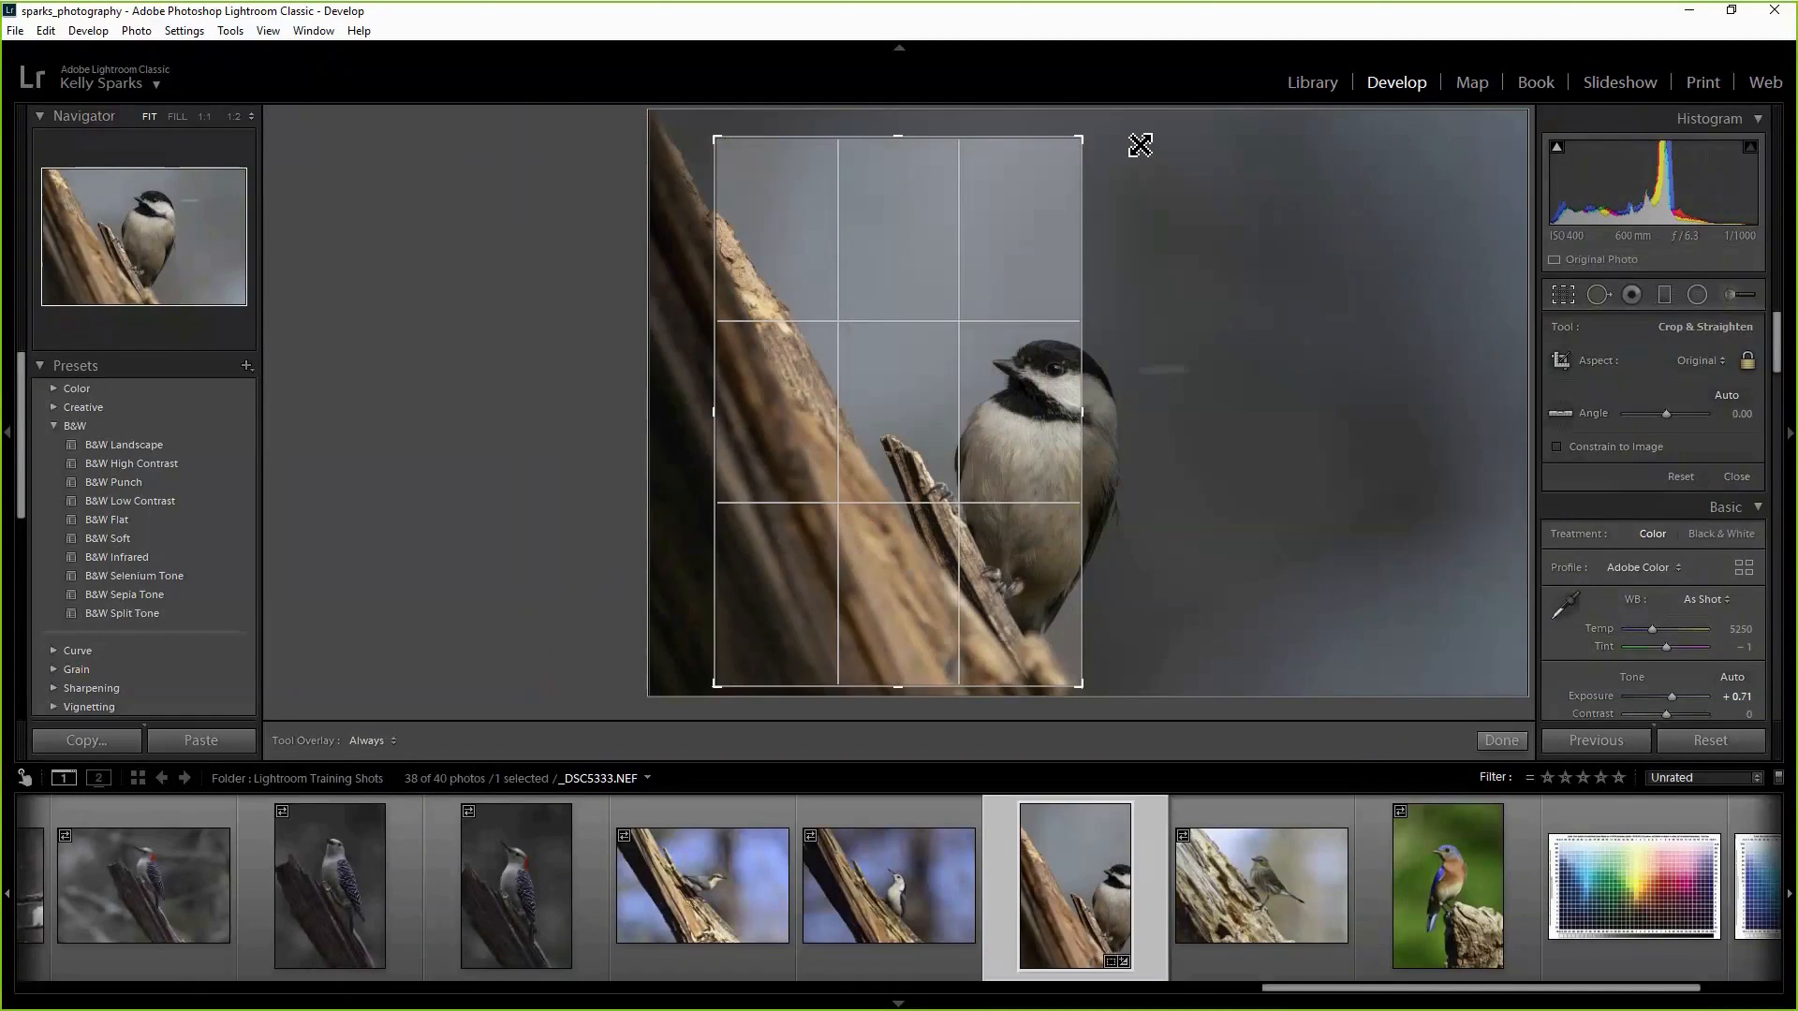
pyautogui.moveTo(983, 362); pyautogui.dragTo(873, 297)
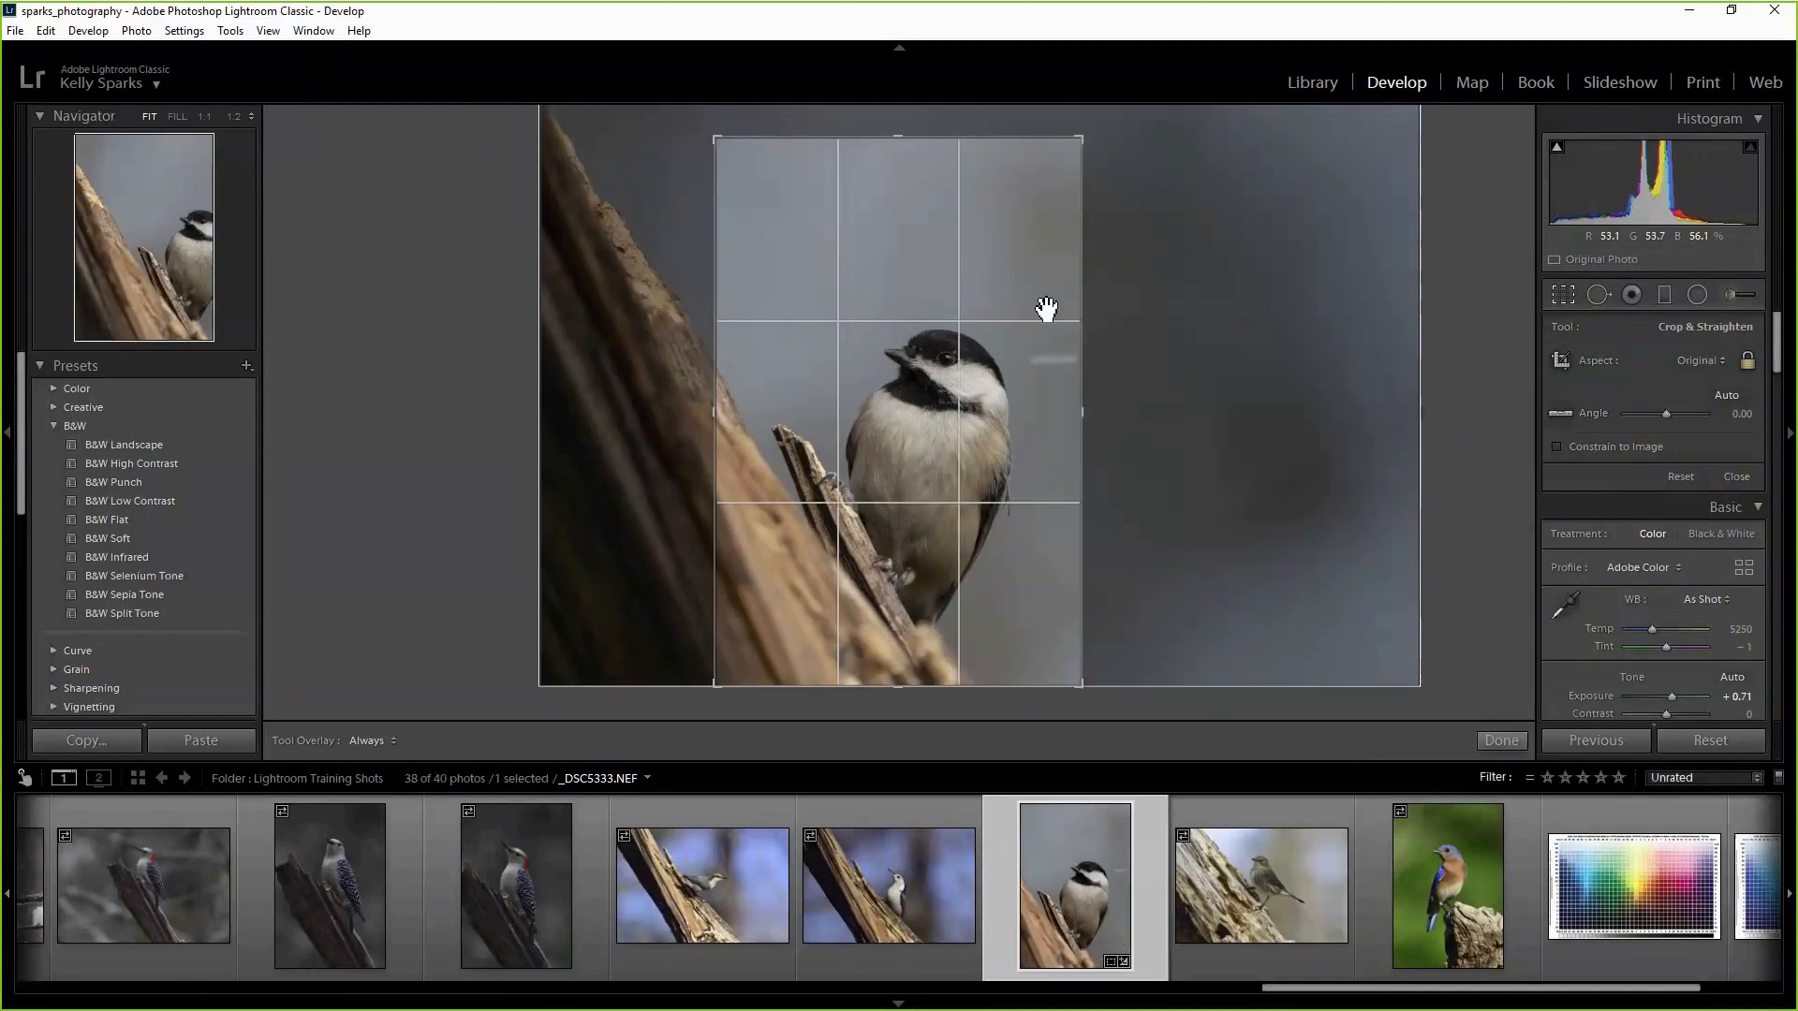
pyautogui.moveTo(1084, 141); pyautogui.dragTo(1068, 163)
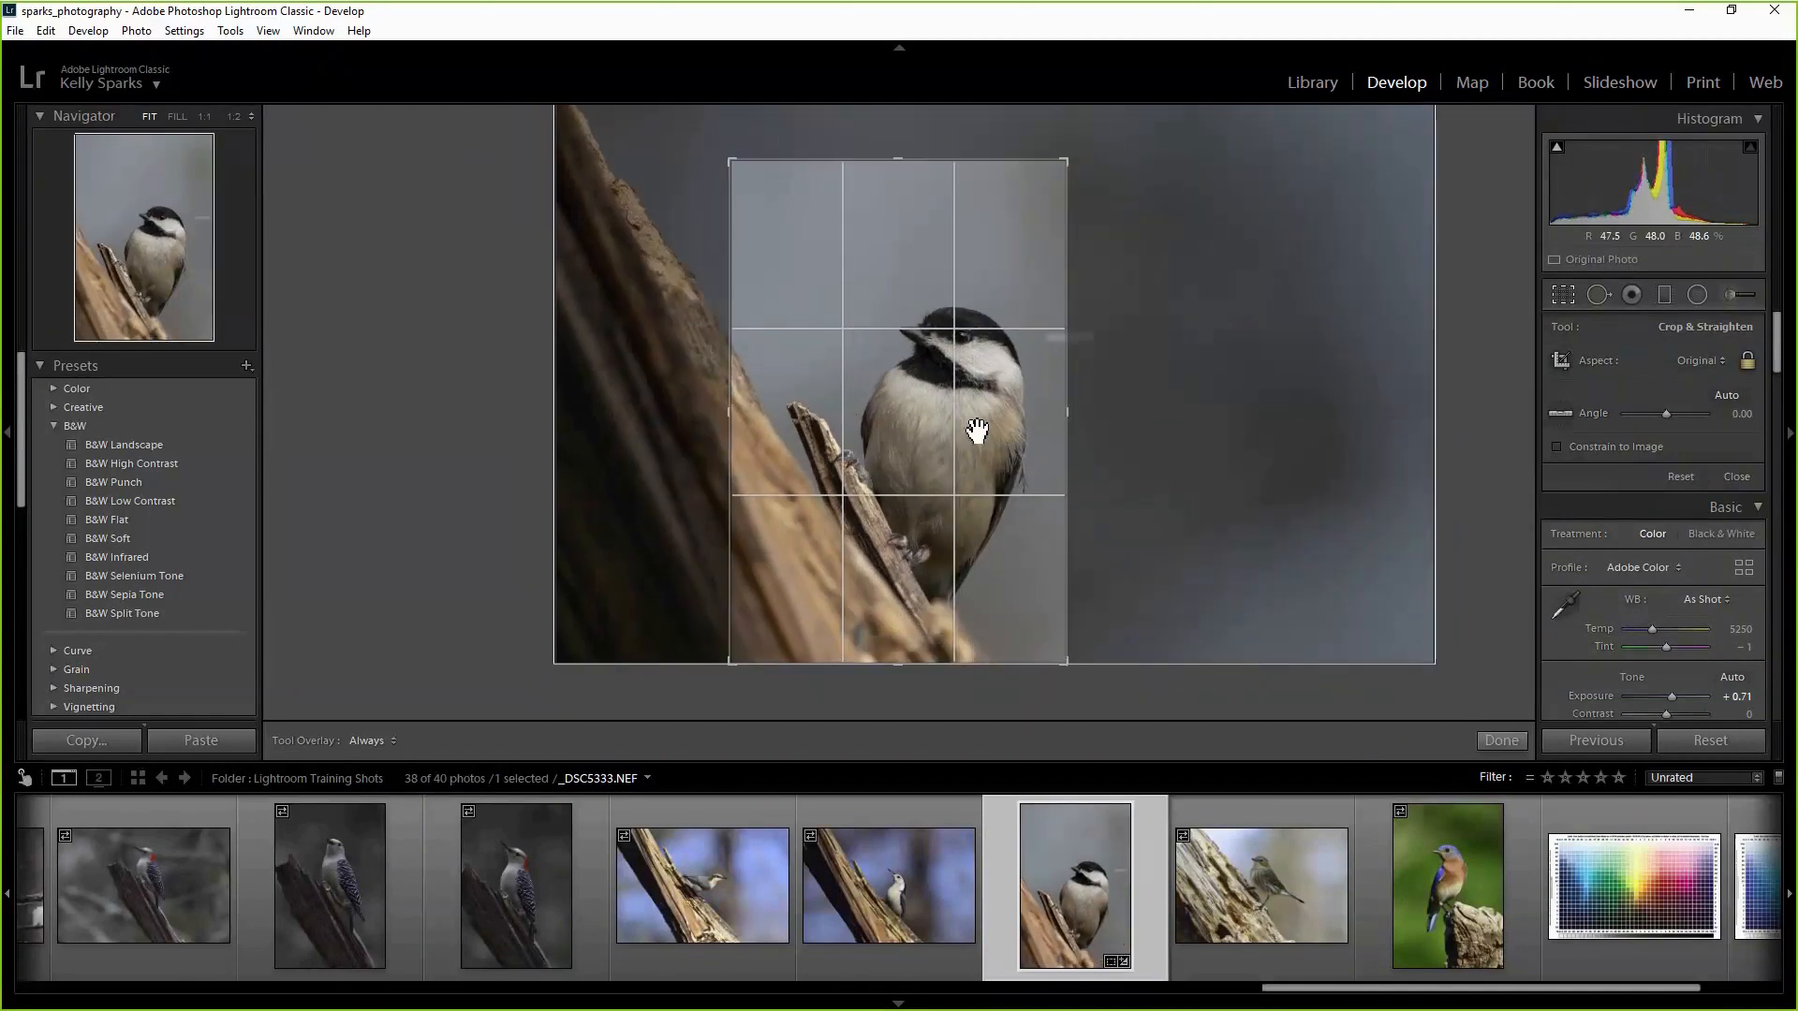
pyautogui.moveTo(976, 431); pyautogui.dragTo(962, 431)
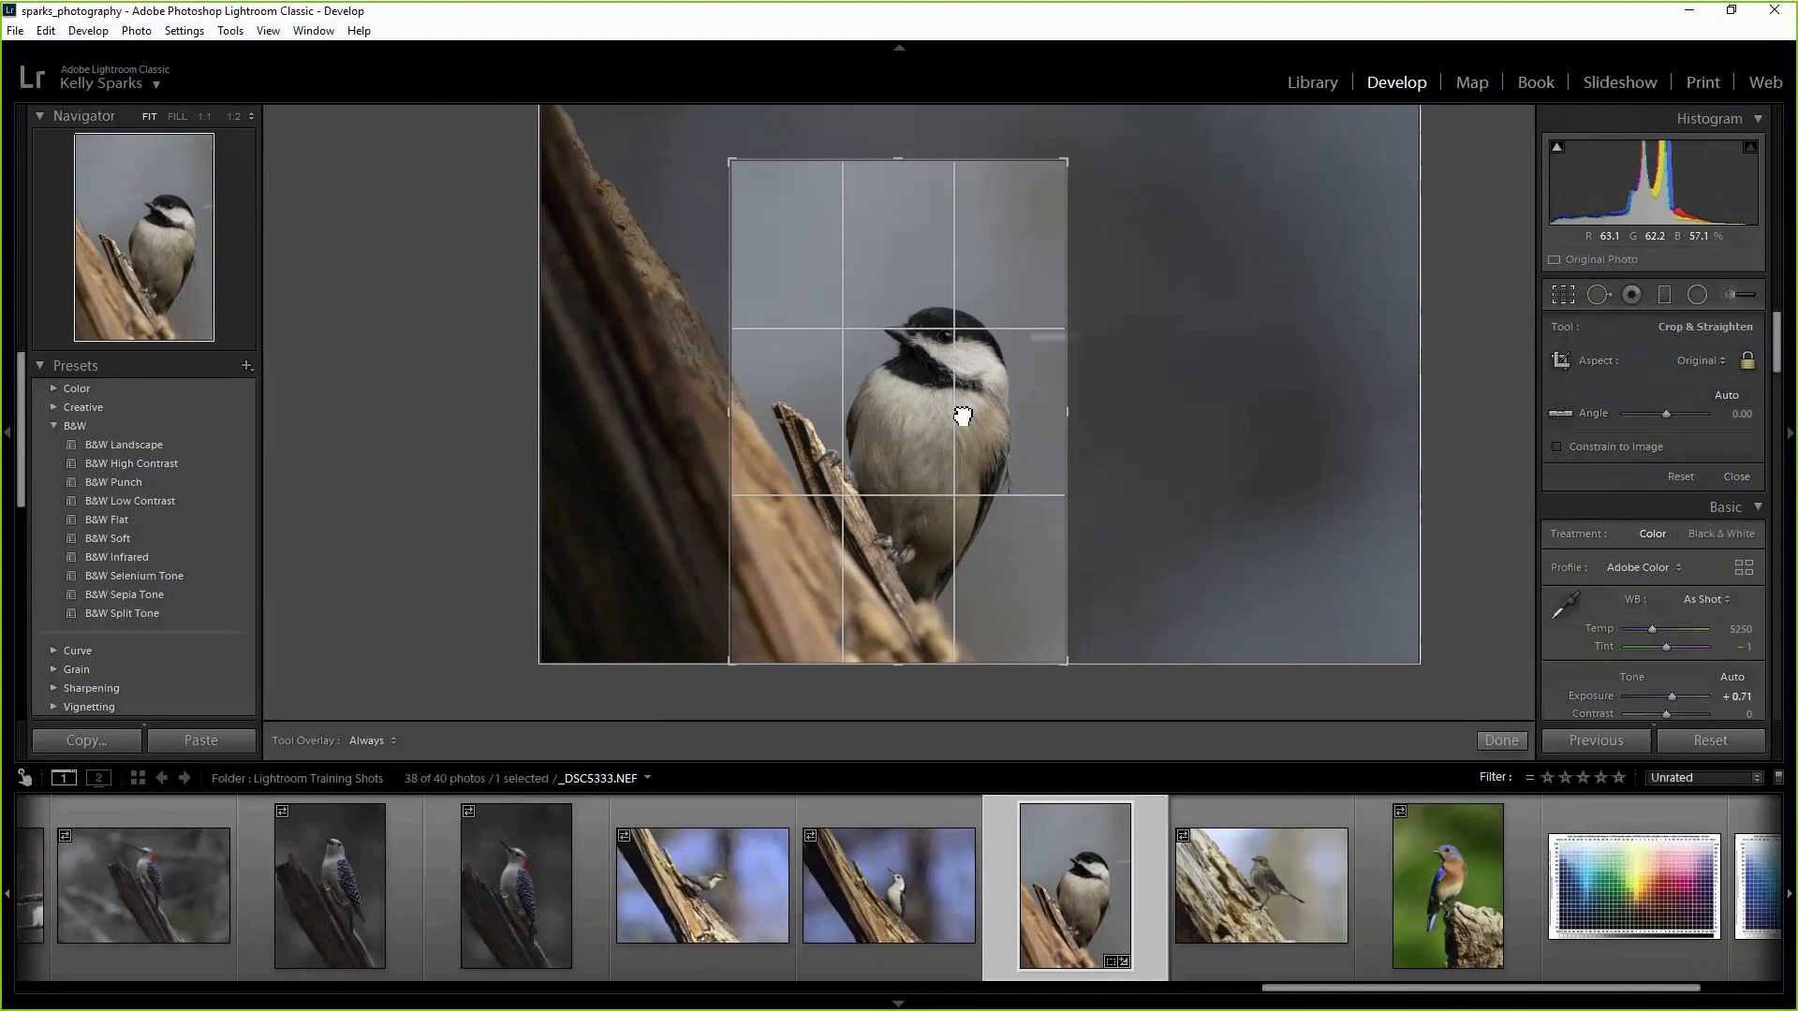
pyautogui.click(1501, 739)
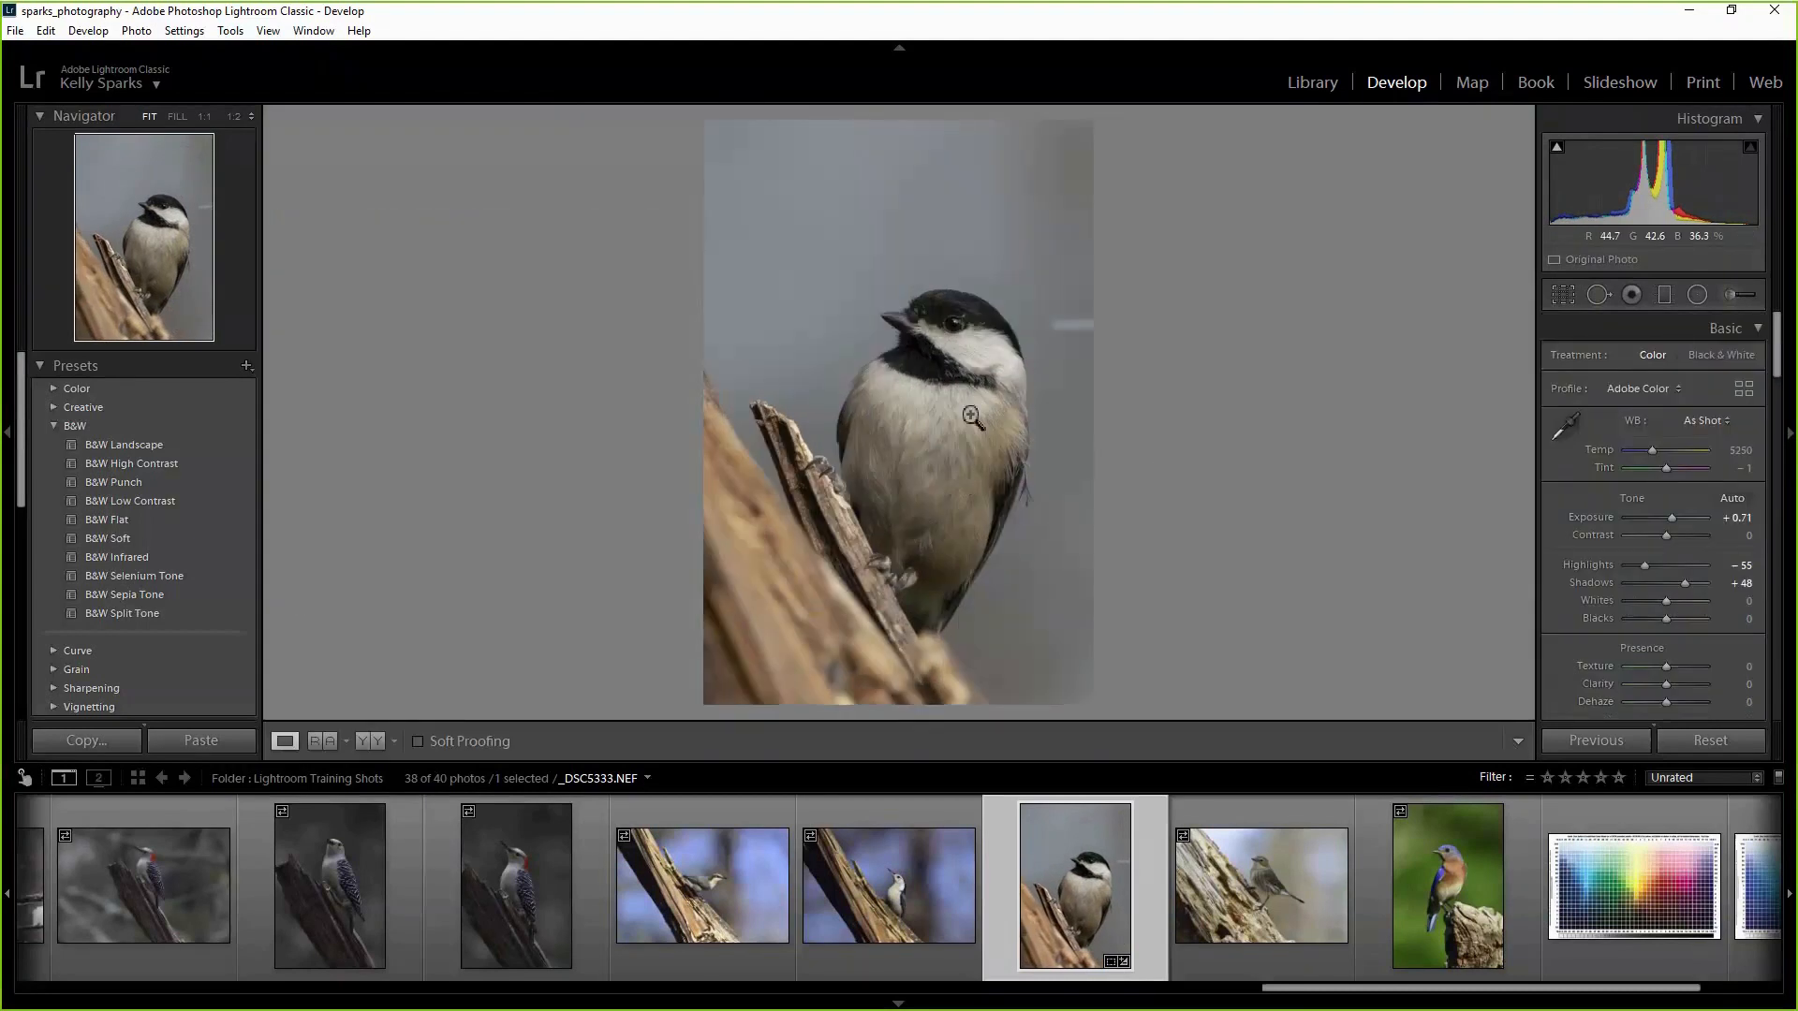
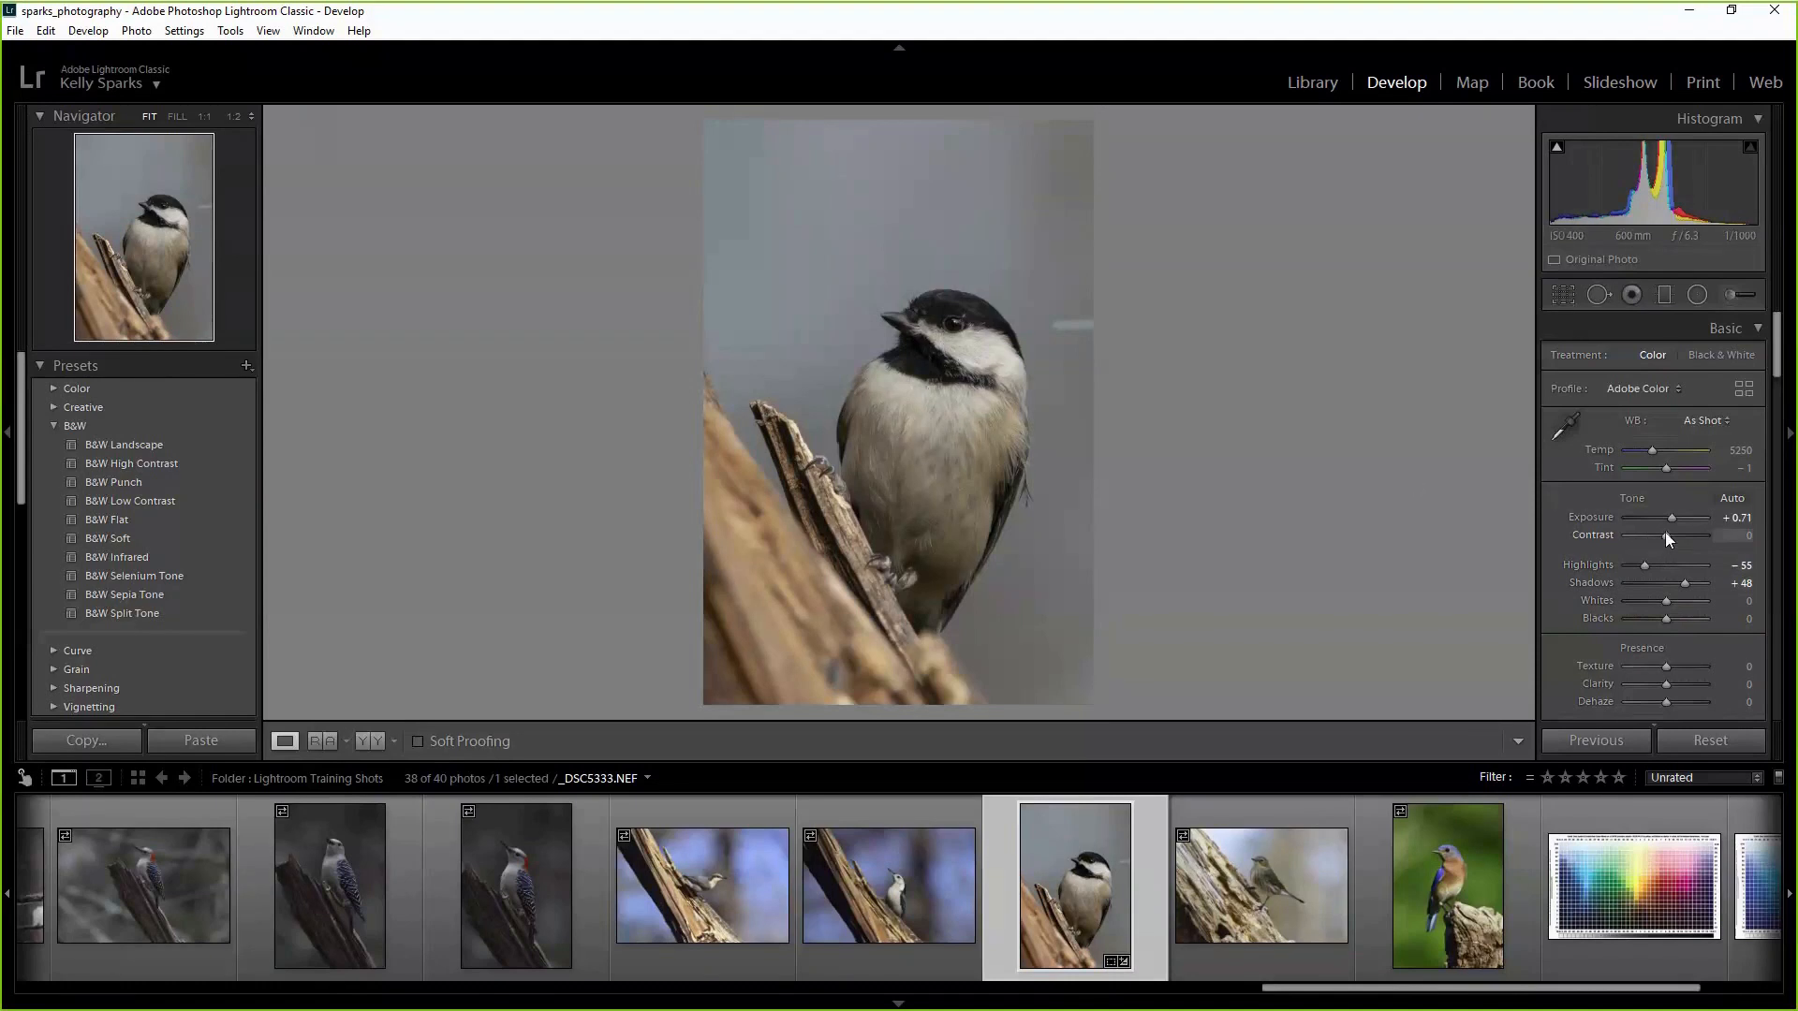
# Try a Contrast of +36 on the chickadee photo and inspect the breast and head feathers at 1:1.
pyautogui.scroll(2, 1672, 535)
pyautogui.scroll(2, 1672, 537)
pyautogui.moveTo(1672, 537); pyautogui.dragTo(1678, 539)
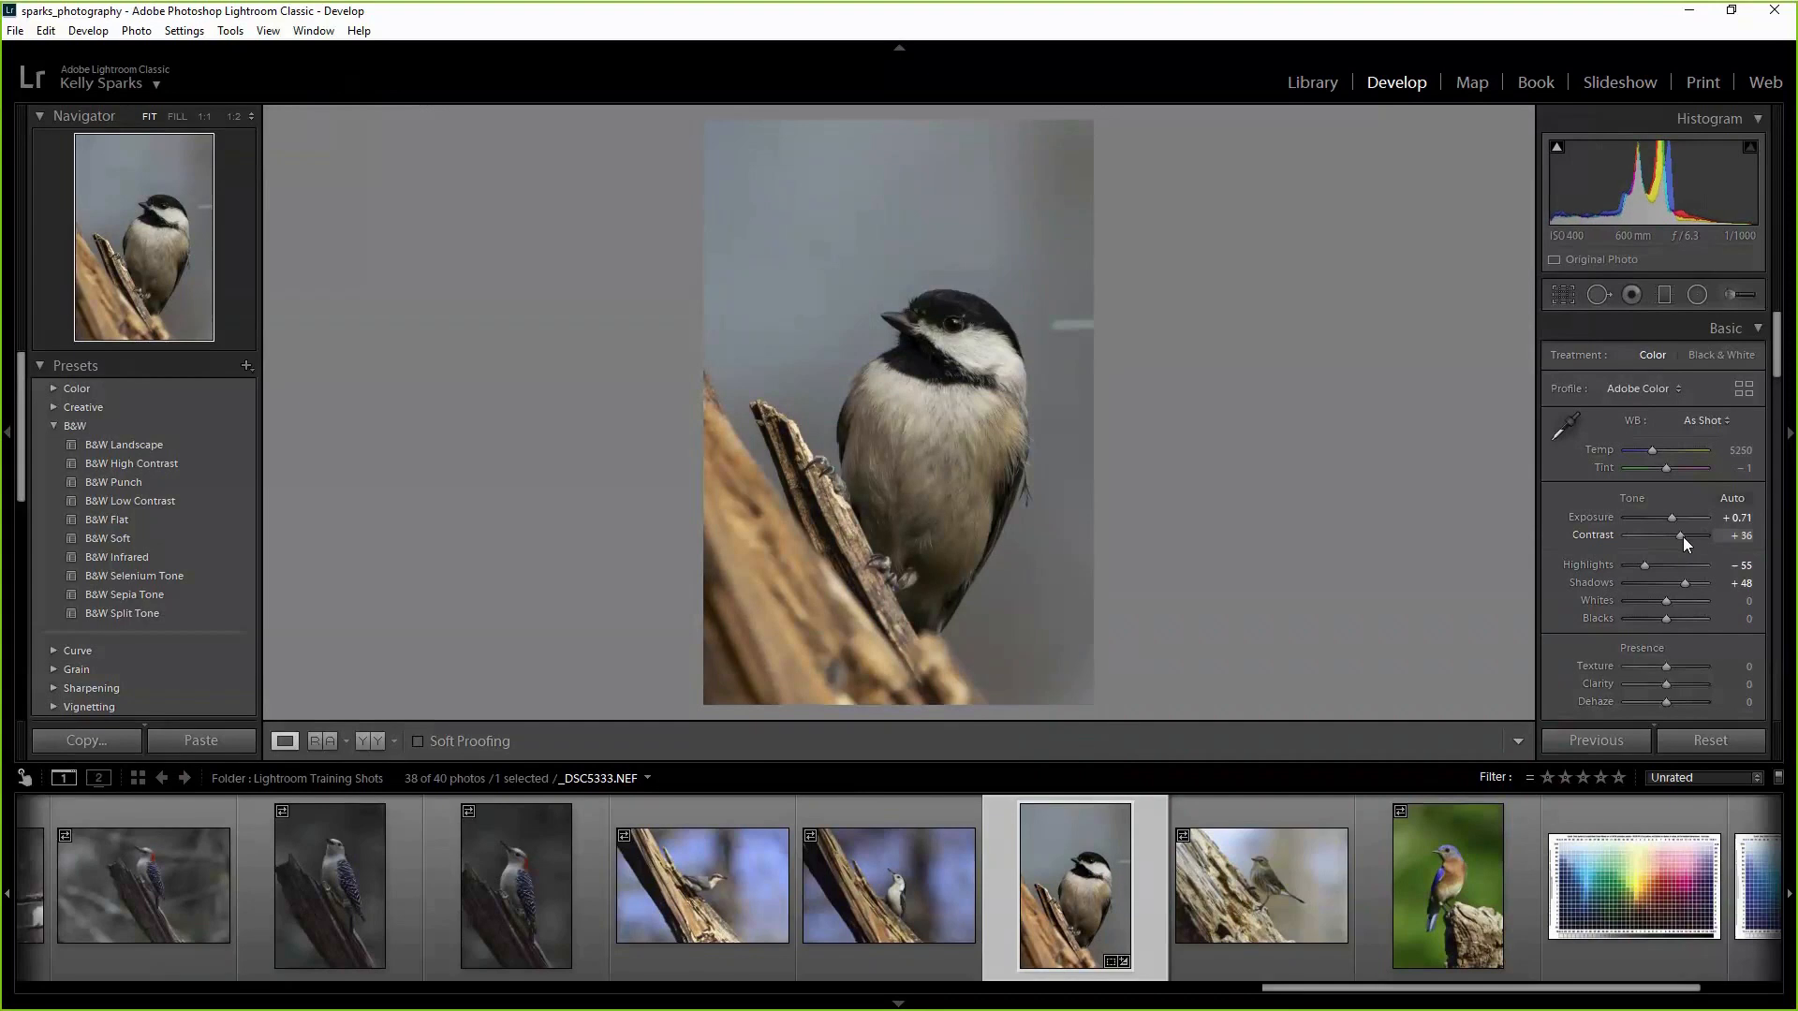
pyautogui.click(999, 467)
pyautogui.moveTo(963, 361); pyautogui.dragTo(899, 642)
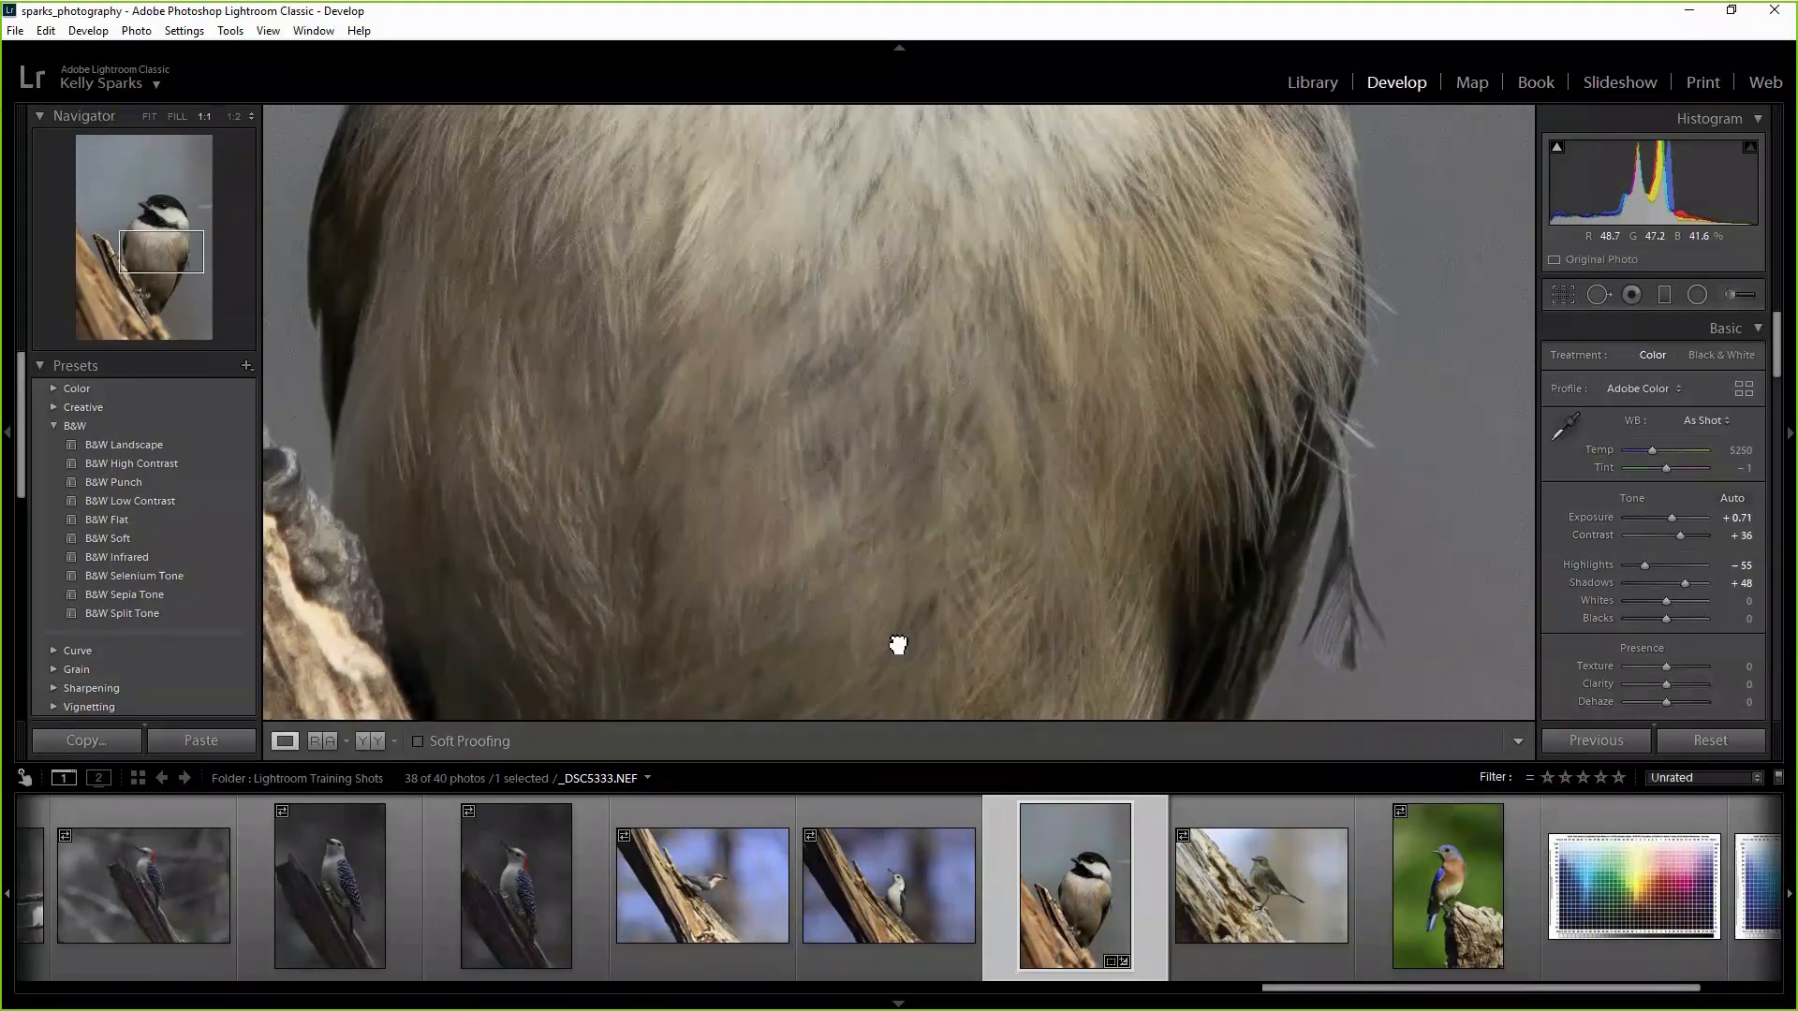
pyautogui.moveTo(937, 131); pyautogui.dragTo(878, 602)
pyautogui.moveTo(791, 418); pyautogui.dragTo(957, 395)
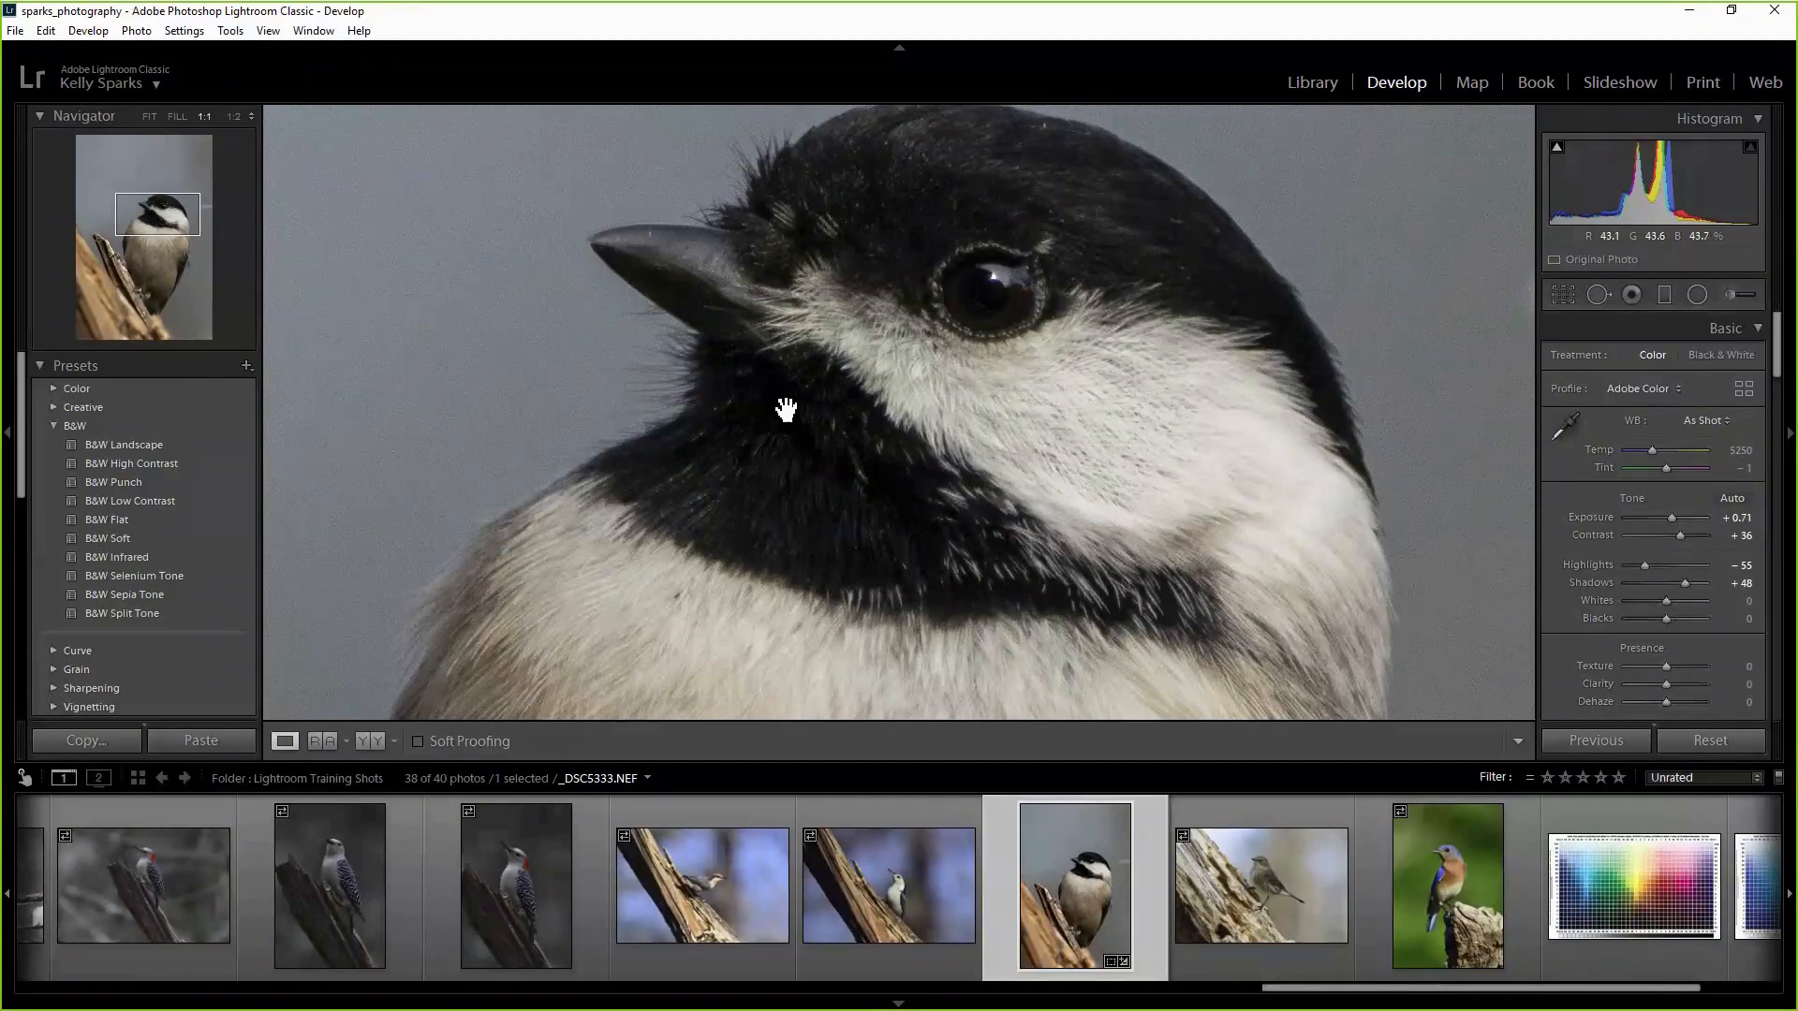
pyautogui.click(148, 116)
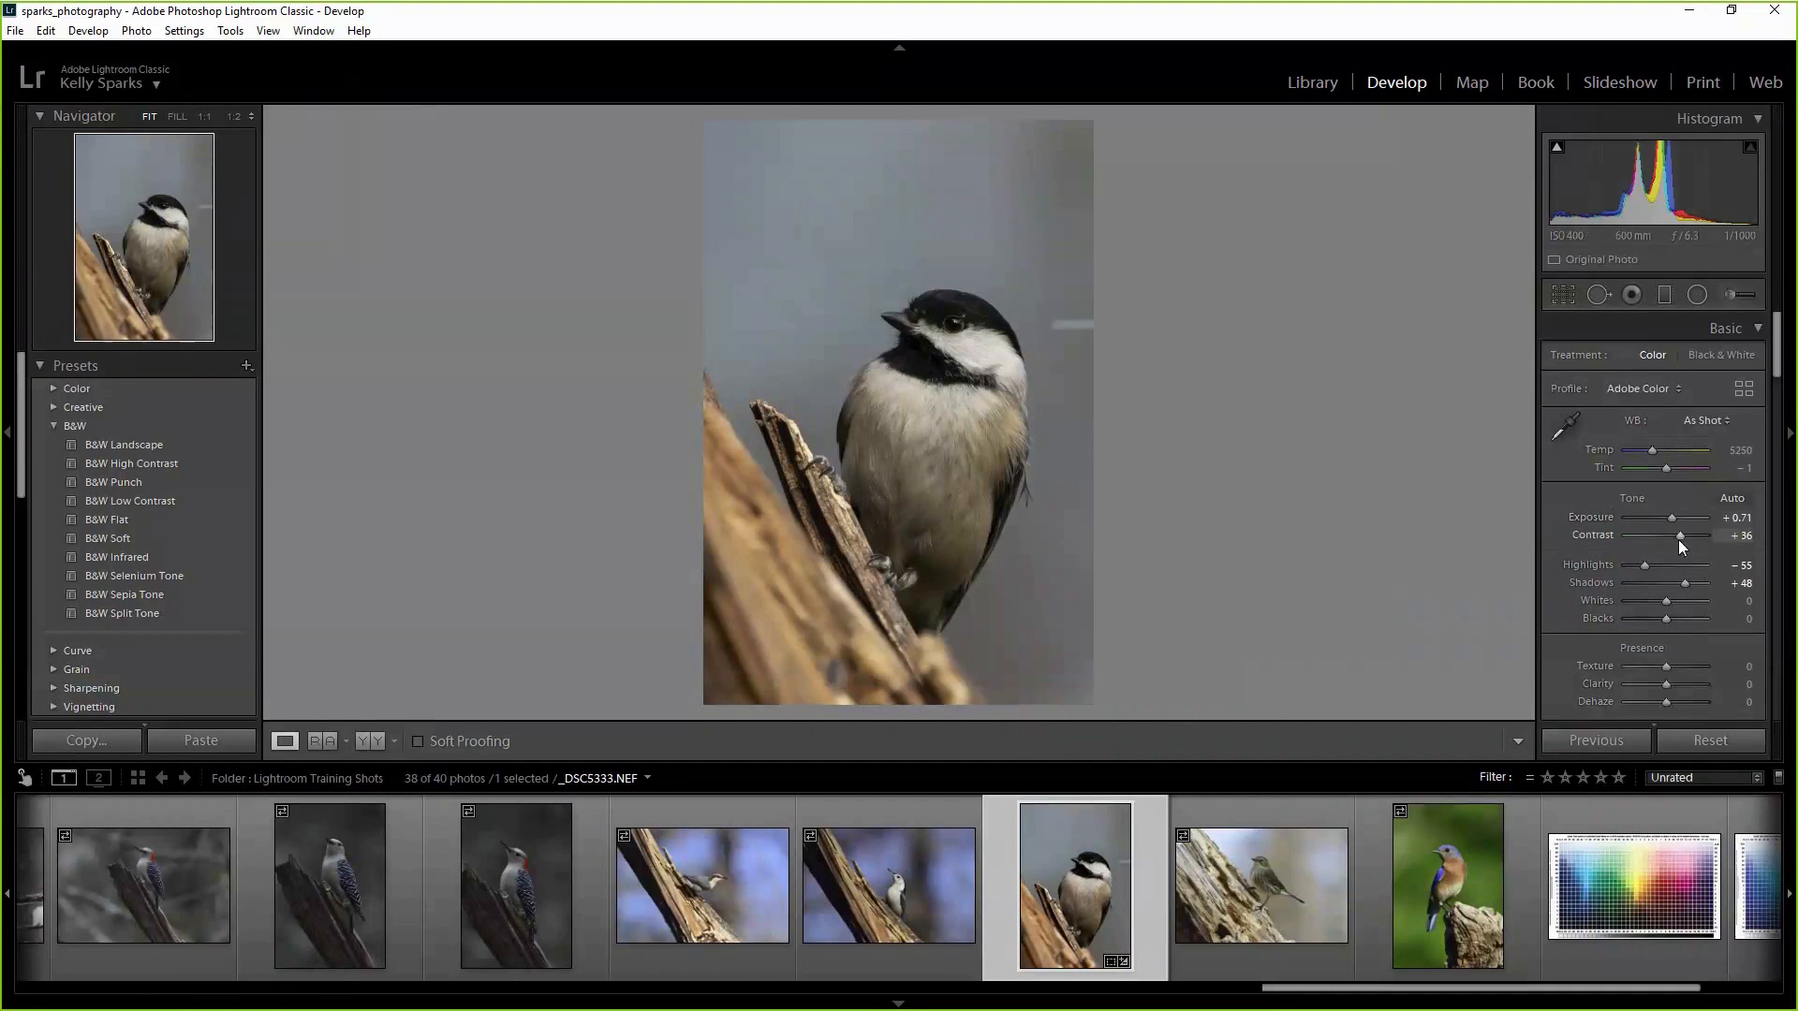
# Set the chickadee photo's Contrast to +12.
pyautogui.moveTo(1676, 536)
pyautogui.mouseDown()
pyautogui.moveTo(1626, 537)
pyautogui.moveTo(1671, 537)
pyautogui.mouseUp()
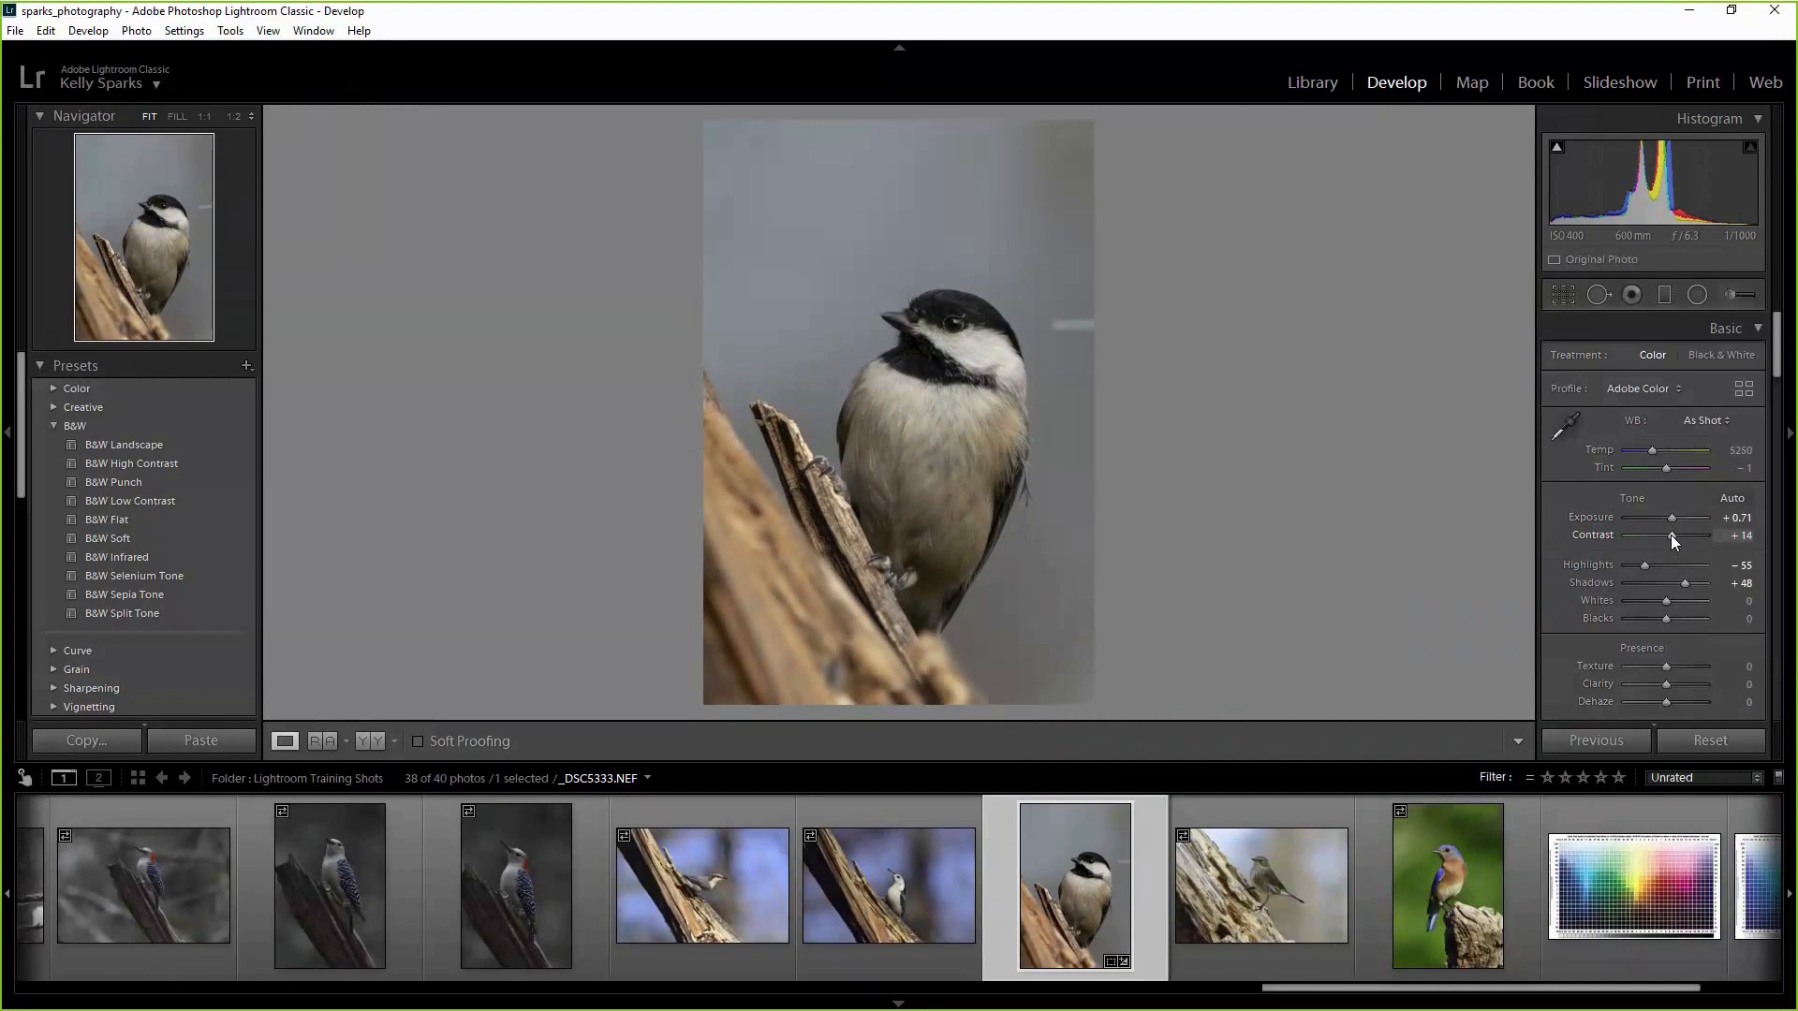
pyautogui.doubleClick(1671, 536)
pyautogui.moveTo(1666, 536); pyautogui.dragTo(1671, 536)
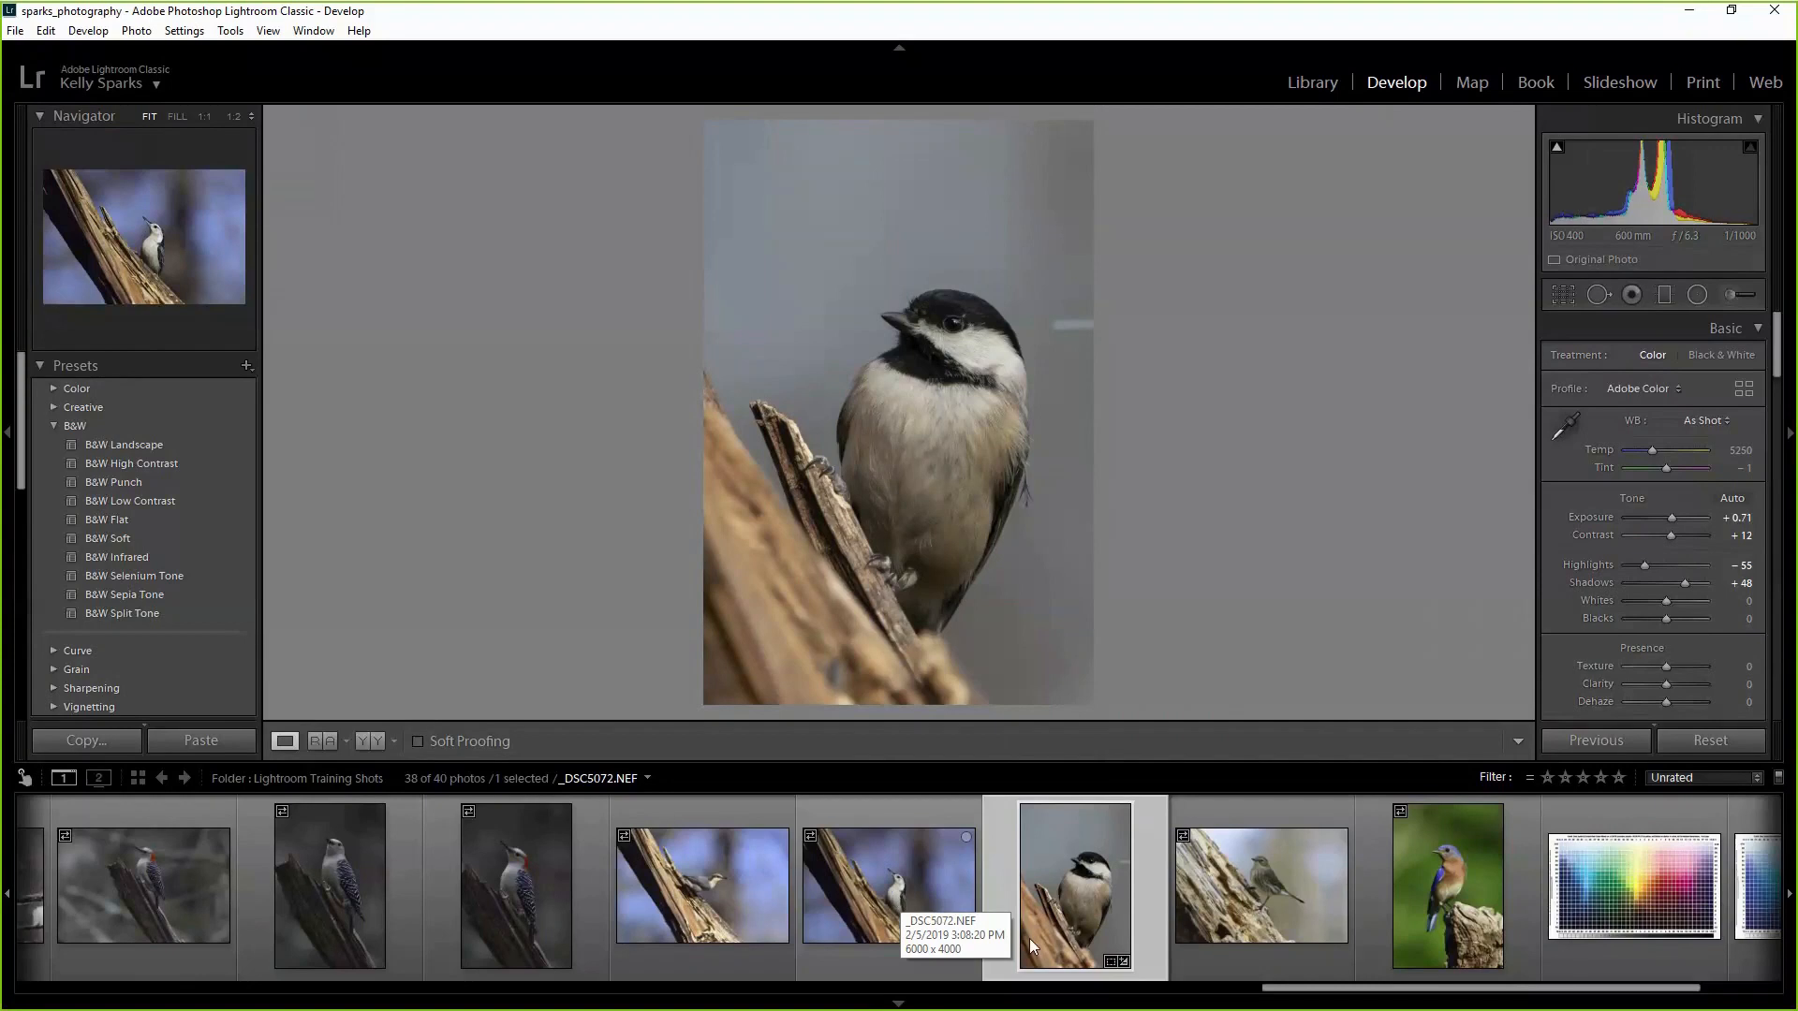
# Open the photo of the black-and-white woodpecker perched on a diagonal branch among green leaves.
pyautogui.moveTo(1308, 995); pyautogui.dragTo(1021, 1005)
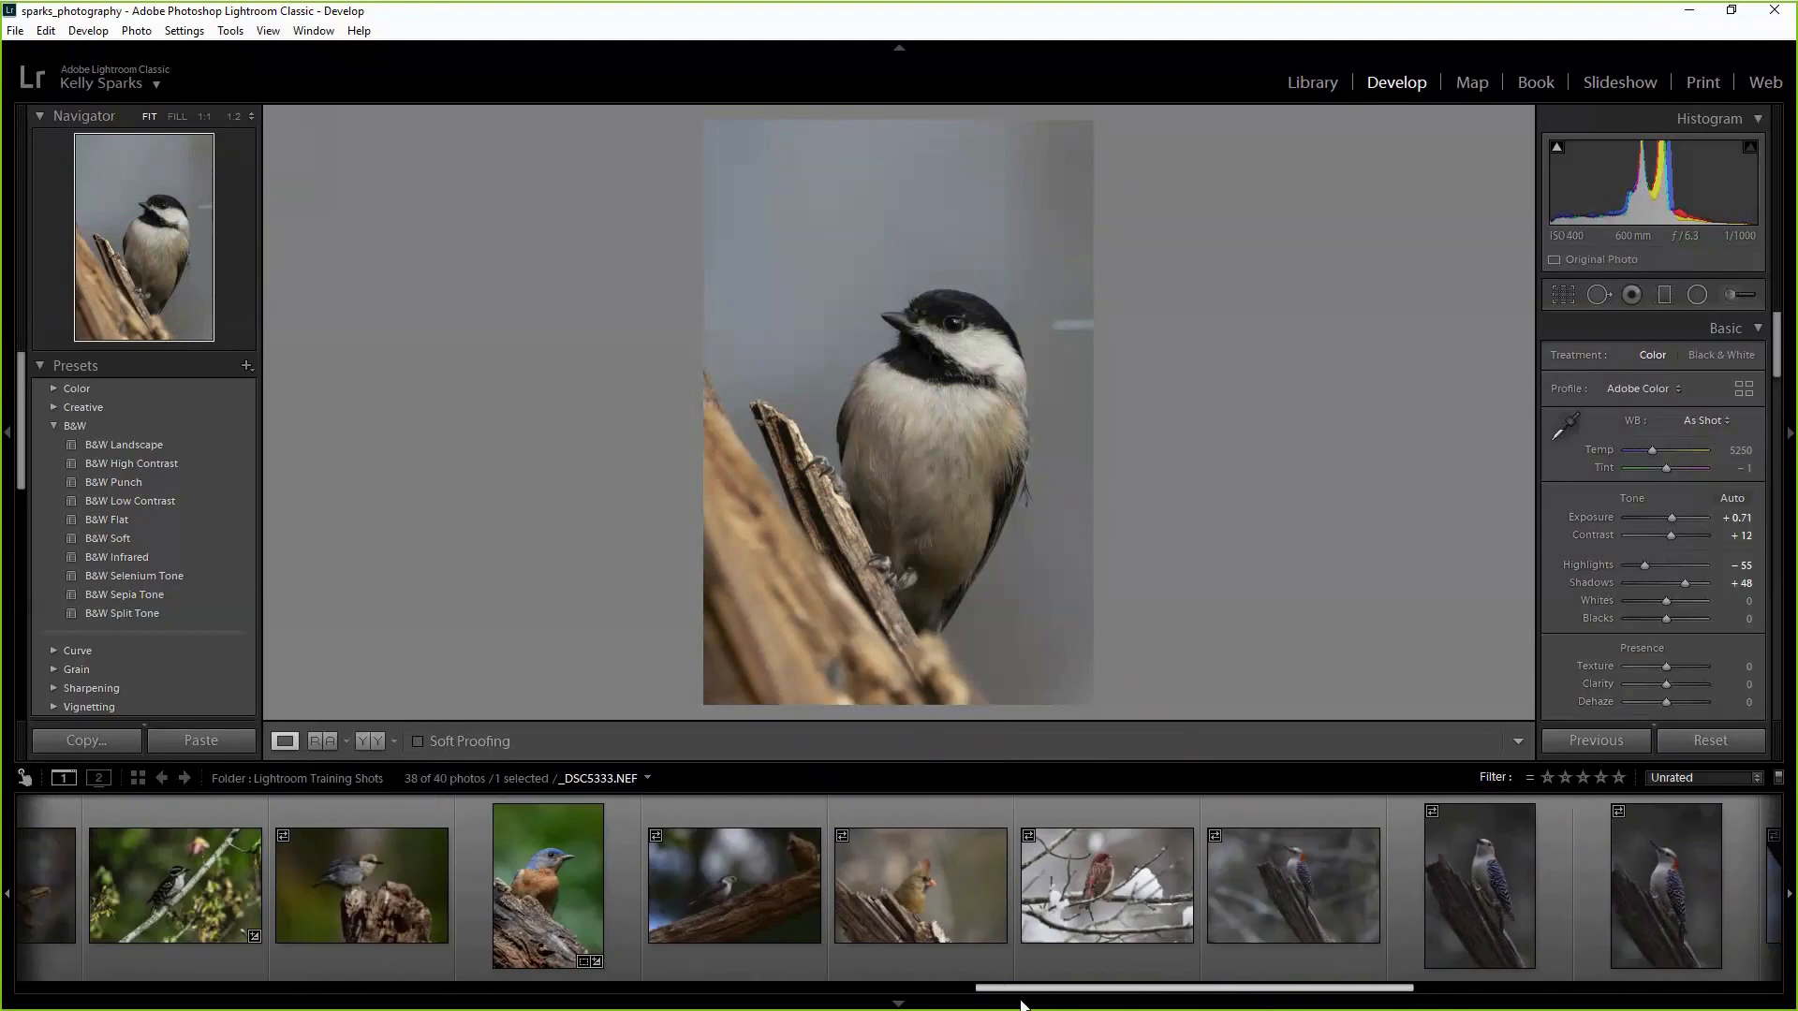
pyautogui.moveTo(1021, 1005); pyautogui.dragTo(889, 995)
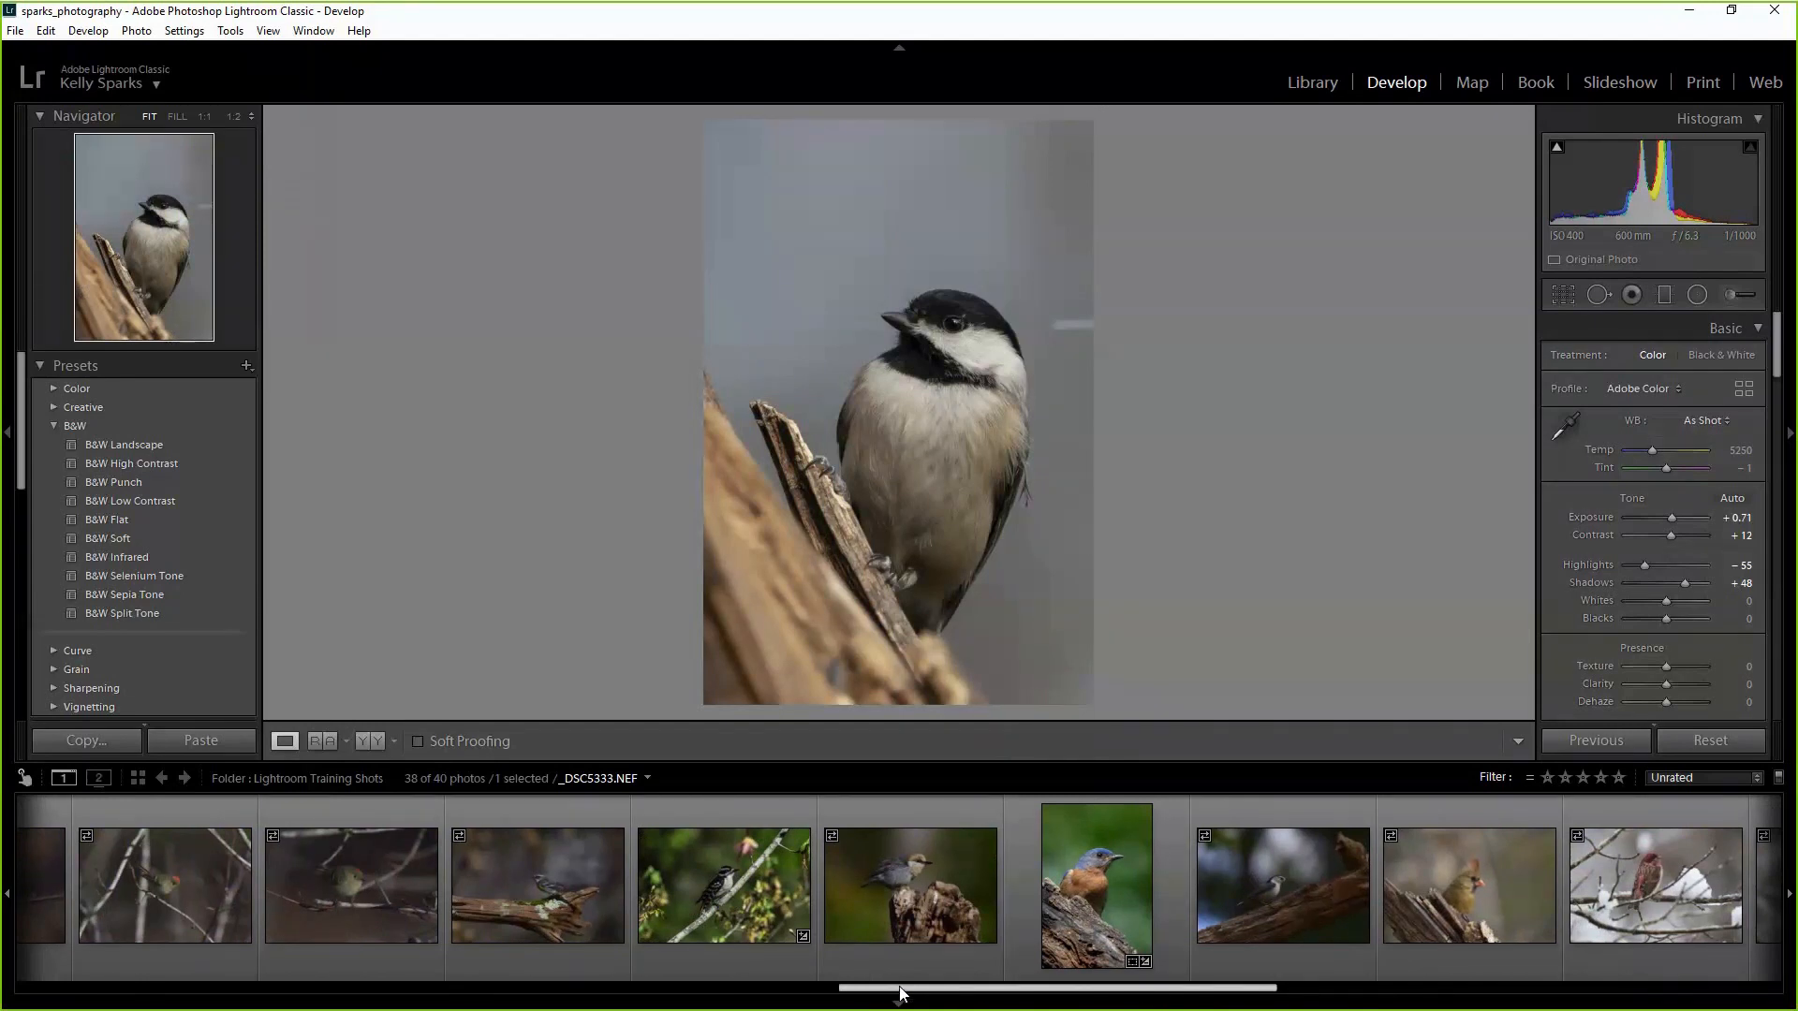
pyautogui.moveTo(901, 992); pyautogui.dragTo(906, 992)
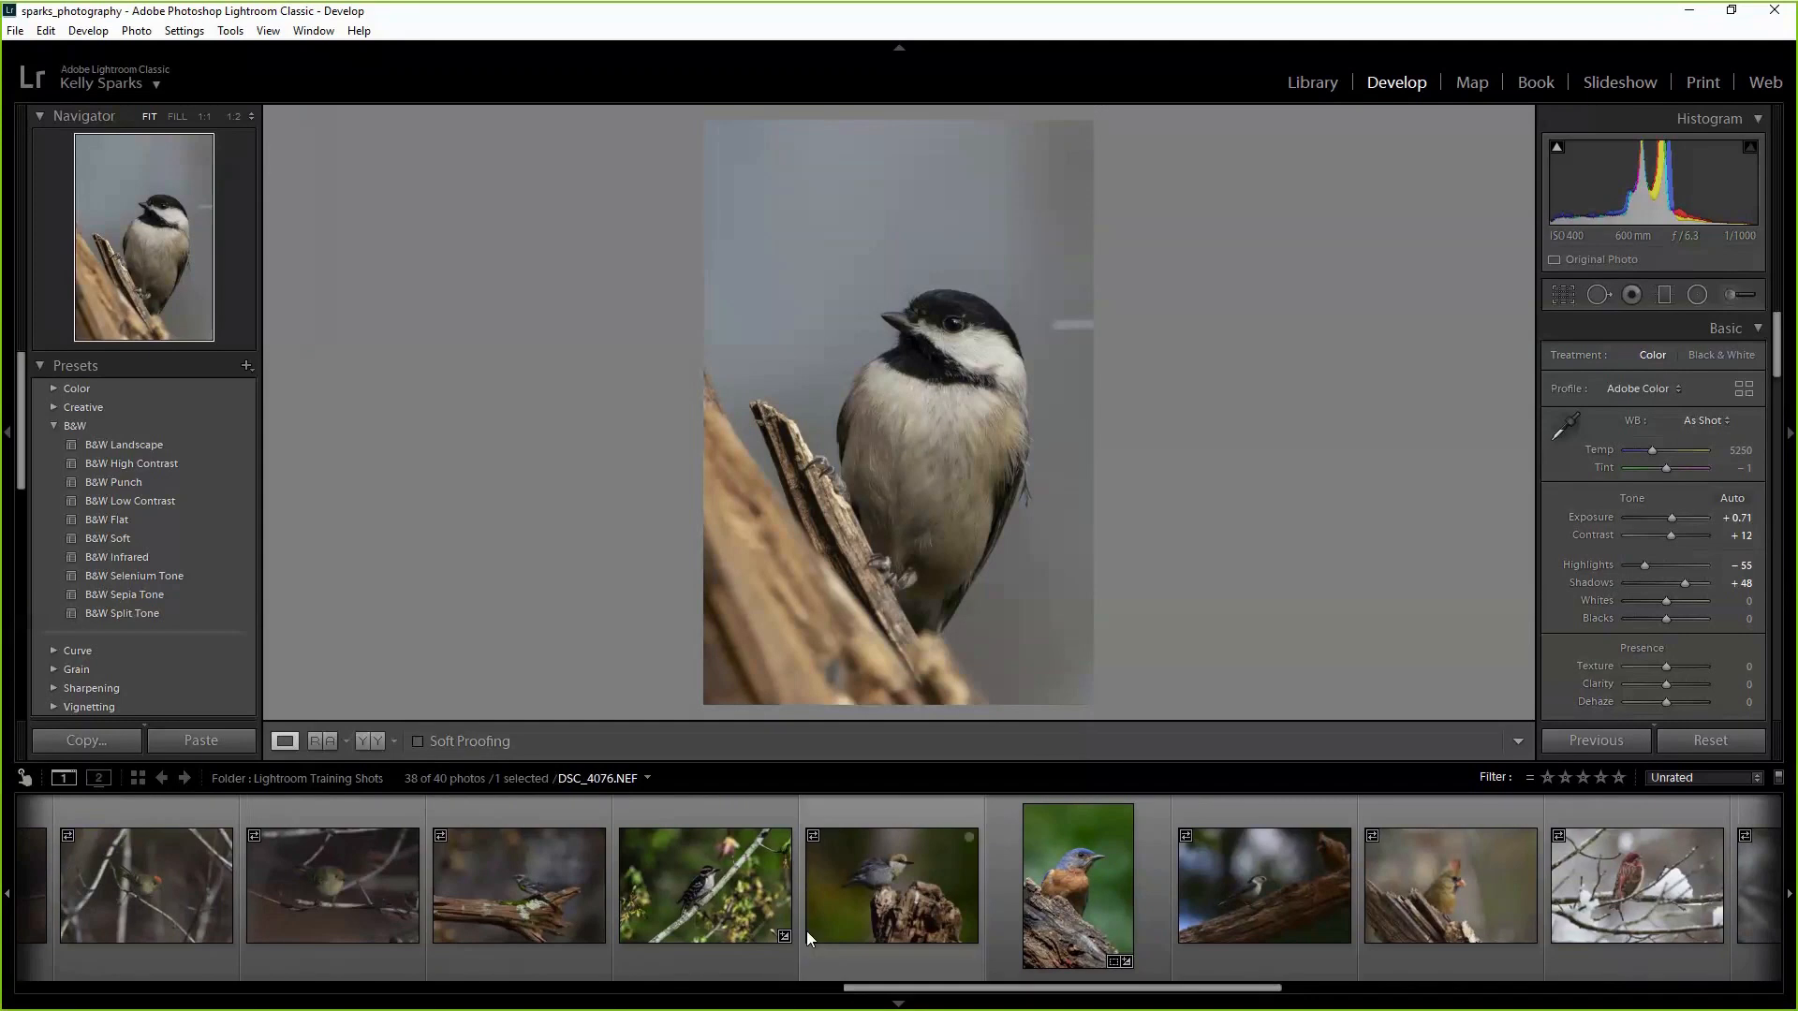
pyautogui.click(705, 893)
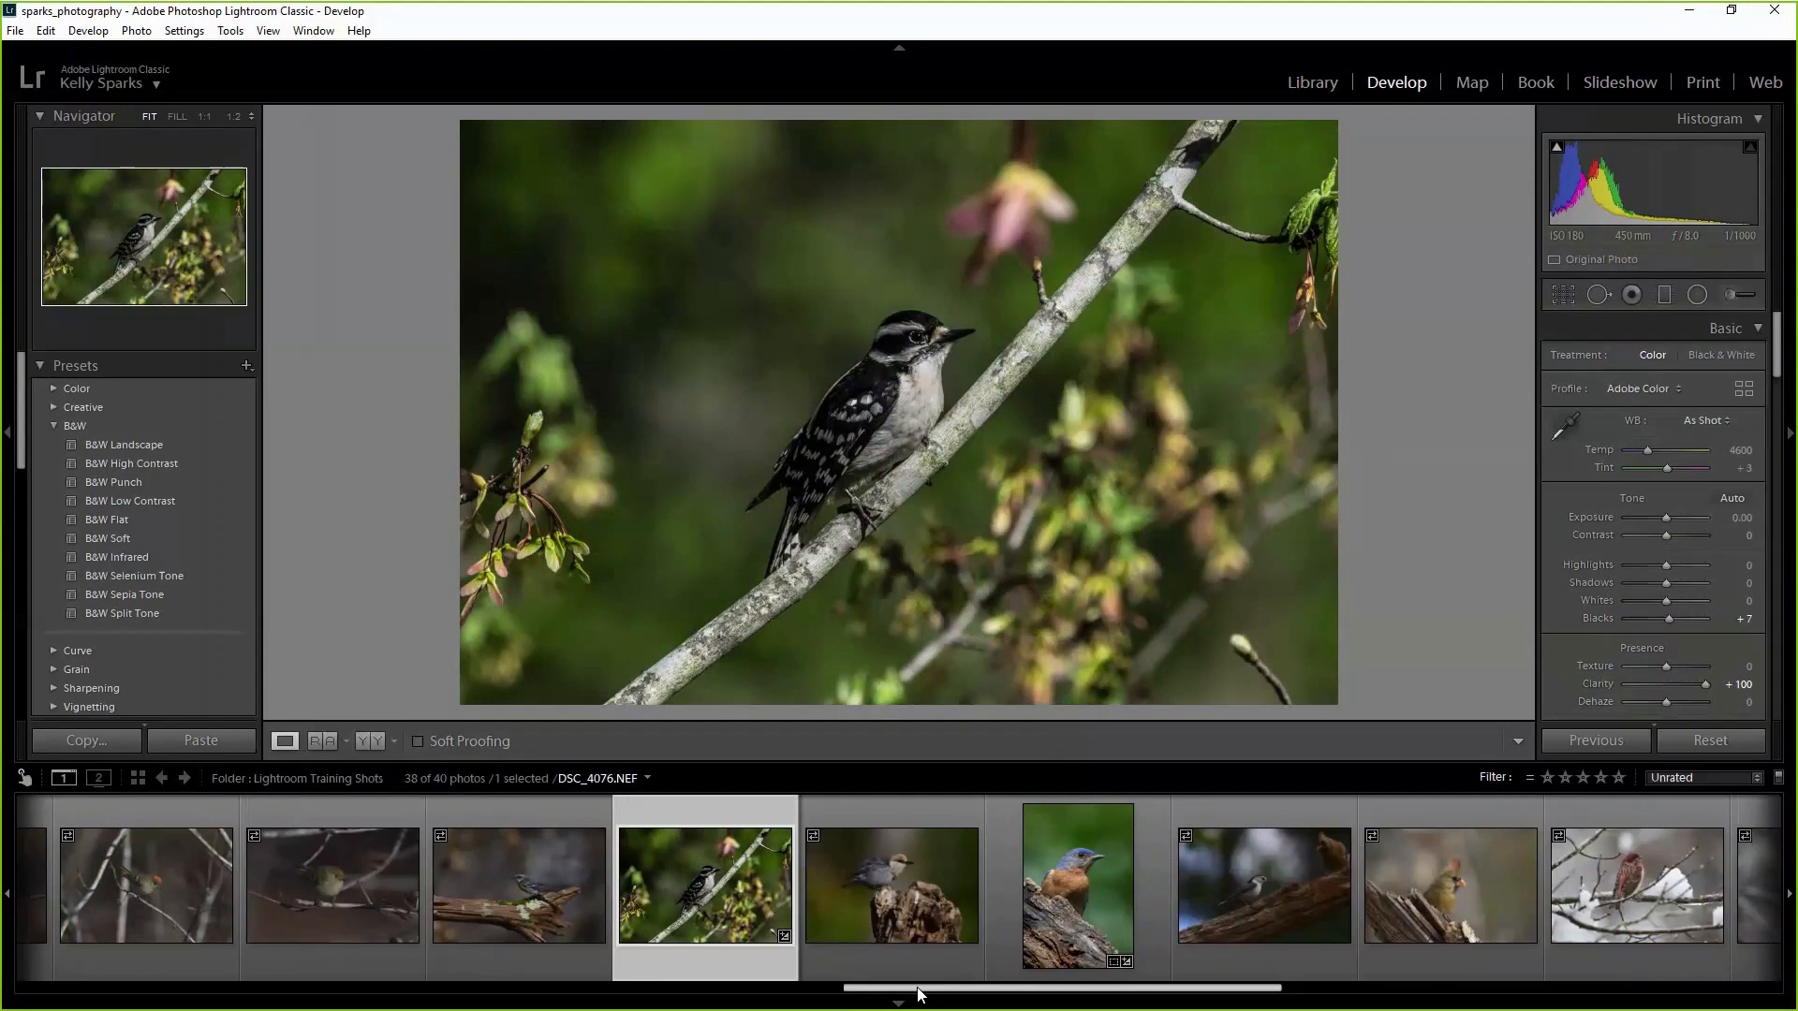
# Set the woodpecker photo's Contrast to −24, try a lower Highlights value and return Highlights to 0.
pyautogui.moveTo(921, 994); pyautogui.dragTo(557, 993)
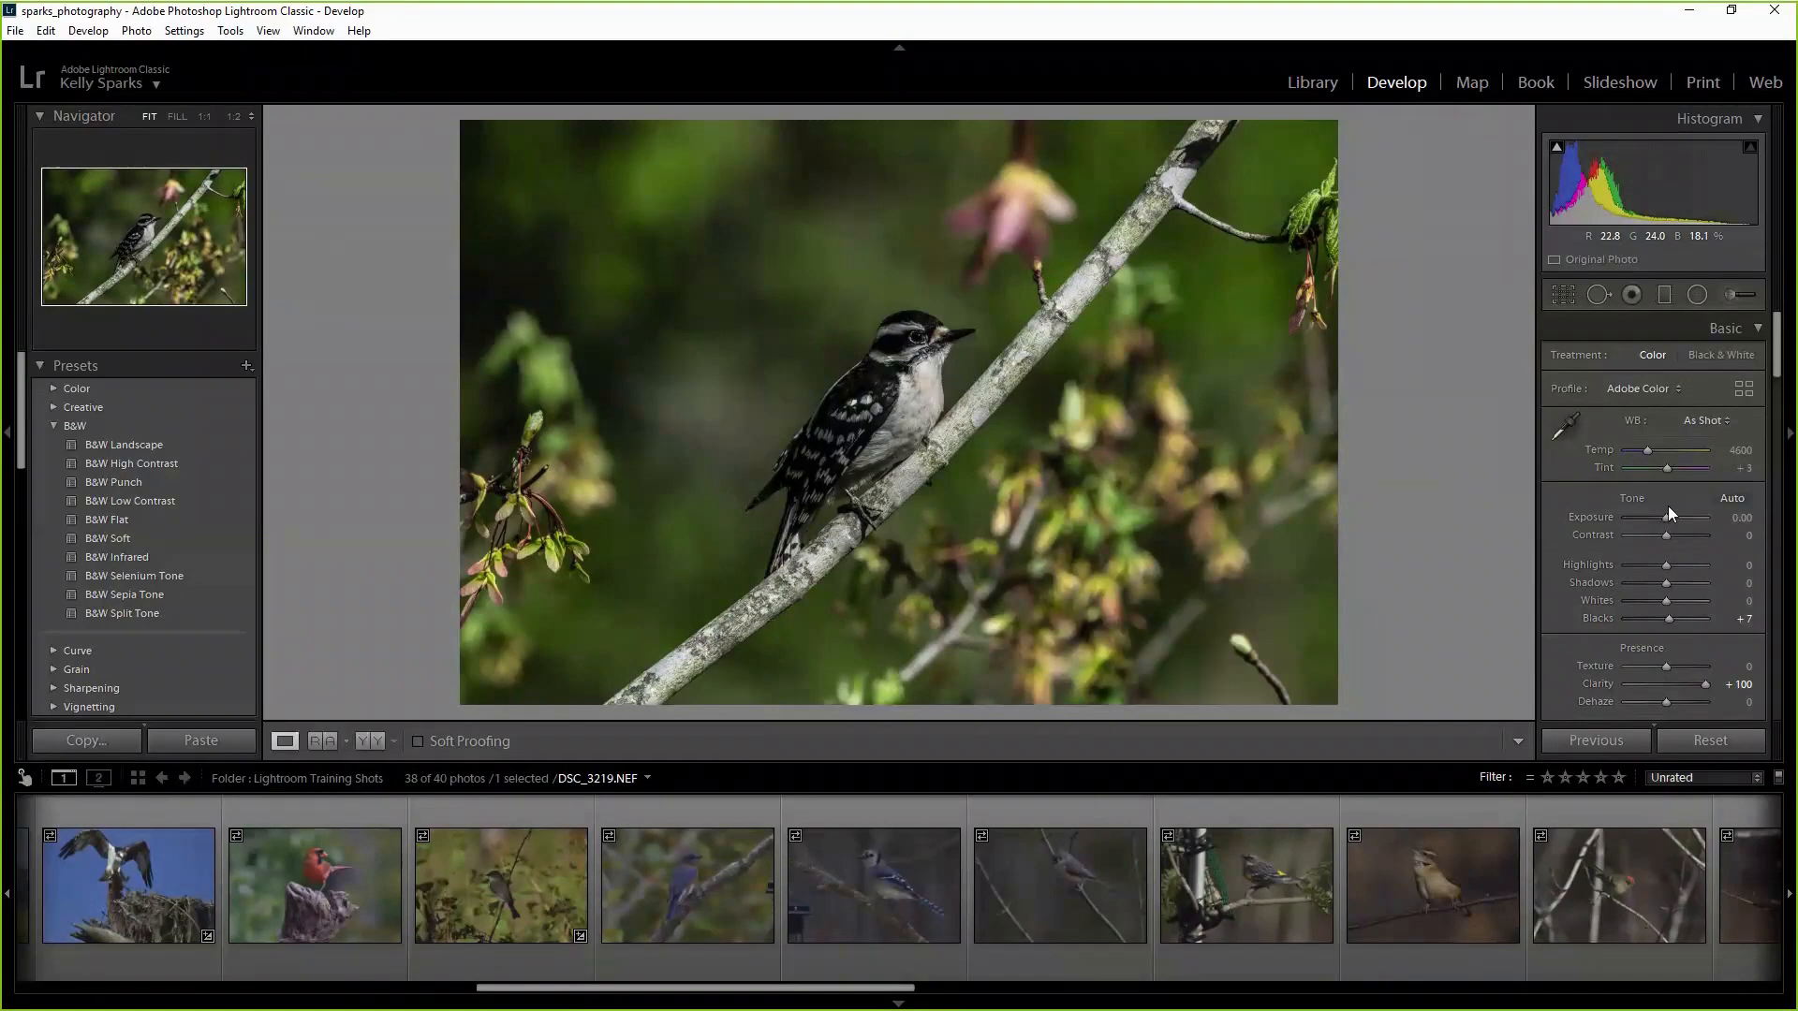
pyautogui.moveTo(1667, 536); pyautogui.dragTo(1657, 536)
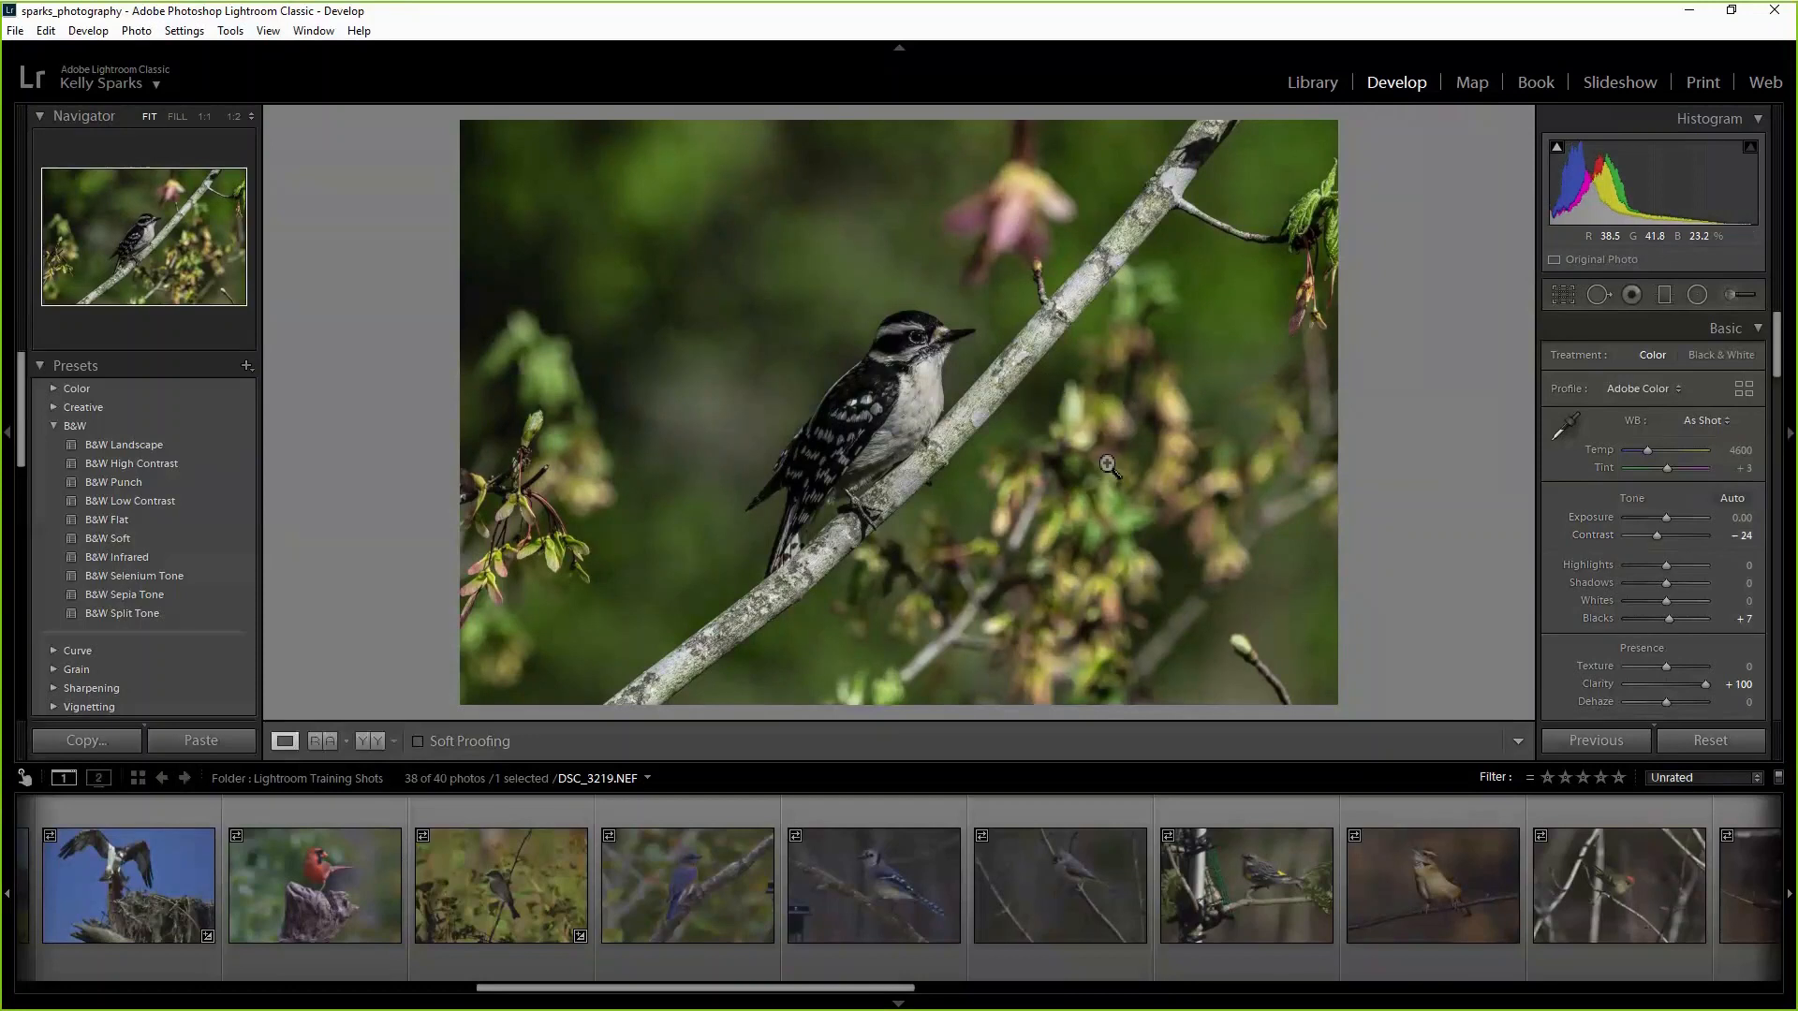
pyautogui.click(1640, 566)
pyautogui.moveTo(1639, 566); pyautogui.dragTo(1668, 567)
# Crop the woodpecker photo more tightly at the Original aspect, placing the bird left of centre on the branch.
pyautogui.click(1563, 295)
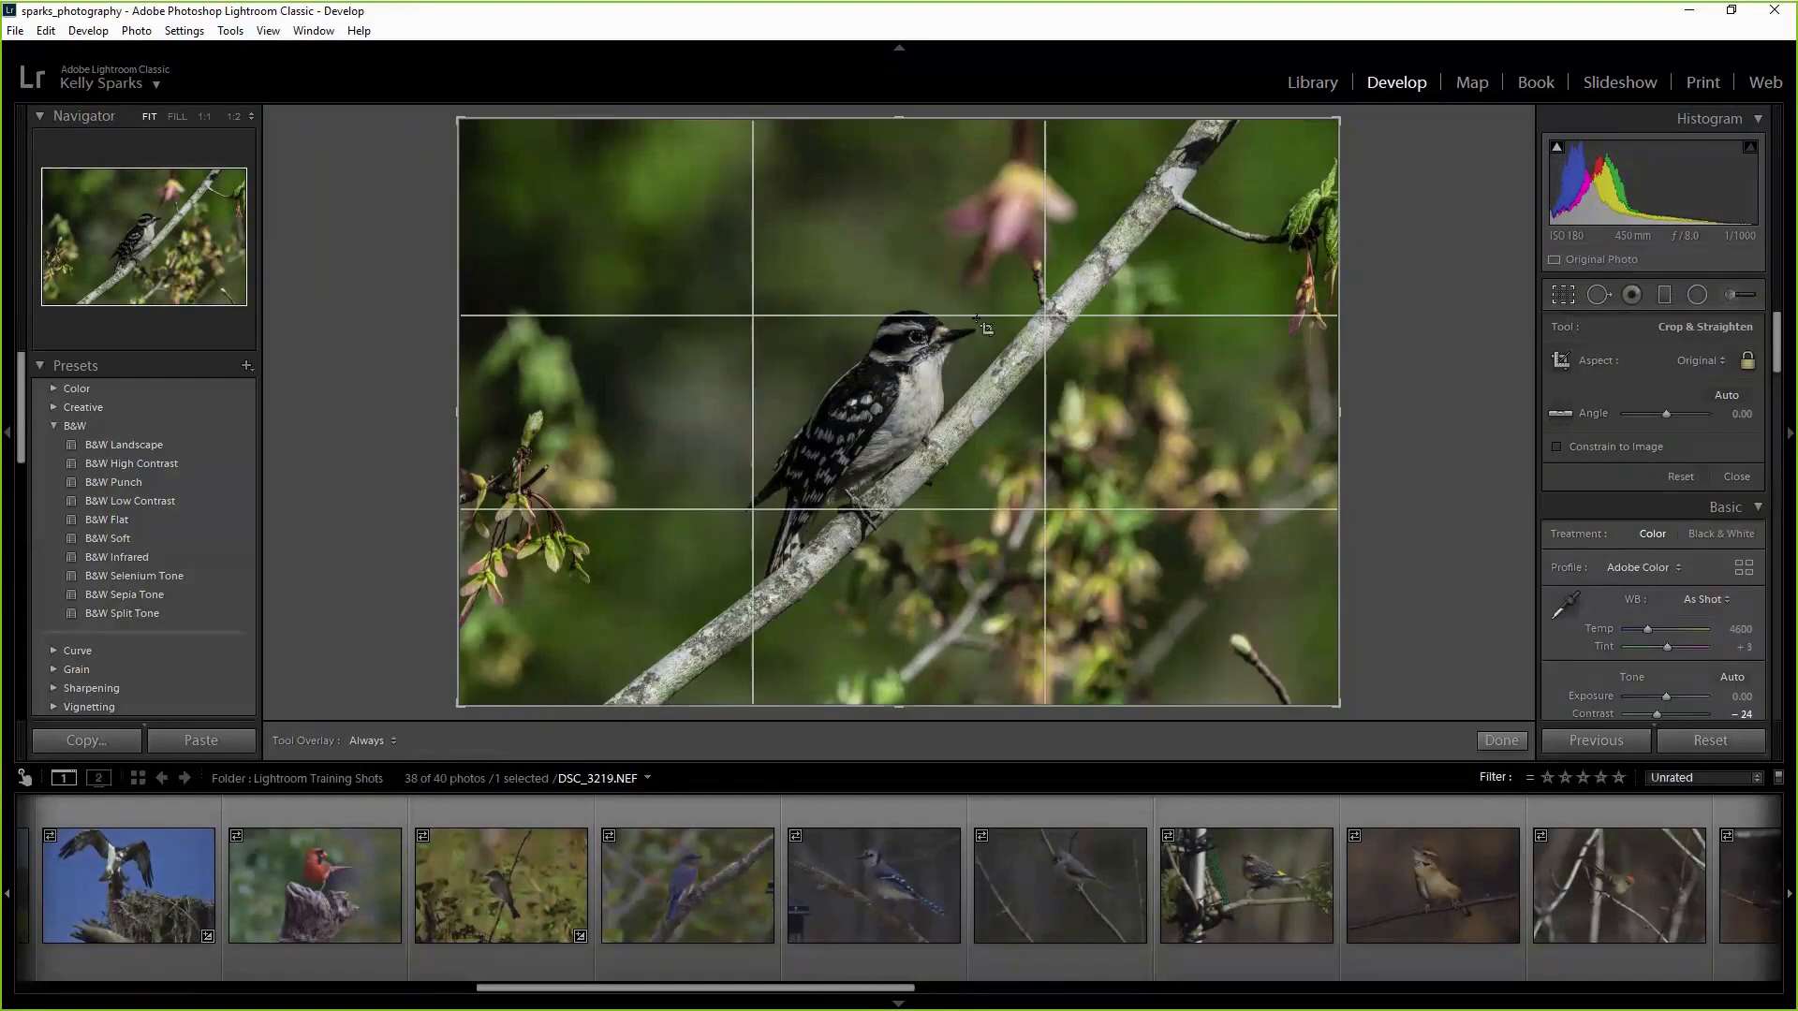
pyautogui.moveTo(465, 127); pyautogui.dragTo(545, 178)
pyautogui.moveTo(831, 360); pyautogui.dragTo(862, 392)
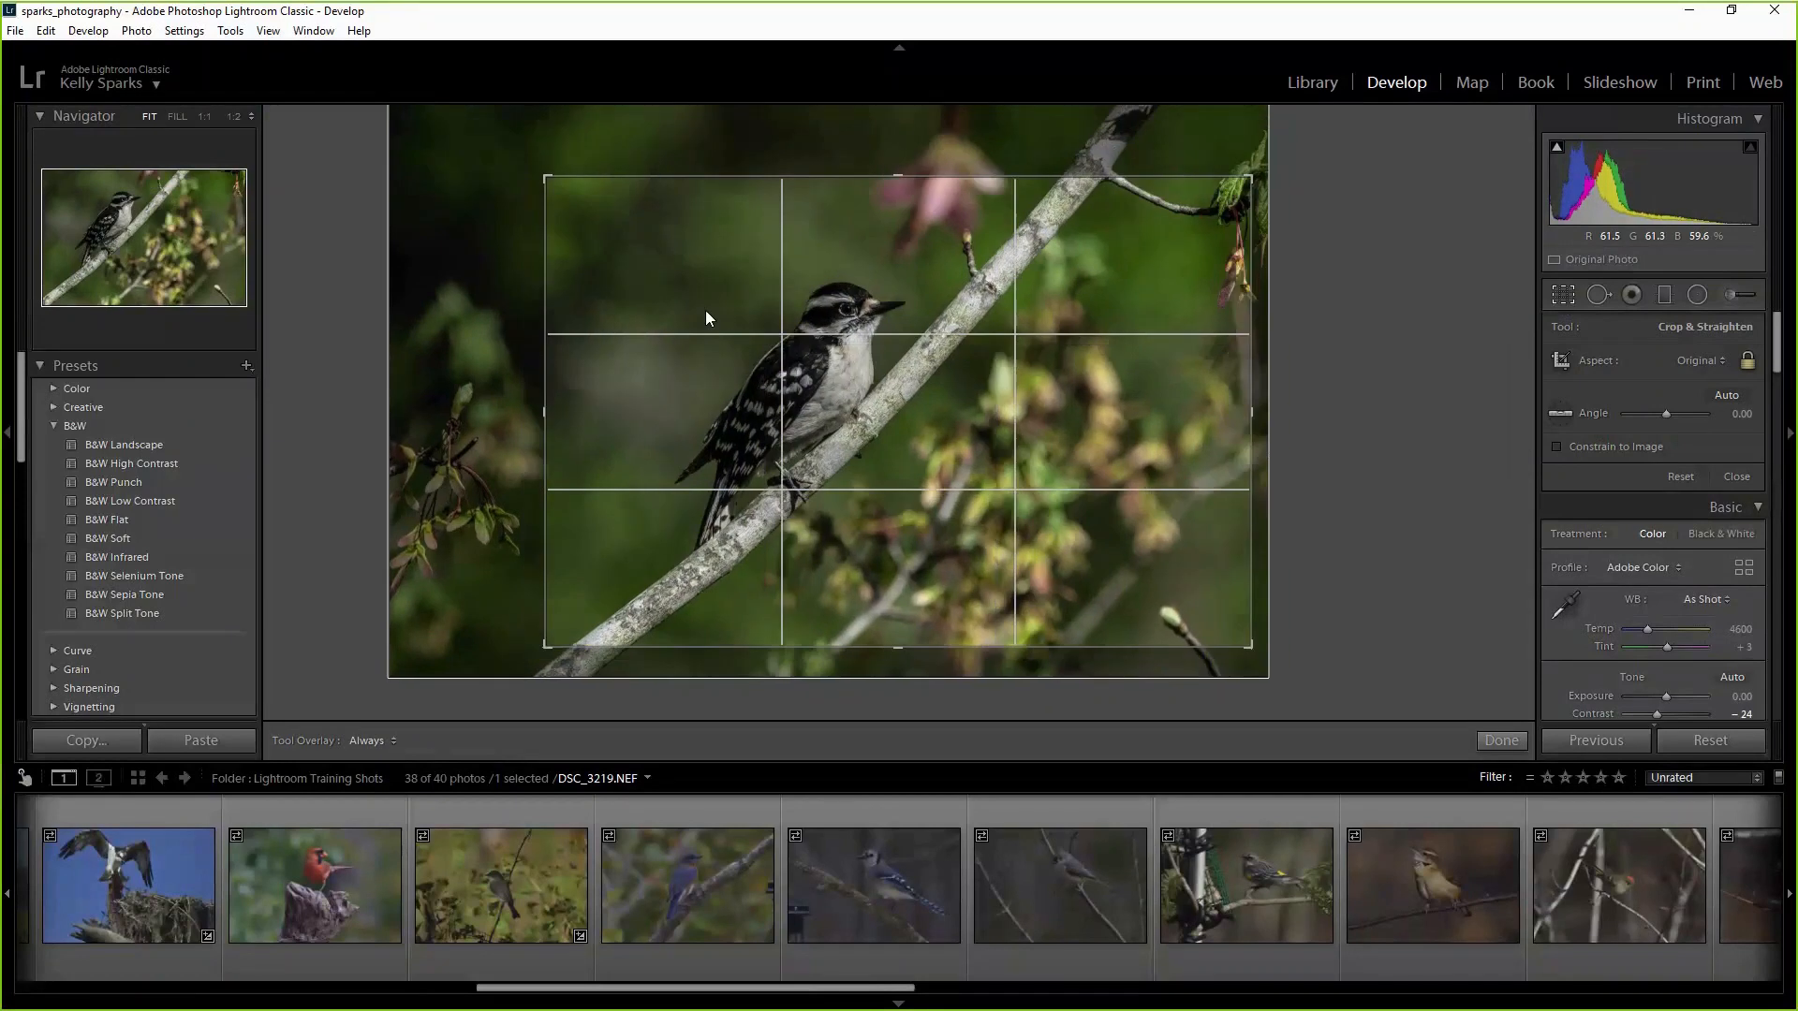
pyautogui.moveTo(556, 185); pyautogui.dragTo(586, 205)
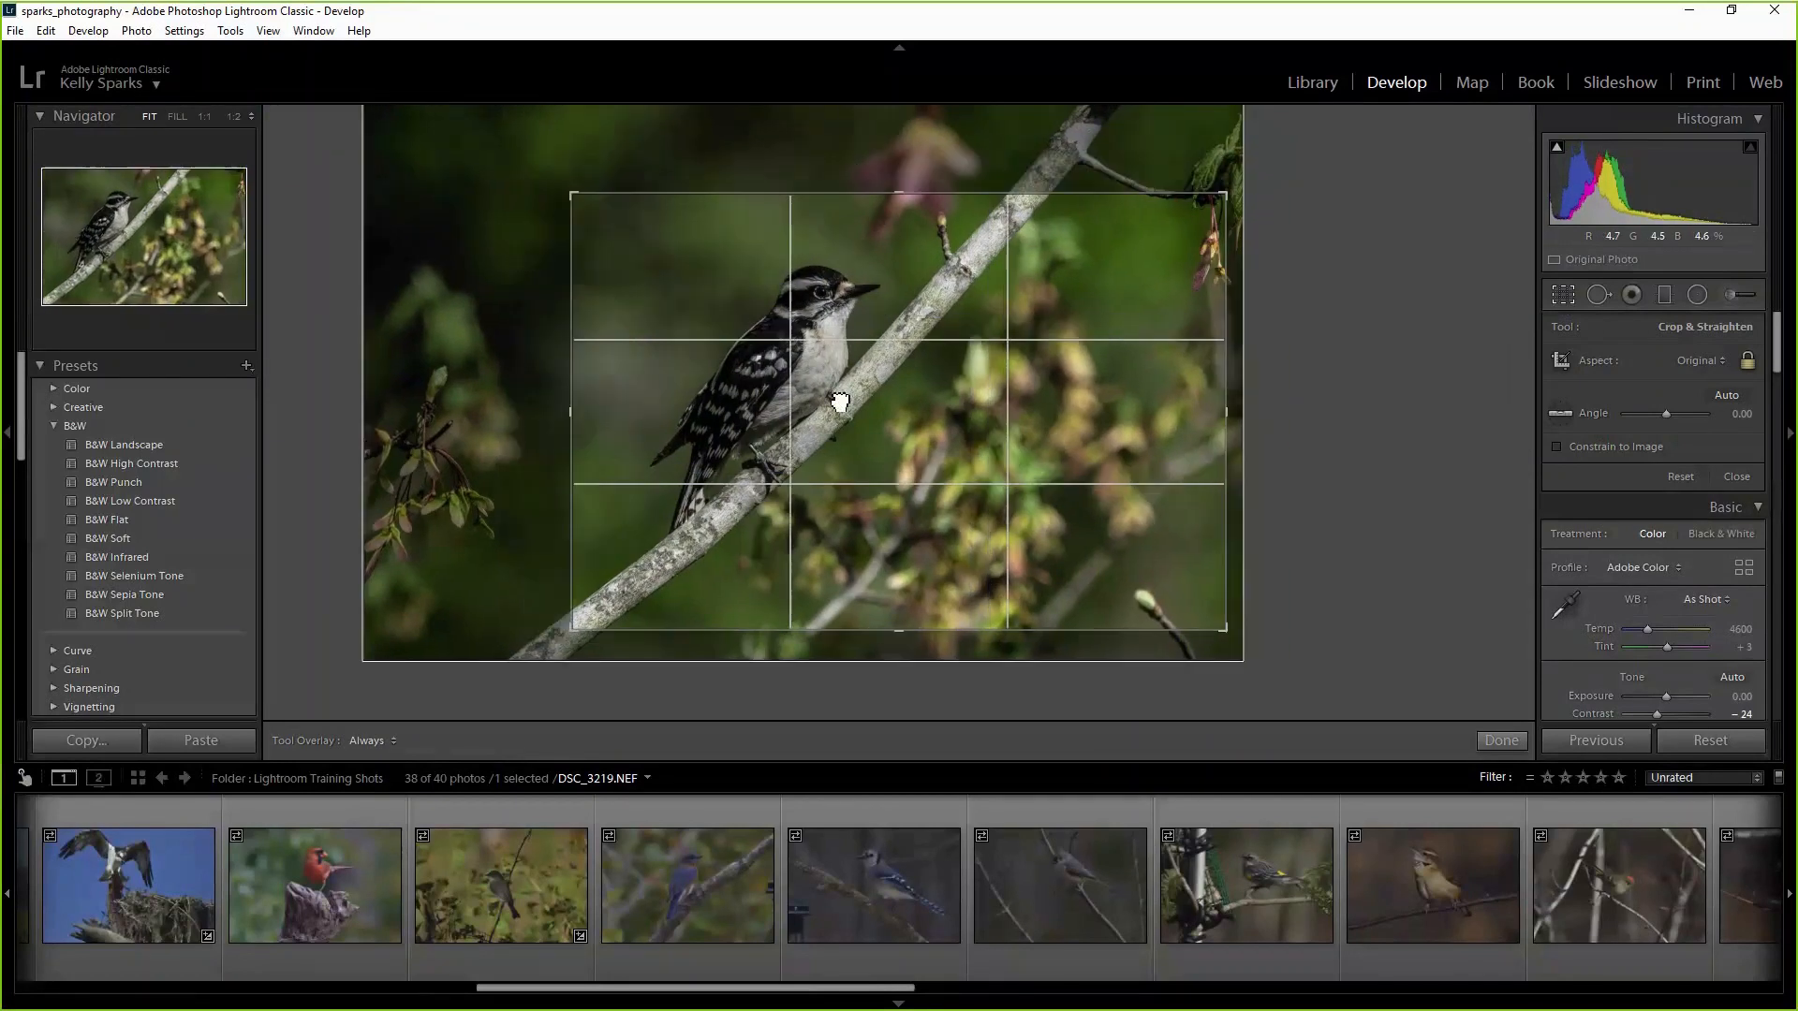
pyautogui.moveTo(835, 402); pyautogui.dragTo(883, 402)
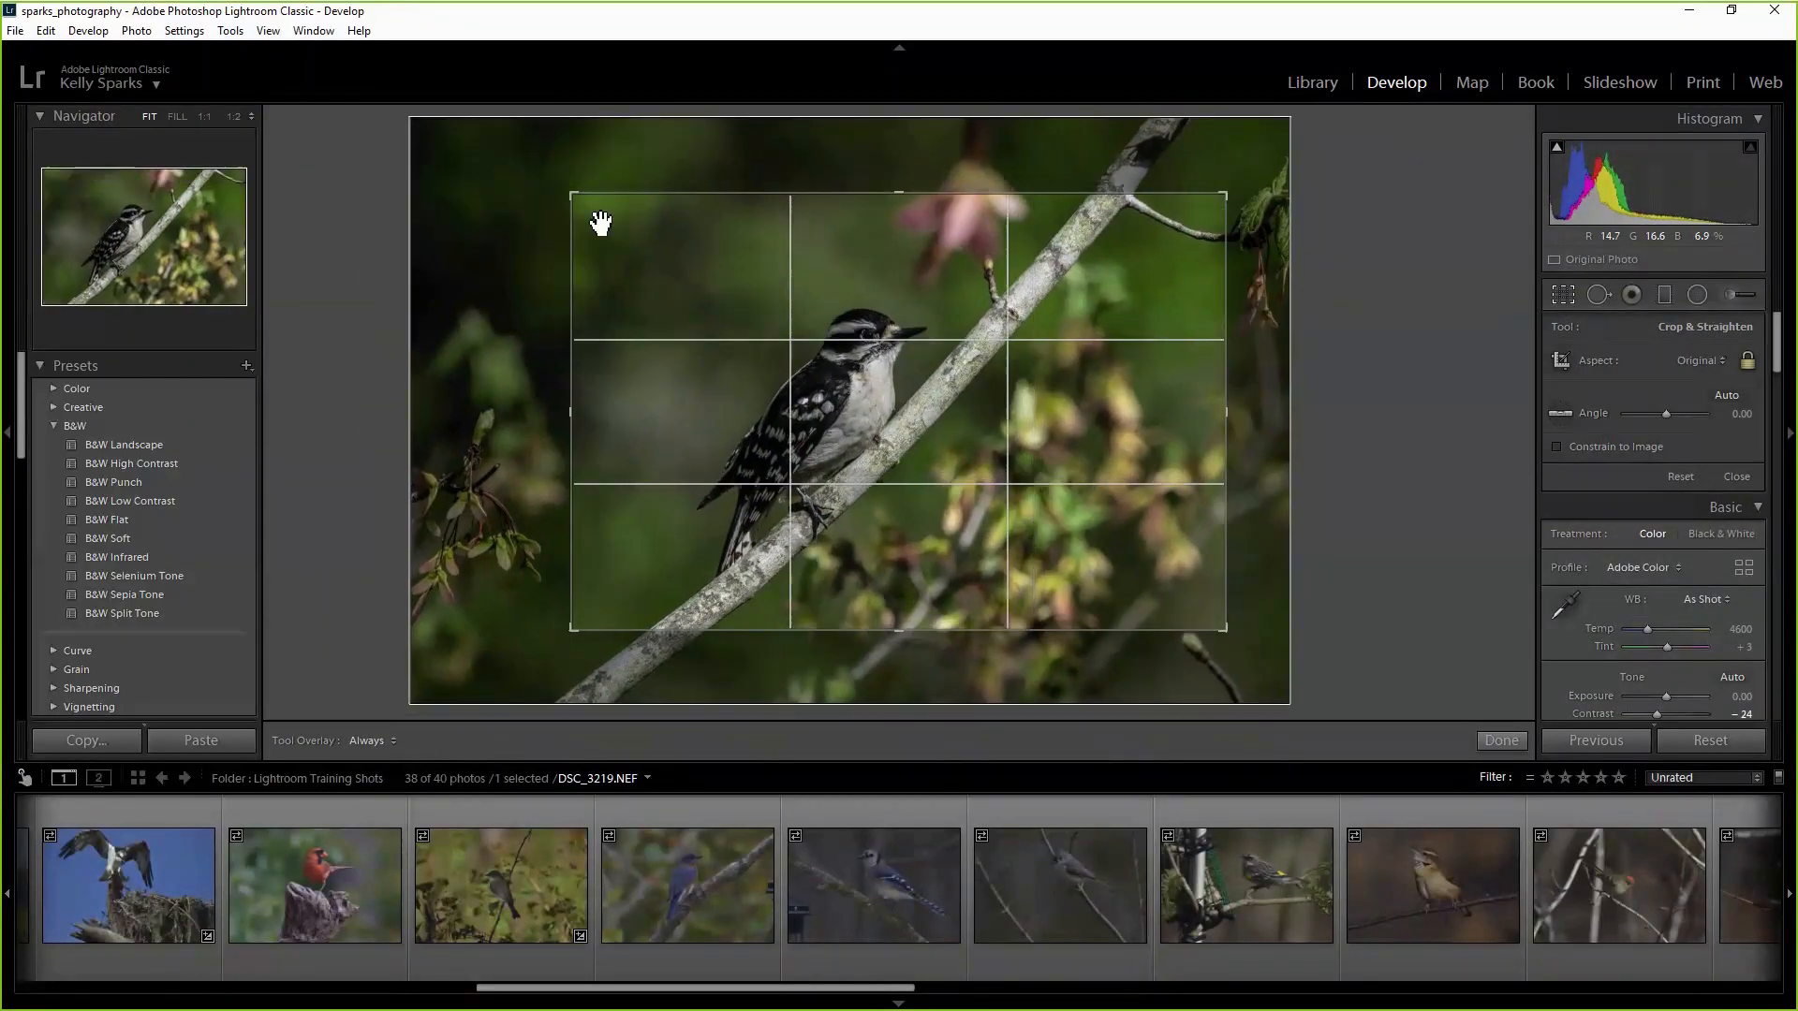
pyautogui.moveTo(572, 195); pyautogui.dragTo(620, 225)
pyautogui.moveTo(841, 384); pyautogui.dragTo(902, 413)
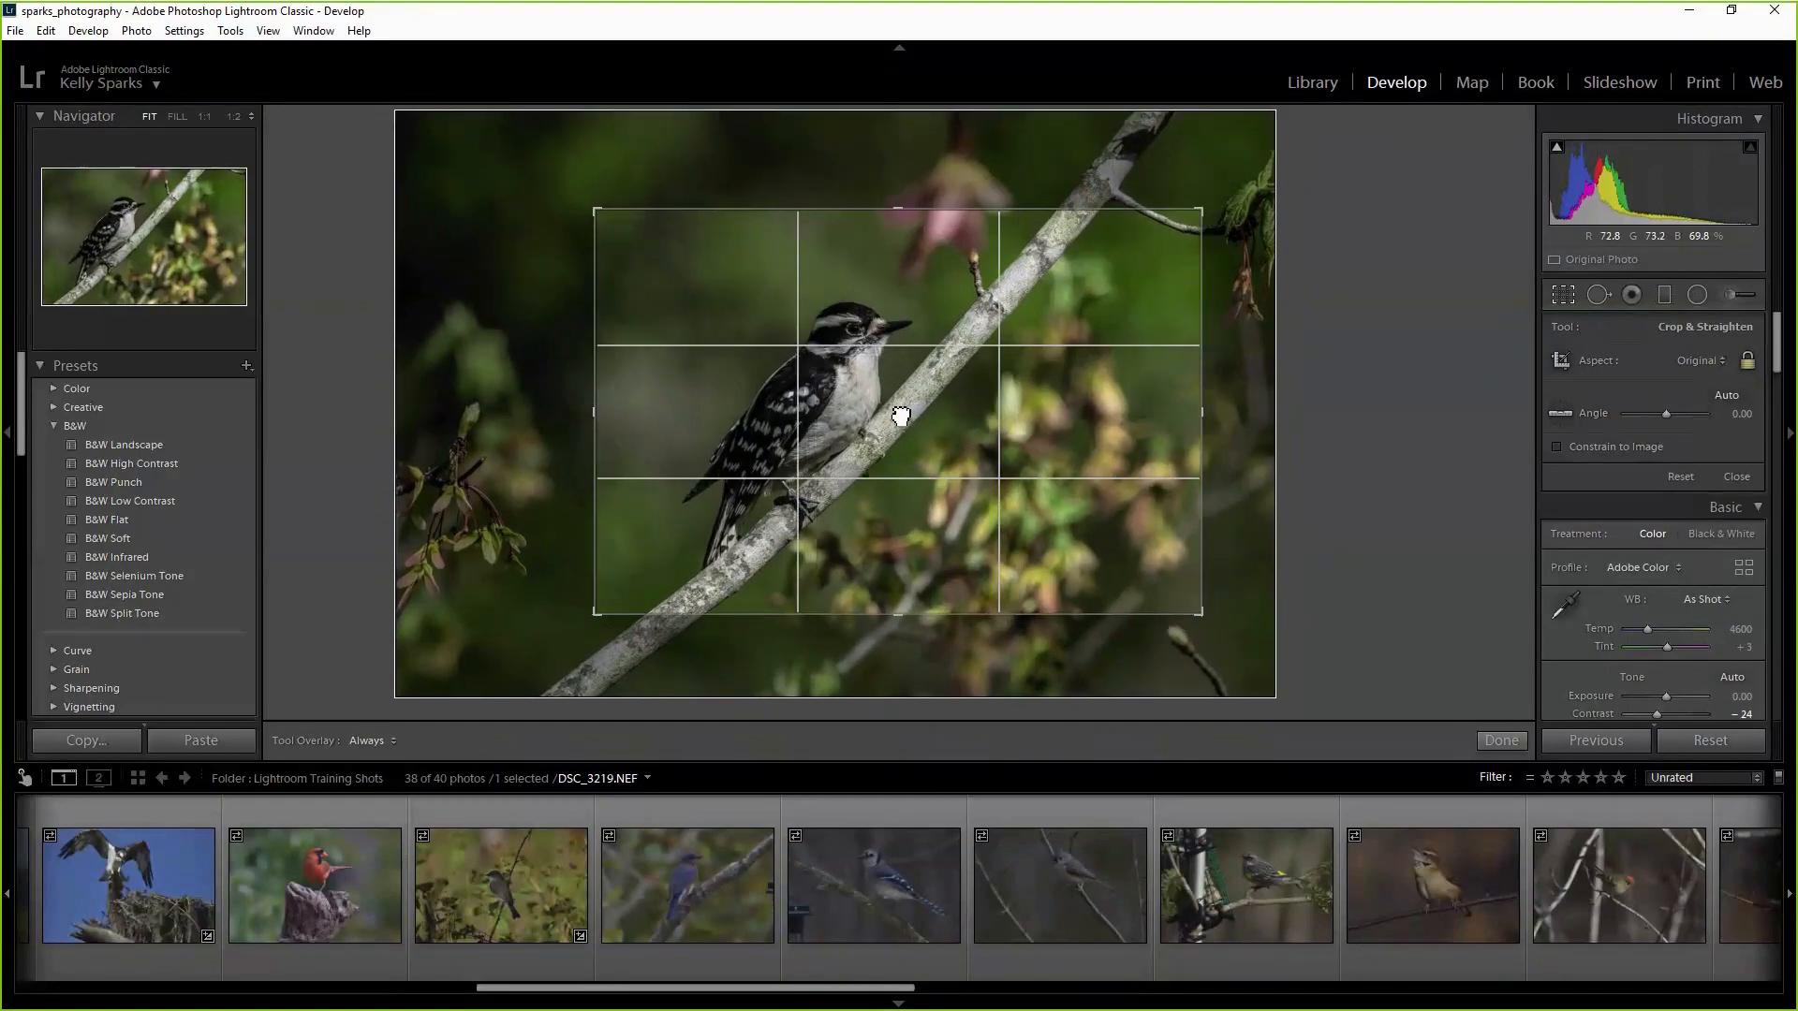
pyautogui.click(1498, 741)
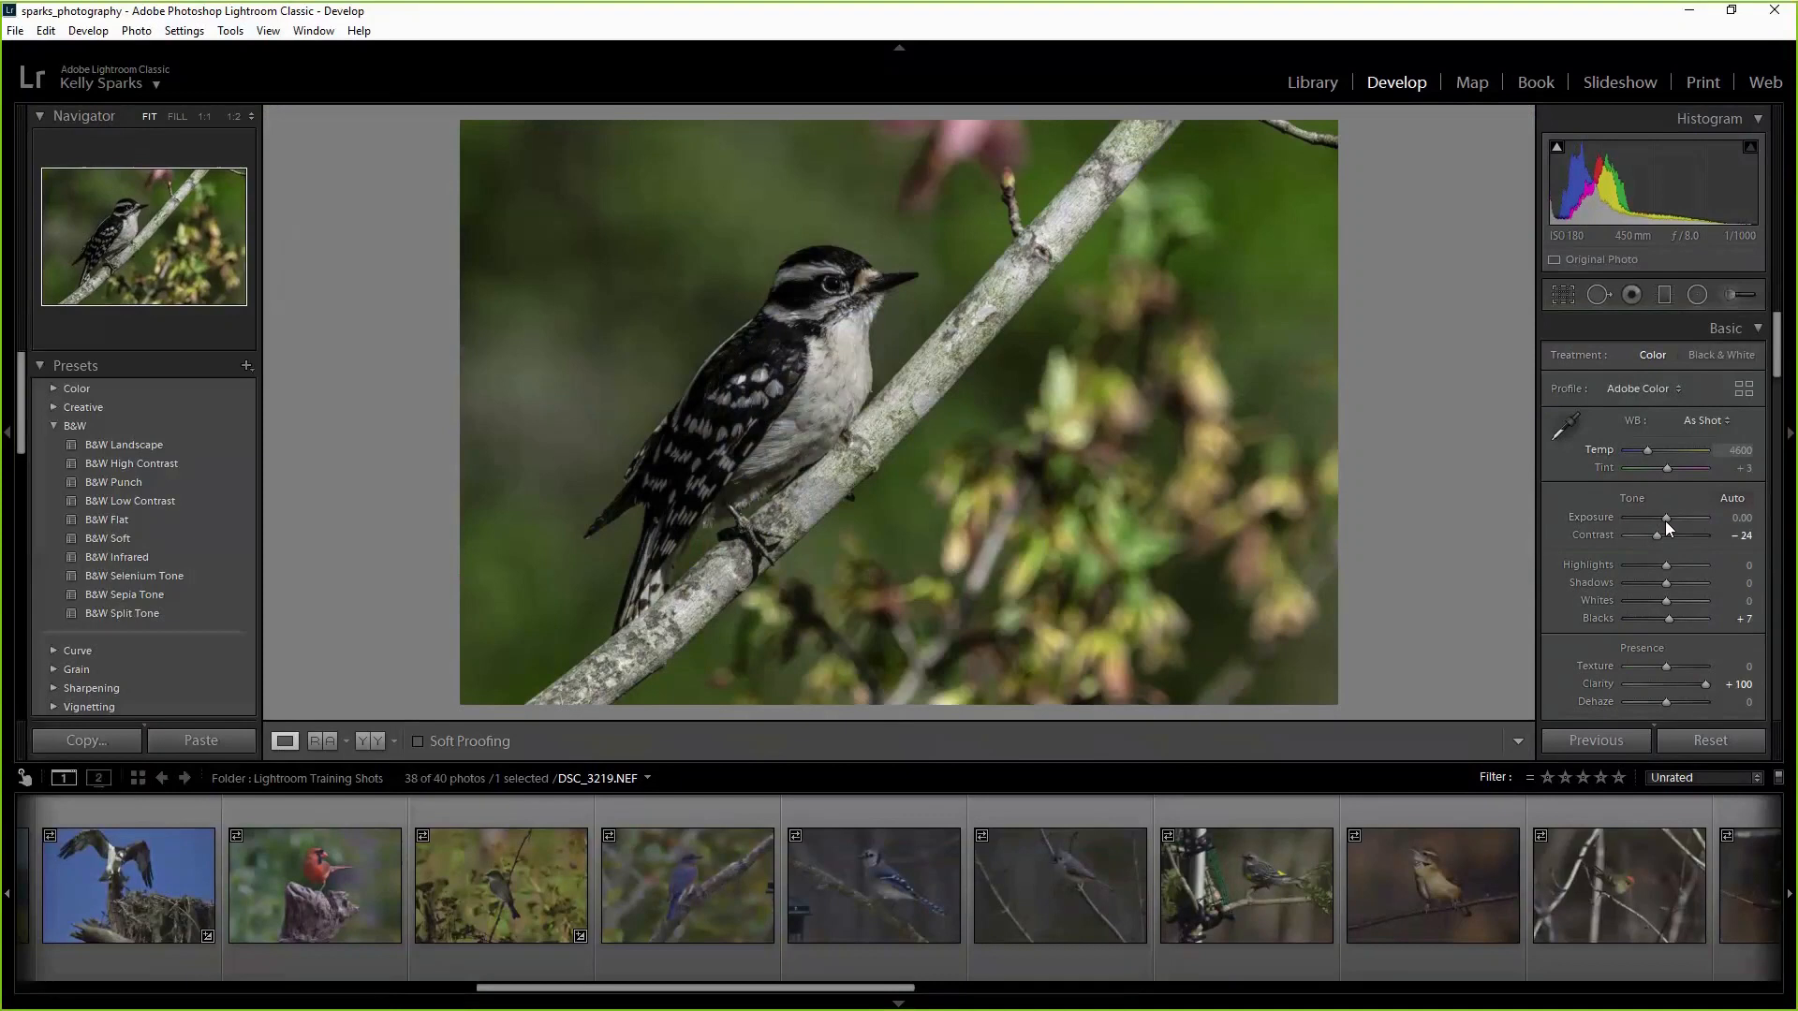
# Set the woodpecker photo's Highlights to −29, Shadows to +24 and Clarity to +24.
pyautogui.moveTo(1654, 567); pyautogui.dragTo(1677, 586)
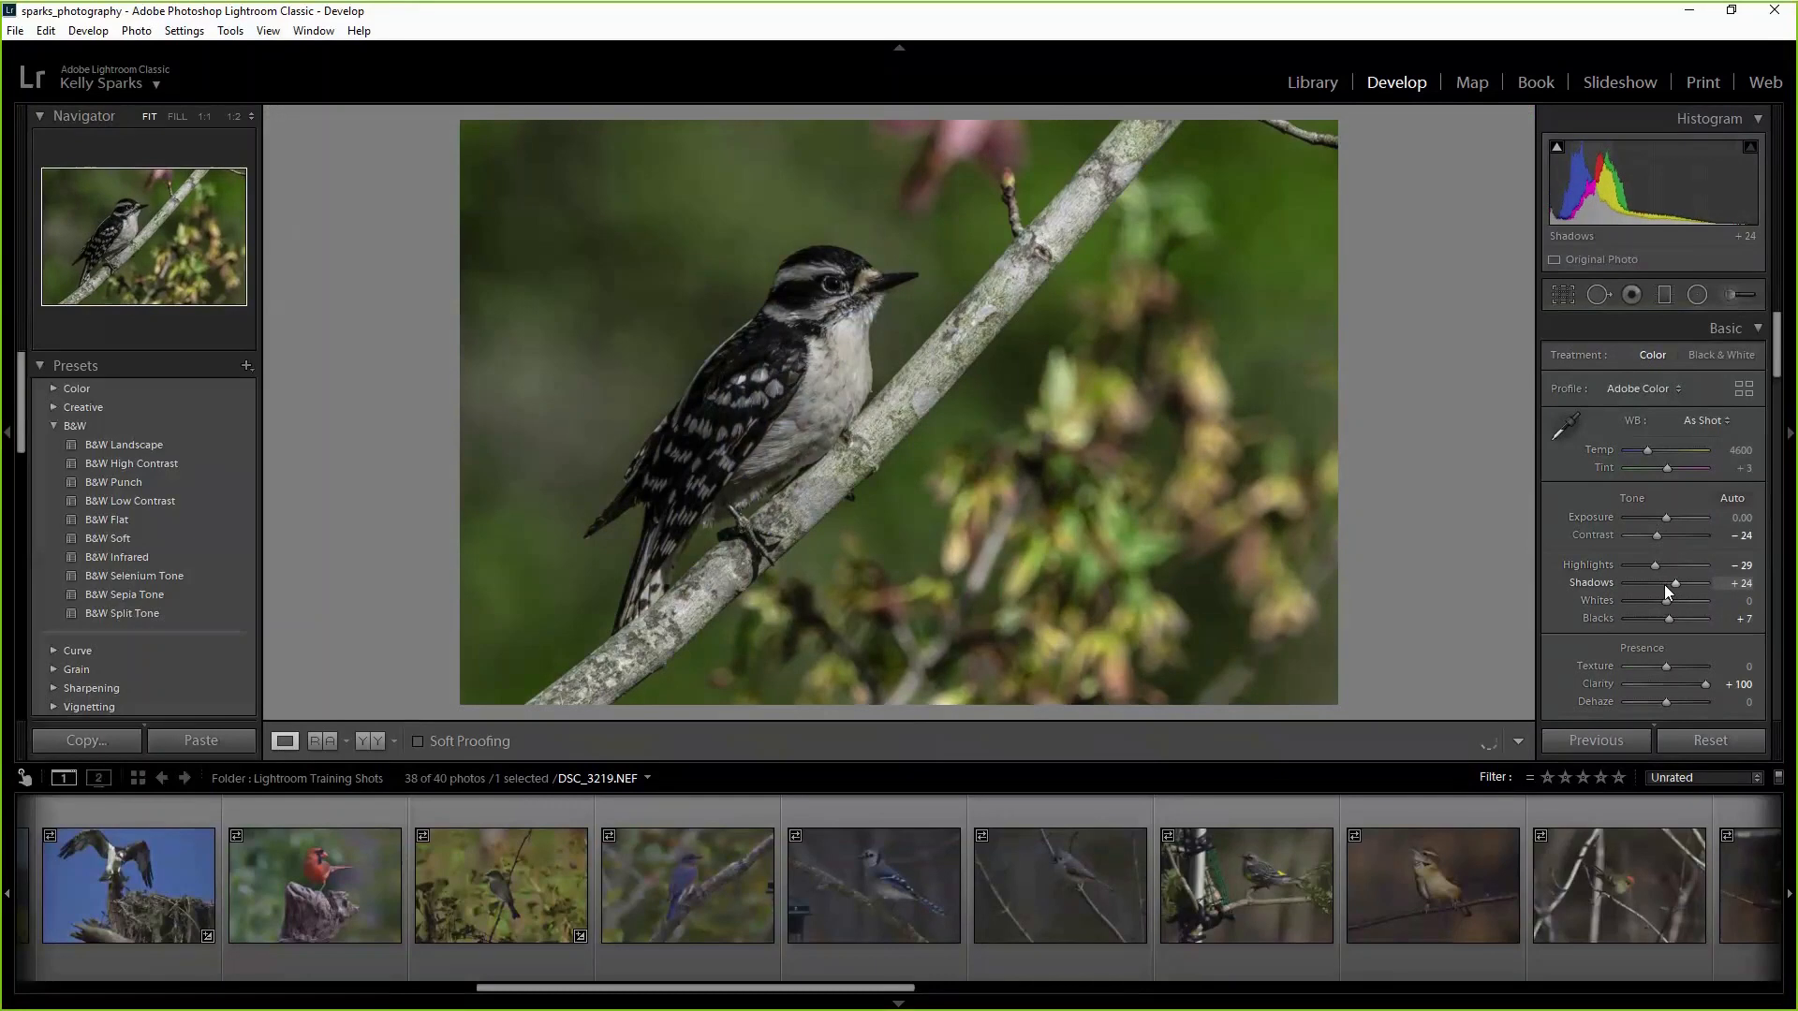
pyautogui.scroll(-3, 1683, 605)
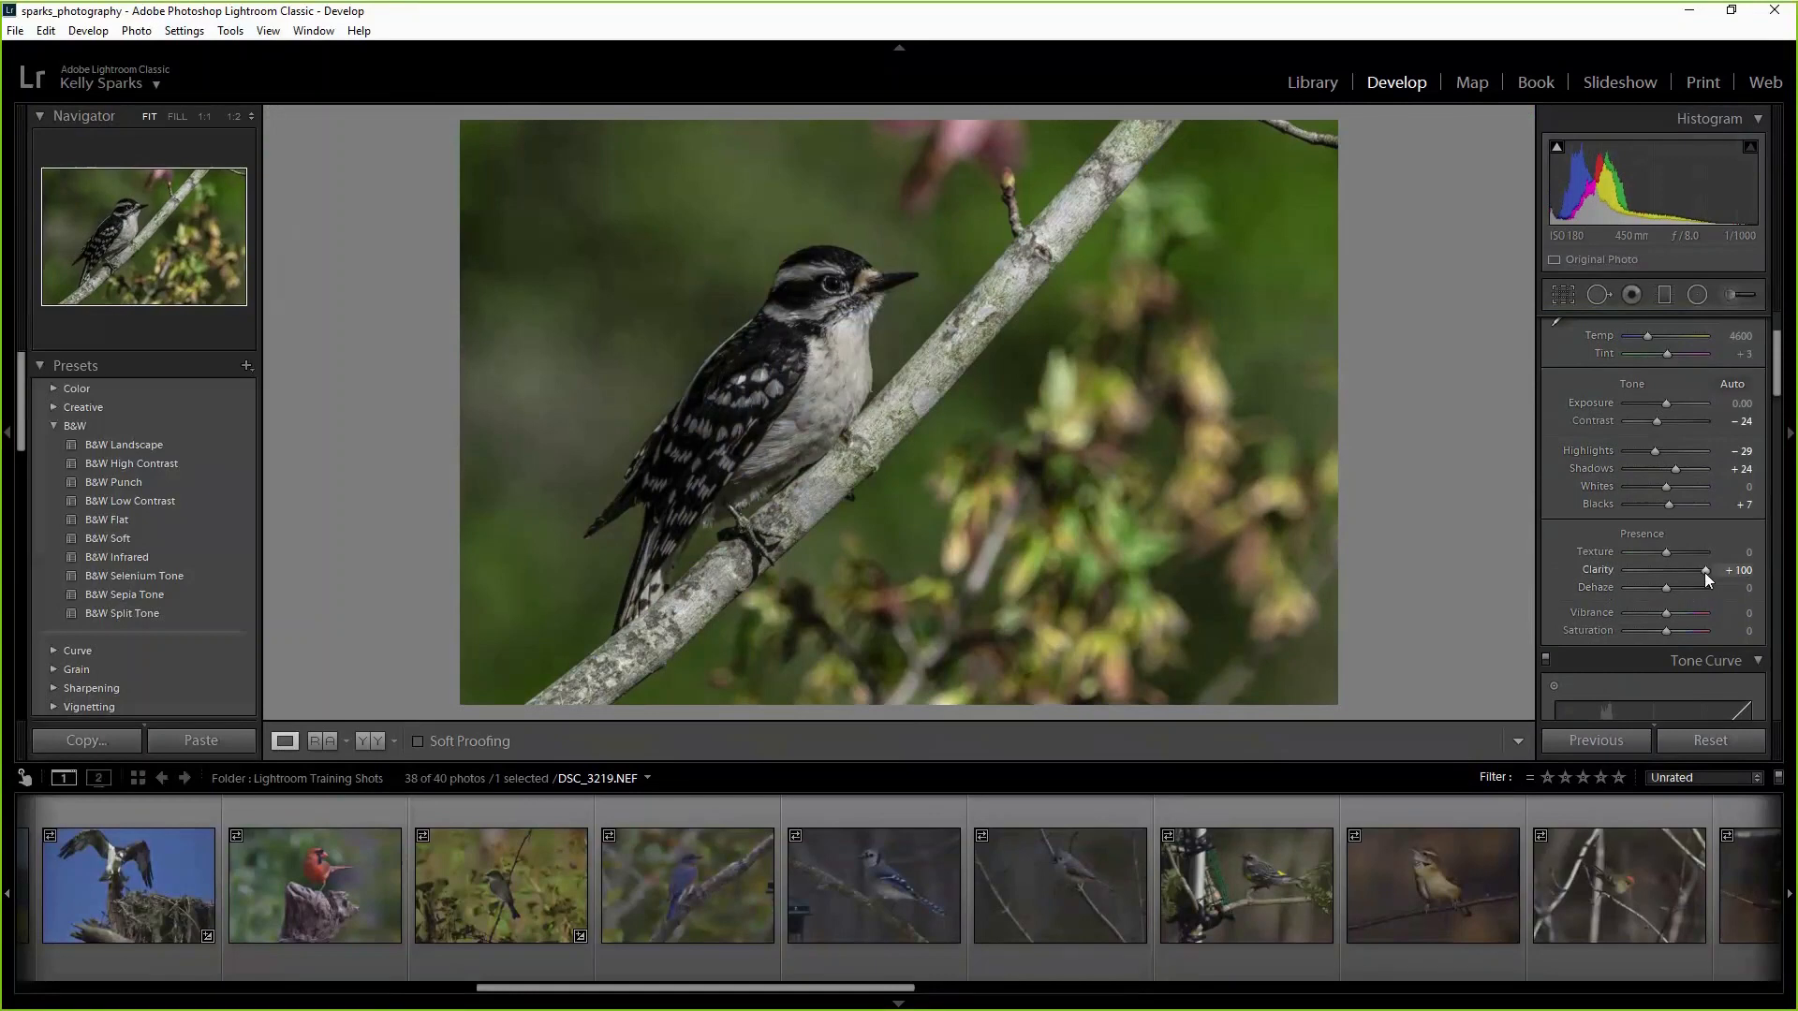
pyautogui.moveTo(1705, 571); pyautogui.dragTo(1680, 570)
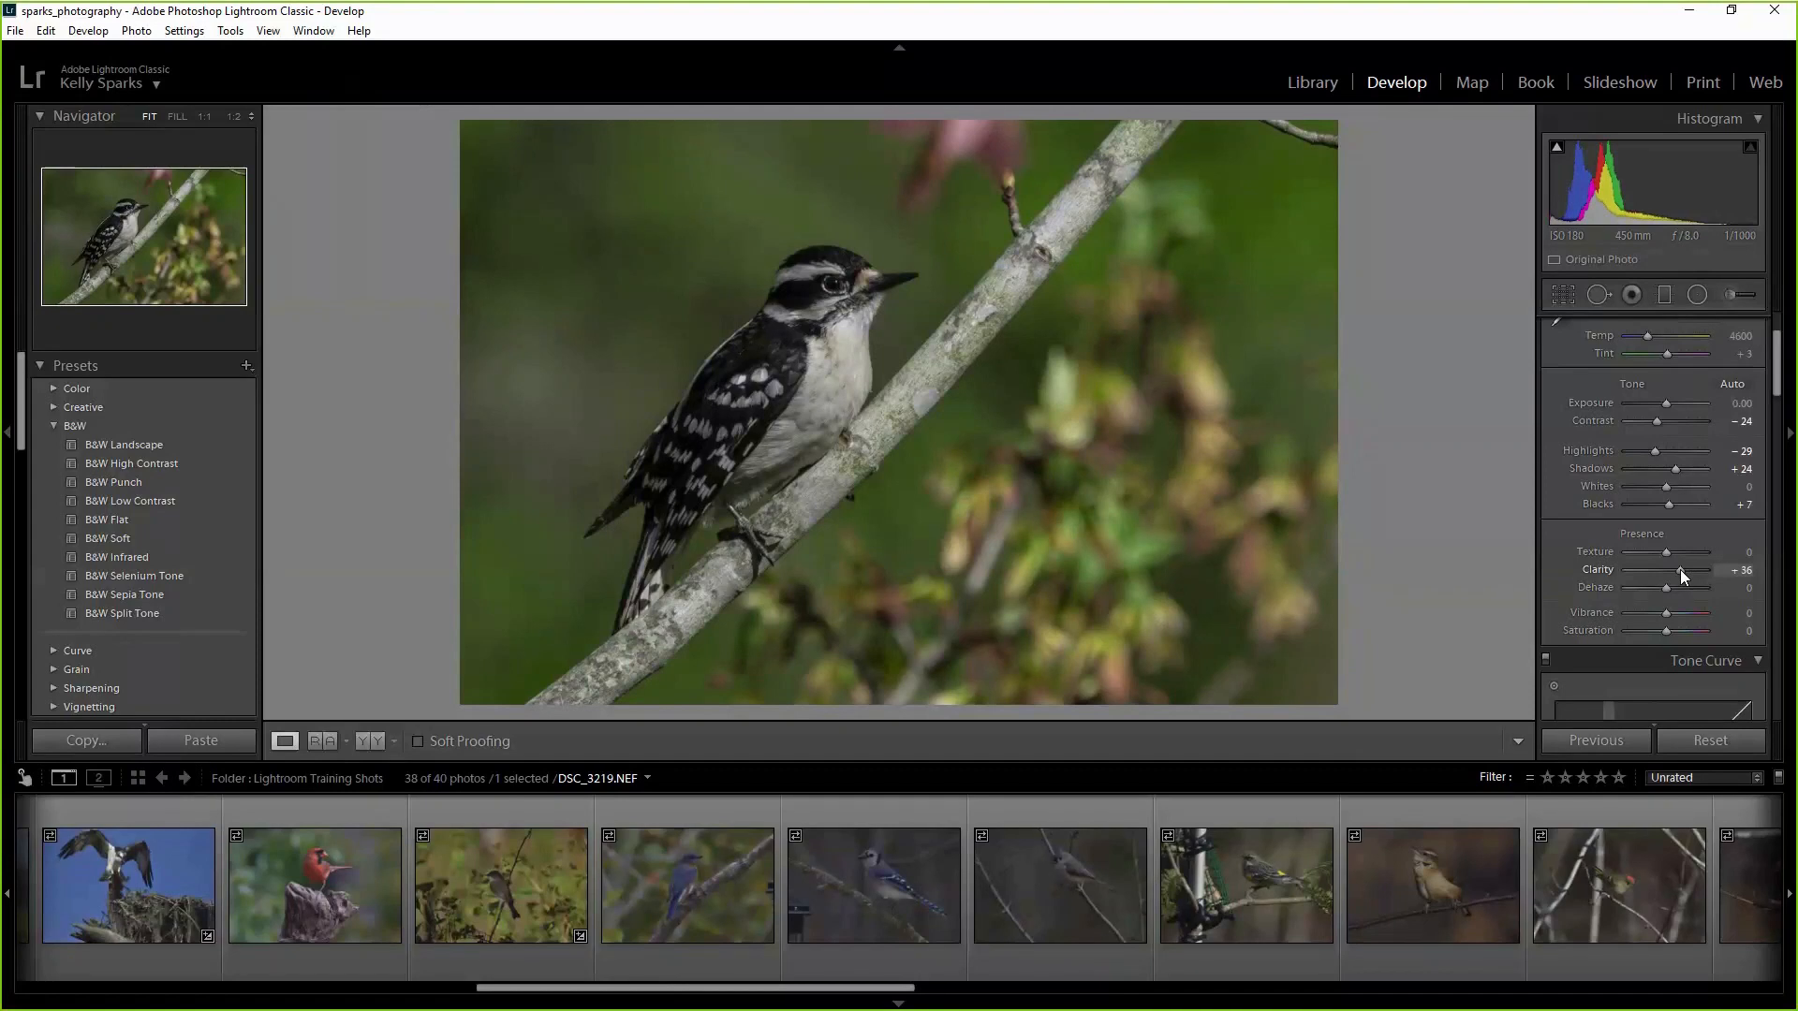
pyautogui.moveTo(1732, 572); pyautogui.dragTo(1666, 571)
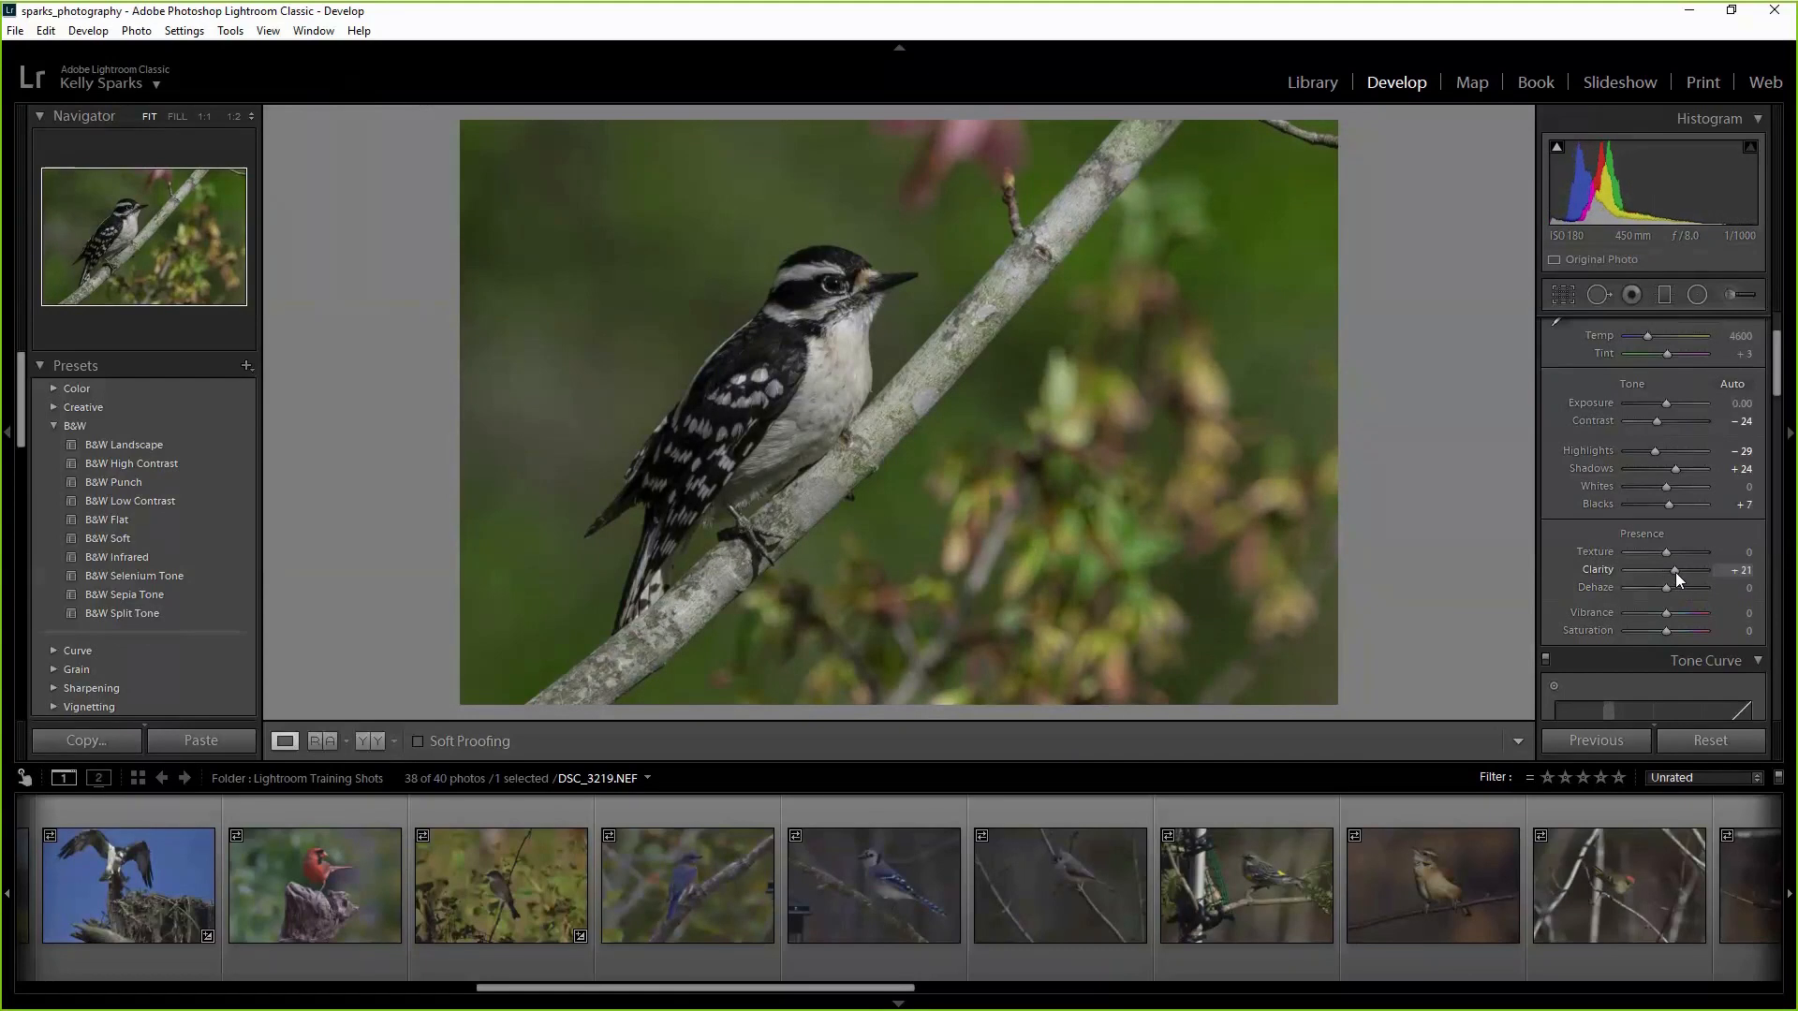
pyautogui.moveTo(1677, 571); pyautogui.dragTo(1678, 570)
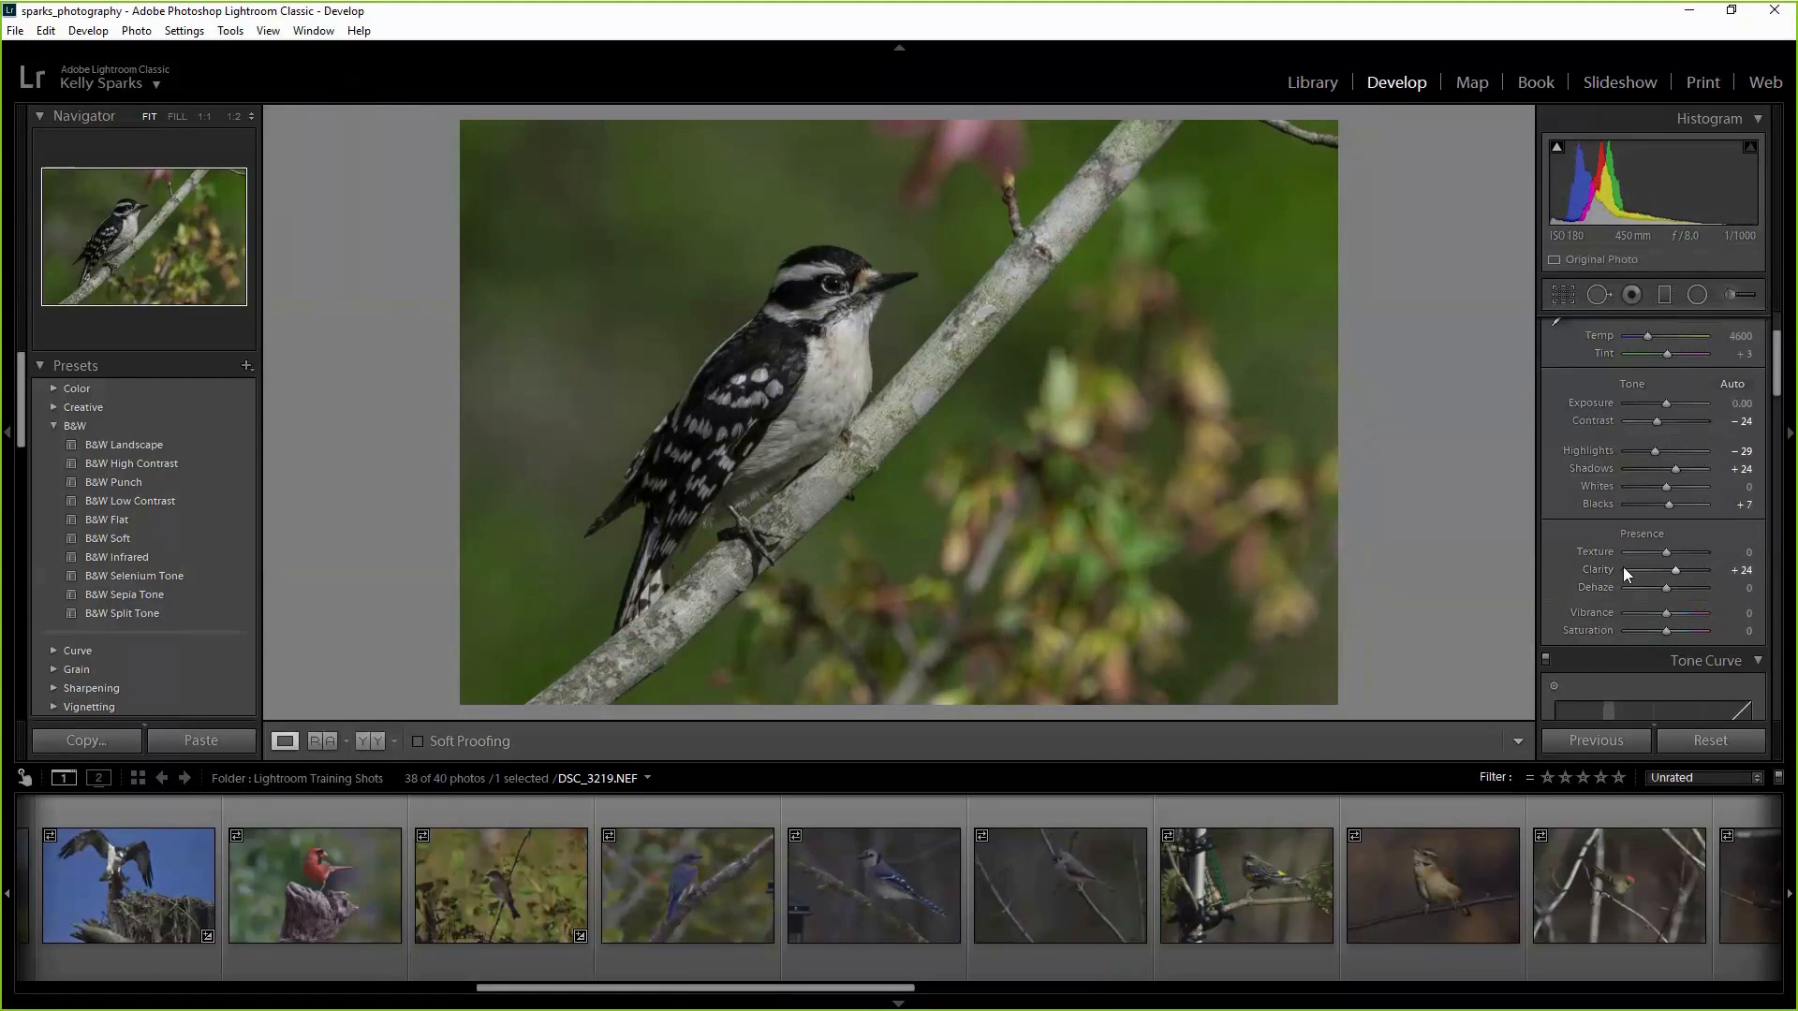
# Enlarge the woodpecker photo's crop at the Original aspect to include more of the pink blossom and the leafy twig at the upper right.
pyautogui.click(834, 337)
pyautogui.moveTo(843, 313); pyautogui.dragTo(875, 494)
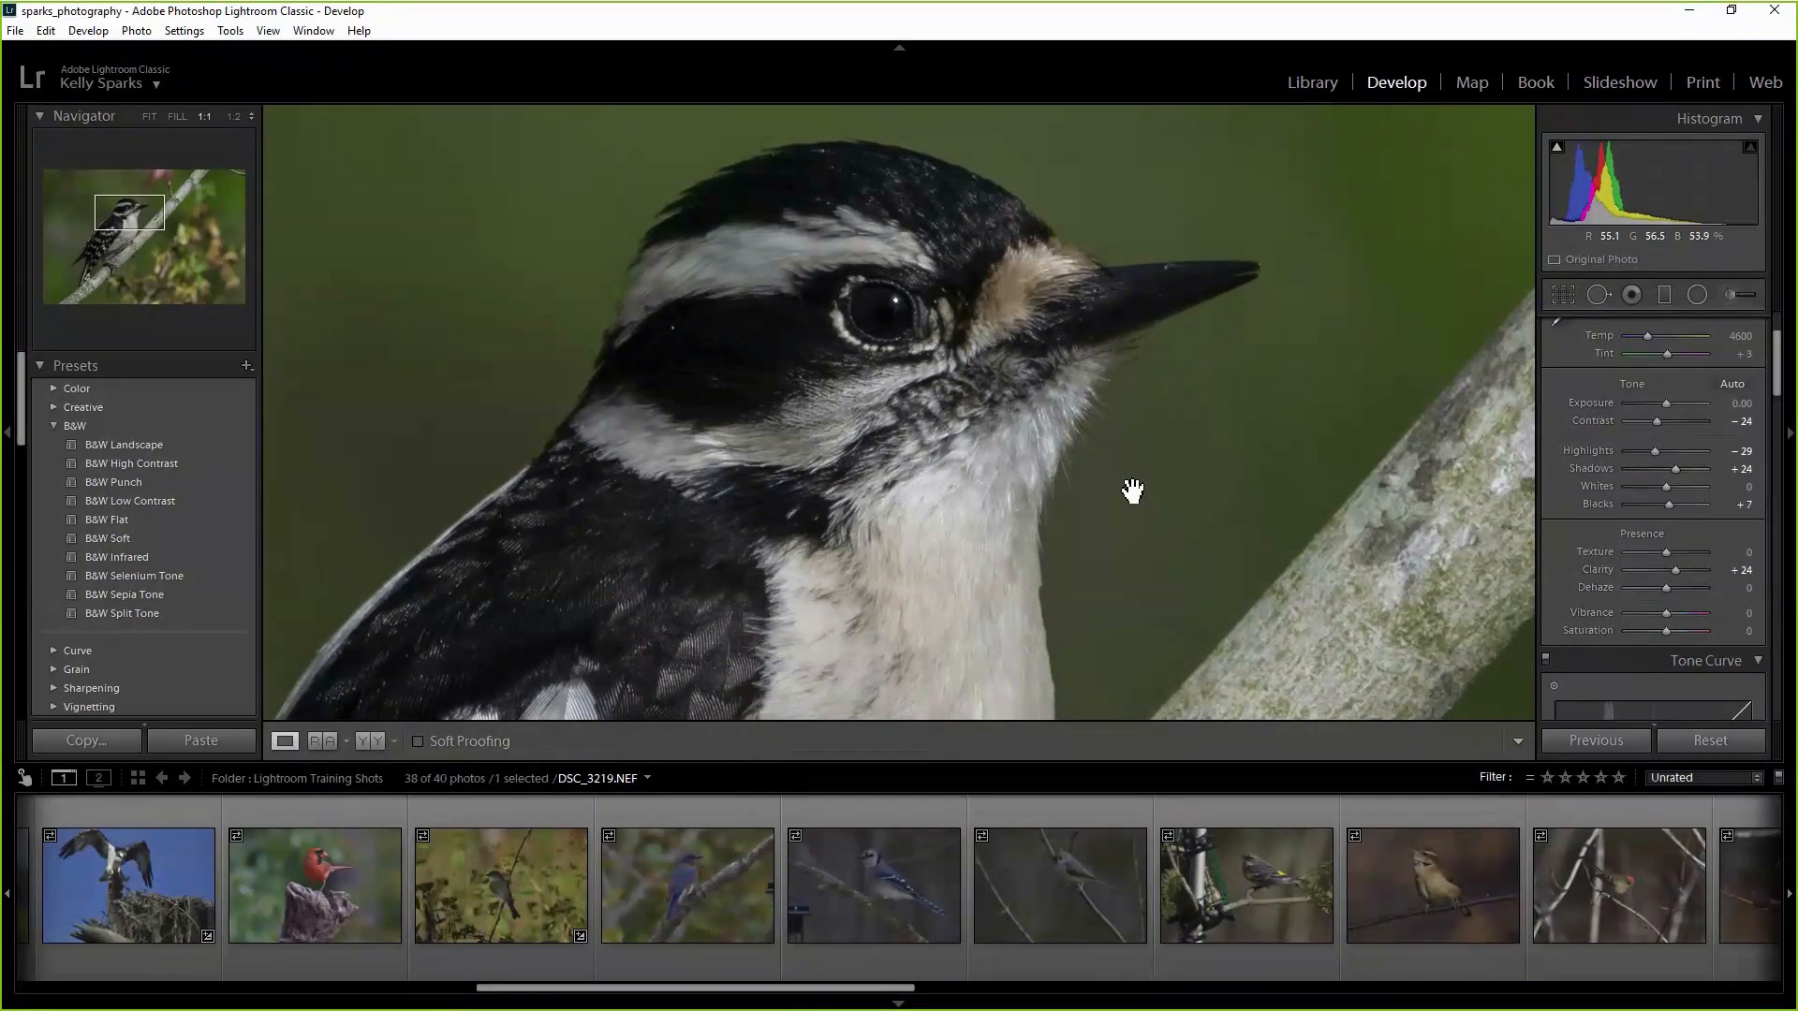
pyautogui.moveTo(936, 481); pyautogui.dragTo(977, 521)
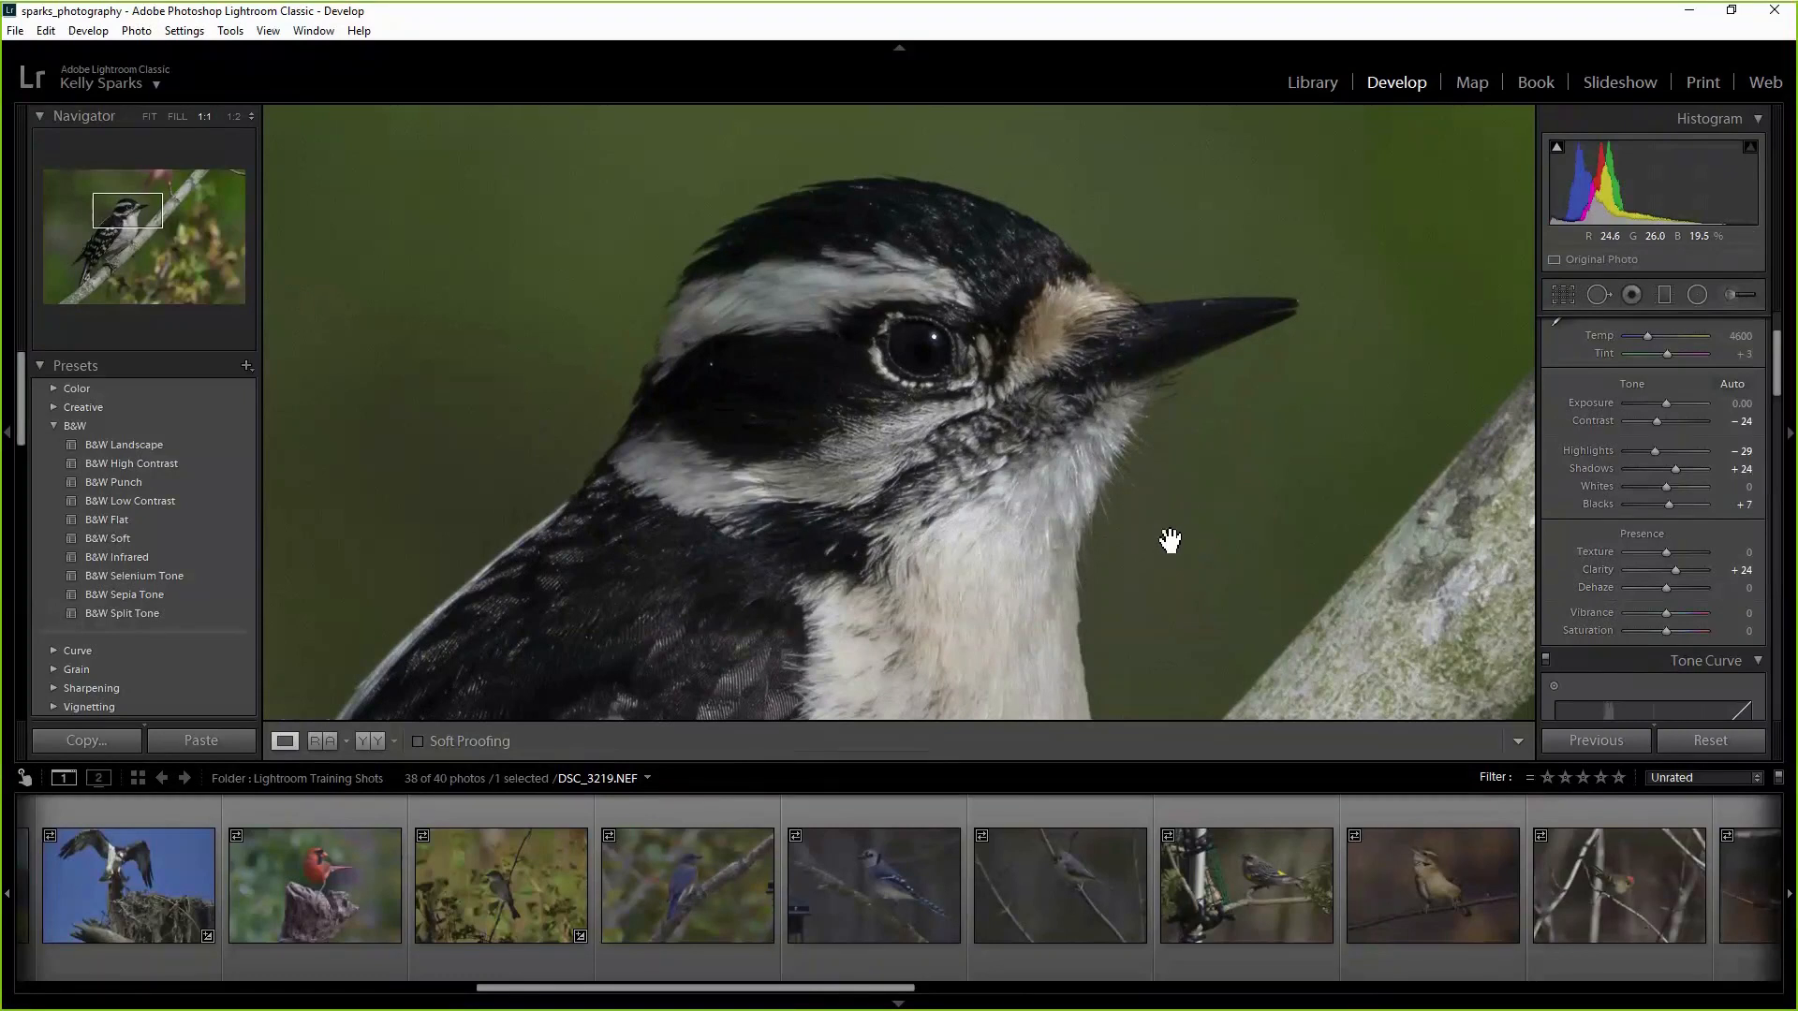
pyautogui.click(152, 118)
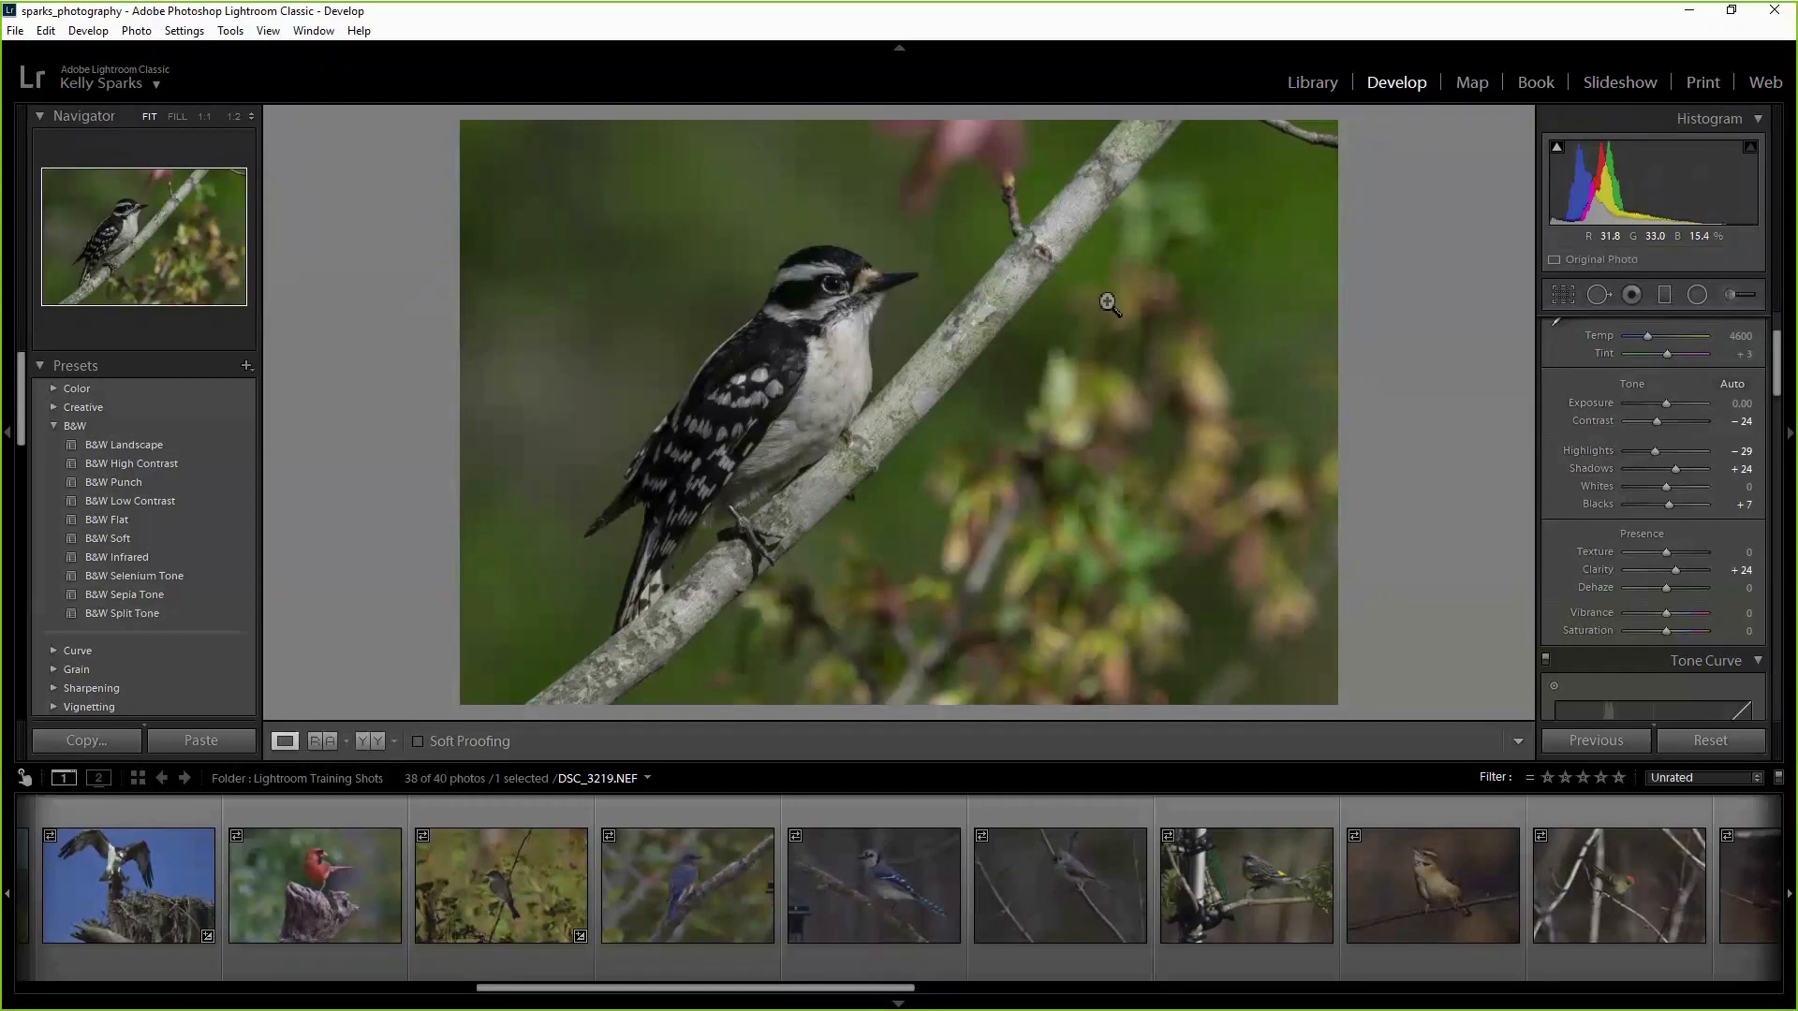
pyautogui.click(1563, 294)
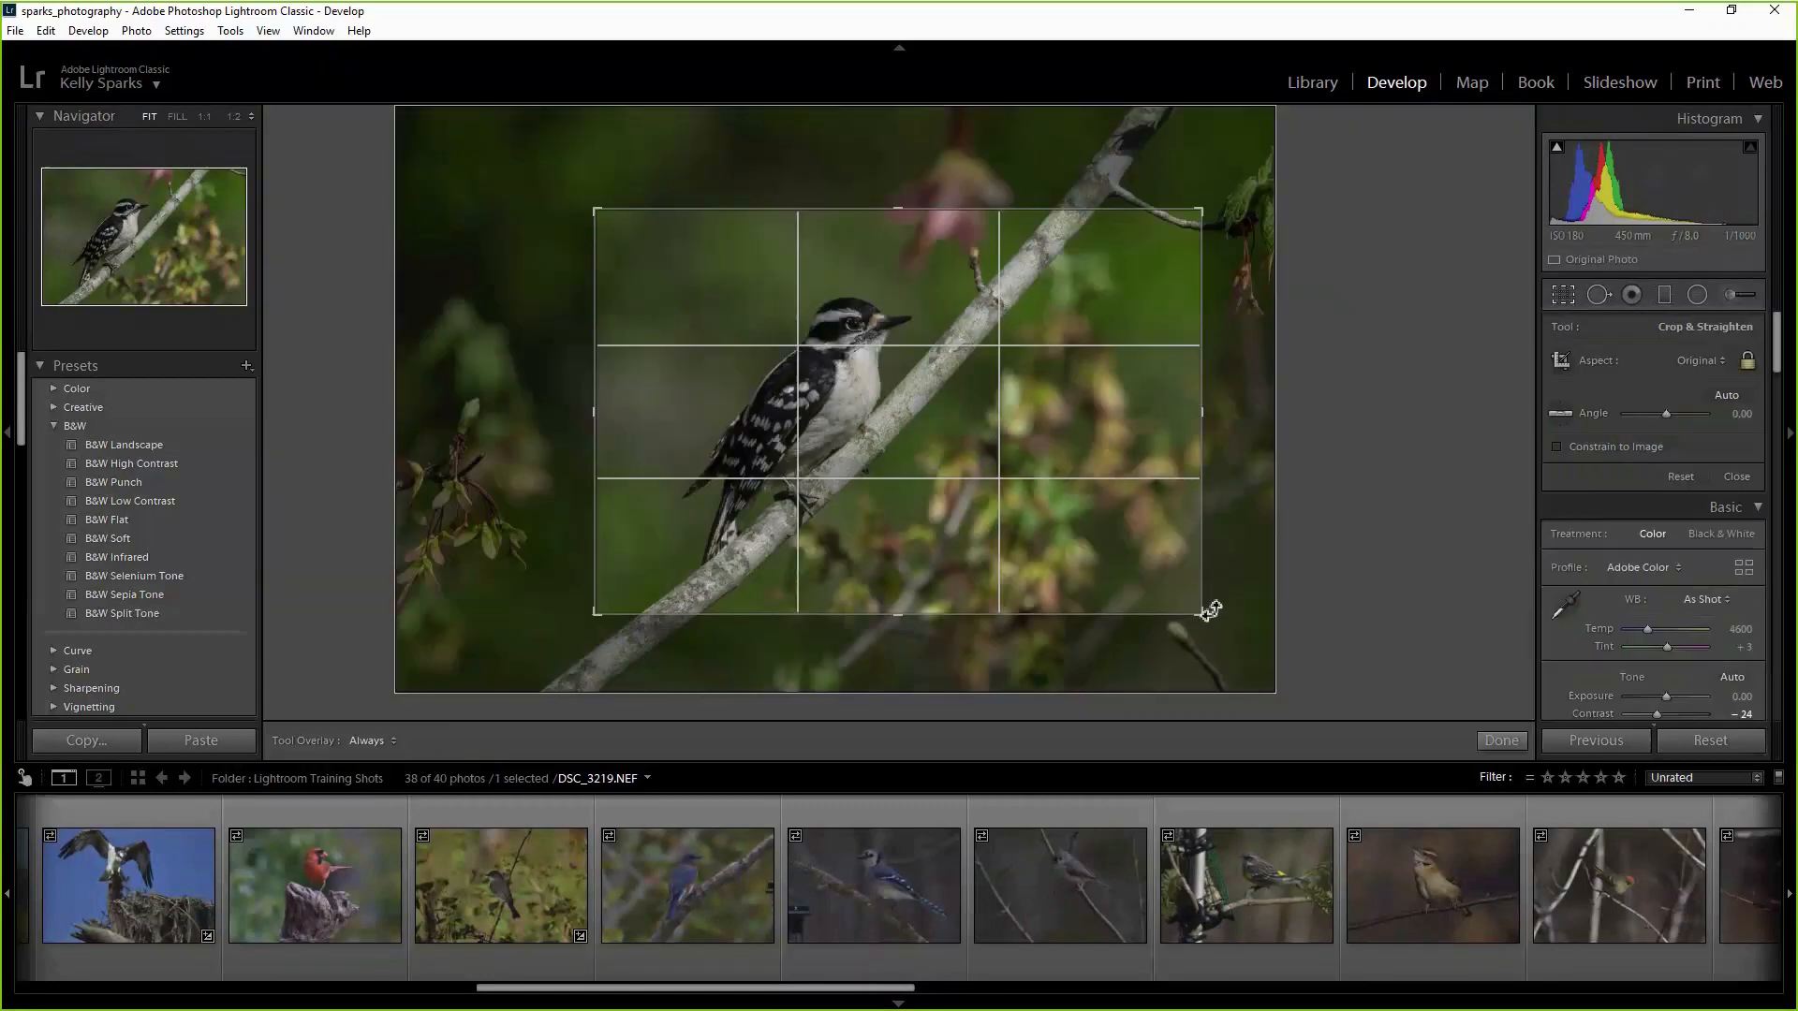
pyautogui.moveTo(1210, 610); pyautogui.dragTo(1231, 633)
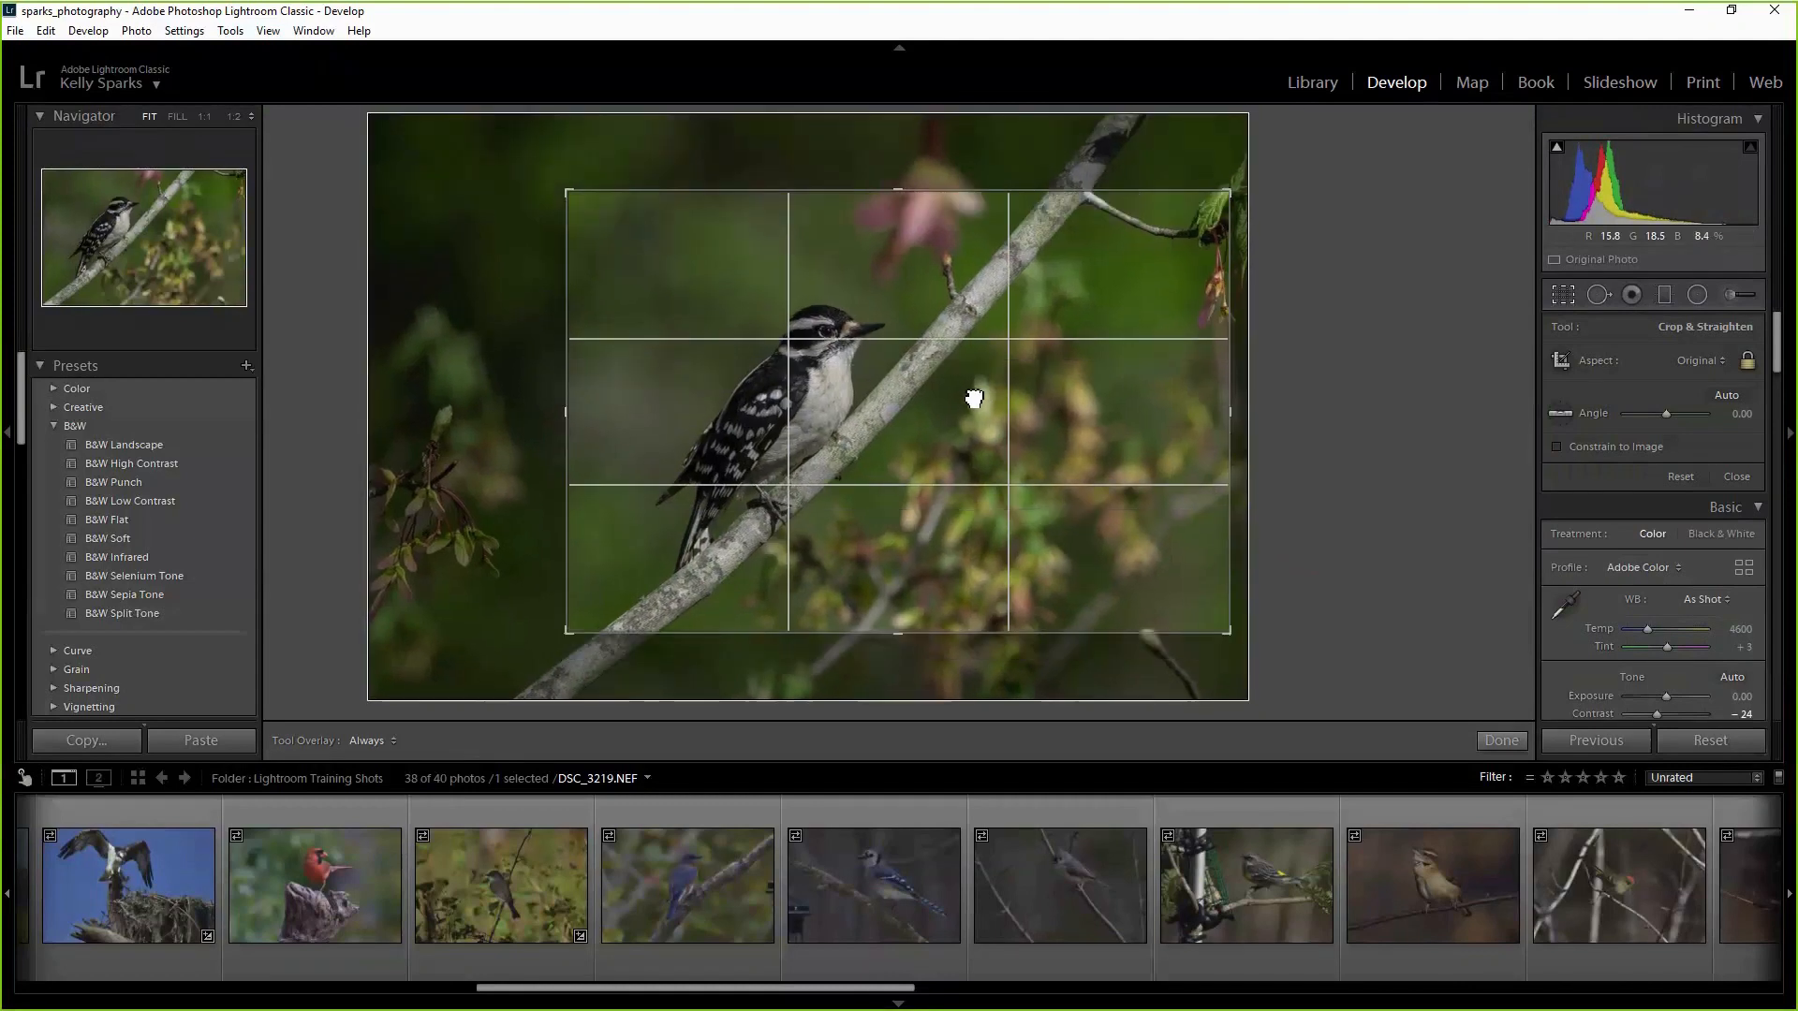
pyautogui.moveTo(974, 399); pyautogui.dragTo(990, 406)
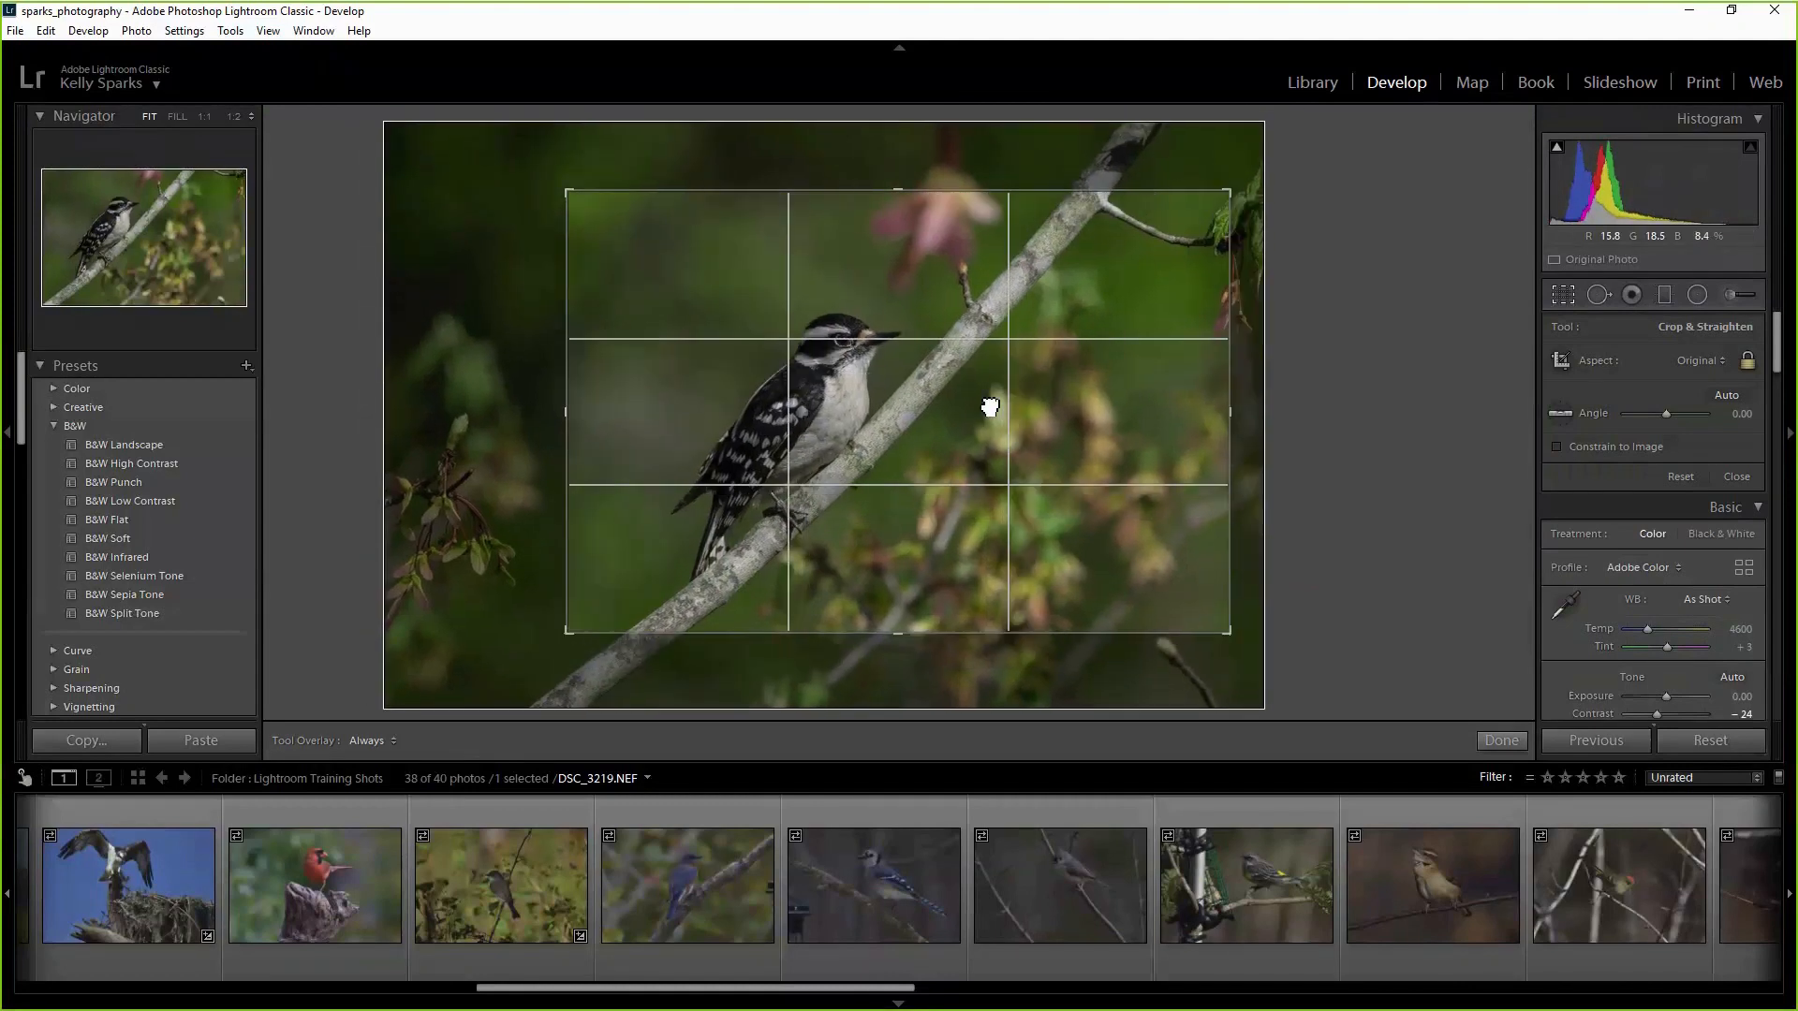
pyautogui.moveTo(1232, 189); pyautogui.dragTo(1250, 190)
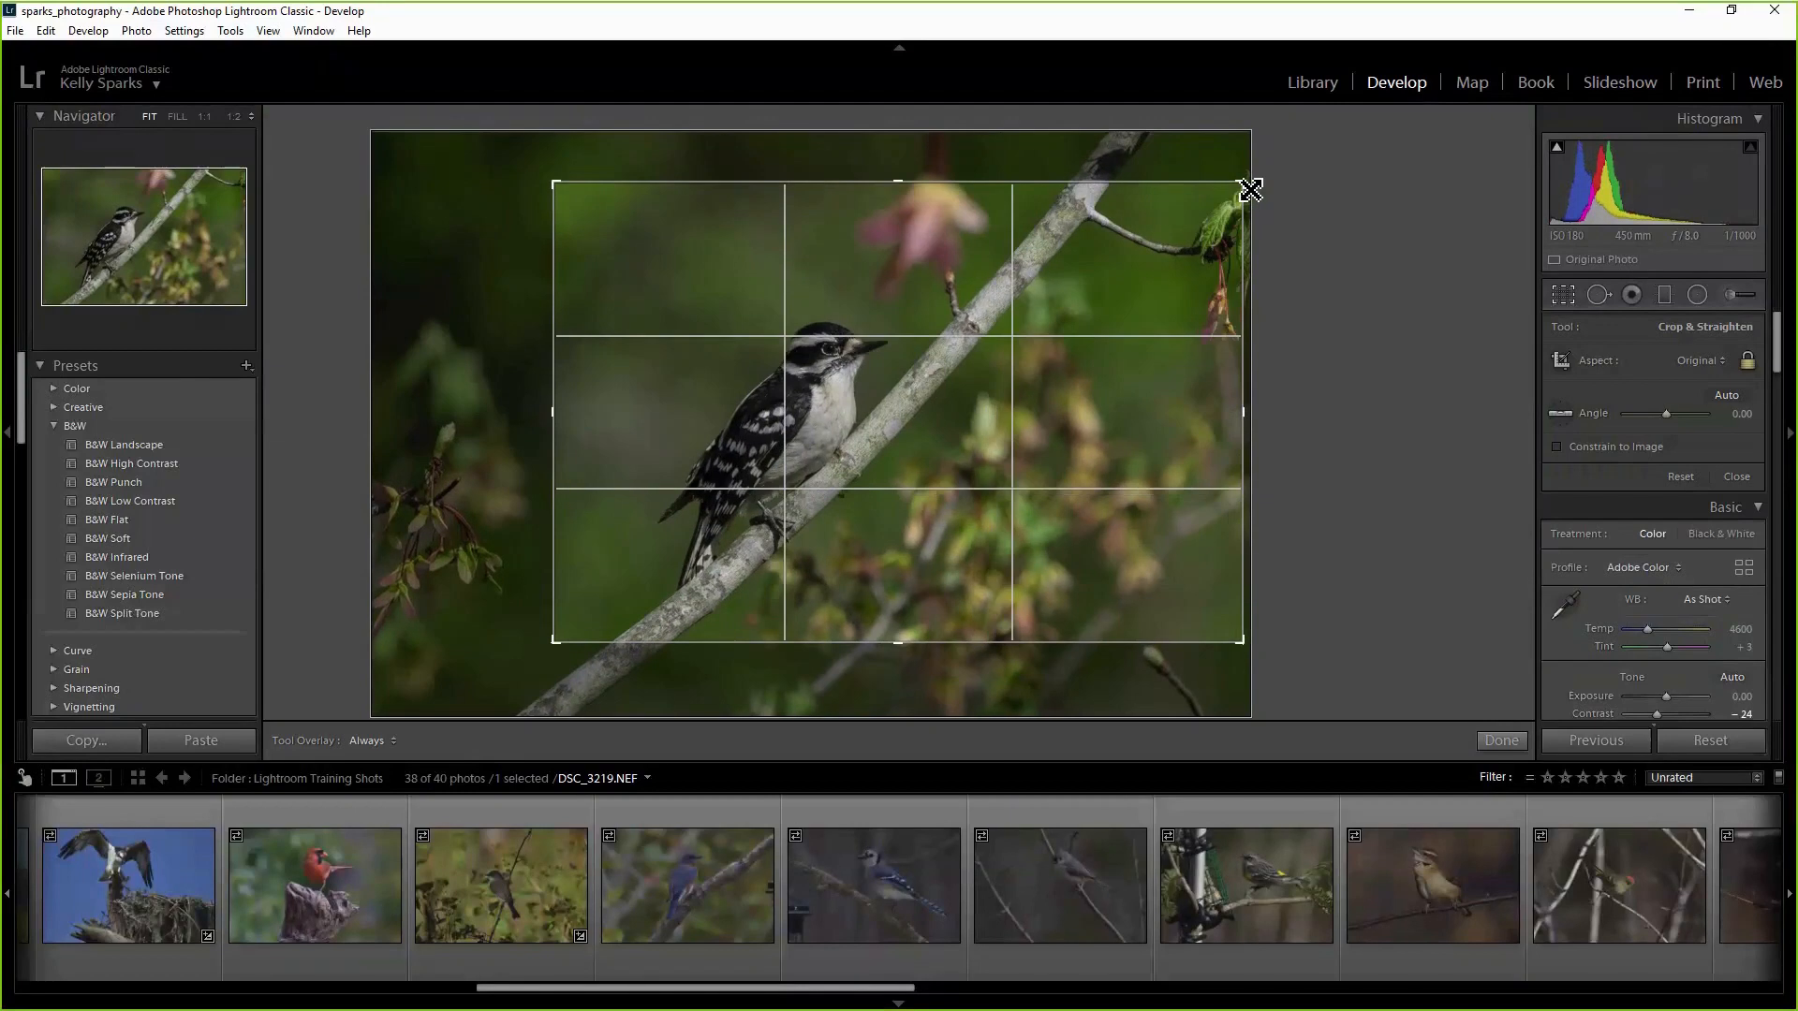
pyautogui.moveTo(1003, 390)
pyautogui.mouseDown()
pyautogui.moveTo(1020, 397)
pyautogui.moveTo(1015, 382)
pyautogui.mouseUp()
pyautogui.click(1501, 741)
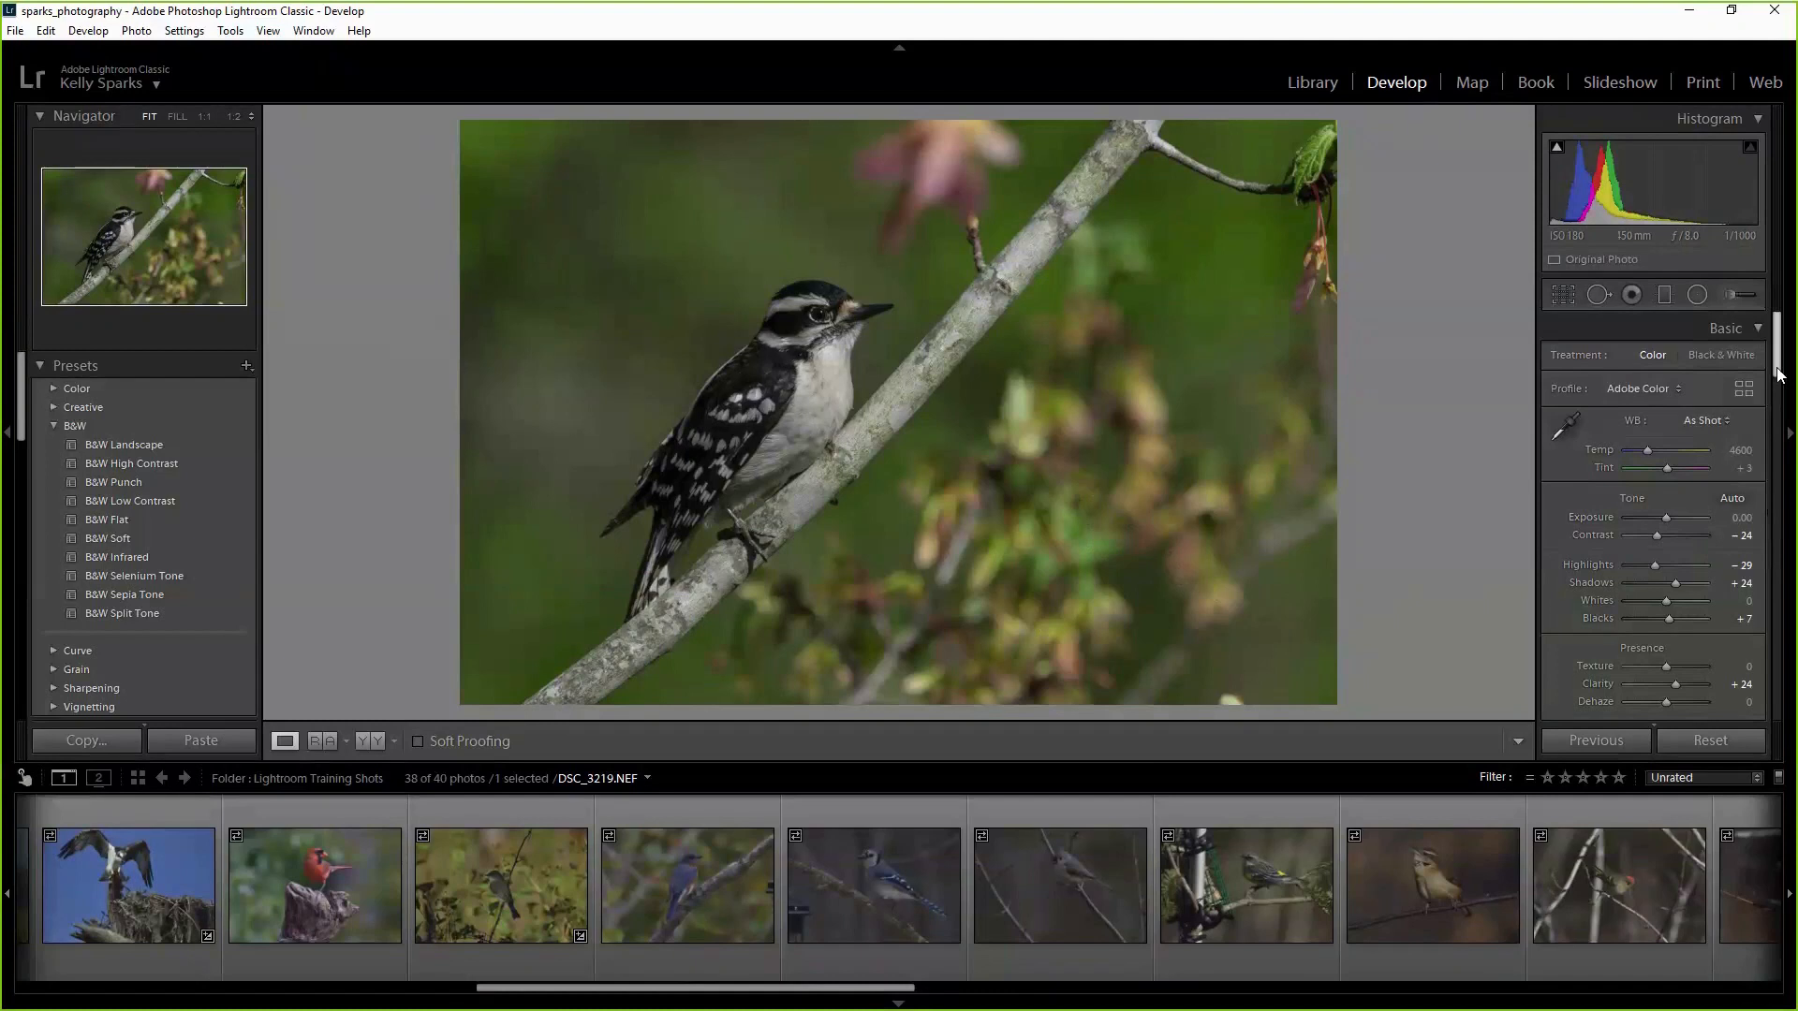
# Set the woodpecker photo's sharpening Masking to 30 and its Exposure to +0.60.
pyautogui.moveTo(1781, 373); pyautogui.dragTo(1795, 410)
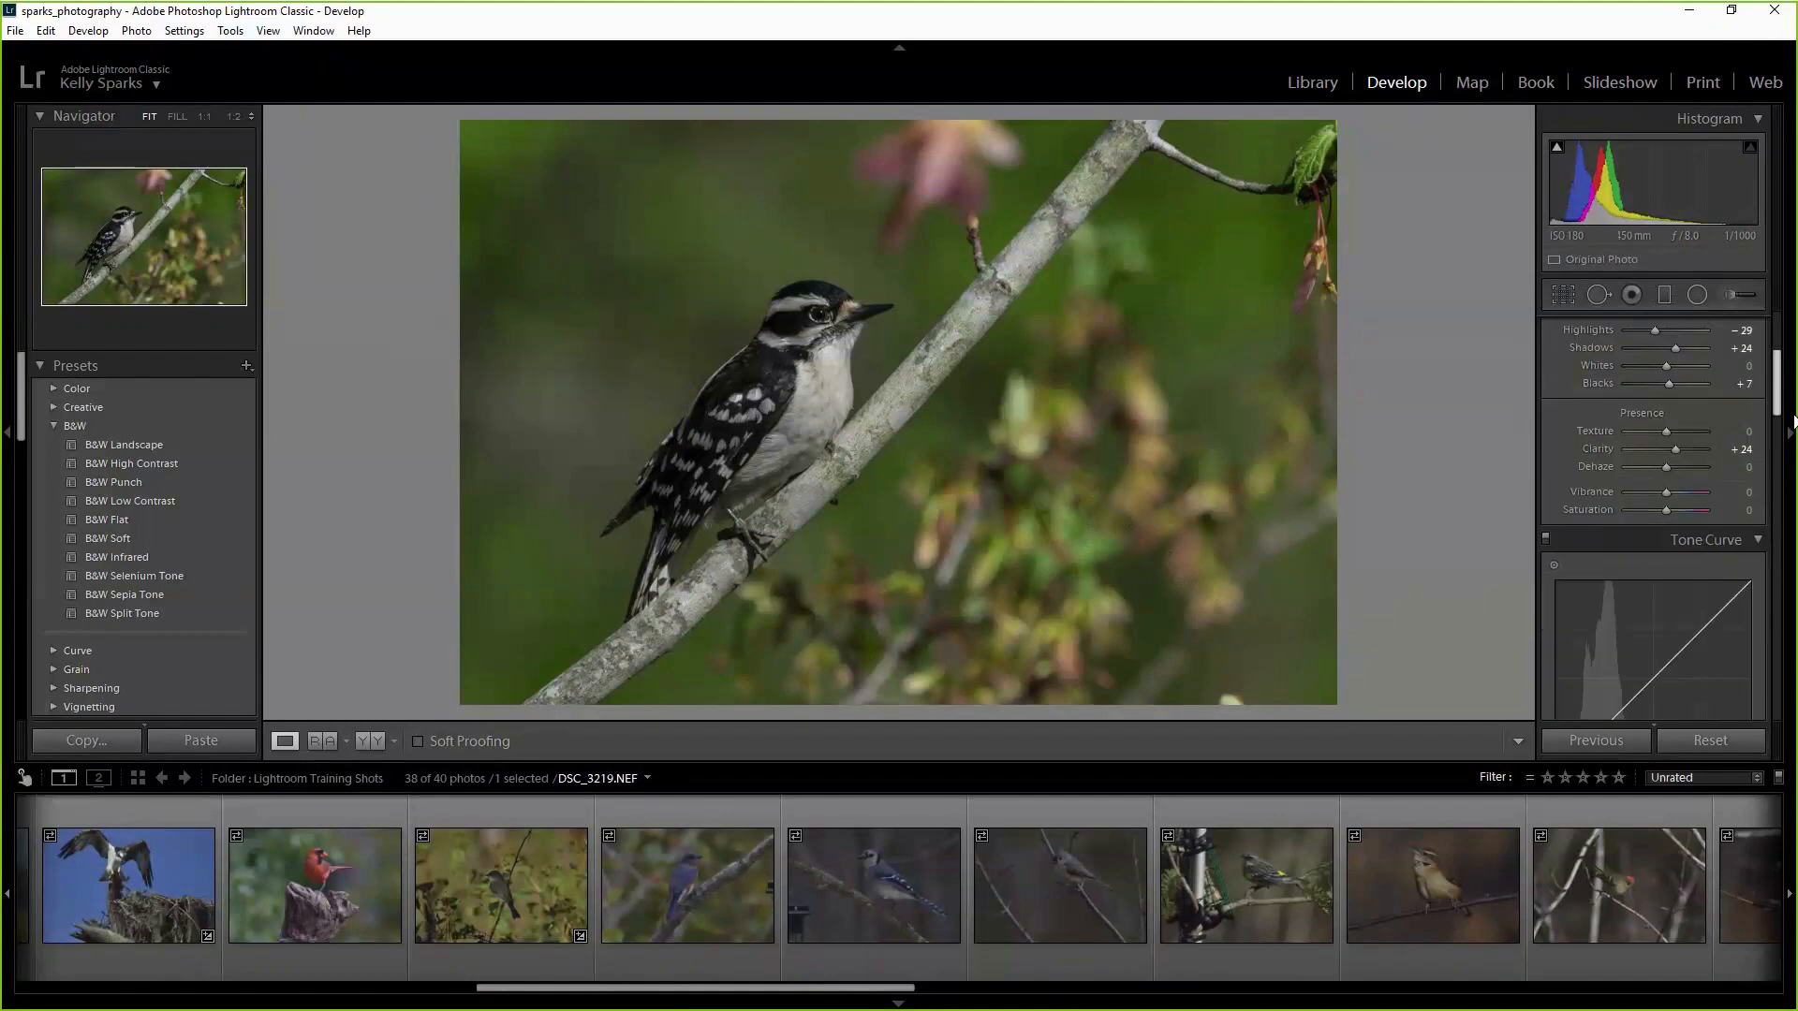
pyautogui.moveTo(1795, 421); pyautogui.dragTo(1789, 563)
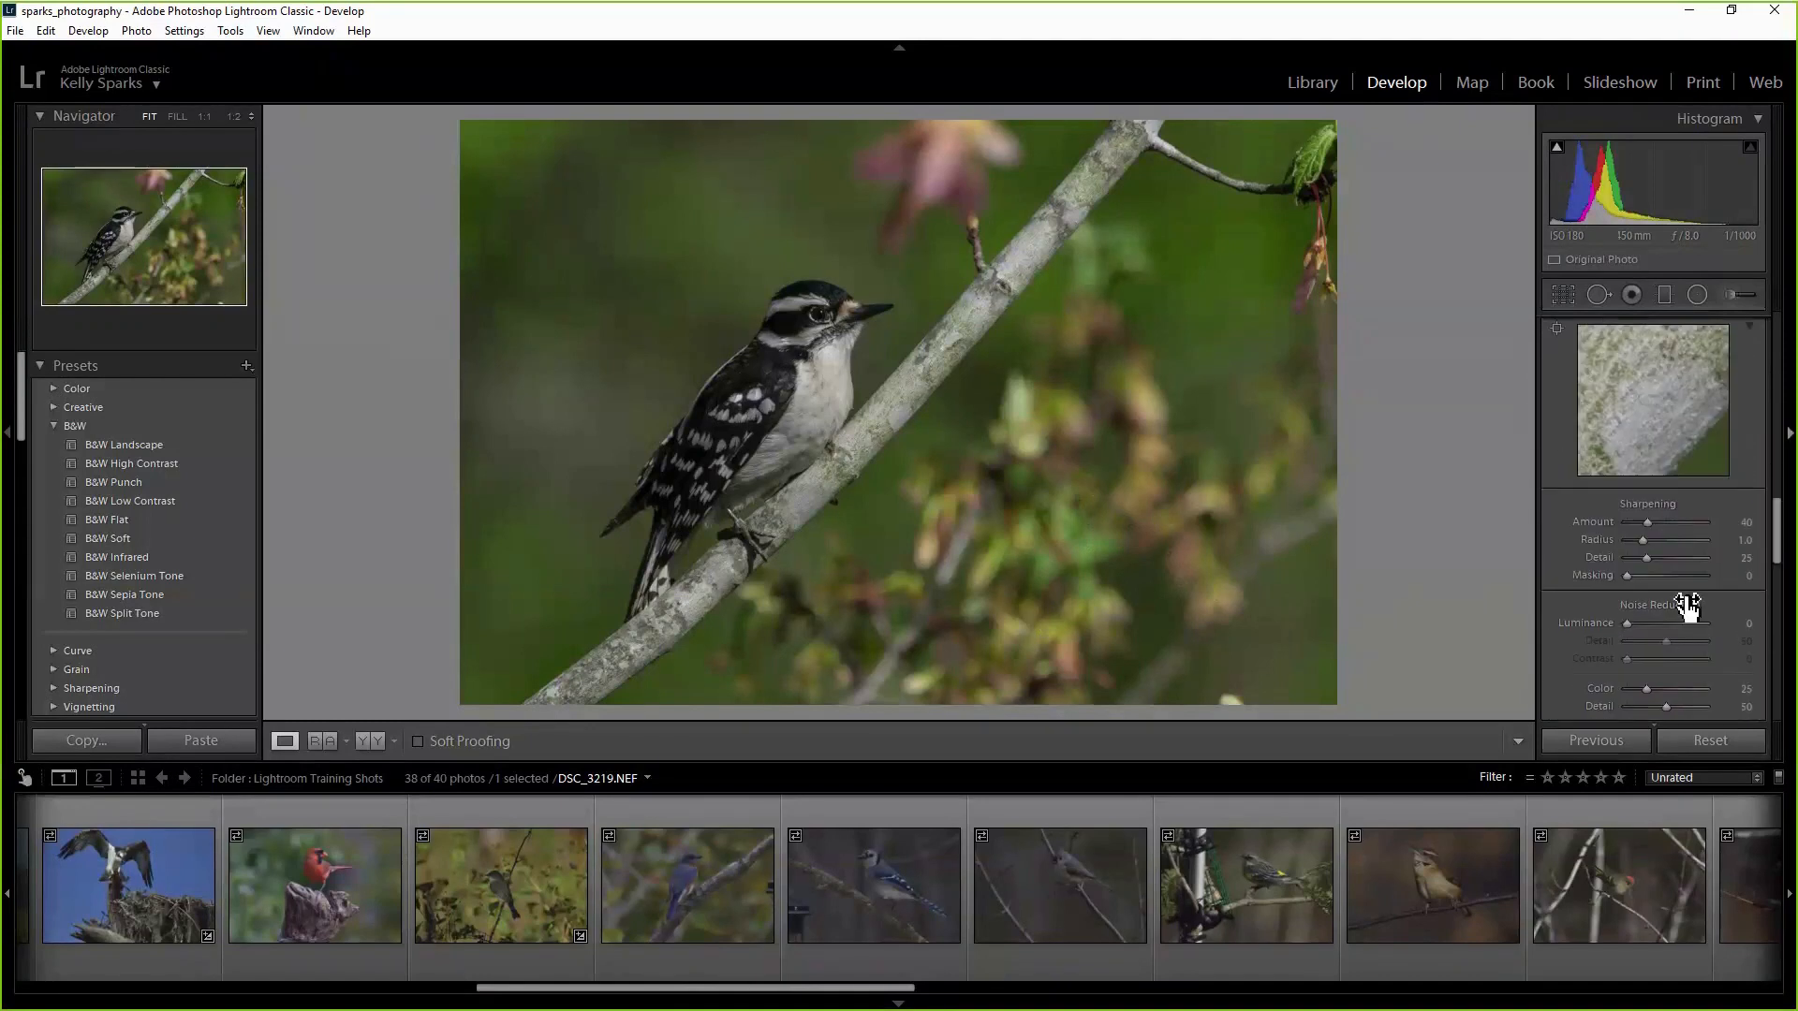
pyautogui.keyDown('alt'); pyautogui.click(1627, 576); pyautogui.keyUp('alt')
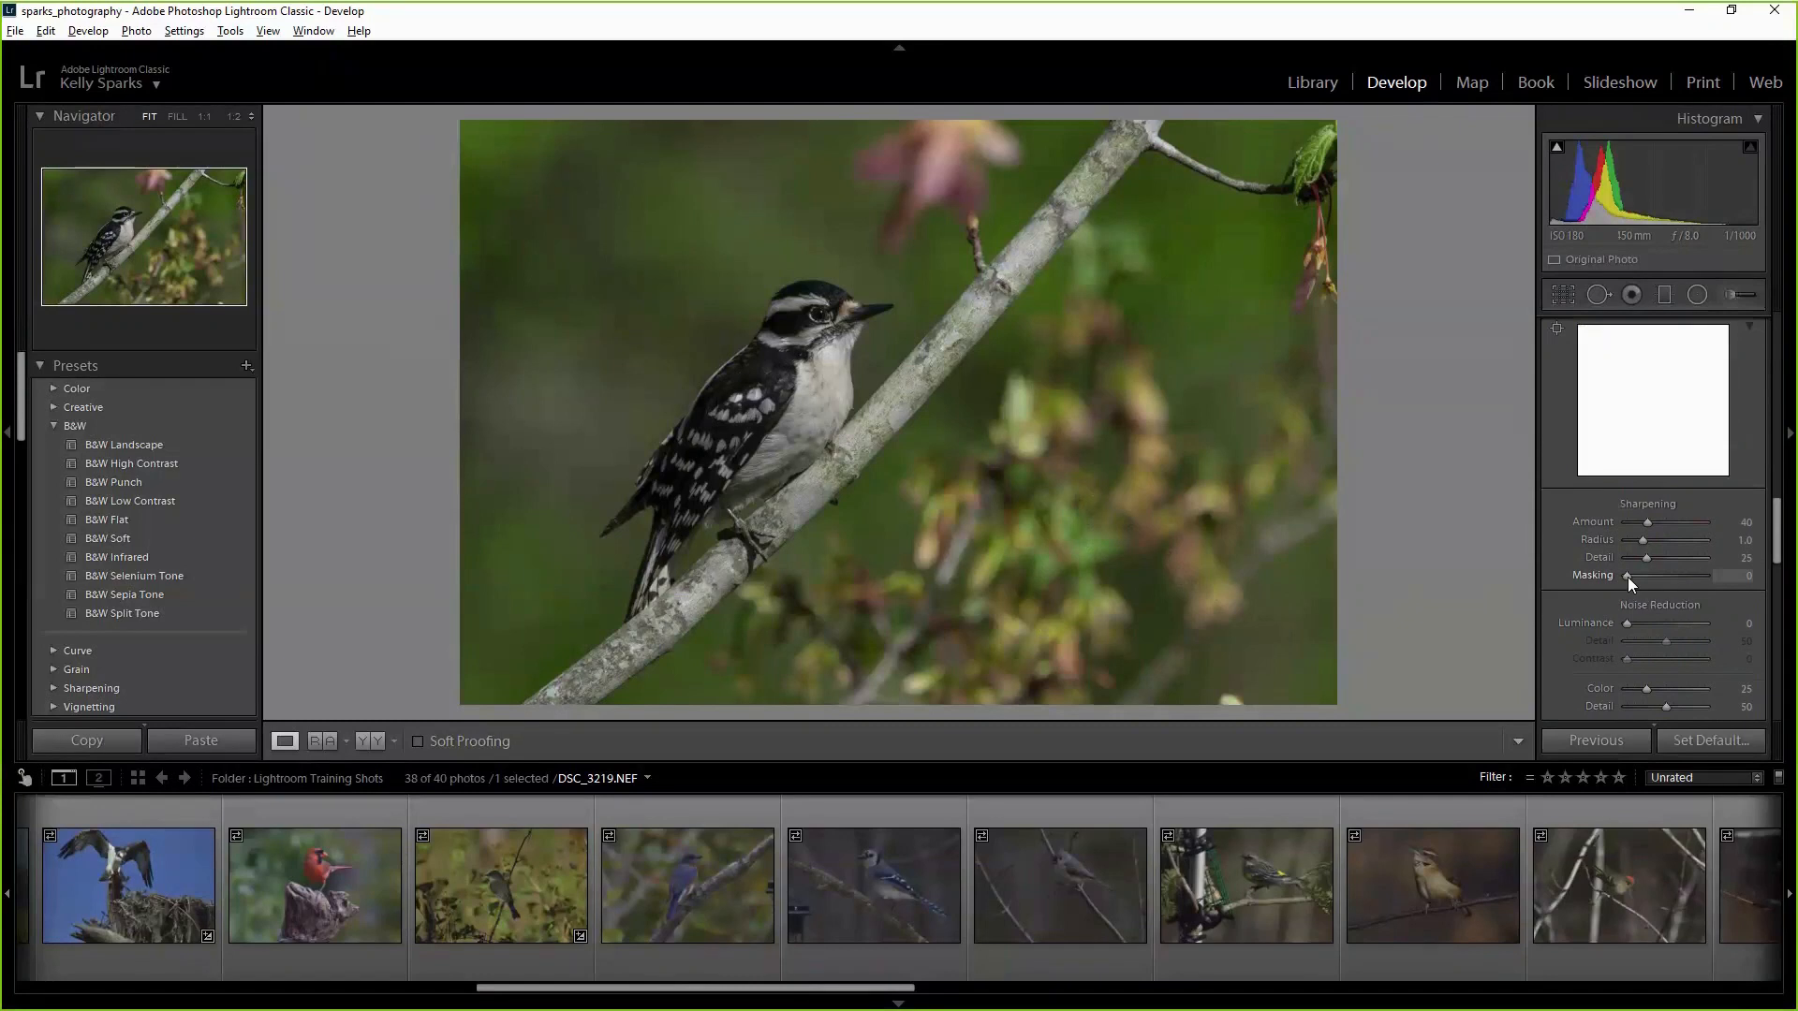
pyautogui.moveTo(1628, 577); pyautogui.dragTo(1650, 577)
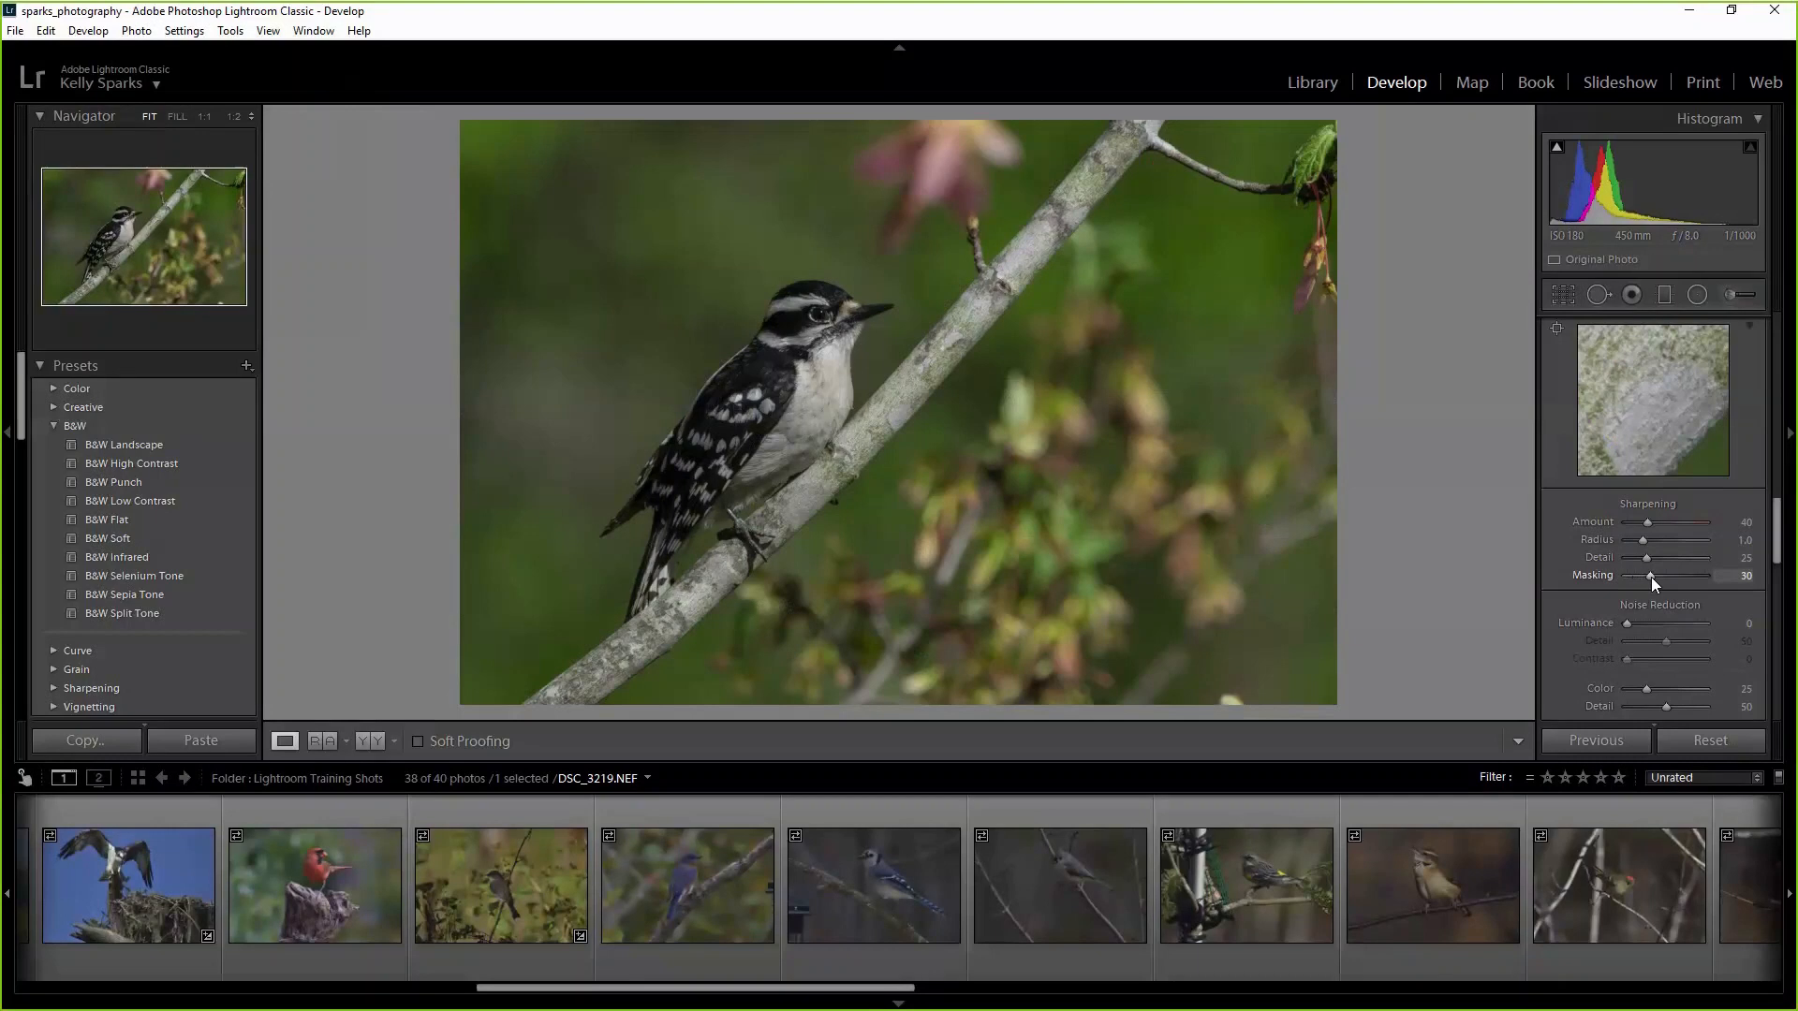
pyautogui.moveTo(1780, 530); pyautogui.dragTo(1778, 374)
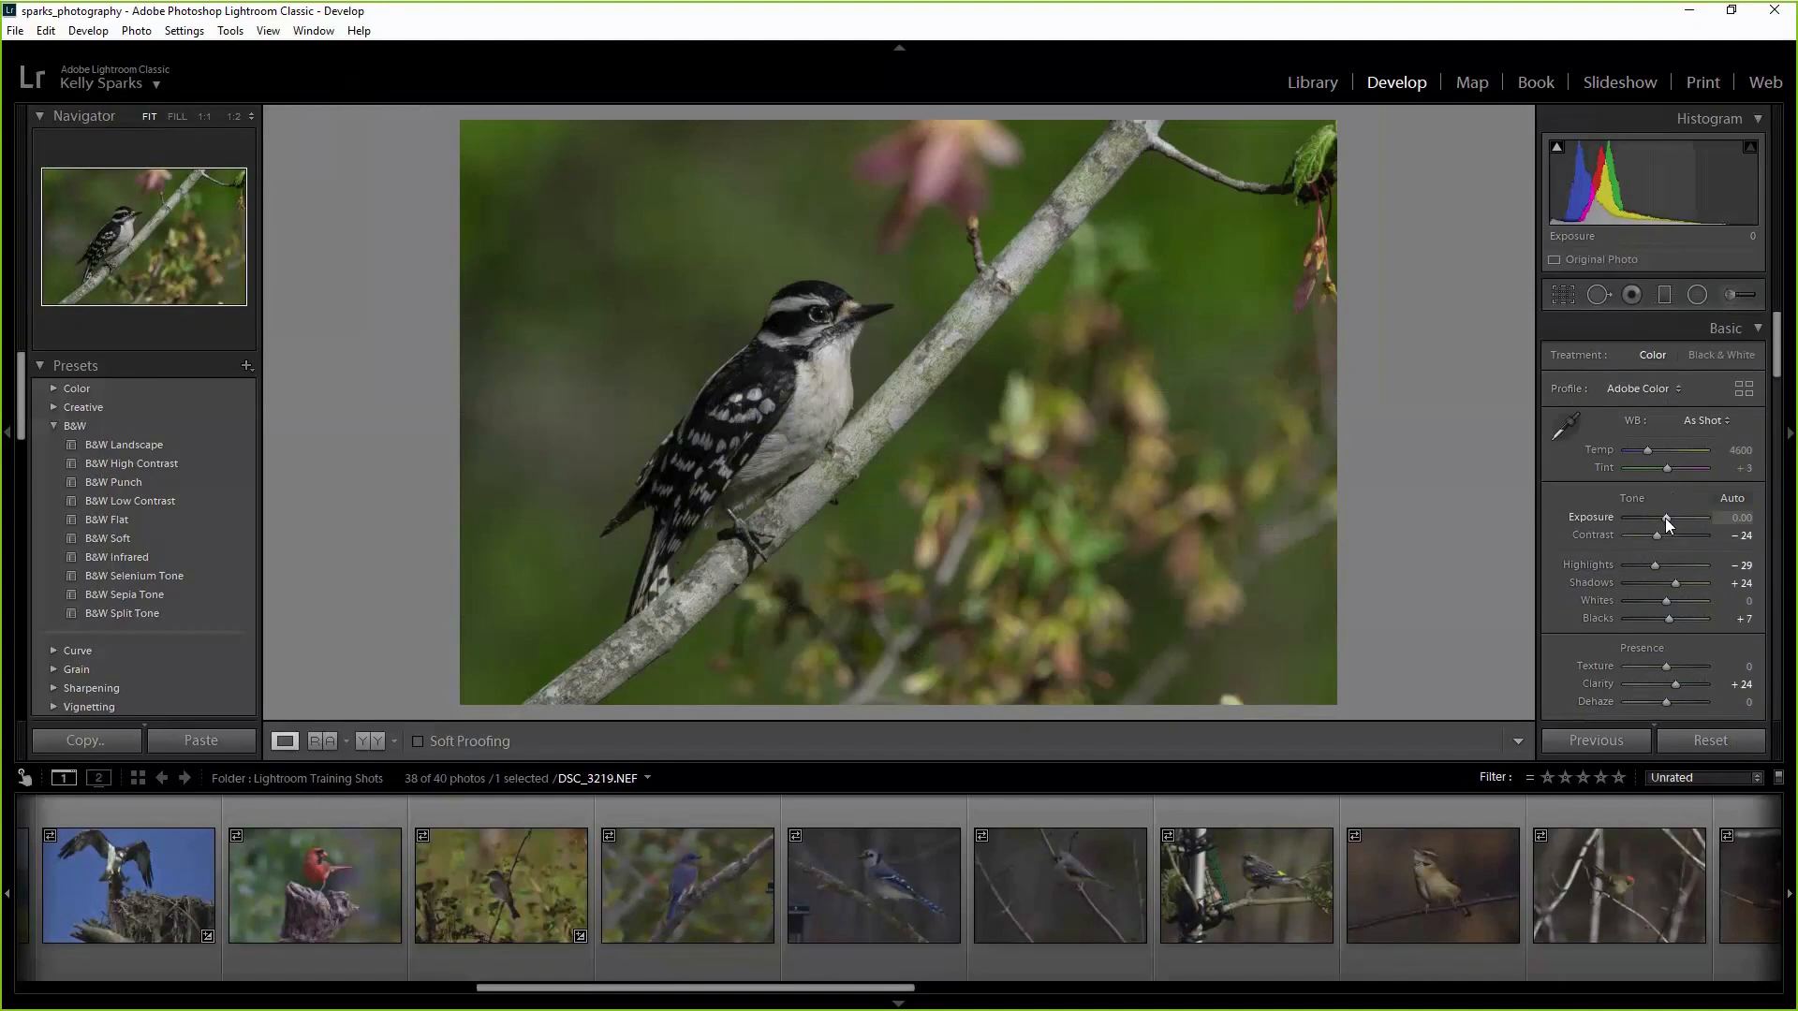
pyautogui.moveTo(1669, 518); pyautogui.dragTo(1673, 519)
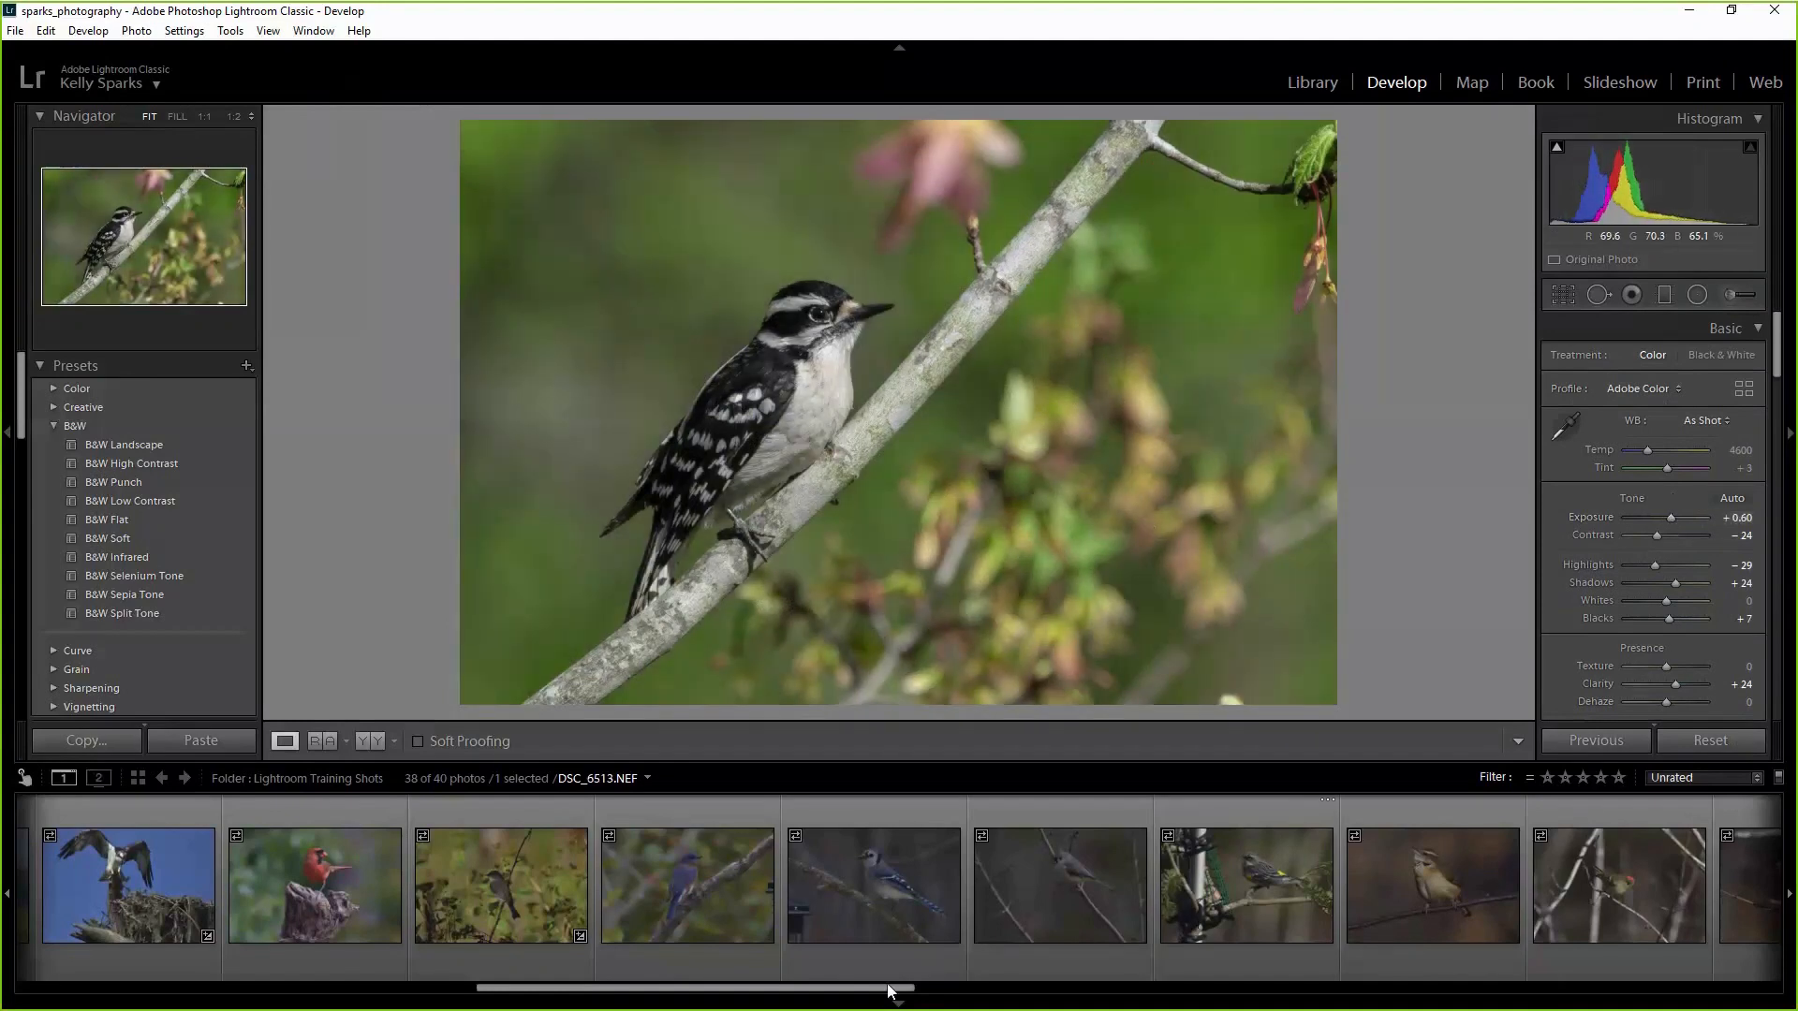
# Open the ColorChart-Clarity.jpg chart, and compare it with ColorChart-Orig.jpg.
pyautogui.moveTo(890, 990); pyautogui.dragTo(1747, 1009)
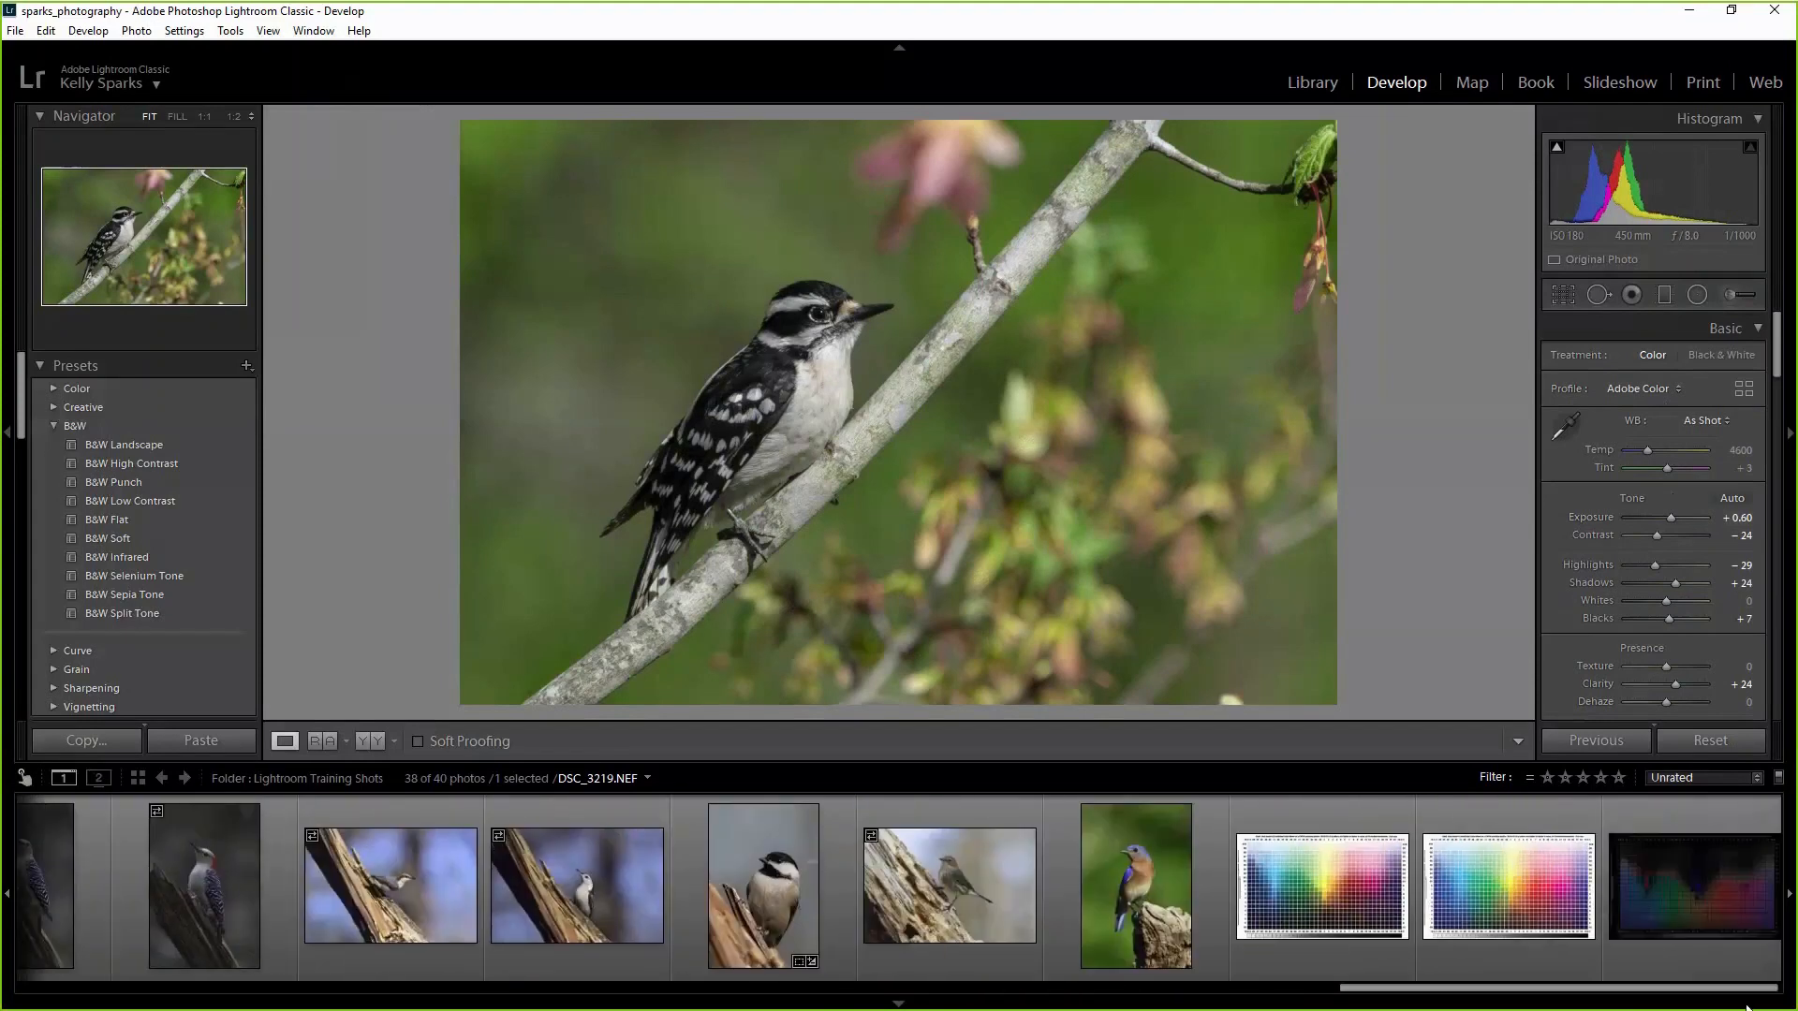
pyautogui.click(1314, 883)
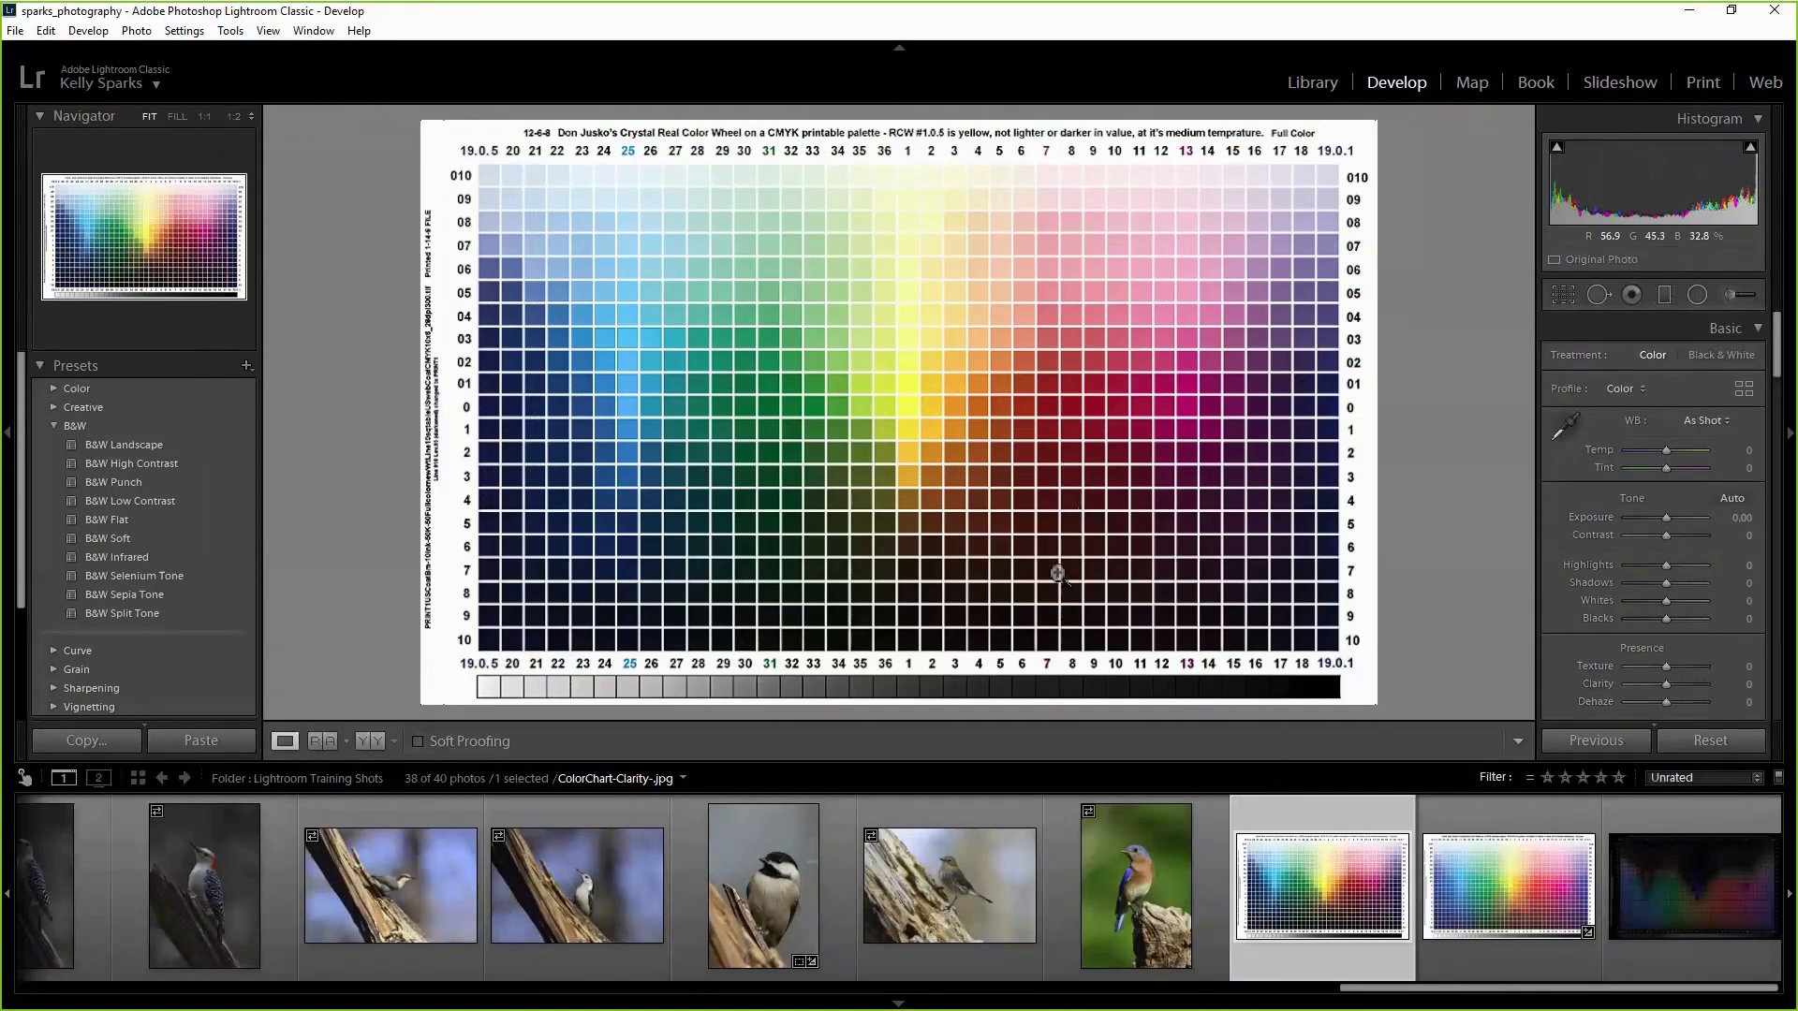
pyautogui.click(1475, 888)
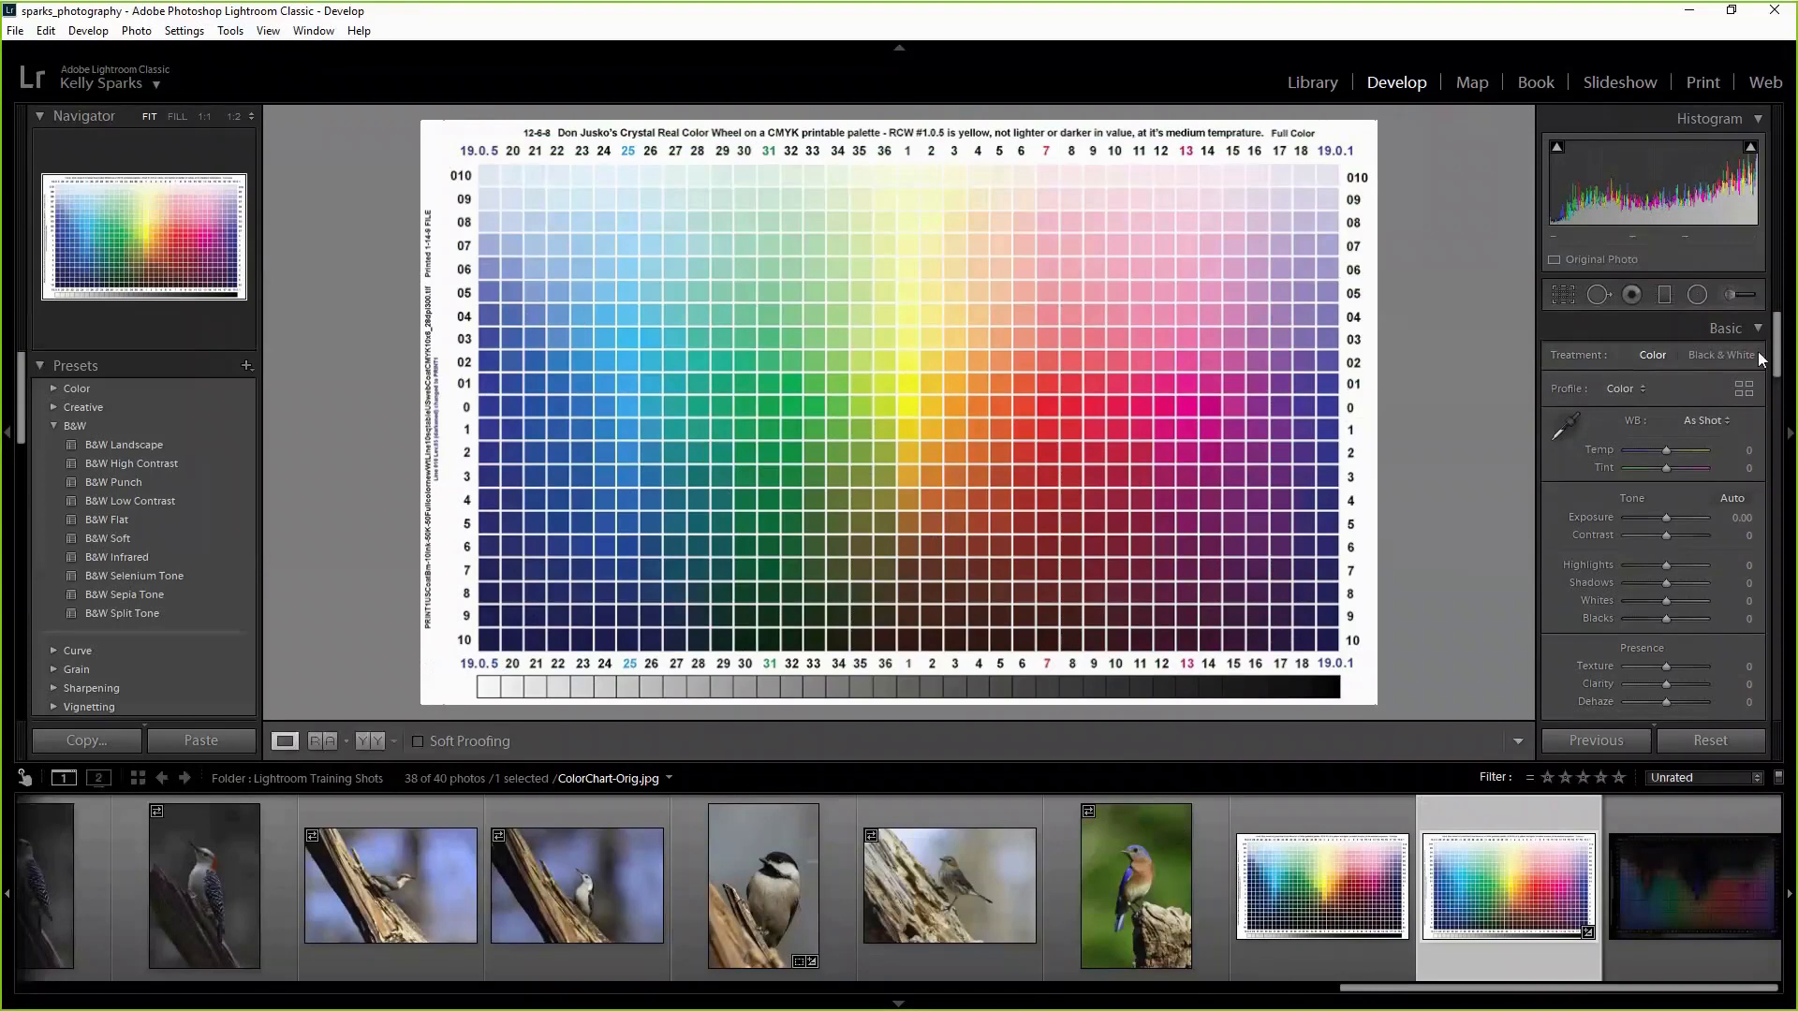
# Try a Clarity of +62 on the original colour chart and reduce it to +33.
pyautogui.scroll(-3, 1791, 375)
pyautogui.scroll(2, 1791, 377)
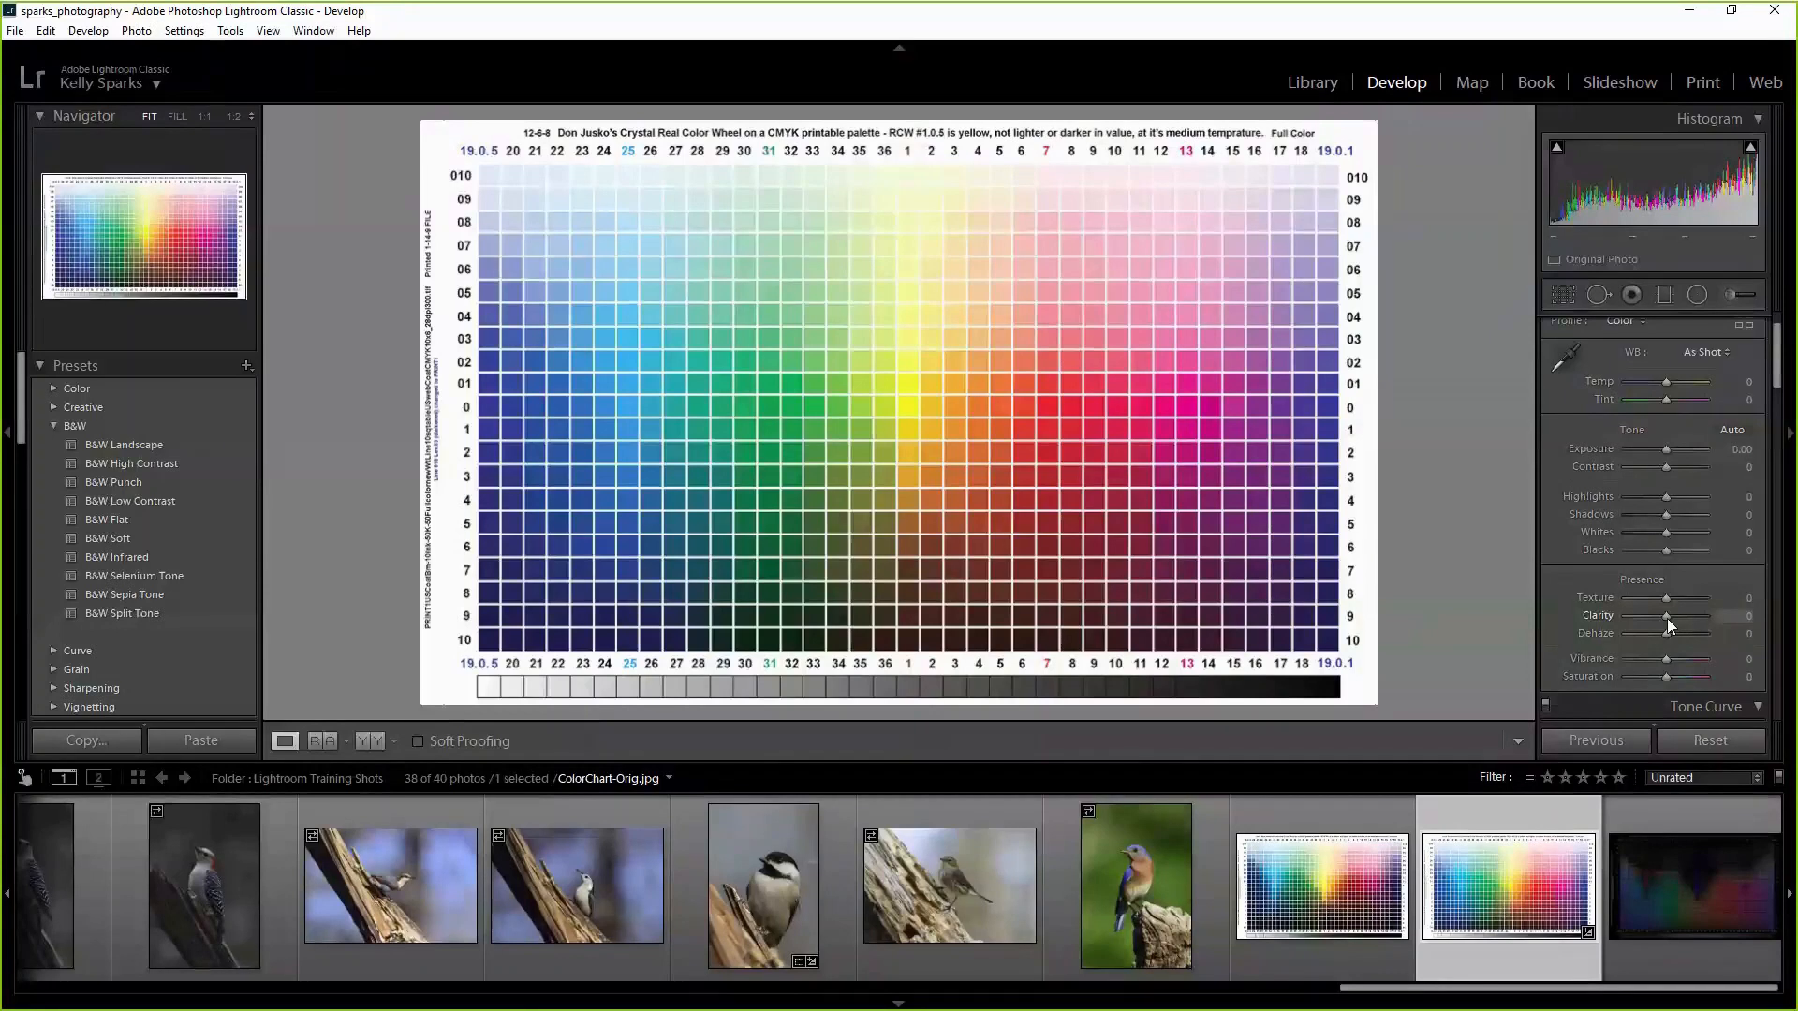
pyautogui.moveTo(1667, 618)
pyautogui.mouseDown()
pyautogui.moveTo(1695, 618)
pyautogui.moveTo(1671, 628)
pyautogui.moveTo(1693, 635)
pyautogui.mouseUp()
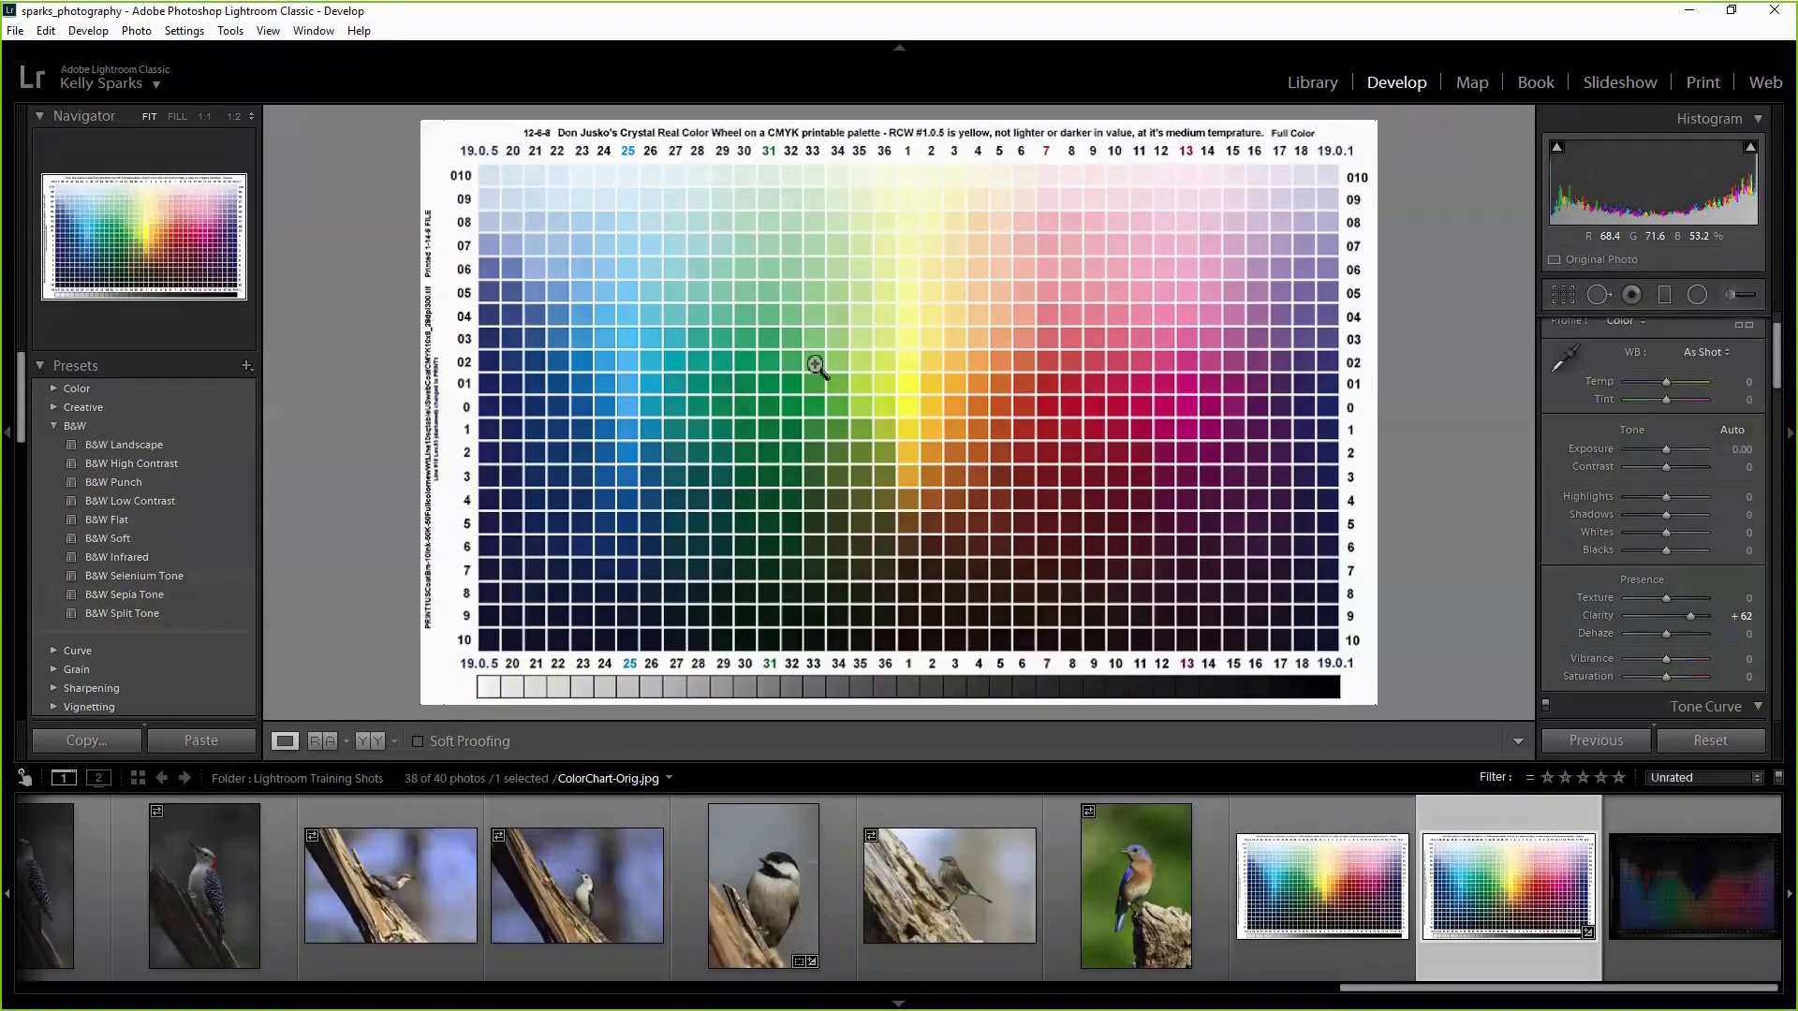
pyautogui.click(595, 359)
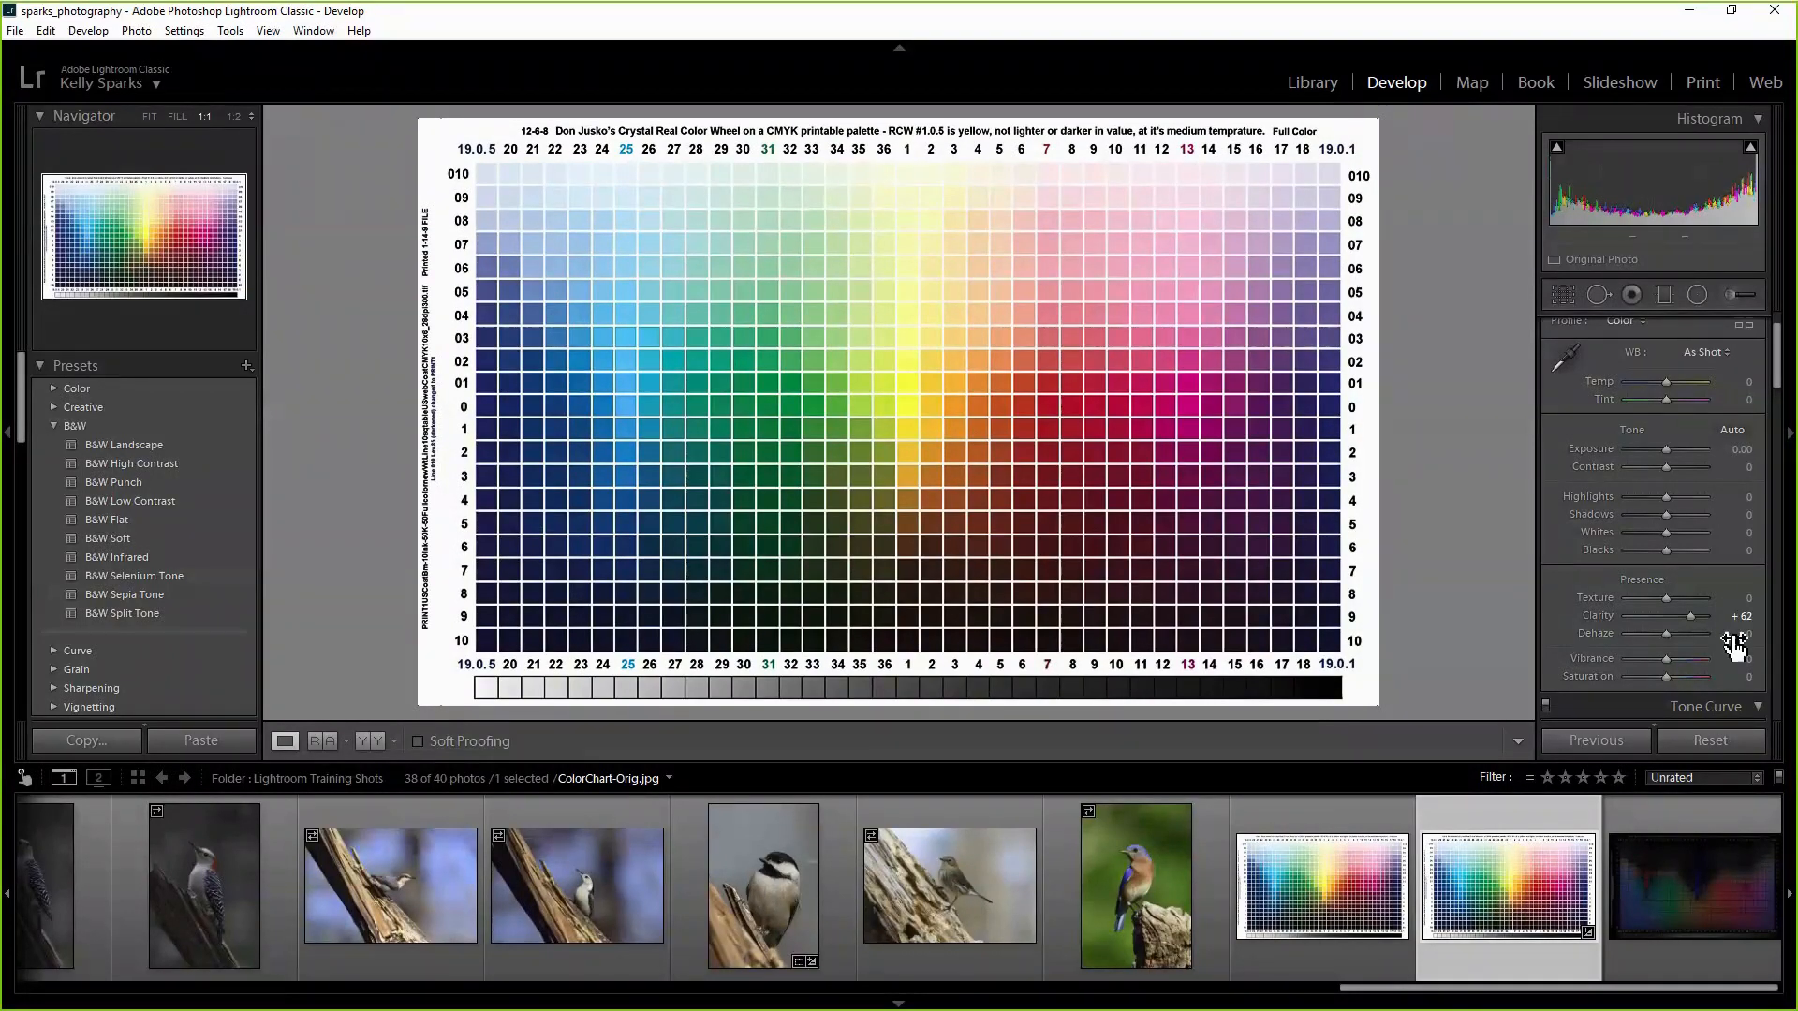
pyautogui.moveTo(1695, 614)
pyautogui.mouseDown()
pyautogui.moveTo(1669, 616)
pyautogui.moveTo(1685, 620)
pyautogui.mouseUp()
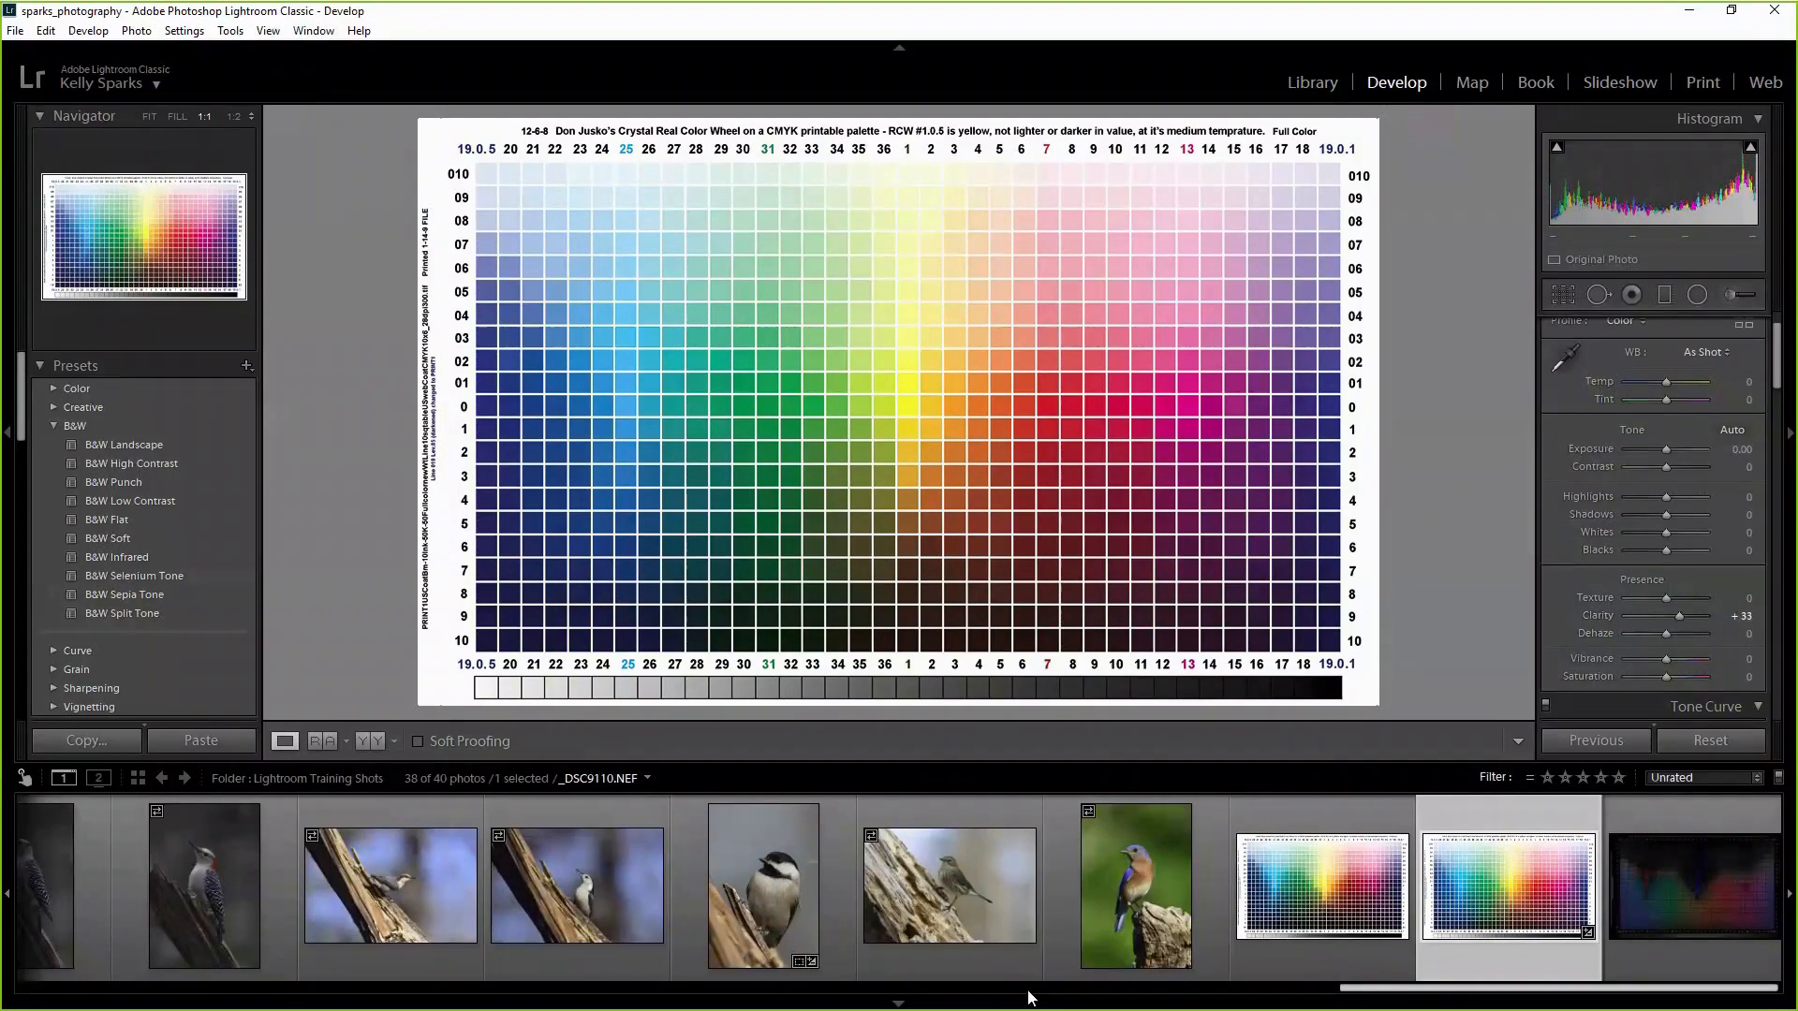
# Reopen the woodpecker photo and raise its Clarity to +95 while viewing the wing feathers at 1:1.
pyautogui.moveTo(1433, 995); pyautogui.dragTo(928, 997)
pyautogui.click(752, 890)
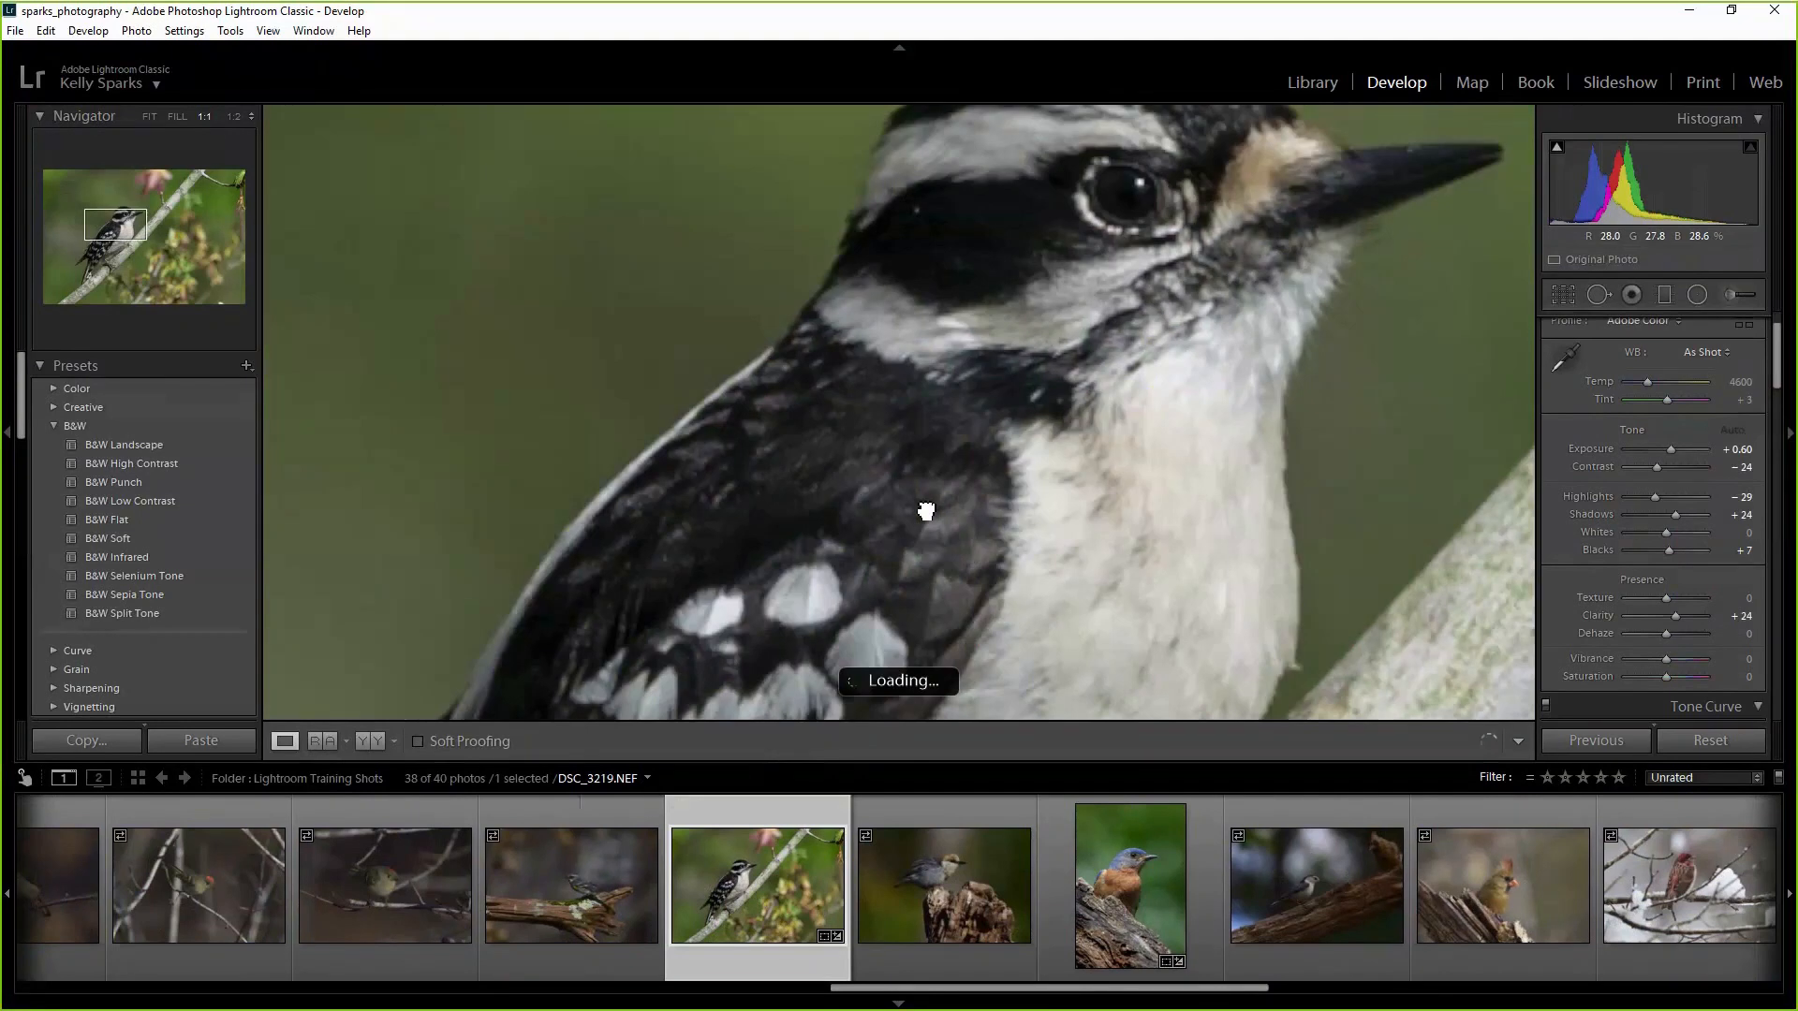
pyautogui.moveTo(926, 511); pyautogui.dragTo(1019, 344)
pyautogui.click(904, 472)
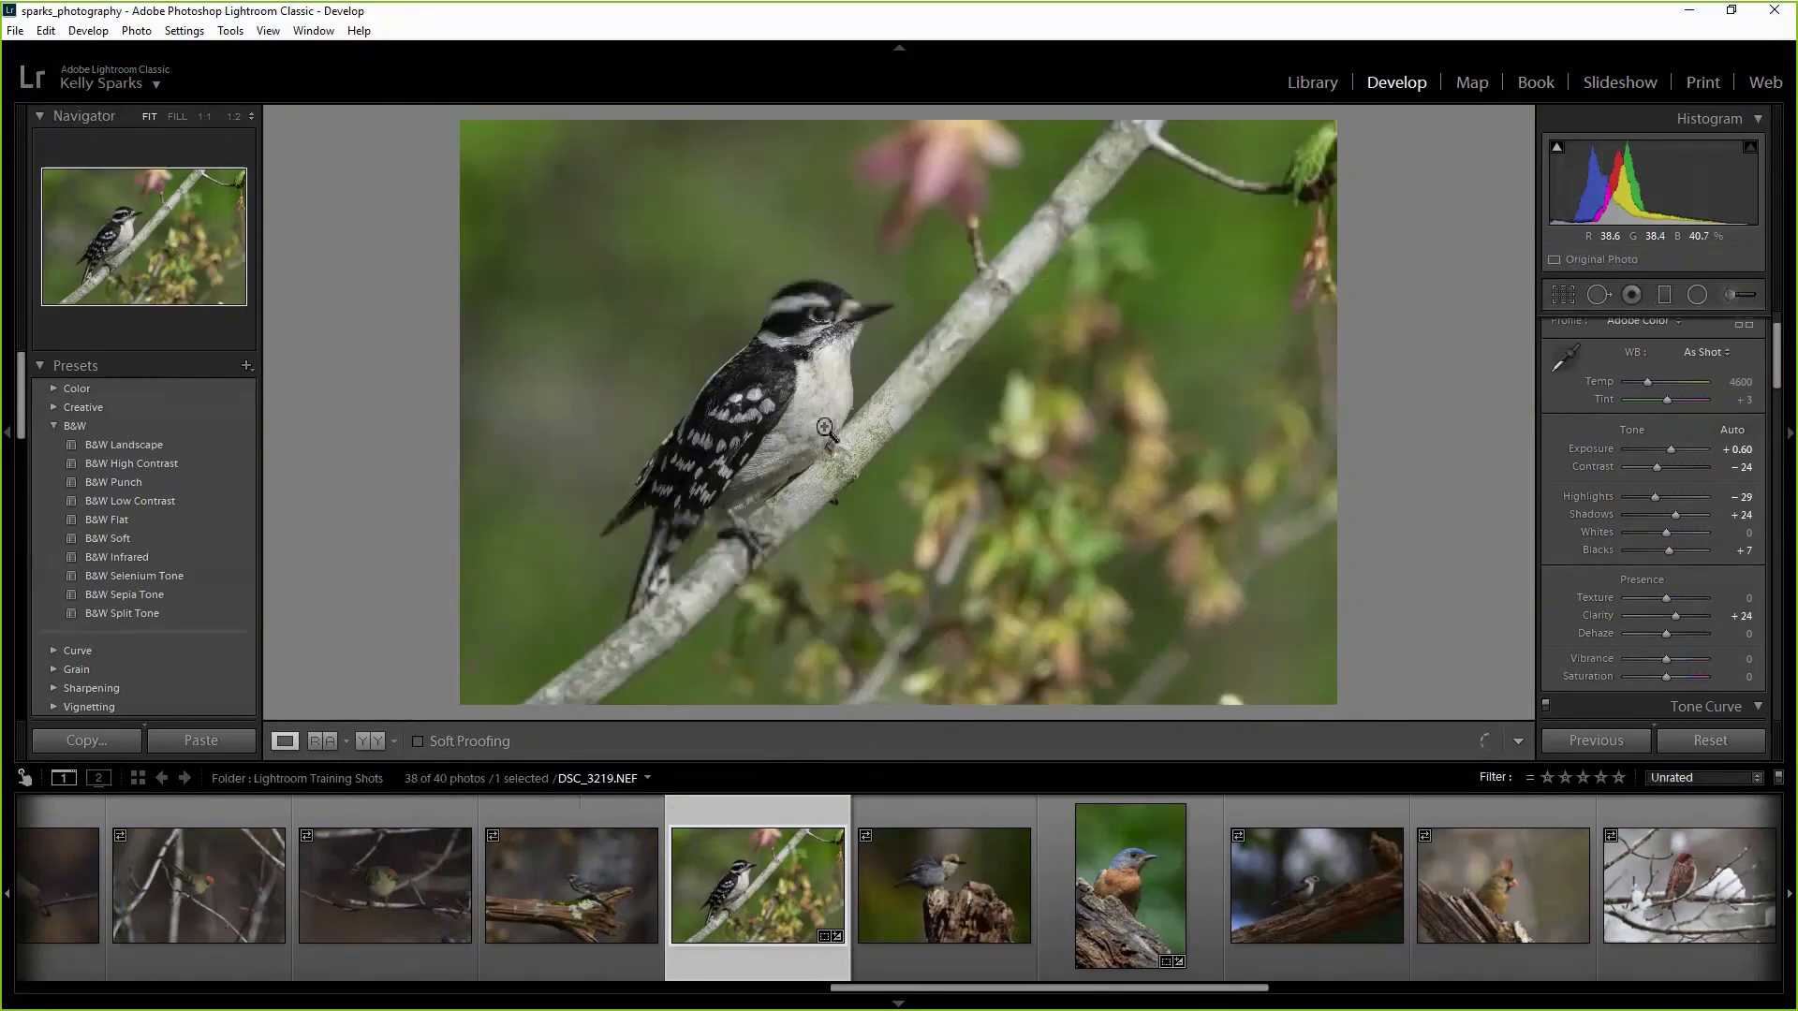
pyautogui.click(833, 431)
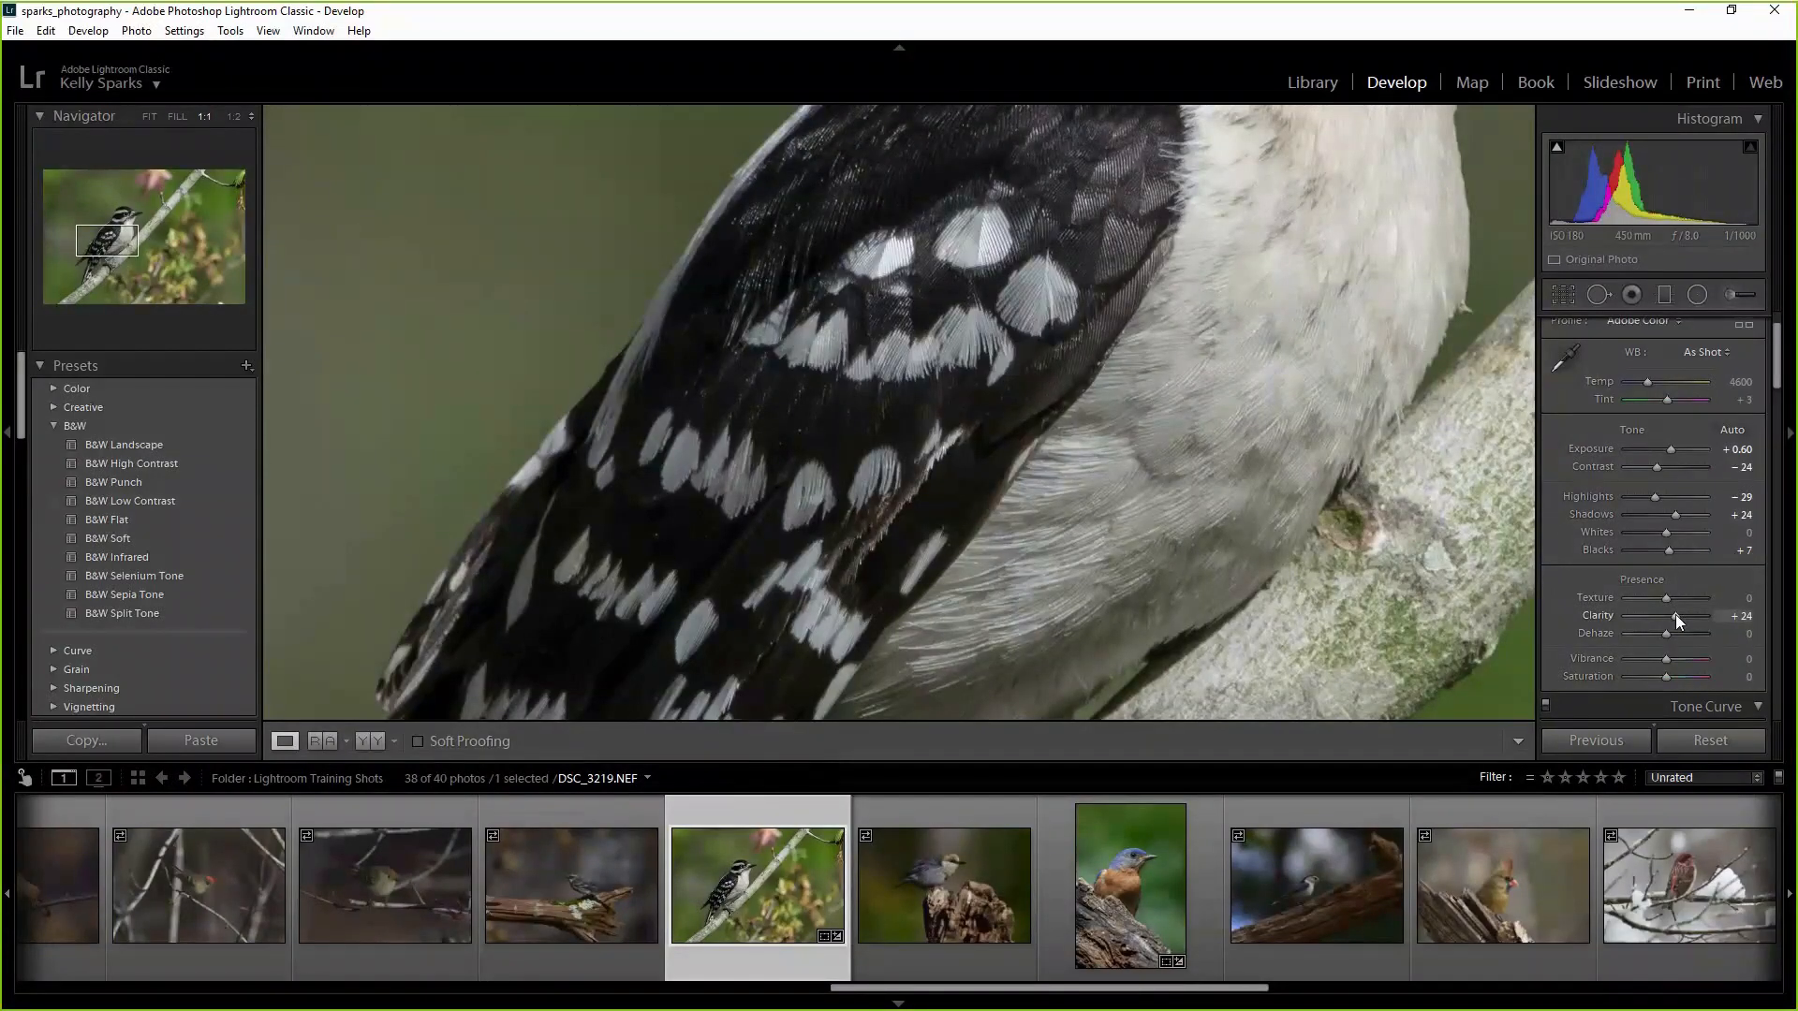
pyautogui.moveTo(1693, 615); pyautogui.dragTo(1700, 616)
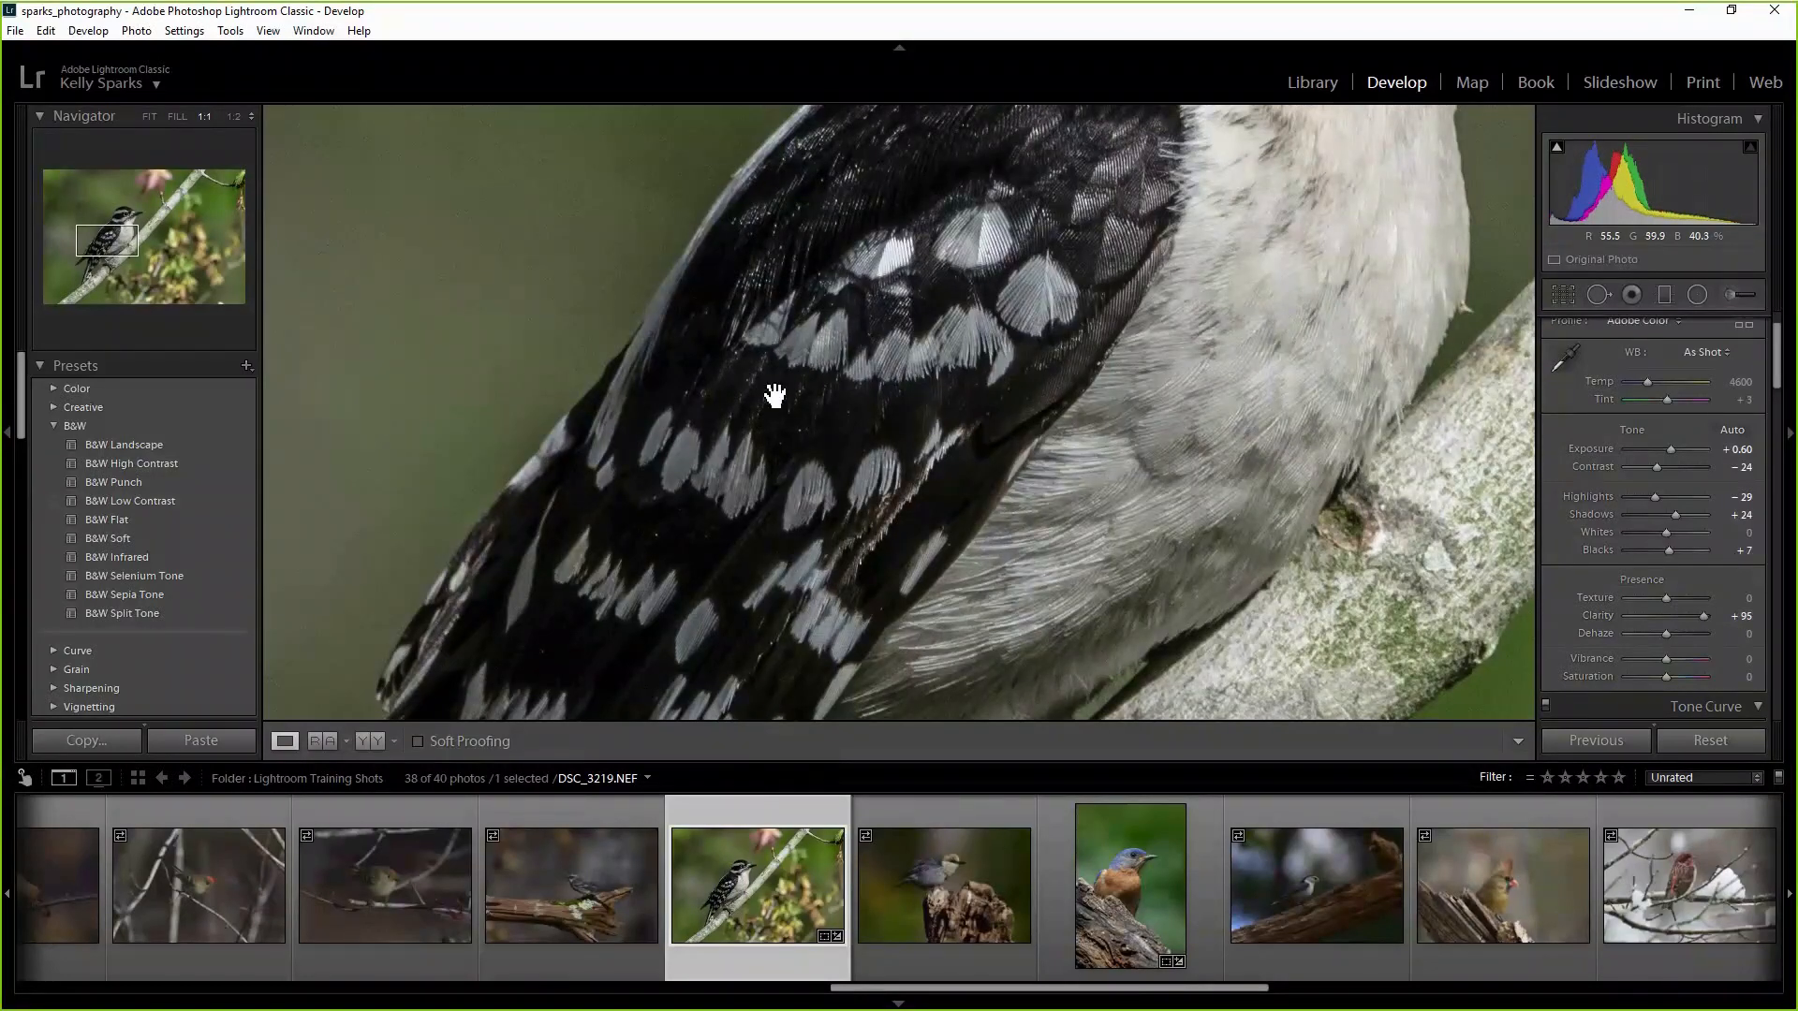
# Try a Blue saturation adjustment on the woodpecker's feathers, and reset the photo's Clarity to 0.
pyautogui.moveTo(1777, 349); pyautogui.dragTo(1786, 479)
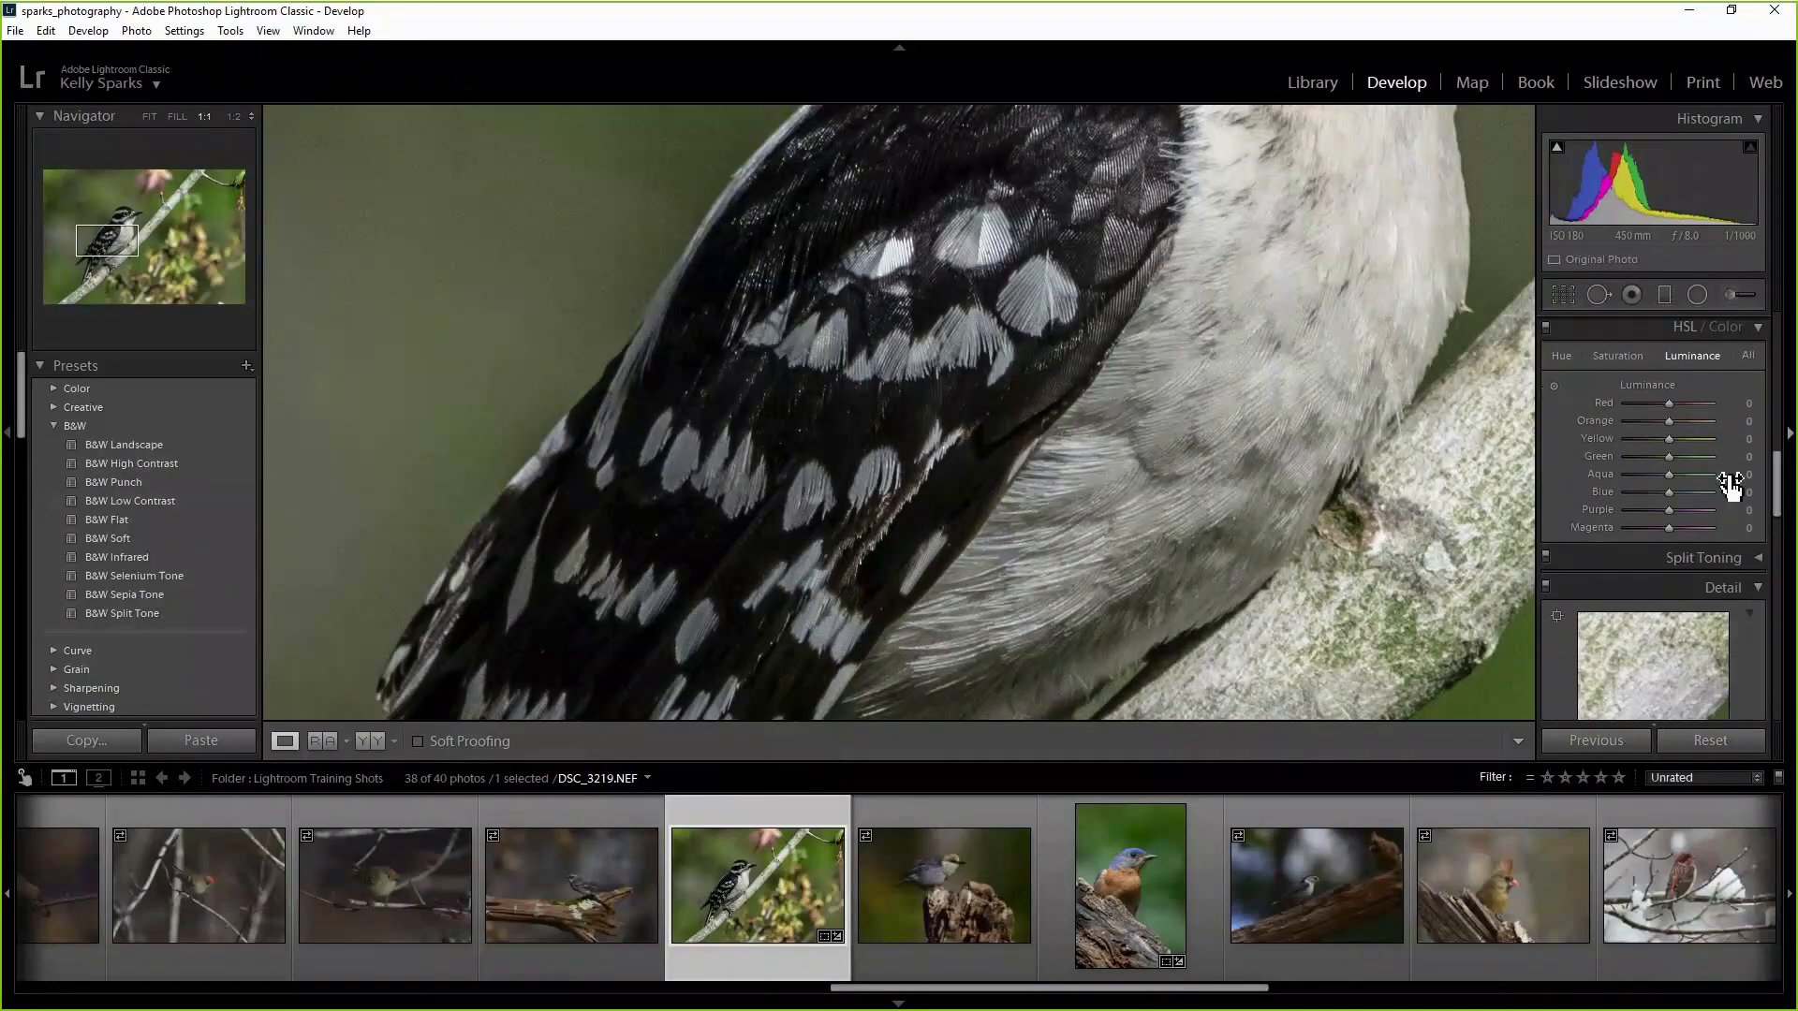
pyautogui.click(1620, 361)
pyautogui.moveTo(1722, 497); pyautogui.dragTo(1732, 494)
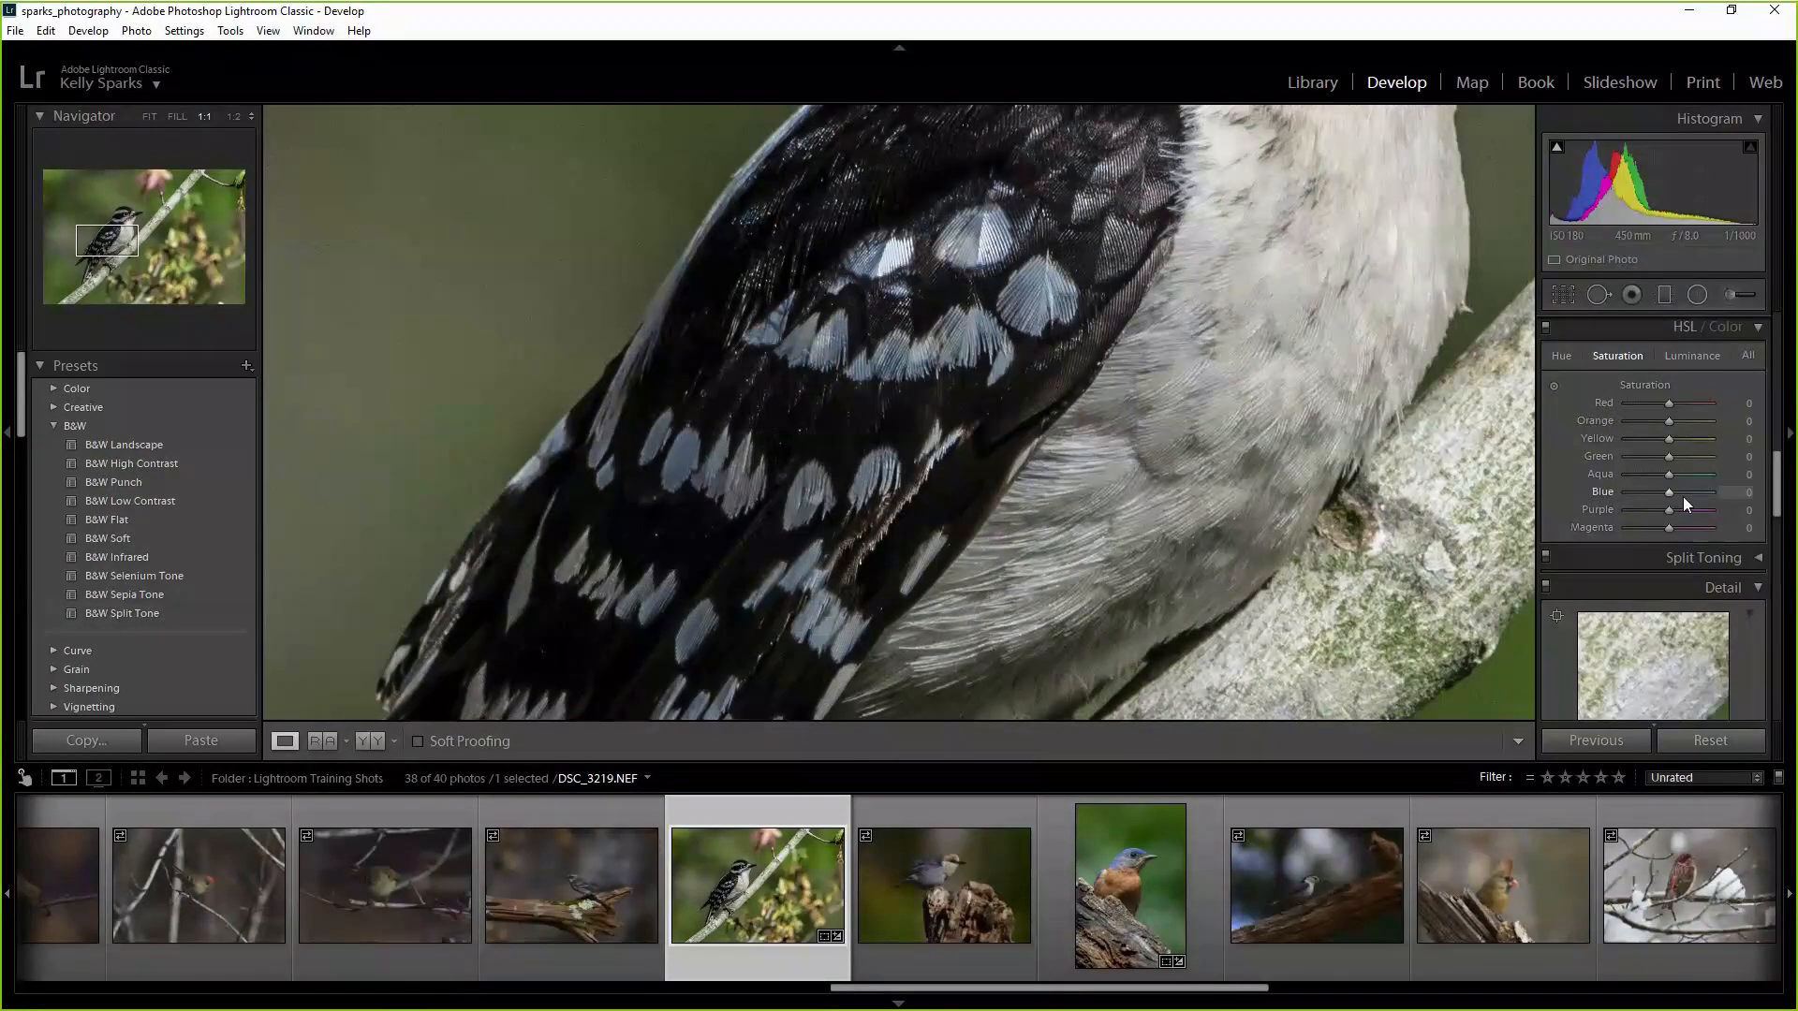
pyautogui.moveTo(1777, 501); pyautogui.dragTo(1791, 448)
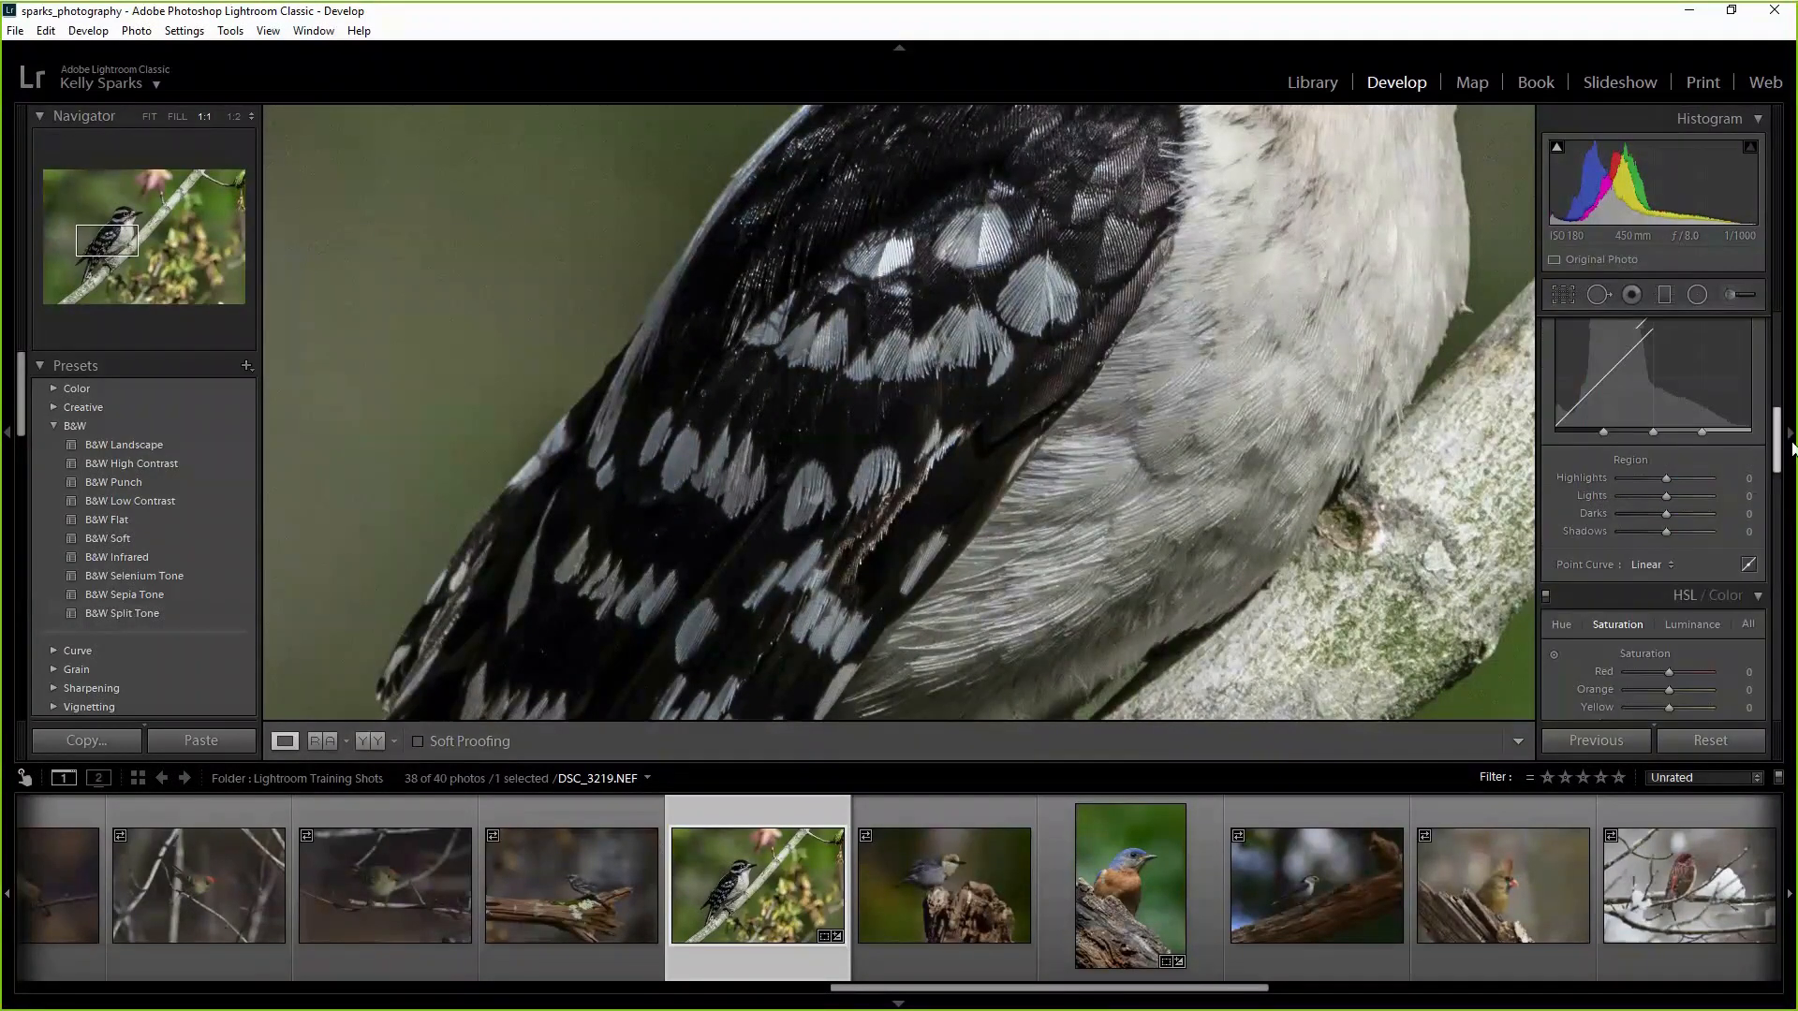
pyautogui.scroll(5, 1699, 498)
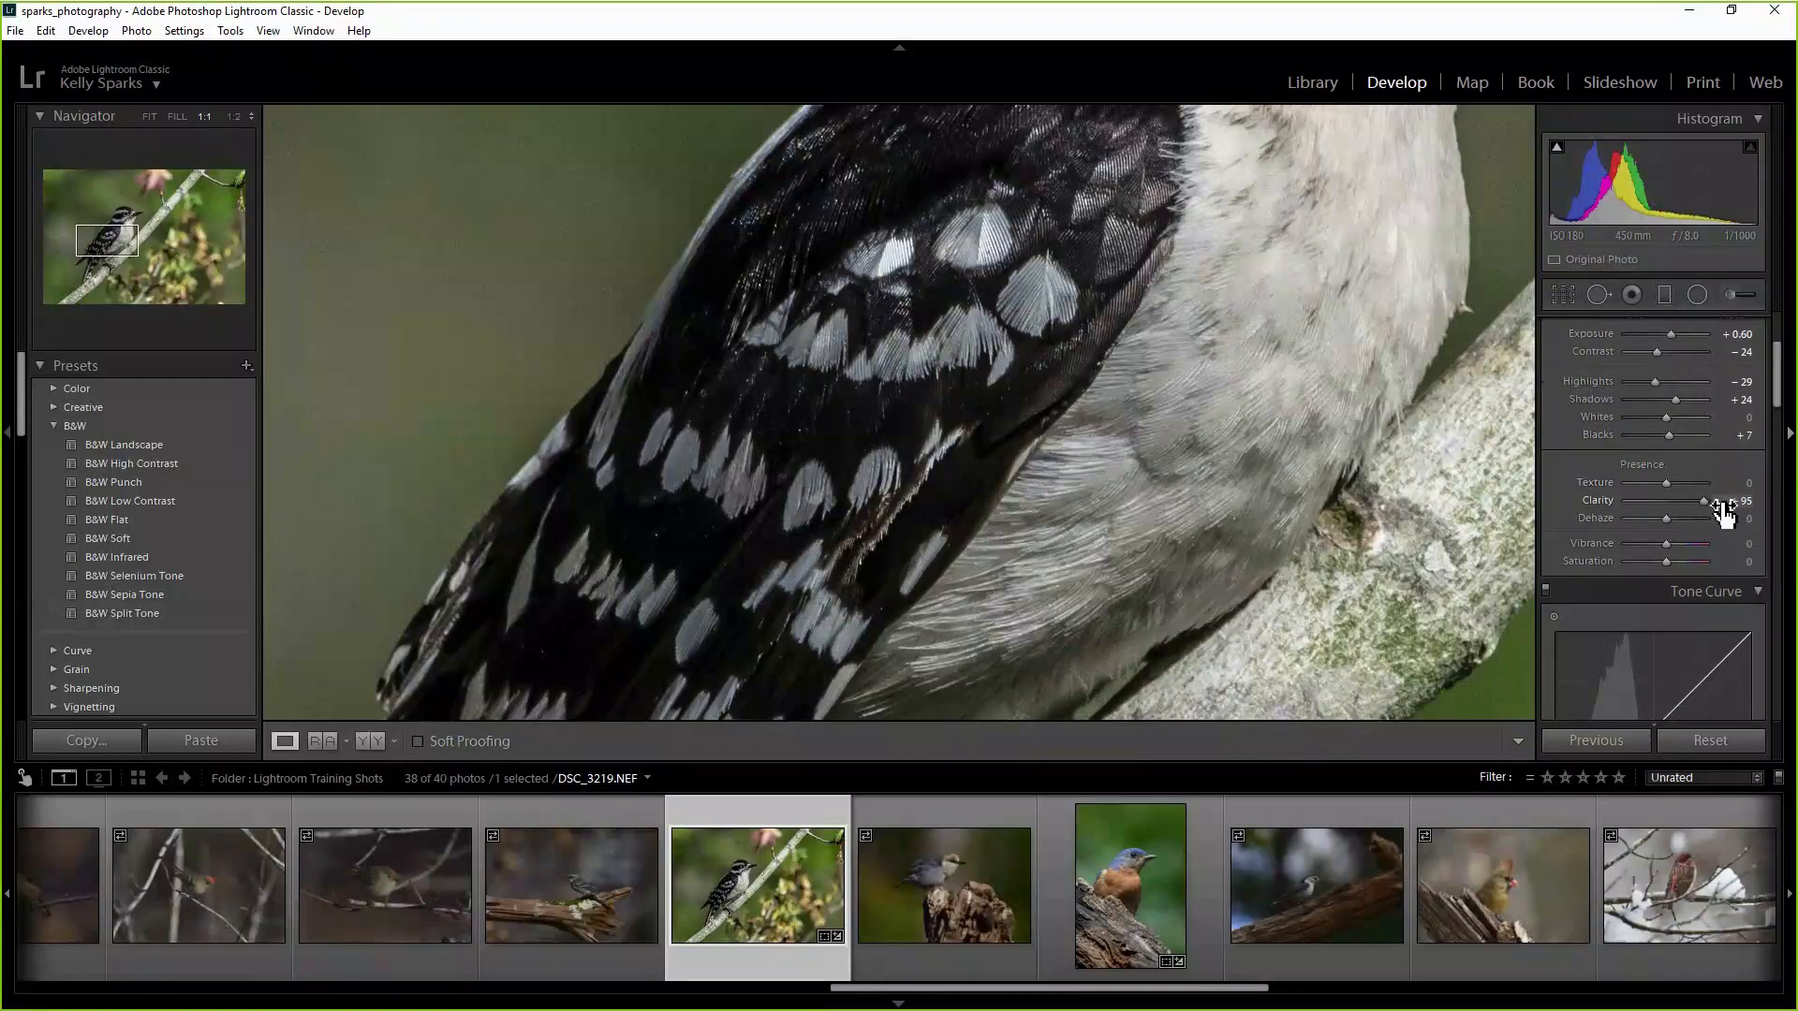
pyautogui.doubleClick(1705, 498)
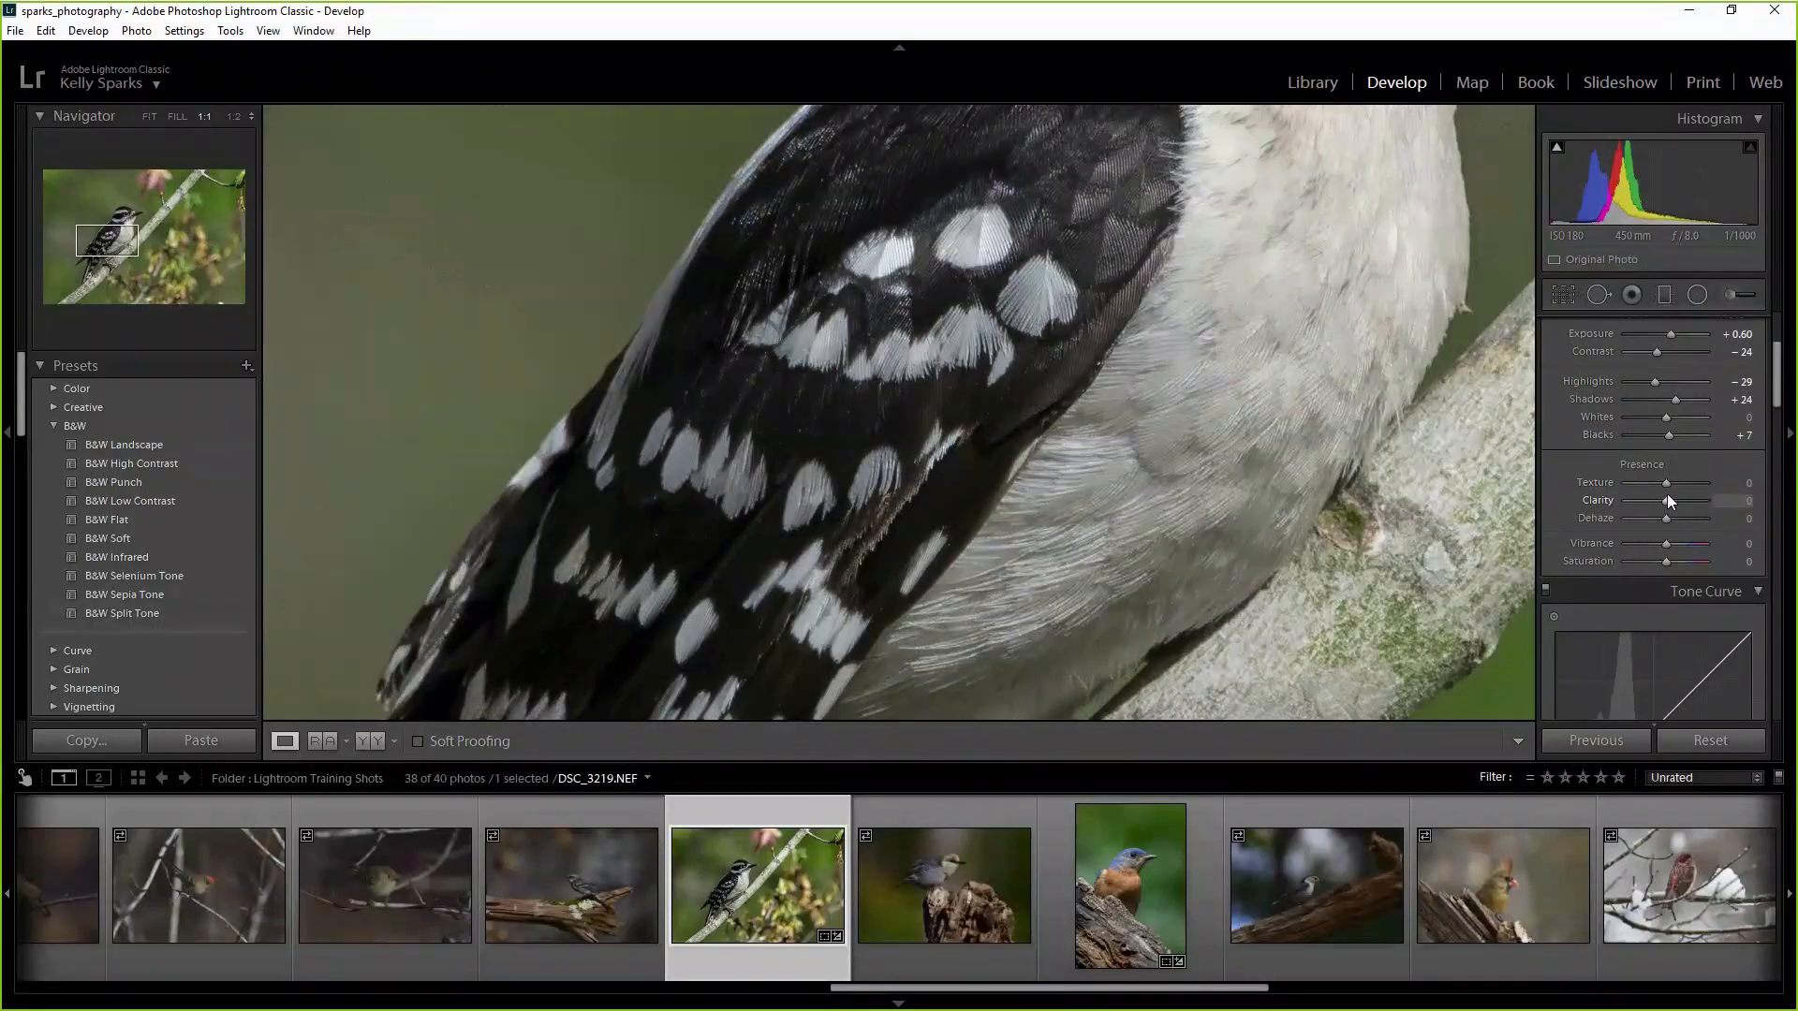
# Set the woodpecker photo's Clarity to +26 and its Blue saturation to -24, and show the whole photo.
pyautogui.moveTo(1666, 500); pyautogui.dragTo(1676, 502)
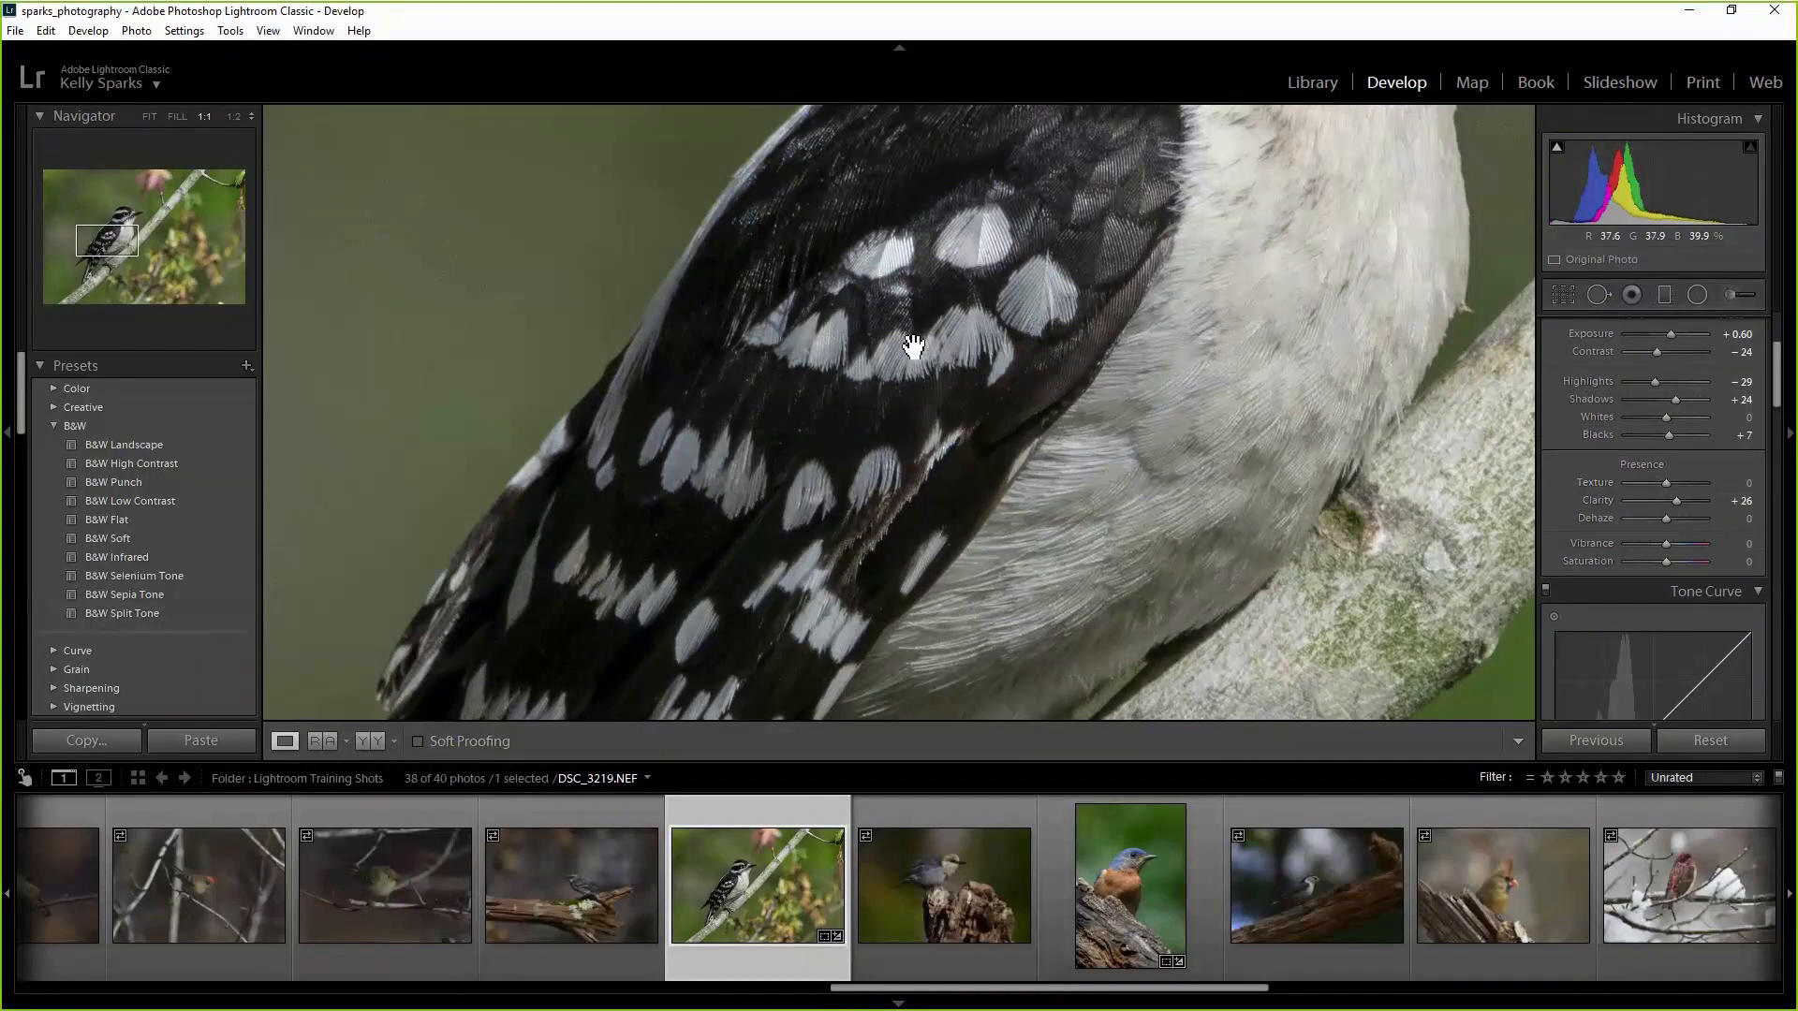
pyautogui.scroll(-2, 1782, 428)
pyautogui.scroll(-5, 1782, 428)
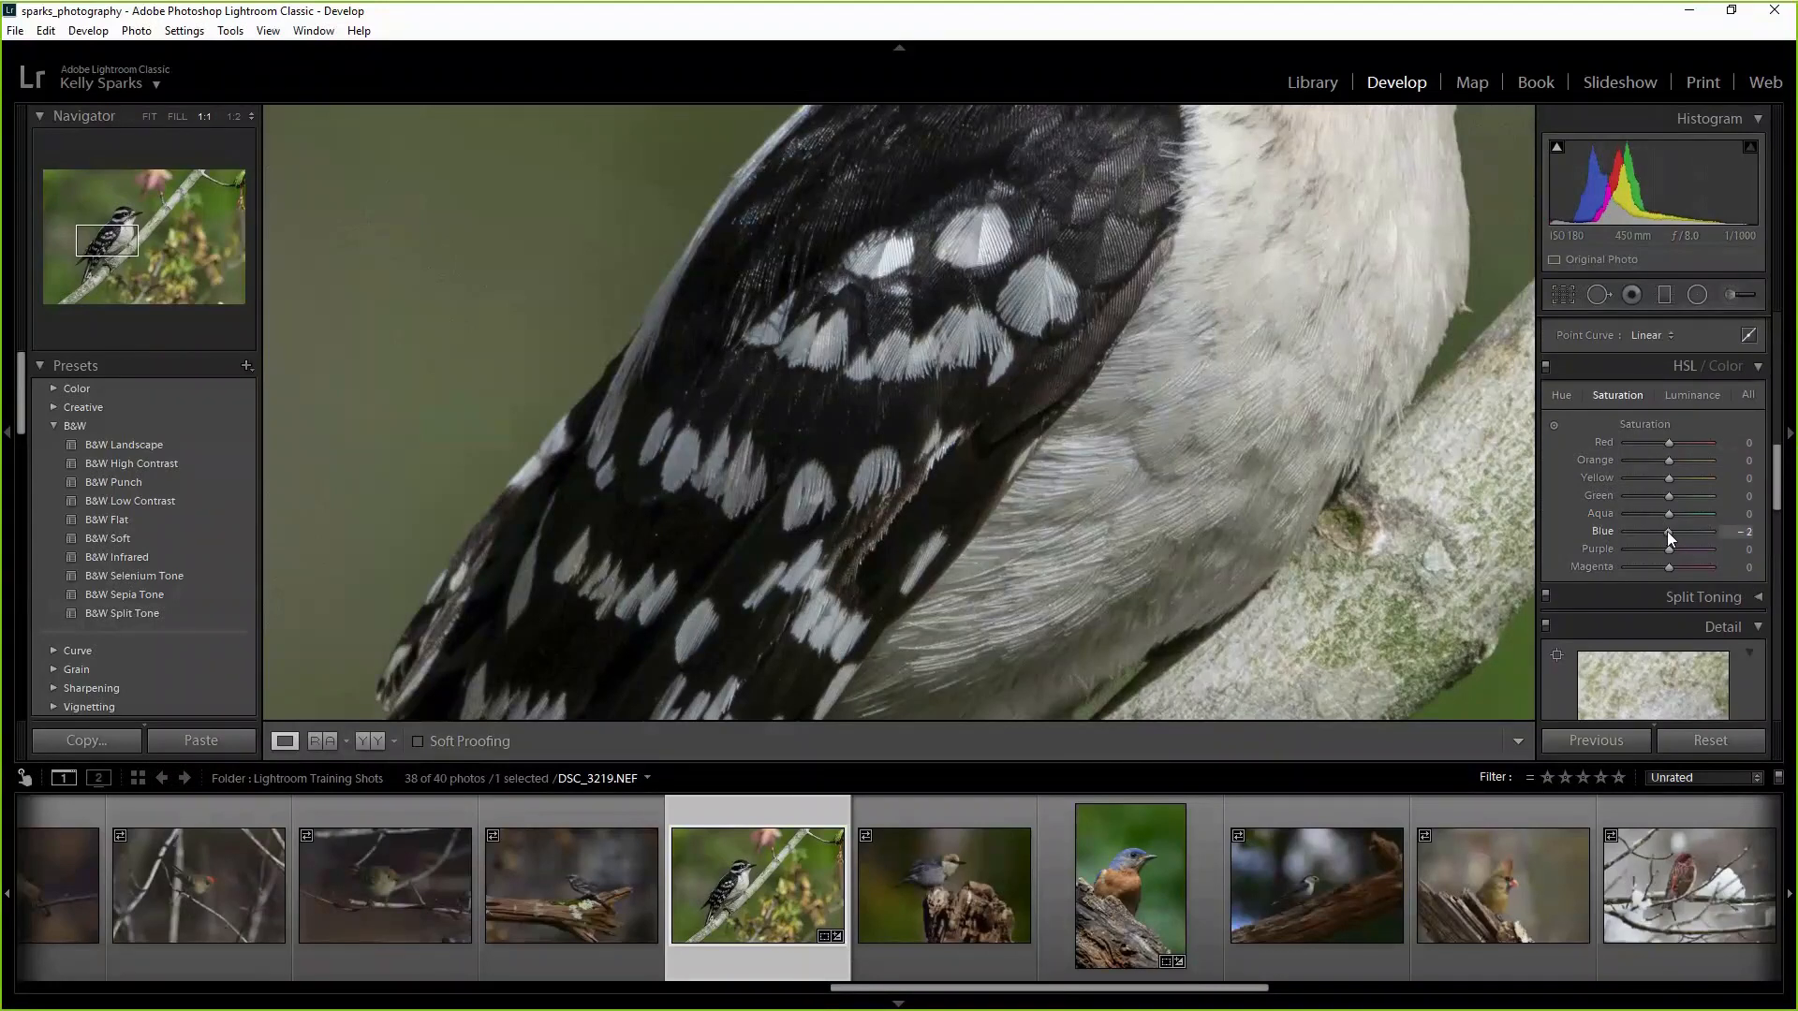
pyautogui.moveTo(1667, 531); pyautogui.dragTo(1659, 532)
pyautogui.click(149, 116)
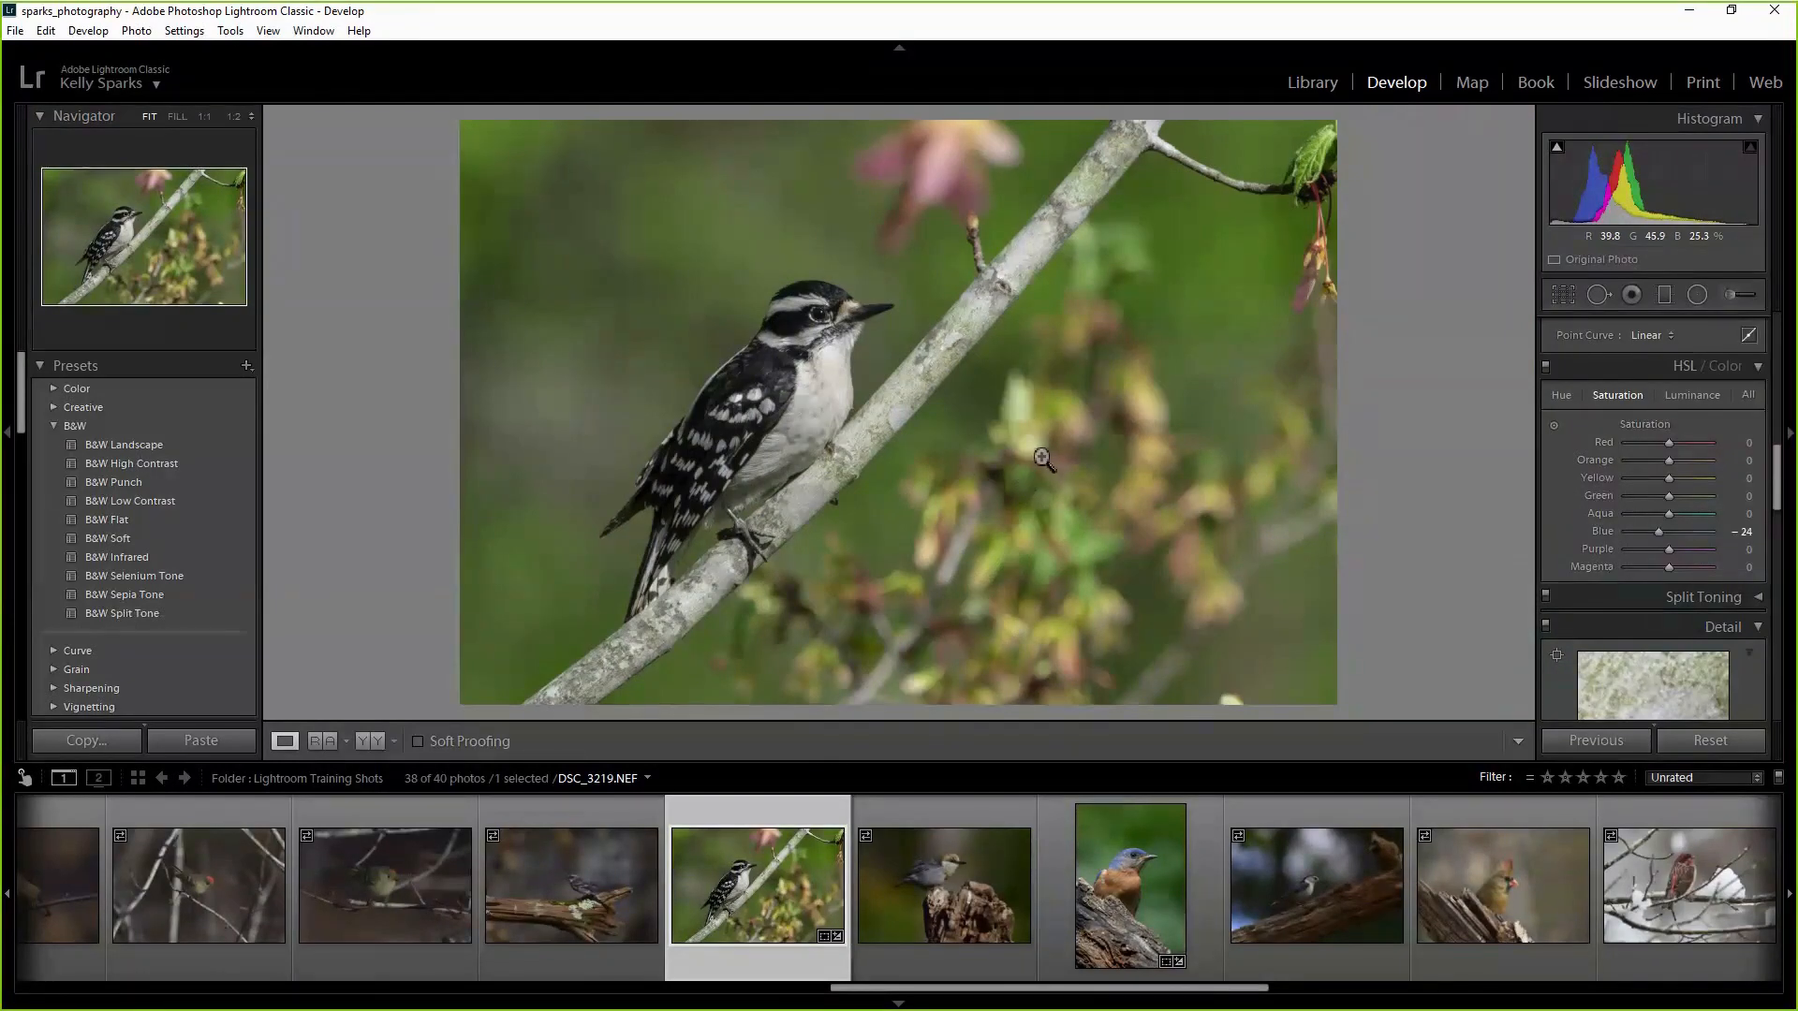
# Export the woodpecker photo to the Lightroom Training Shots folder as a JPEG with the custom name text Downy-L.
pyautogui.click(15, 30)
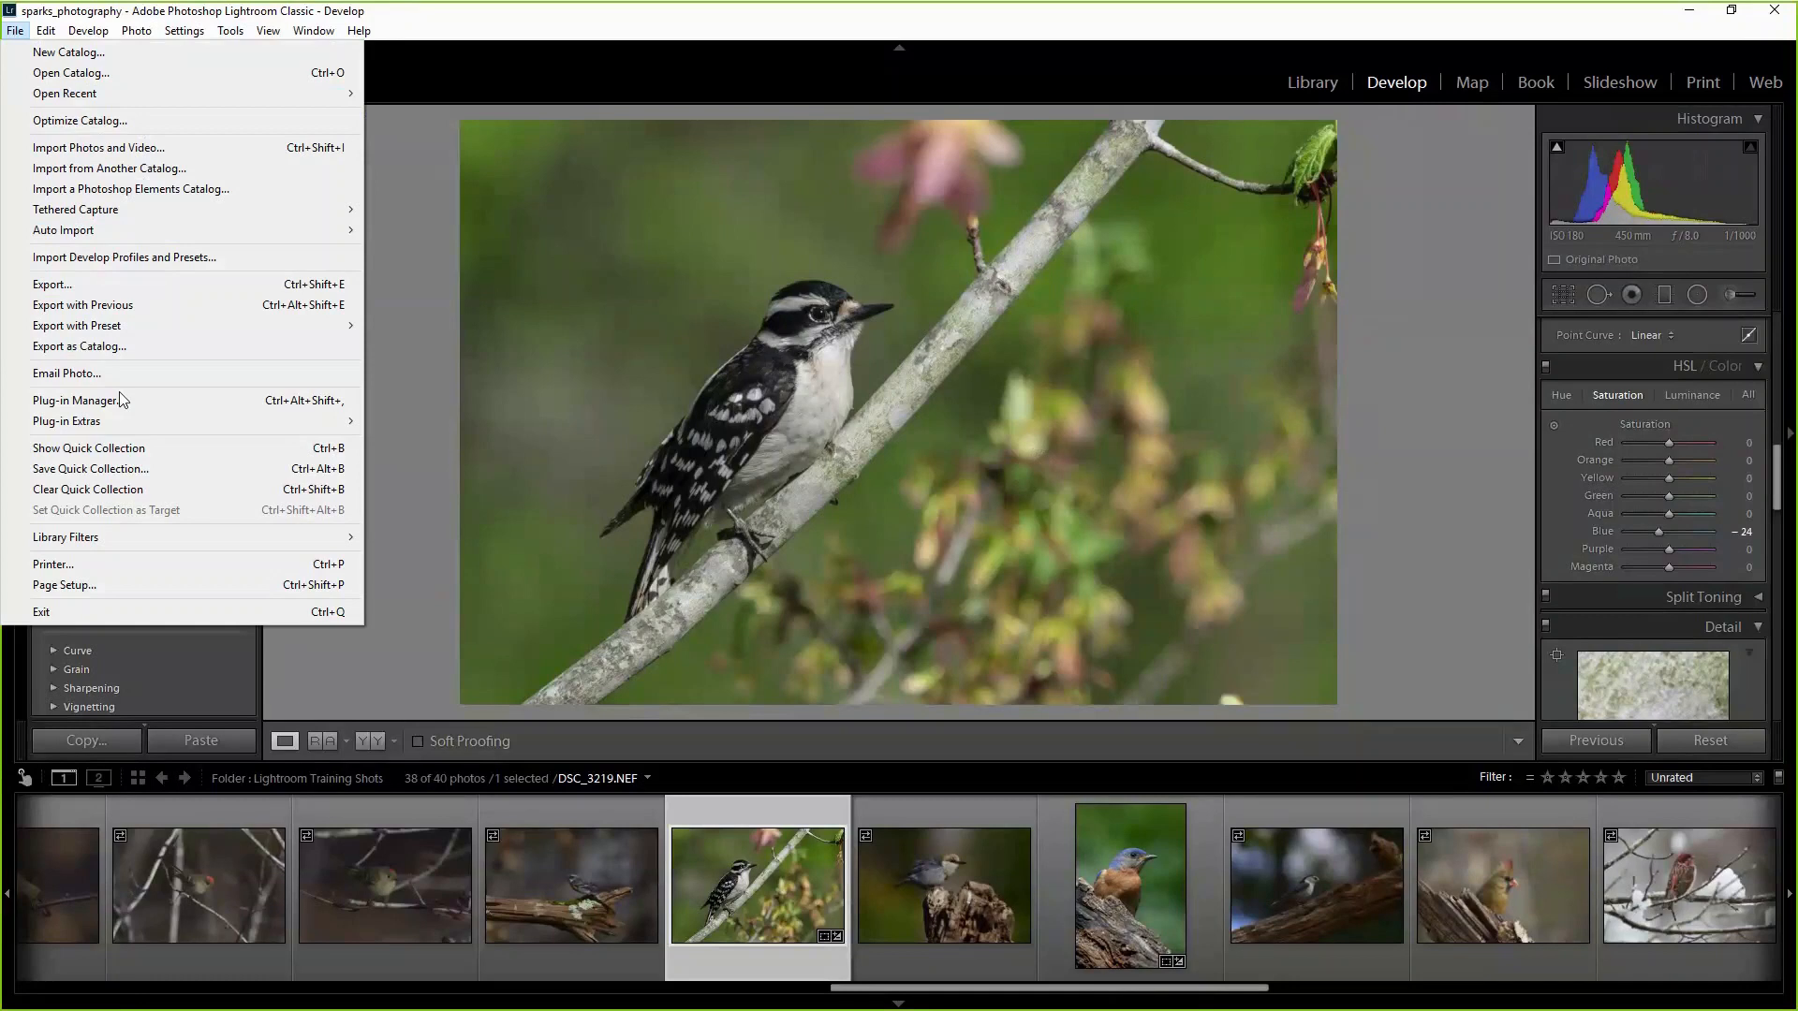
pyautogui.click(64, 287)
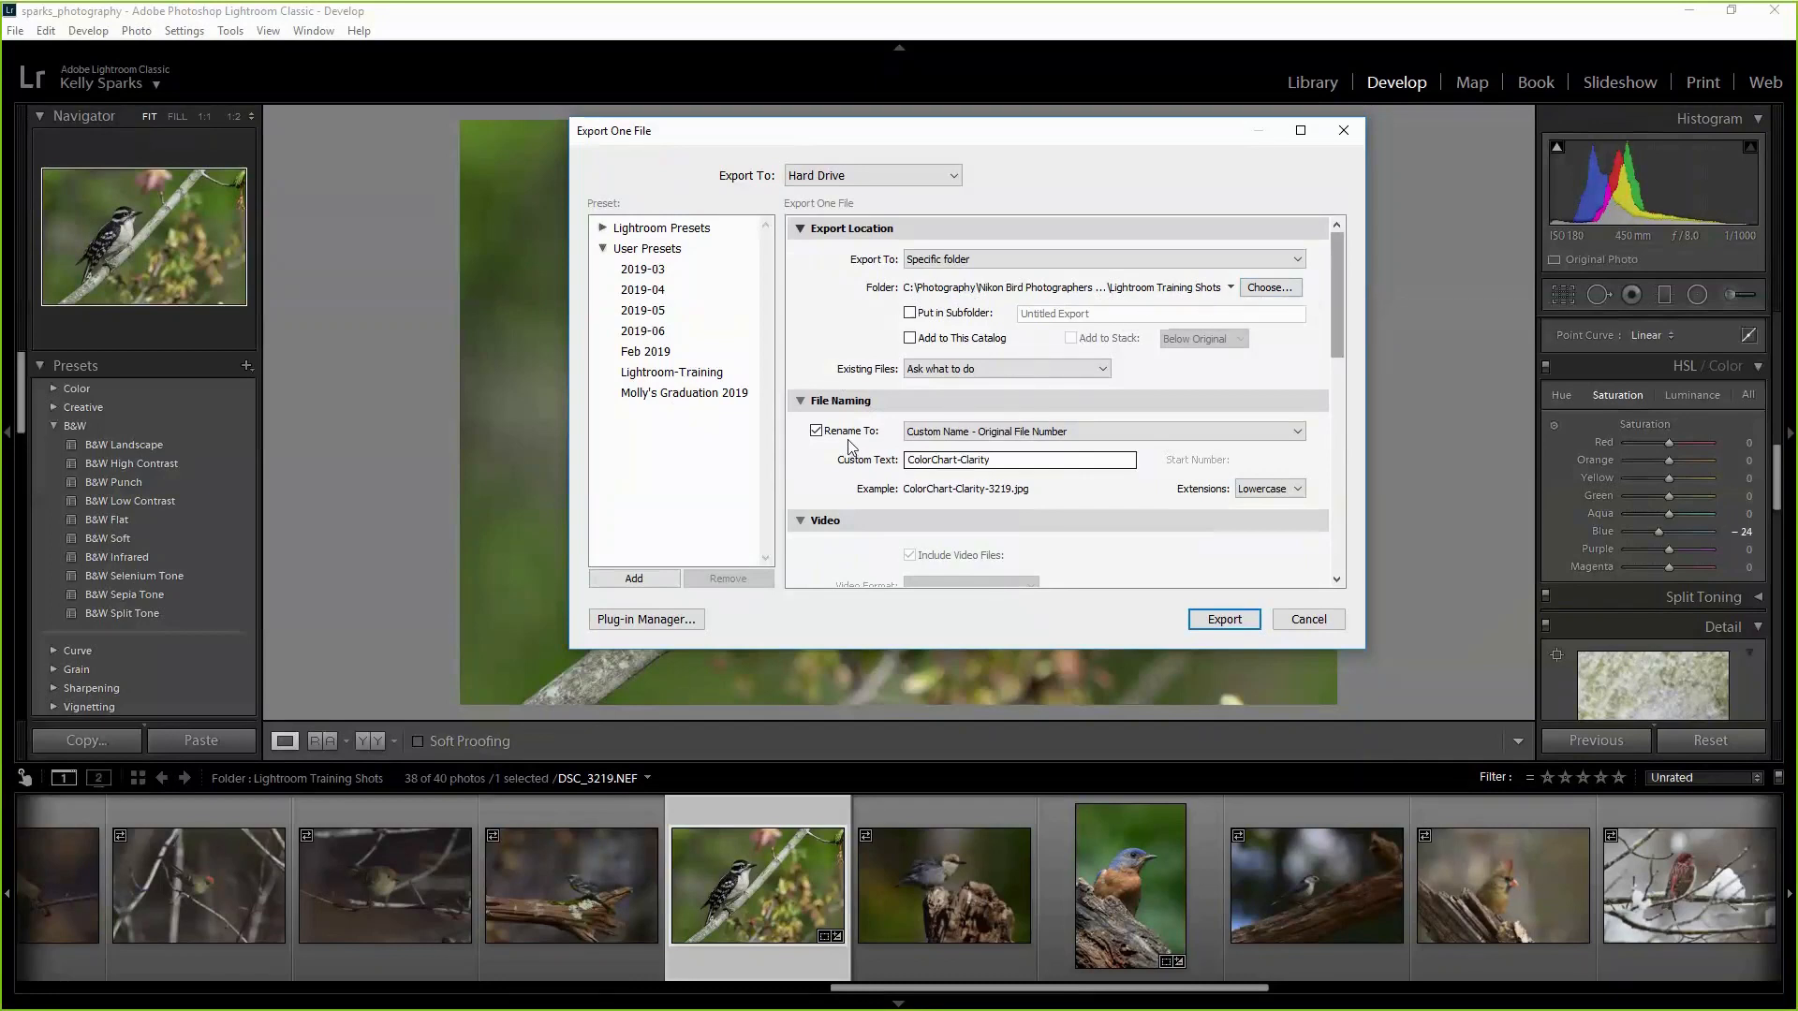
pyautogui.doubleClick(994, 460)
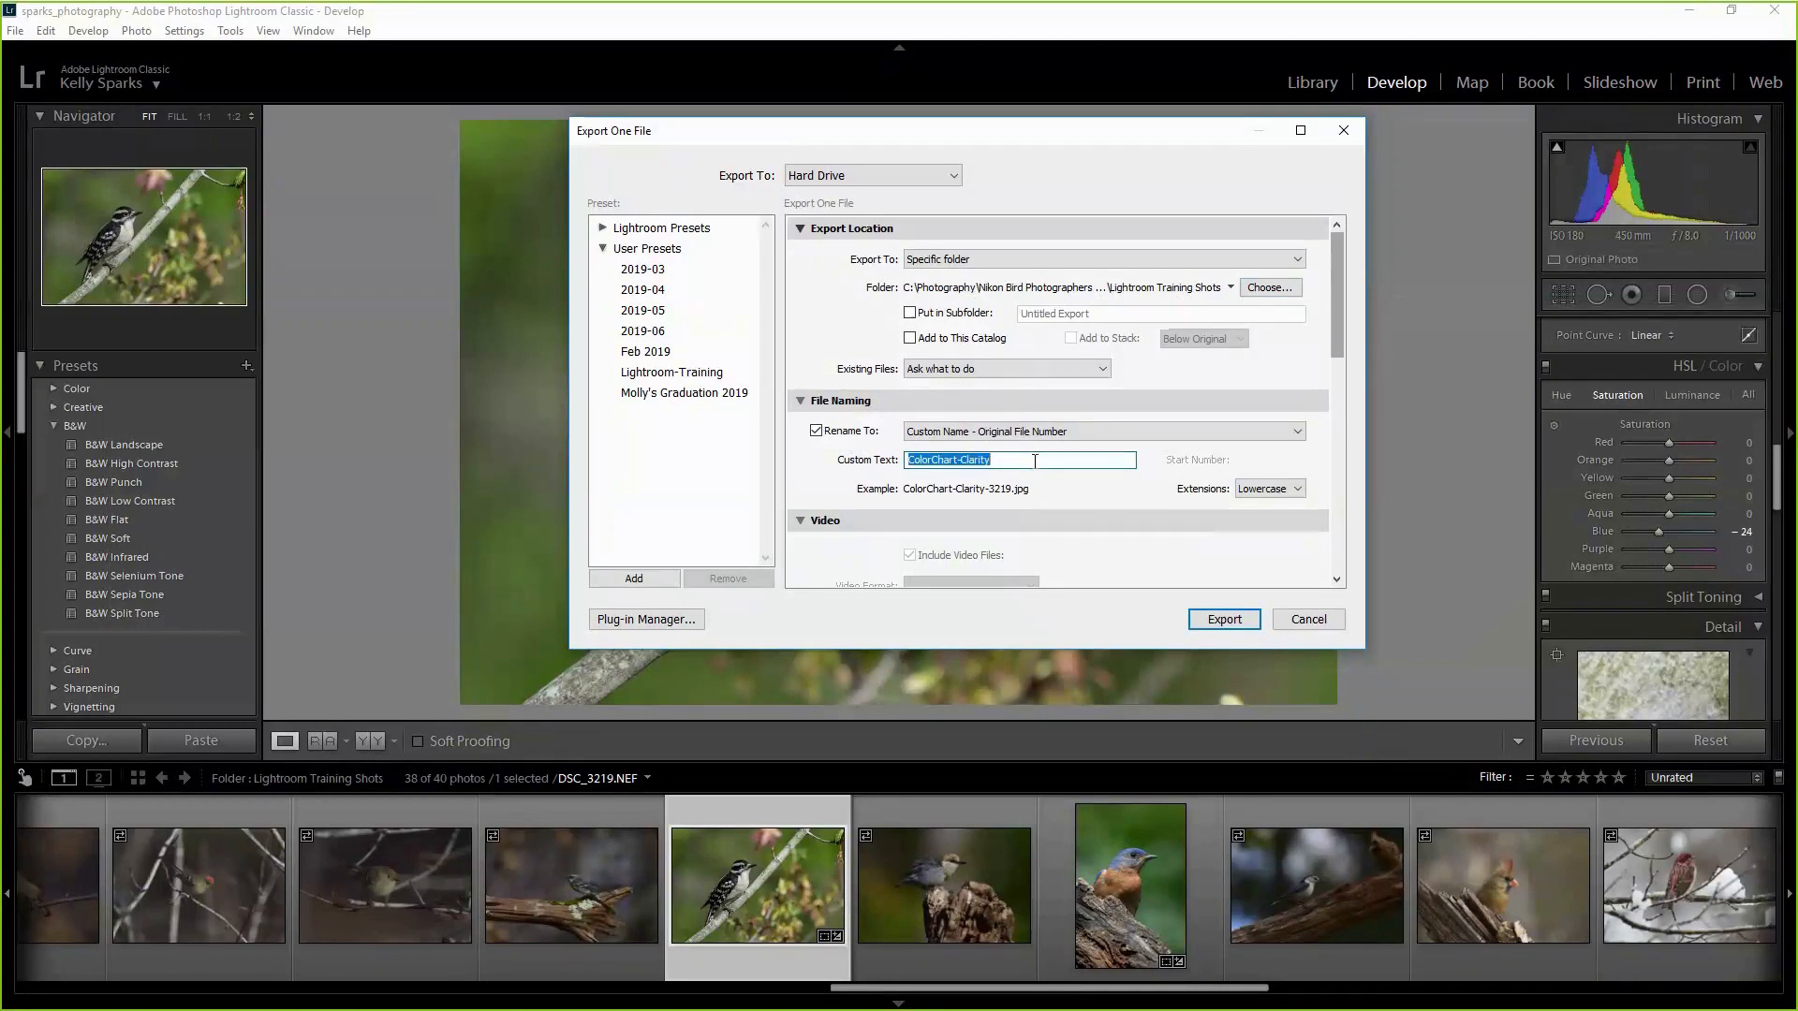
pyautogui.press('BackSpace')
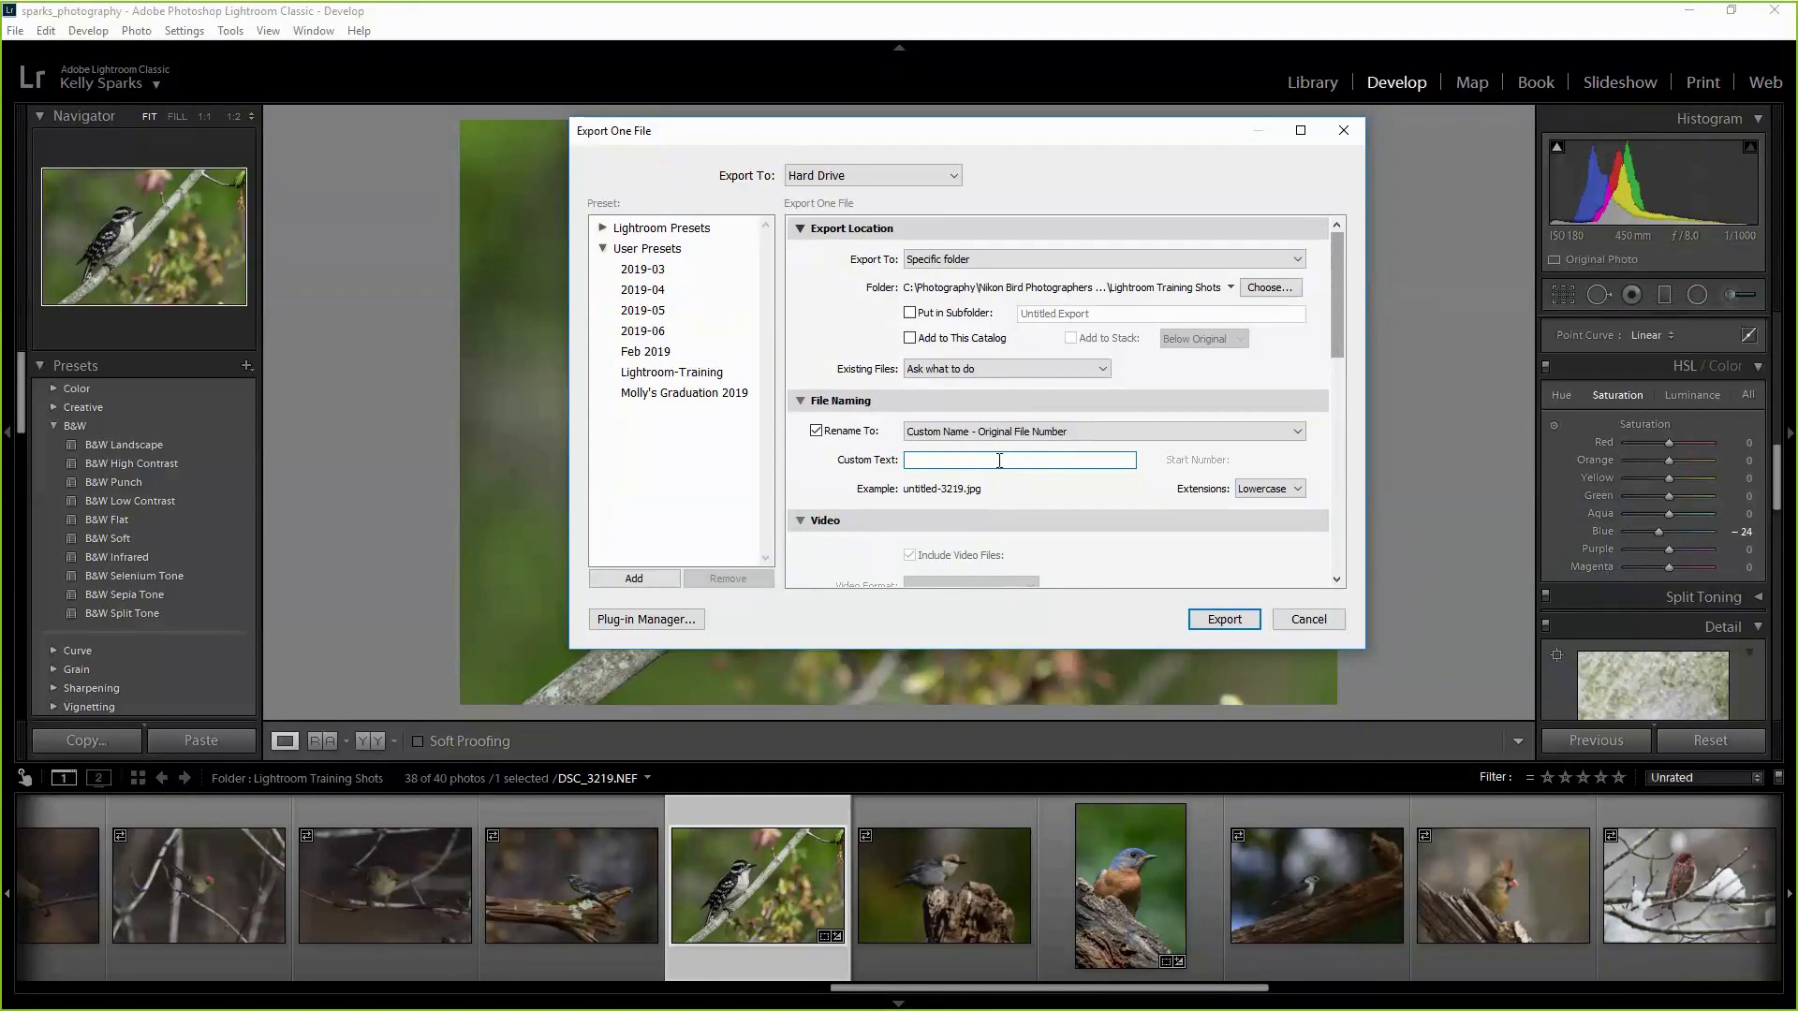
pyautogui.write('Downmey')
pyautogui.press('BackSpace')
pyautogui.press('BackSpace')
pyautogui.press('BackSpace')
pyautogui.write('y')
pyautogui.write('-L')
pyautogui.press('BackSpace')
pyautogui.write('P')
pyautogui.press('BackSpace')
pyautogui.write('W')
pyautogui.press('BackSpace')
pyautogui.write('S')
pyautogui.press('BackSpace')
pyautogui.write('L')
pyautogui.scroll(-5, 981, 502)
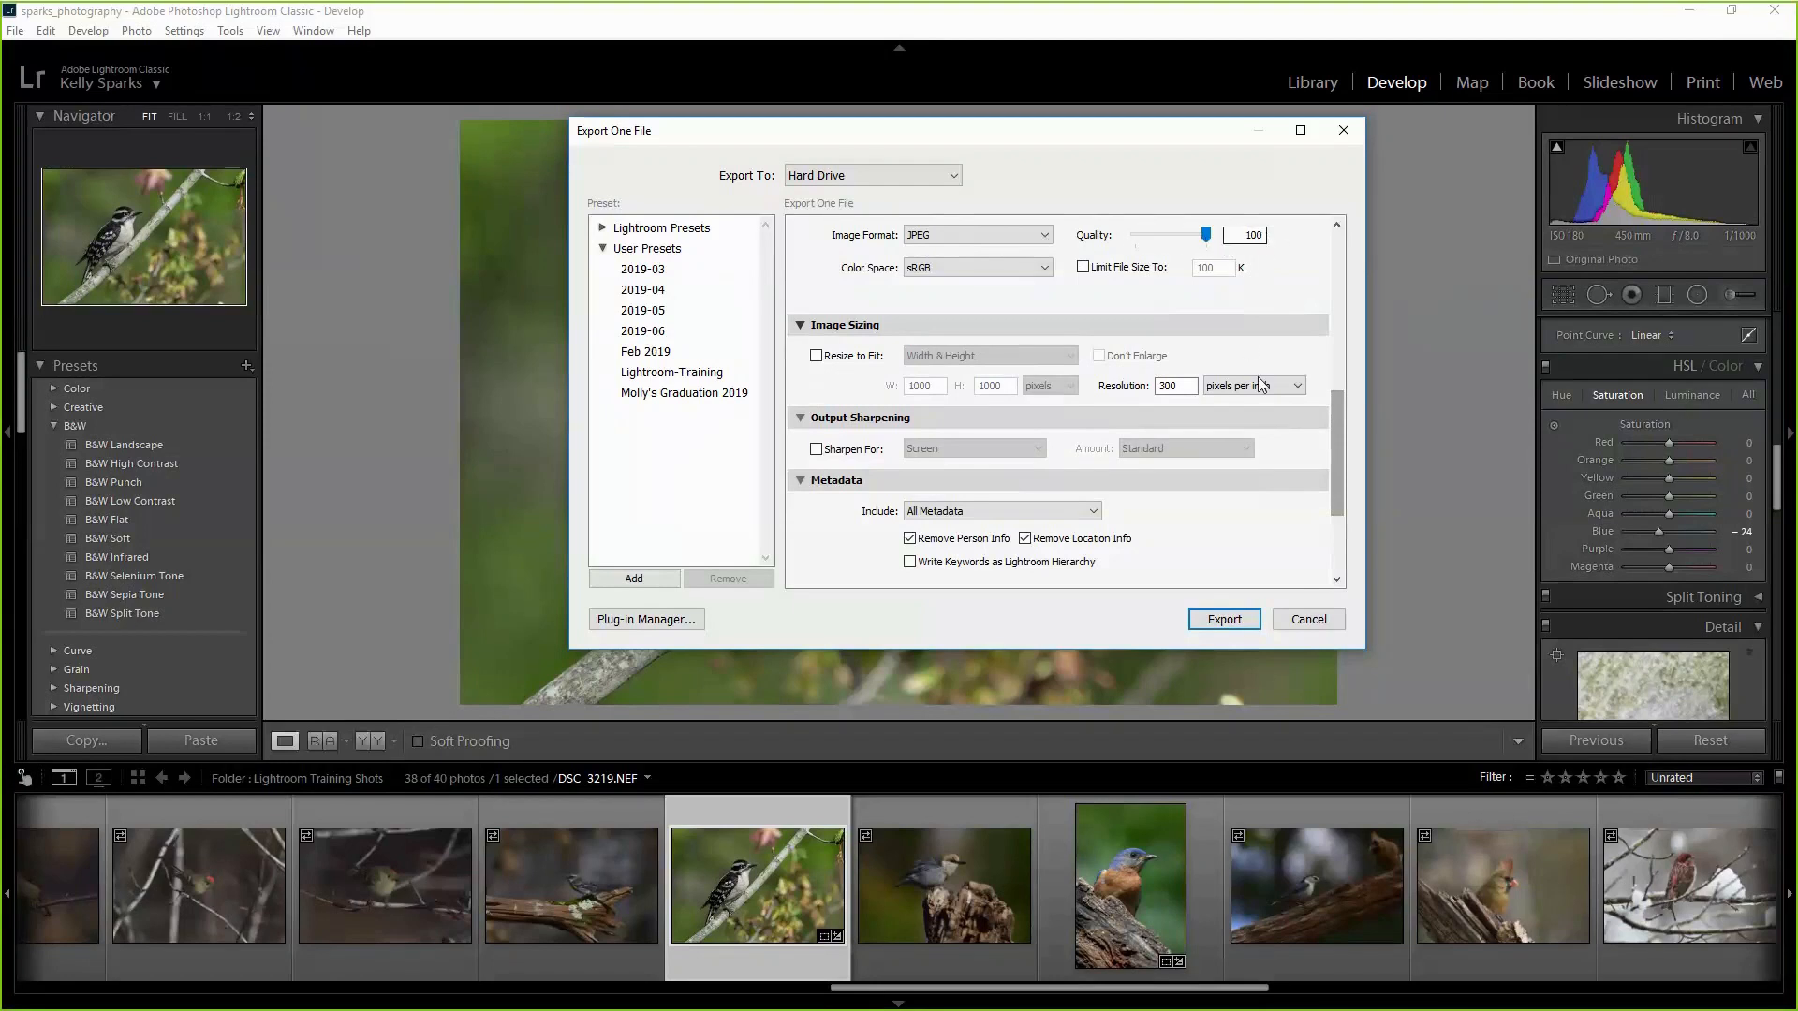
pyautogui.click(1227, 620)
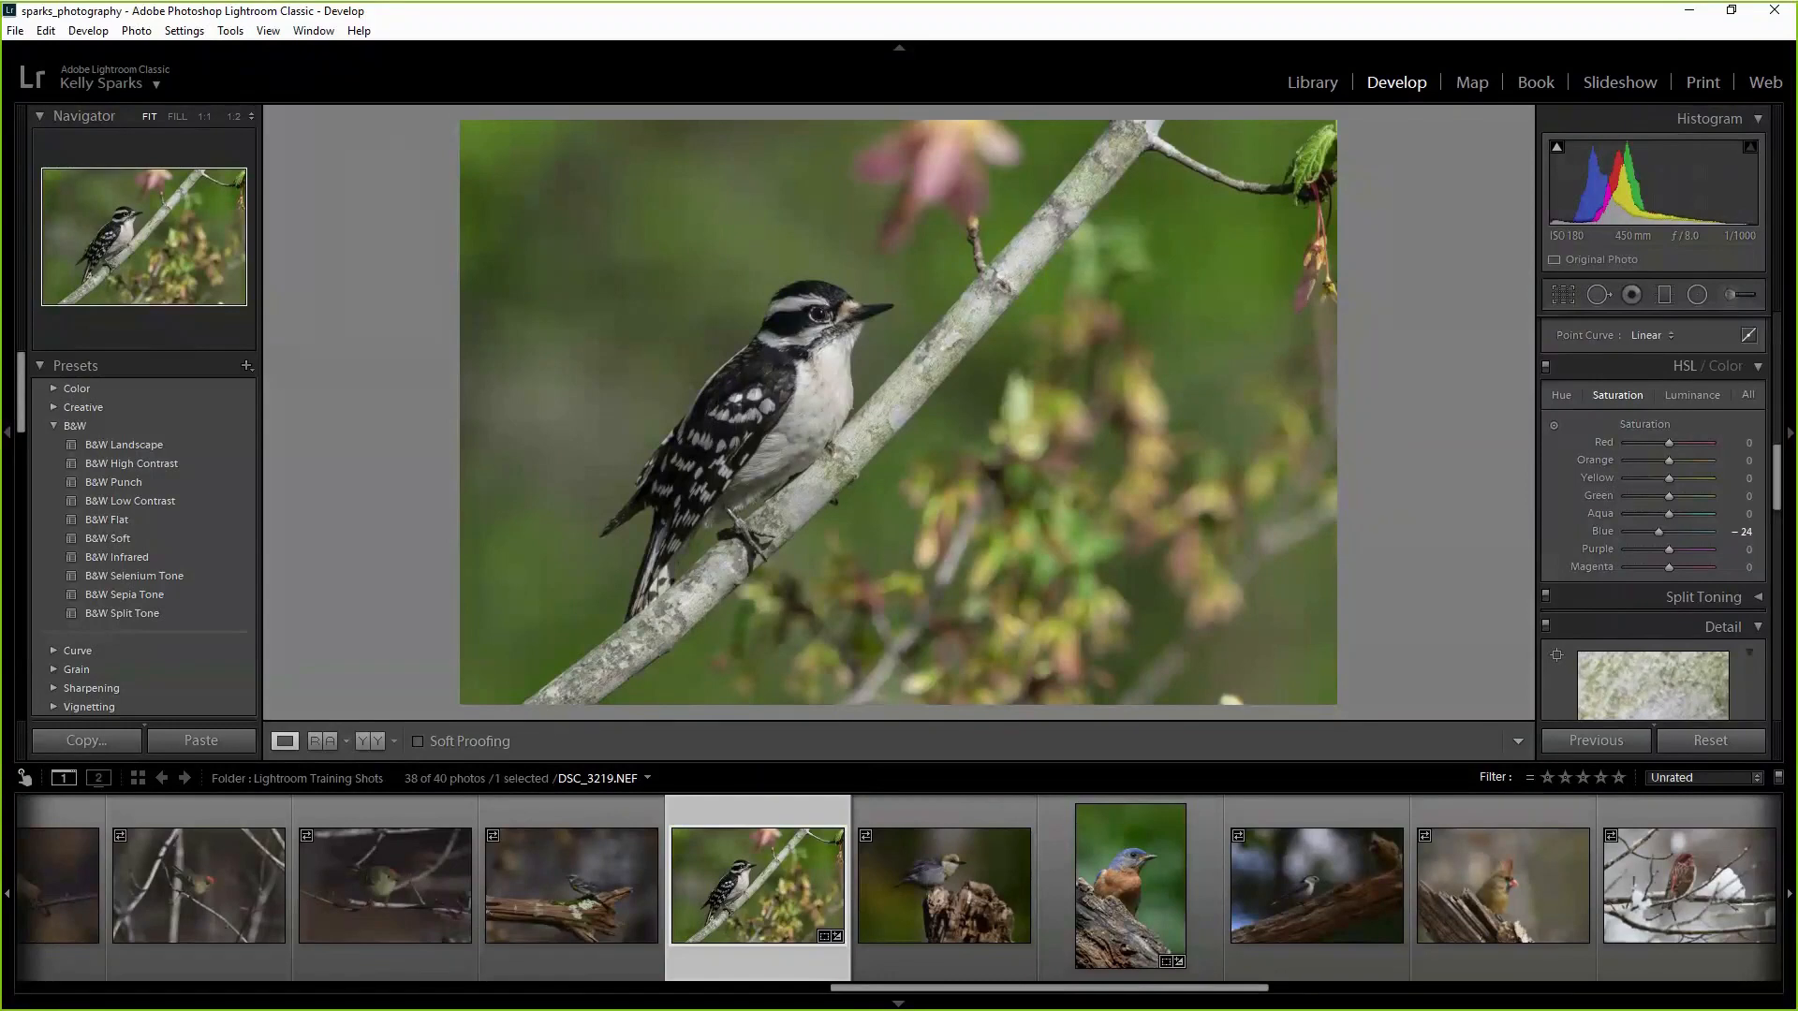
# Switch to Paint Shop Pro, refresh the Lightroom Training Shots folder, and open Downy-L-3219.jpg.
pyautogui.hotkey('alt', 'Tab')
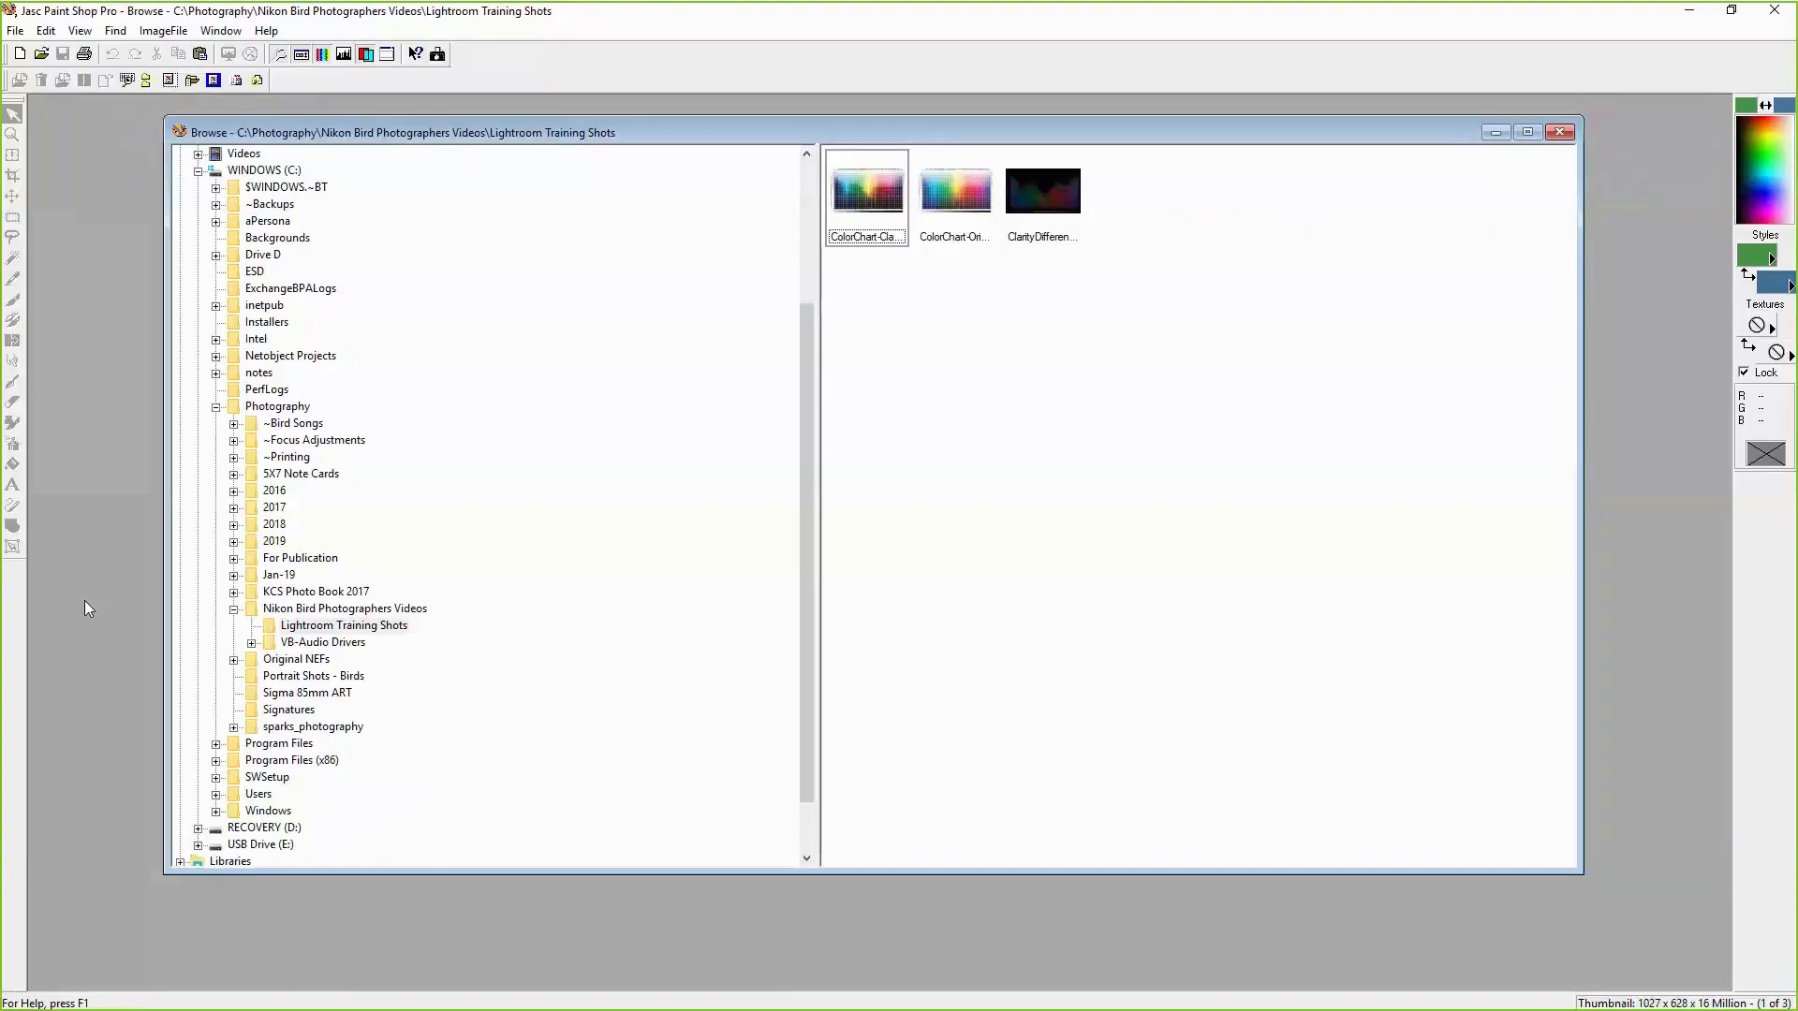
pyautogui.click(315, 593)
pyautogui.click(323, 610)
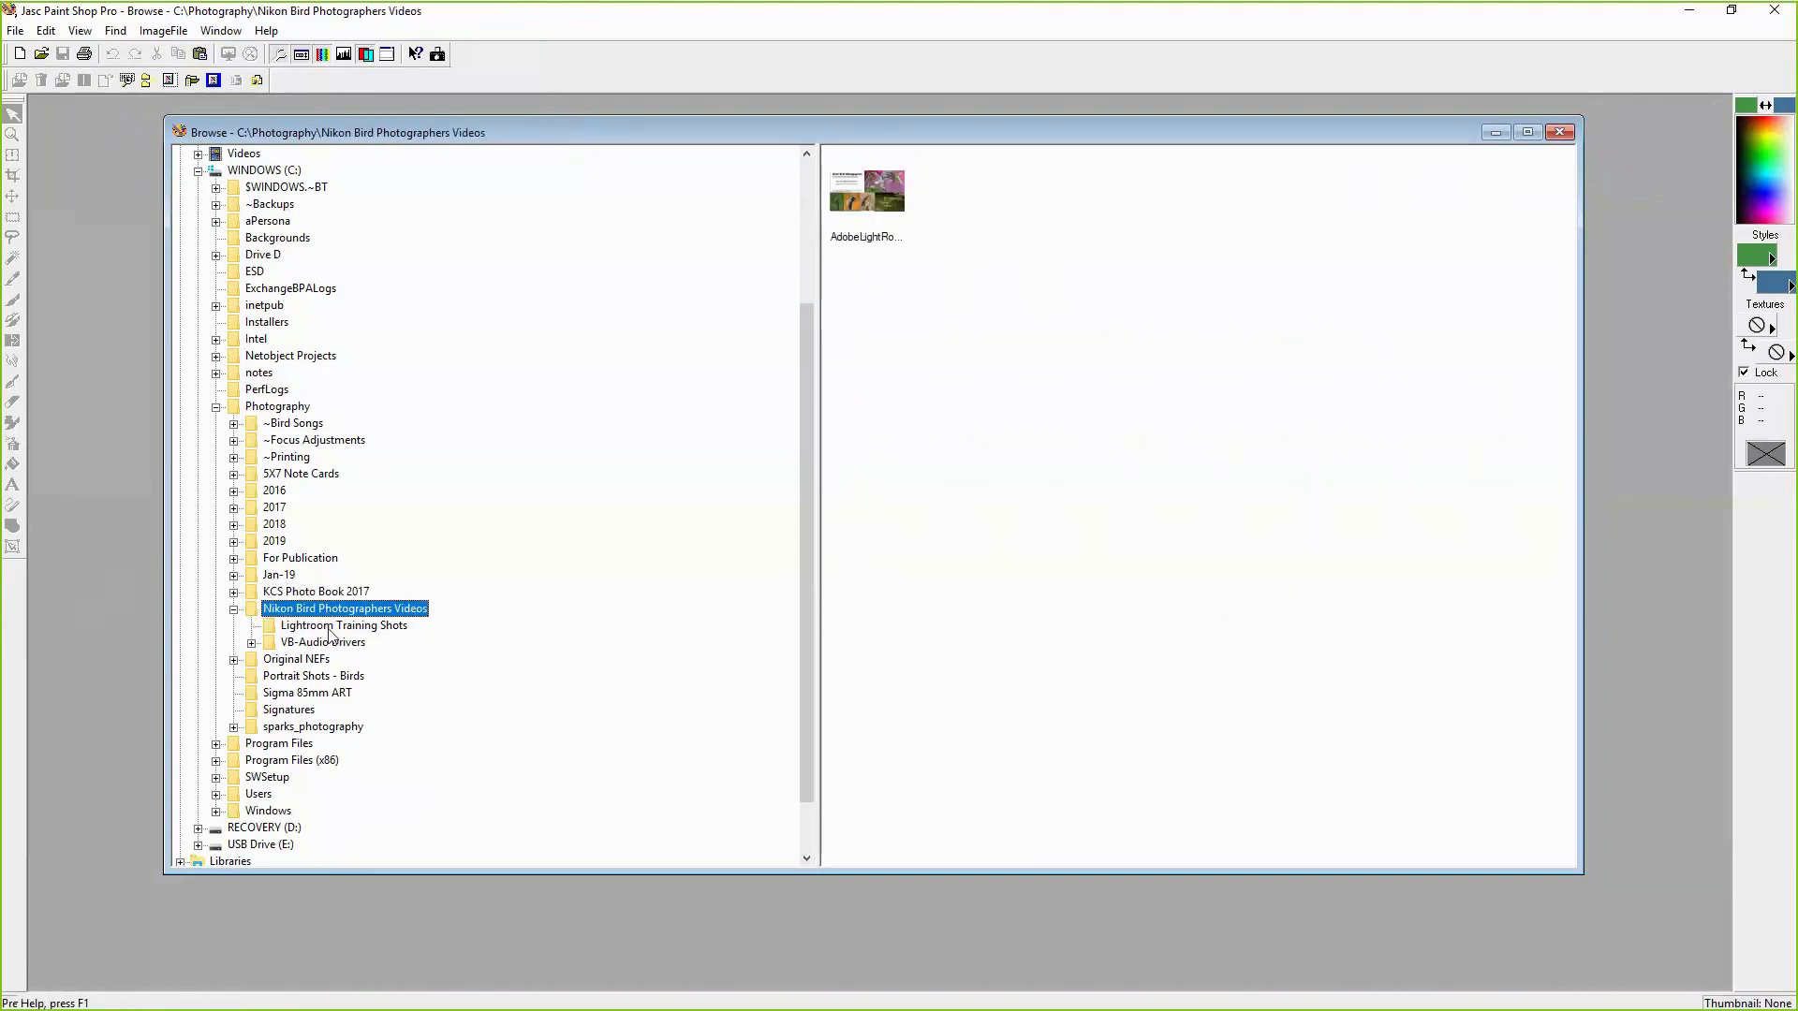
pyautogui.click(339, 627)
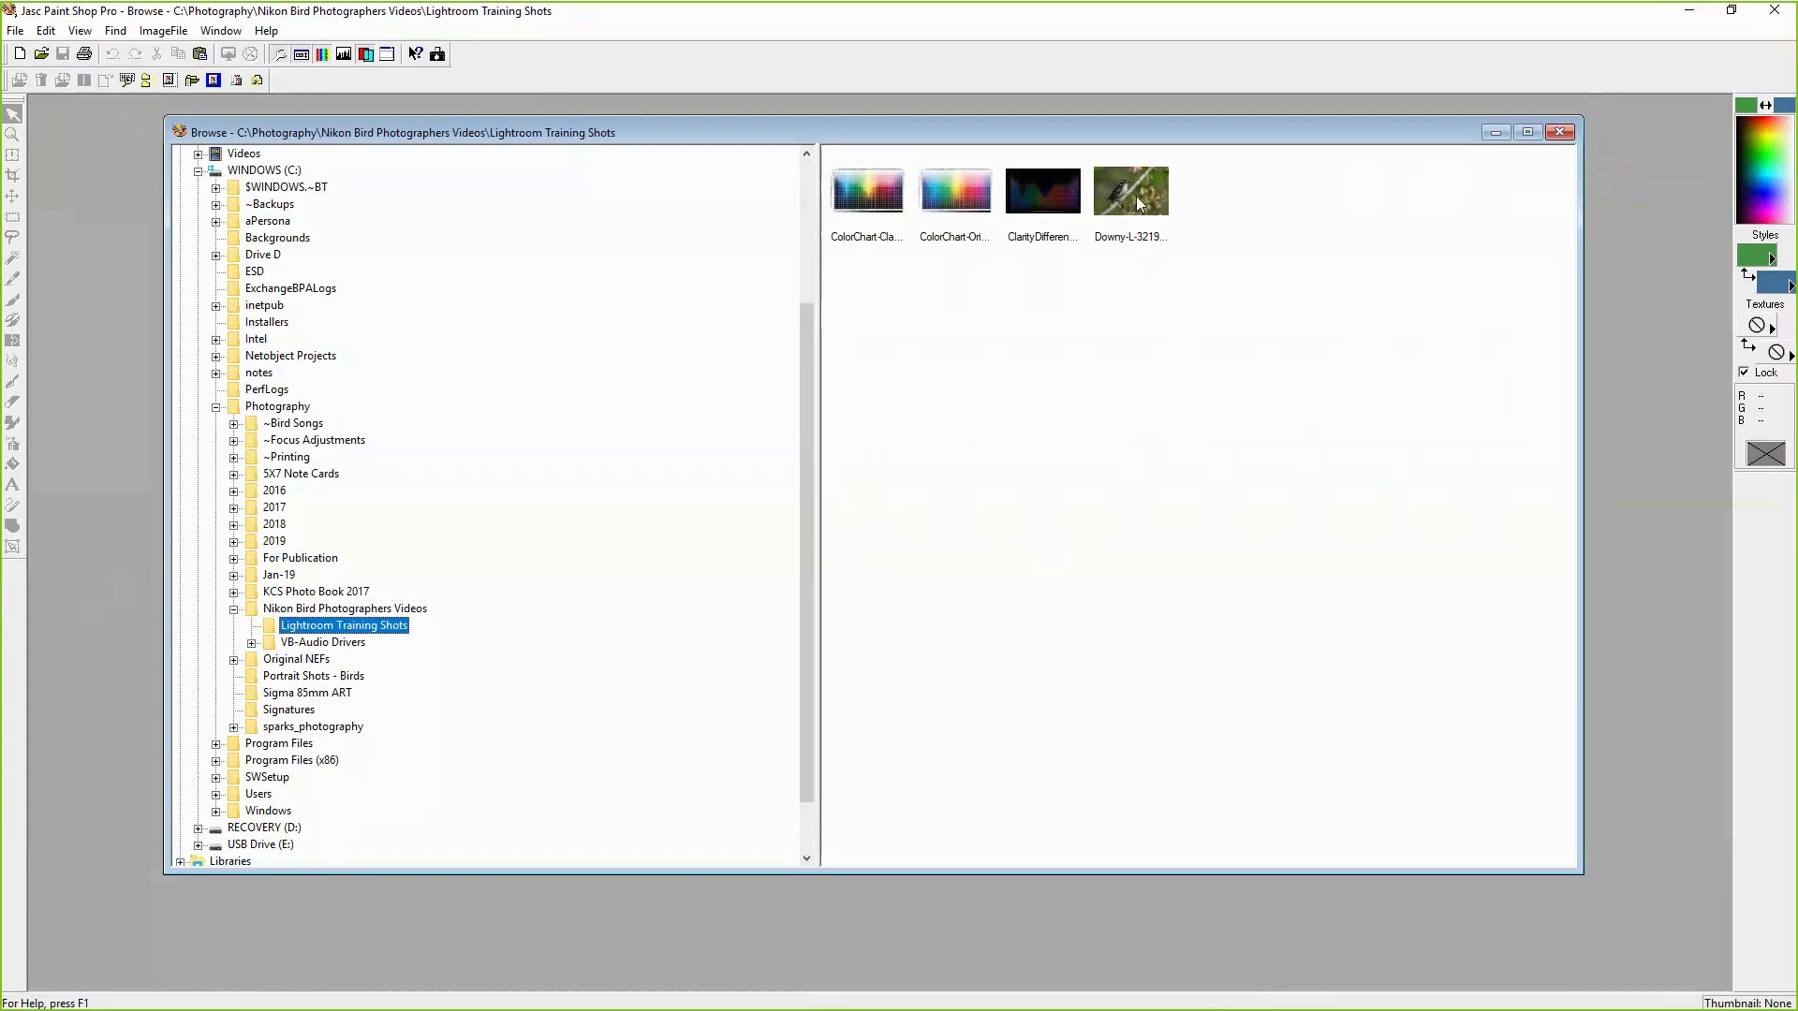
pyautogui.moveTo(1133, 200)
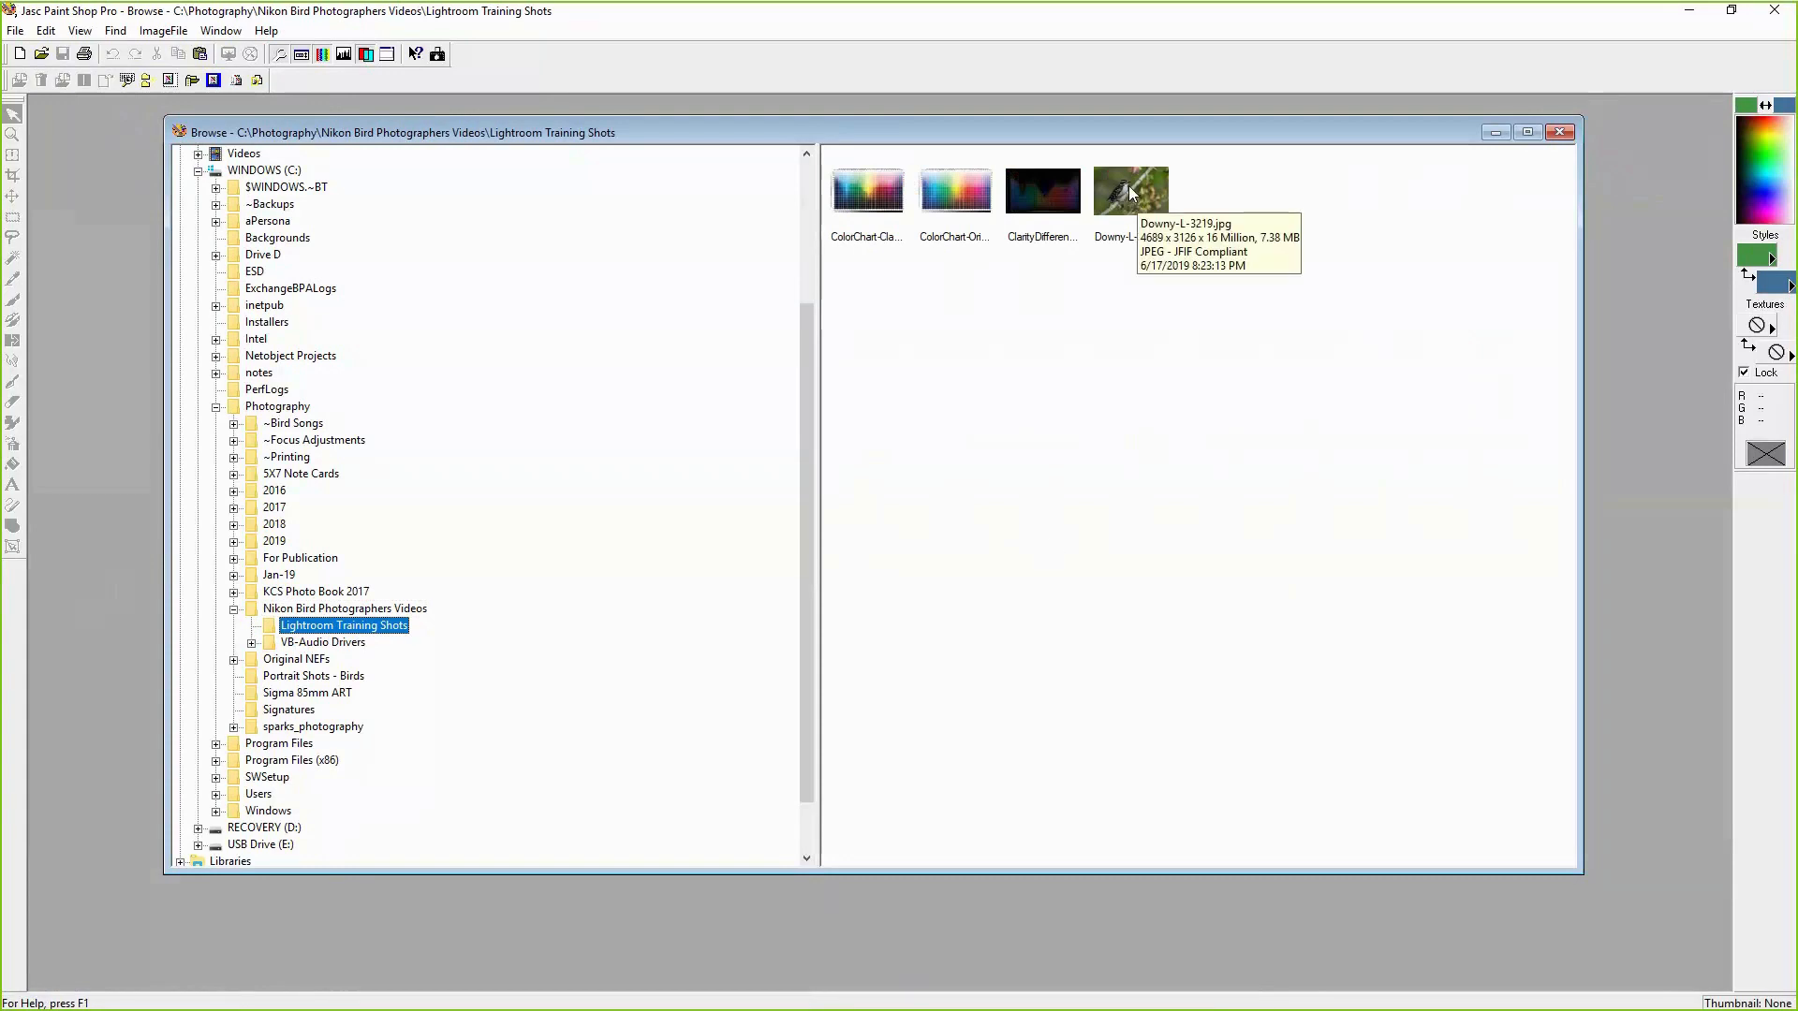
pyautogui.doubleClick(1137, 187)
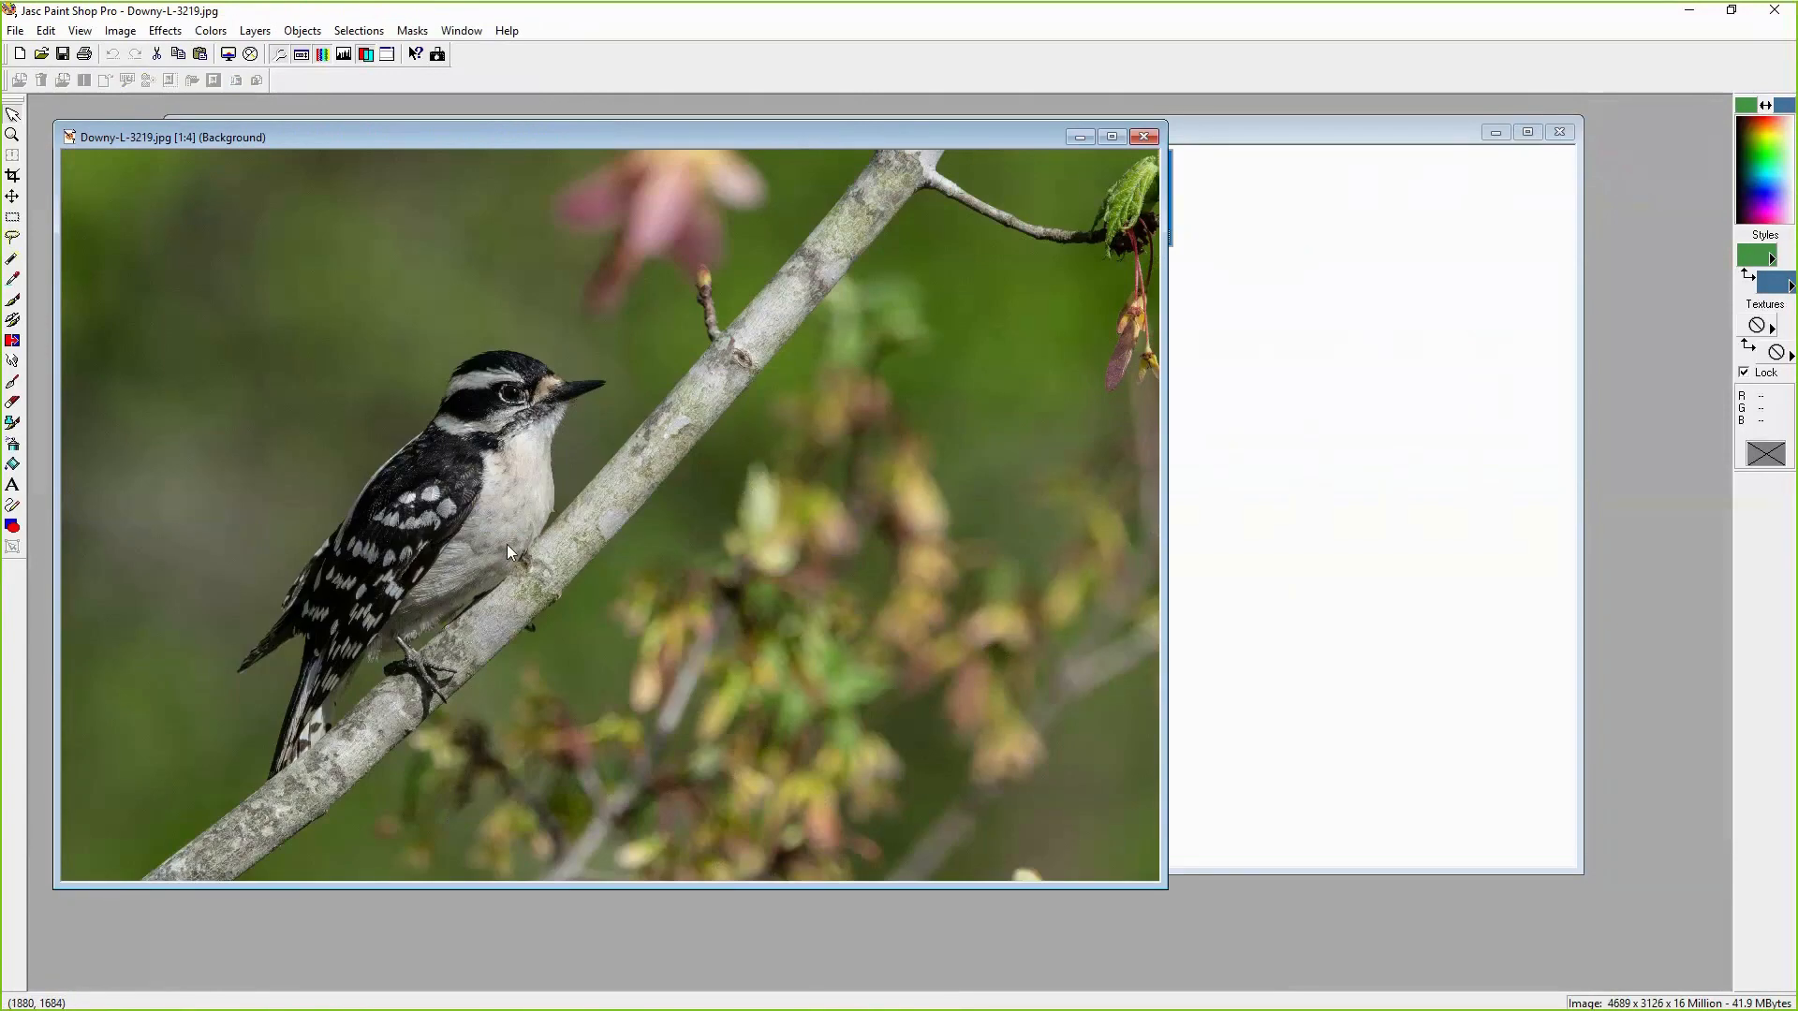
# Inspect the exported woodpecker image at 1:1 and as a whole, and return to Lightroom Classic.
pyautogui.scroll(1, 459, 486)
pyautogui.scroll(2, 861, 556)
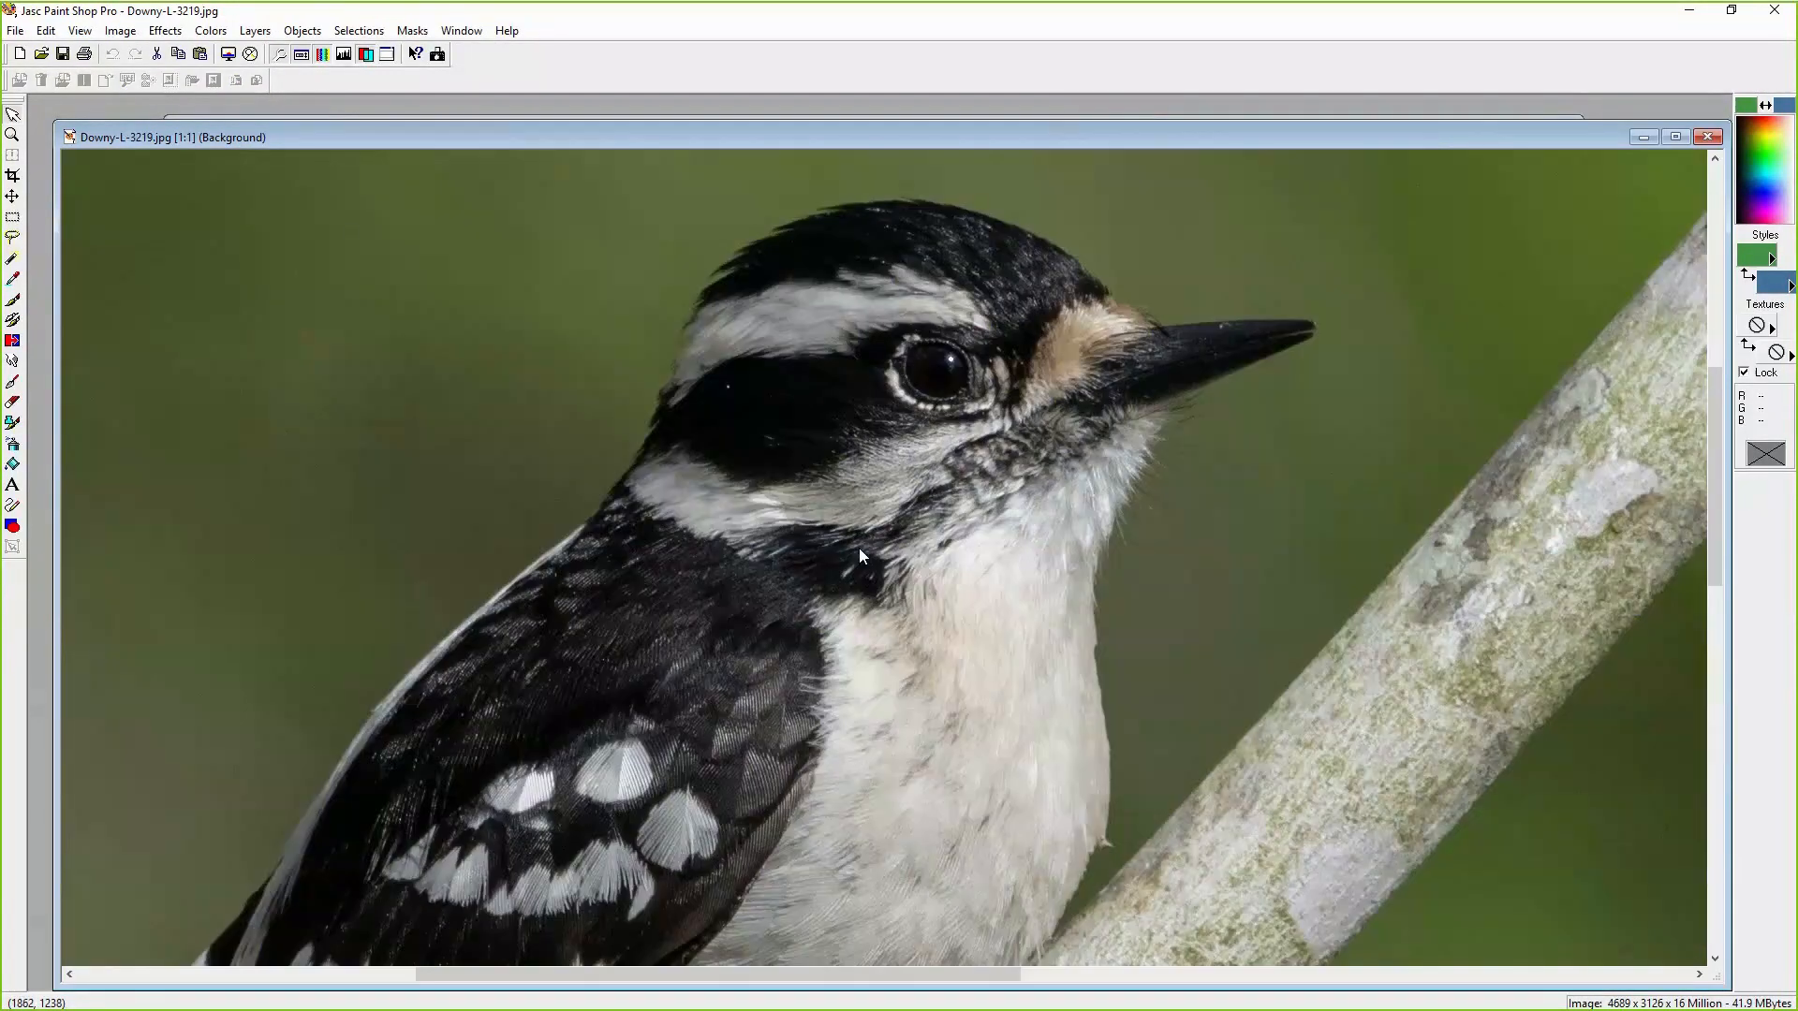
pyautogui.scroll(-4, 890, 541)
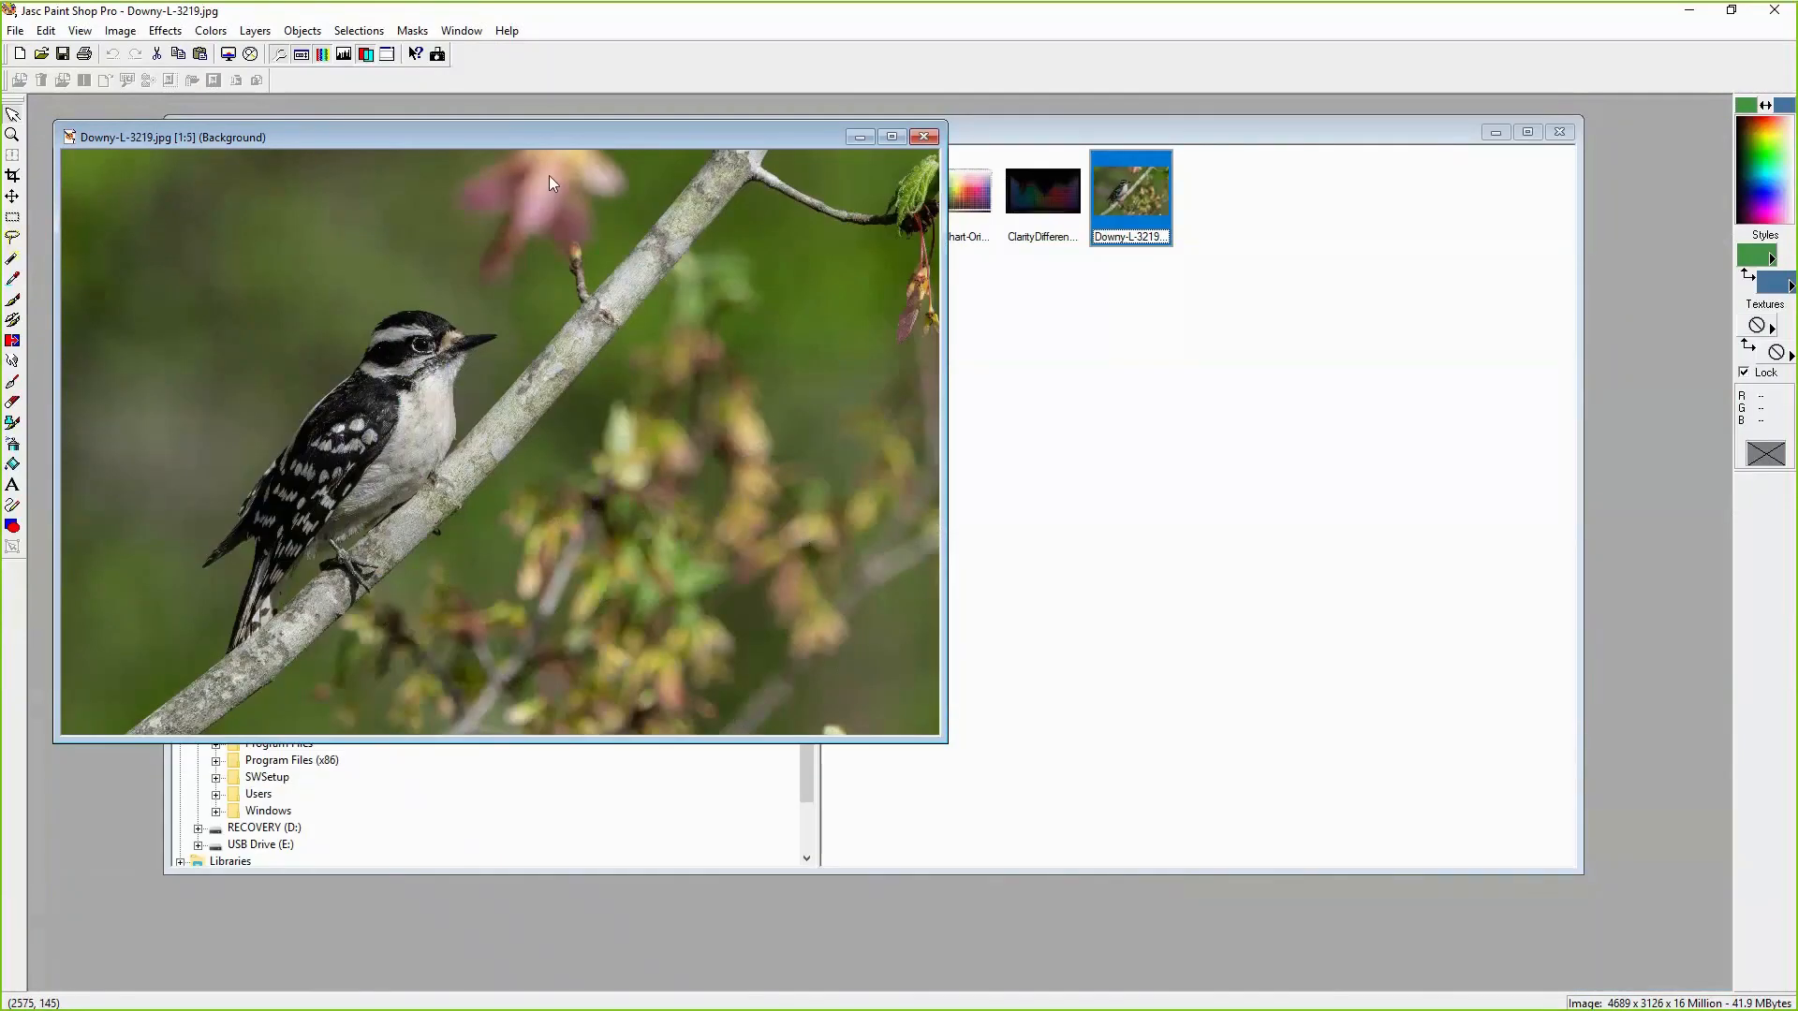
pyautogui.moveTo(841, 122); pyautogui.dragTo(1121, 111)
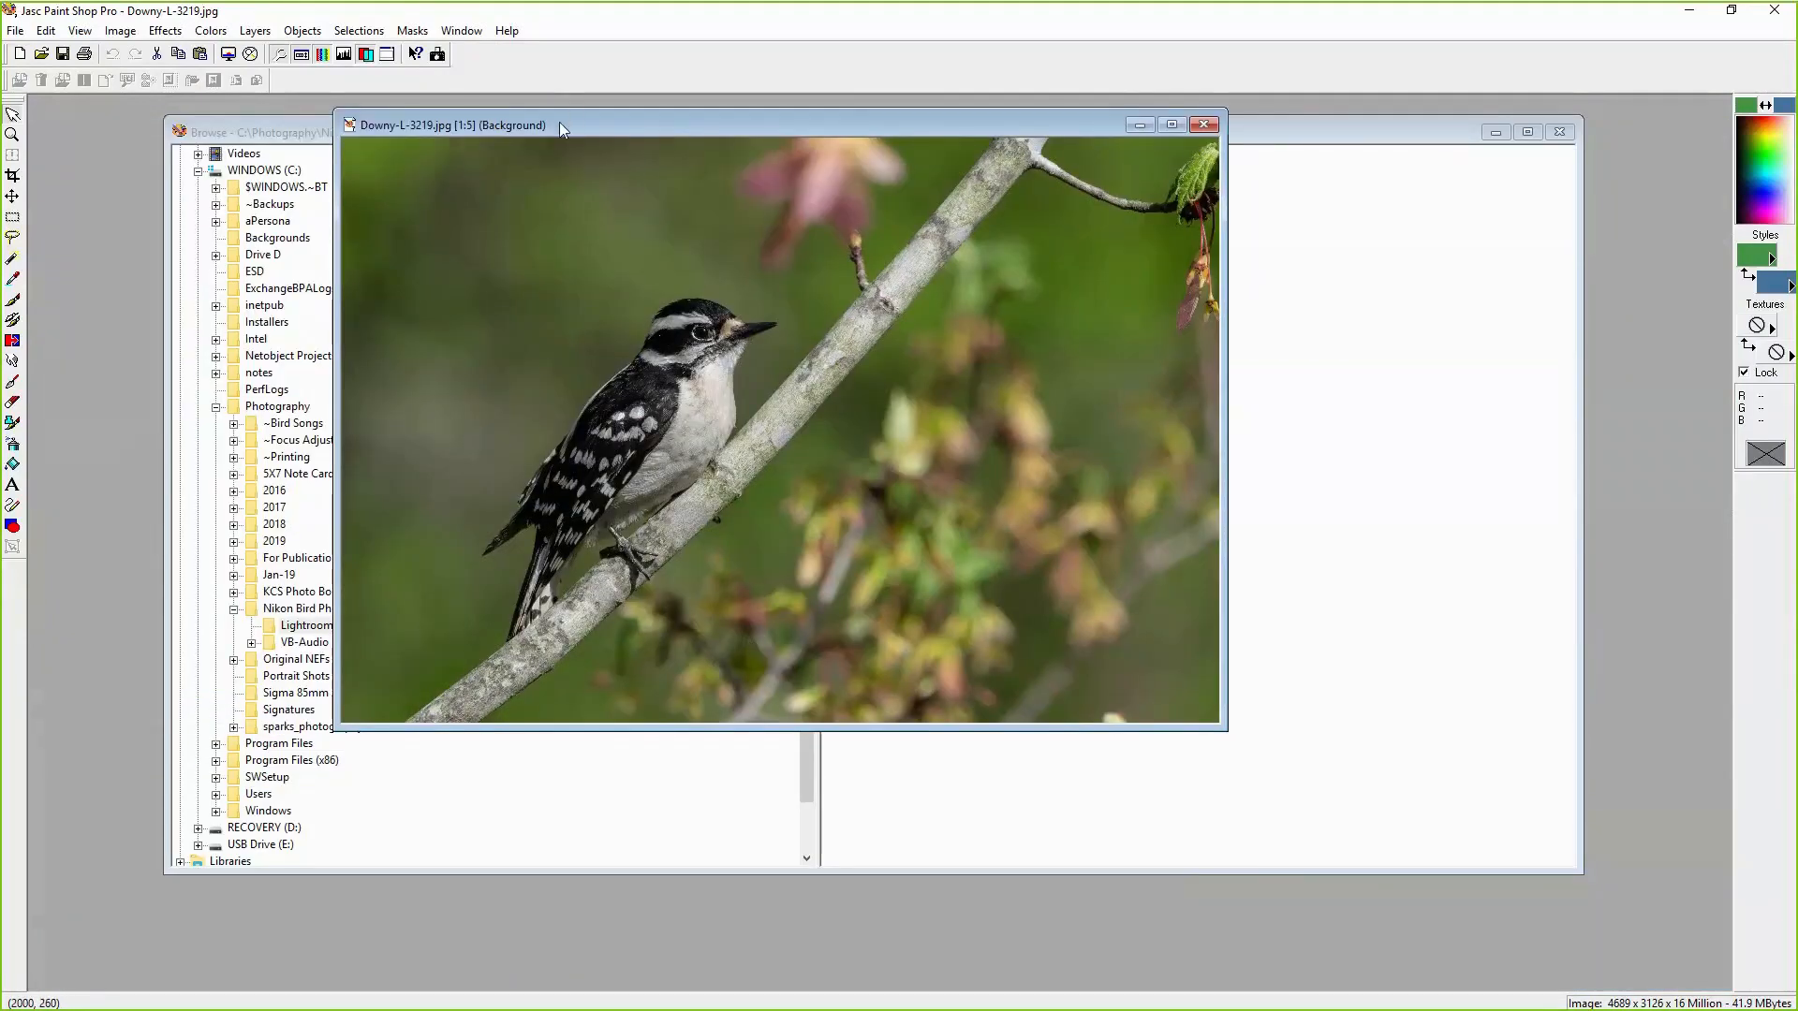
pyautogui.moveTo(774, 124); pyautogui.dragTo(560, 122)
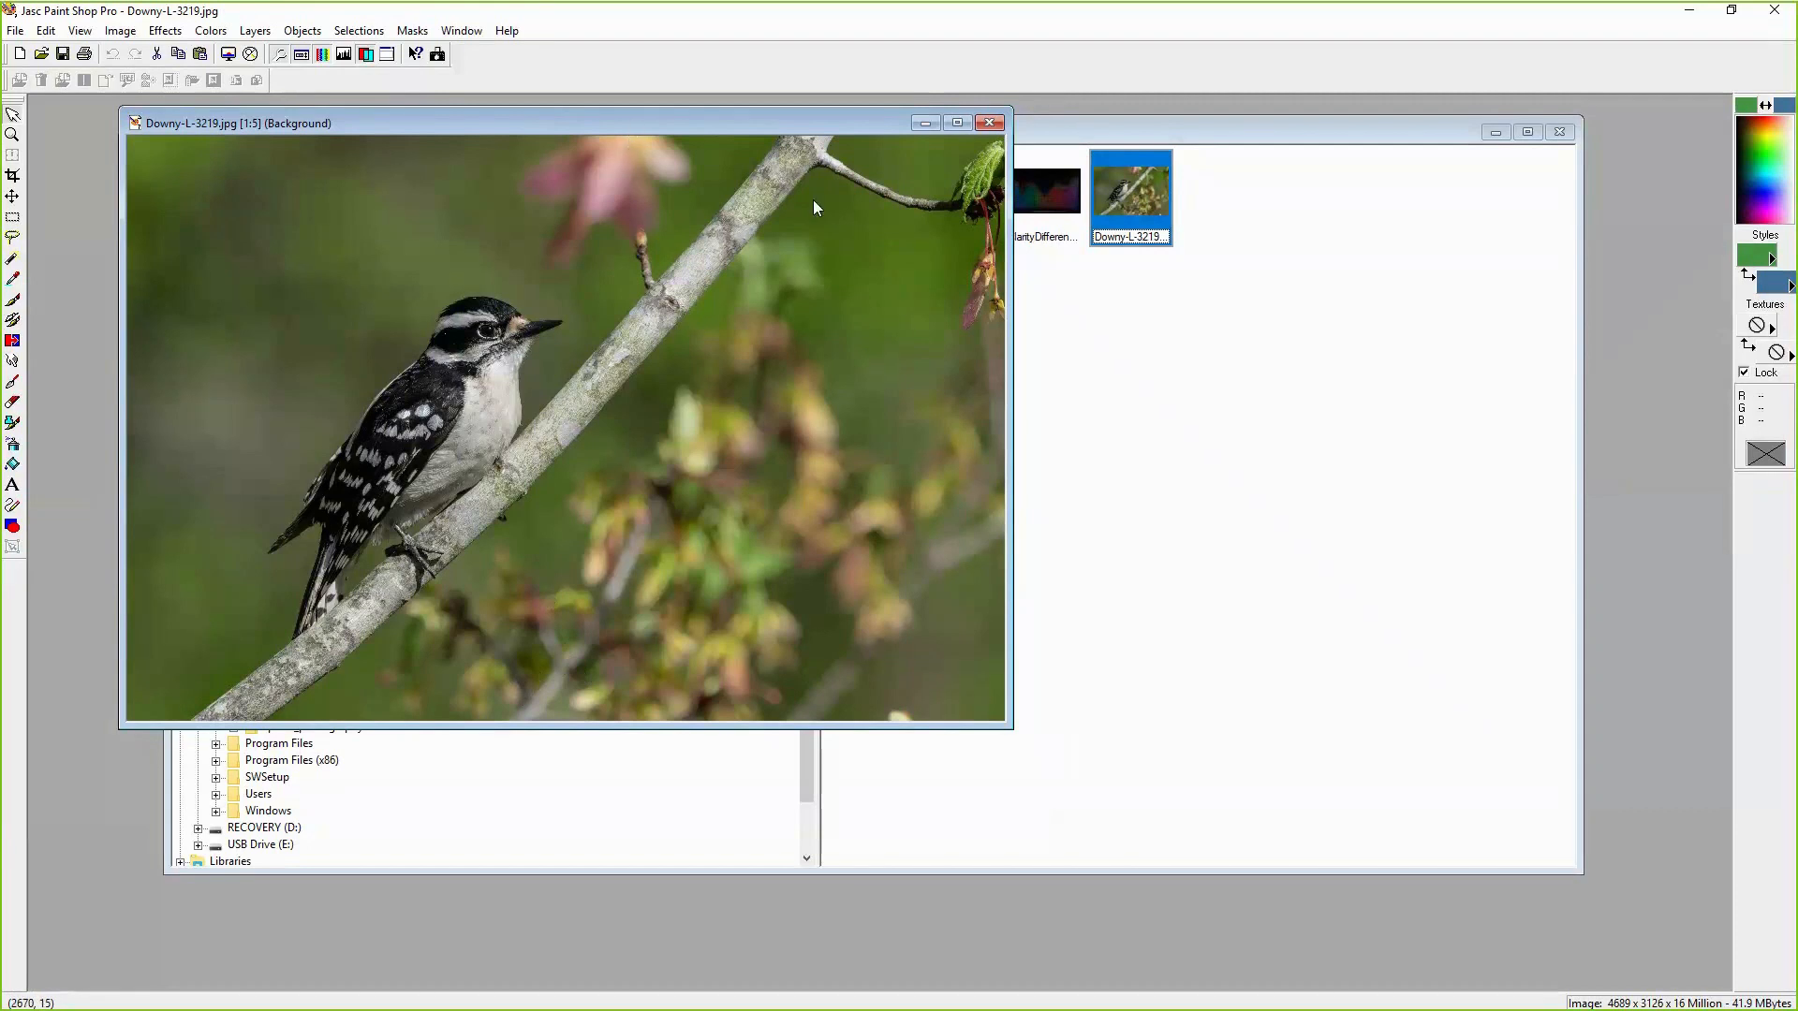
pyautogui.moveTo(734, 128); pyautogui.dragTo(819, 119)
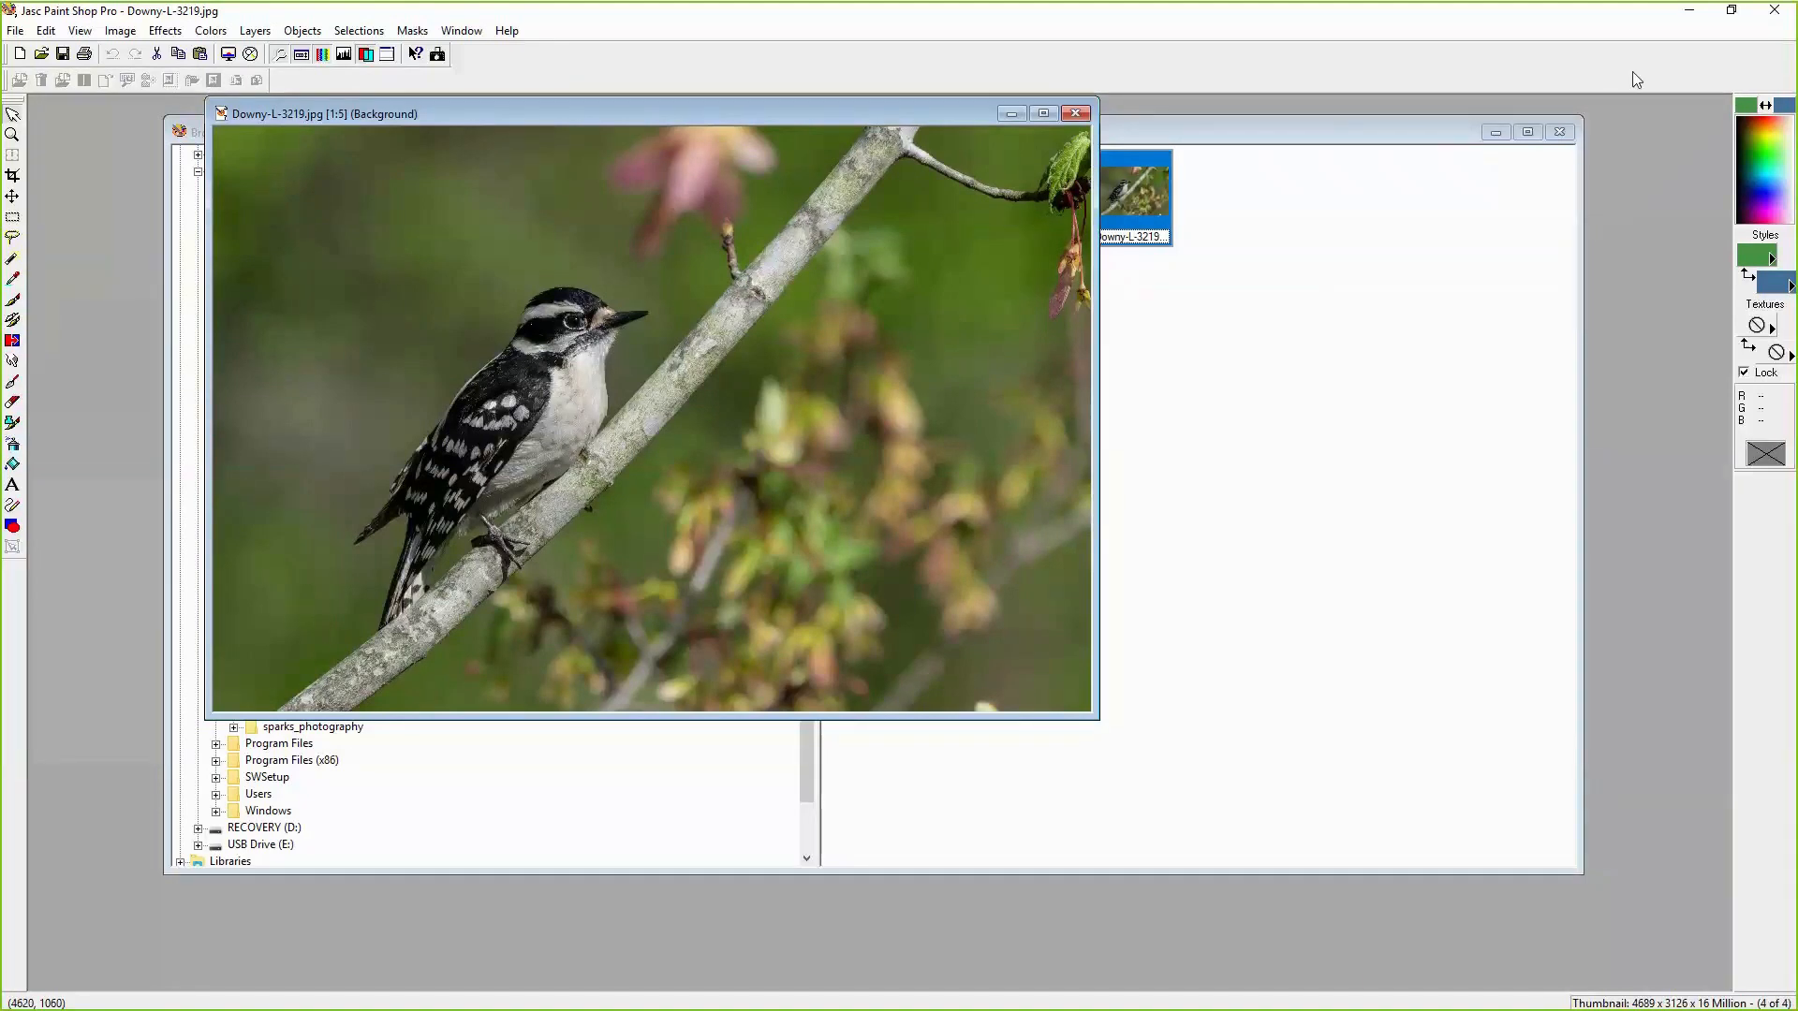
pyautogui.click(1690, 11)
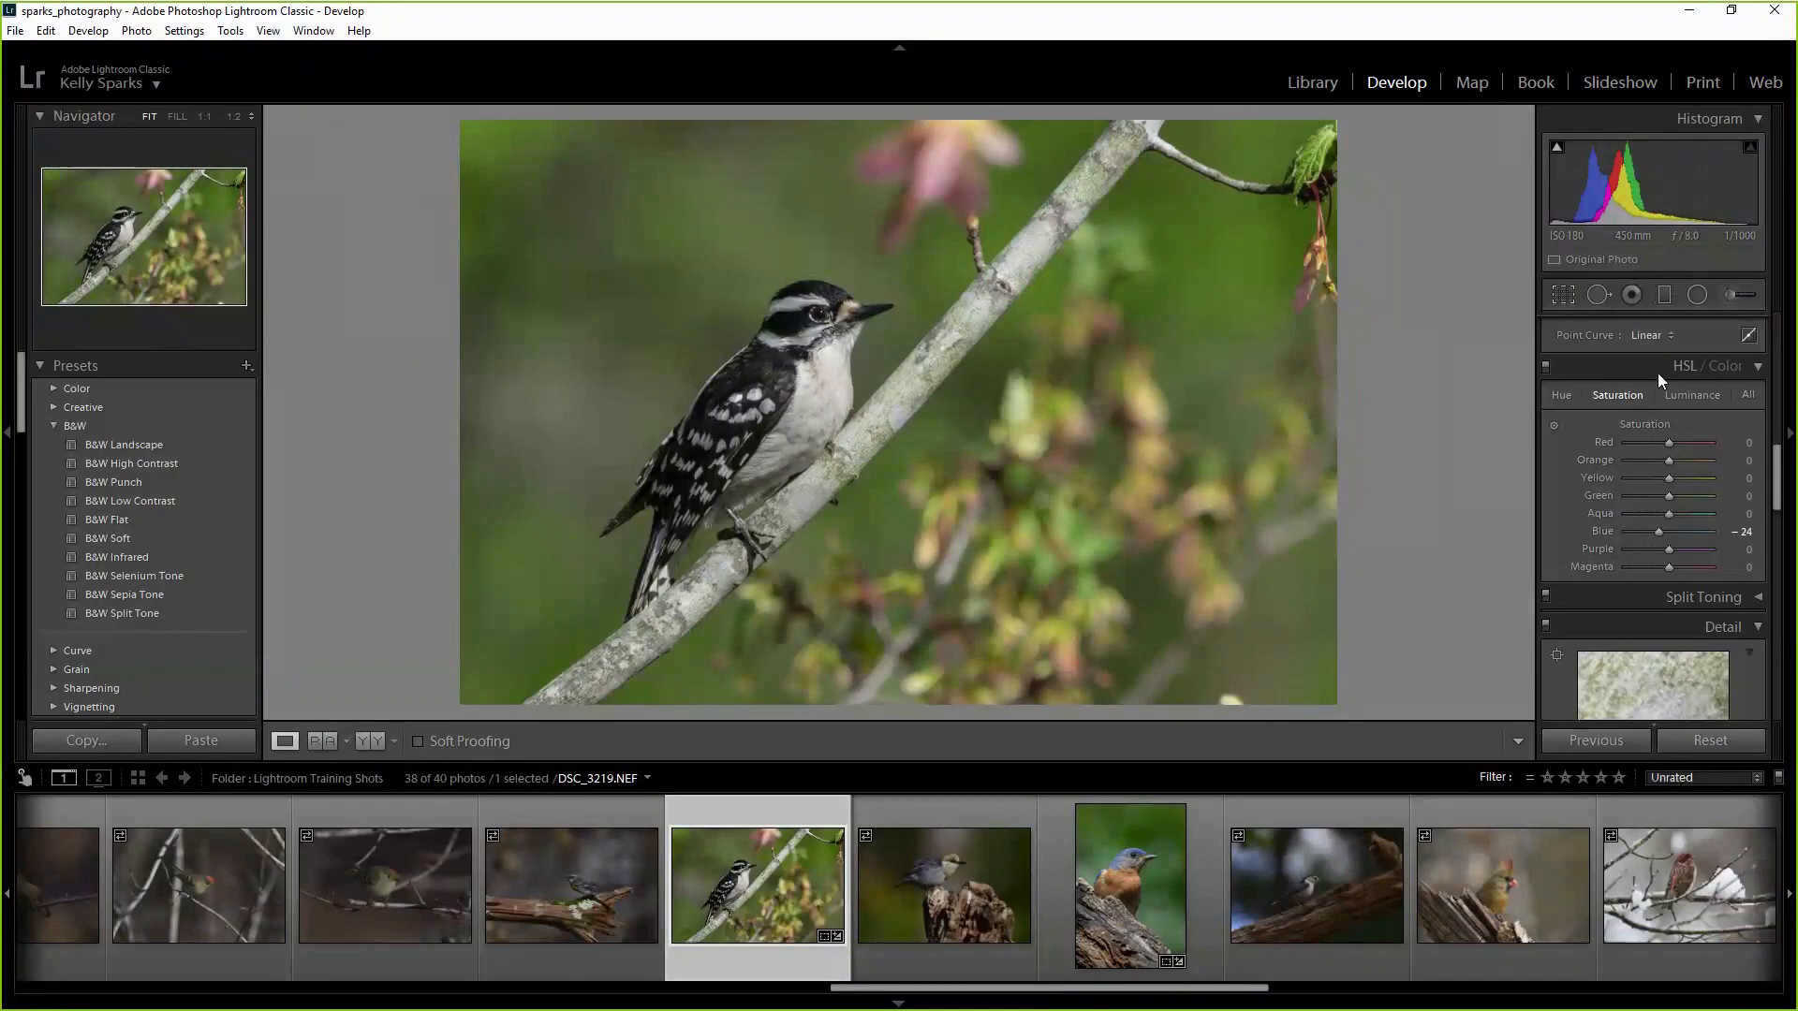
# Open the shorebird photo DSC_7163.NEF and zoom to 1:1 on the spots in the dark sand beside the bird.
pyautogui.moveTo(1185, 988); pyautogui.dragTo(568, 1007)
pyautogui.click(683, 914)
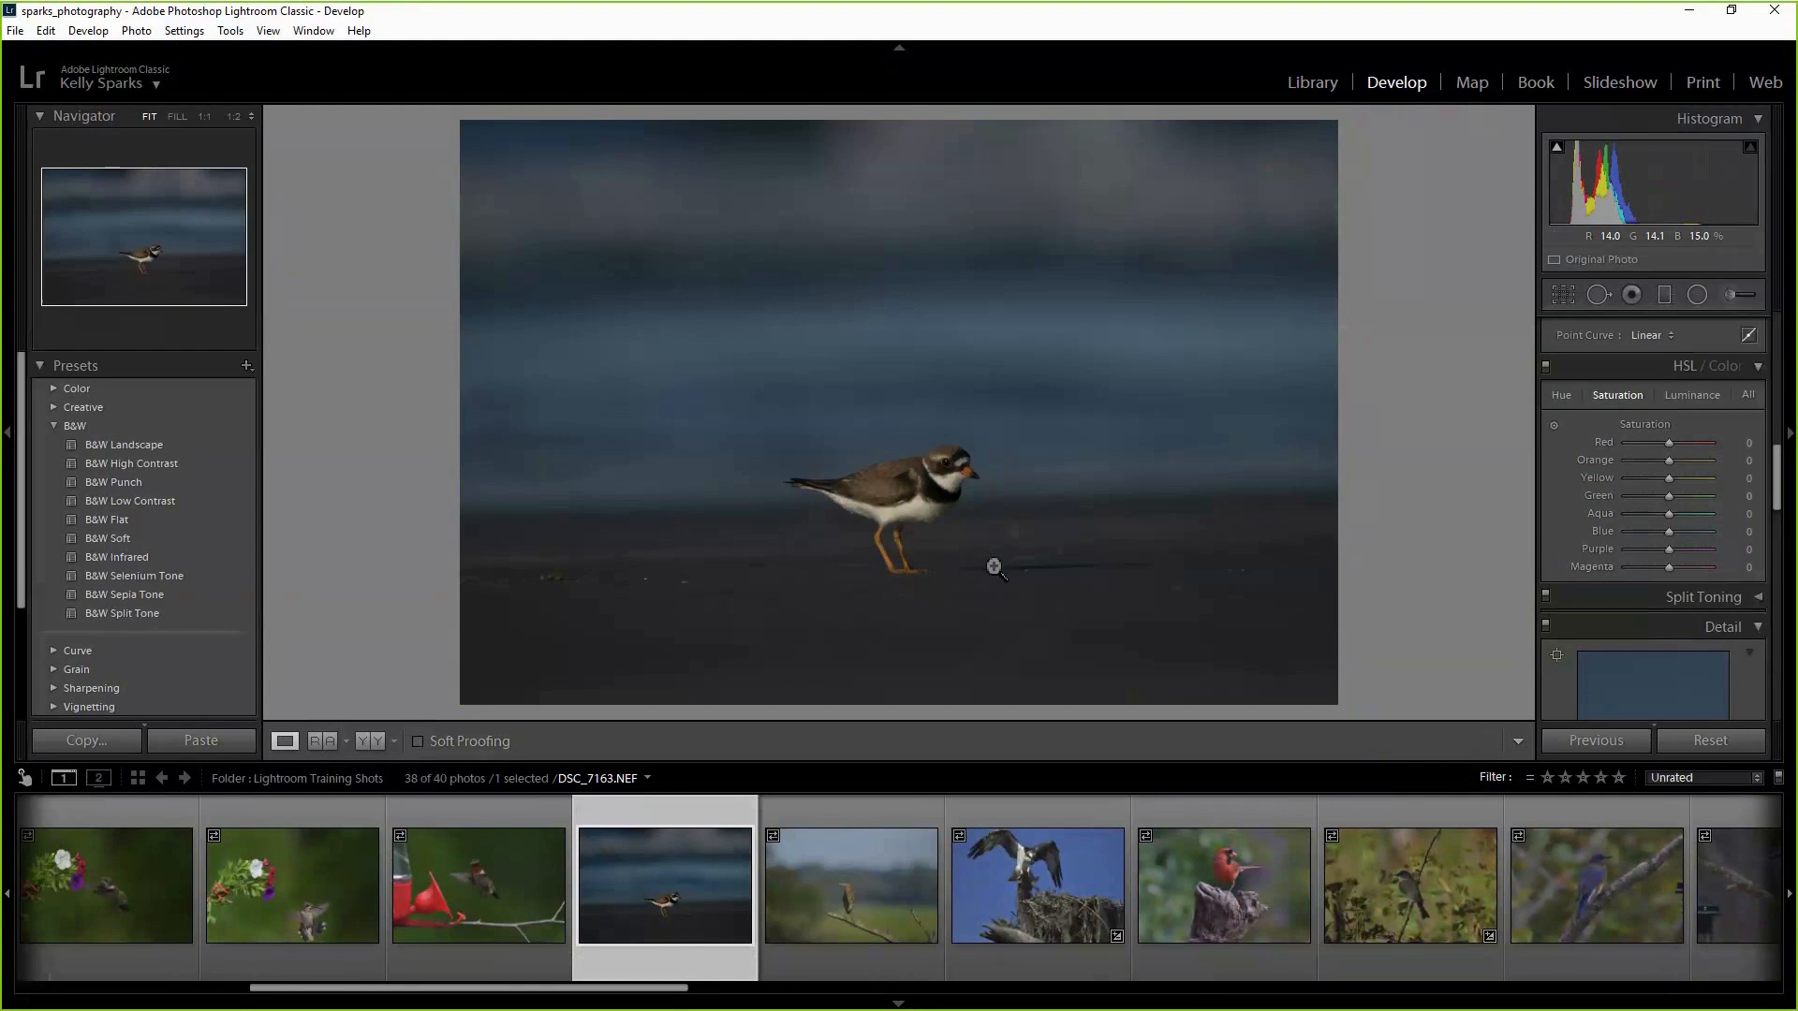
pyautogui.click(996, 584)
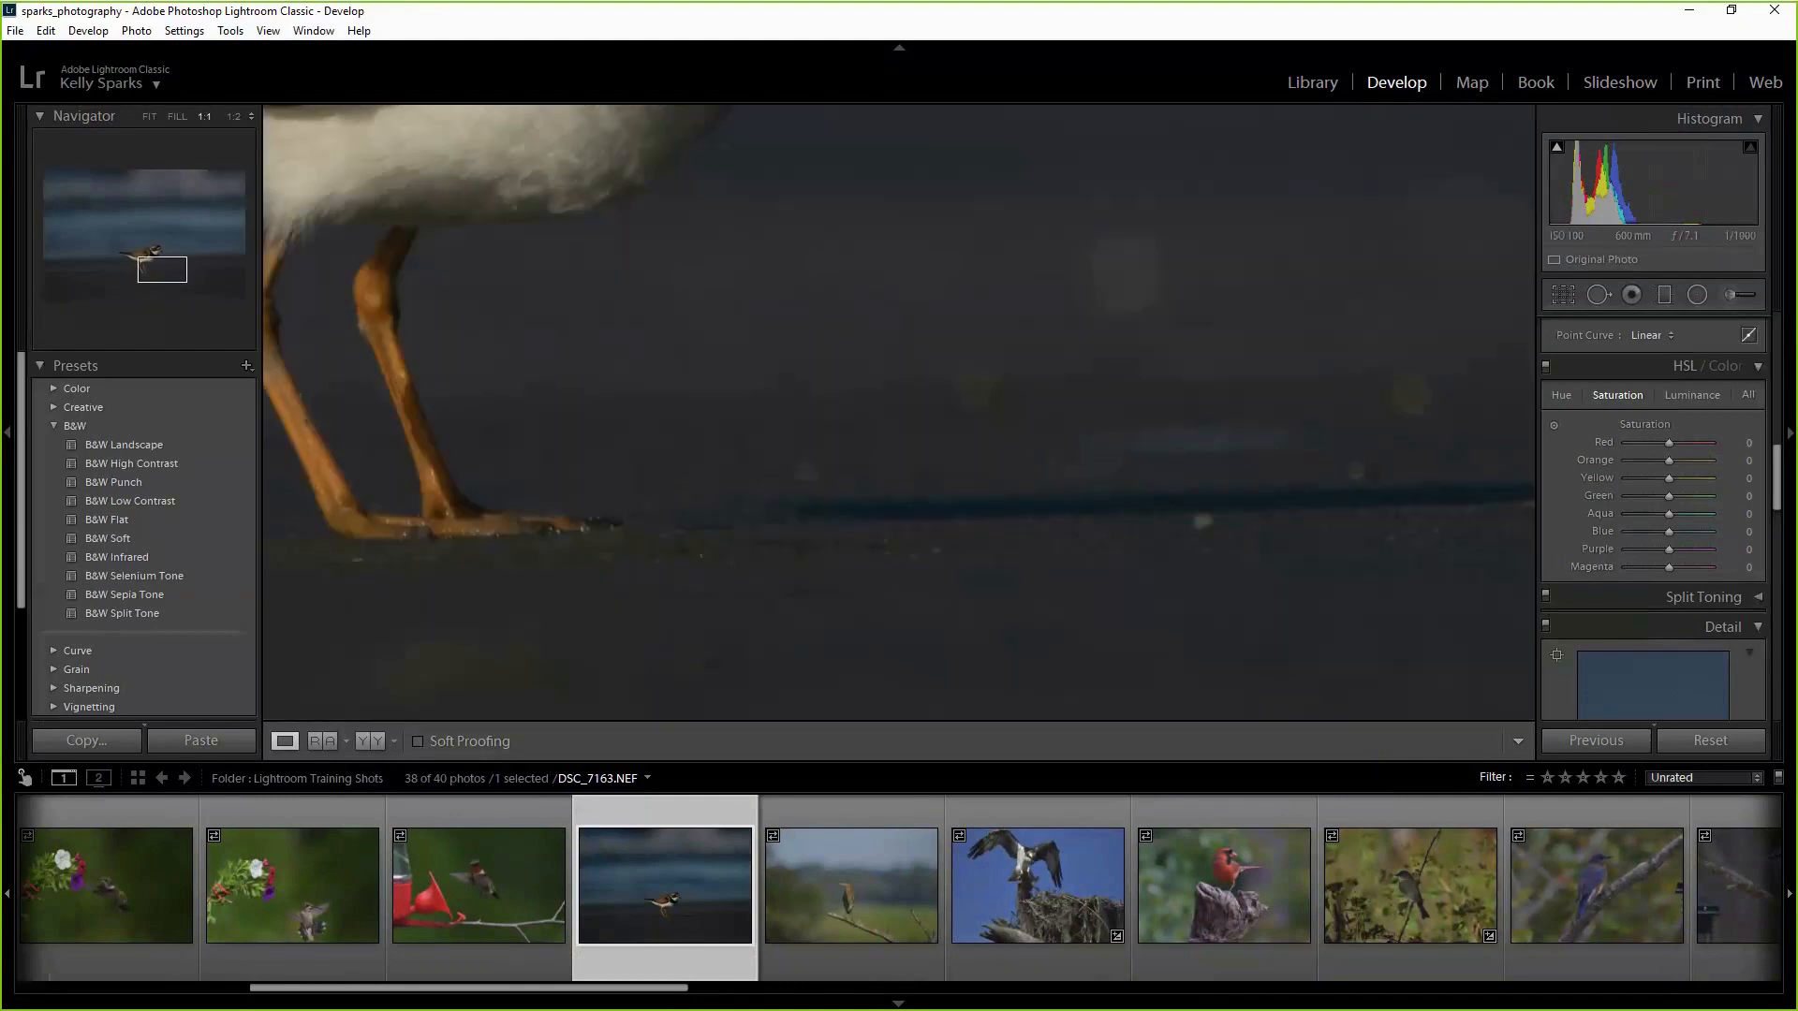
pyautogui.click(149, 116)
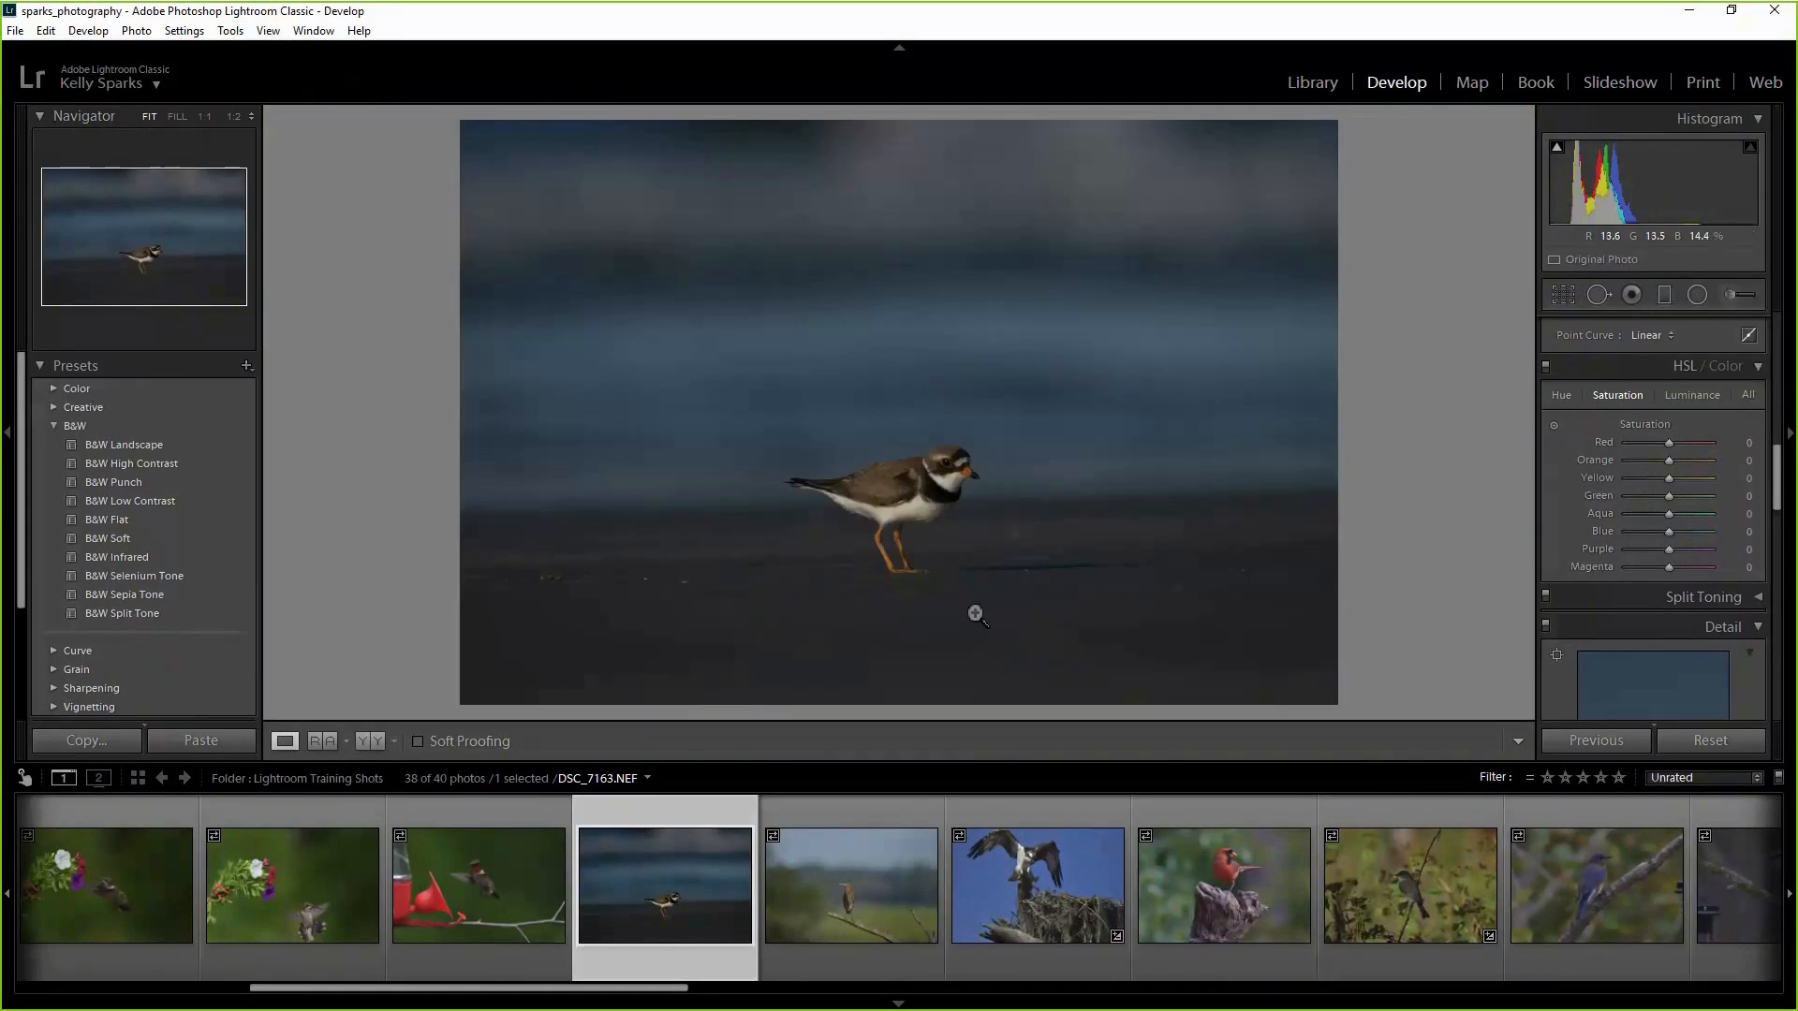
pyautogui.click(1063, 559)
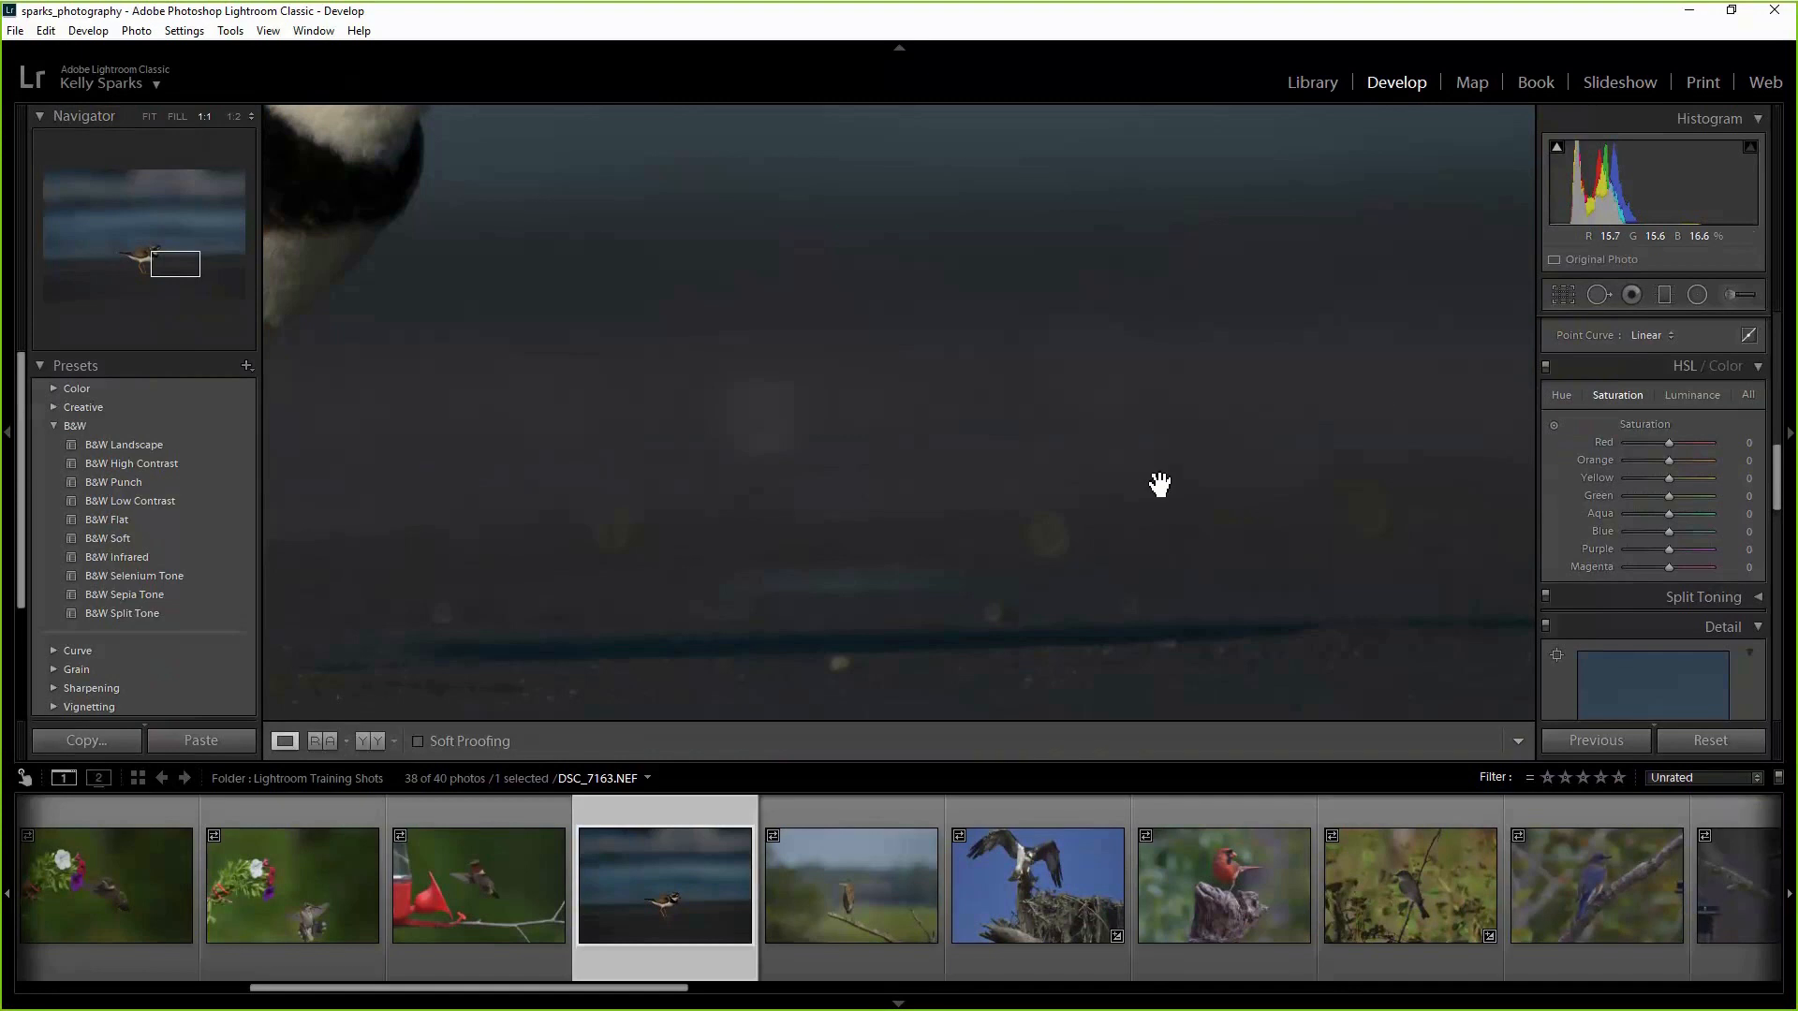
# Clone out the yellowish spot just above the bird's shadow with Spot Removal.
pyautogui.click(1600, 296)
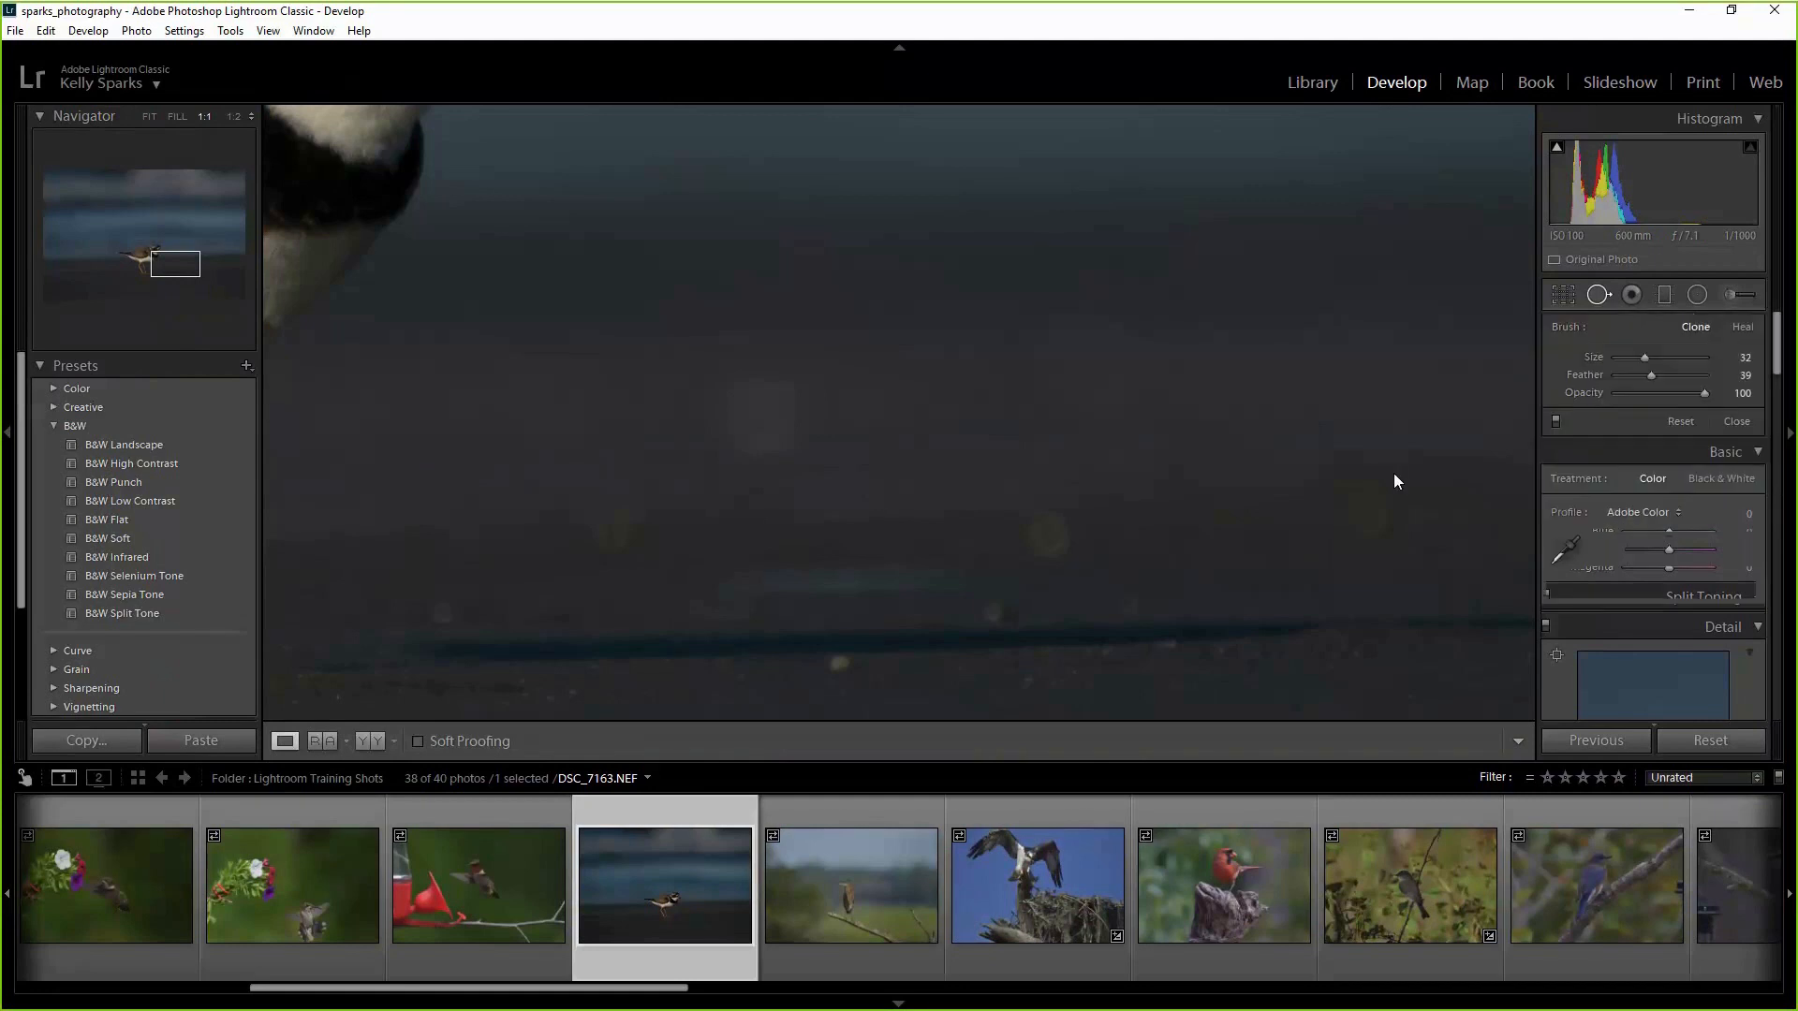
pyautogui.click(1045, 532)
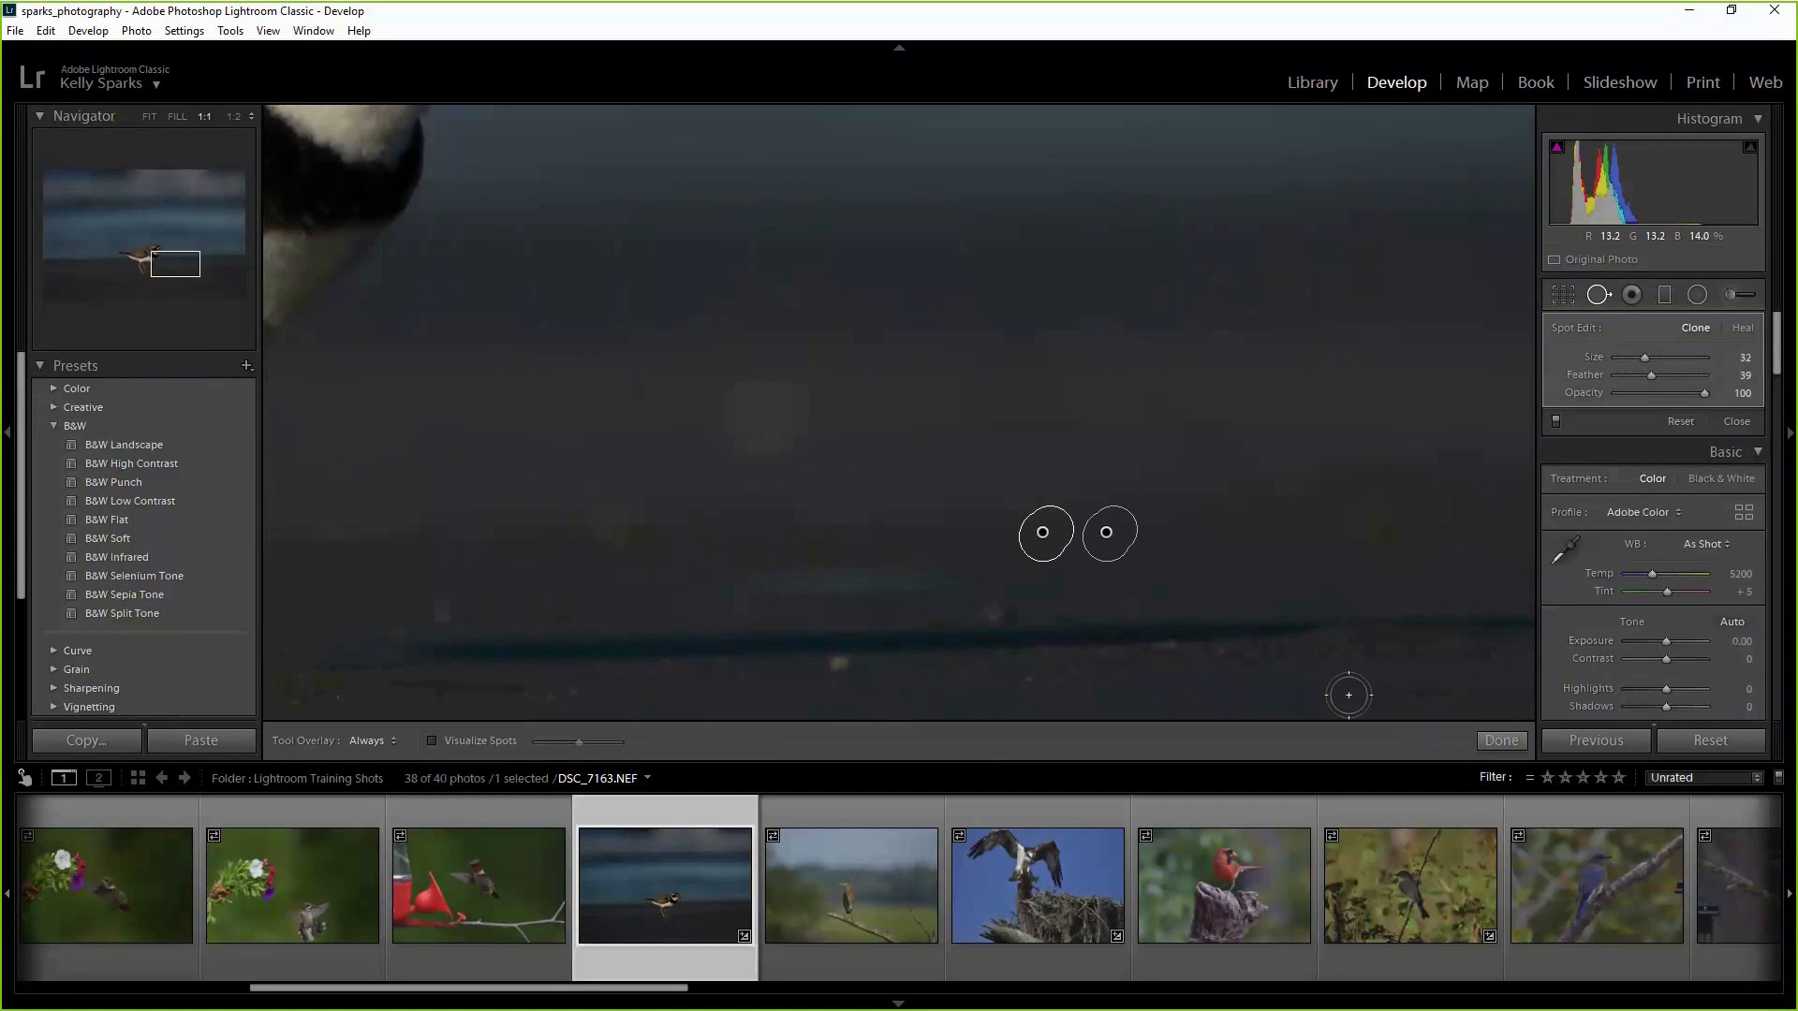
pyautogui.click(1501, 741)
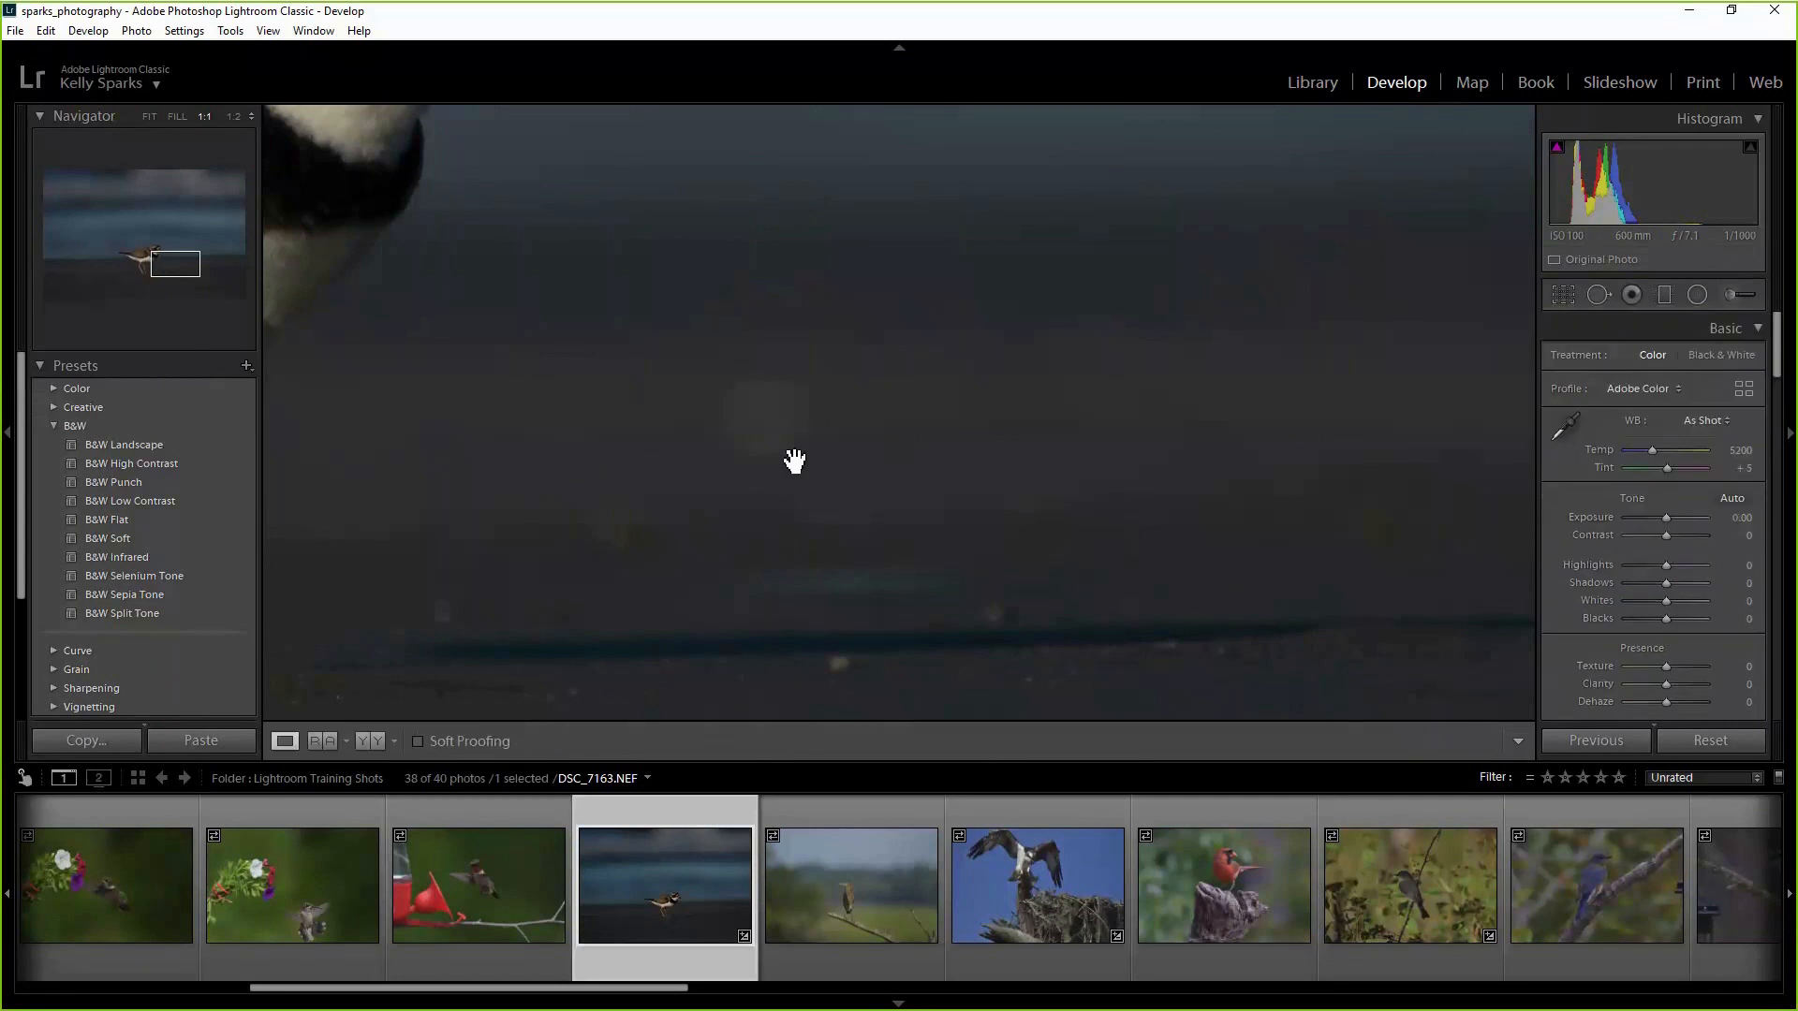
# Clone over the large pale spot beside the bird's breast with a size 39 brush, and view the whole photo.
pyautogui.click(1600, 297)
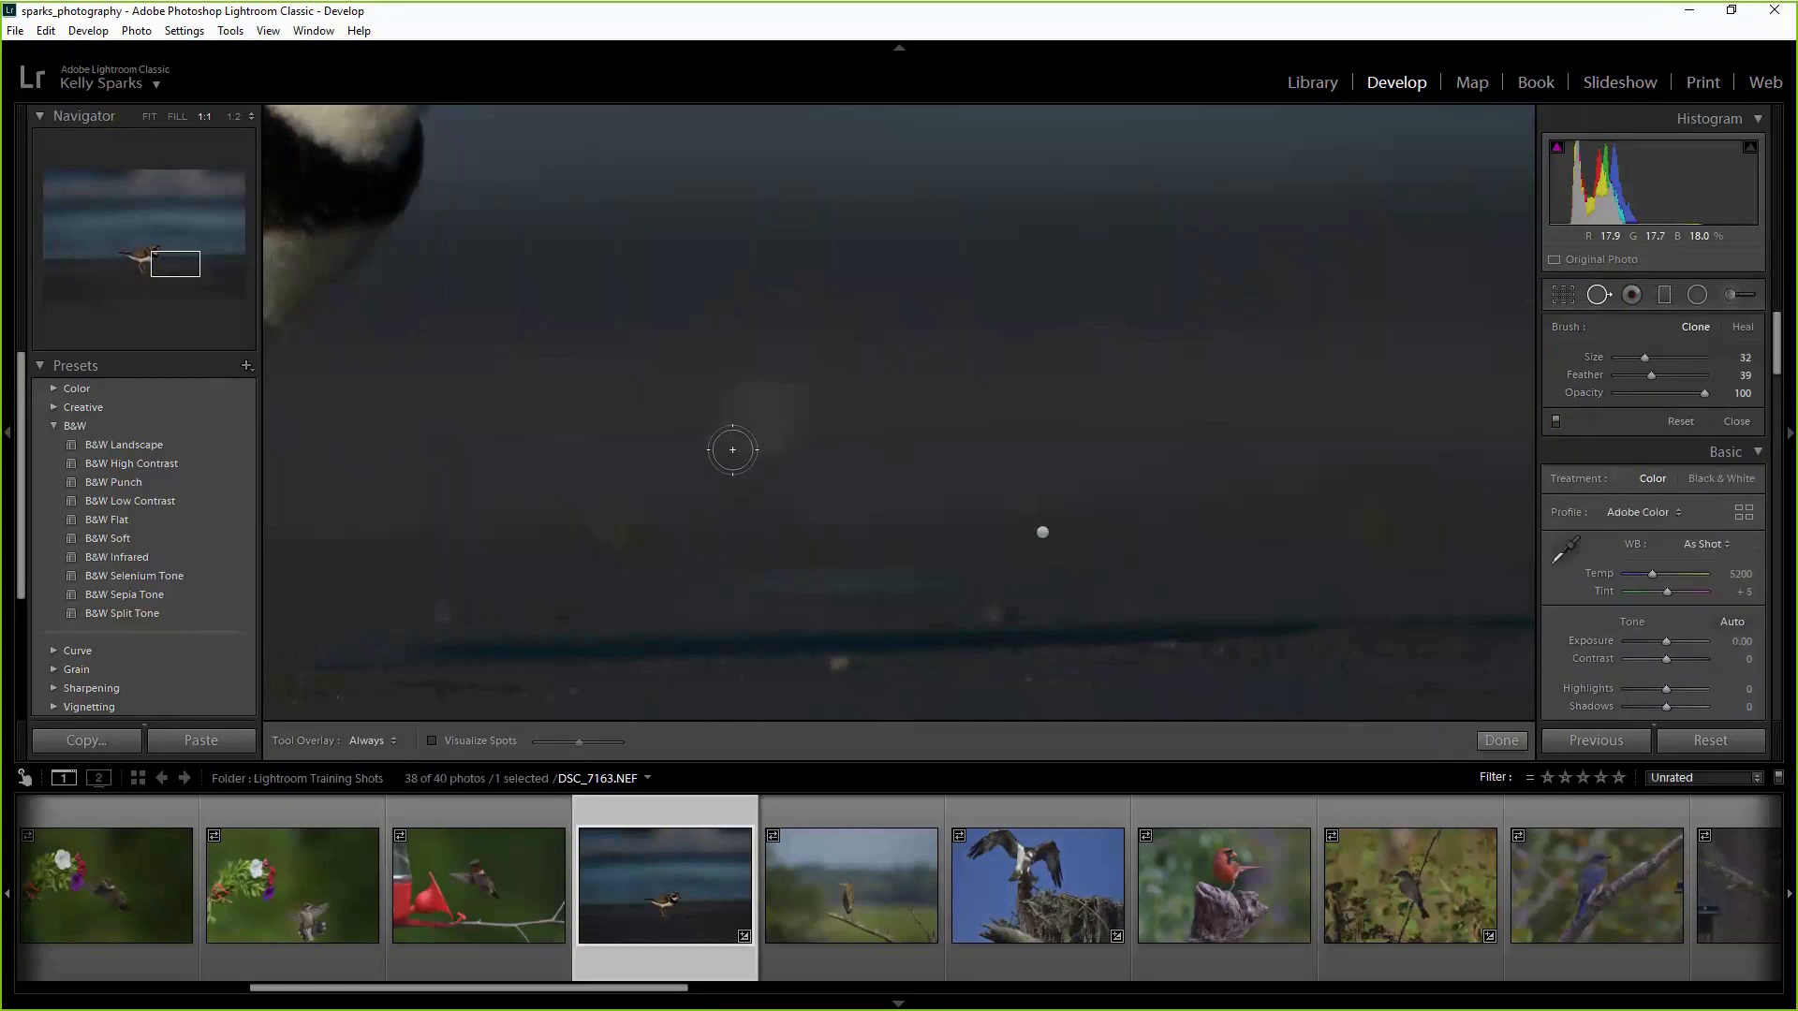
pyautogui.scroll(1, 732, 451)
pyautogui.moveTo(733, 450); pyautogui.dragTo(758, 433)
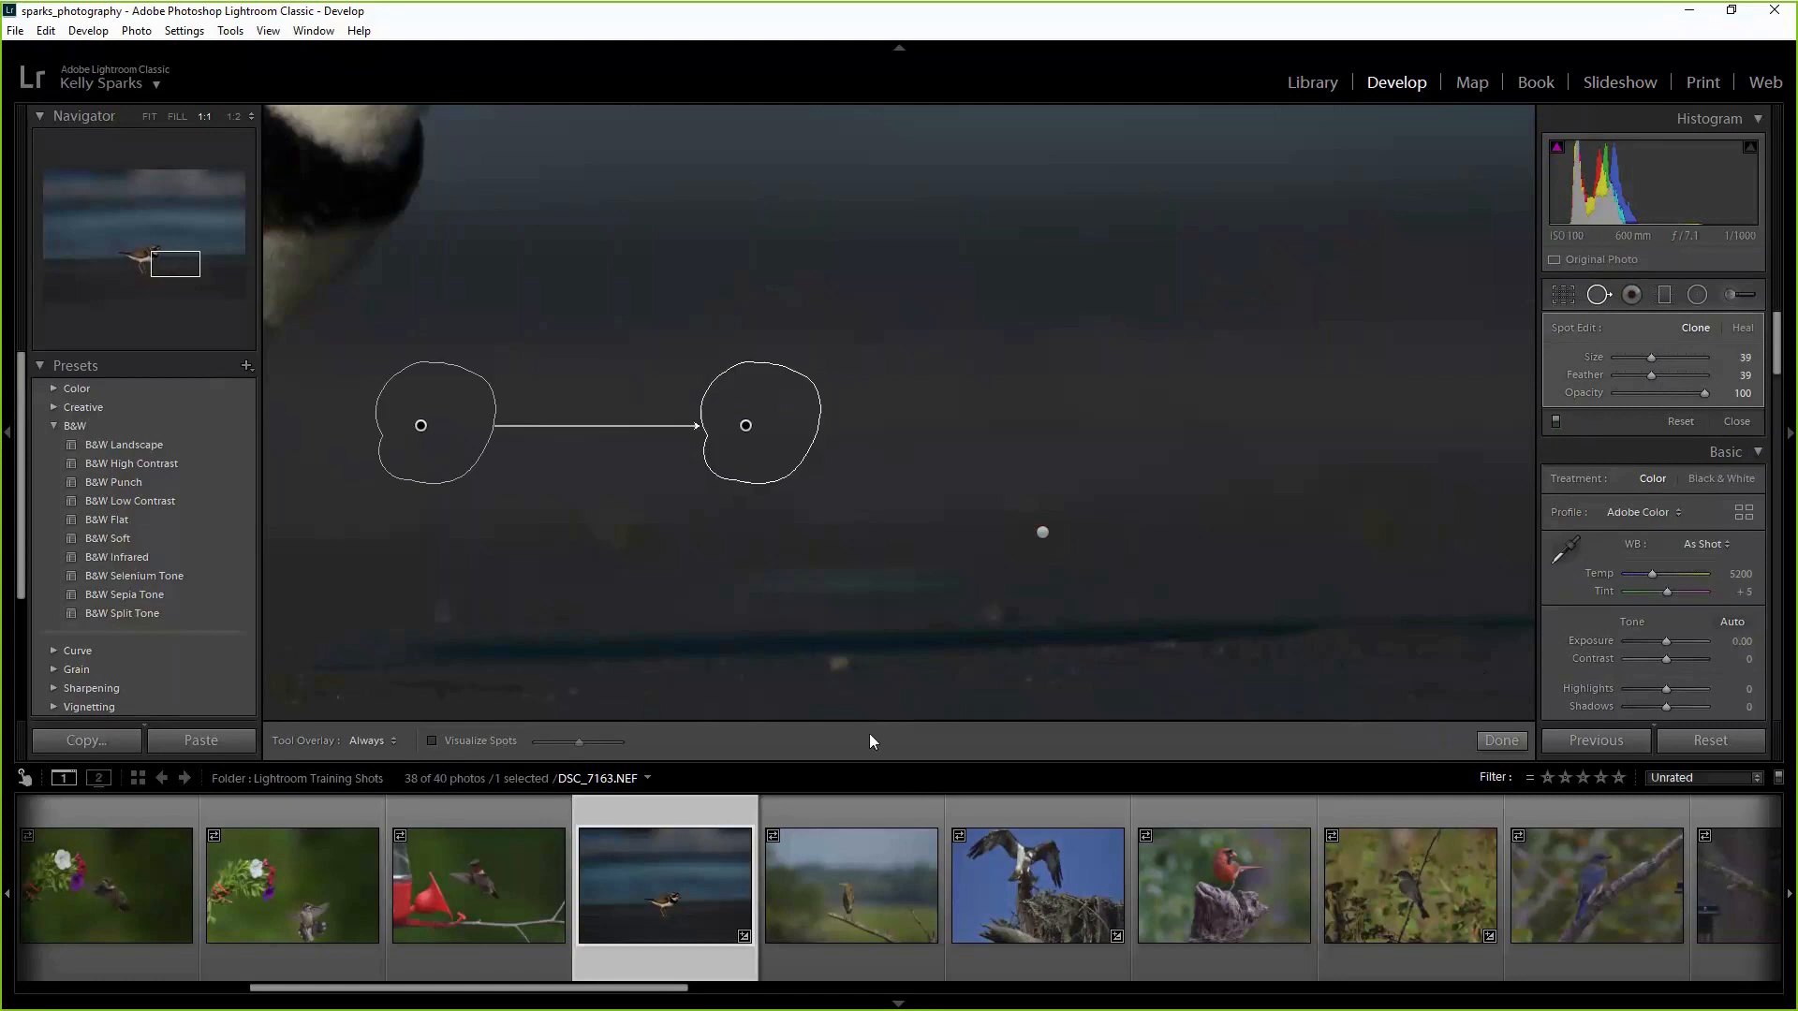
pyautogui.click(1501, 740)
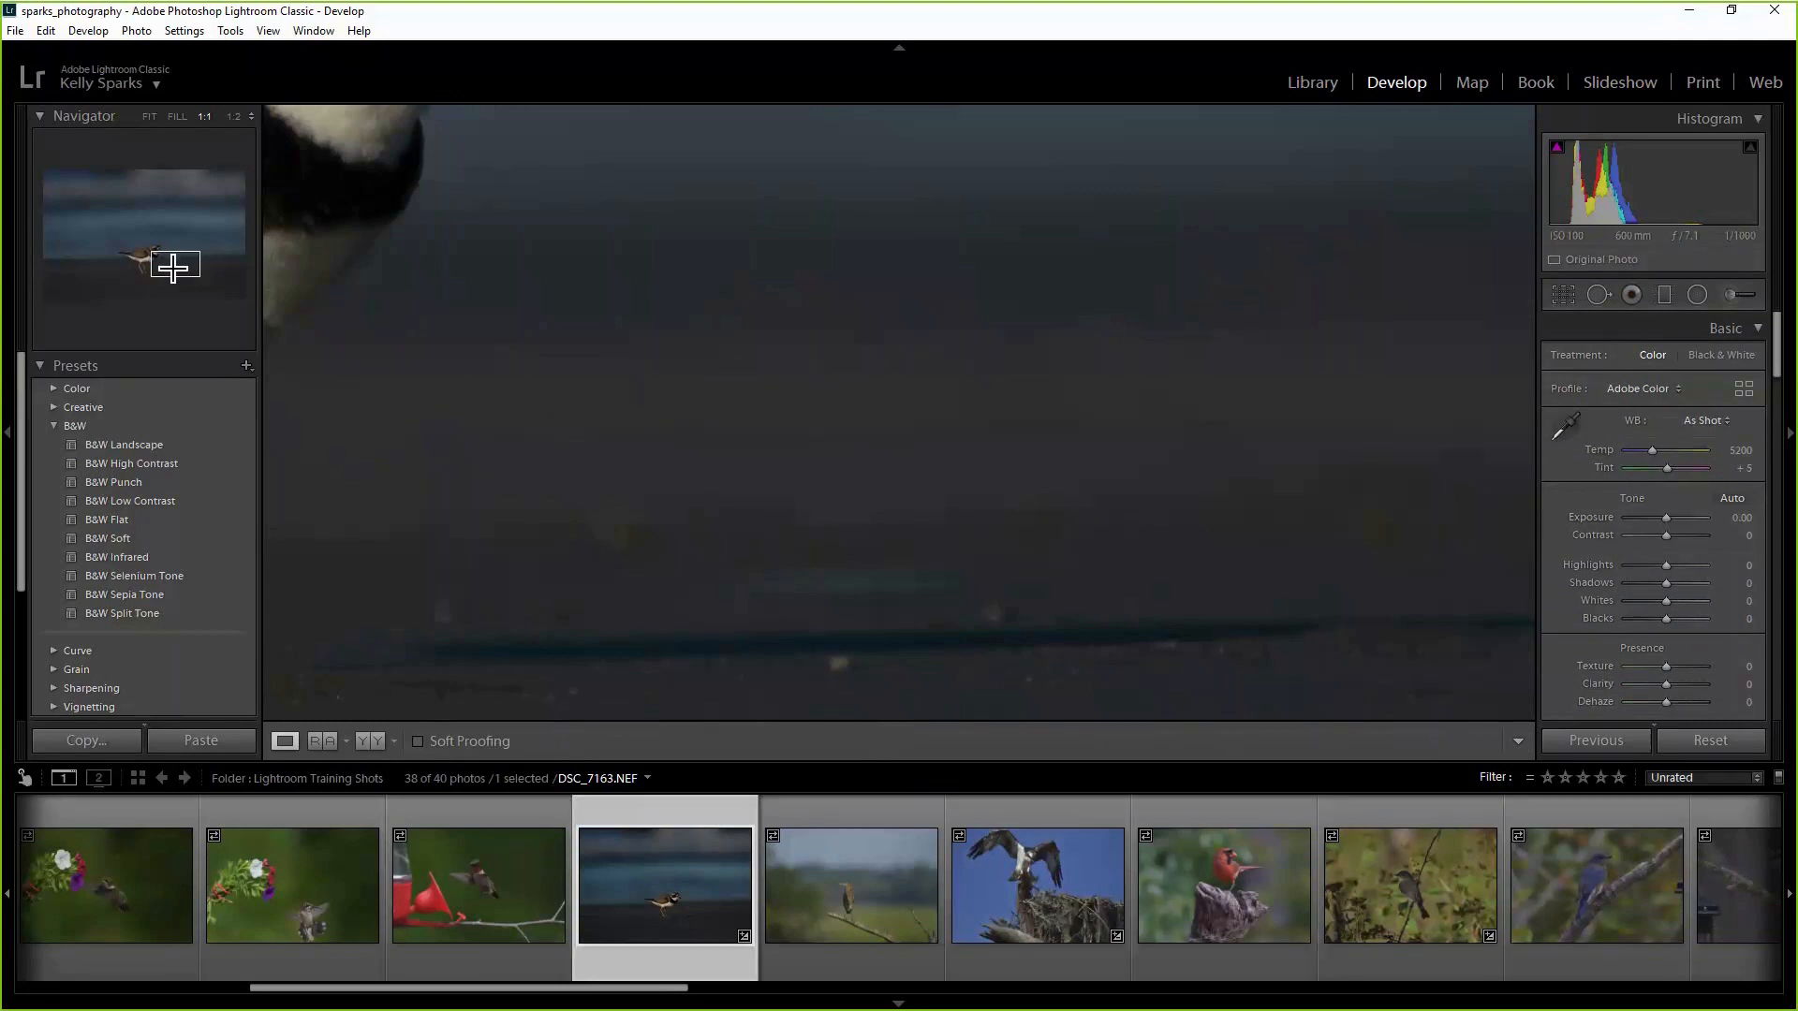
pyautogui.click(154, 121)
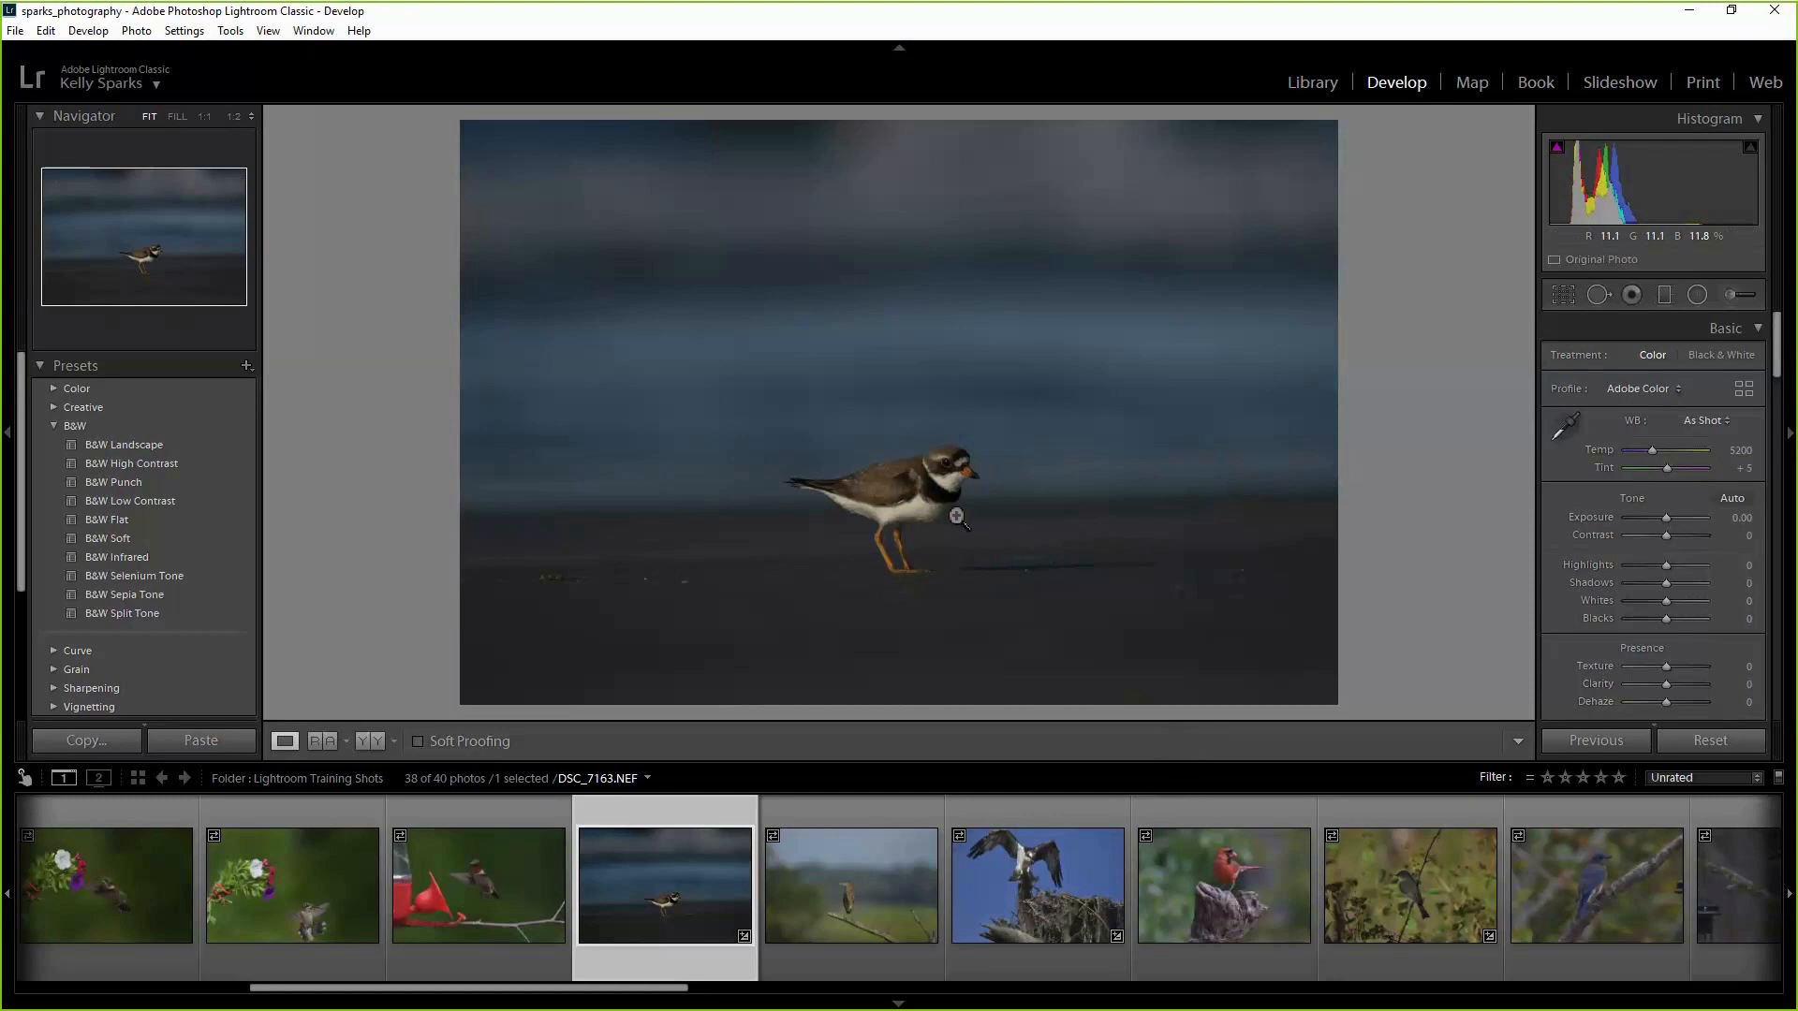
# Switch Spot Removal to Heal and heal the faint yellowish spot nearest the bird with a size 56 brush at 1:1.
pyautogui.click(1600, 295)
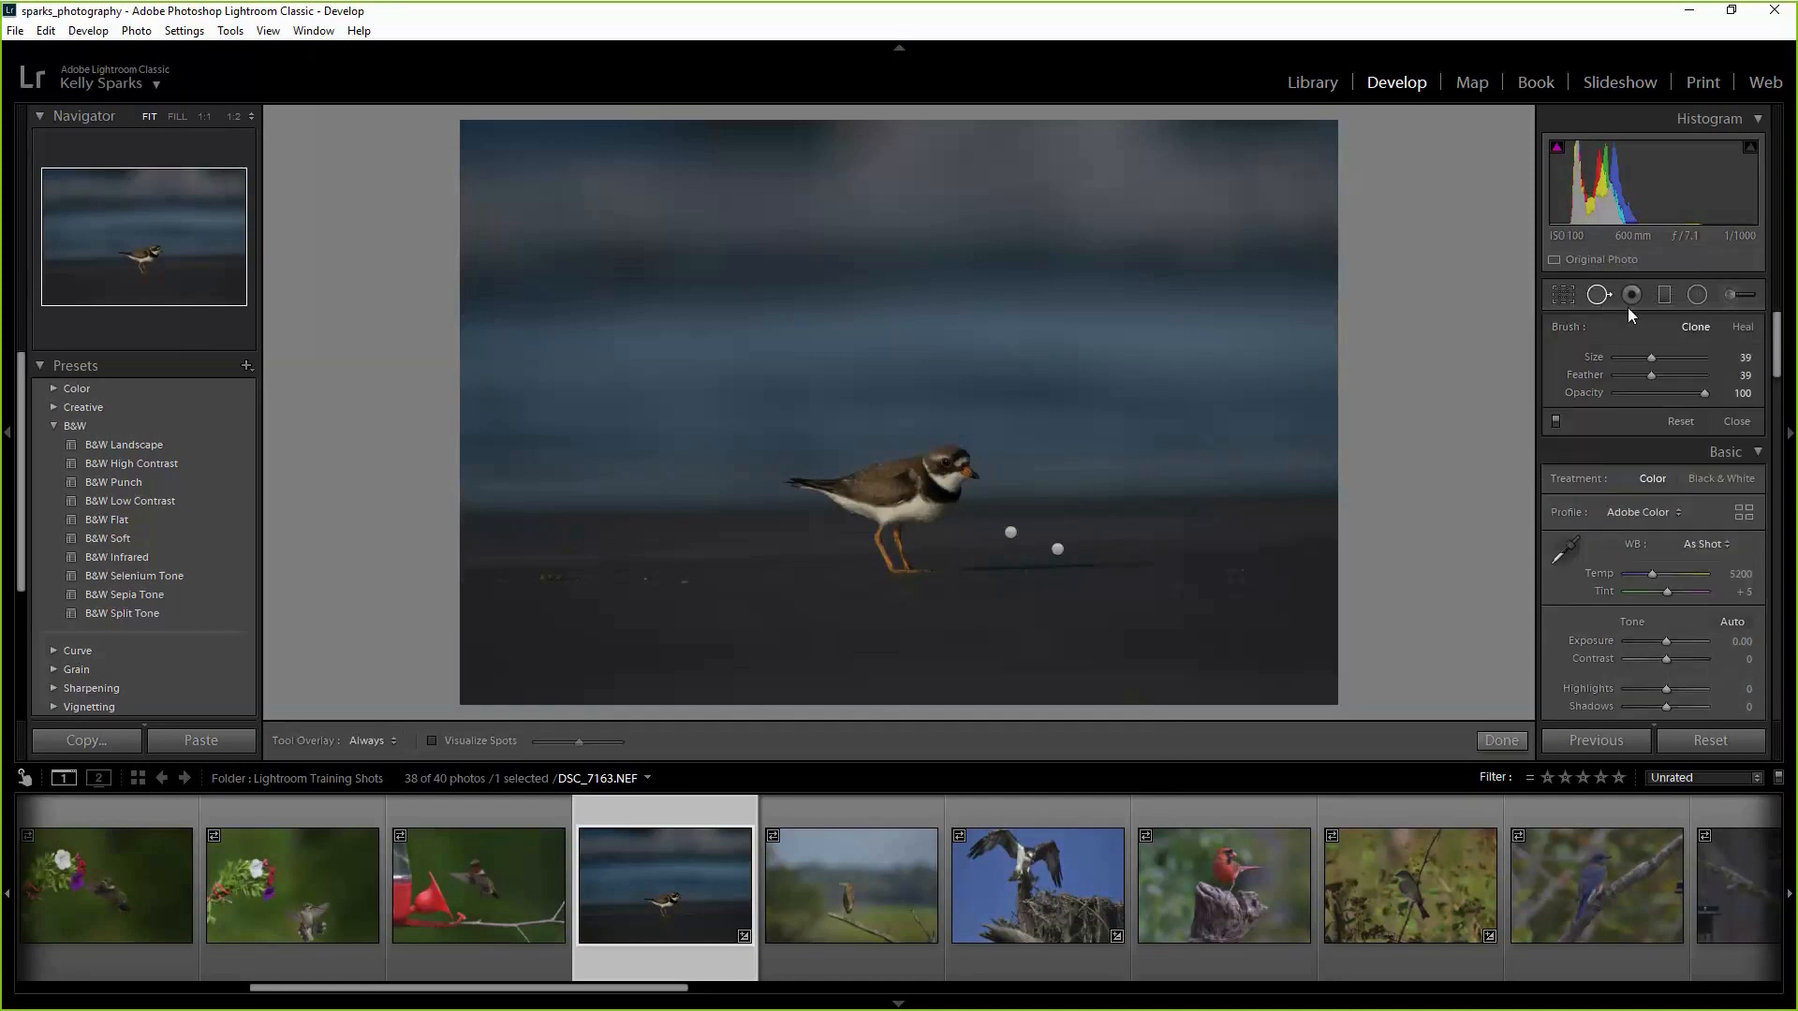
pyautogui.click(1744, 326)
pyautogui.scroll(5, 822, 532)
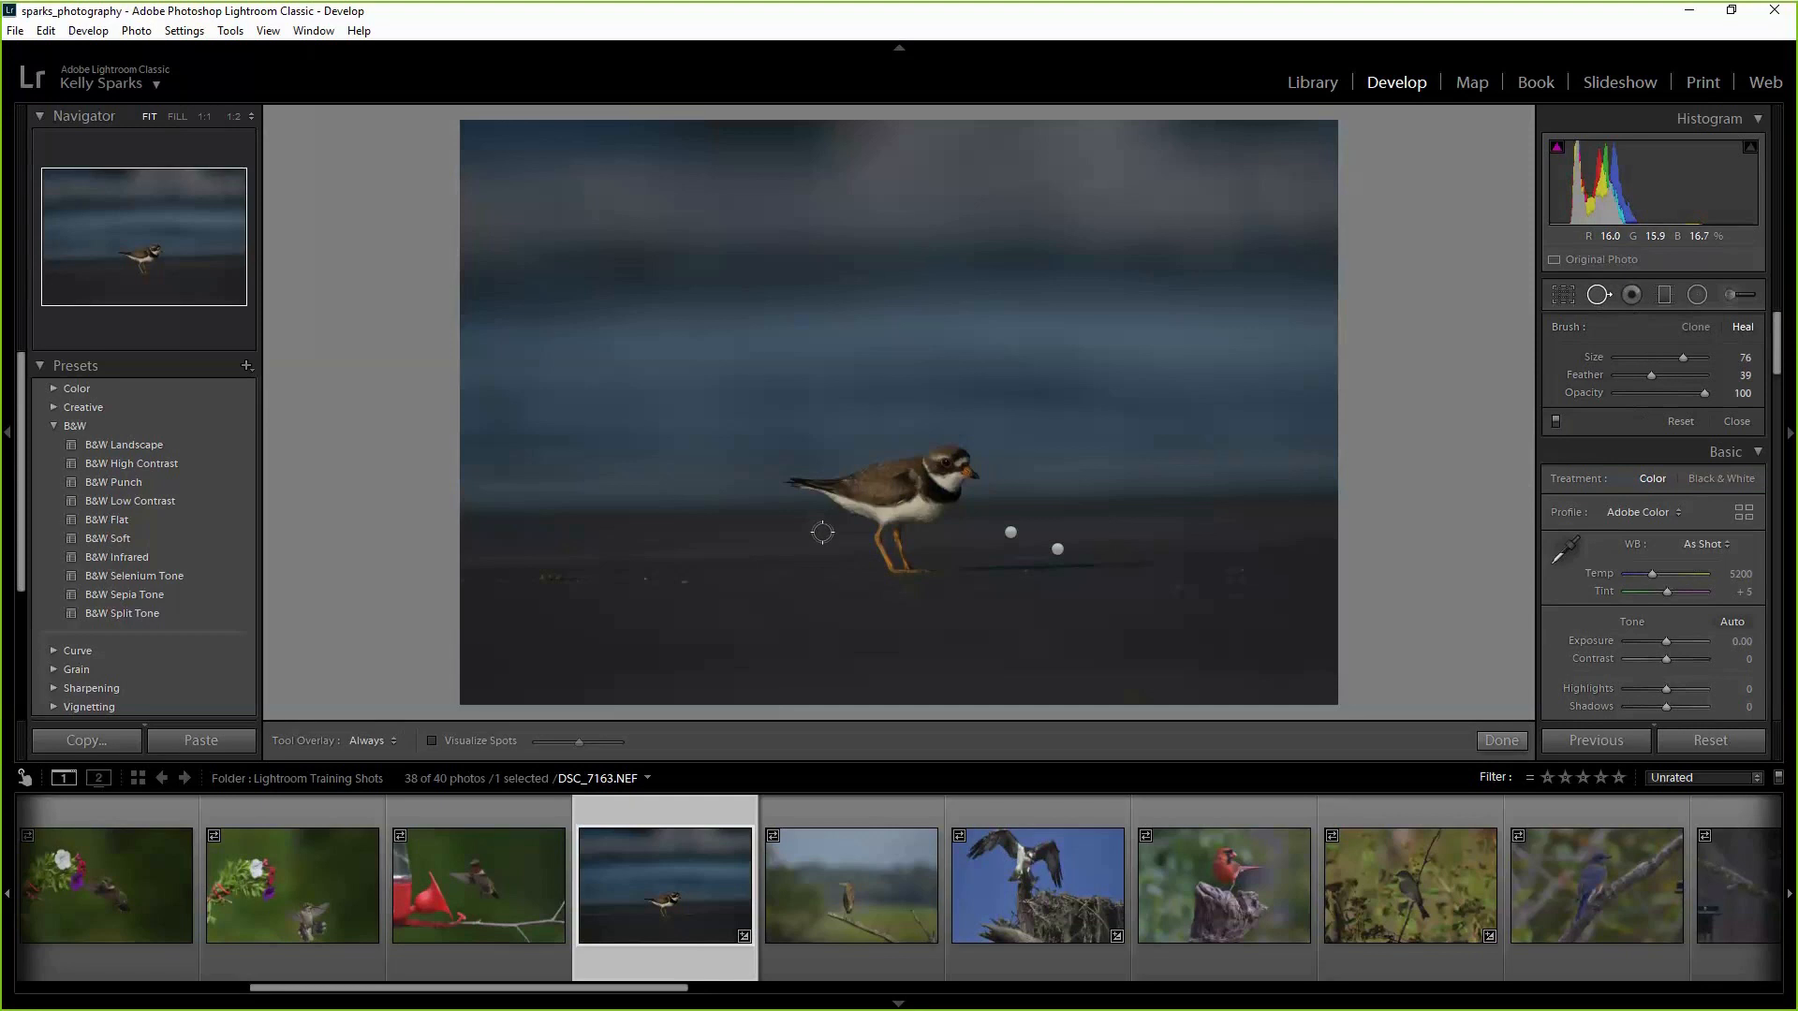
pyautogui.click(208, 114)
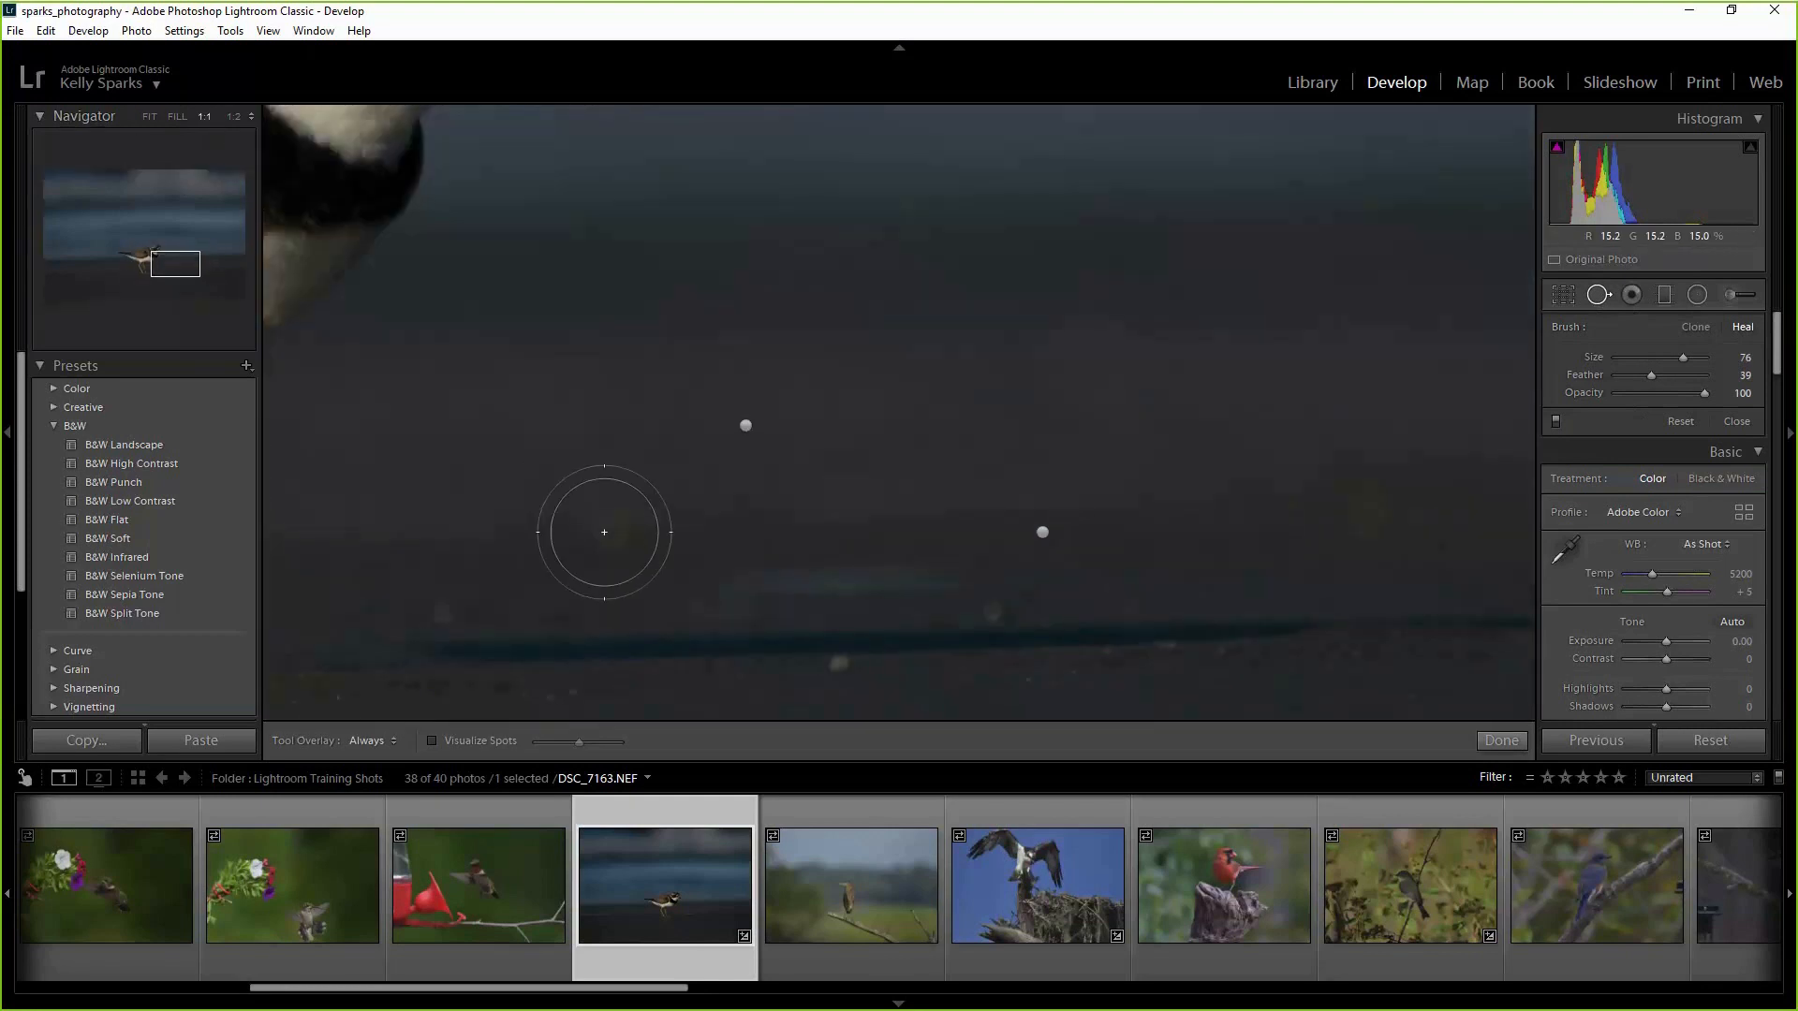
pyautogui.scroll(-3, 604, 532)
pyautogui.click(612, 530)
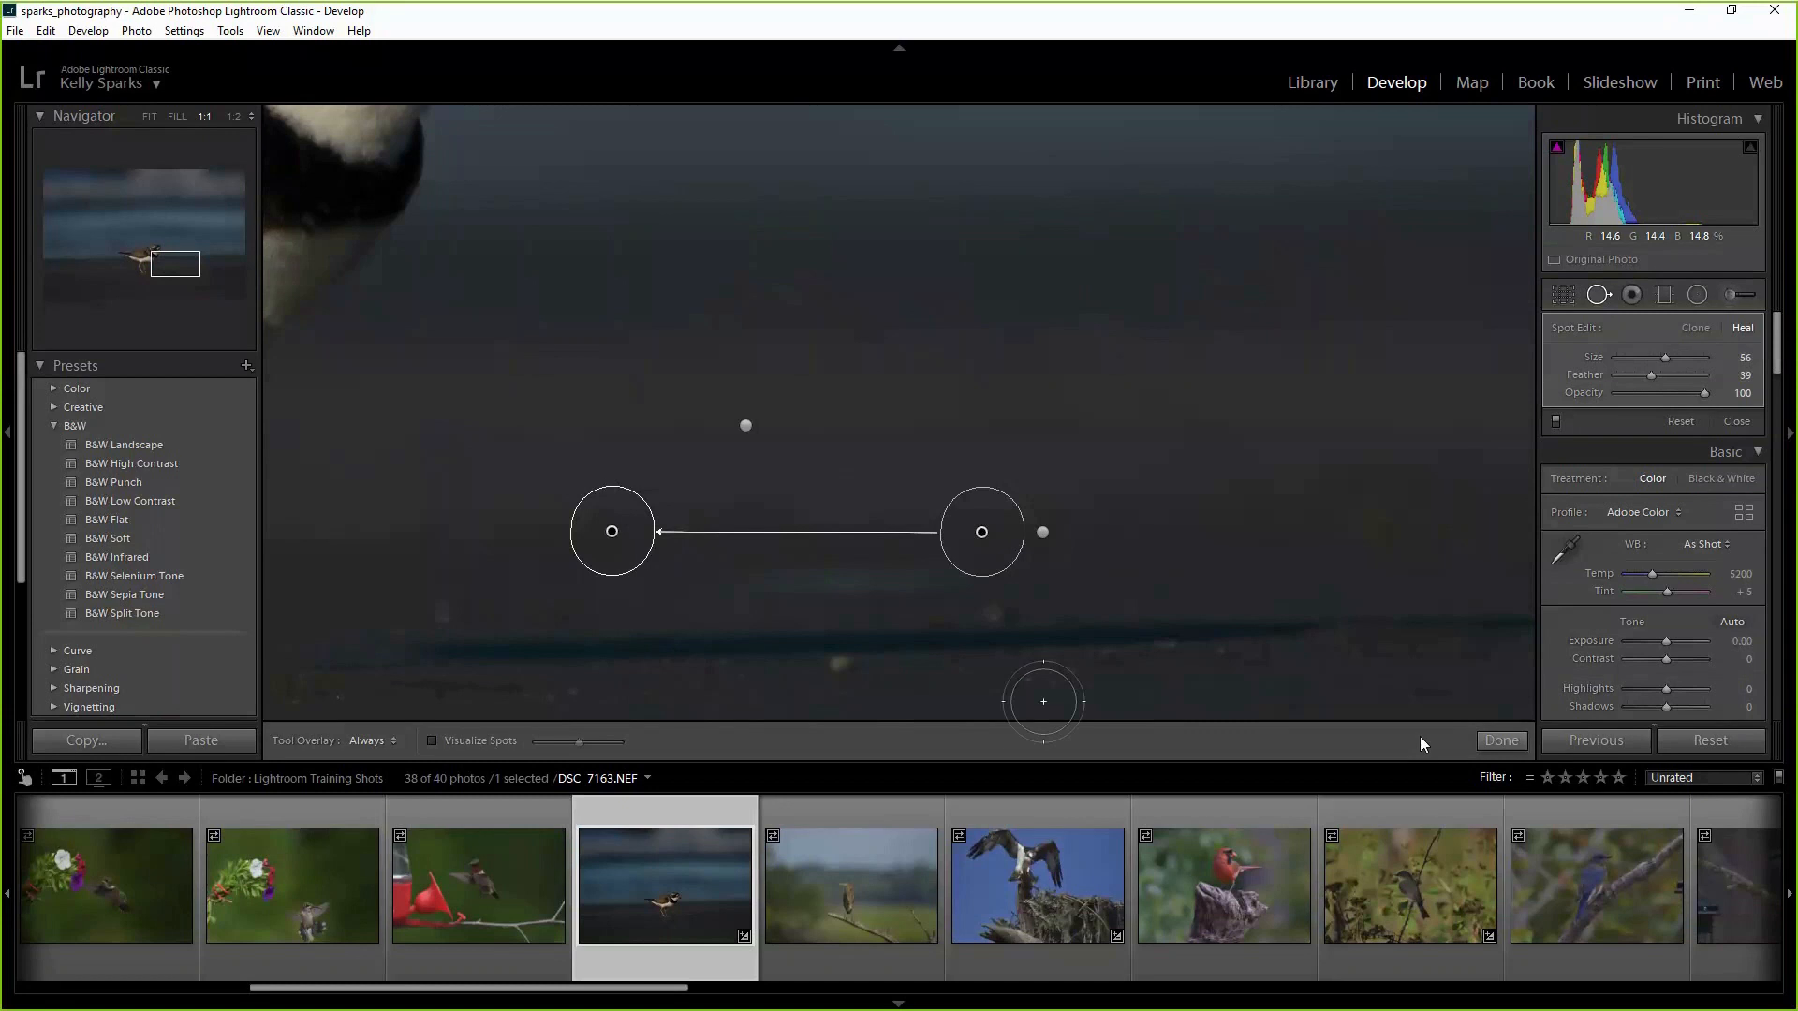
# Set the Spot Removal brush back to Clone, view the whole shorebird photo and close the tool.
pyautogui.click(1502, 740)
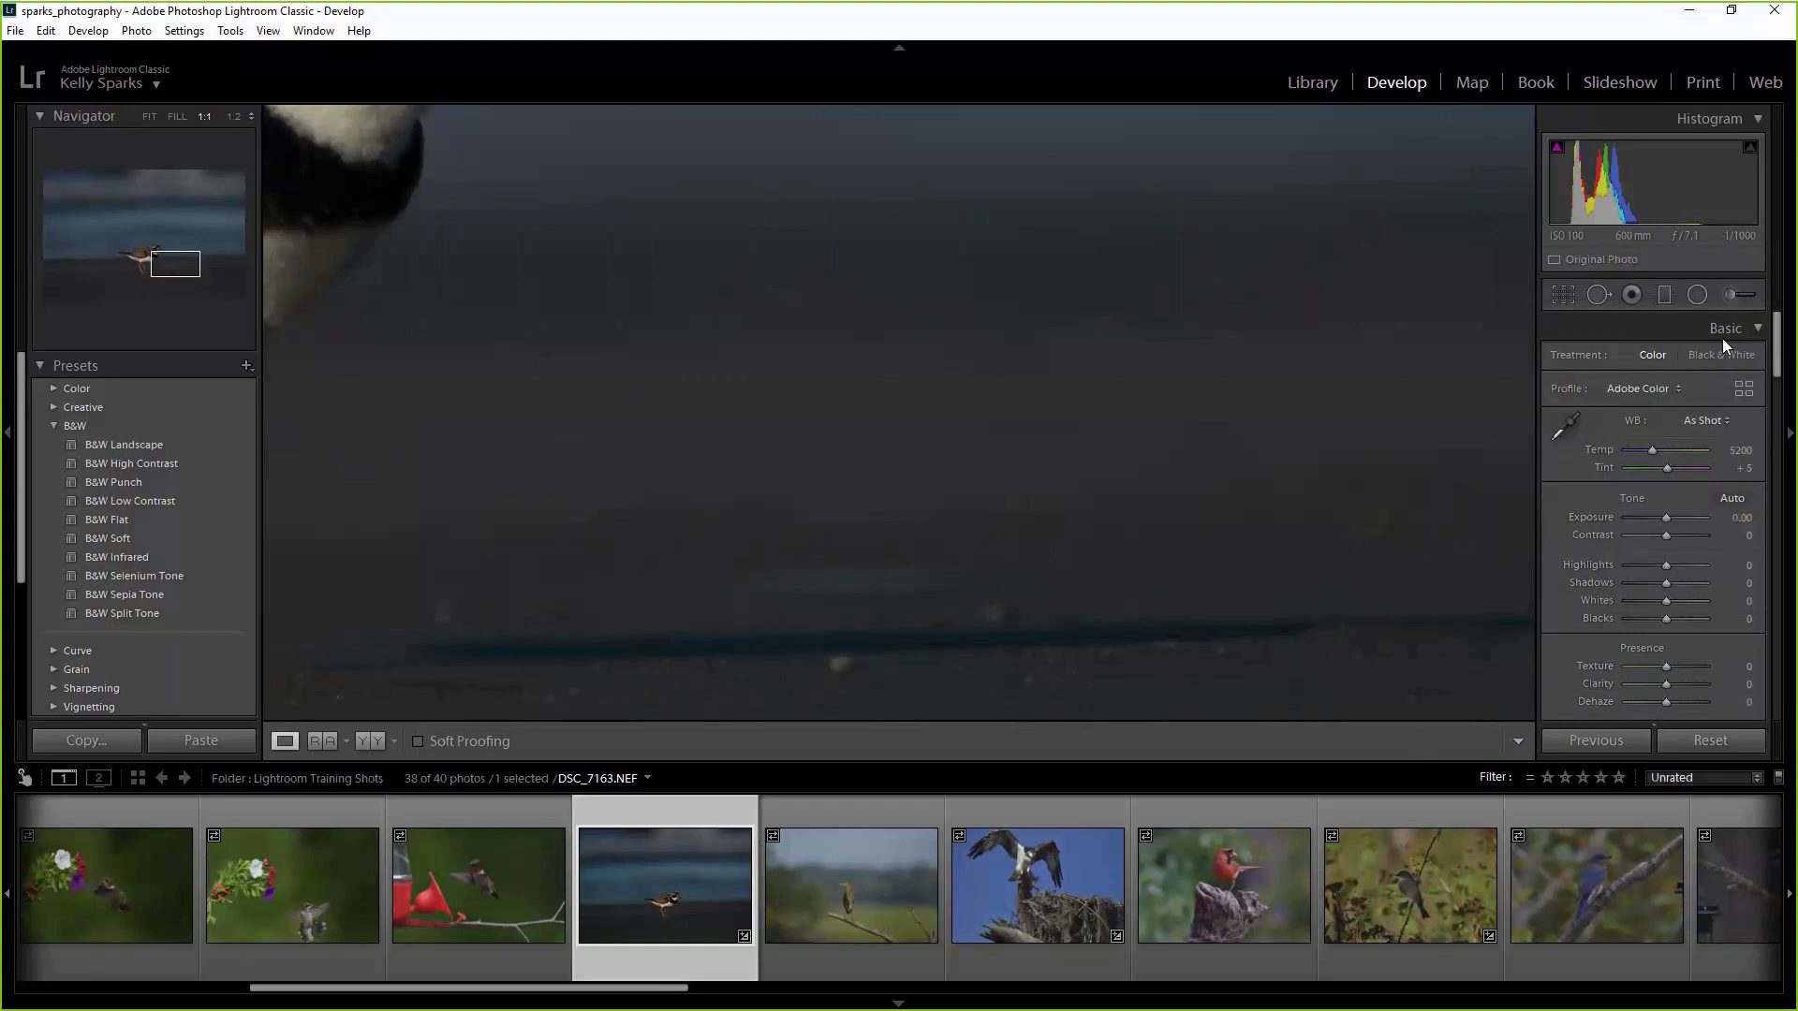
pyautogui.click(1598, 294)
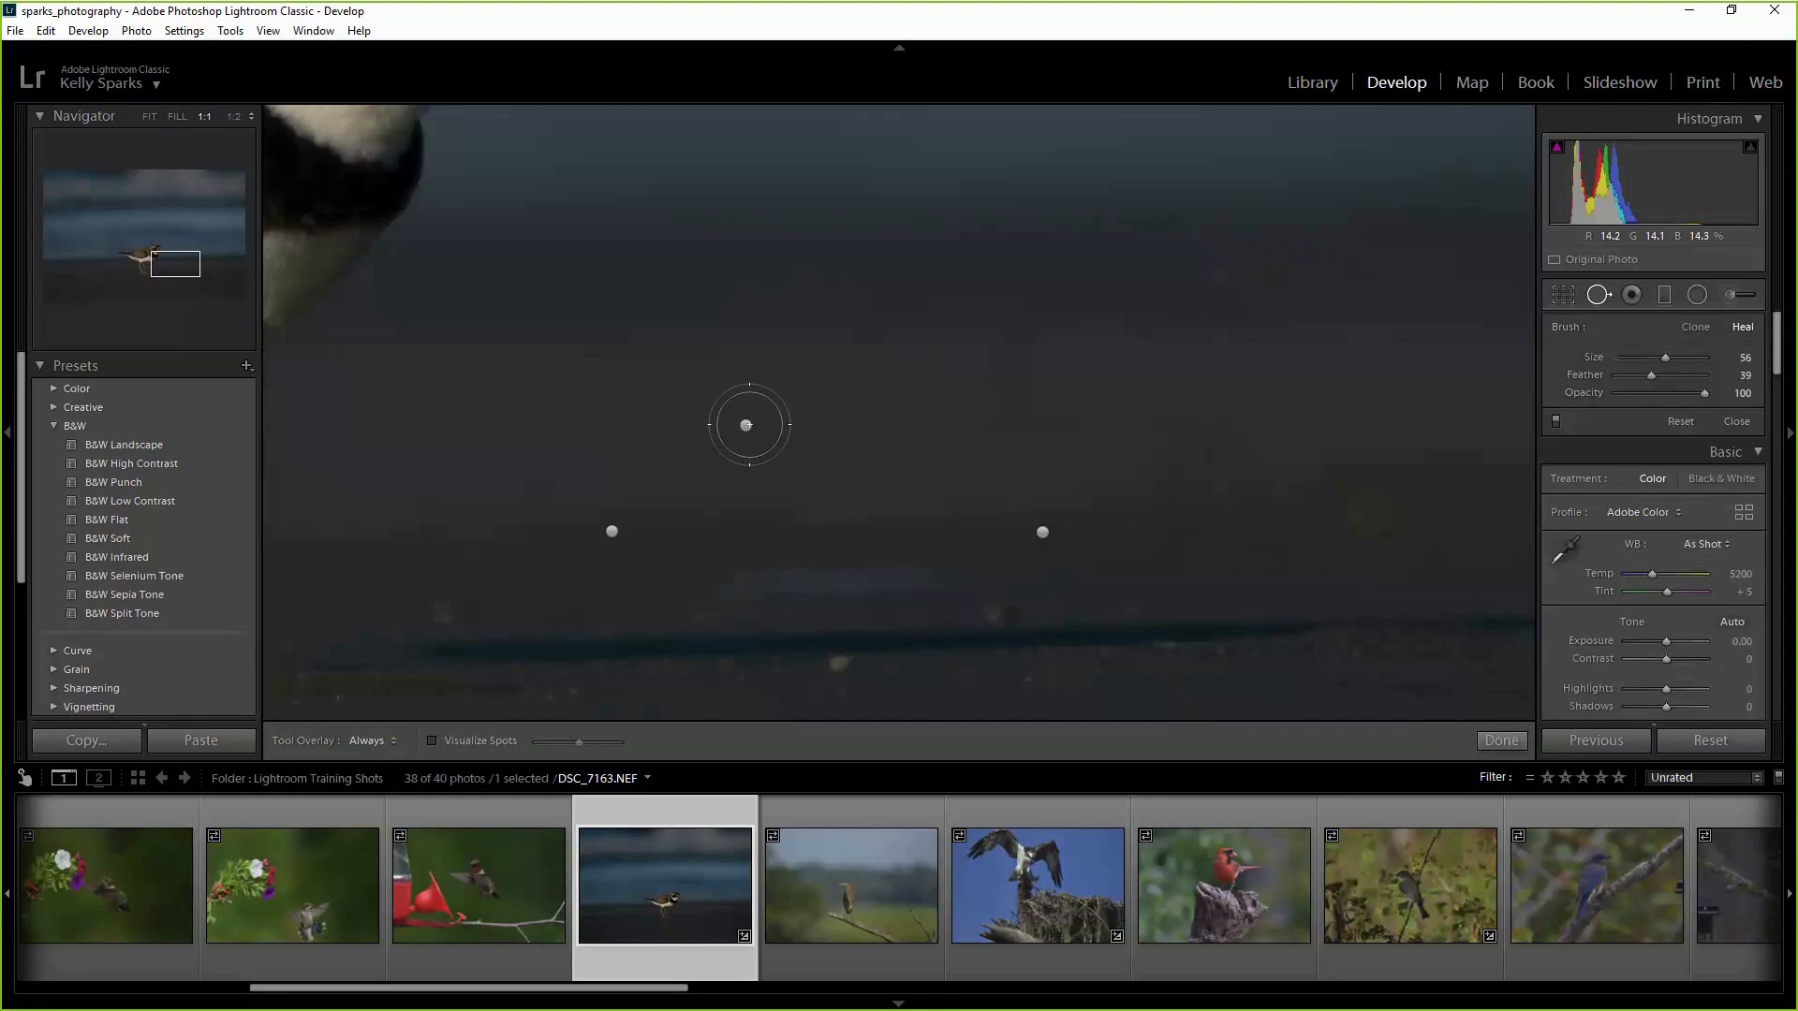
pyautogui.moveTo(193, 268); pyautogui.dragTo(158, 257)
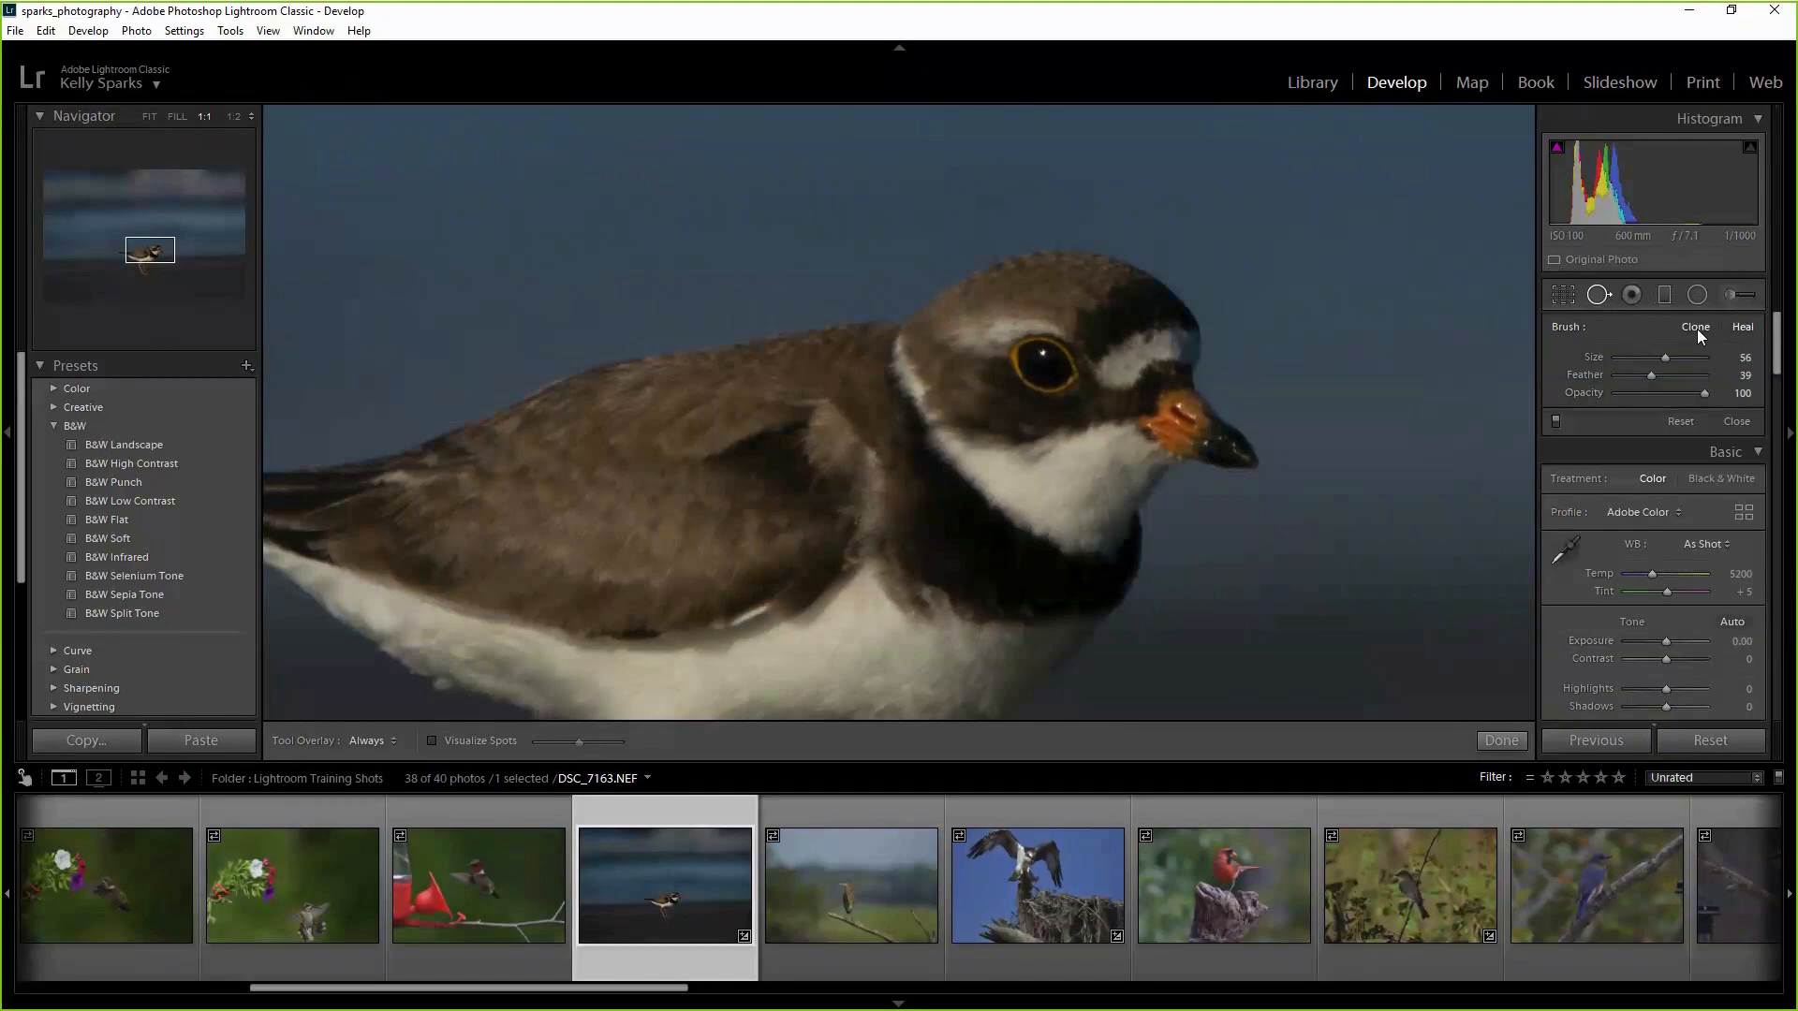
pyautogui.click(1696, 327)
pyautogui.click(150, 116)
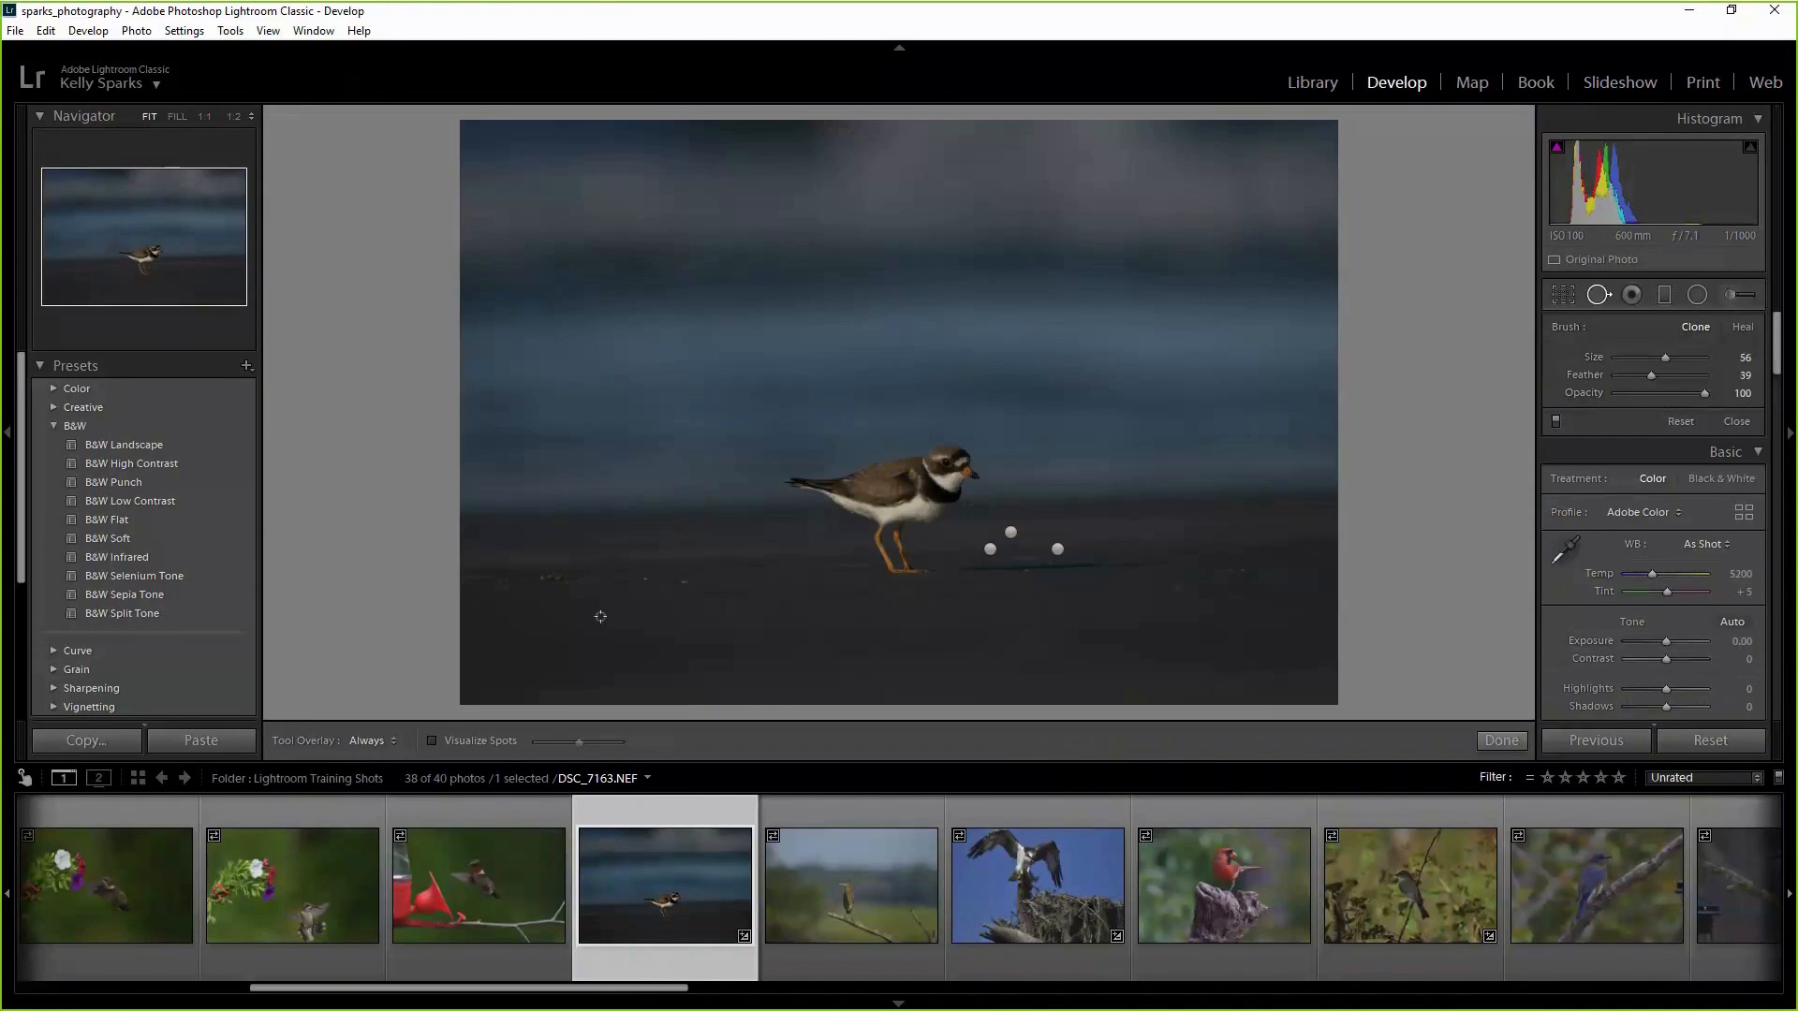
pyautogui.click(1500, 740)
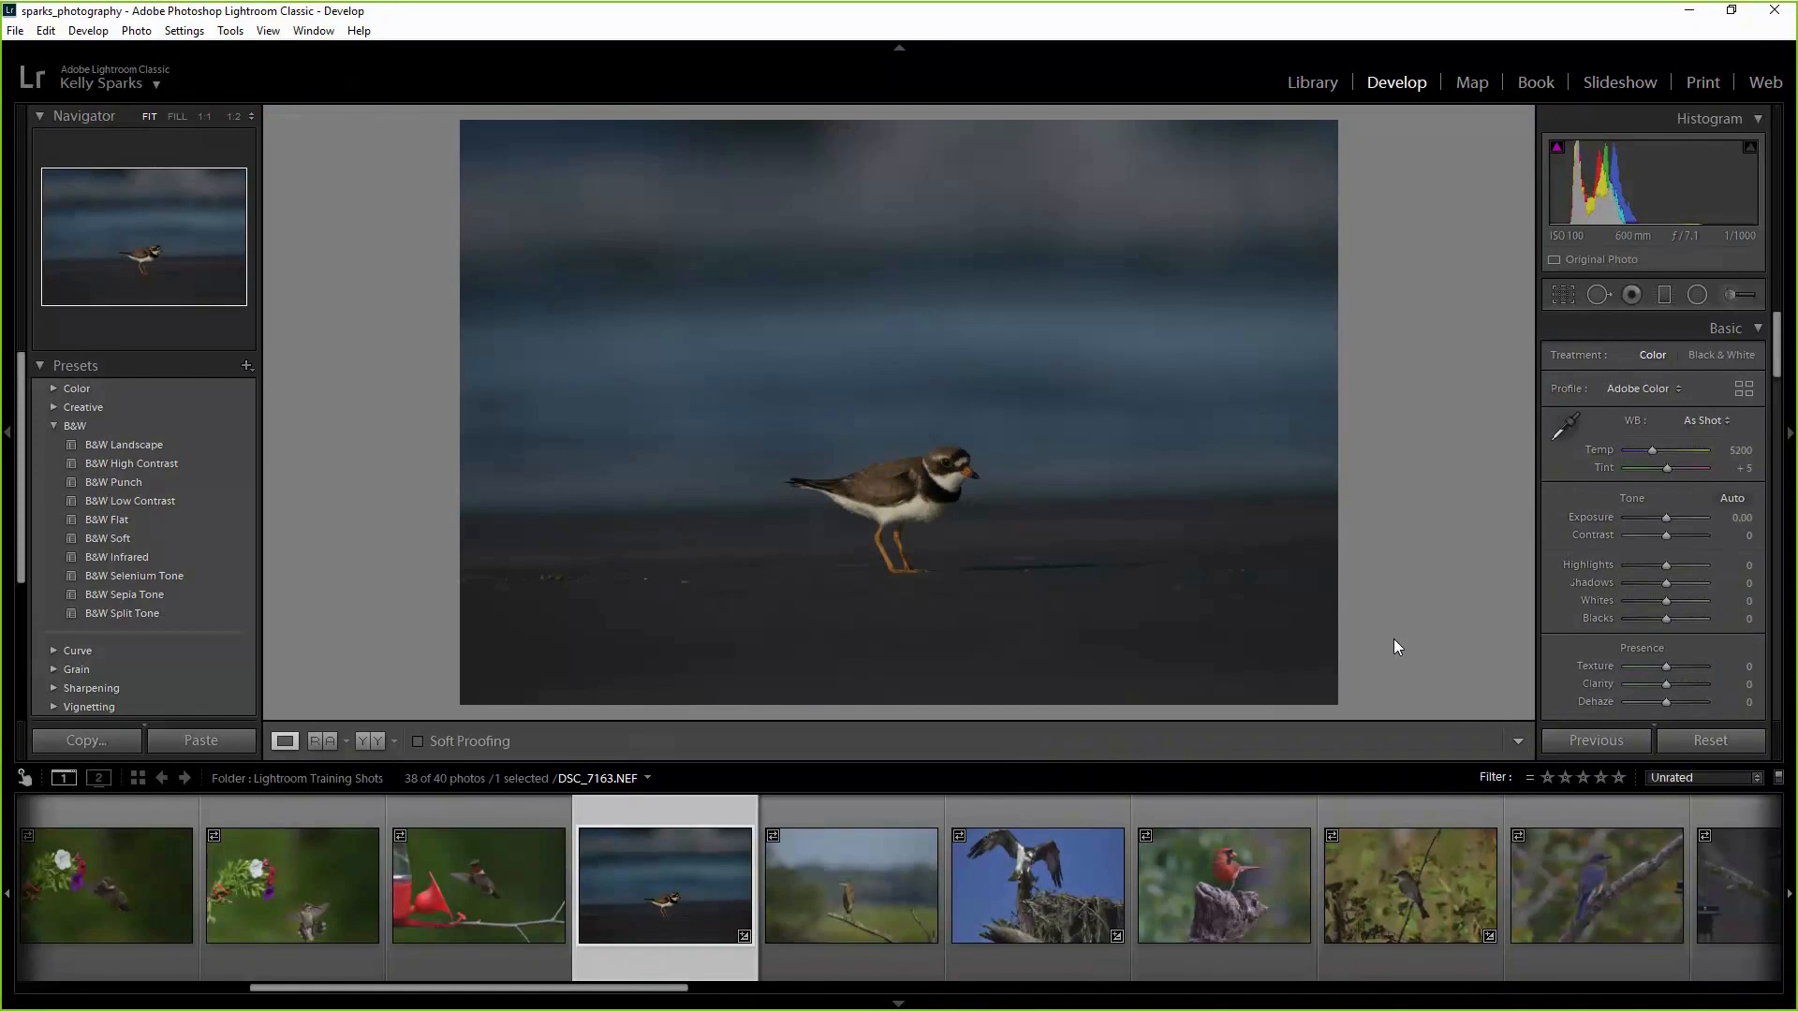
# Crop the photo tightly around the shorebird at a 16 x 9 aspect, keeping open space in front of the bird.
pyautogui.click(1564, 296)
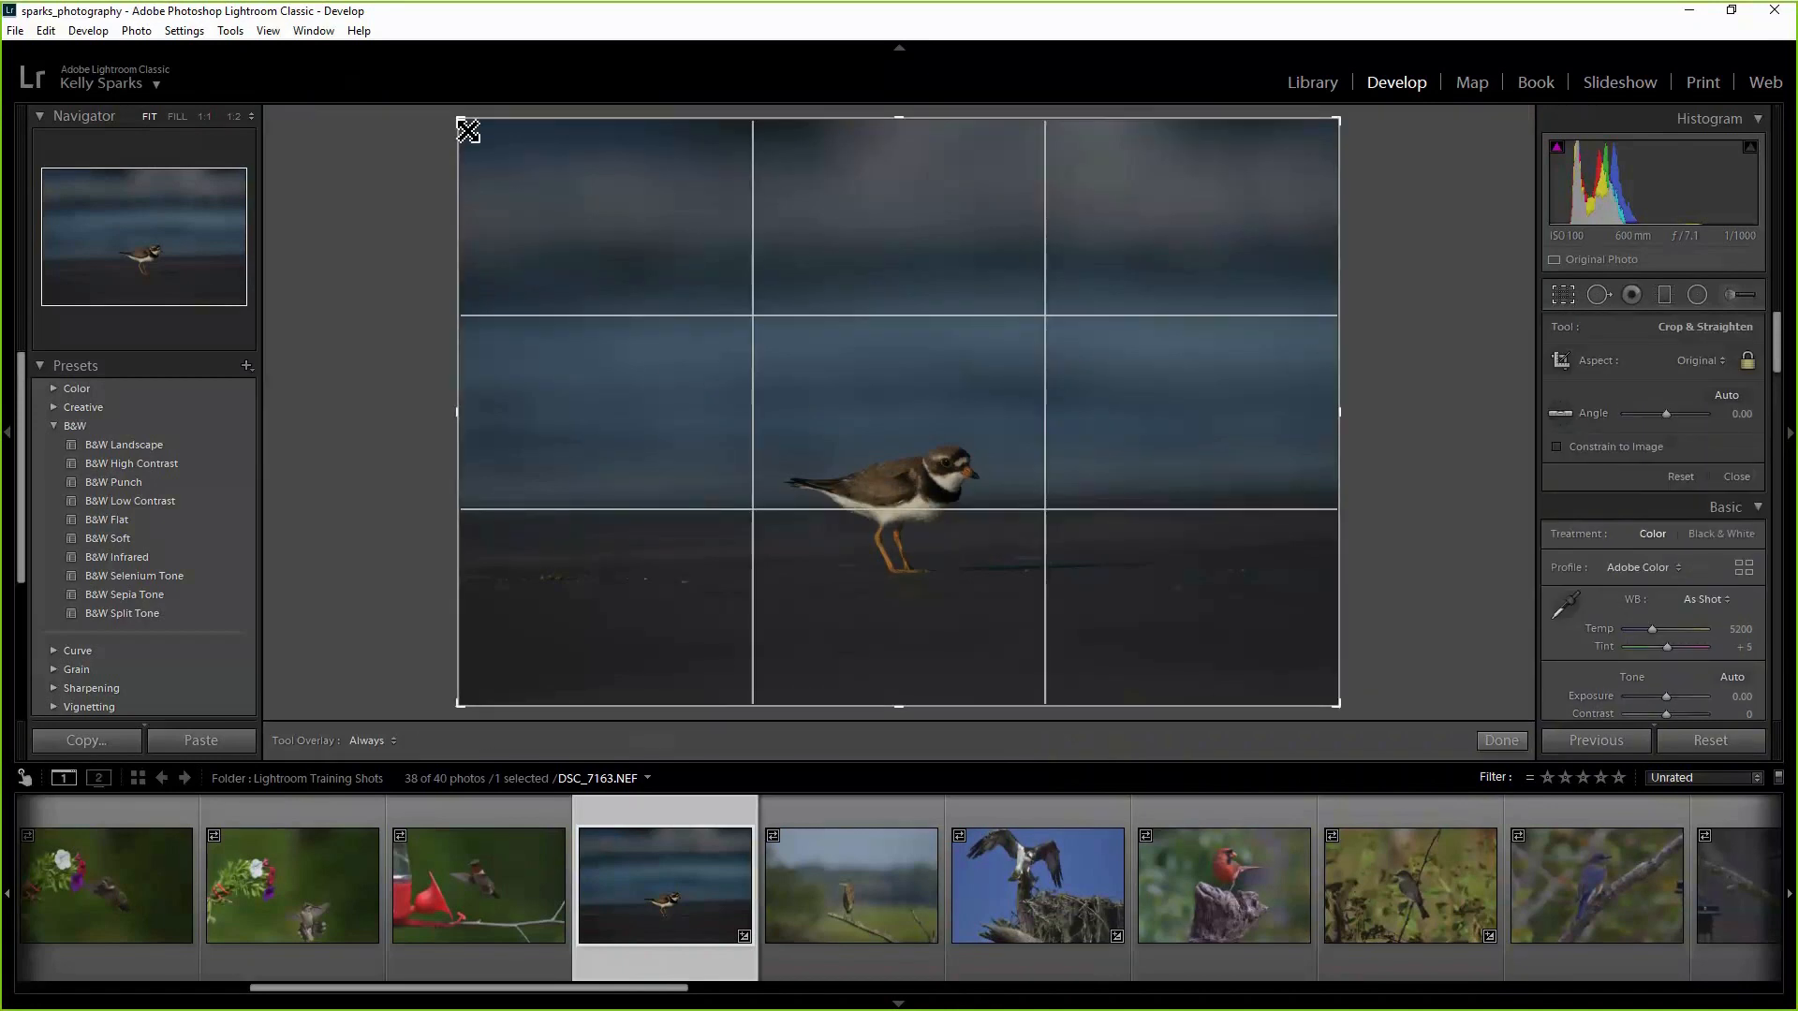
pyautogui.moveTo(465, 129); pyautogui.dragTo(936, 416)
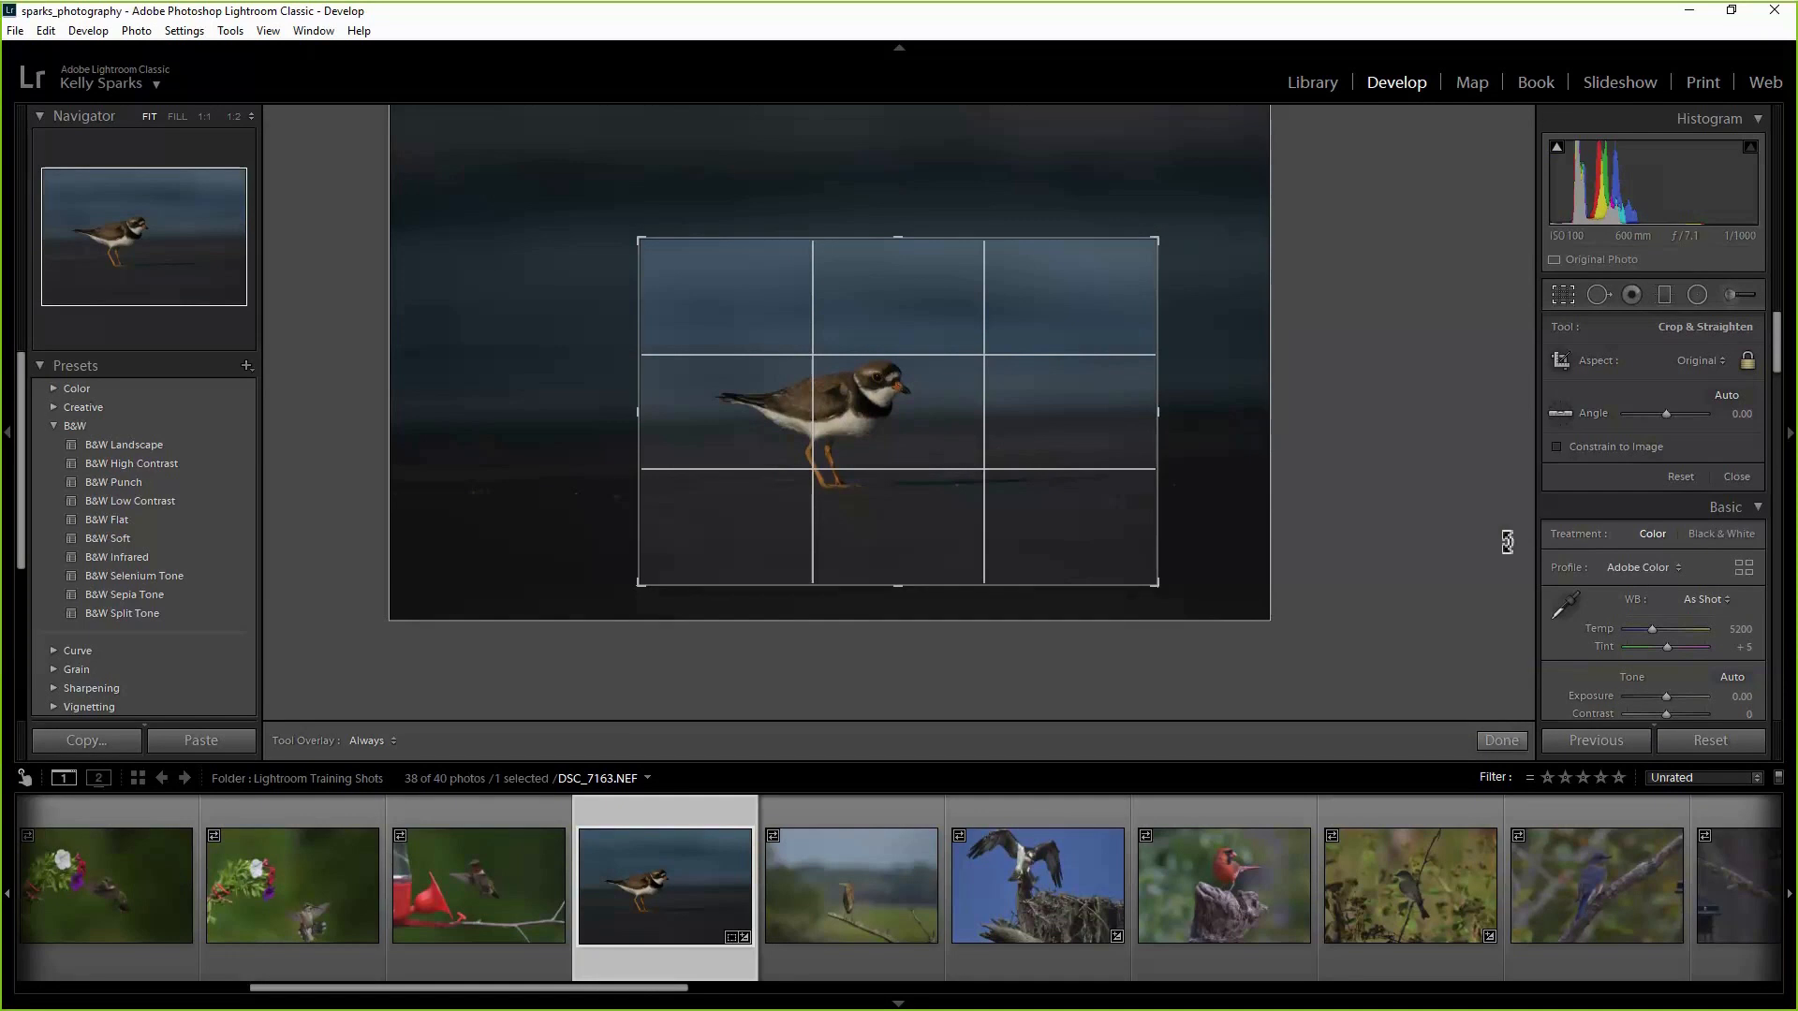
pyautogui.click(1709, 360)
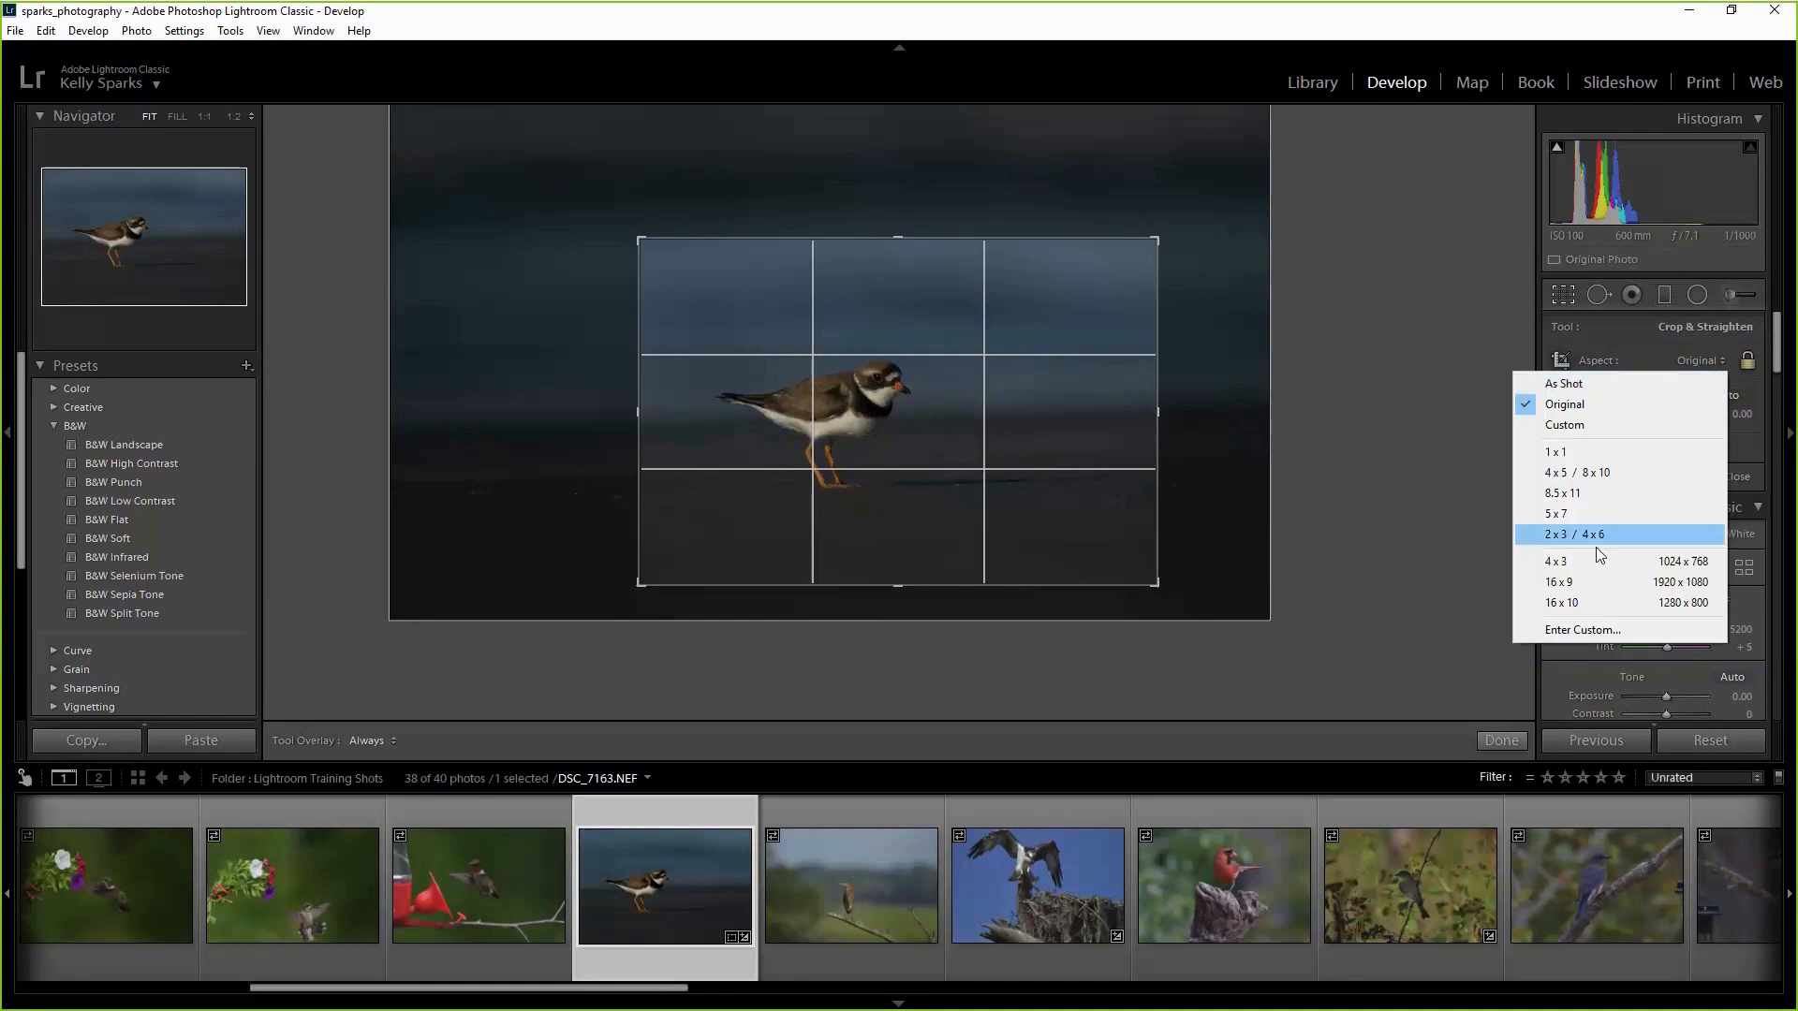
pyautogui.click(1586, 578)
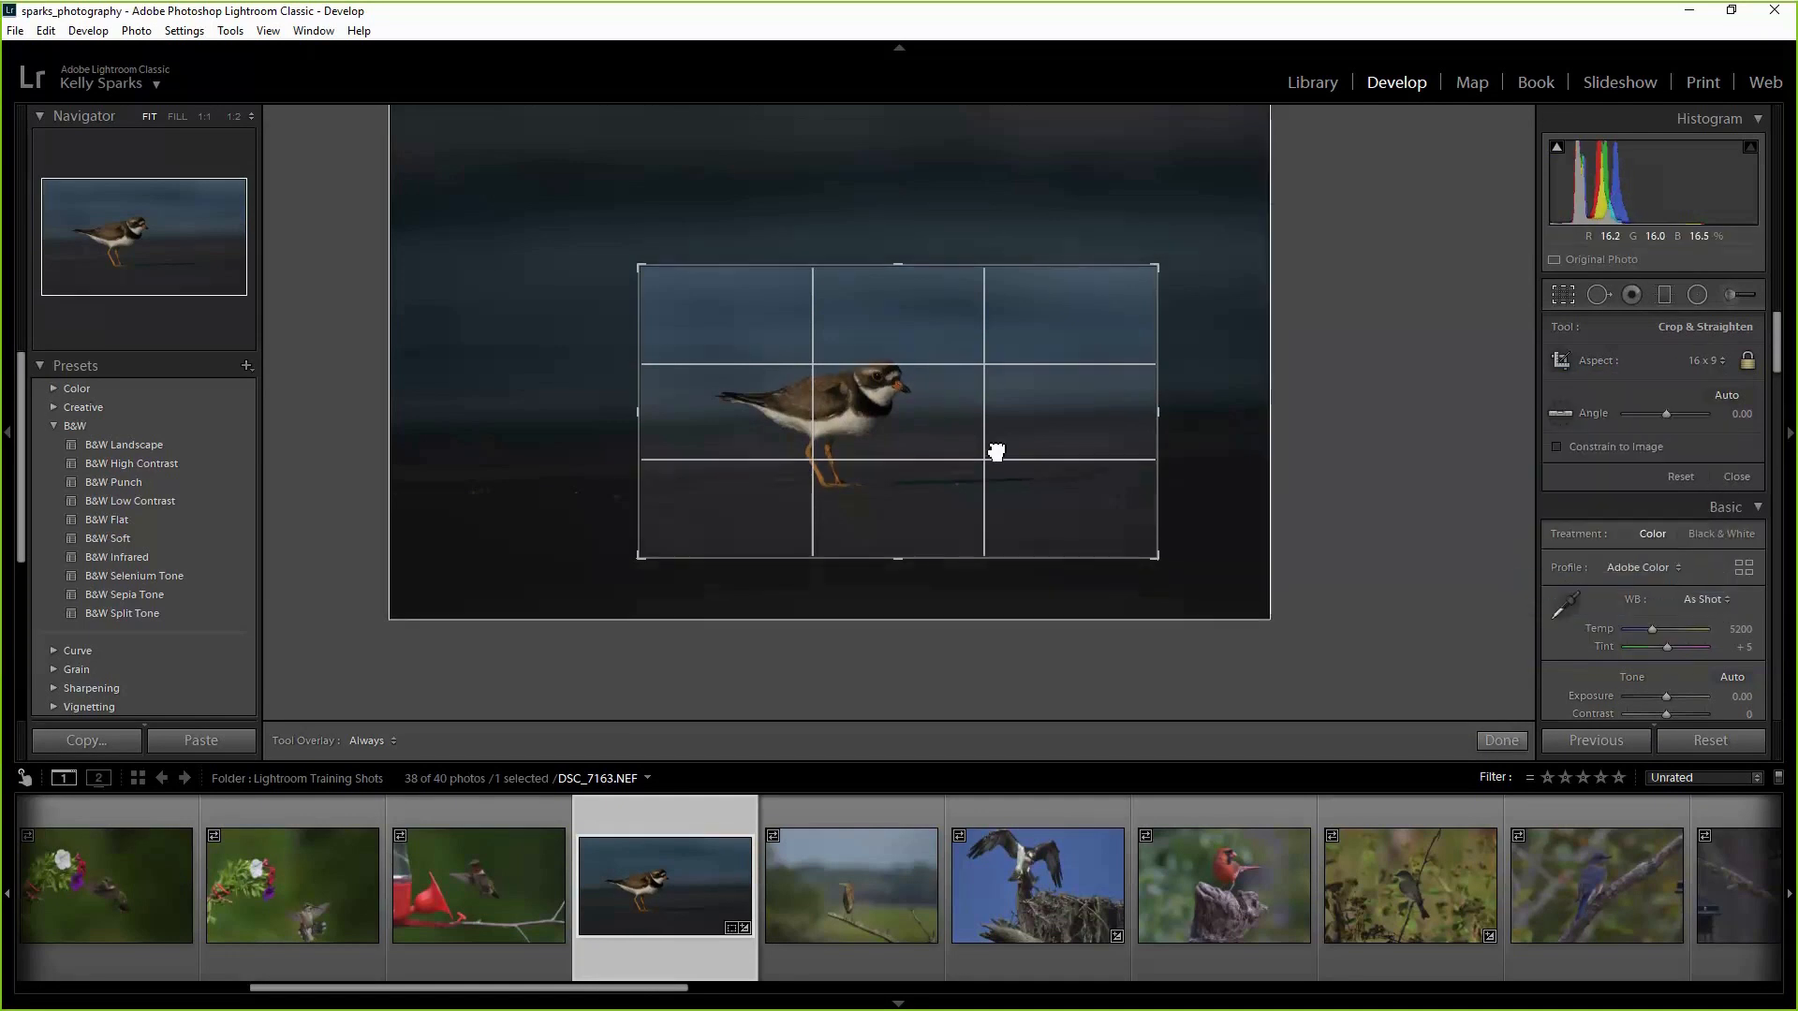
pyautogui.moveTo(995, 454); pyautogui.dragTo(1003, 449)
pyautogui.click(1501, 740)
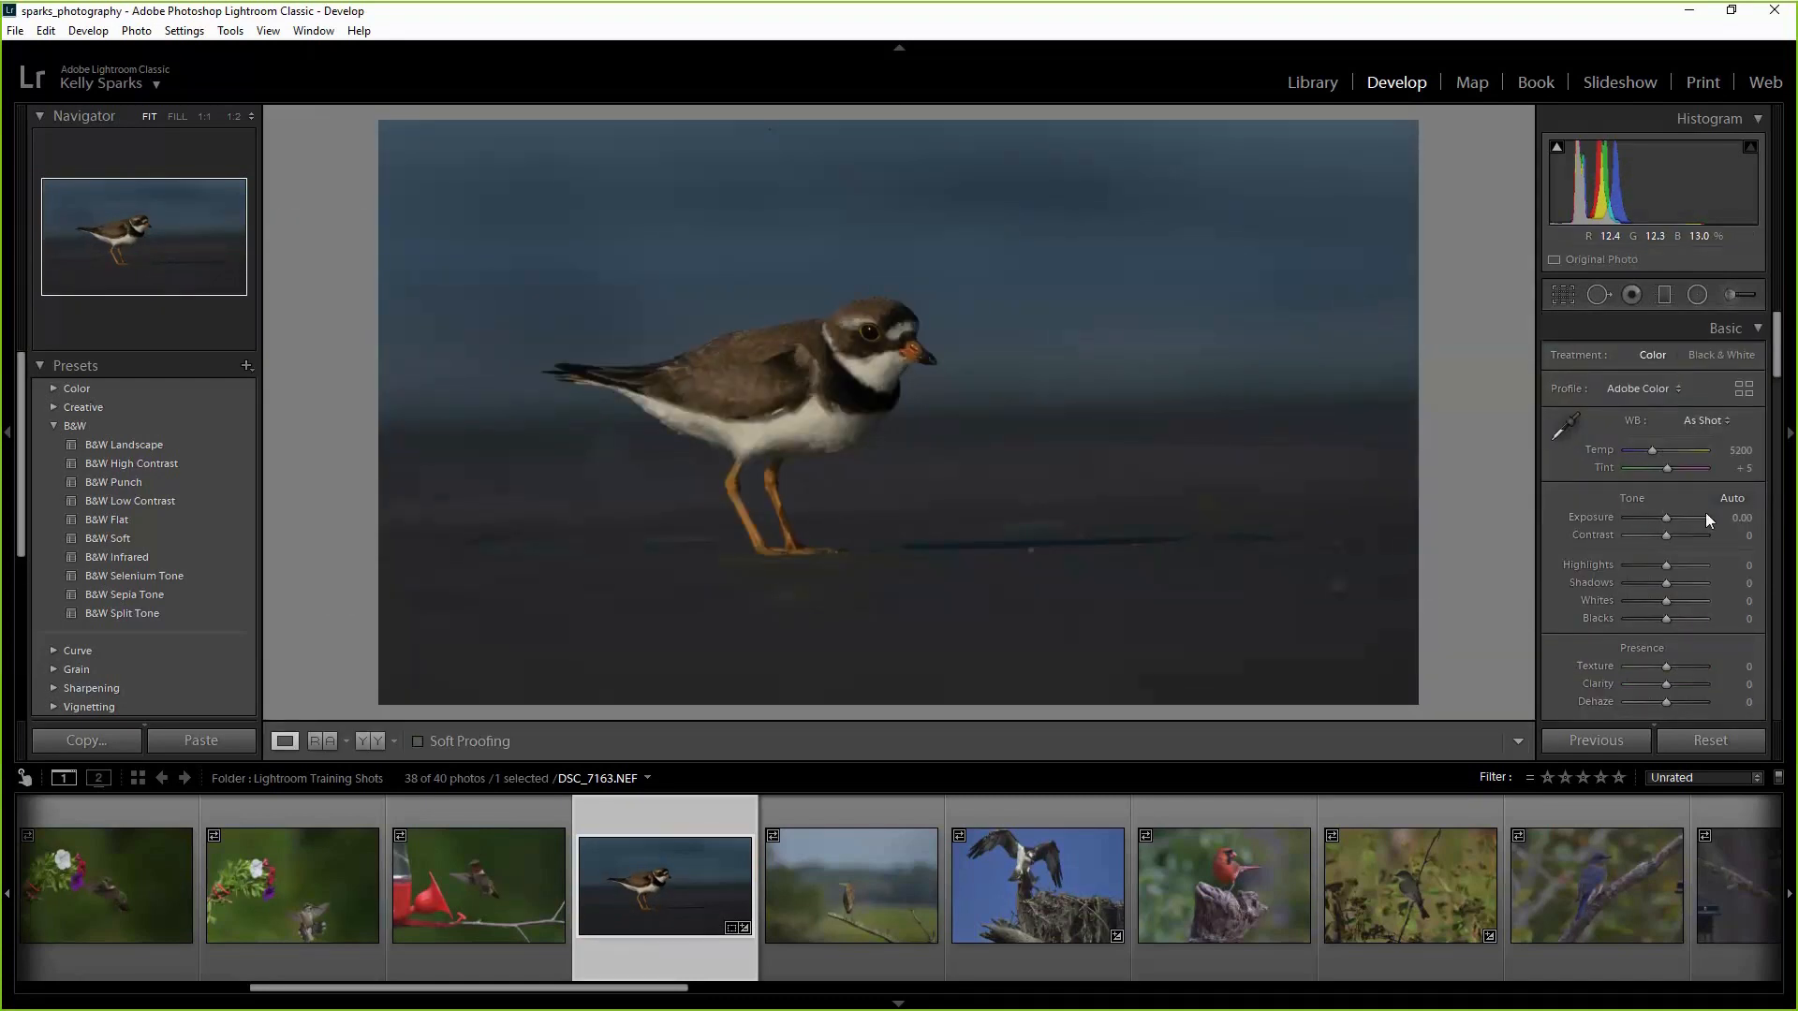
# Set the shorebird photo's Exposure to +1.07, Highlights to -55, Shadows to +33 and Clarity to +36.
pyautogui.moveTo(1667, 517); pyautogui.dragTo(1673, 585)
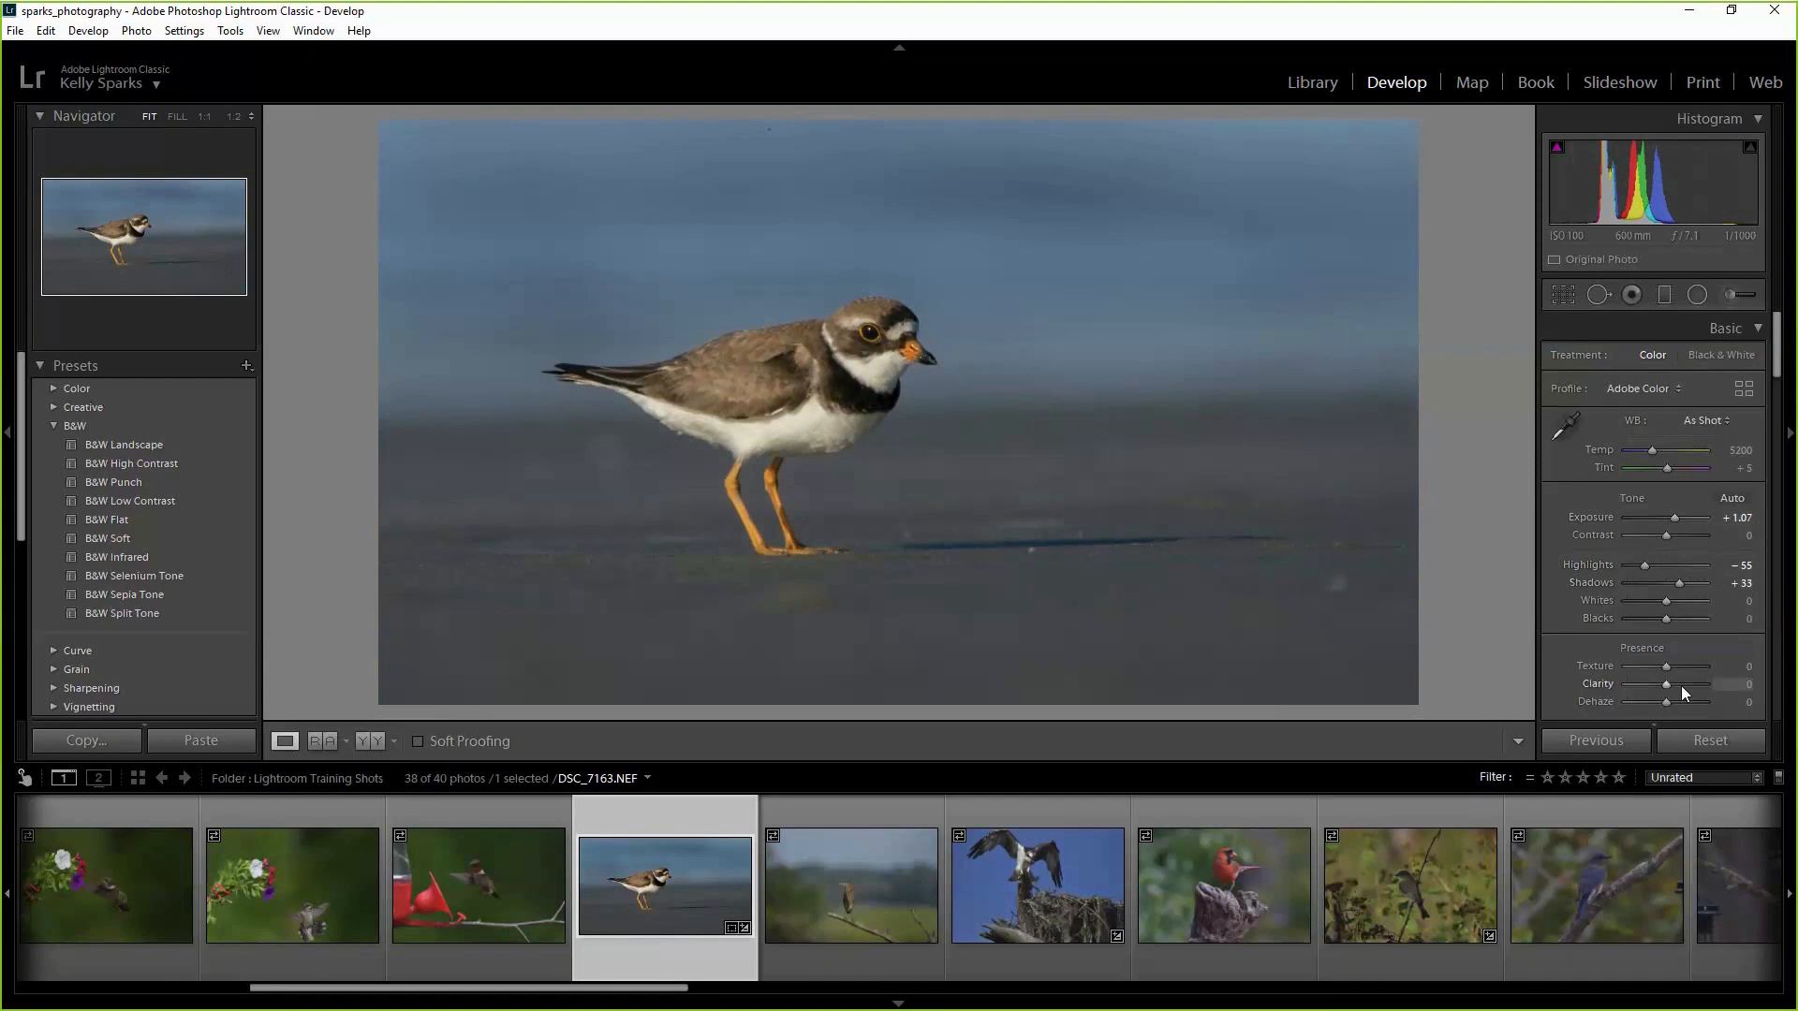
pyautogui.click(1682, 684)
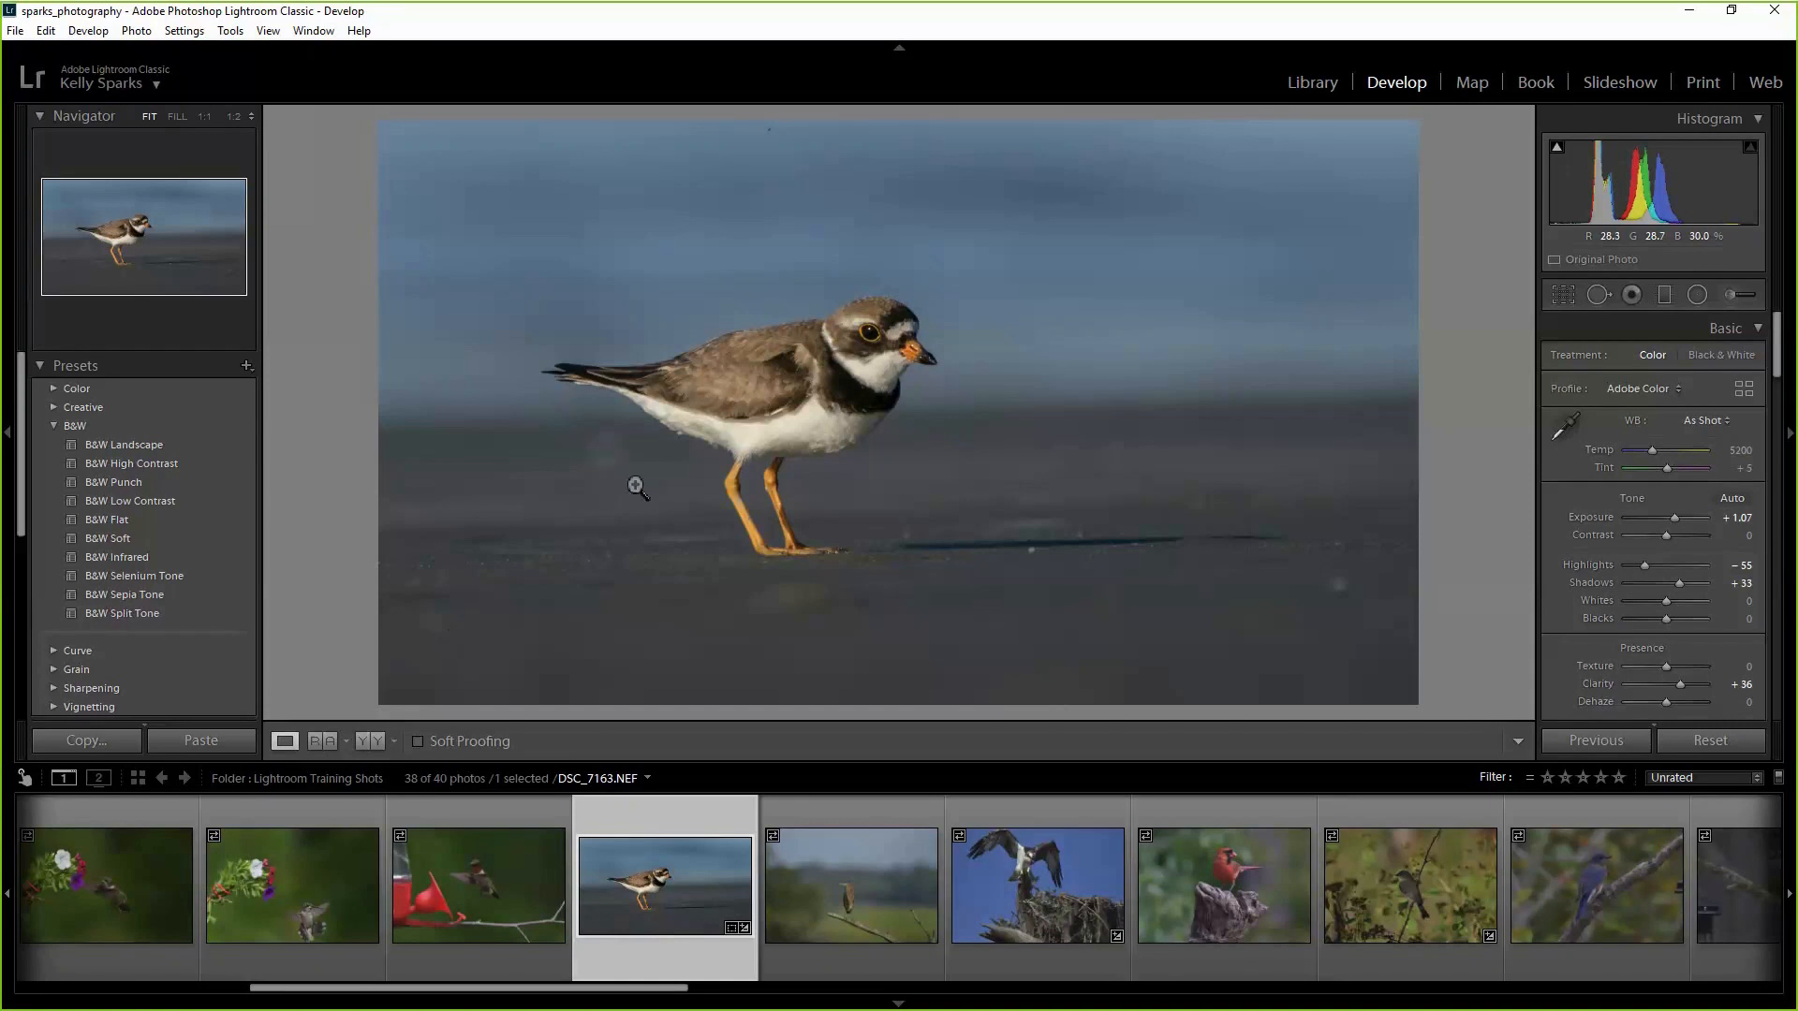
pyautogui.hotkey('ctrl', 'shift', 'r')
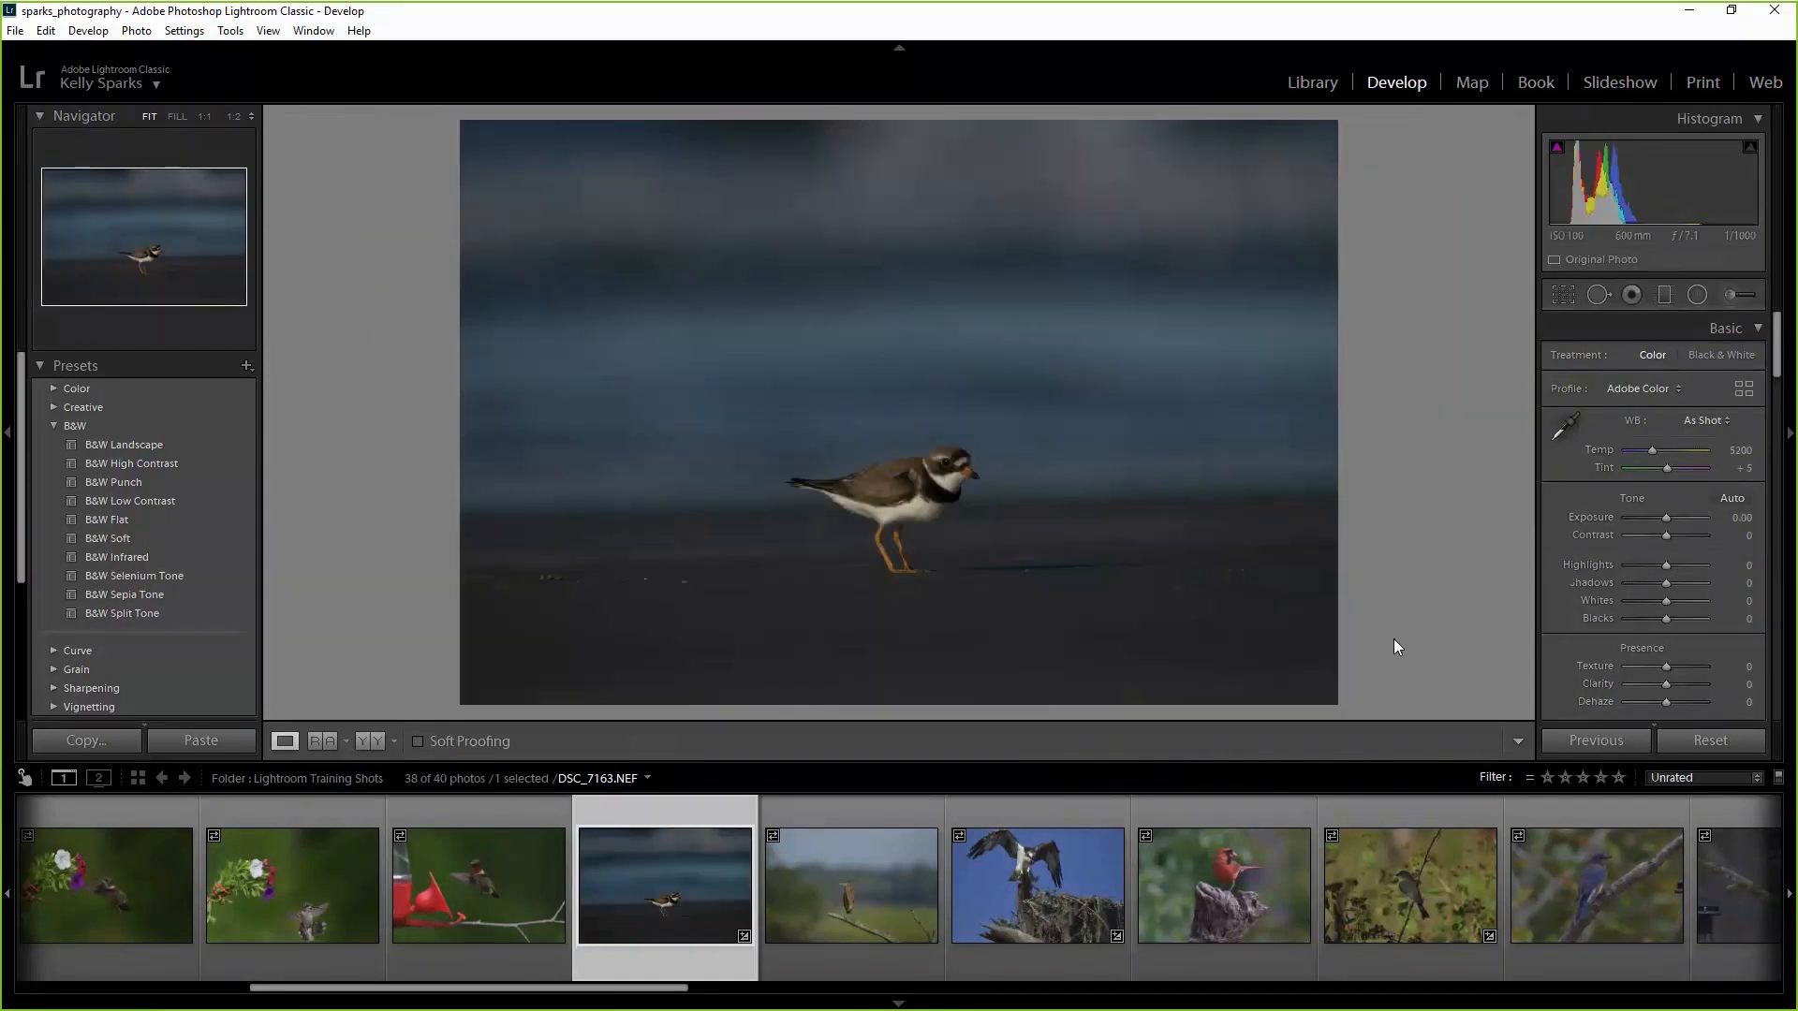
pyautogui.hotkey('ctrl', 'z')
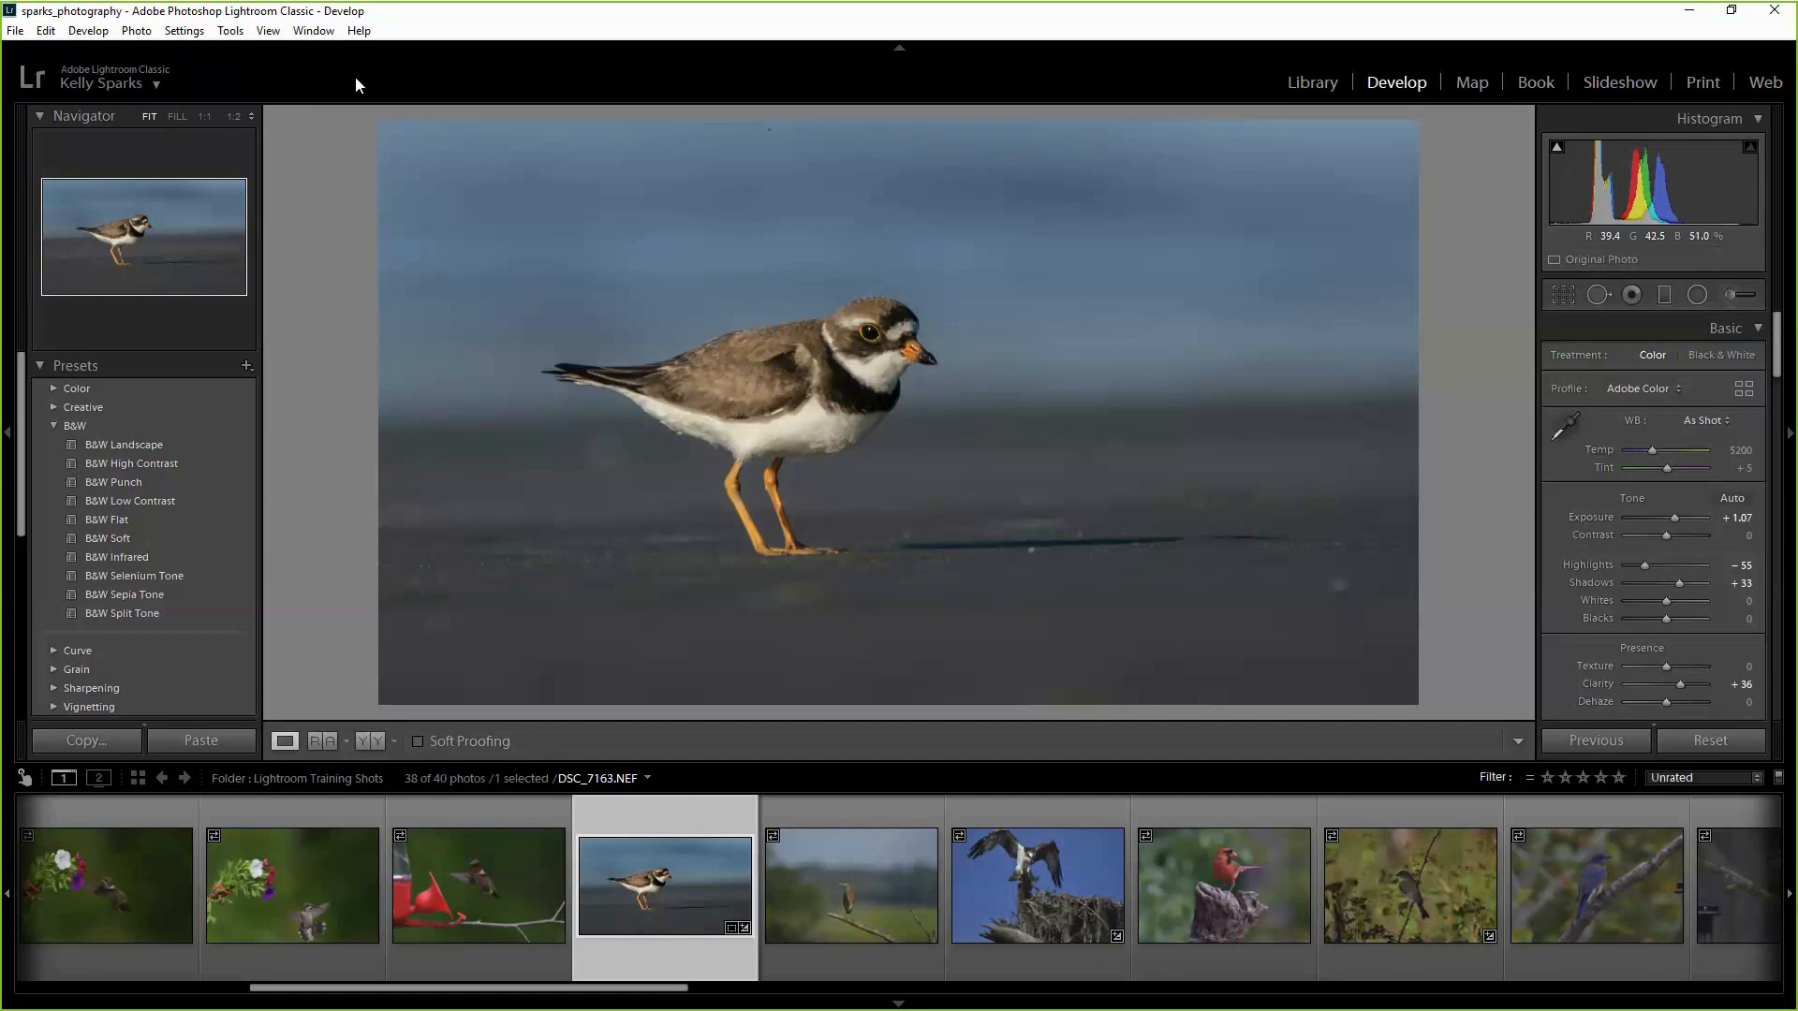
pyautogui.click(359, 36)
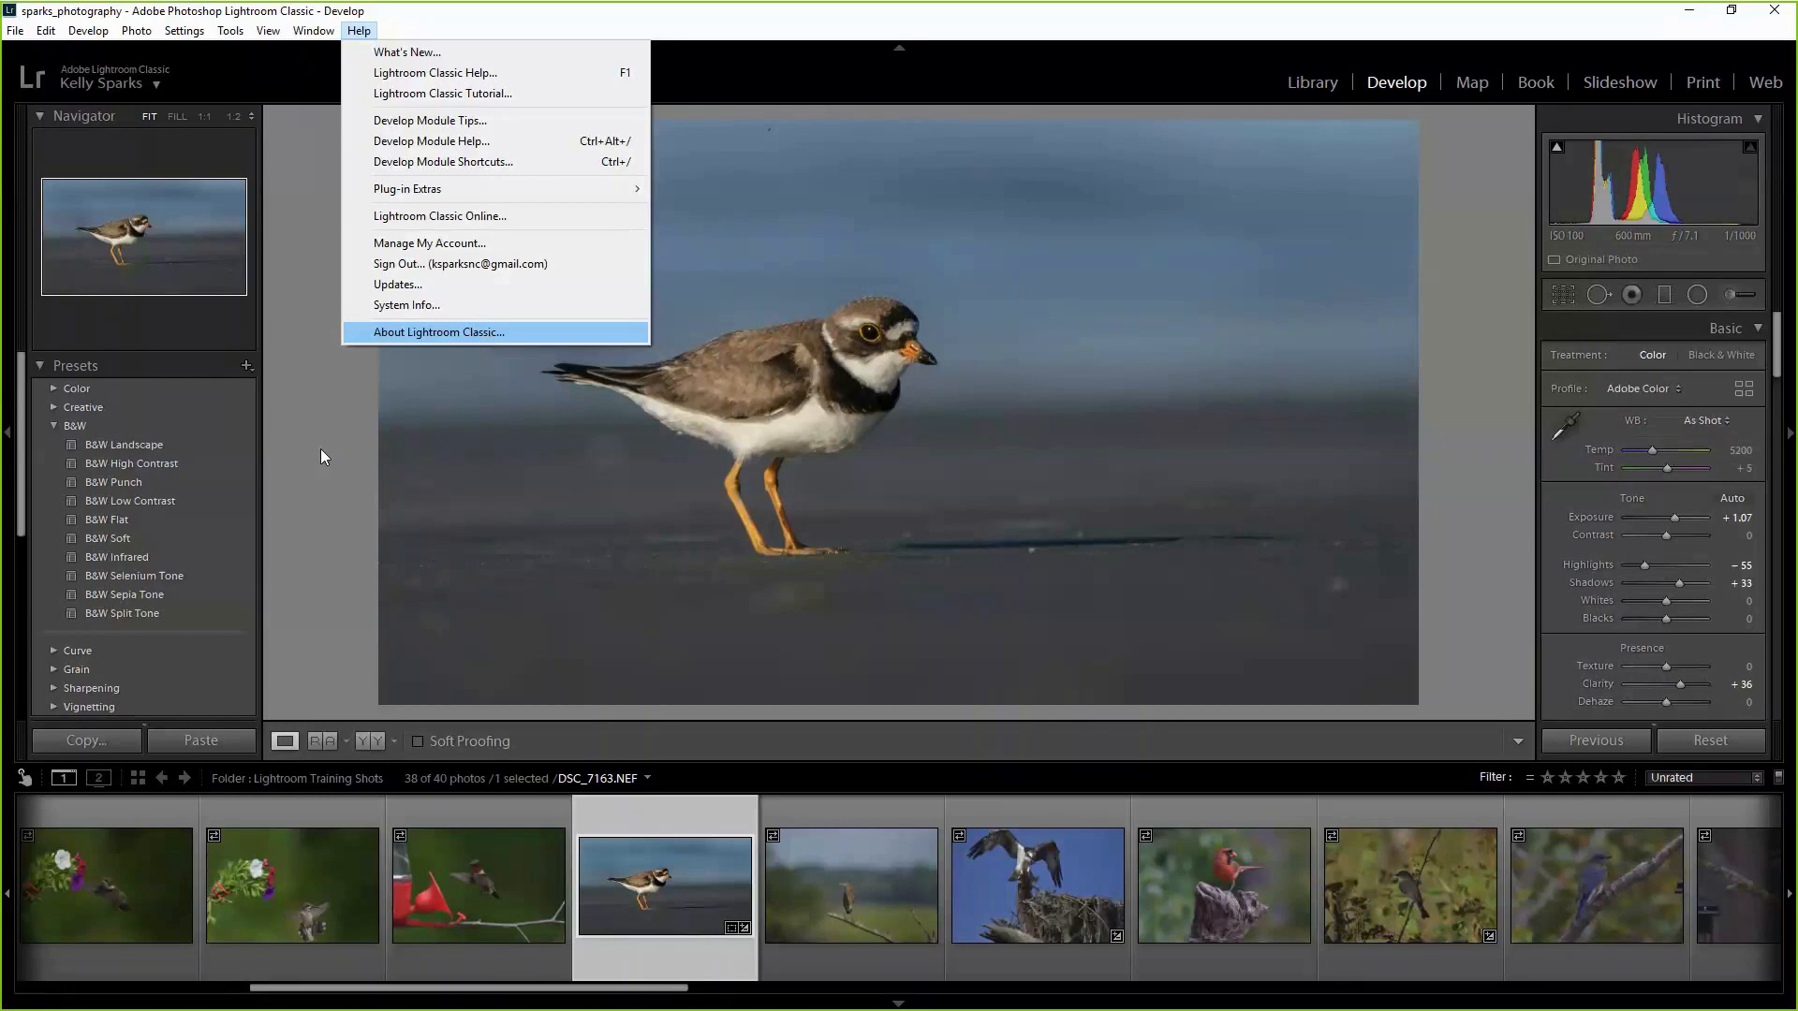
pyautogui.click(309, 506)
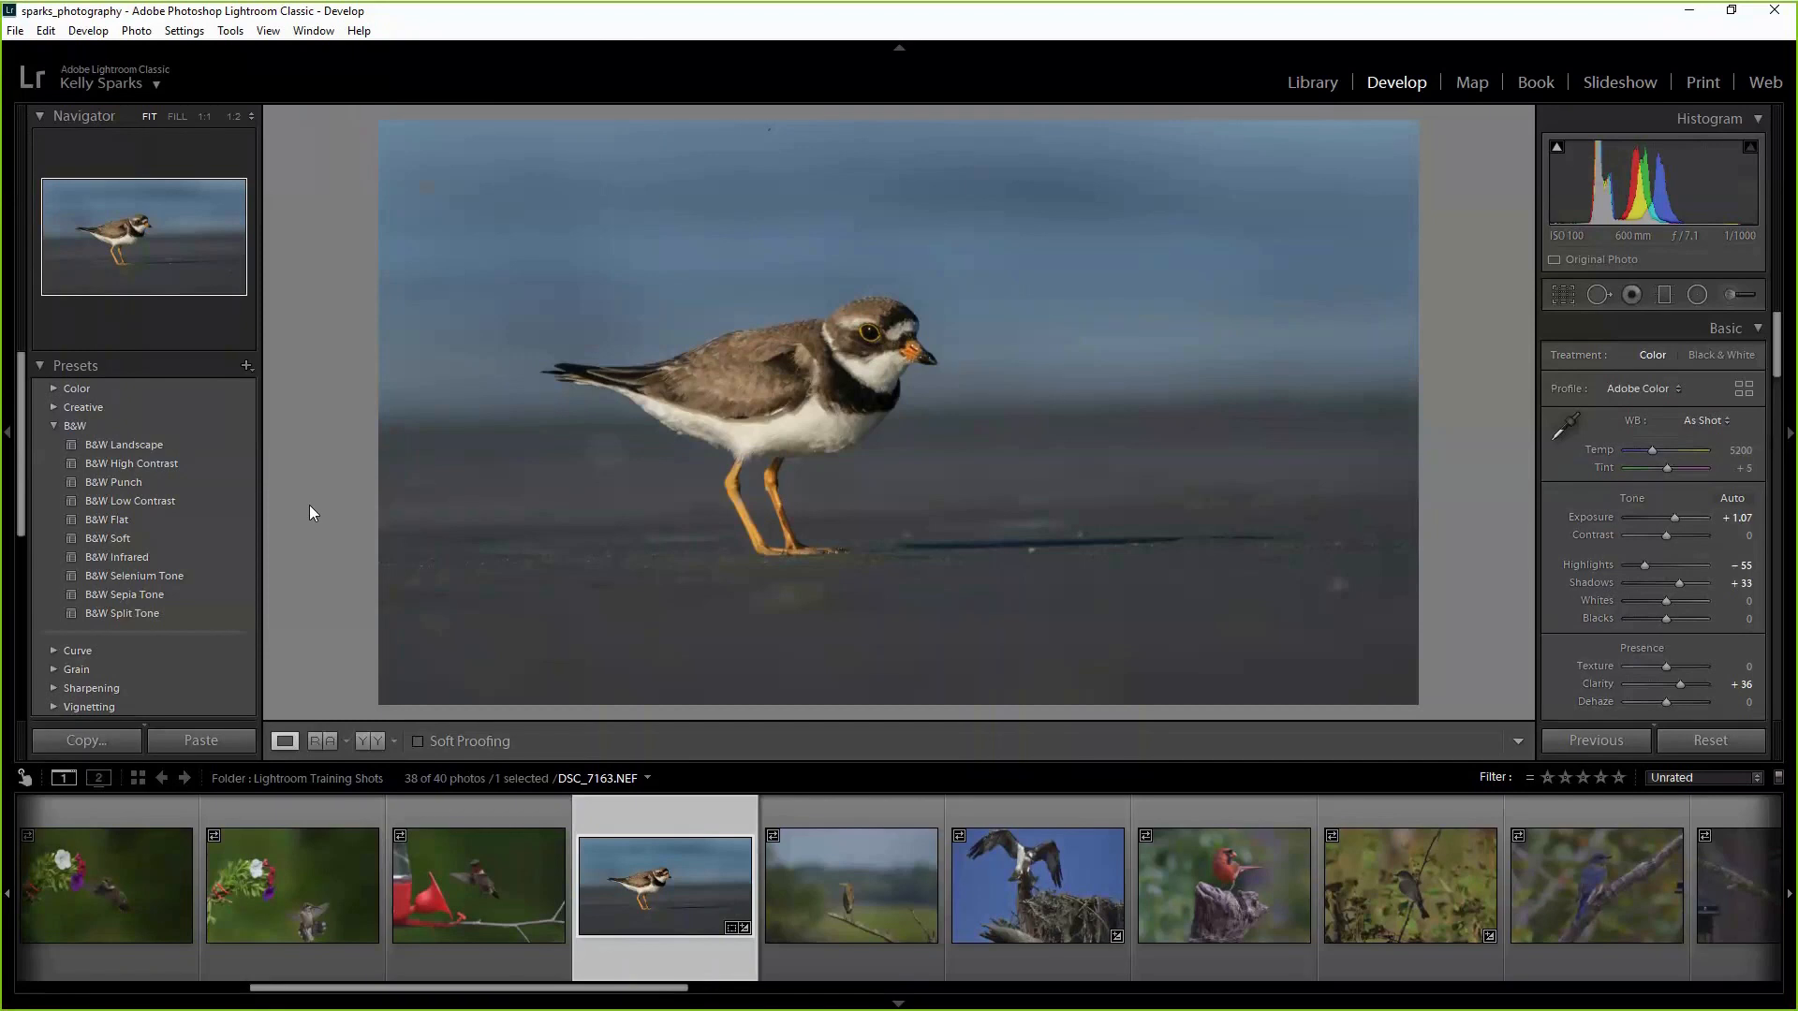